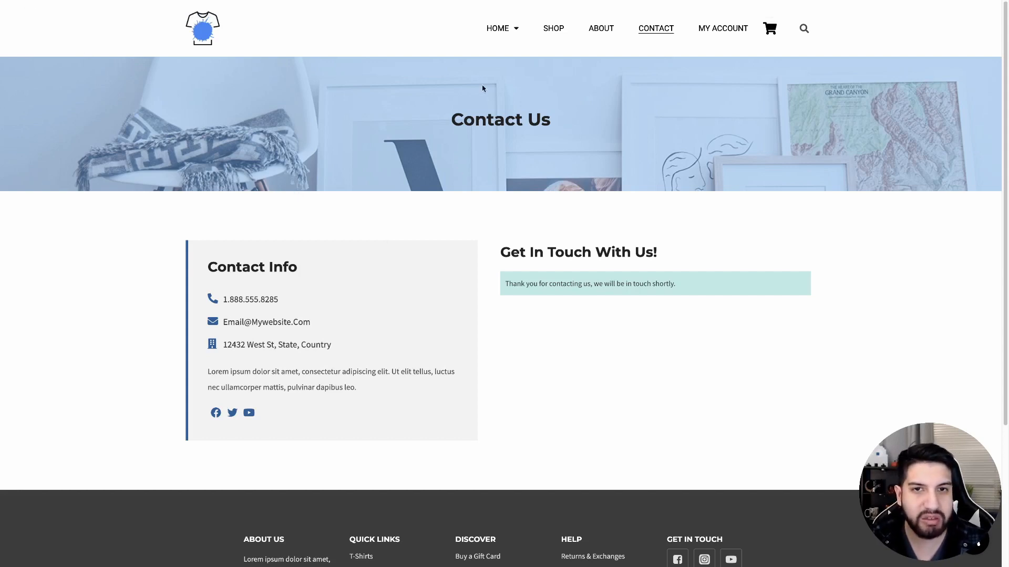
Reload the Contact page and open Inspect to preview it at 335 px mobile width
{"action": "left_click", "coordinate": [658, 29]}
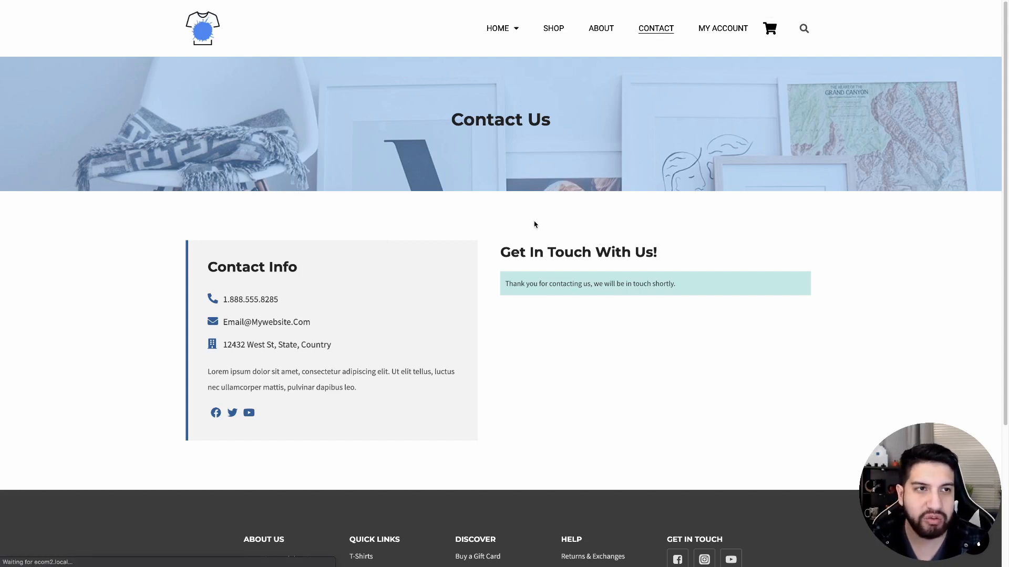
{"action": "right_click", "coordinate": [903, 304]}
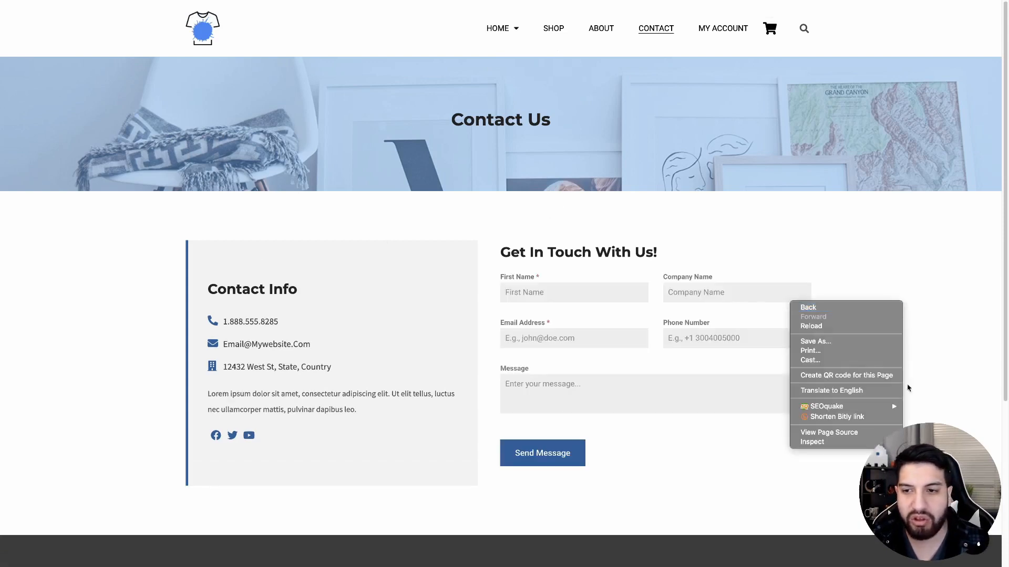
{"action": "left_click", "coordinate": [868, 441]}
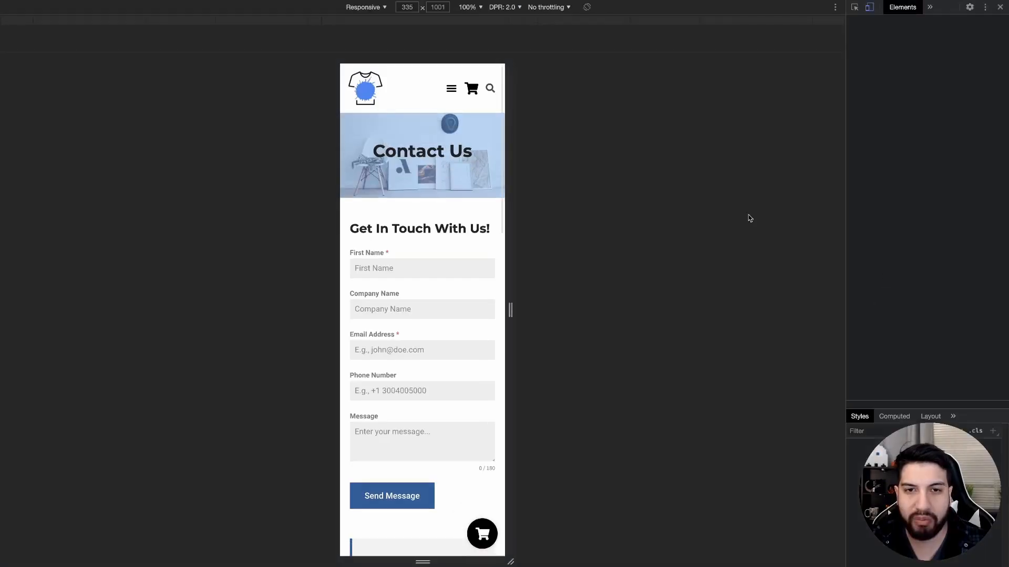
Widen the responsive preview to desktop width and review the contact page layout
{"action": "left_click_drag", "start_coordinate": [771, 223], "coordinate": [770, 226]}
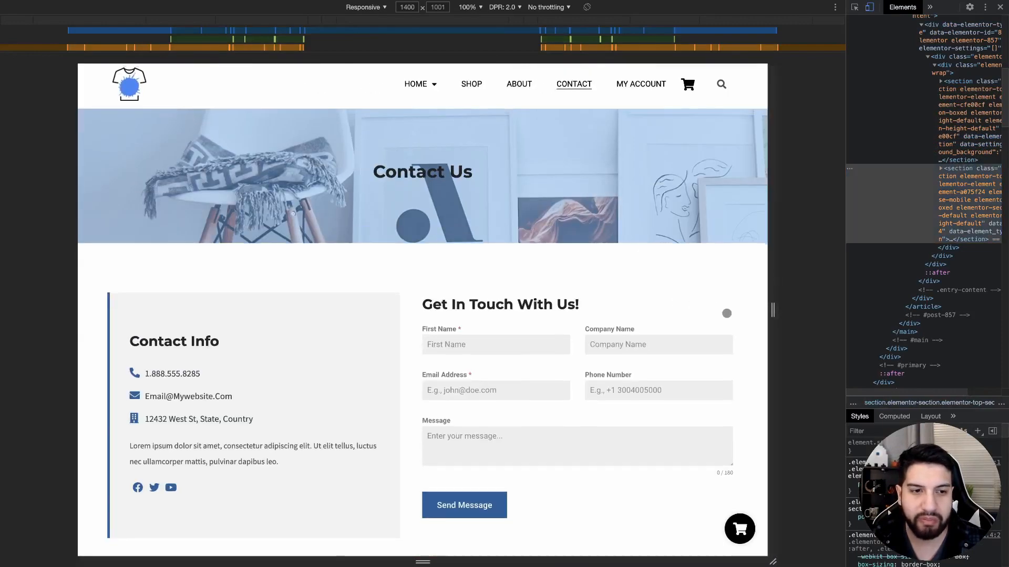
{"action": "scroll", "coordinate": [723, 312], "scroll_direction": "down", "scroll_amount": 1}
{"action": "left_click_drag", "start_coordinate": [770, 331], "coordinate": [532, 313]}
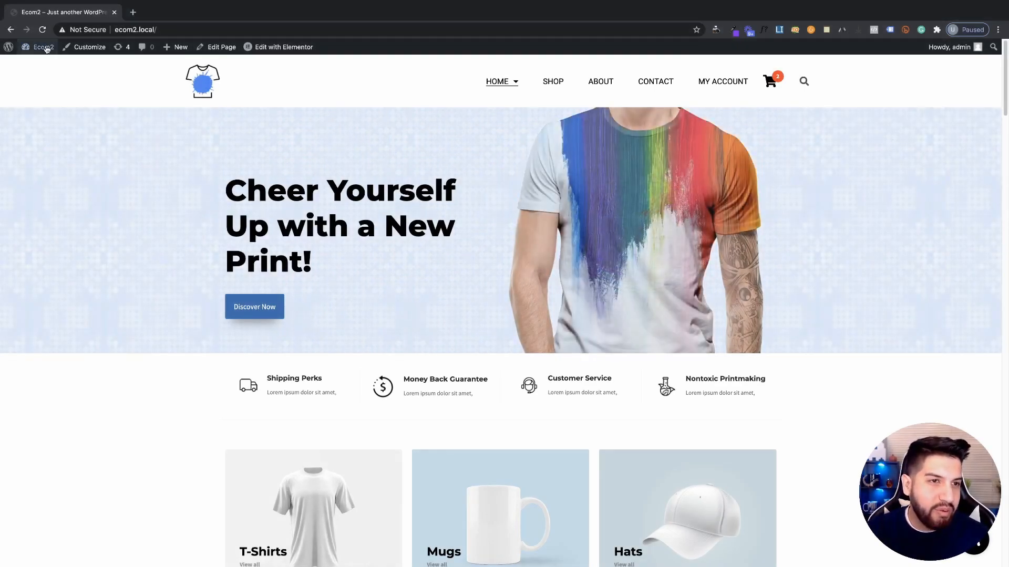
Search the Add New plugins directory for 'fo'
{"action": "left_click", "coordinate": [41, 62]}
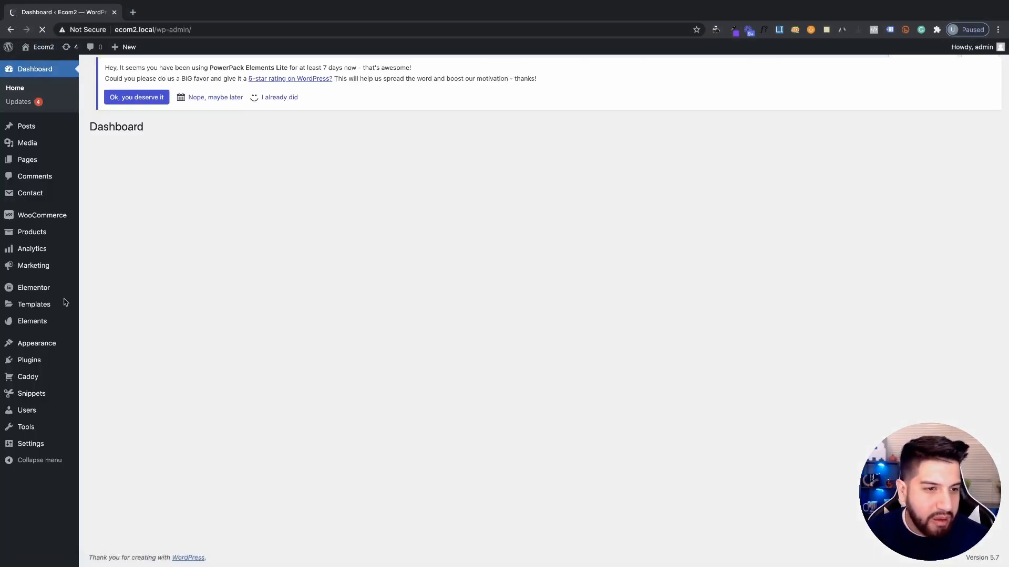
{"action": "left_click", "coordinate": [31, 361]}
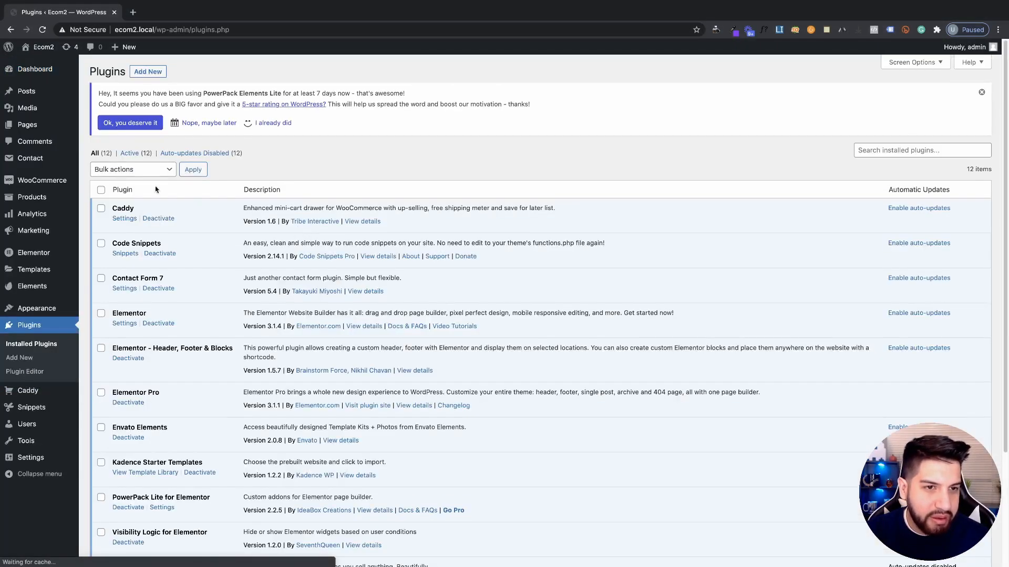
{"action": "left_click", "coordinate": [154, 73]}
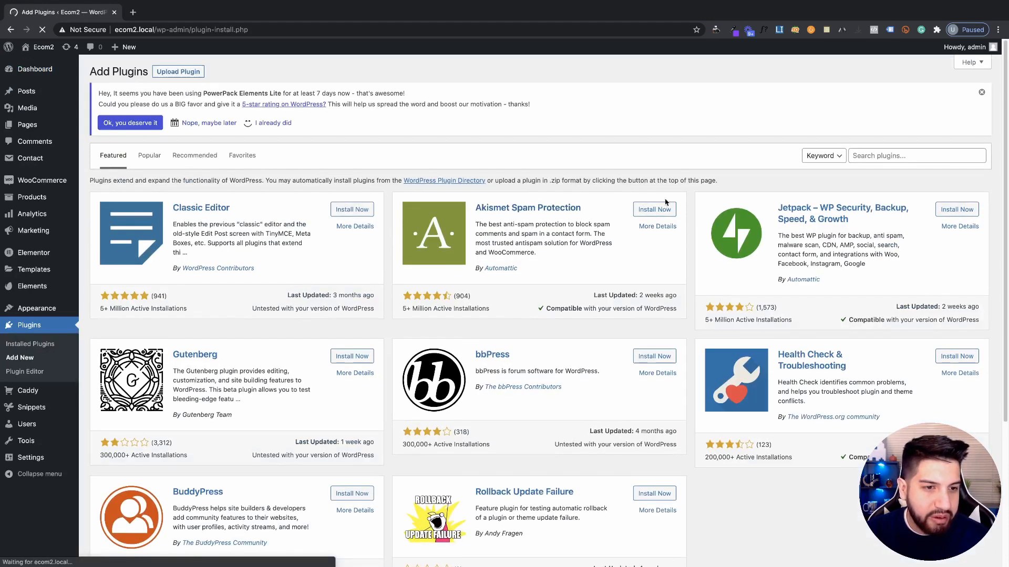
{"action": "left_click", "coordinate": [885, 157]}
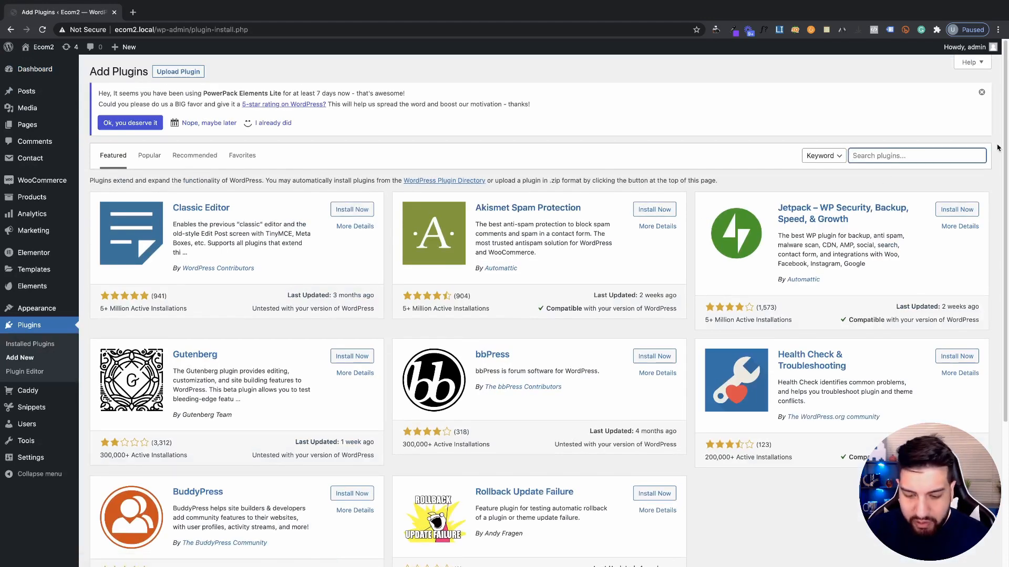
{"action": "type", "text": "form"}
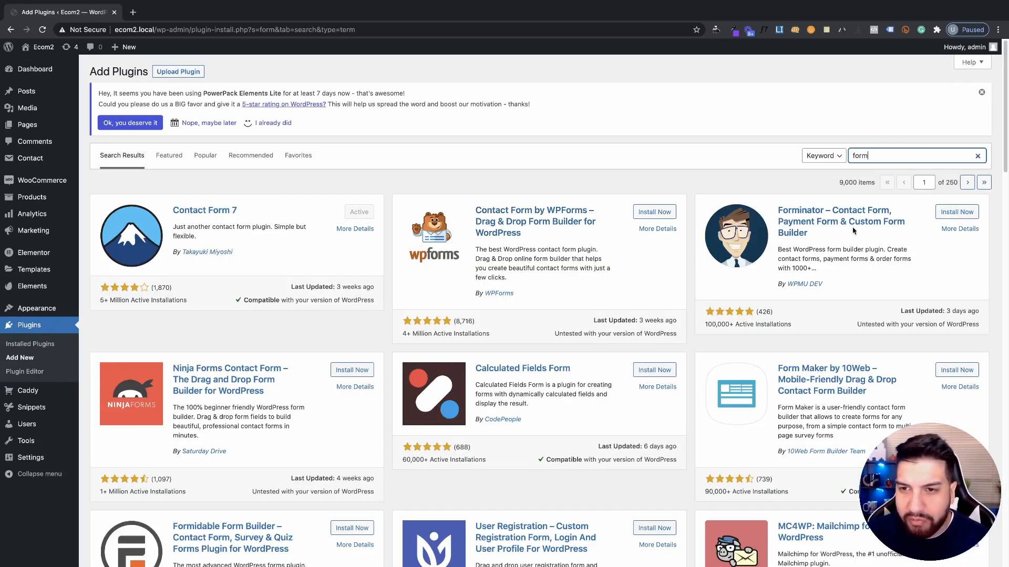
Install and activate the Forminator plugin
{"action": "left_click", "coordinate": [957, 212]}
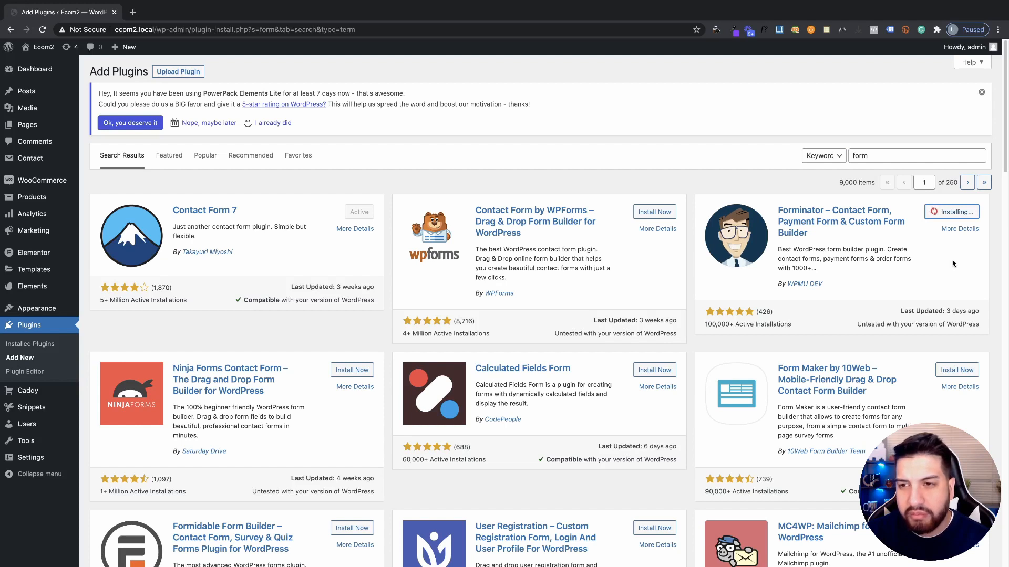
{"action": "left_click", "coordinate": [959, 212]}
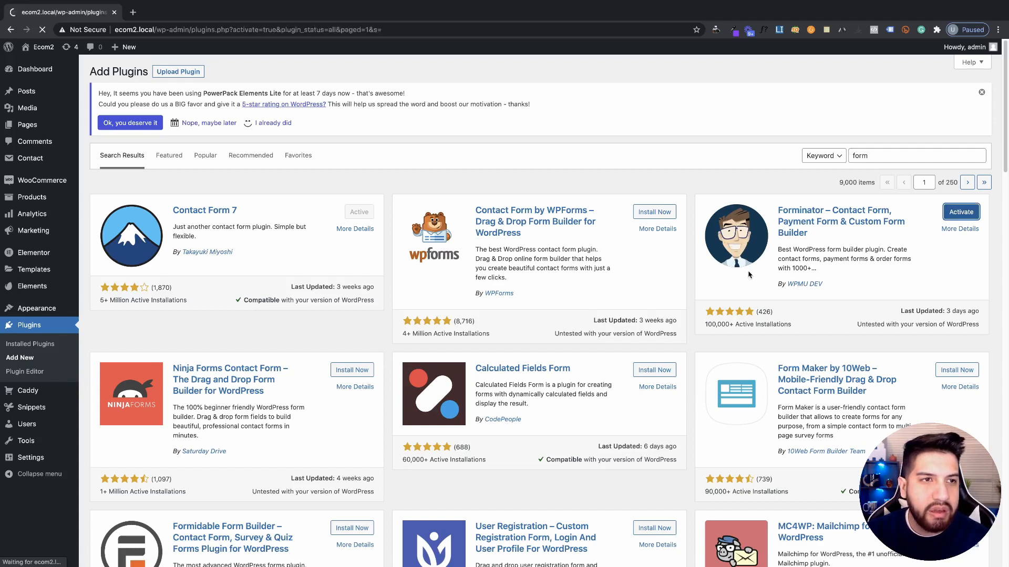
{"action": "scroll", "coordinate": [490, 310], "scroll_direction": "down", "scroll_amount": 4}
{"action": "scroll", "coordinate": [490, 310], "scroll_direction": "up", "scroll_amount": 4}
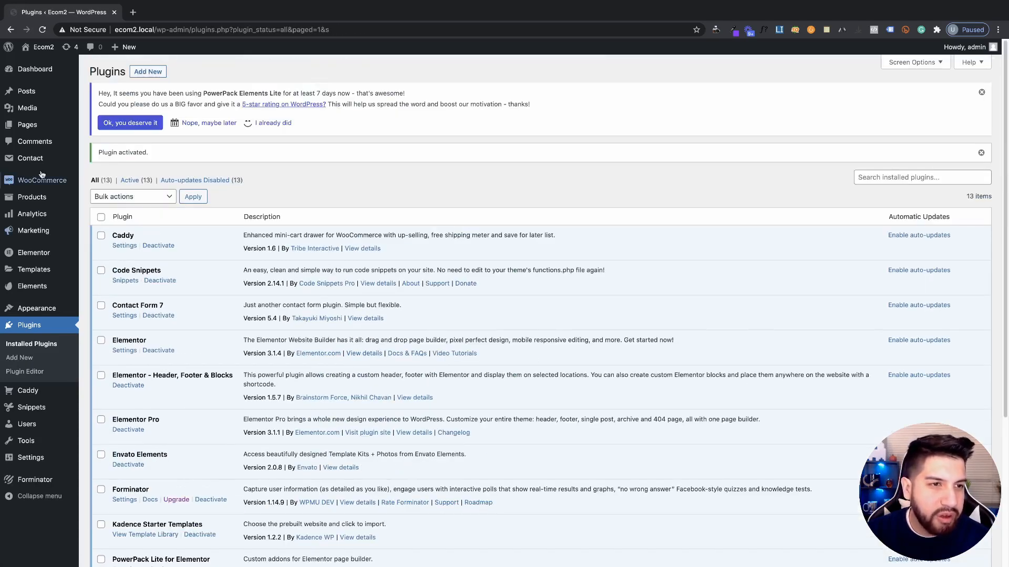
{"action": "left_click", "coordinate": [27, 125]}
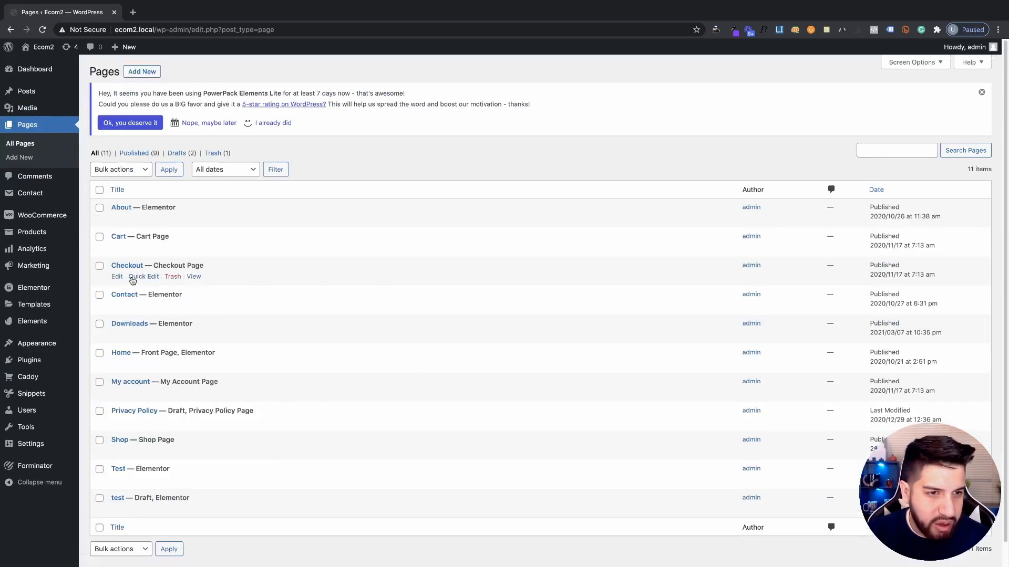
Open the Contact page and load it in the Elementor editor
{"action": "left_click", "coordinate": [119, 309]}
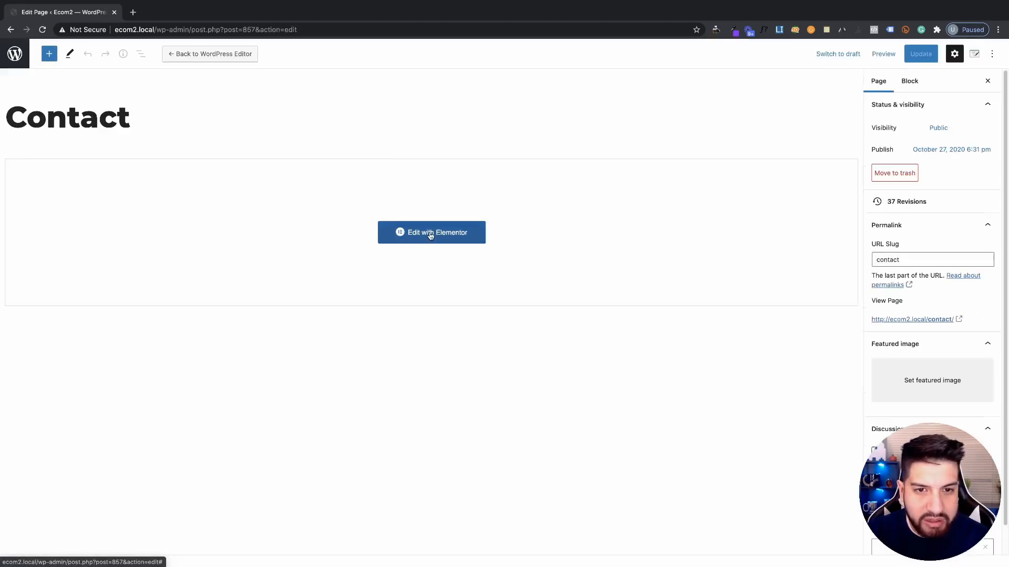
{"action": "left_click", "coordinate": [427, 233]}
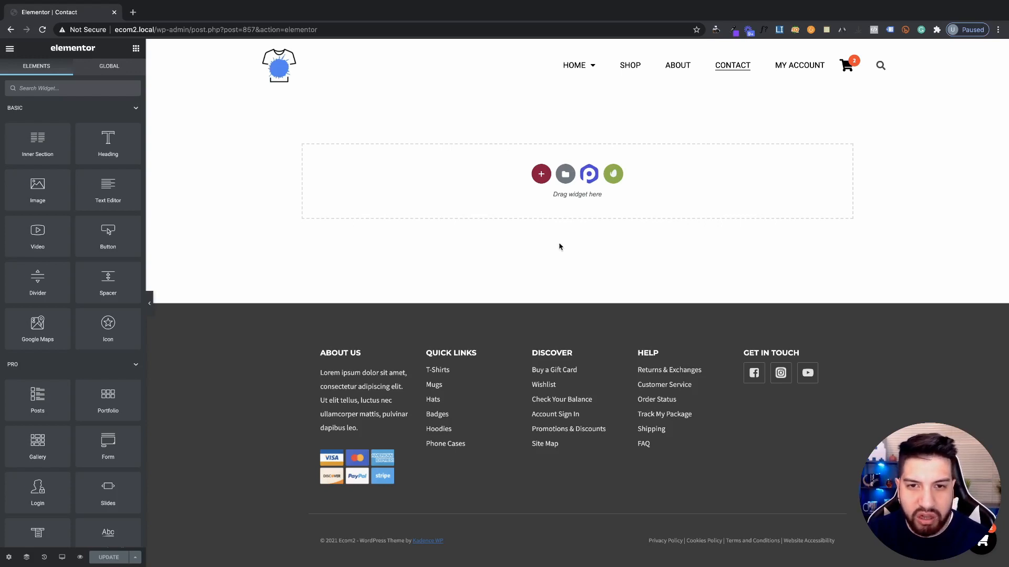
Add a single-column top section with a heading reading 'Contact Us'
{"action": "left_click", "coordinate": [541, 175]}
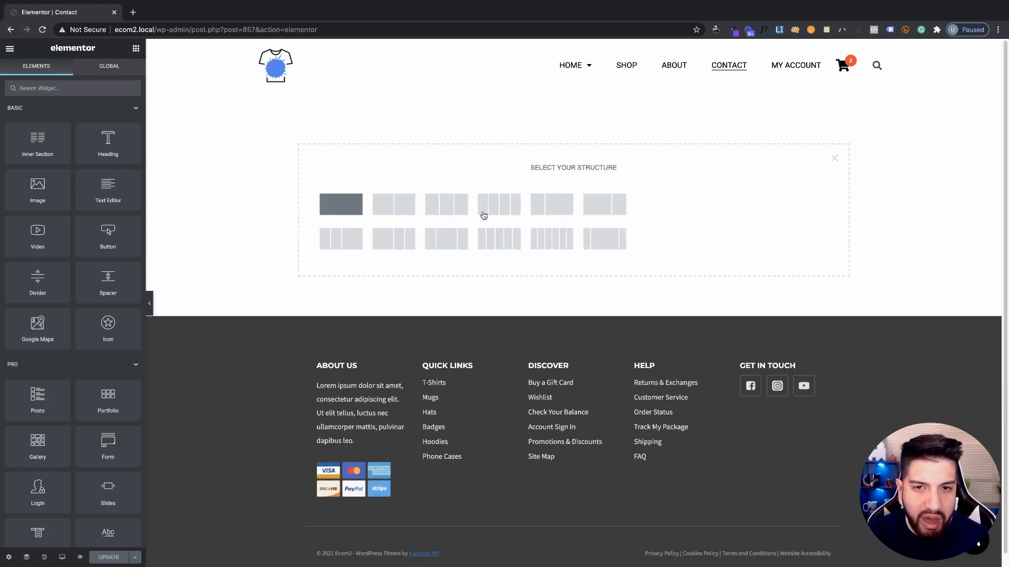
{"action": "left_click", "coordinate": [484, 212]}
{"action": "left_click", "coordinate": [136, 48]}
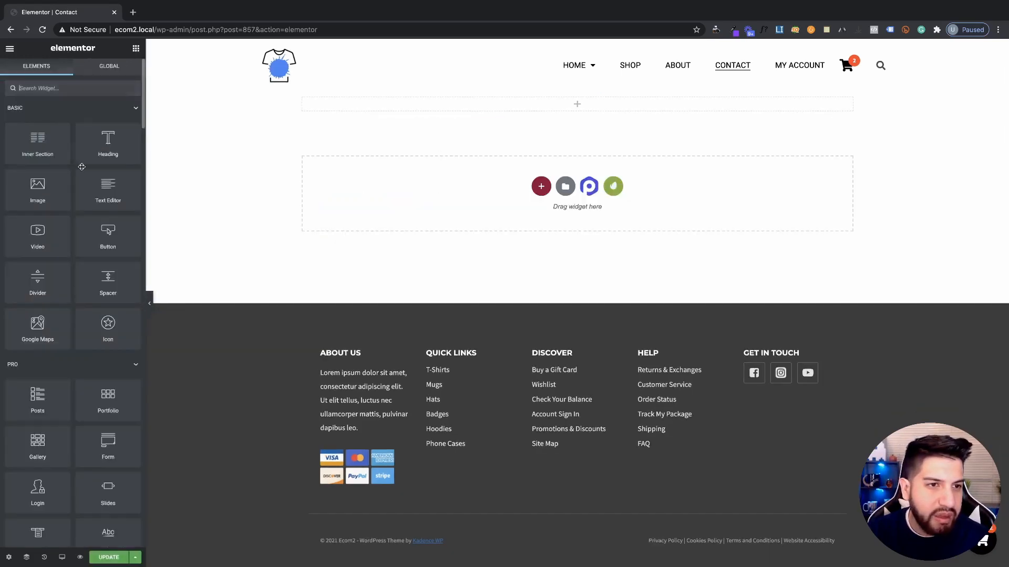
{"action": "left_click_drag", "start_coordinate": [108, 140], "coordinate": [589, 101]}
{"action": "triple_click", "coordinate": [71, 154]}
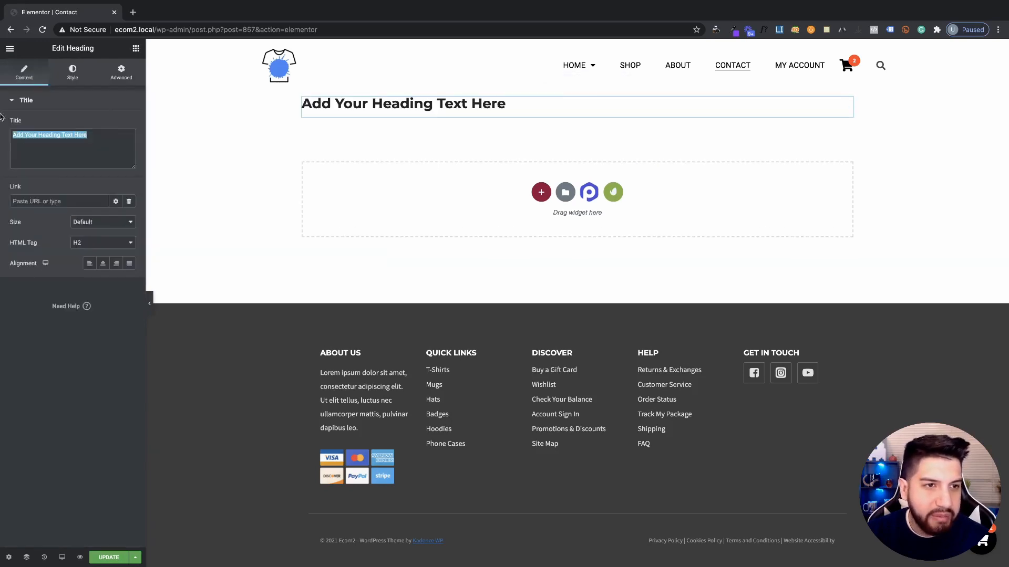
{"action": "type", "text": "Conatc"}
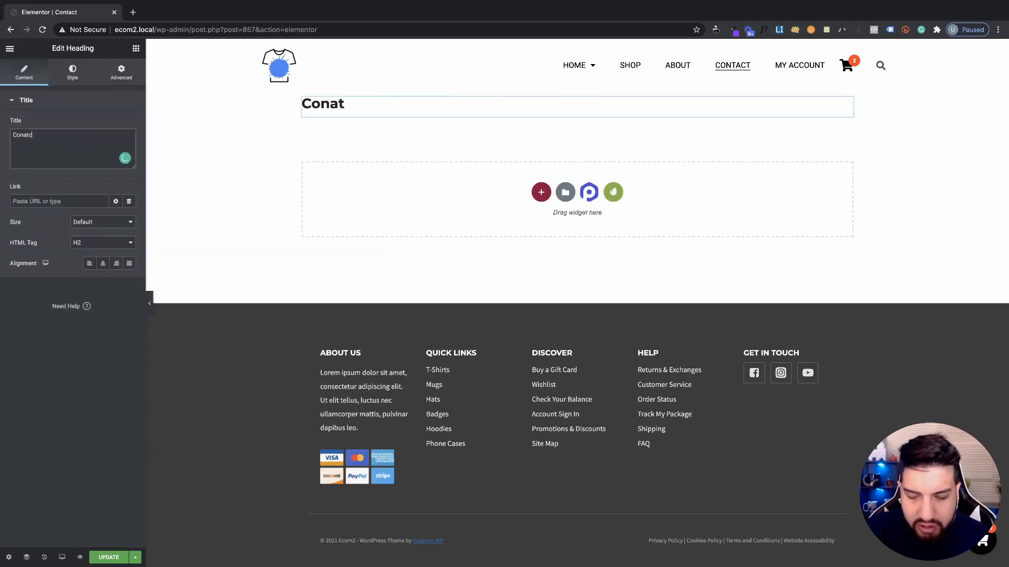
{"action": "type", "text": "t Us"}
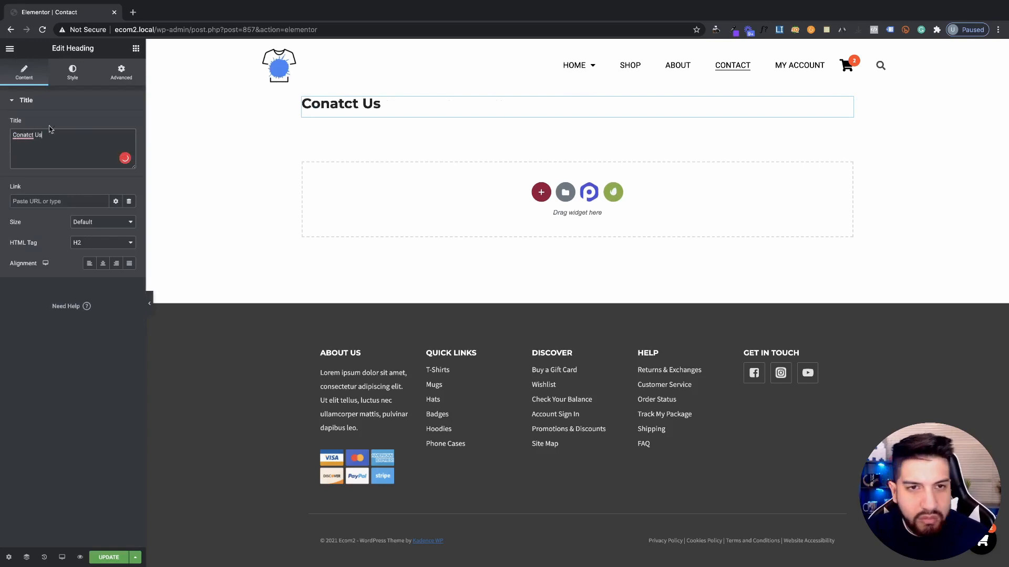
{"action": "left_click", "coordinate": [21, 136]}
{"action": "left_click", "coordinate": [32, 149]}
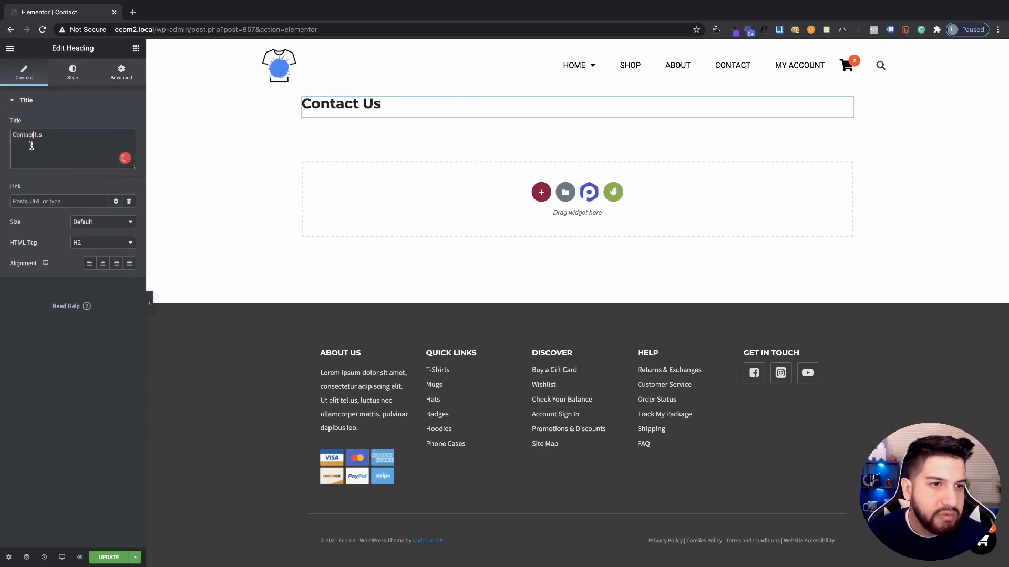
Center-align the Contact Us heading
{"action": "left_click", "coordinate": [69, 73]}
{"action": "left_click", "coordinate": [129, 145]}
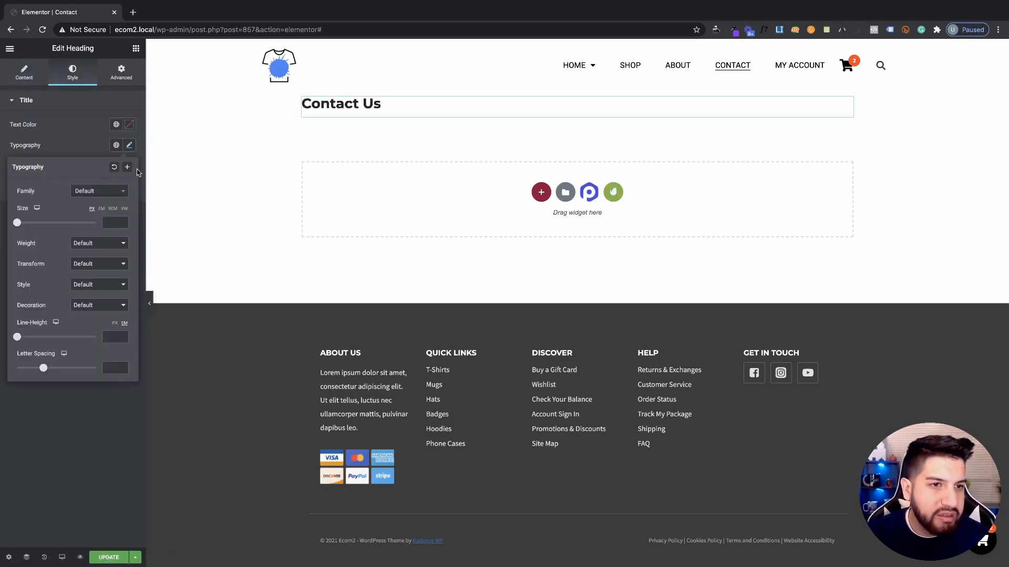
{"action": "left_click", "coordinate": [69, 140]}
{"action": "left_click", "coordinate": [24, 73]}
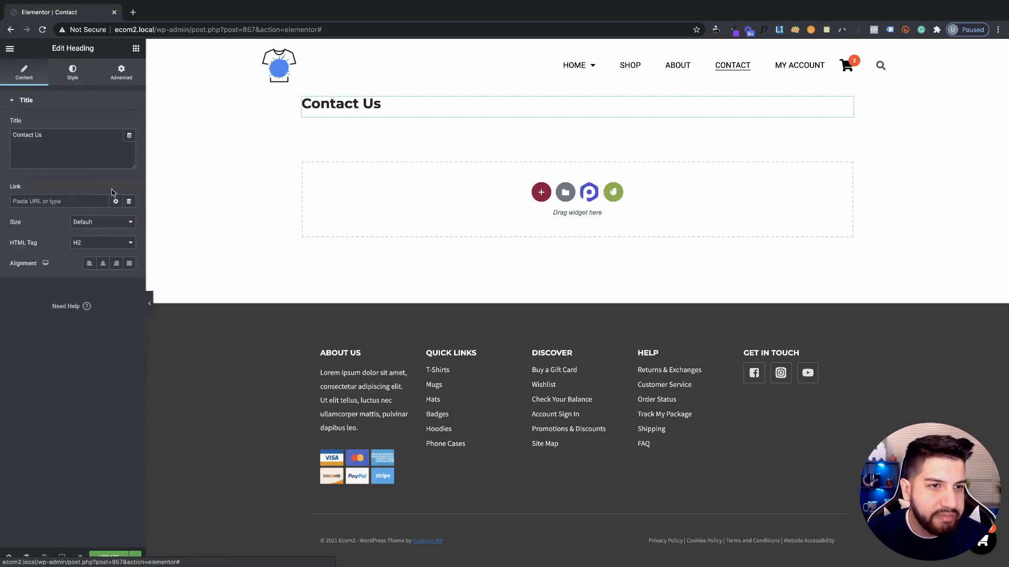
{"action": "left_click", "coordinate": [103, 264]}
{"action": "left_click", "coordinate": [72, 73]}
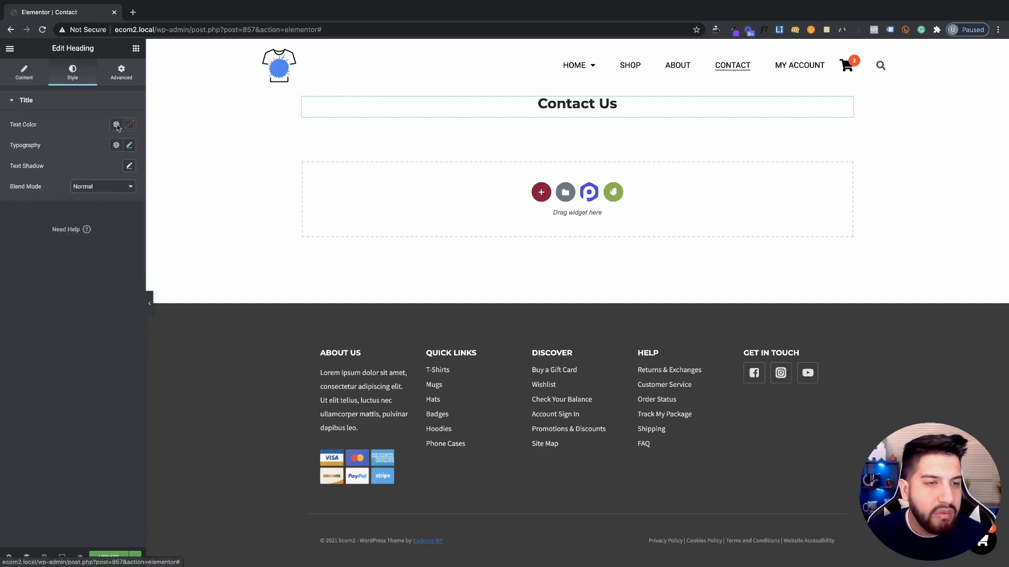
{"action": "left_click", "coordinate": [126, 79]}
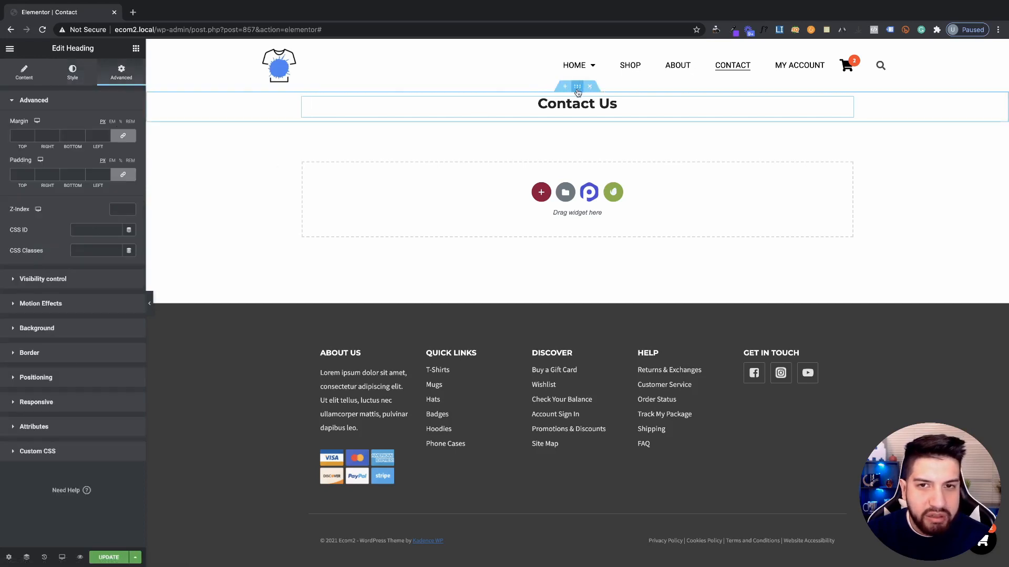
Give the Contact Us section 100 px top and bottom padding
{"action": "left_click", "coordinate": [578, 88]}
{"action": "left_click", "coordinate": [121, 73]}
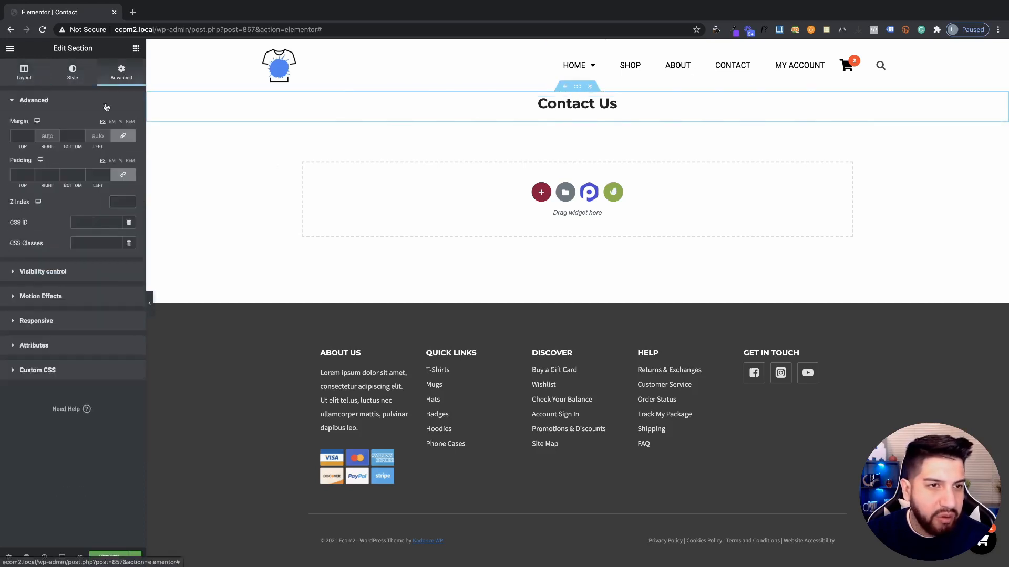
{"action": "left_click", "coordinate": [17, 179]}
{"action": "type", "text": "100"}
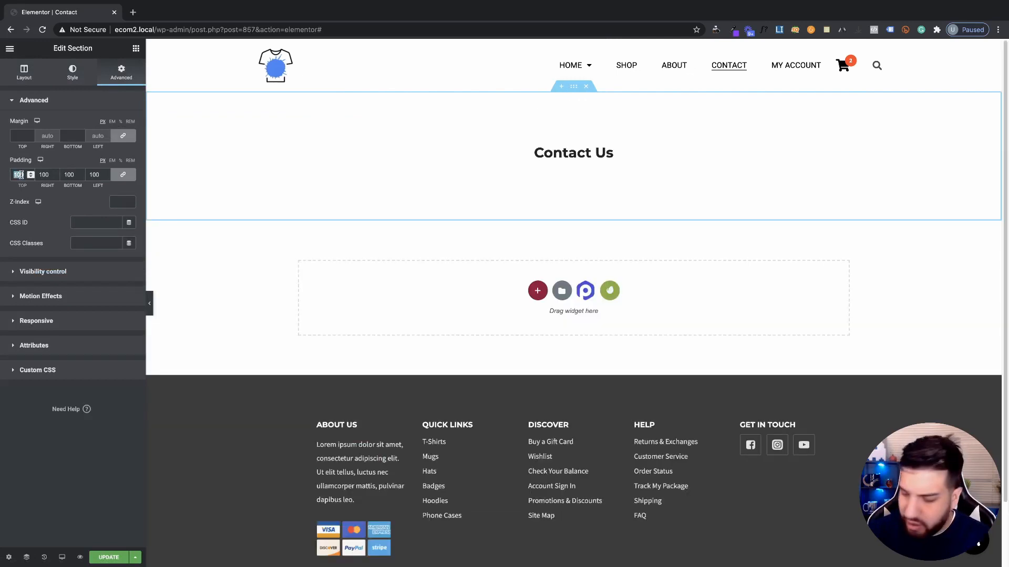
{"action": "type", "text": "0"}
{"action": "left_click", "coordinate": [123, 174]}
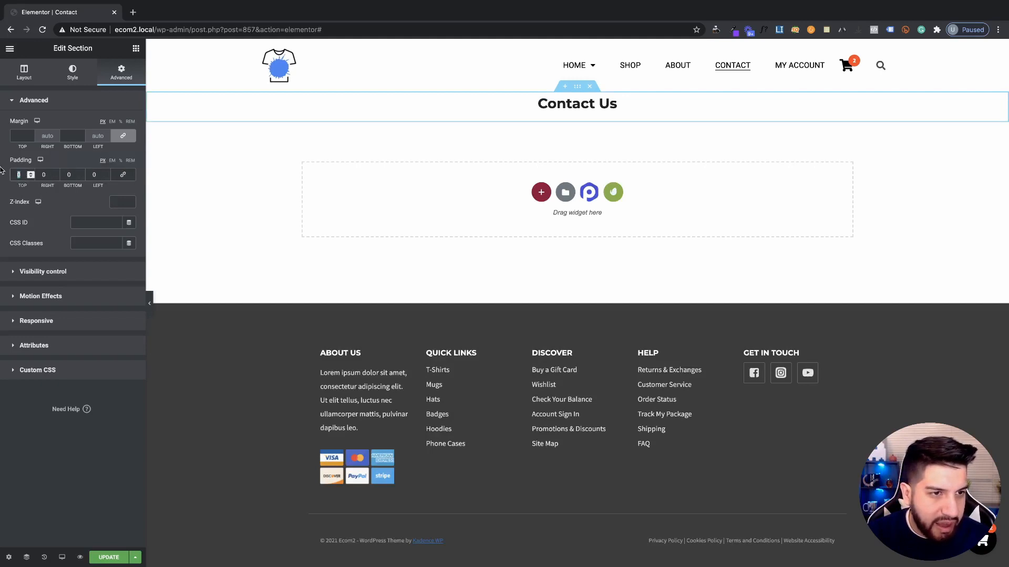
{"action": "type", "text": "100"}
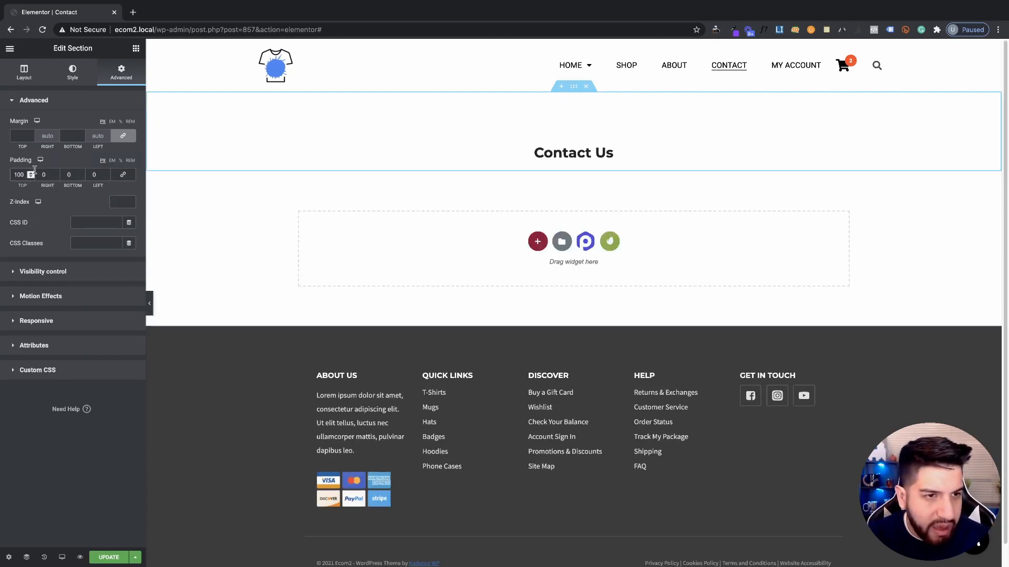
{"action": "key", "text": "Tab"}
{"action": "key", "text": "Tab"}
{"action": "type", "text": "100"}
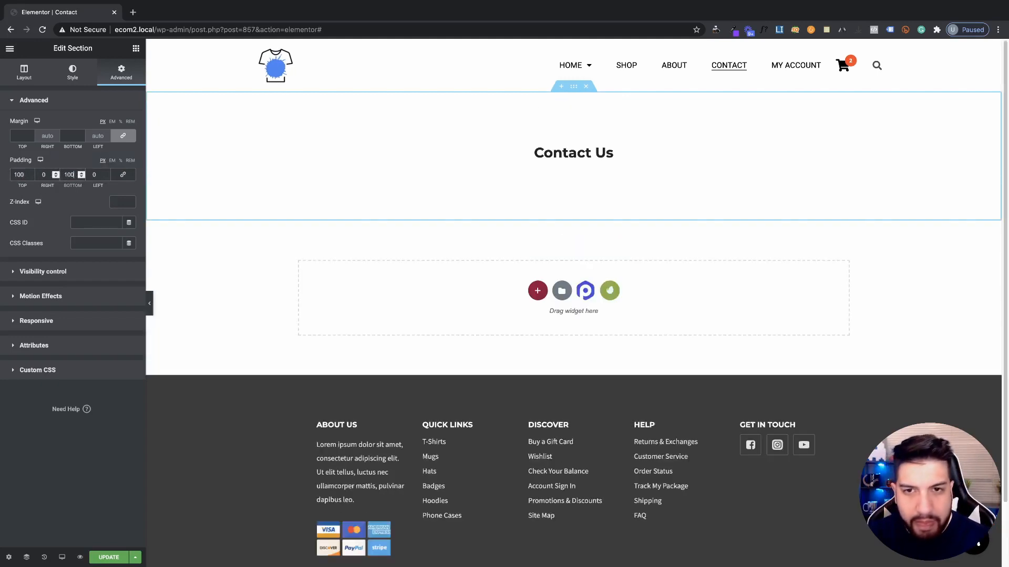
Enlarge the Contact Us heading's typography size to 35 px
{"action": "left_click", "coordinate": [612, 153]}
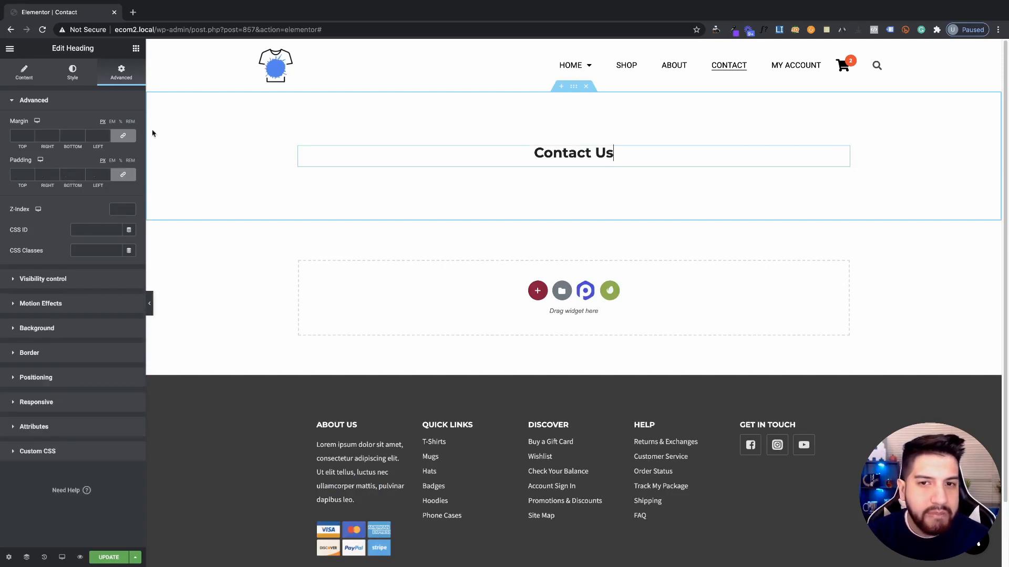
{"action": "left_click", "coordinate": [73, 73]}
{"action": "left_click", "coordinate": [129, 145]}
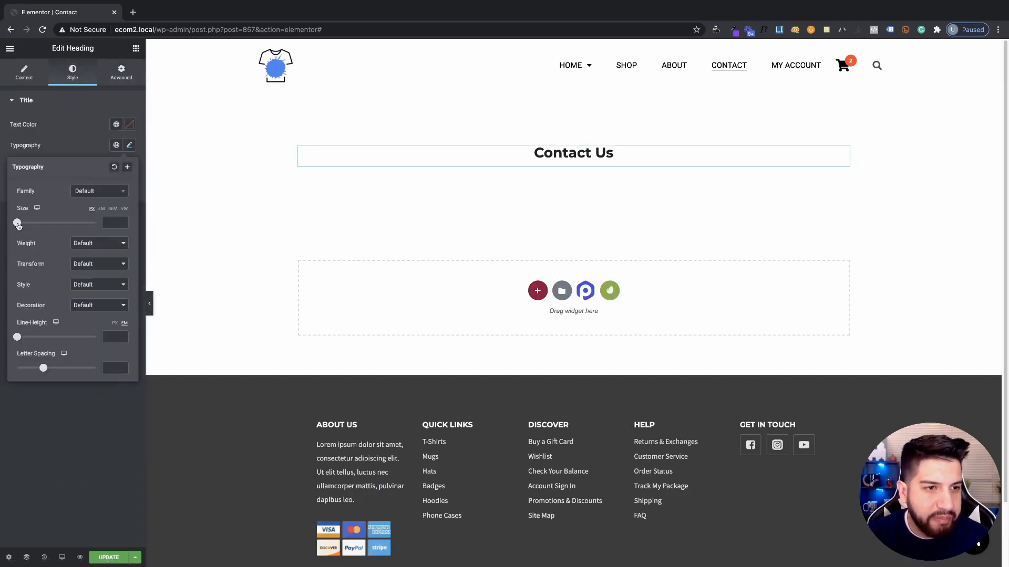
{"action": "left_click_drag", "start_coordinate": [18, 223], "coordinate": [31, 225]}
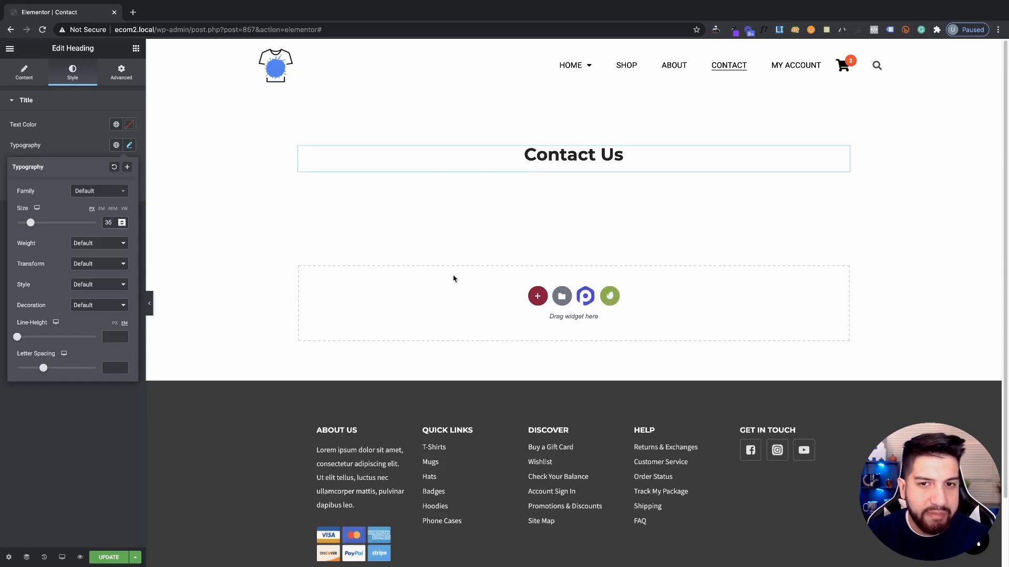
{"action": "left_click", "coordinate": [574, 86]}
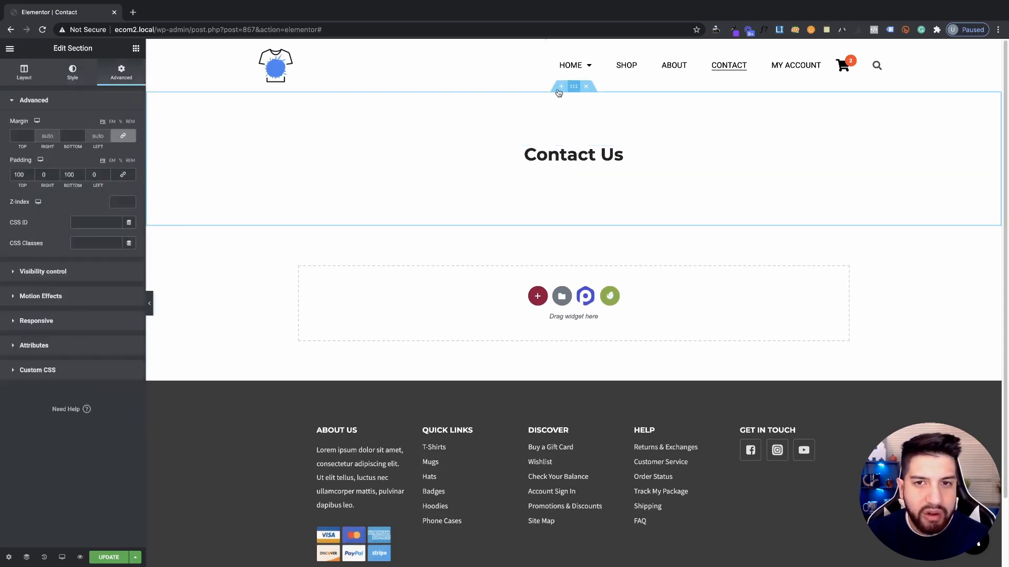
Set the chair and picture frames photo as the section's classic background image
{"action": "left_click", "coordinate": [74, 73]}
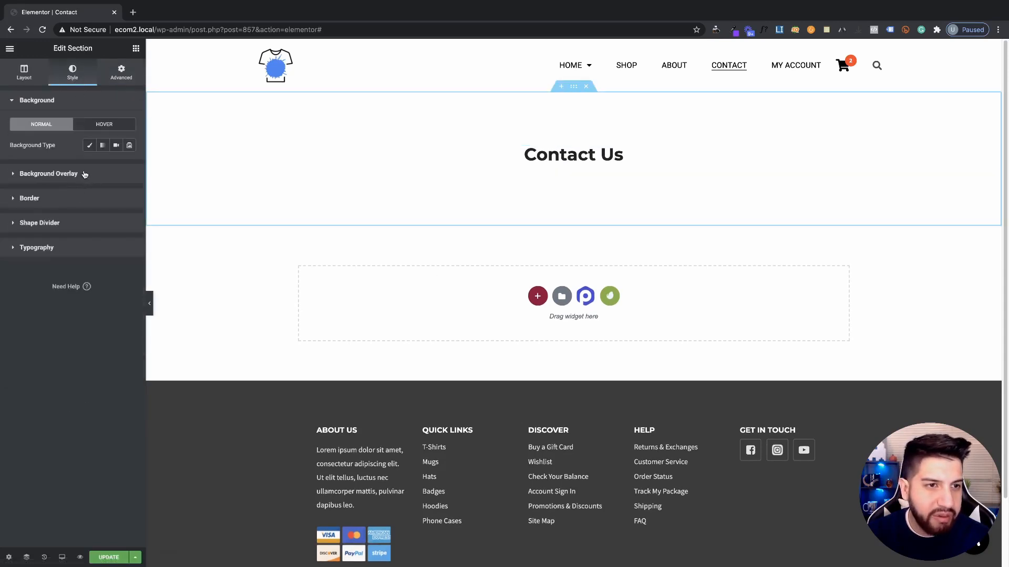
{"action": "left_click", "coordinate": [89, 145]}
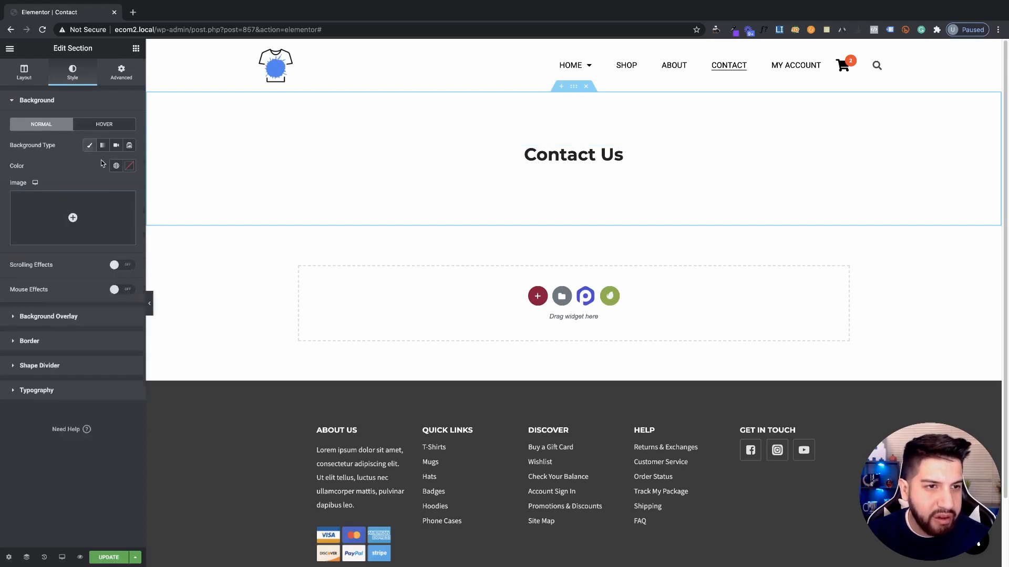
{"action": "left_click", "coordinate": [79, 199]}
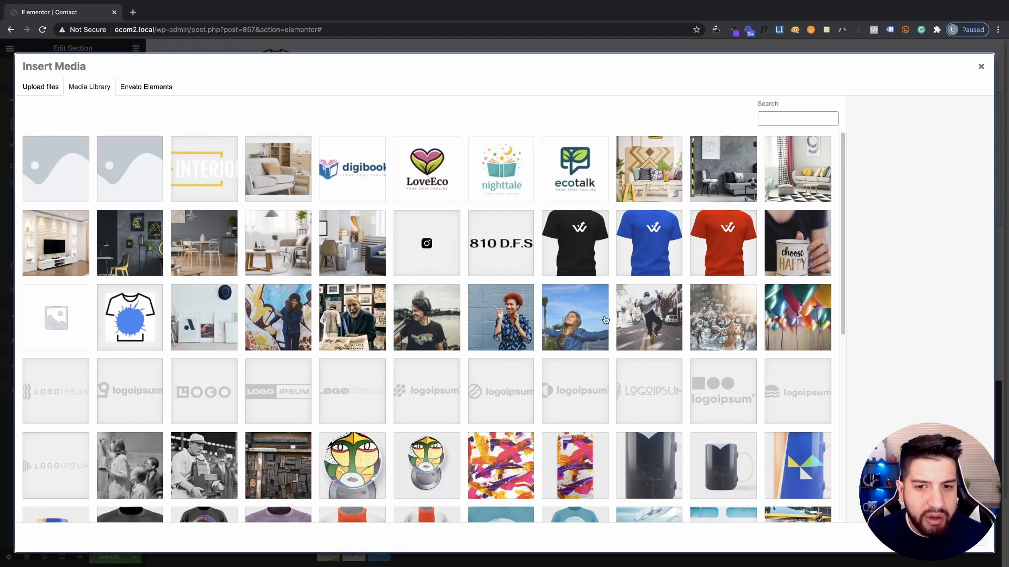
{"action": "left_click", "coordinate": [206, 331]}
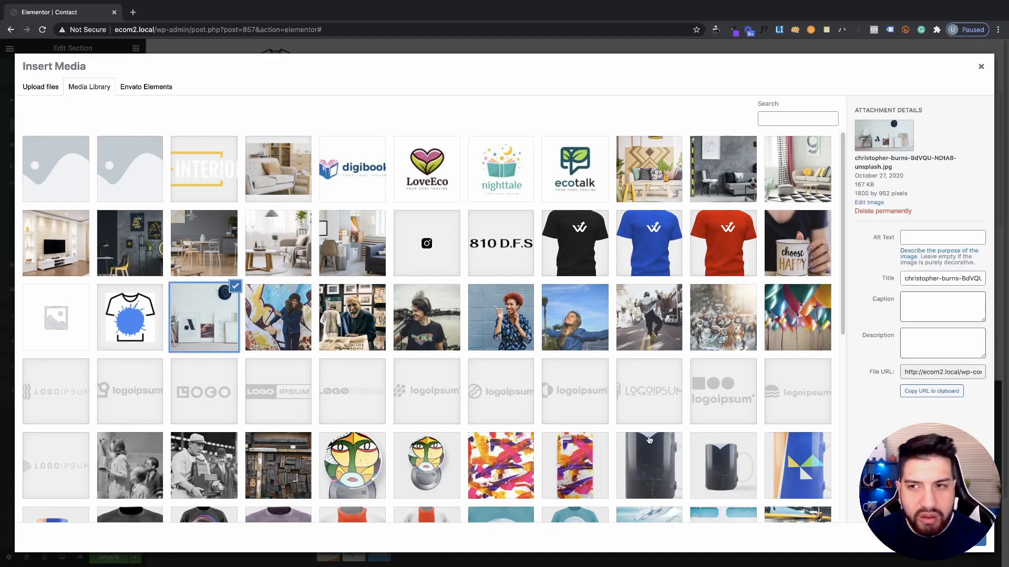
{"action": "left_click", "coordinate": [967, 539]}
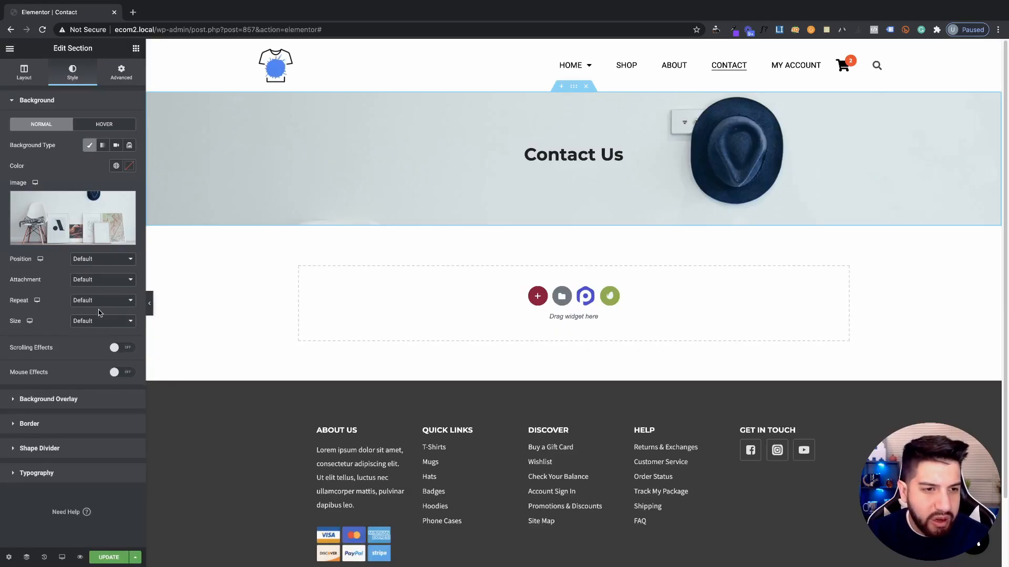
Size the background to Cover with a custom Y position of about -328 px
{"action": "left_click", "coordinate": [90, 327]}
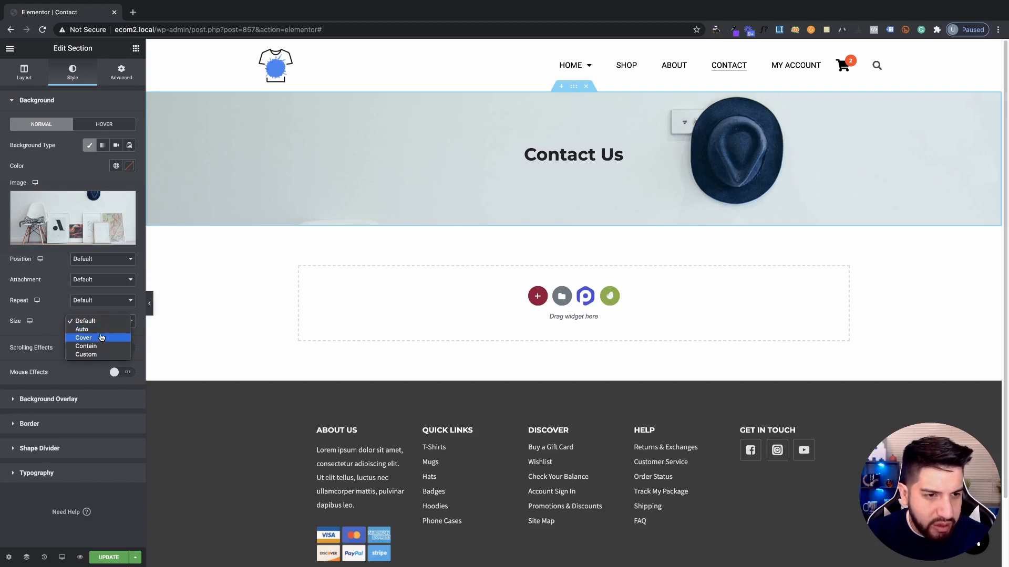
{"action": "left_click", "coordinate": [83, 337]}
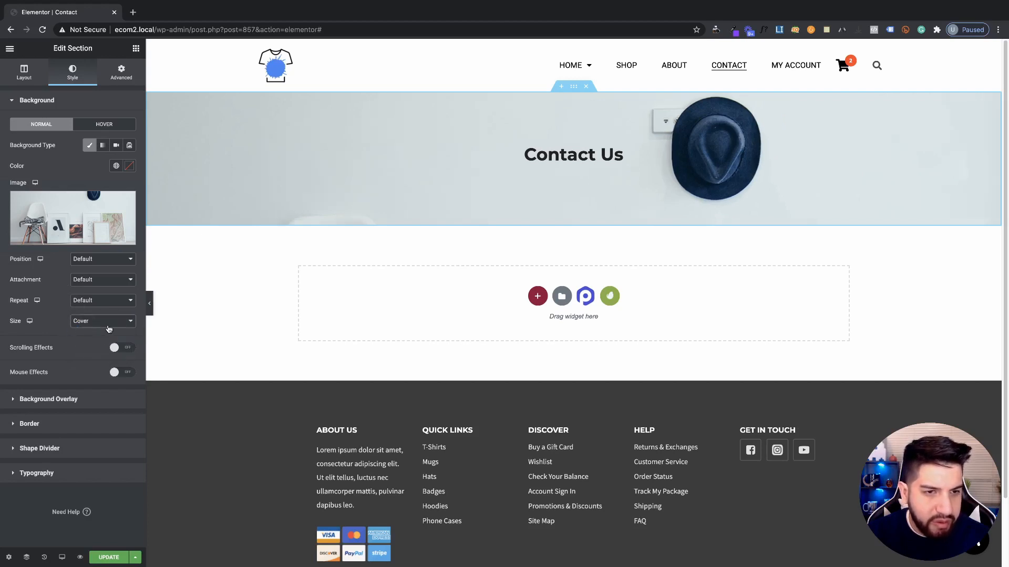
{"action": "left_click", "coordinate": [107, 265]}
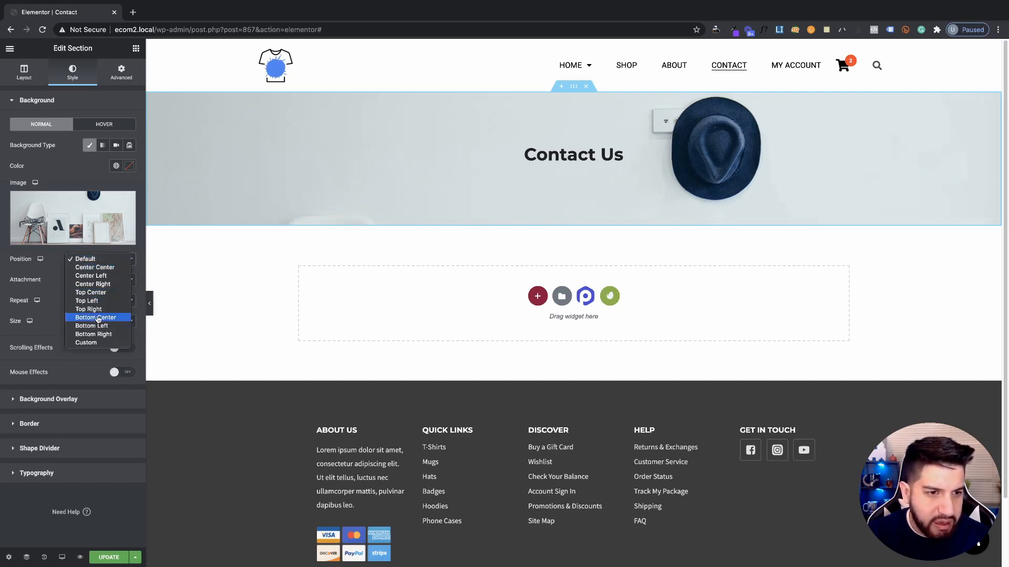
{"action": "left_click", "coordinate": [88, 343]}
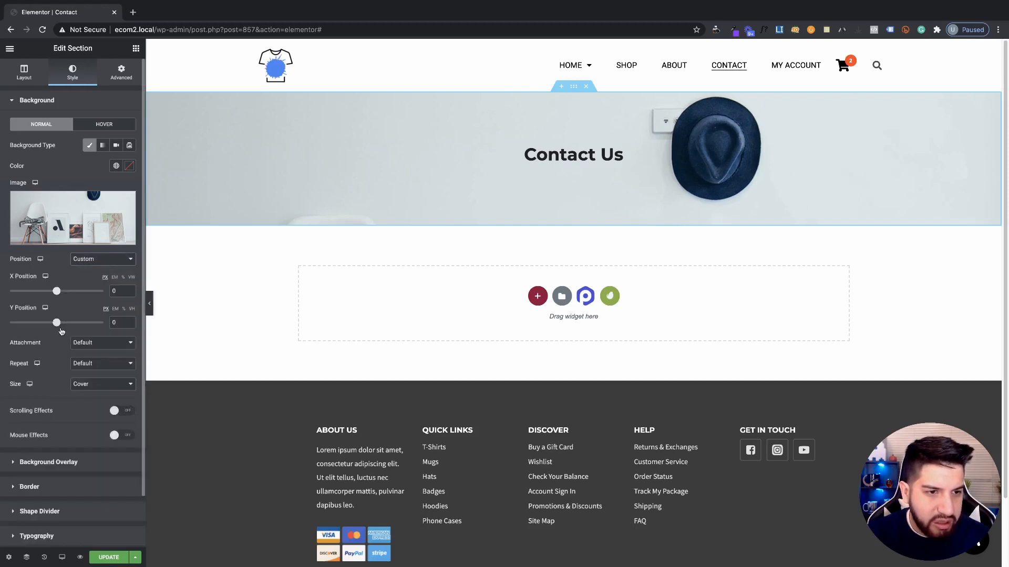
{"action": "left_click_drag", "start_coordinate": [56, 323], "coordinate": [38, 324]}
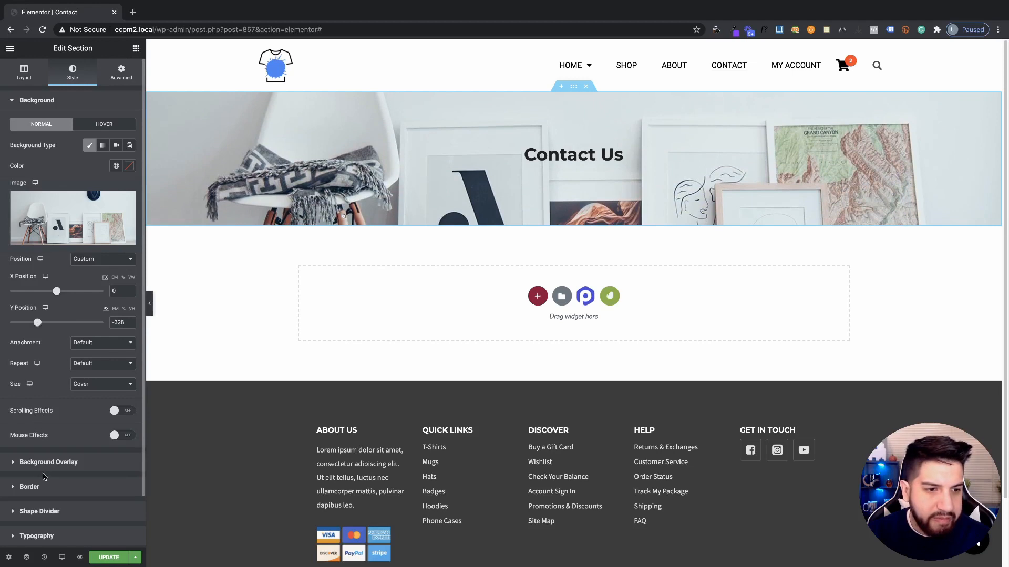
{"action": "left_click", "coordinate": [68, 461]}
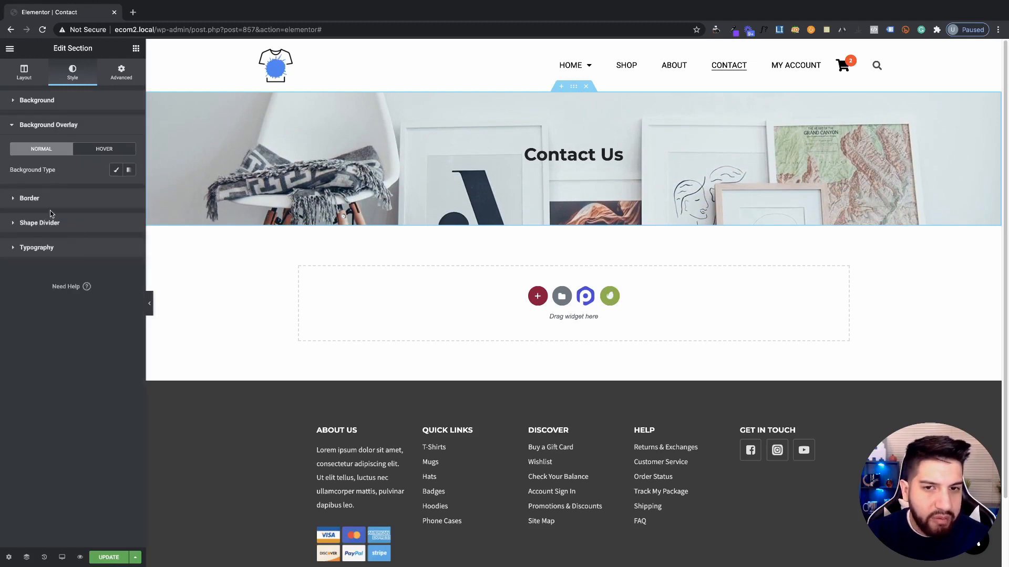
Add a classic light-blue background overlay at 0.5 opacity over the banner photo
{"action": "left_click", "coordinate": [116, 170]}
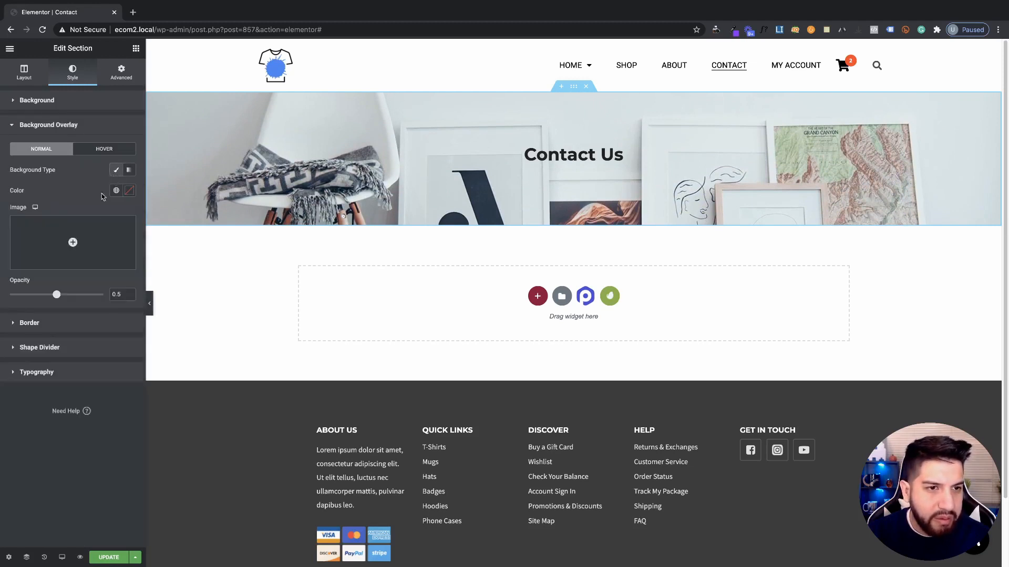
{"action": "left_click", "coordinate": [129, 190]}
{"action": "left_click_drag", "start_coordinate": [91, 319], "coordinate": [80, 318]}
{"action": "left_click_drag", "start_coordinate": [87, 224], "coordinate": [74, 226]}
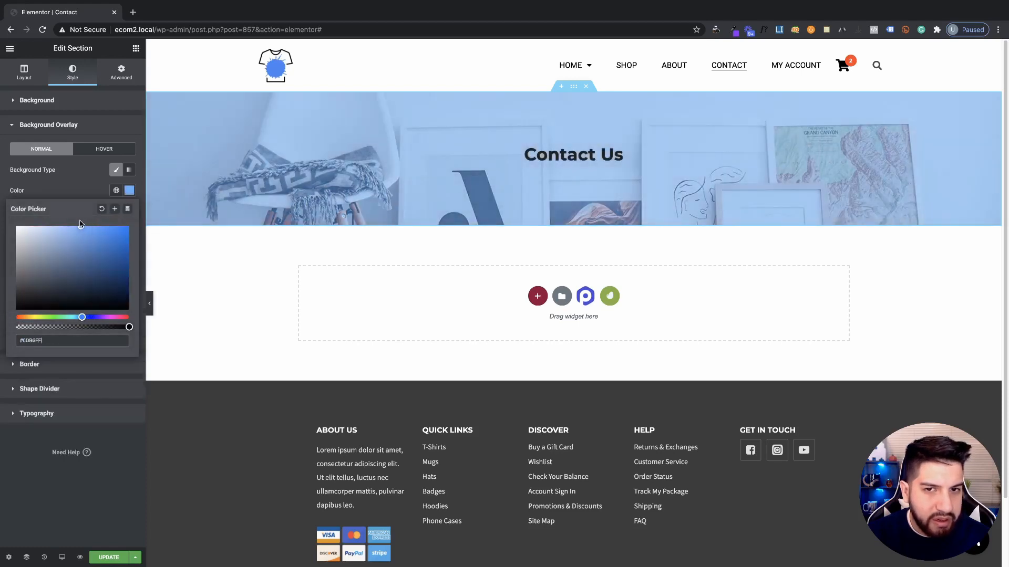
{"action": "mouse_move", "coordinate": [129, 327]}
{"action": "left_mouse_down"}
{"action": "mouse_move", "coordinate": [100, 327]}
{"action": "mouse_move", "coordinate": [114, 327]}
{"action": "left_mouse_up"}
{"action": "left_click", "coordinate": [385, 254]}
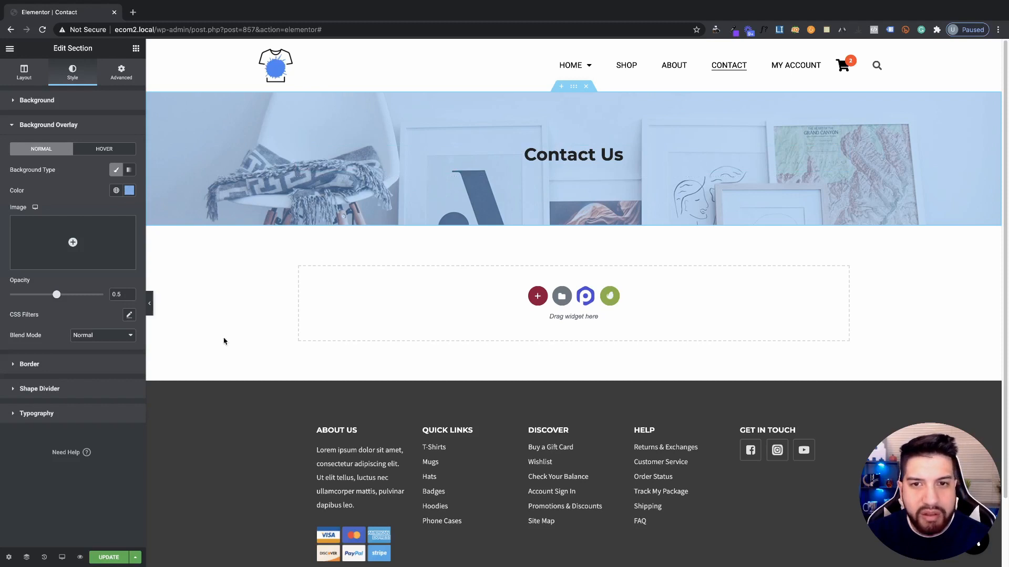
{"action": "scroll", "coordinate": [284, 268], "scroll_direction": "down", "scroll_amount": 2}
{"action": "scroll", "coordinate": [284, 269], "scroll_direction": "up", "scroll_amount": 2}
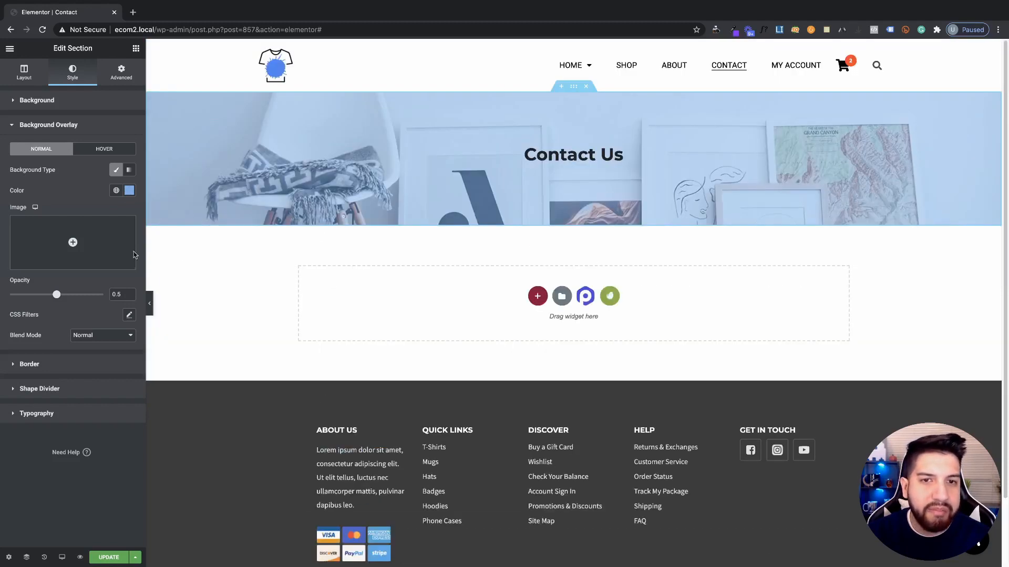
Set the banner background attachment to Fixed and scroll the preview to check it
{"action": "left_click", "coordinate": [79, 102]}
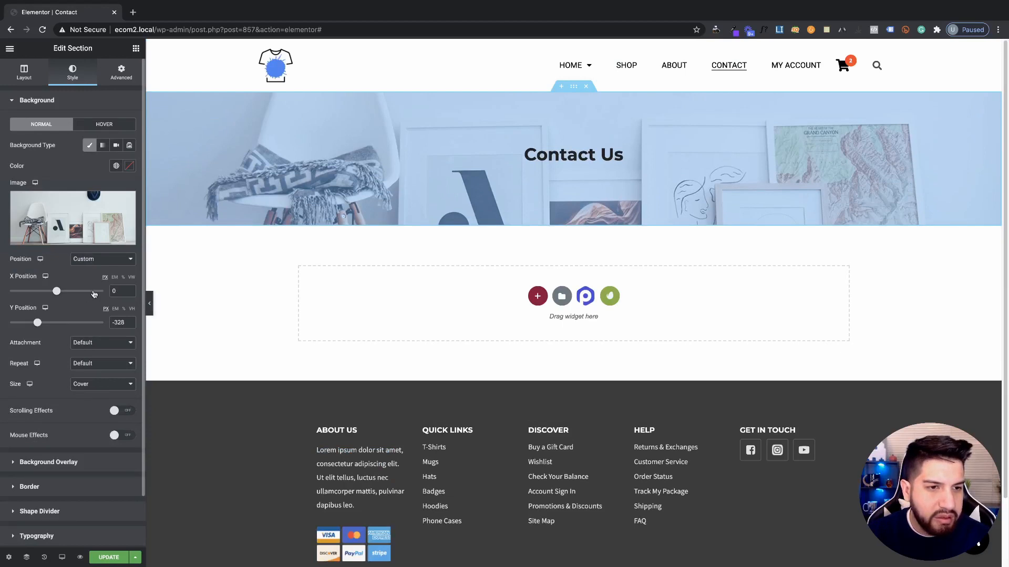
{"action": "left_click", "coordinate": [87, 346]}
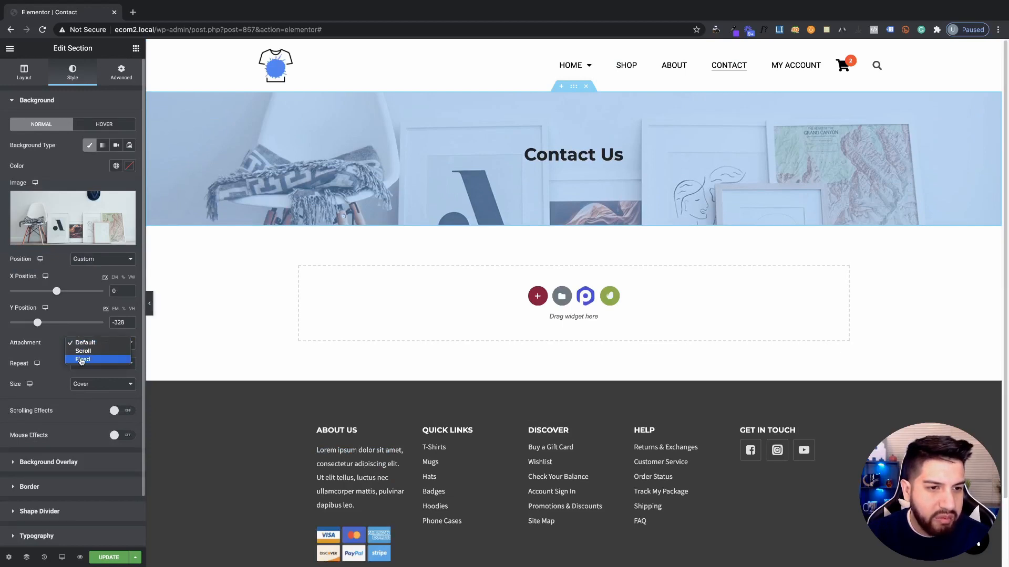
{"action": "left_click", "coordinate": [84, 360]}
{"action": "scroll", "coordinate": [540, 273], "scroll_direction": "down", "scroll_amount": 2}
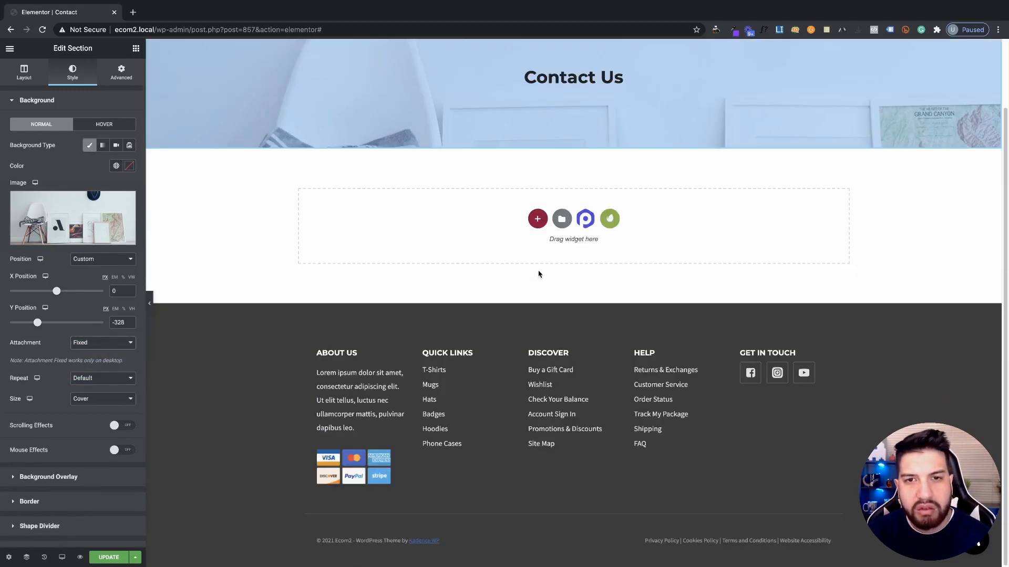
{"action": "scroll", "coordinate": [532, 273], "scroll_direction": "up", "scroll_amount": 2}
{"action": "scroll", "coordinate": [540, 265], "scroll_direction": "down", "scroll_amount": 2}
{"action": "scroll", "coordinate": [542, 266], "scroll_direction": "up", "scroll_amount": 2}
{"action": "scroll", "coordinate": [543, 267], "scroll_direction": "down", "scroll_amount": 2}
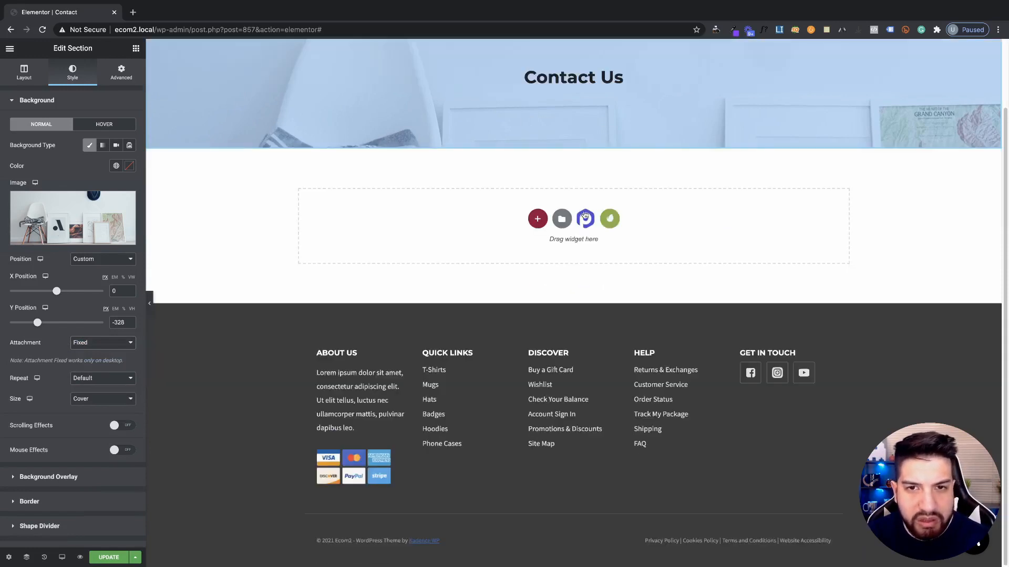
{"action": "scroll", "coordinate": [584, 218], "scroll_direction": "up", "scroll_amount": 2}
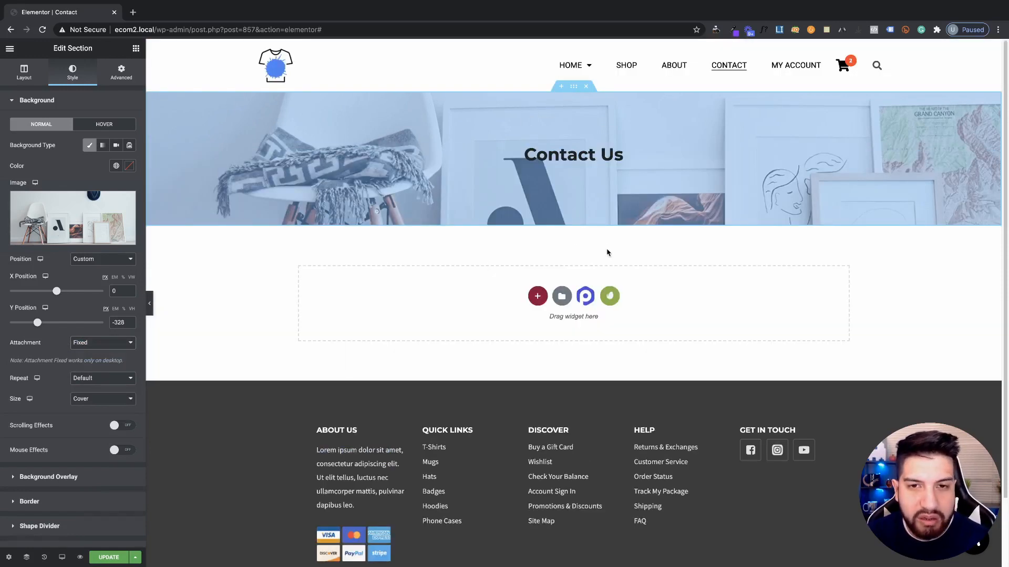
{"action": "scroll", "coordinate": [607, 253], "scroll_direction": "down", "scroll_amount": 2}
{"action": "scroll", "coordinate": [610, 232], "scroll_direction": "up", "scroll_amount": 2}
{"action": "scroll", "coordinate": [710, 255], "scroll_direction": "down", "scroll_amount": 2}
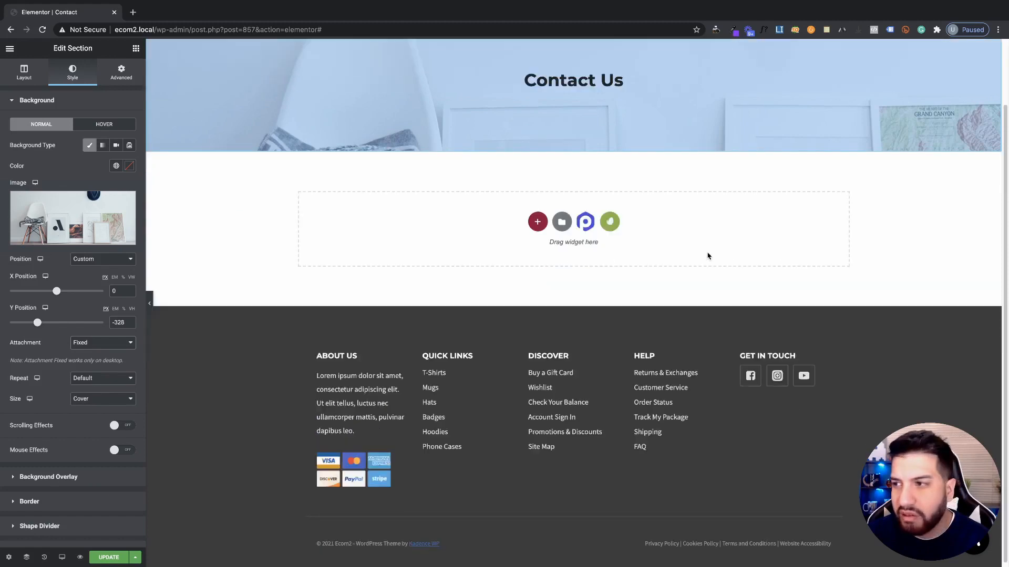
{"action": "scroll", "coordinate": [707, 255], "scroll_direction": "up", "scroll_amount": 2}
{"action": "scroll", "coordinate": [683, 242], "scroll_direction": "down", "scroll_amount": 2}
{"action": "scroll", "coordinate": [669, 241], "scroll_direction": "up", "scroll_amount": 2}
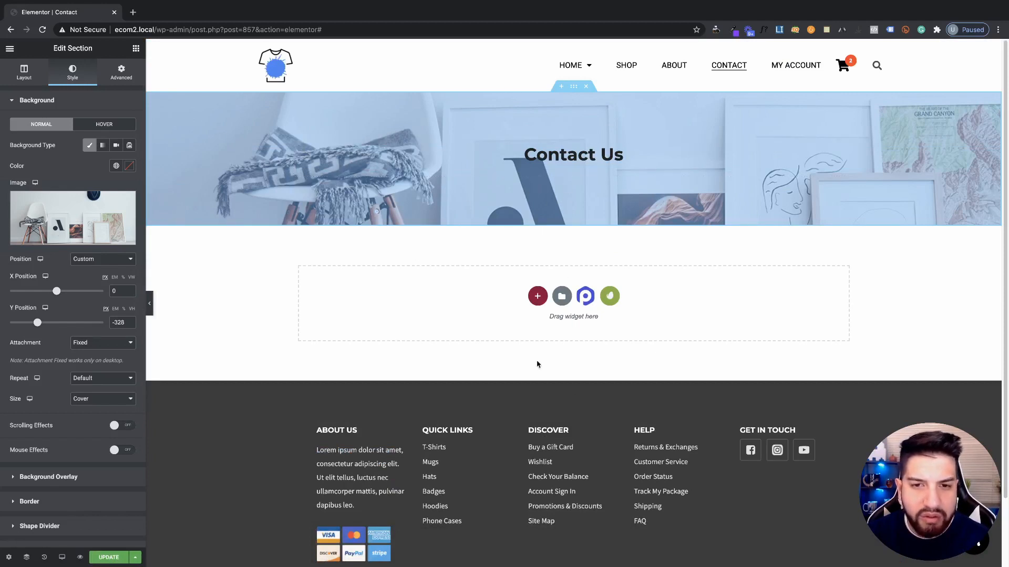
{"action": "left_click", "coordinate": [537, 296]}
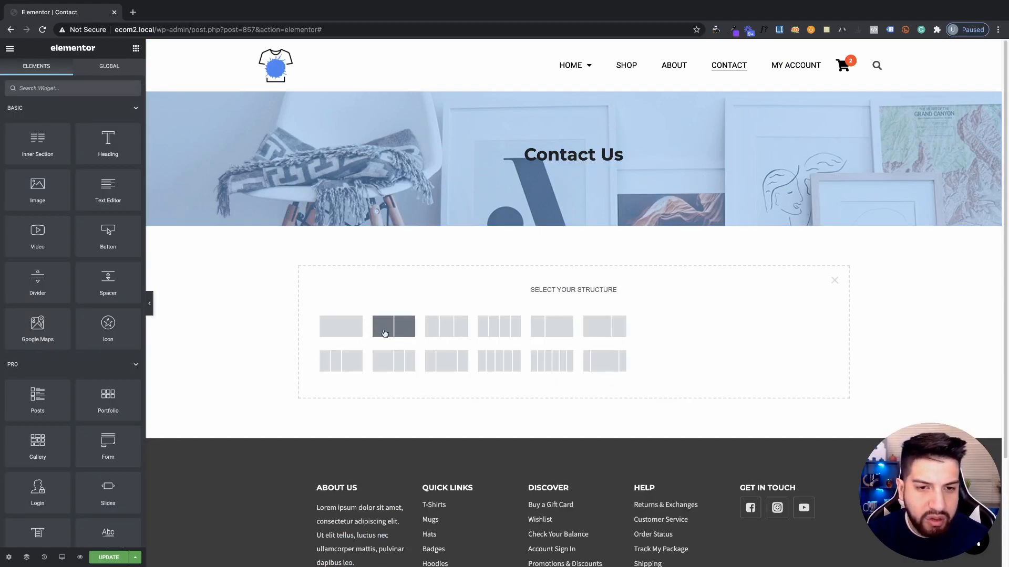
Insert a two-column section below the banner with 100 px top and bottom padding
{"action": "left_click", "coordinate": [389, 332]}
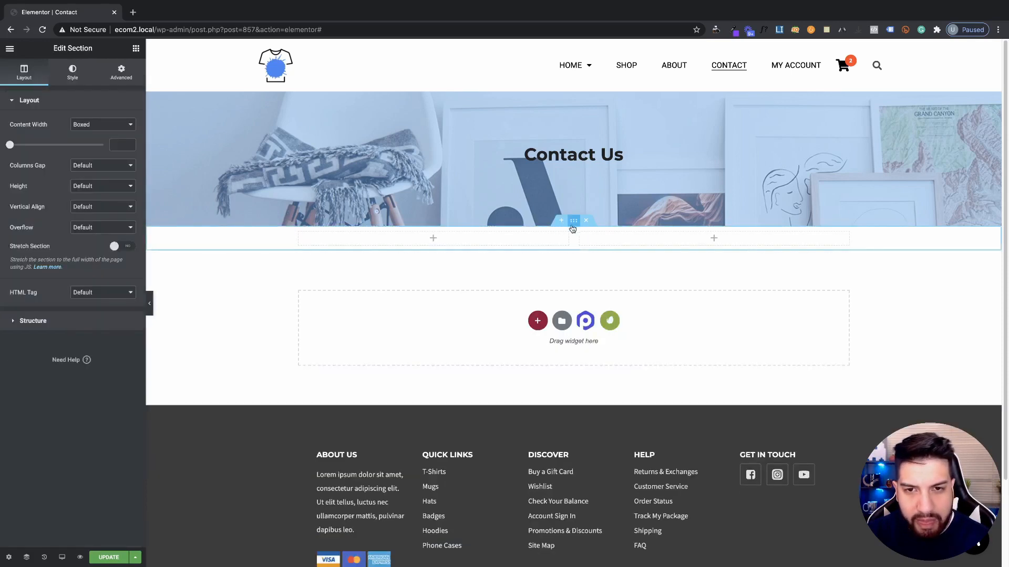
{"action": "left_click", "coordinate": [122, 73]}
{"action": "left_click", "coordinate": [112, 179]}
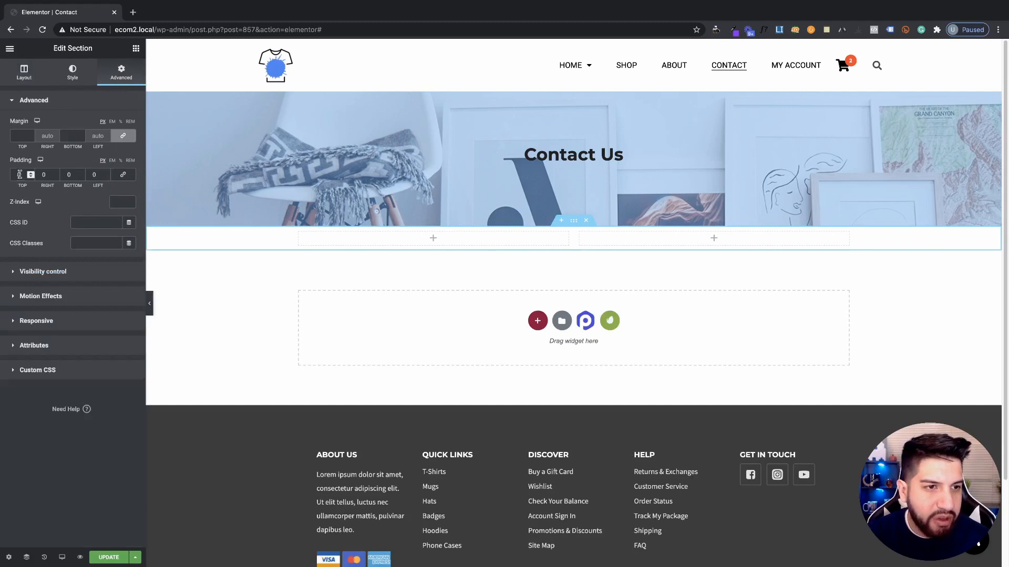
{"action": "left_click", "coordinate": [19, 174]}
{"action": "type", "text": "100"}
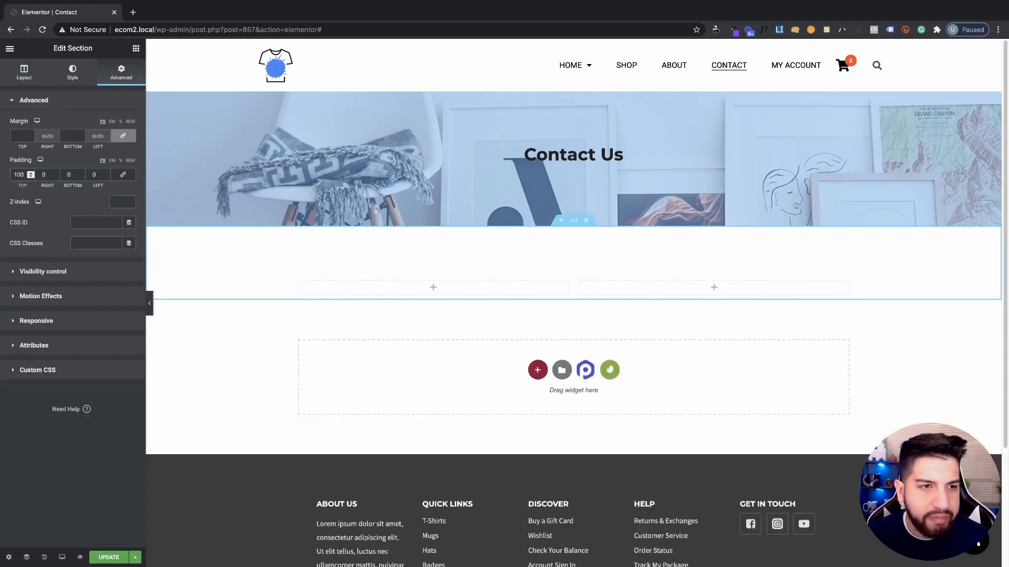
{"action": "left_click", "coordinate": [69, 175]}
{"action": "type", "text": "100"}
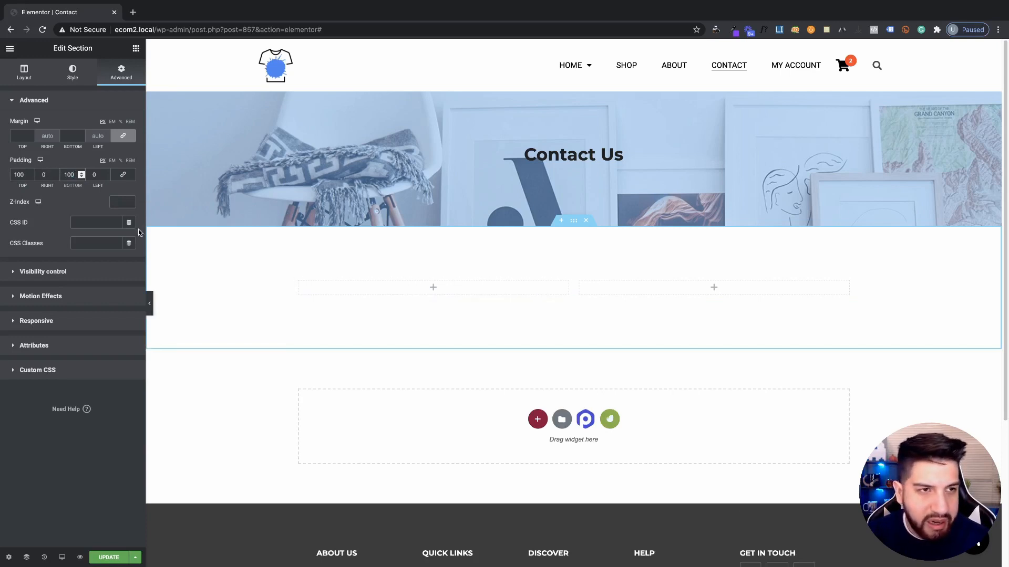
Set the section's content width to 1280
{"action": "left_click", "coordinate": [17, 78]}
{"action": "left_click", "coordinate": [119, 144]}
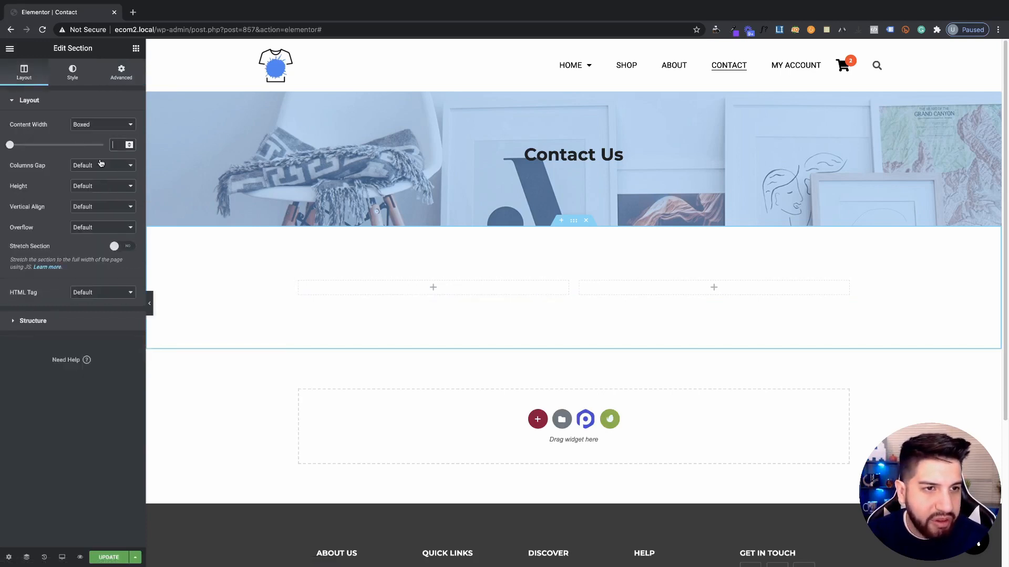
{"action": "type", "text": "1"}
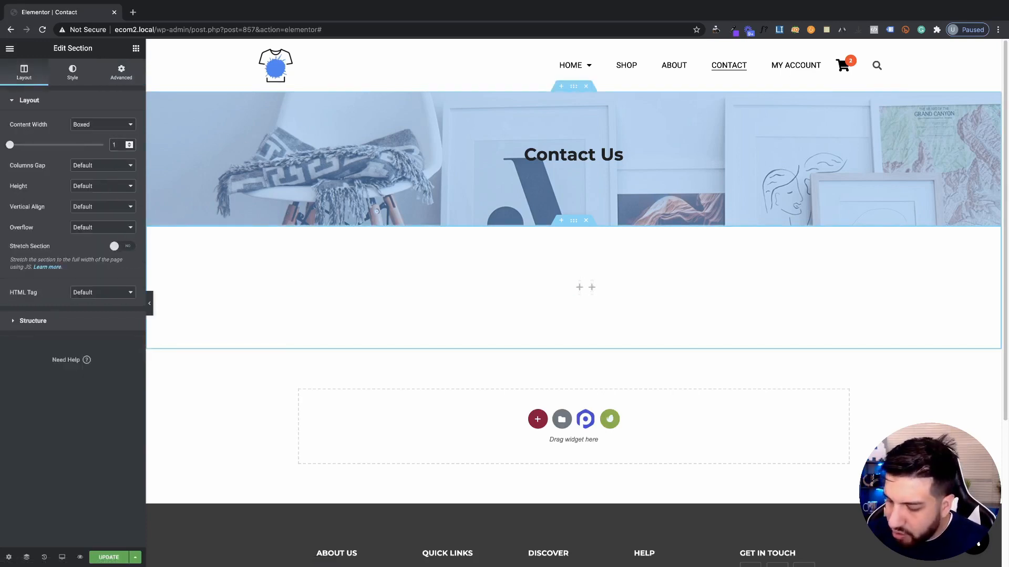
{"action": "type", "text": "280"}
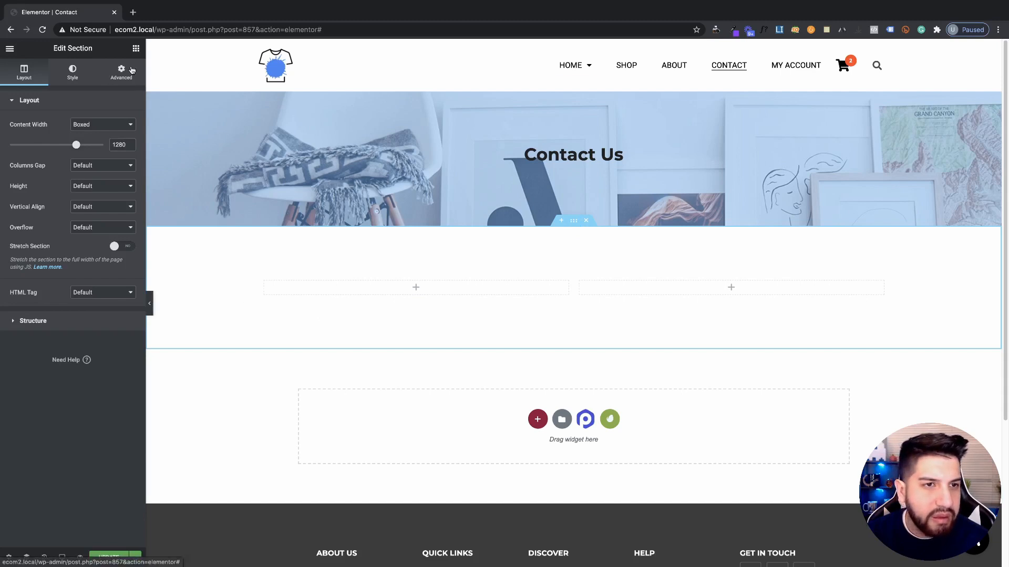
{"action": "left_click", "coordinate": [136, 49]}
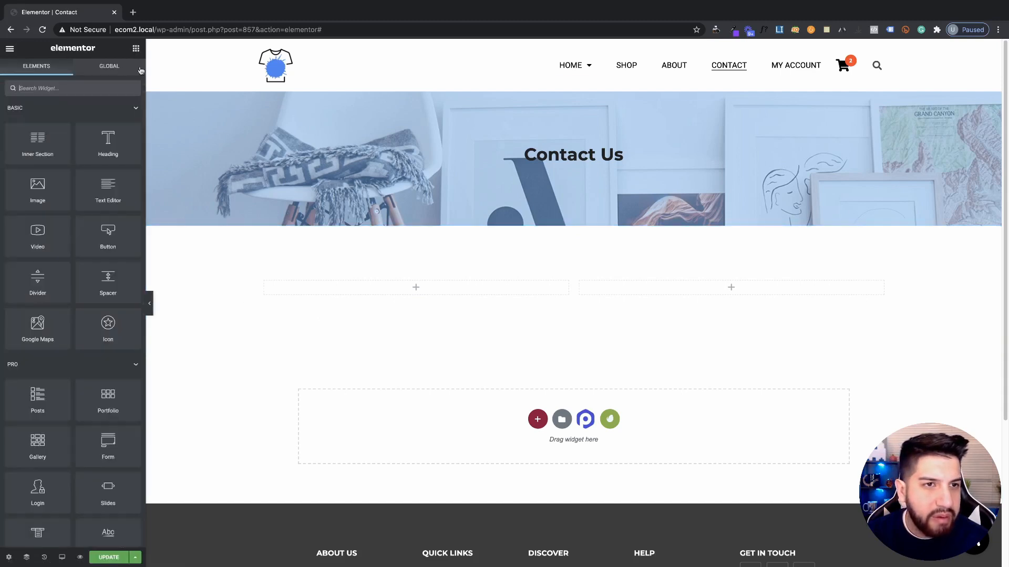
Add a heading titled 'Contact Info' to the left column
{"action": "left_click_drag", "start_coordinate": [108, 143], "coordinate": [414, 294]}
{"action": "left_click", "coordinate": [47, 151]}
{"action": "key", "text": "ctrl+a"}
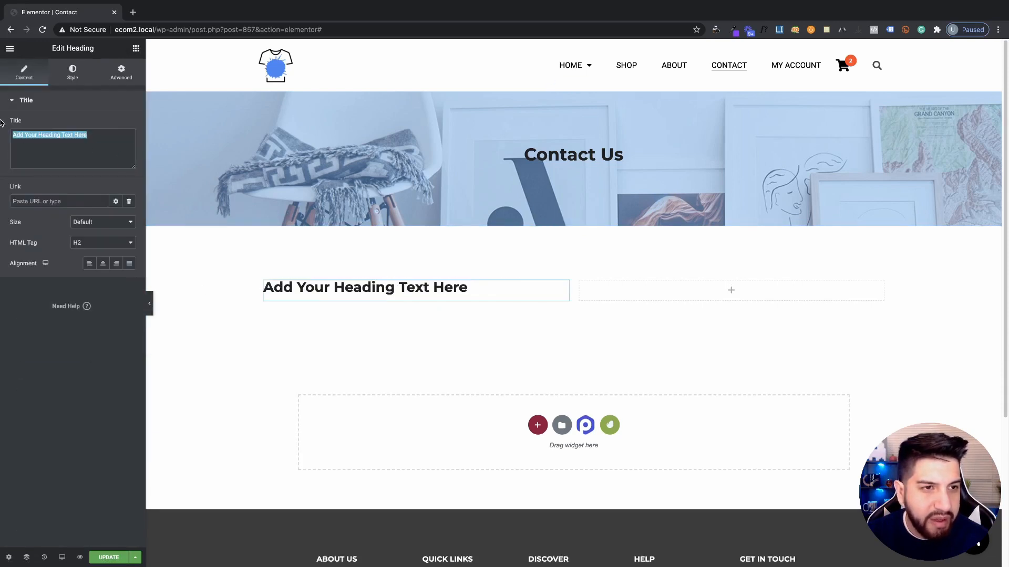
{"action": "key", "text": "BackSpace"}
{"action": "type", "text": "Conact"}
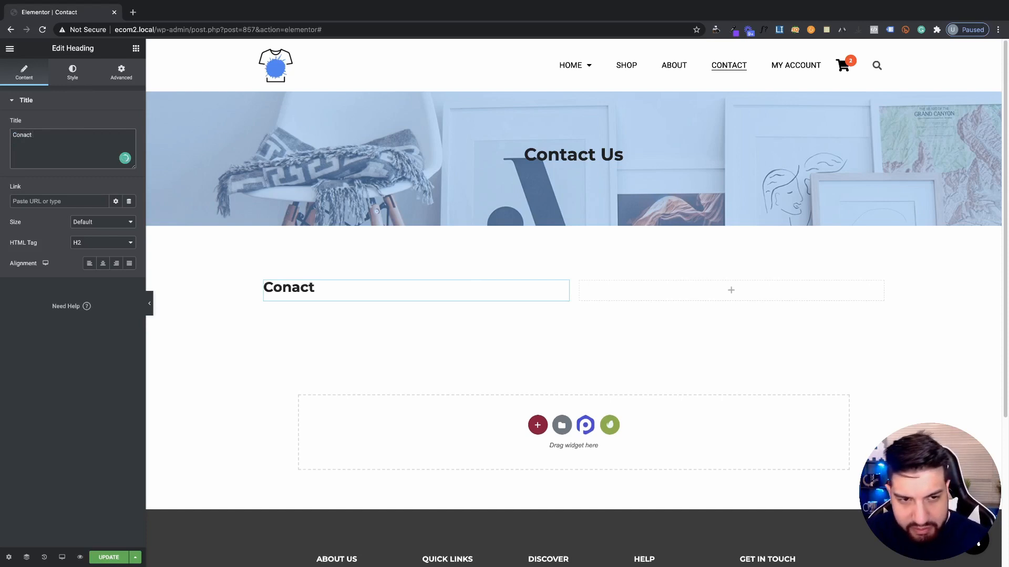
{"action": "key", "text": "BackSpace"}
{"action": "key", "text": "BackSpace"}
{"action": "key", "text": "BackSpace"}
{"action": "type", "text": "tac"}
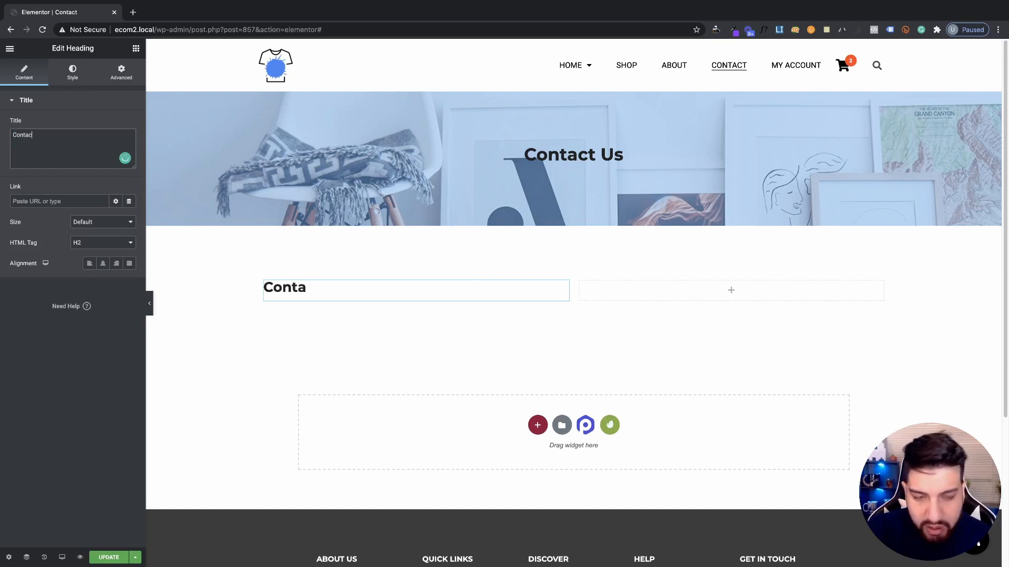
{"action": "type", "text": "t Info"}
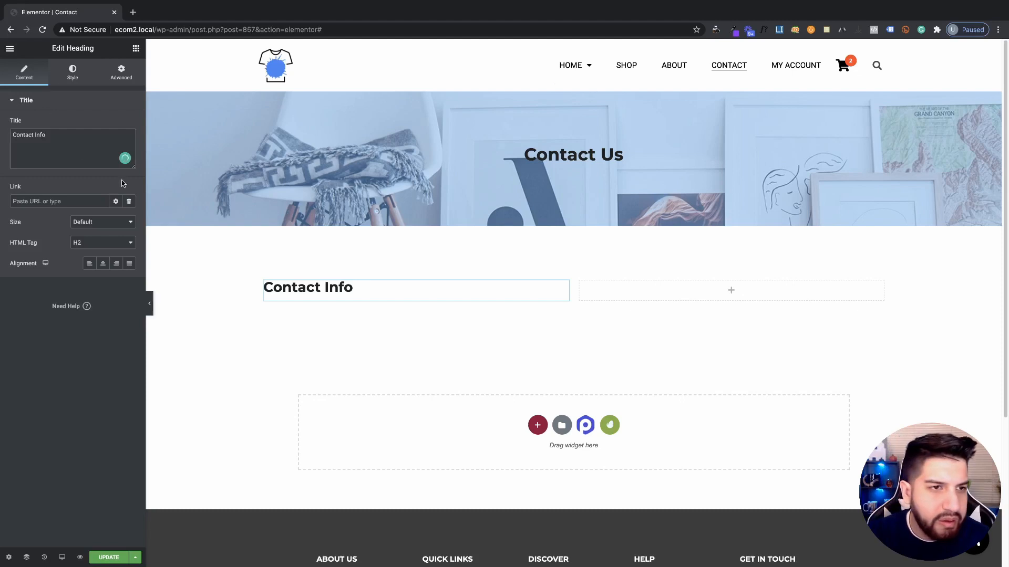
Add an Icon List and a Text Editor paragraph below the Contact Info heading
{"action": "left_click", "coordinate": [136, 48]}
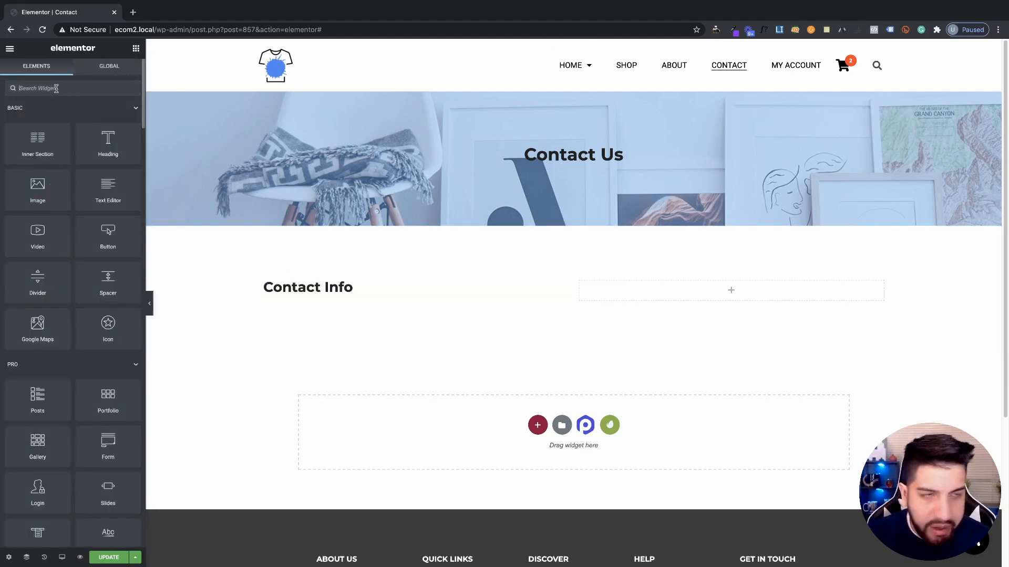
{"action": "type", "text": "list"}
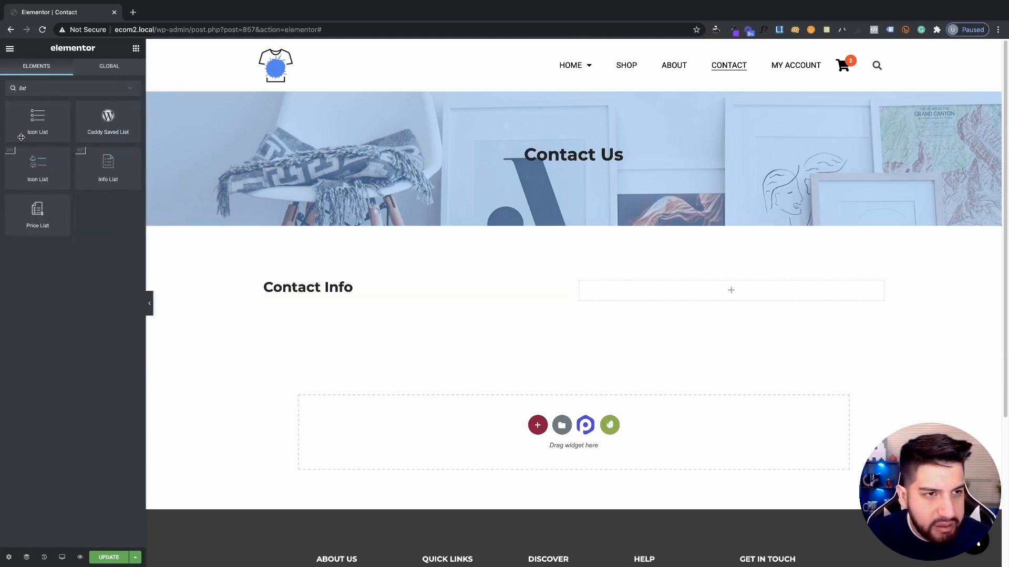
{"action": "left_click_drag", "start_coordinate": [21, 137], "coordinate": [338, 301]}
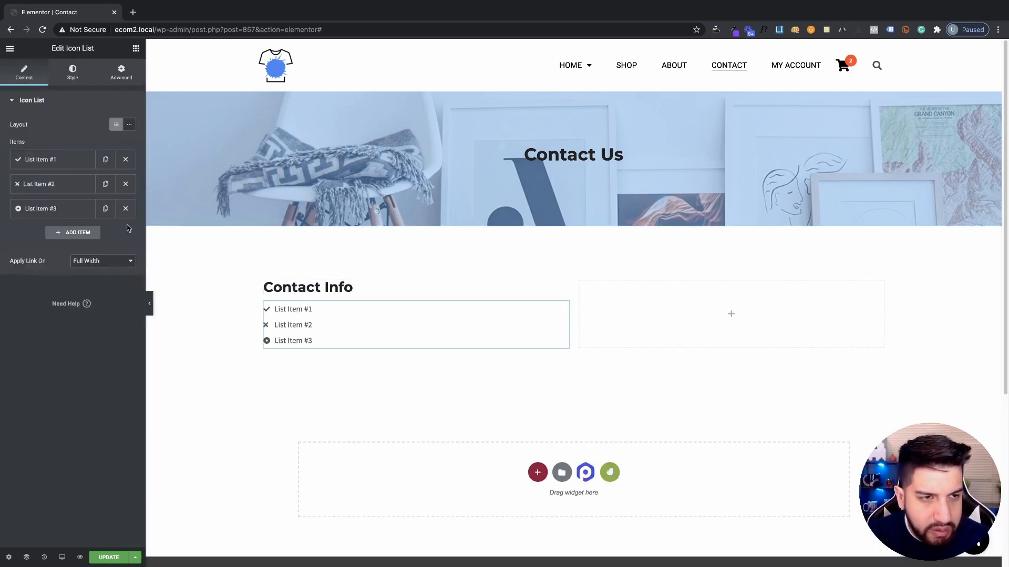
{"action": "left_click", "coordinate": [136, 48]}
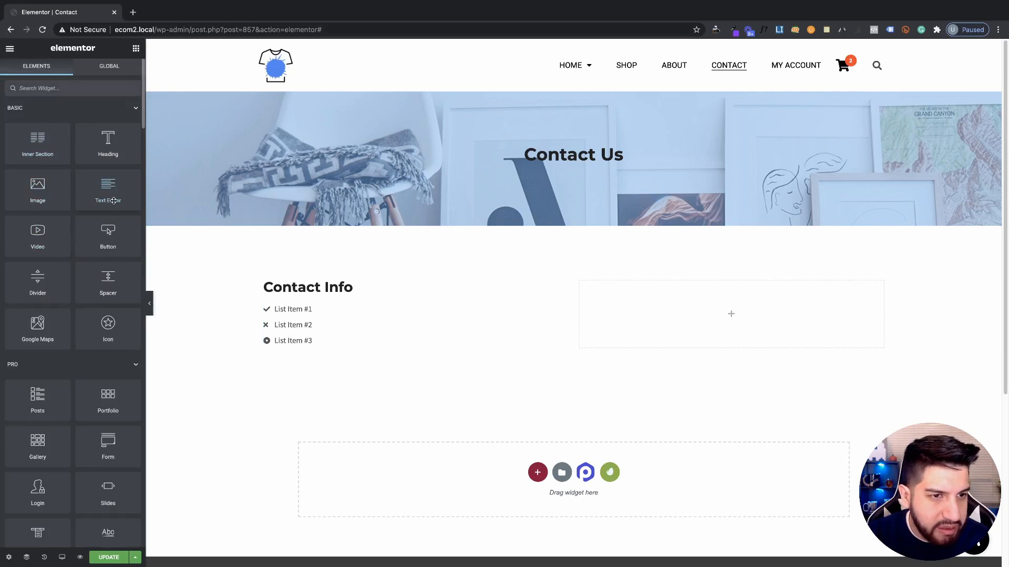
{"action": "left_click_drag", "start_coordinate": [114, 201], "coordinate": [367, 344]}
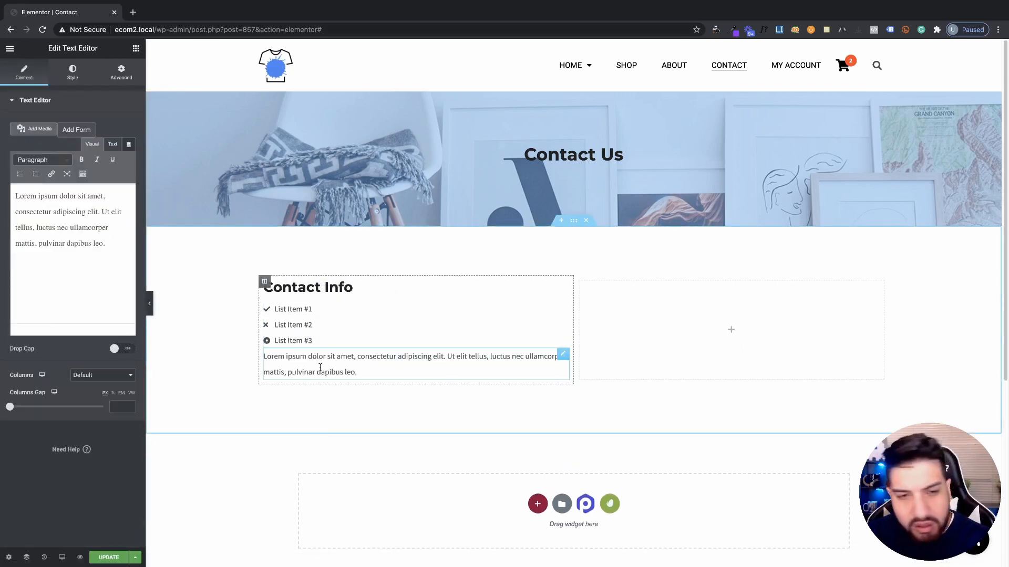
{"action": "left_click", "coordinate": [371, 377]}
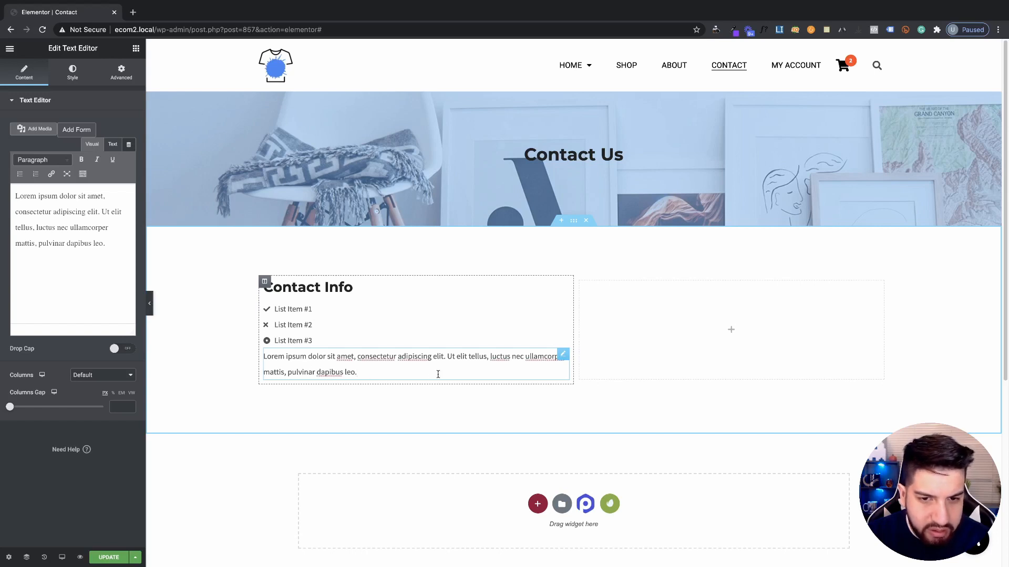
{"action": "left_click", "coordinate": [308, 326]}
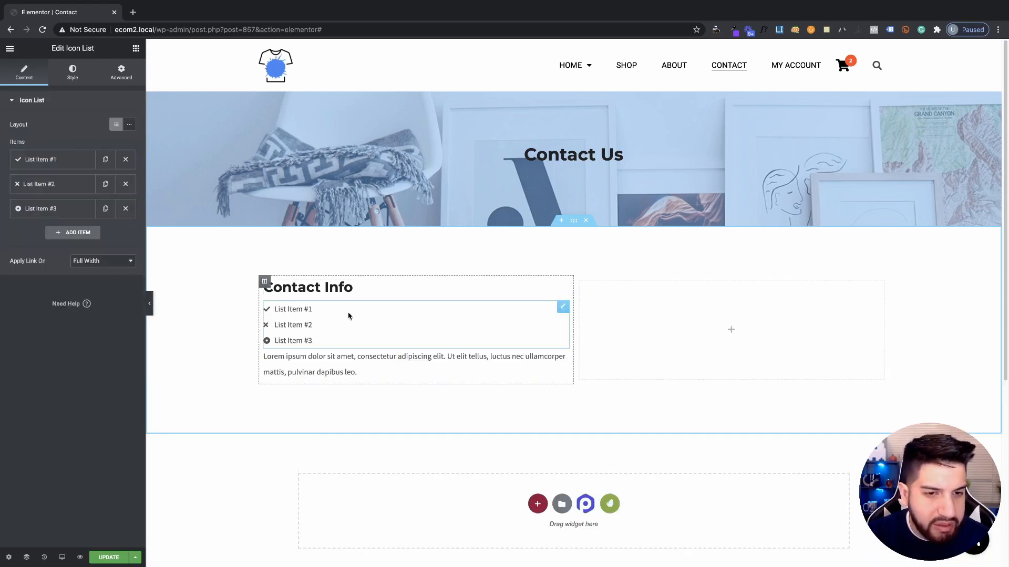
Give the first list item the Phone alt icon and the business phone number as its text
{"action": "left_click", "coordinate": [46, 162]}
{"action": "left_click", "coordinate": [83, 238]}
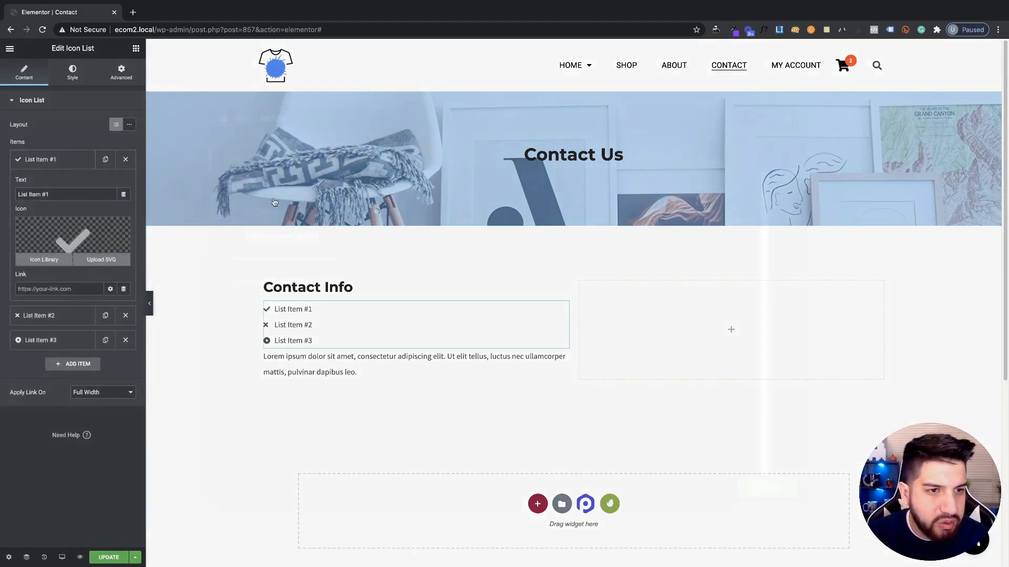
{"action": "left_click", "coordinate": [485, 147]}
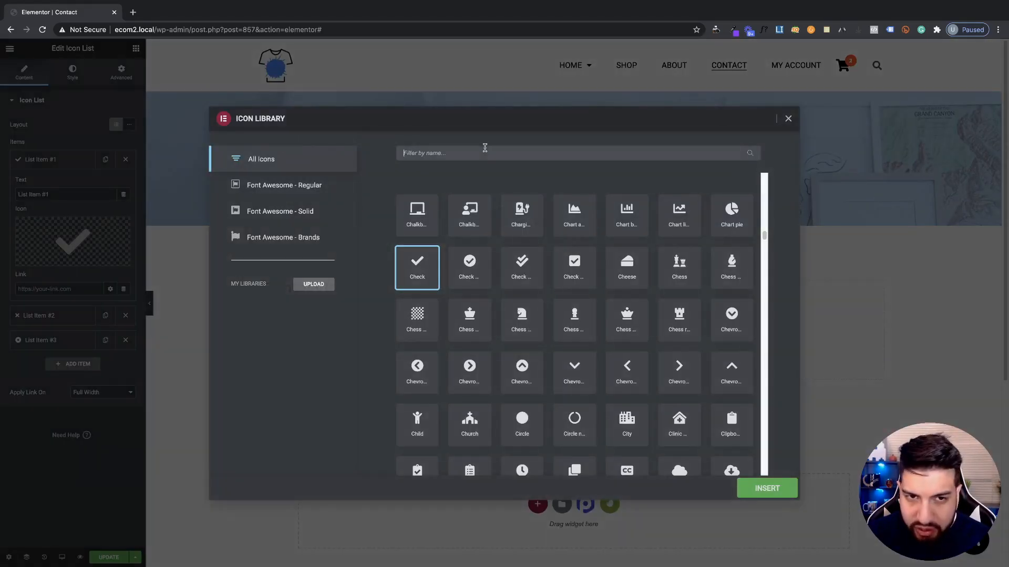
{"action": "type", "text": "phone"}
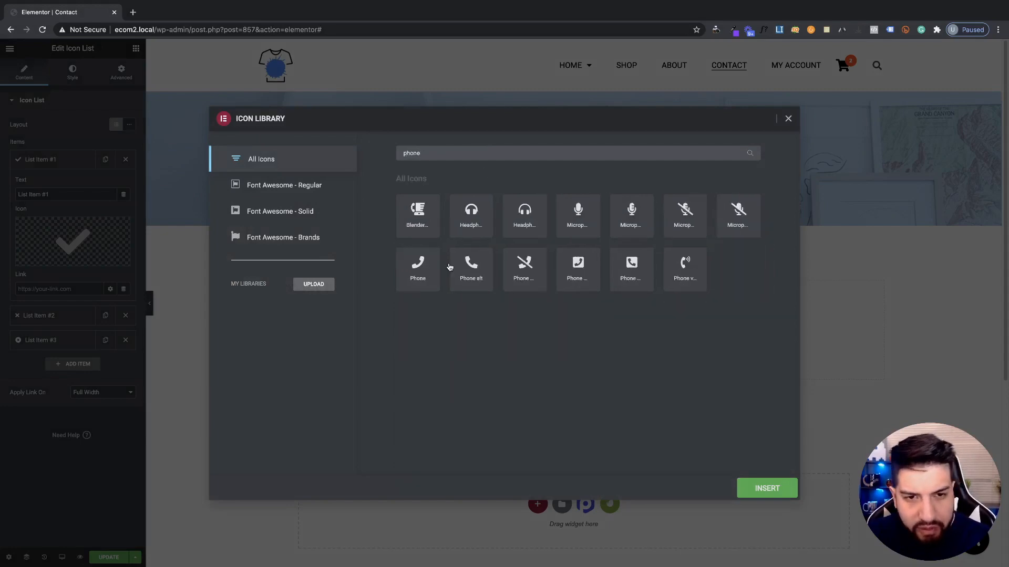
{"action": "left_click", "coordinate": [460, 268]}
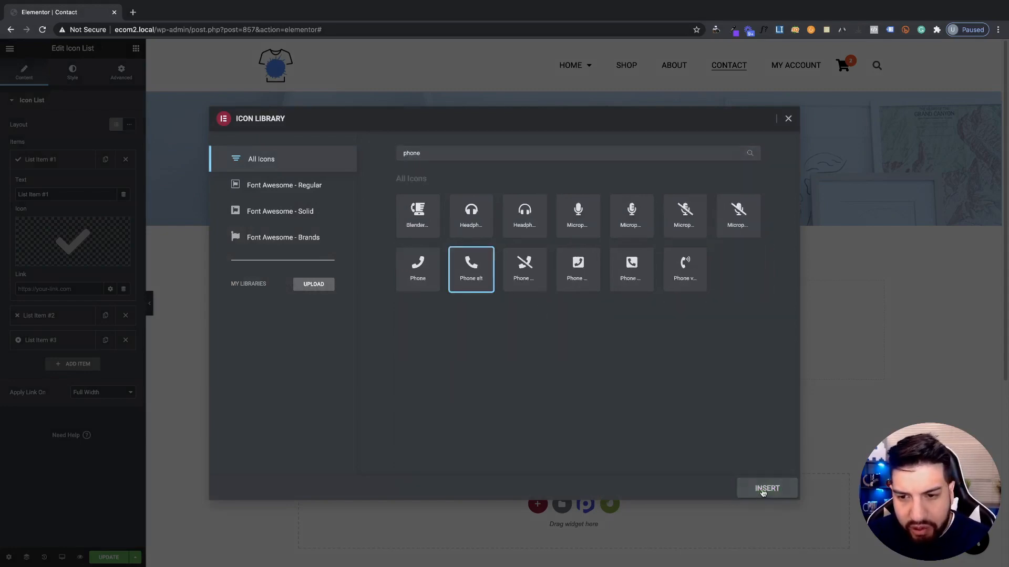
{"action": "left_click", "coordinate": [761, 487]}
{"action": "triple_click", "coordinate": [61, 194]}
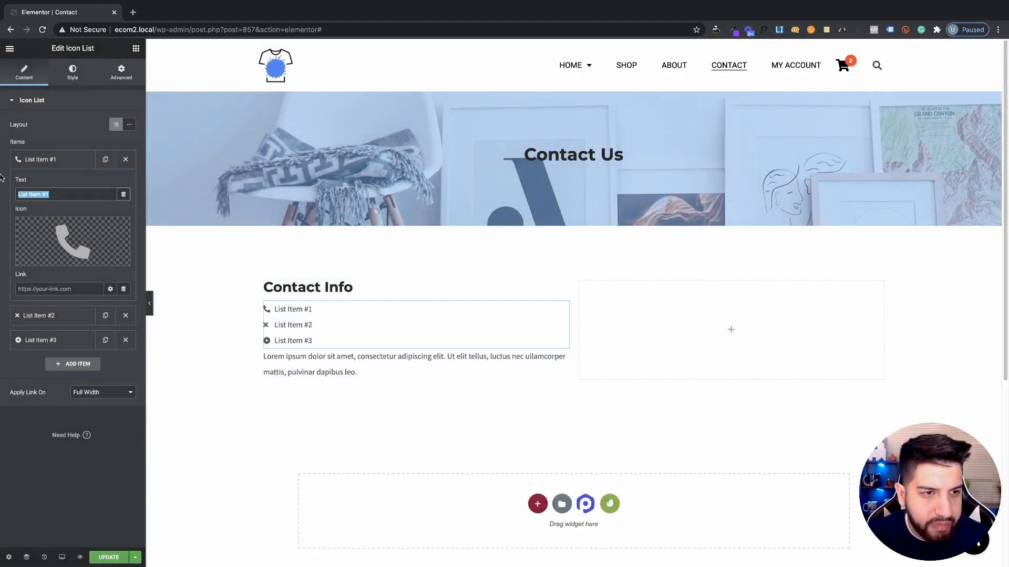
{"action": "key", "text": "BackSpace"}
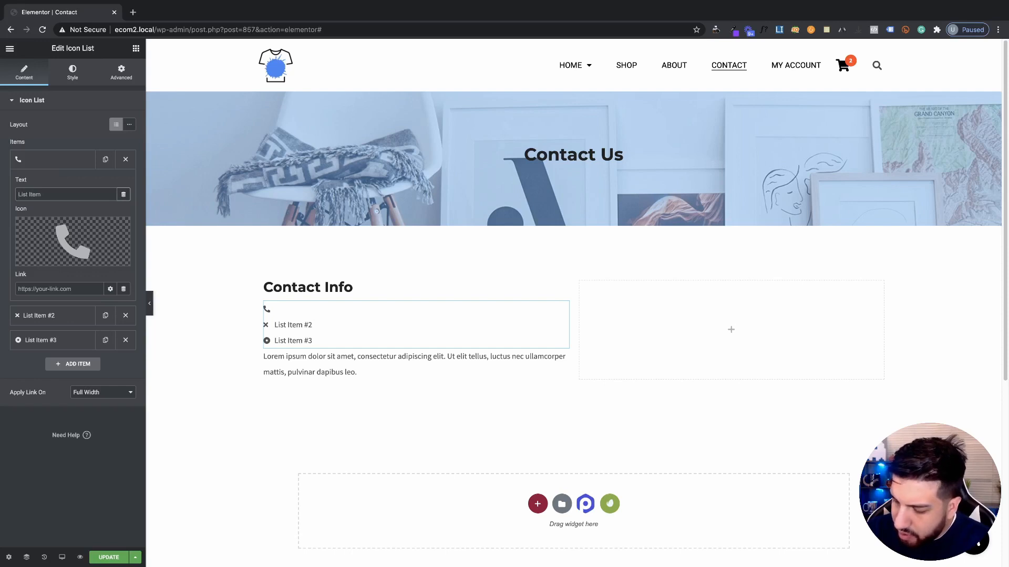
{"action": "type", "text": "1.888.555."}
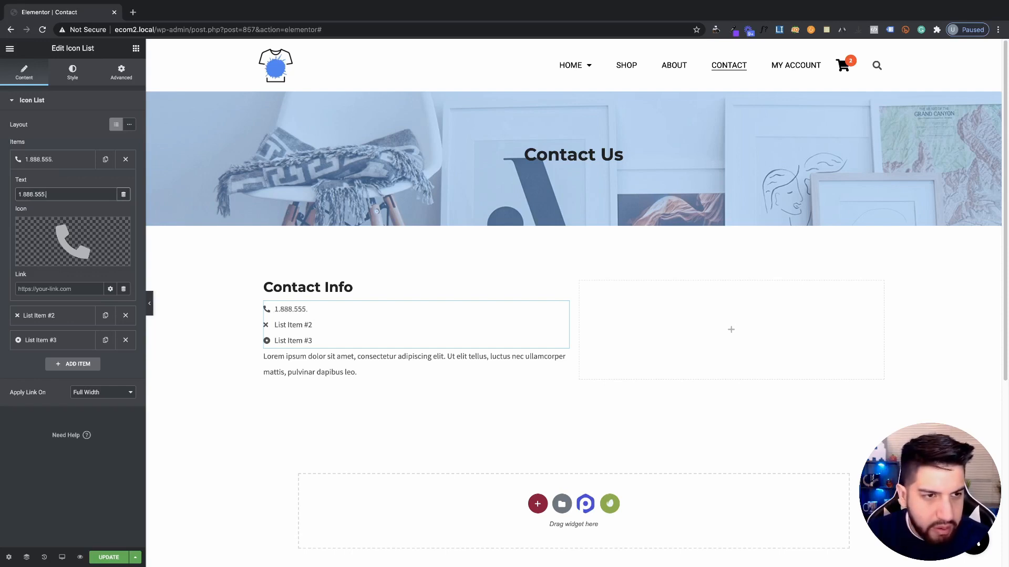
{"action": "type", "text": "8285"}
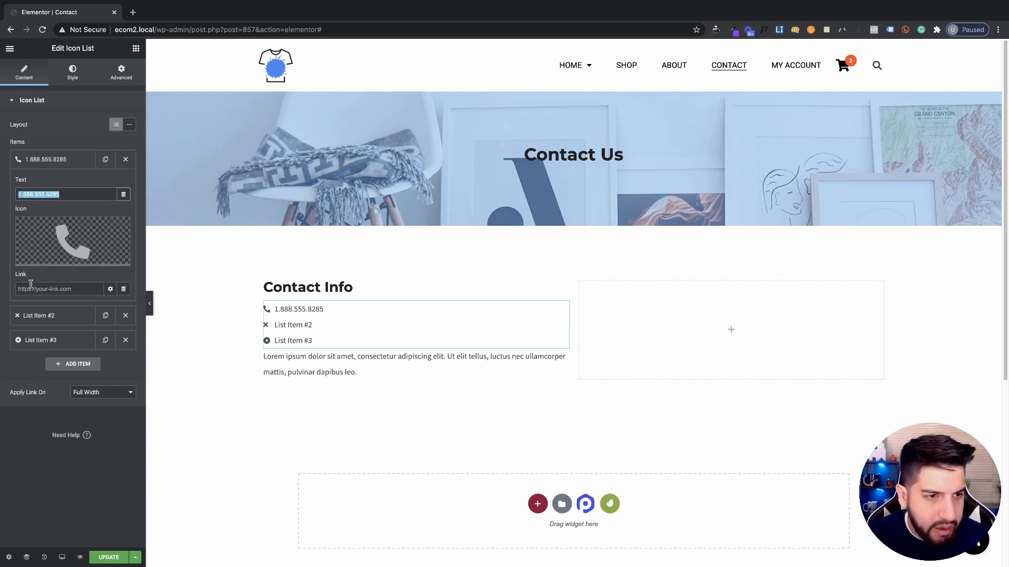
Link the first item to 'tel:' plus the phone number's digits, with the periods removed
{"action": "left_click", "coordinate": [57, 287]}
{"action": "type", "text": "tel:"}
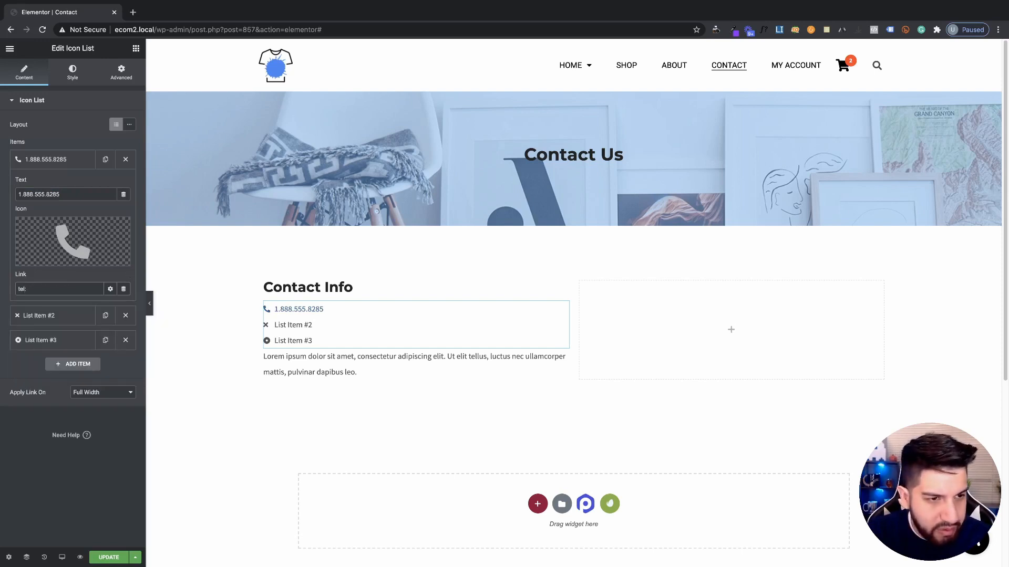
{"action": "type", "text": "1.888.555.8285"}
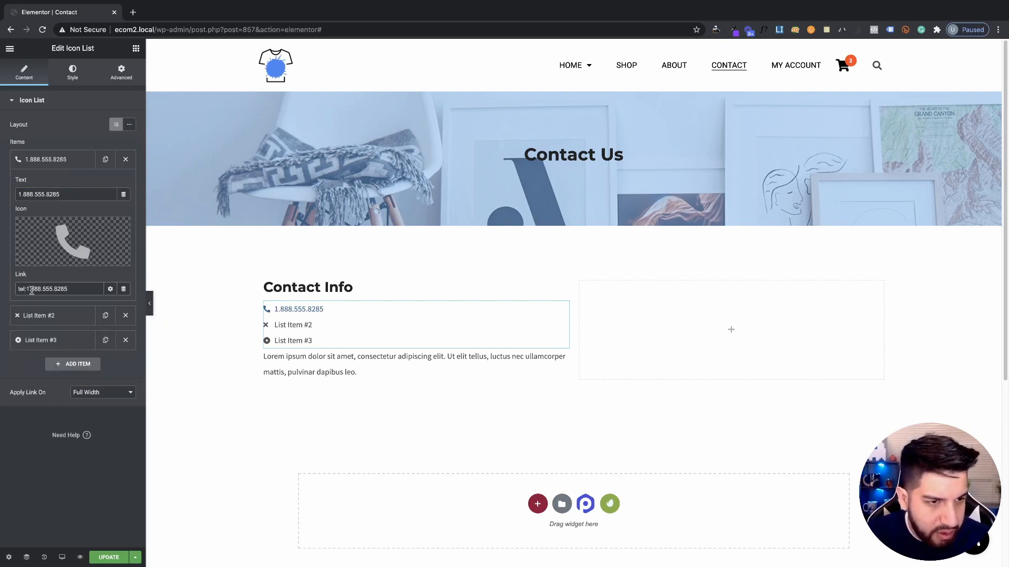
{"action": "left_click", "coordinate": [32, 288]}
{"action": "key", "text": "BackSpace"}
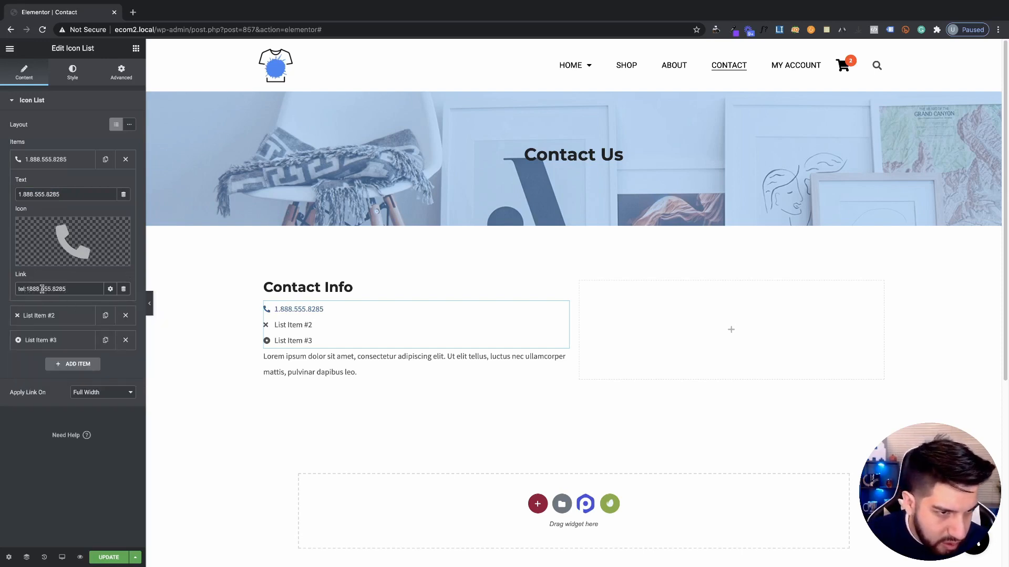
{"action": "left_click", "coordinate": [42, 289]}
{"action": "key", "text": "BackSpace"}
{"action": "key", "text": "Right"}
{"action": "key", "text": "Right"}
{"action": "key", "text": "Right"}
{"action": "key", "text": "Right"}
{"action": "key", "text": "BackSpace"}
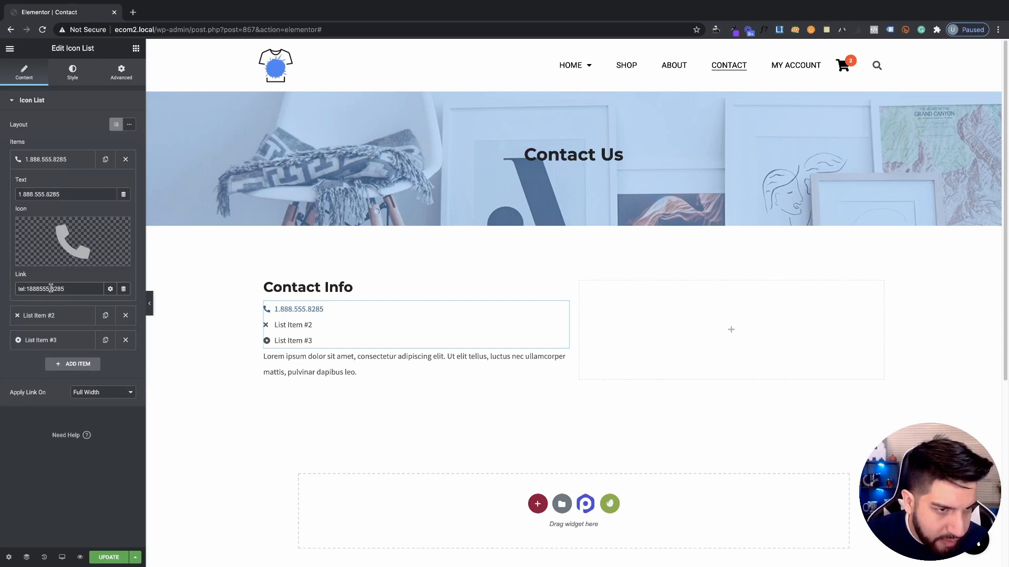
Replace the second list item's placeholder text with the site's e-mail address
{"action": "left_click", "coordinate": [45, 315]}
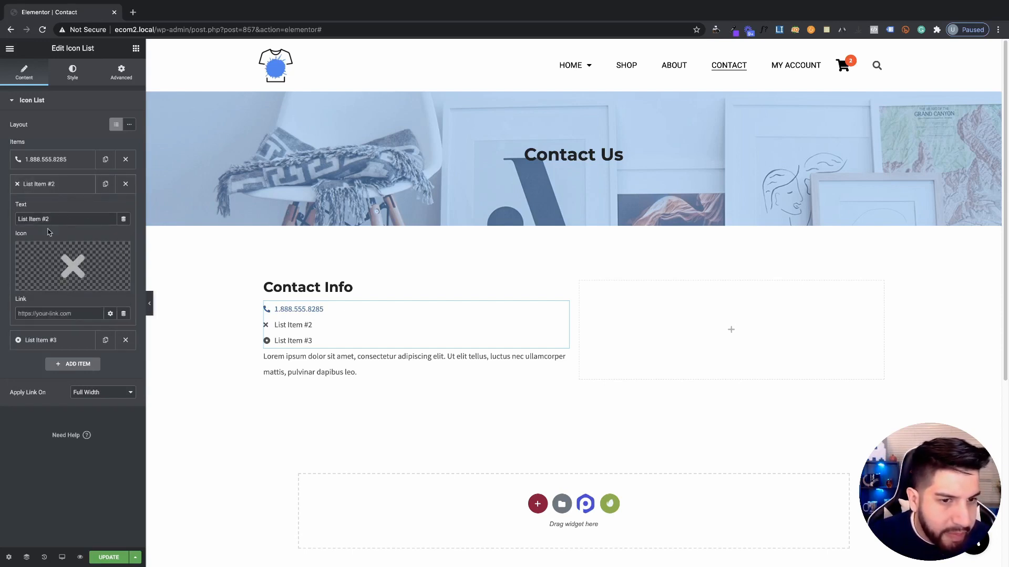
{"action": "triple_click", "coordinate": [67, 223]}
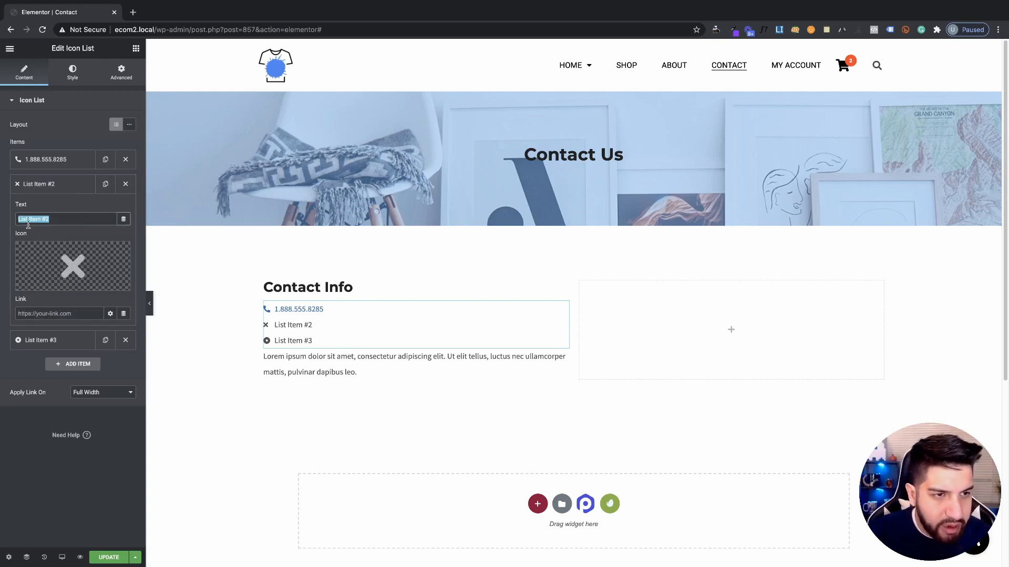
{"action": "type", "text": "="}
{"action": "key", "text": "BackSpace"}
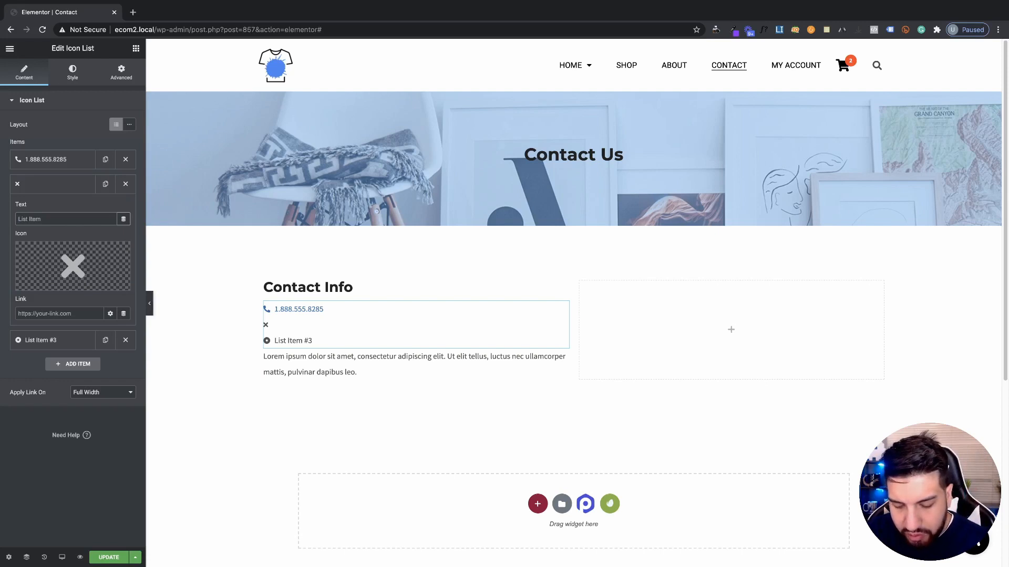
{"action": "type", "text": "email"}
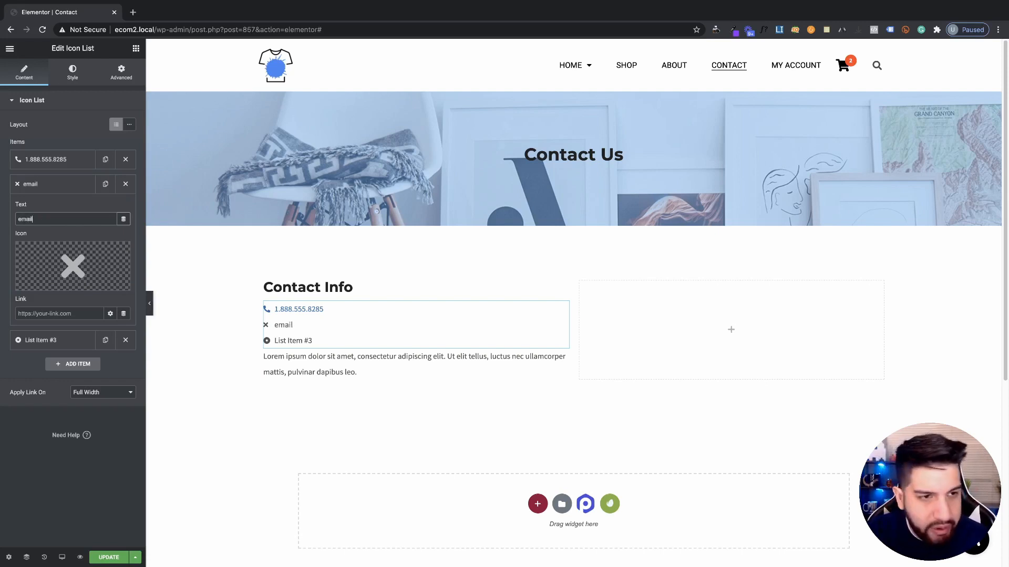
{"action": "type", "text": "@"}
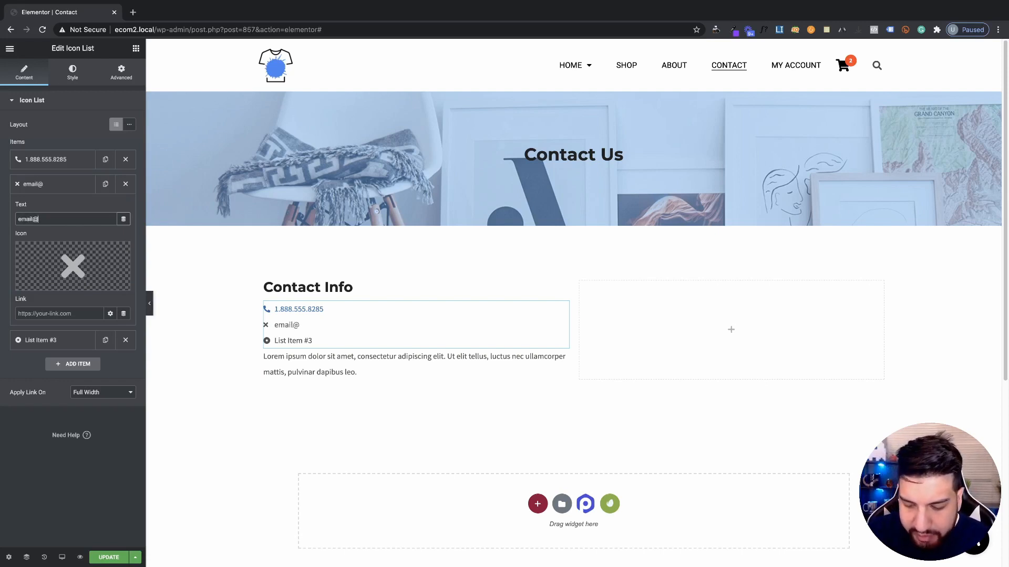
{"action": "type", "text": "mywebsit"}
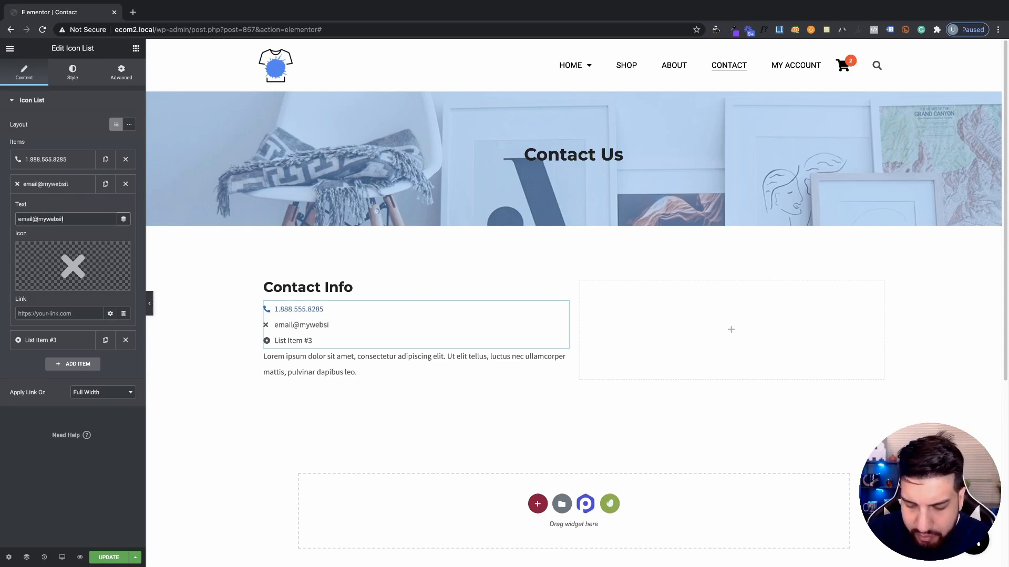
{"action": "type", "text": "e.com"}
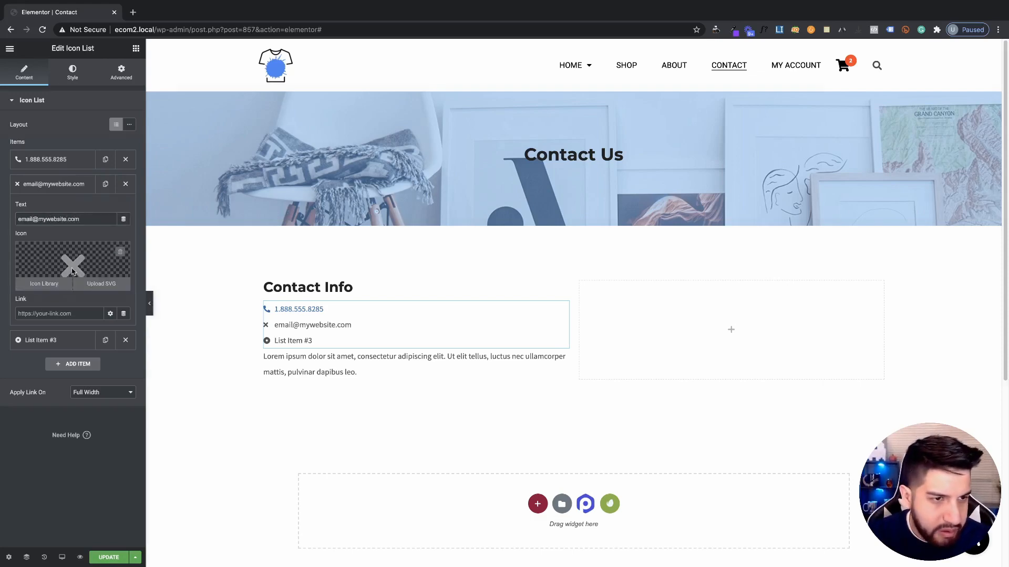
Give the second item the solid Envelope icon from the Icon Library
{"action": "left_click", "coordinate": [36, 254]}
{"action": "left_click", "coordinate": [417, 152]}
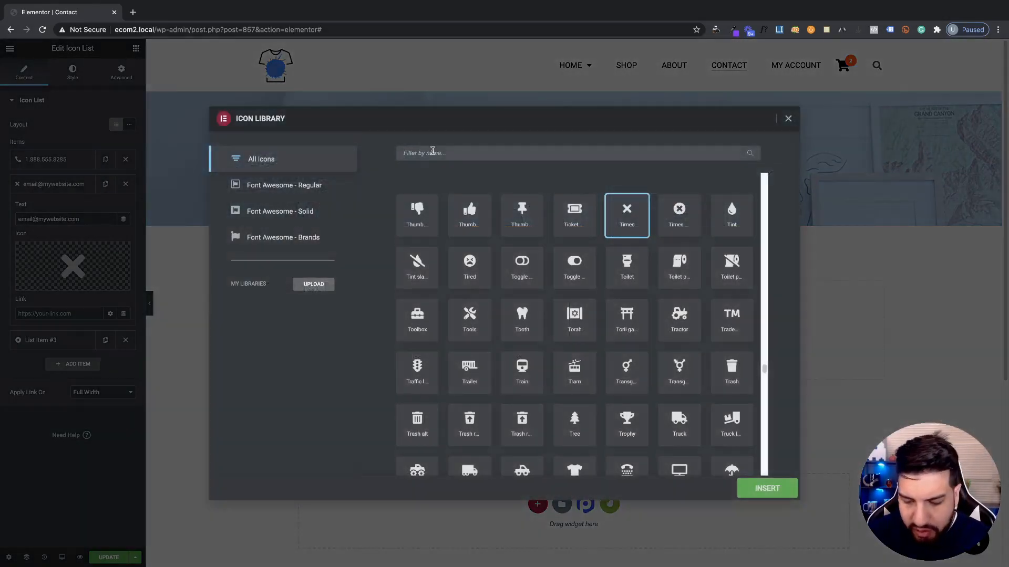
{"action": "type", "text": "envo"}
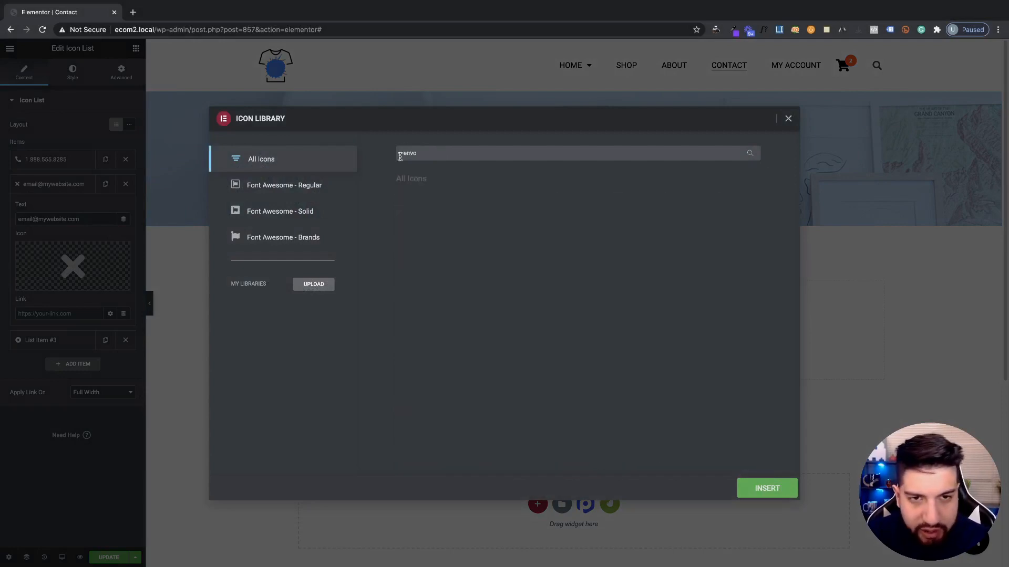
{"action": "key", "text": "BackSpace"}
{"action": "left_click", "coordinate": [532, 233]}
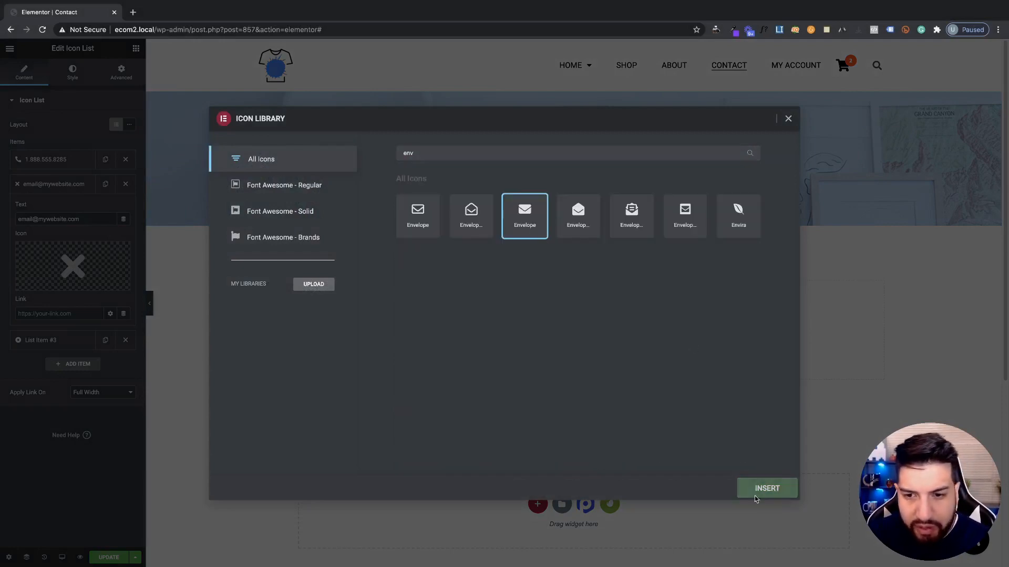
{"action": "left_click", "coordinate": [761, 488]}
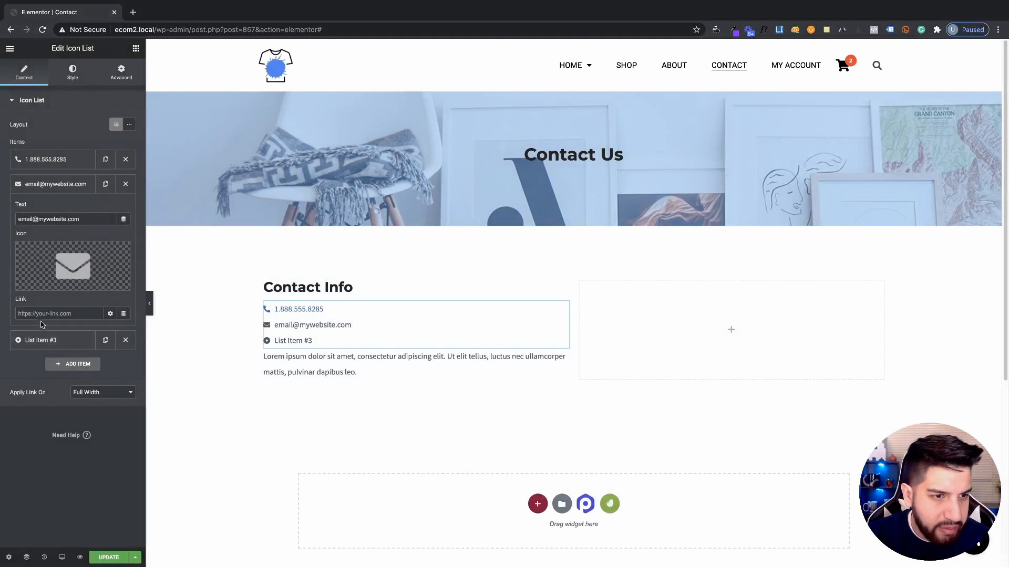
{"action": "left_click", "coordinate": [84, 219]}
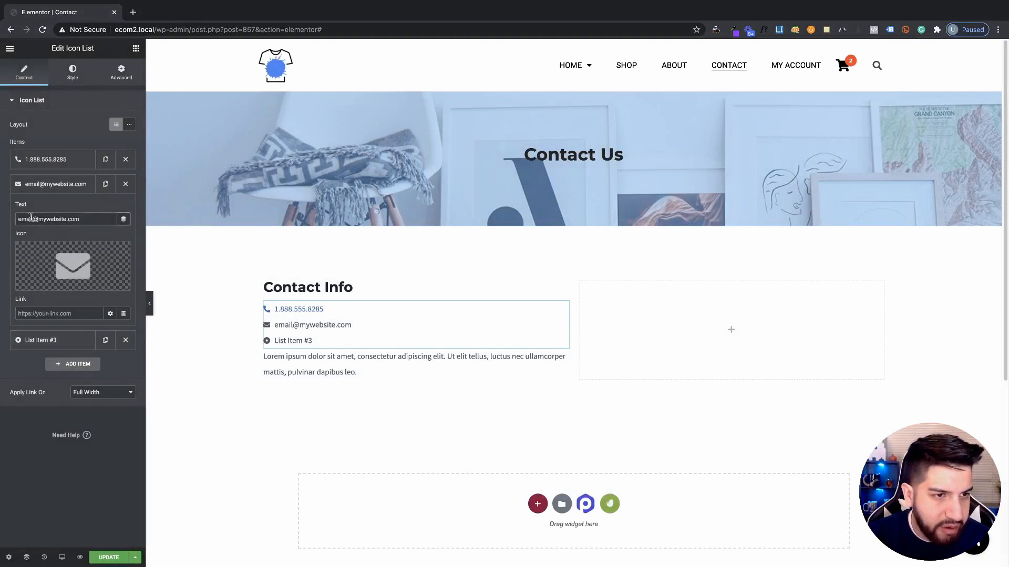
Link the second item to 'mailto:' followed by the copied e-mail address
{"action": "left_click", "coordinate": [44, 315]}
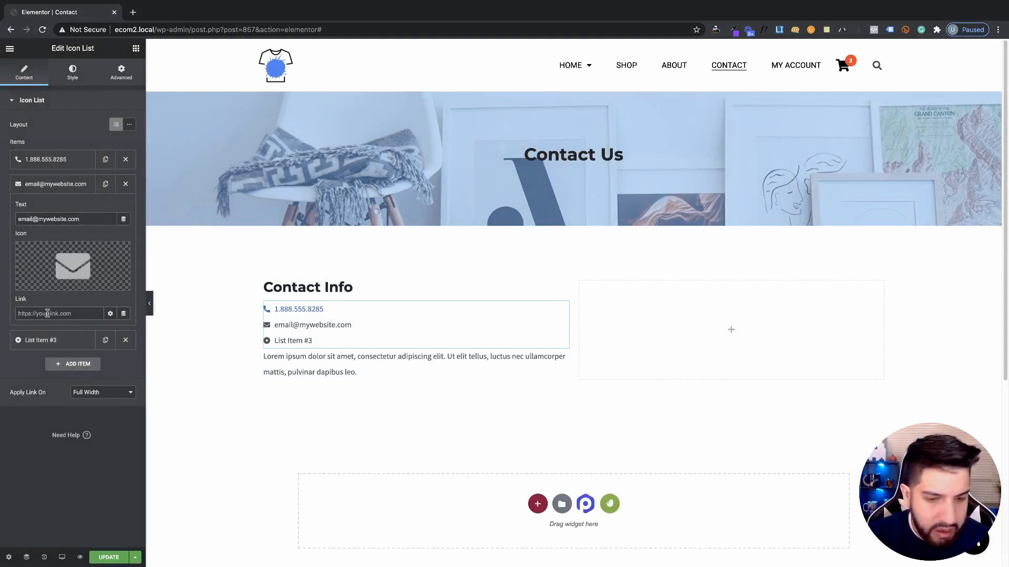
{"action": "type", "text": "emai"}
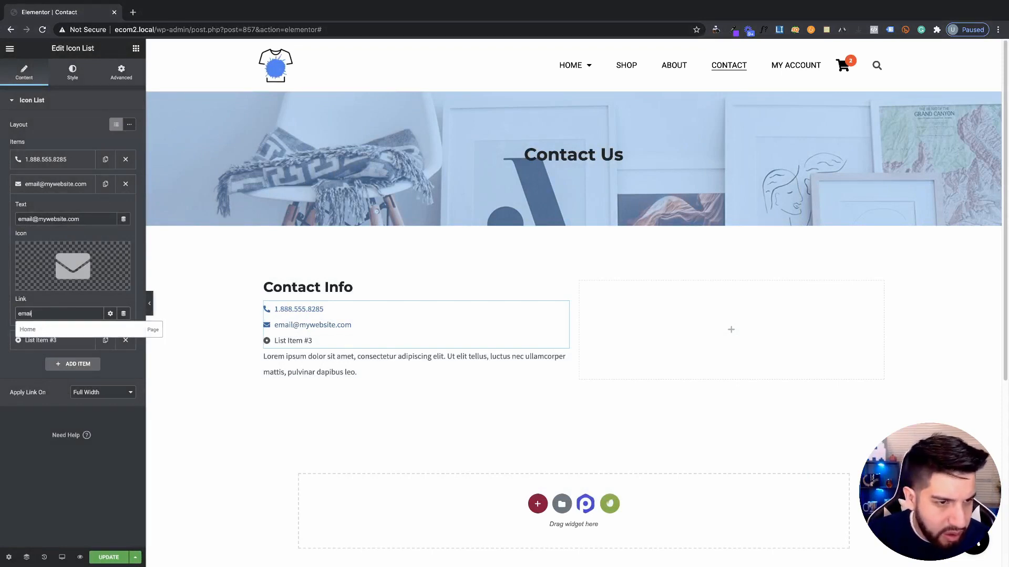
{"action": "key", "text": "BackSpace"}
{"action": "key", "text": "BackSpace"}
{"action": "key", "text": "BackSpace"}
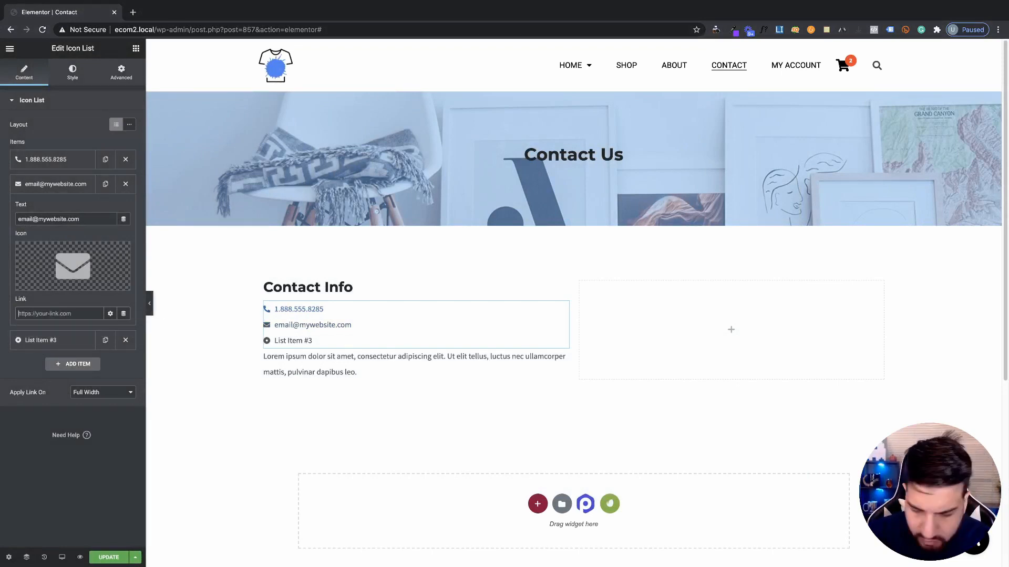
{"action": "type", "text": "mailto:"}
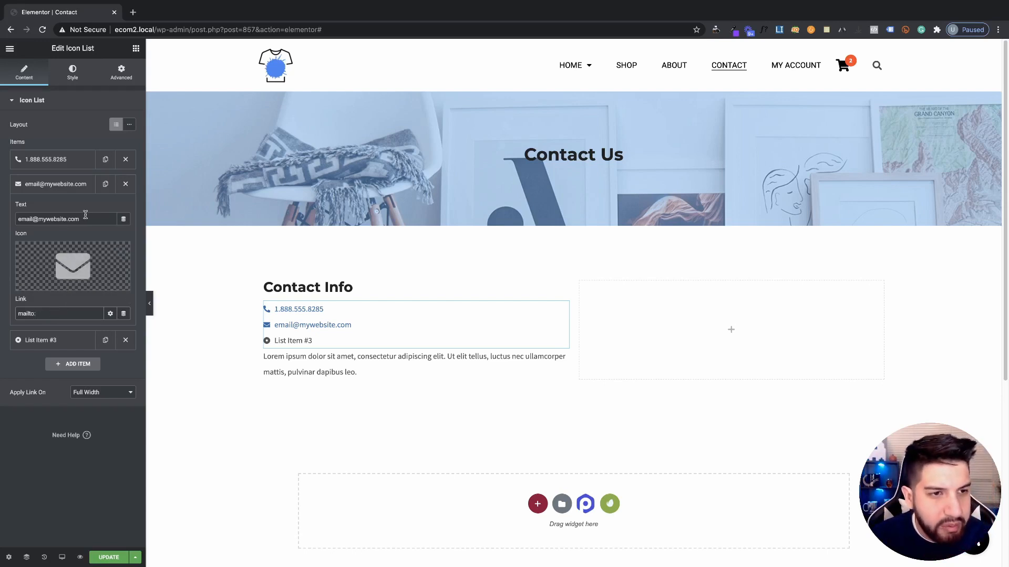
{"action": "left_click_drag", "start_coordinate": [85, 219], "coordinate": [21, 218]}
{"action": "key", "text": "ctrl+c"}
{"action": "left_click", "coordinate": [49, 314]}
{"action": "key", "text": "ctrl+v"}
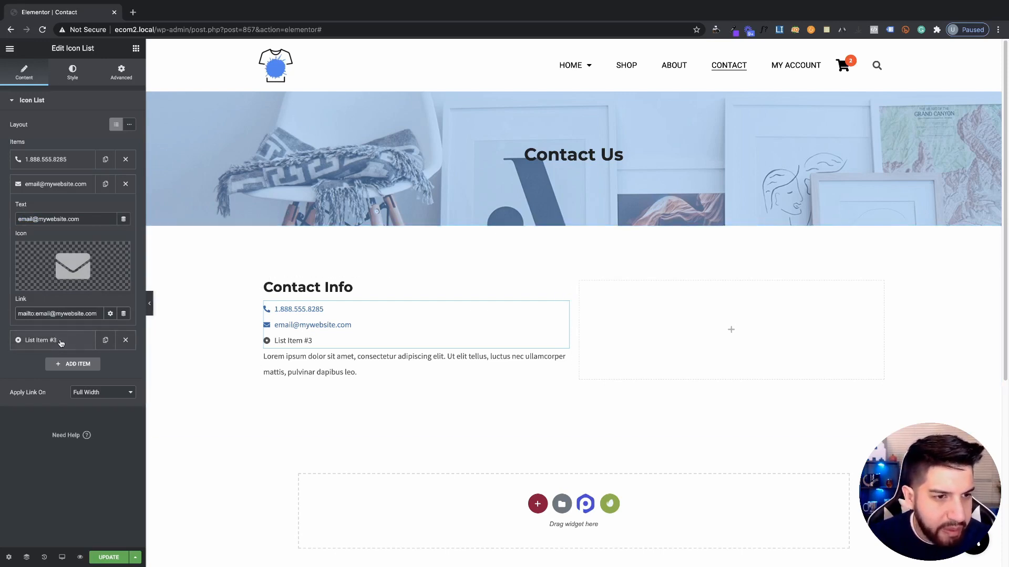
Replace the List Item #3 placeholder text with the street address
{"action": "left_click", "coordinate": [38, 342]}
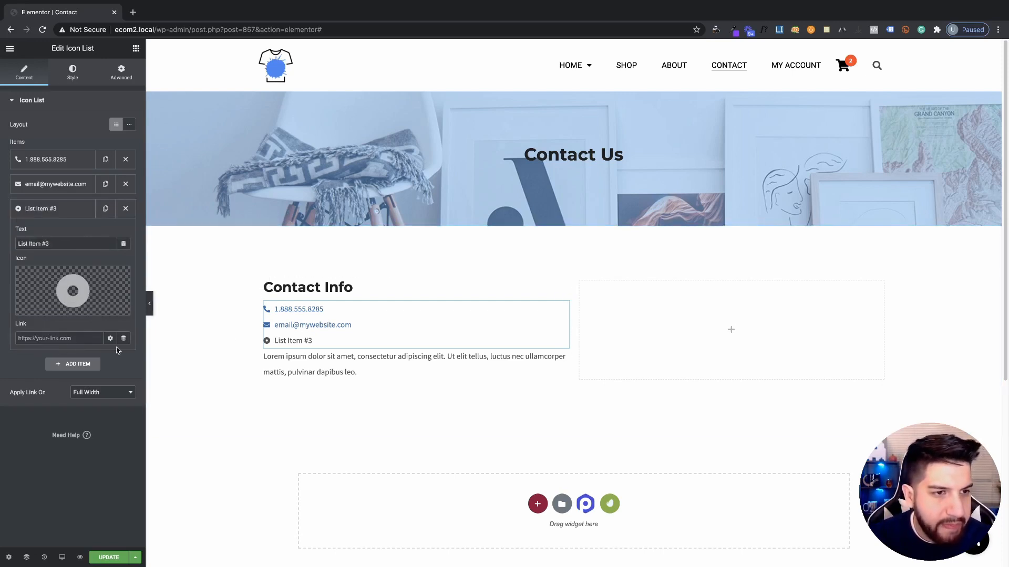
{"action": "triple_click", "coordinate": [77, 244]}
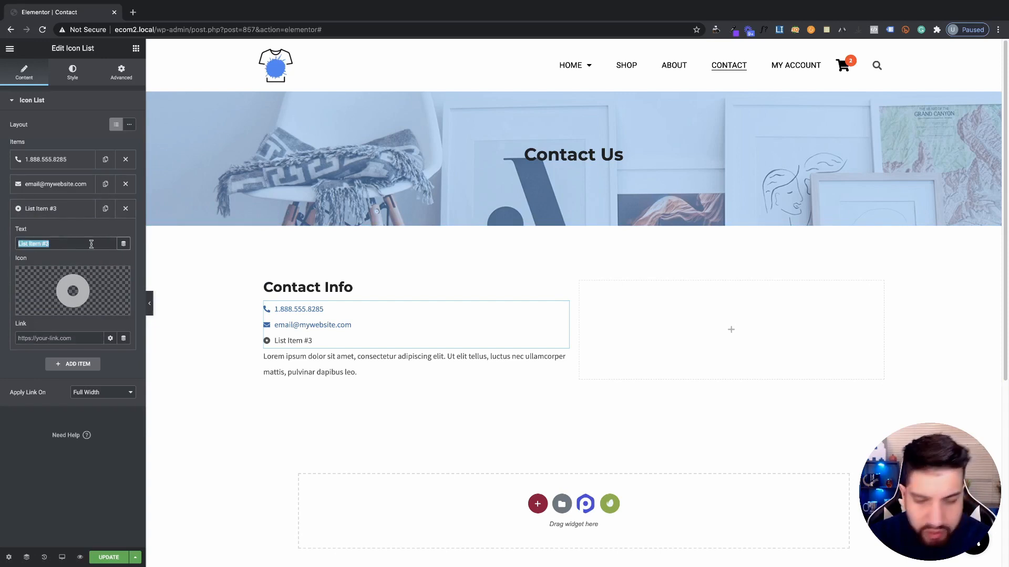
{"action": "key", "text": "BackSpace"}
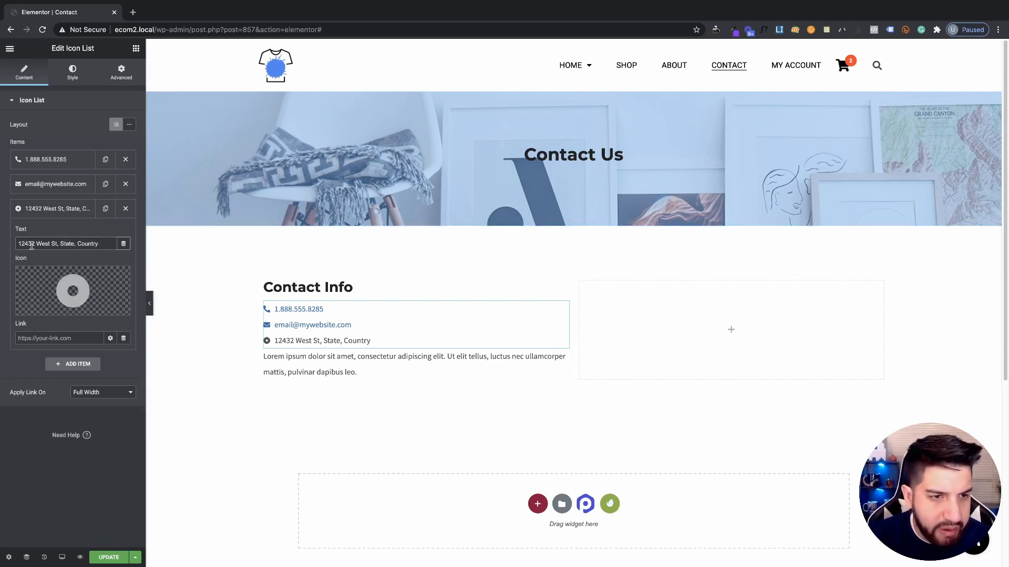
Give the address item the Building icon, found by searching 'build' after trying 'map'
{"action": "left_click", "coordinate": [83, 301]}
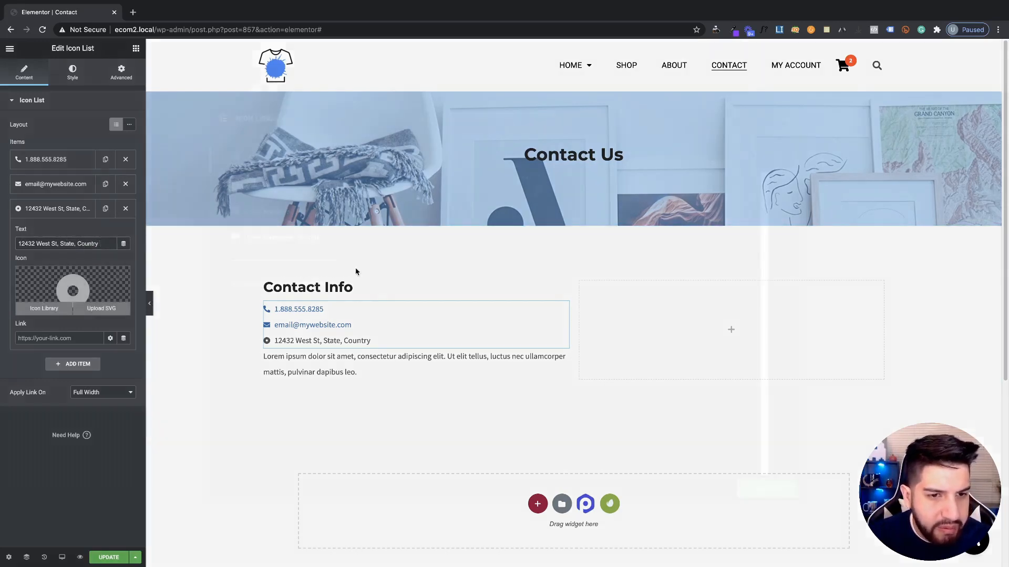
{"action": "left_click", "coordinate": [485, 151]}
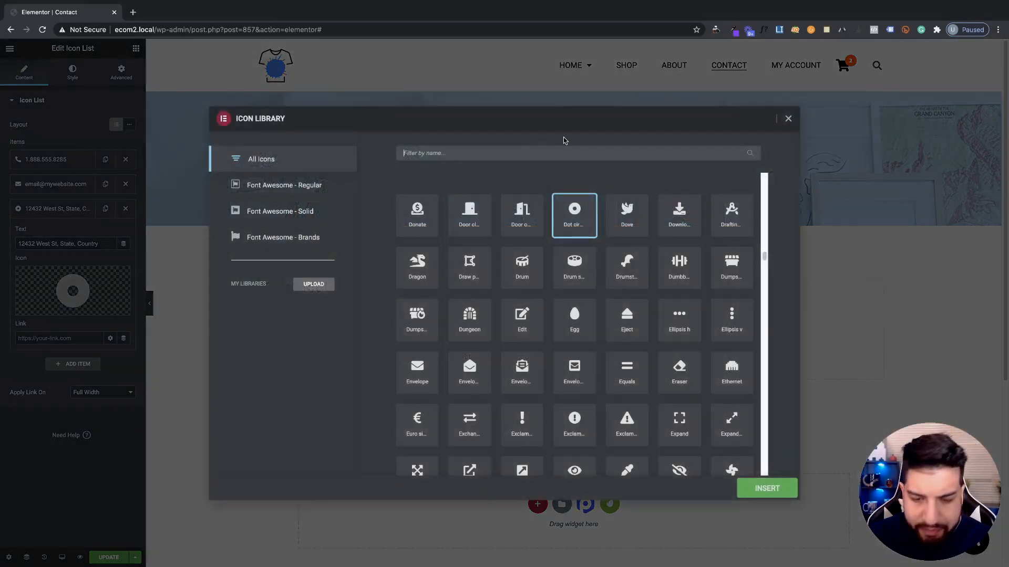
{"action": "type", "text": "map"}
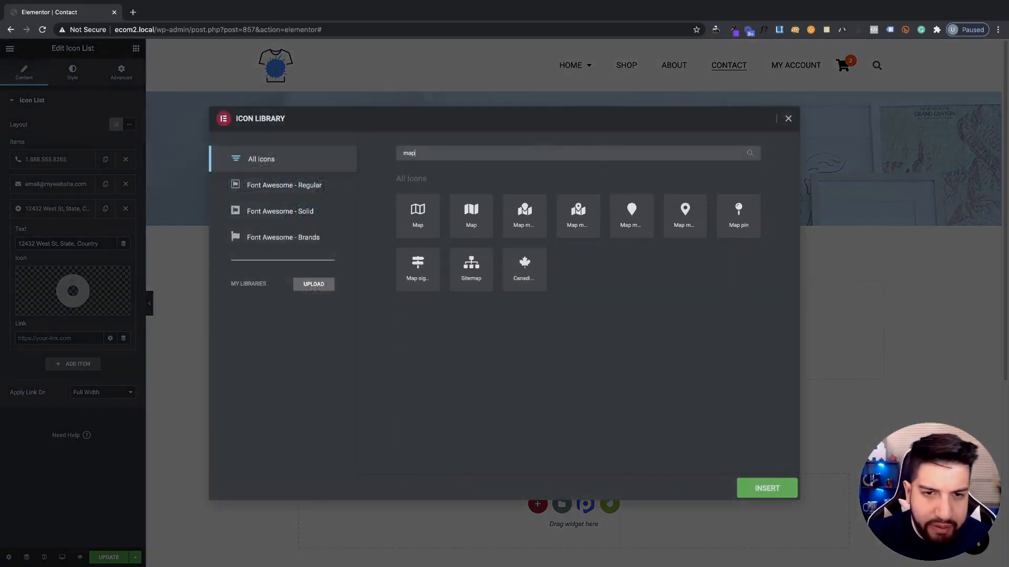
{"action": "left_click", "coordinate": [694, 225]}
{"action": "double_click", "coordinate": [409, 153]}
{"action": "key", "text": "BackSpace"}
{"action": "type", "text": "bu"}
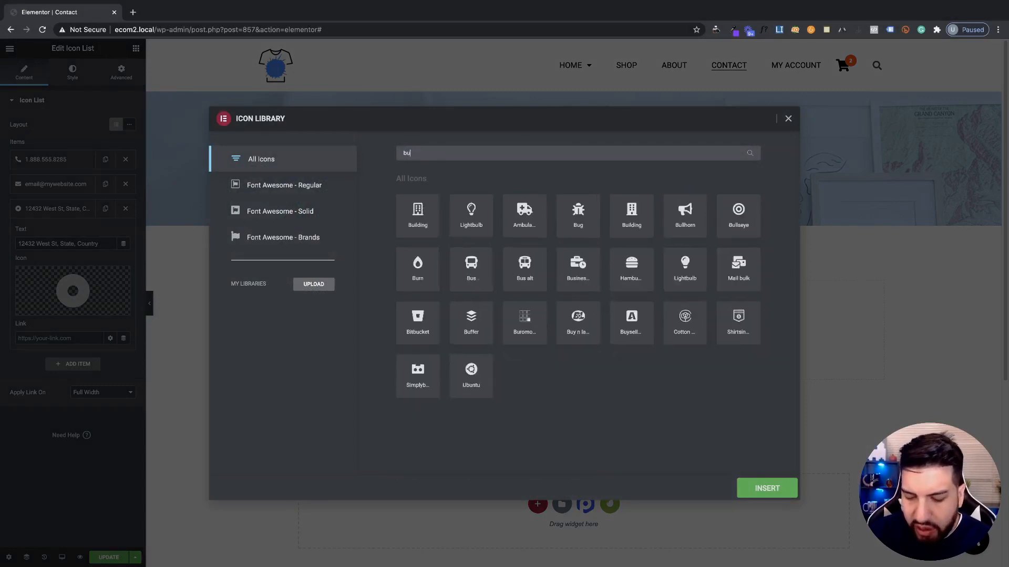
{"action": "type", "text": "ild"}
{"action": "left_click", "coordinate": [489, 234]}
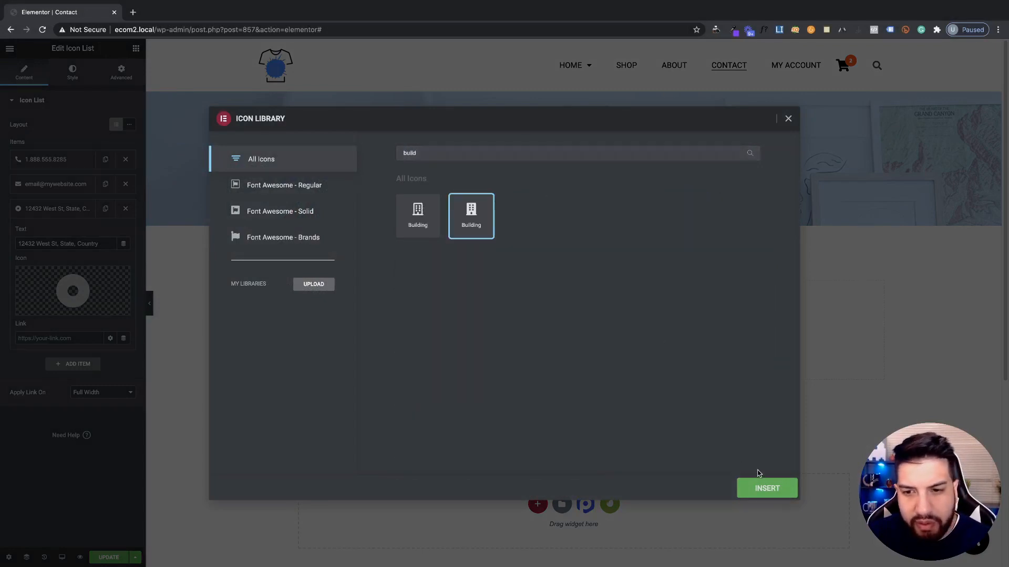
{"action": "left_click", "coordinate": [762, 486]}
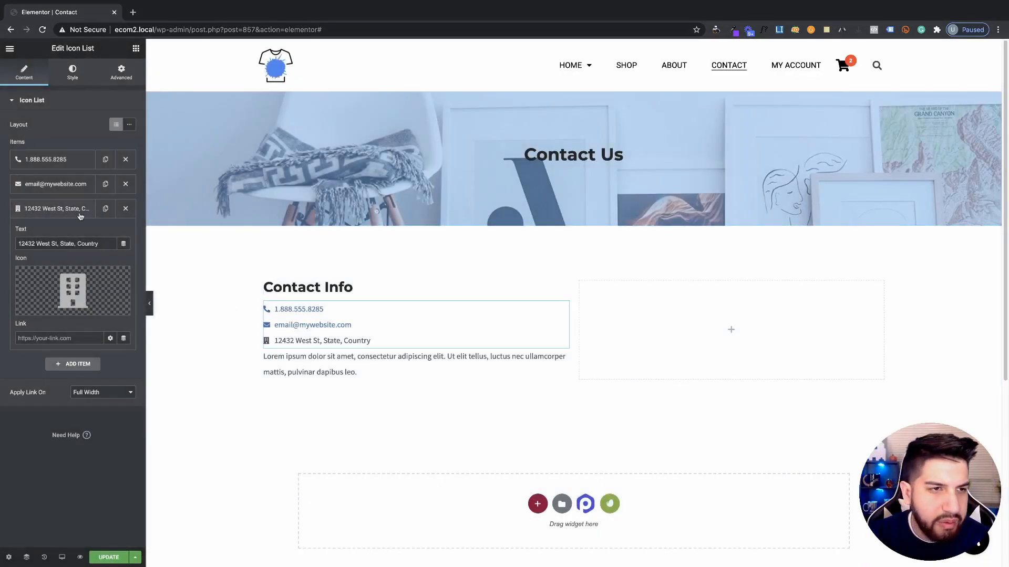
{"action": "left_click", "coordinate": [62, 209]}
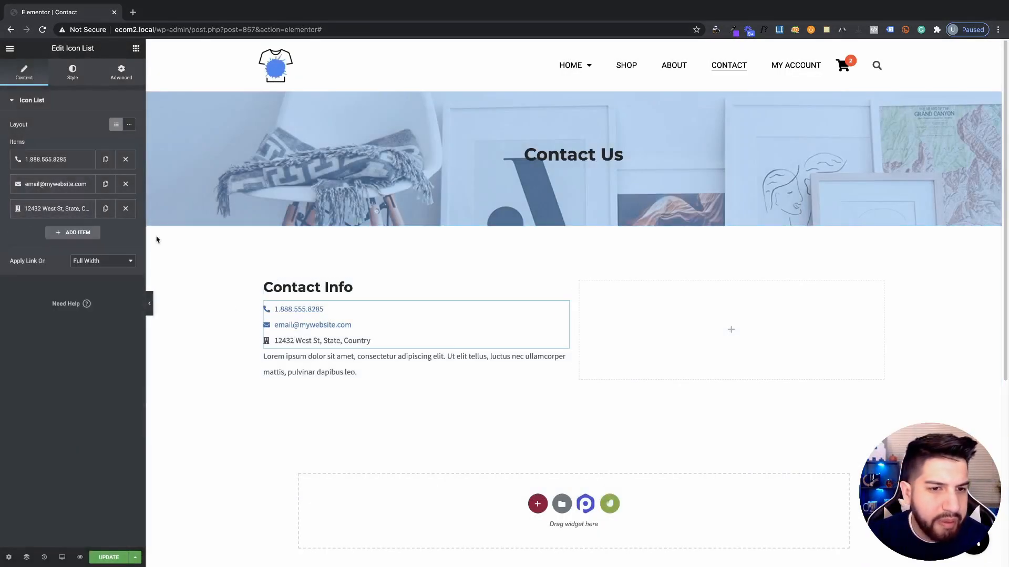
Space the list items 10 apart and colour the icons Theme Accent - alt blue
{"action": "left_click", "coordinate": [75, 73]}
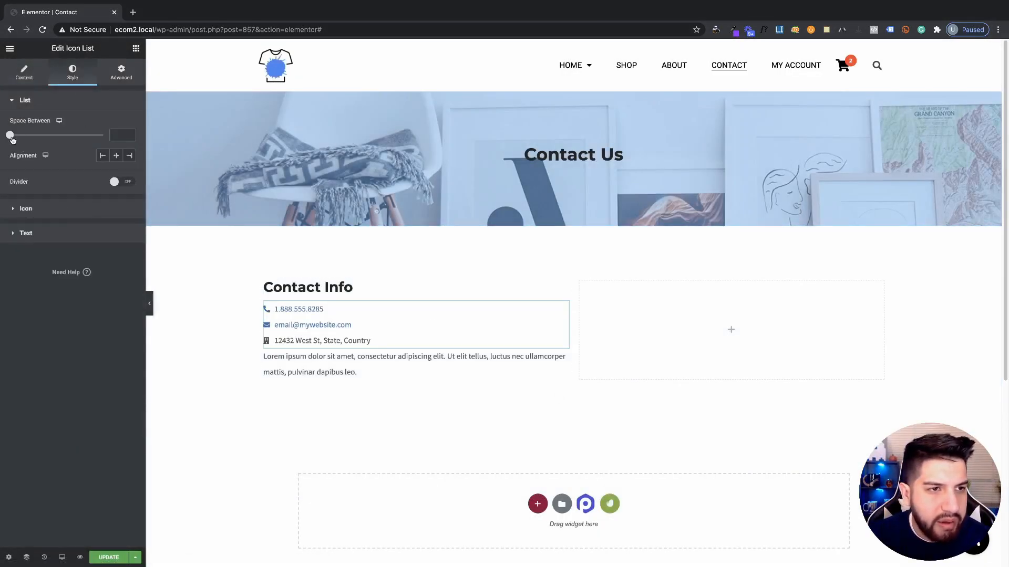
{"action": "left_click_drag", "start_coordinate": [12, 137], "coordinate": [29, 139]}
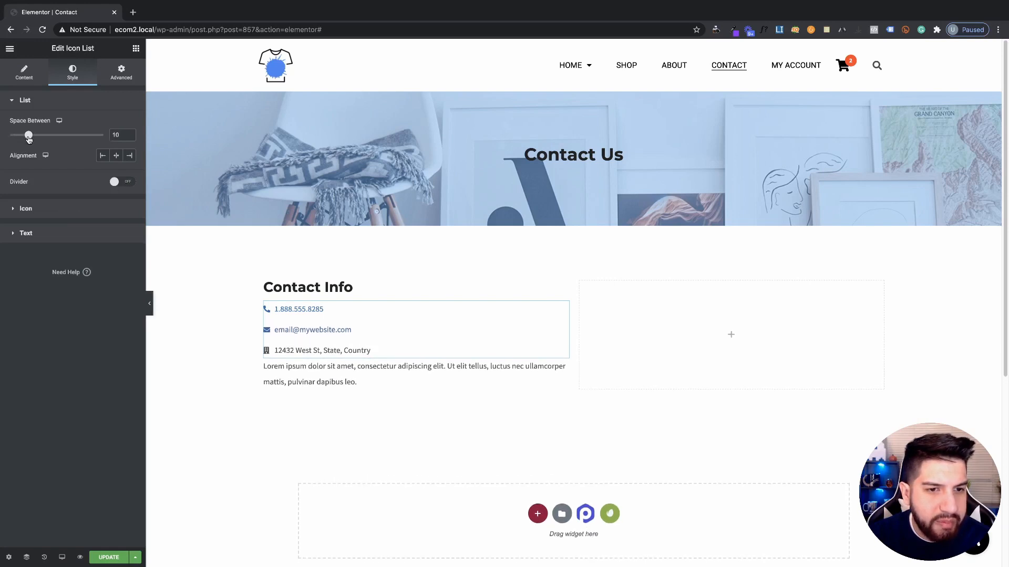
{"action": "left_click", "coordinate": [38, 218]}
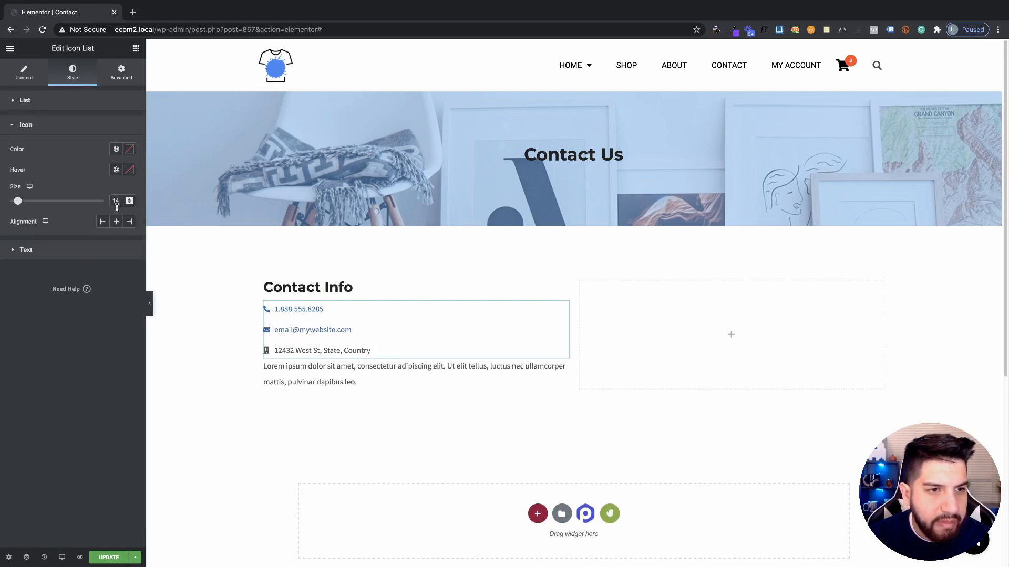
{"action": "left_click", "coordinate": [116, 149]}
{"action": "scroll", "coordinate": [68, 247], "scroll_direction": "down", "scroll_amount": 3}
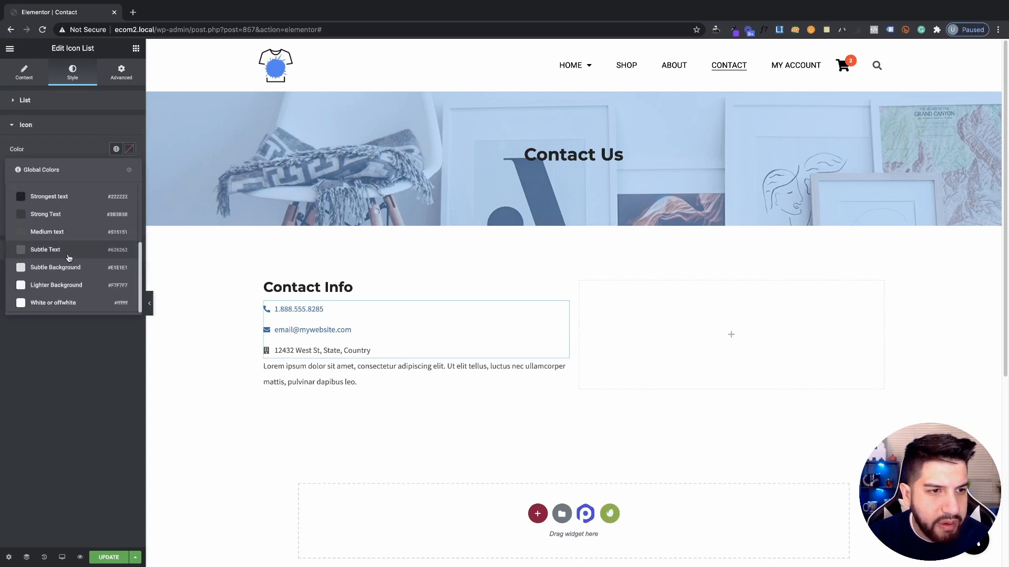
{"action": "left_click", "coordinate": [52, 200]}
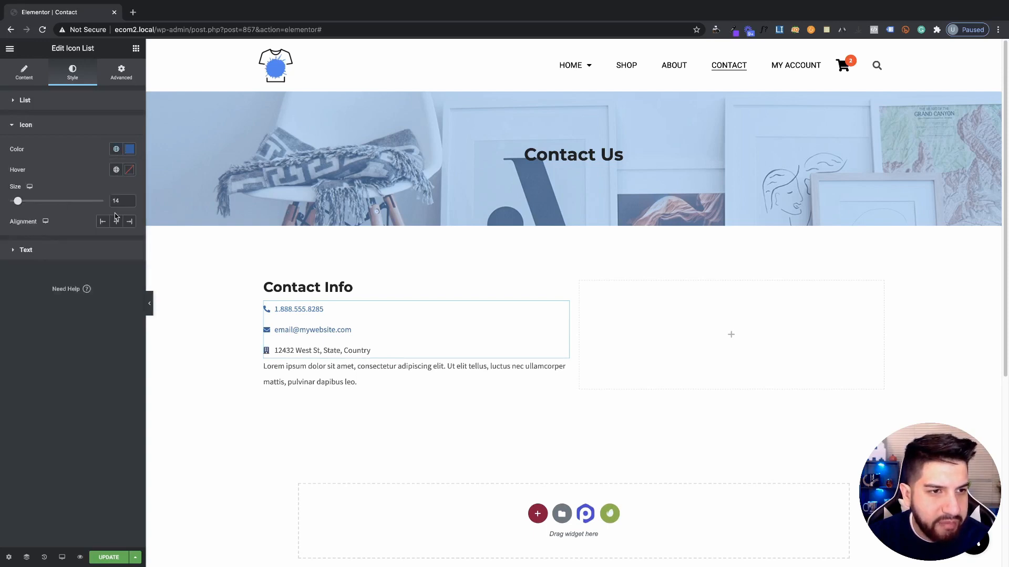
Leave the icon hex colour unchanged and enlarge the list icons to size 21
{"action": "left_click", "coordinate": [130, 150]}
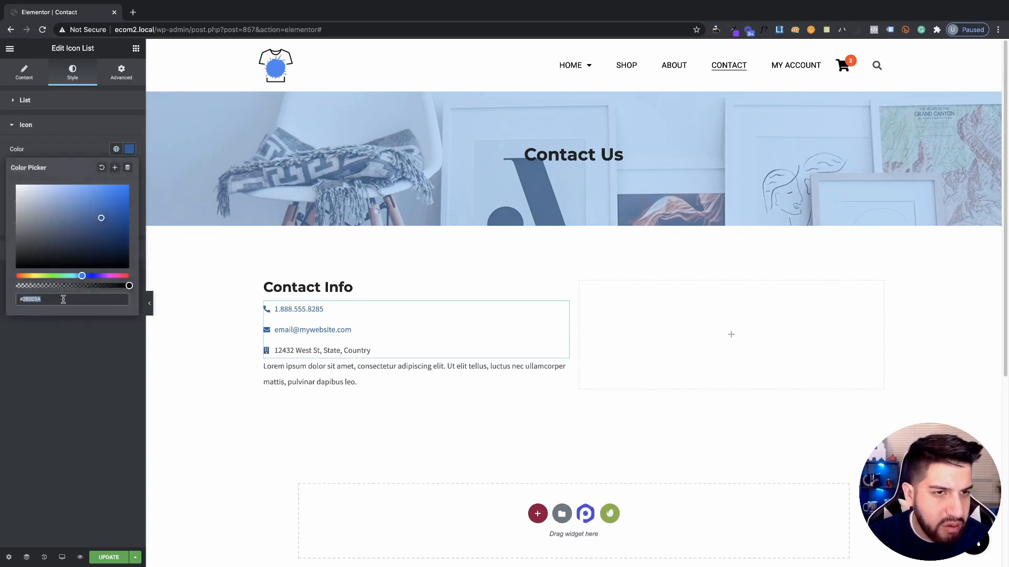
{"action": "left_click", "coordinate": [63, 298]}
{"action": "left_click_drag", "start_coordinate": [52, 299], "coordinate": [1, 303]}
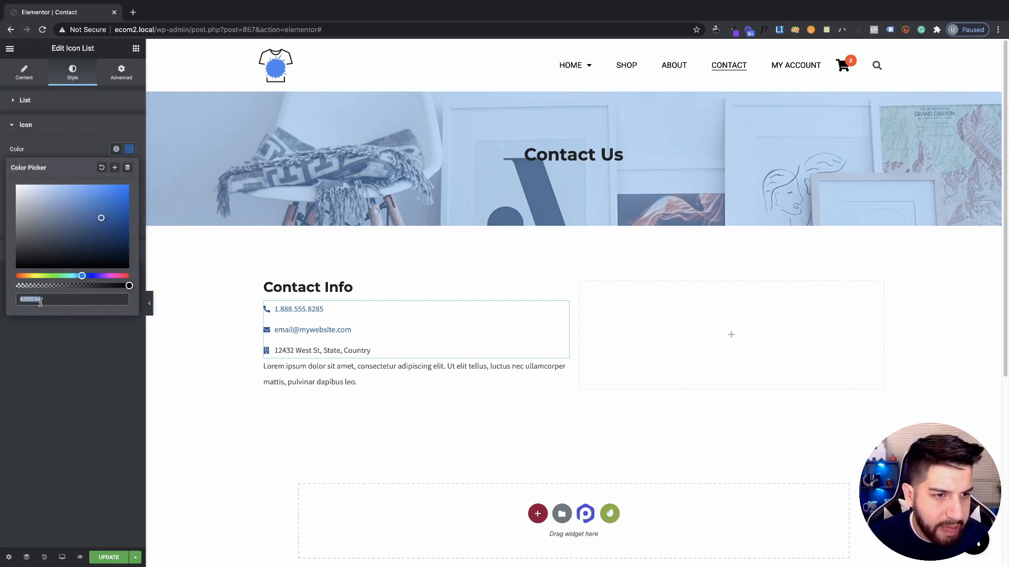
{"action": "left_click", "coordinate": [101, 303]}
{"action": "left_click", "coordinate": [116, 148]}
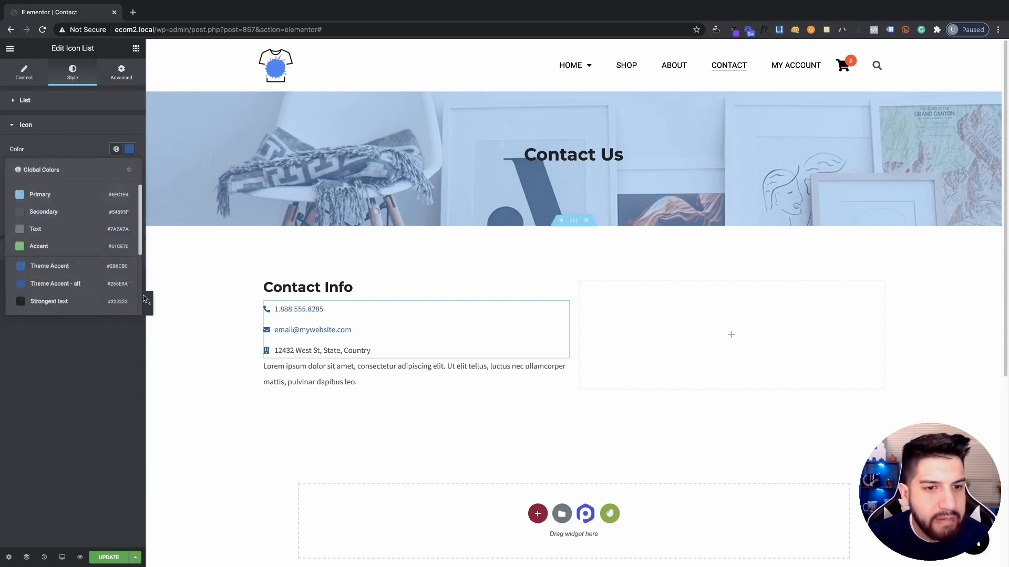
{"action": "left_click", "coordinate": [97, 366]}
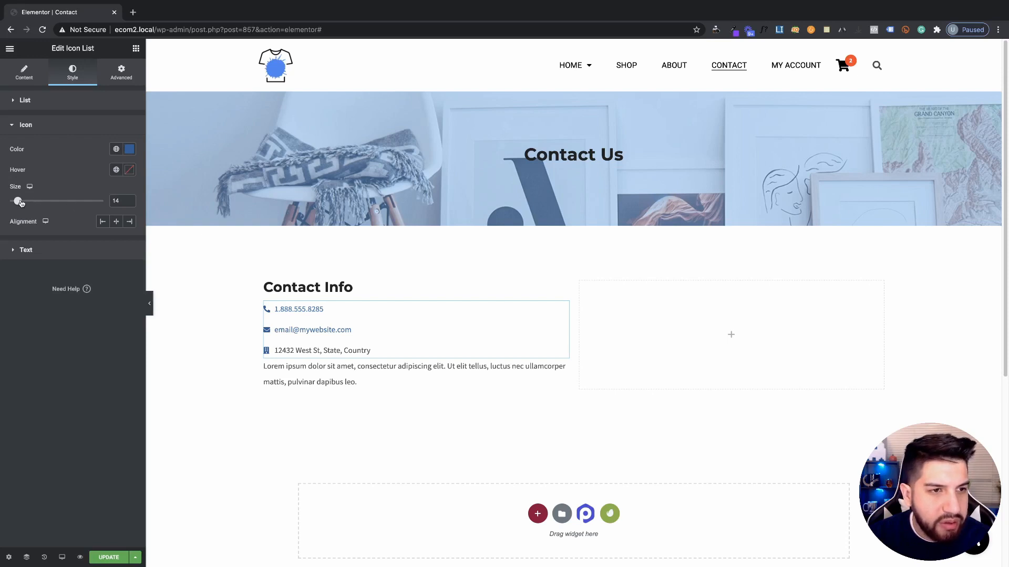
{"action": "left_click_drag", "start_coordinate": [21, 203], "coordinate": [29, 203]}
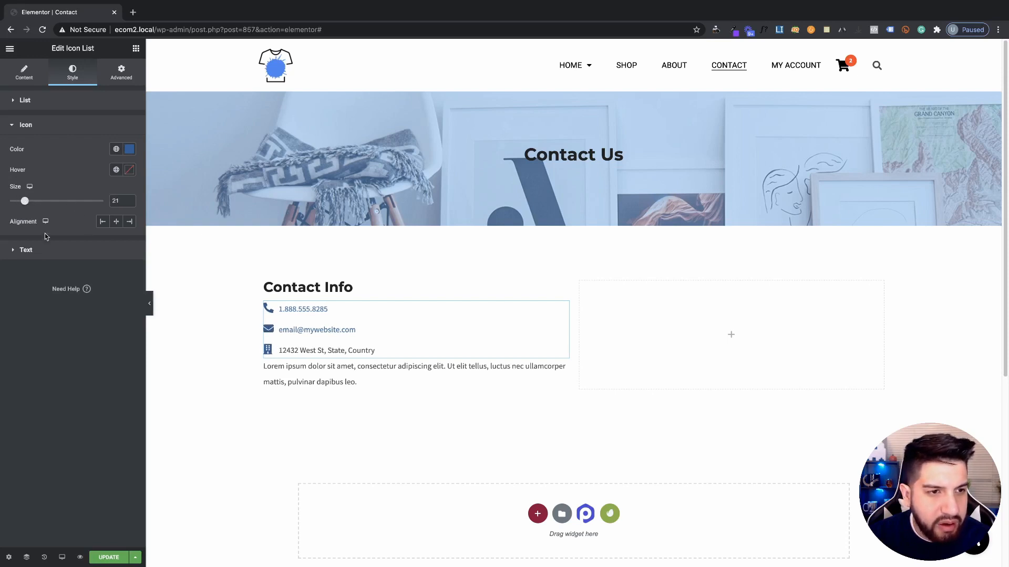
{"action": "left_click", "coordinate": [46, 250]}
{"action": "left_click", "coordinate": [129, 247]}
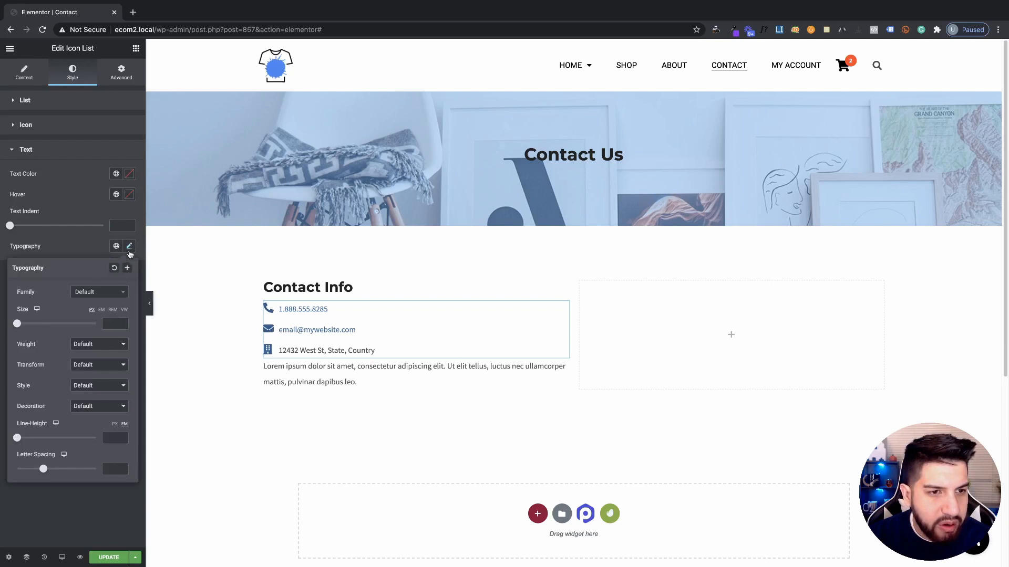
Set the list text typography to Capitalize with size 18
{"action": "left_click", "coordinate": [99, 365]}
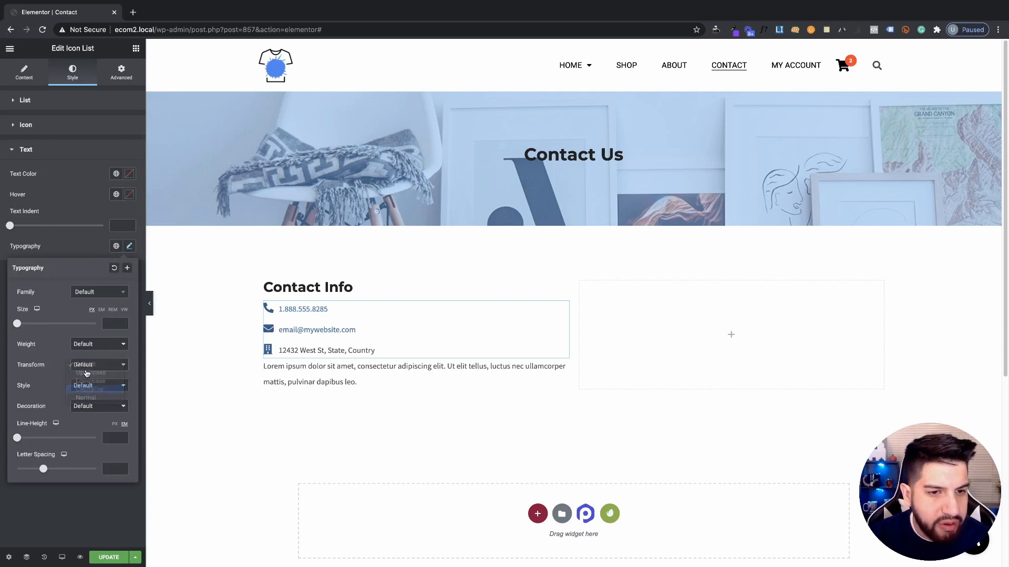
{"action": "left_click", "coordinate": [89, 389]}
{"action": "left_click_drag", "start_coordinate": [17, 324], "coordinate": [24, 326]}
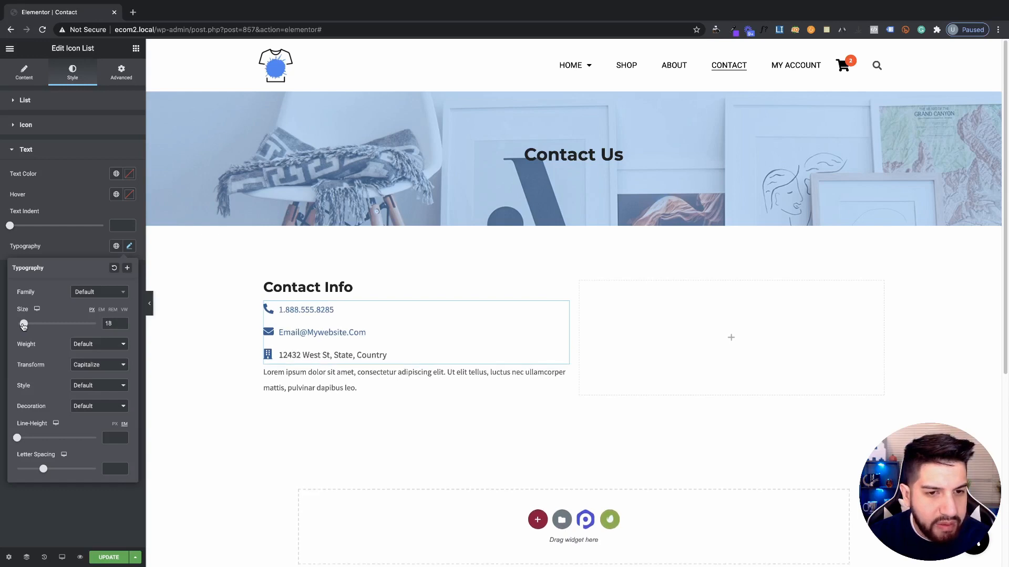
{"action": "left_click", "coordinate": [70, 242]}
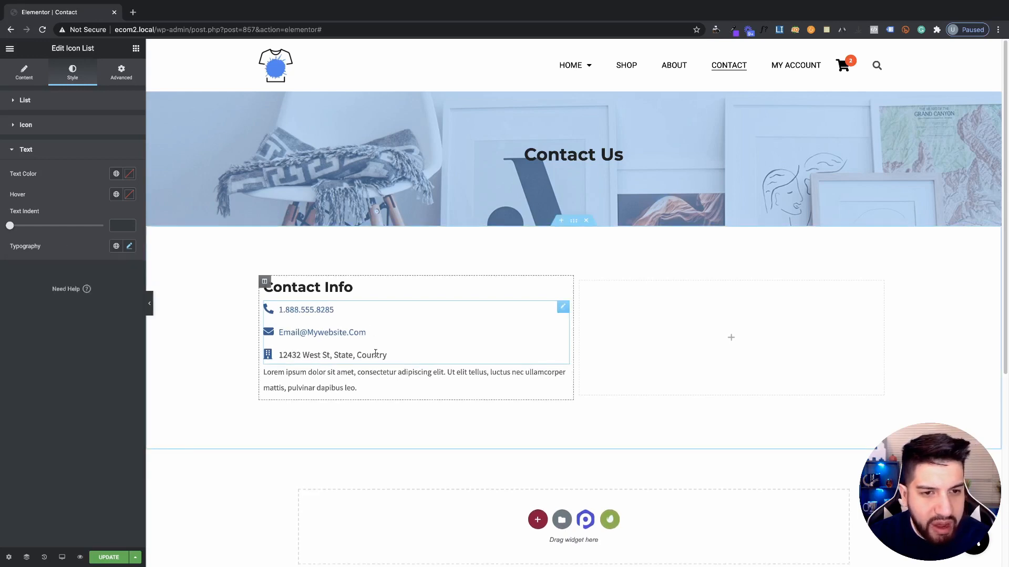
Drag the column divider left to narrow the Contact Info column
{"action": "left_click", "coordinate": [113, 100]}
{"action": "left_click", "coordinate": [575, 325]}
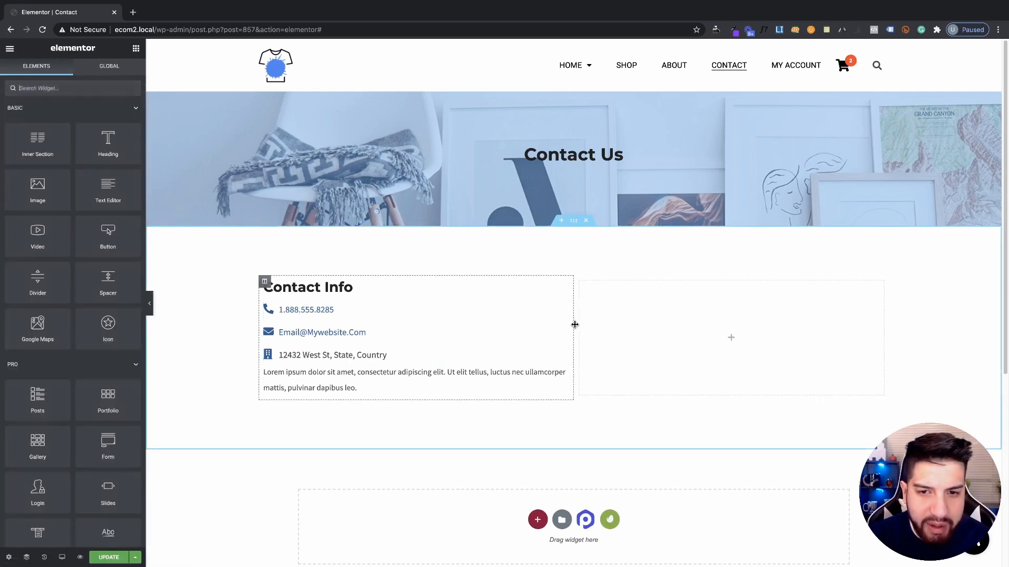
{"action": "left_click_drag", "start_coordinate": [575, 324], "coordinate": [541, 326]}
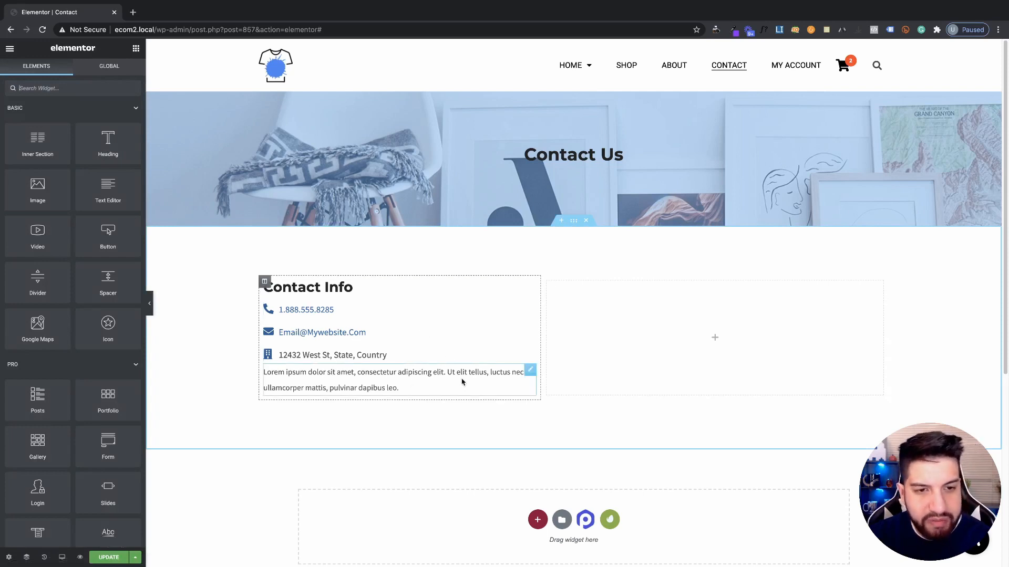
{"action": "left_click", "coordinate": [398, 384]}
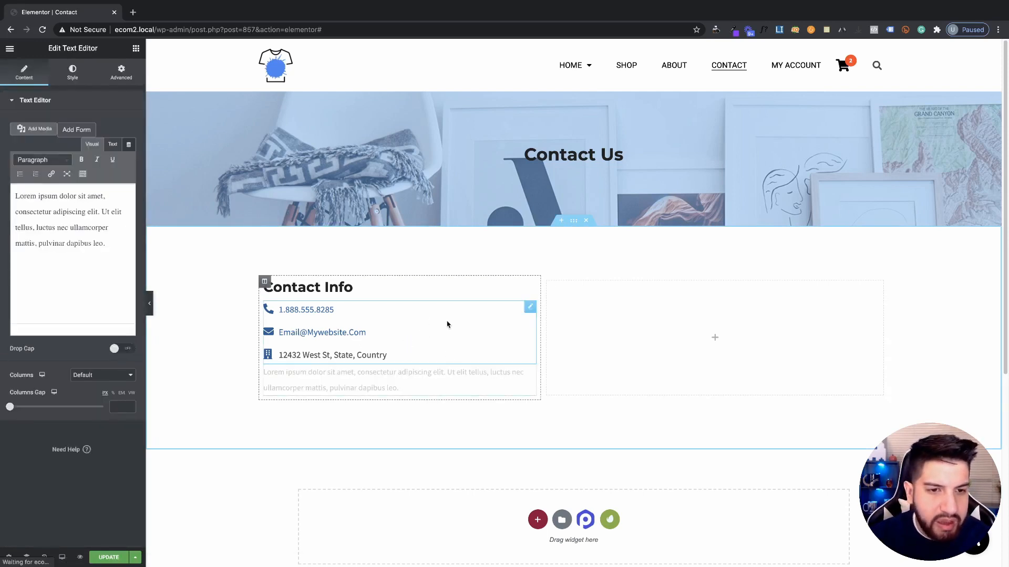
Set the icon list's text colour to a dark global colour
{"action": "left_click", "coordinate": [447, 324]}
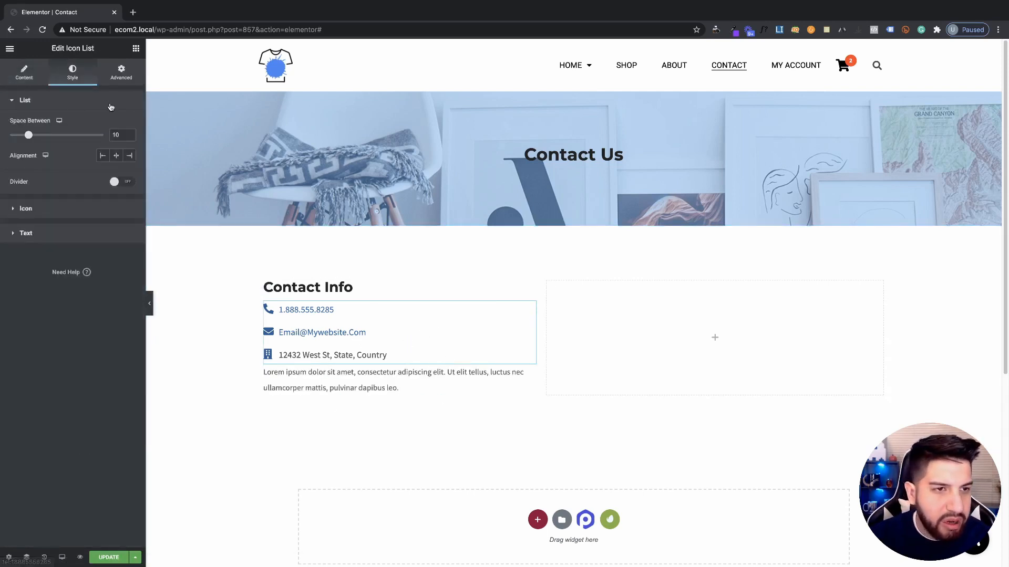
{"action": "left_click", "coordinate": [47, 234]}
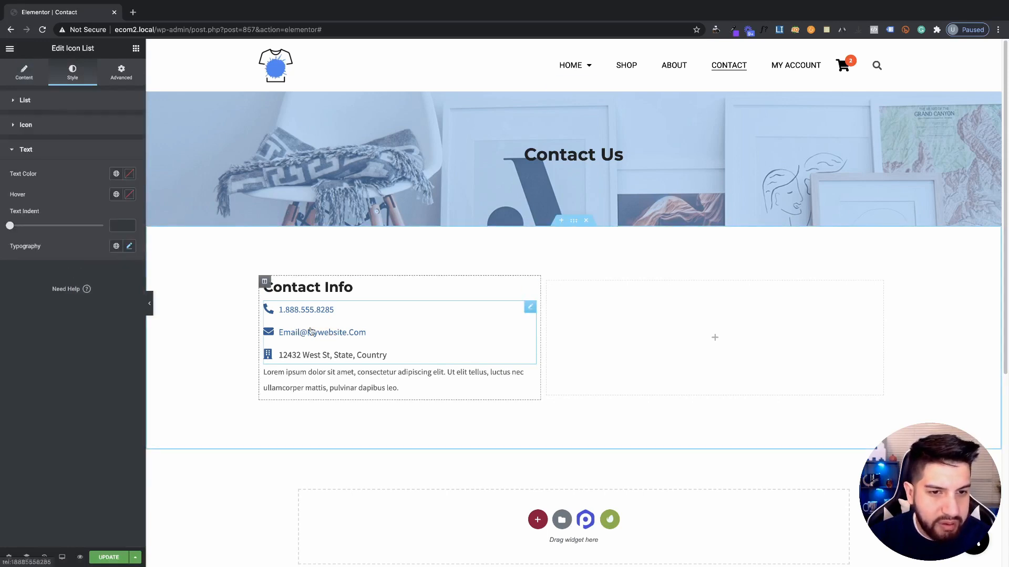
{"action": "left_click", "coordinate": [120, 179]}
{"action": "left_click", "coordinate": [82, 241]}
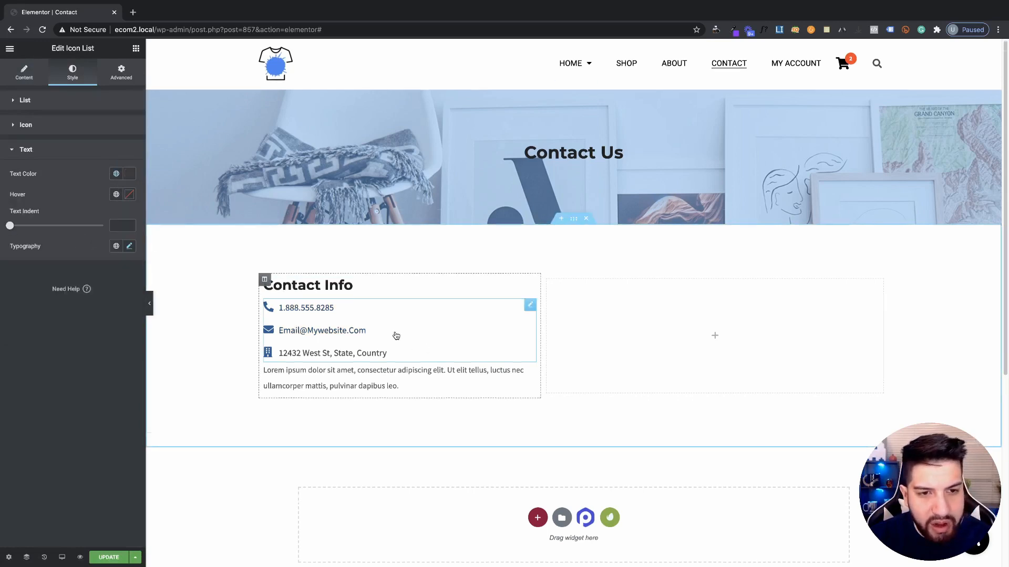
Give the lorem paragraph a 16 px top margin
{"action": "scroll", "coordinate": [397, 357], "scroll_direction": "down", "scroll_amount": 1}
{"action": "left_click", "coordinate": [398, 371]}
{"action": "left_click", "coordinate": [121, 72]}
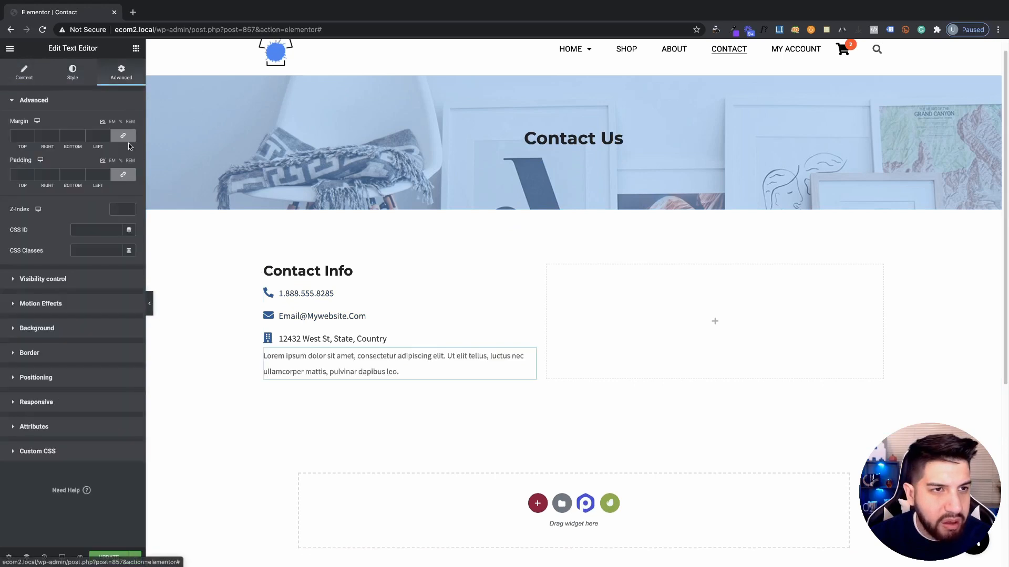
{"action": "left_click", "coordinate": [32, 134]}
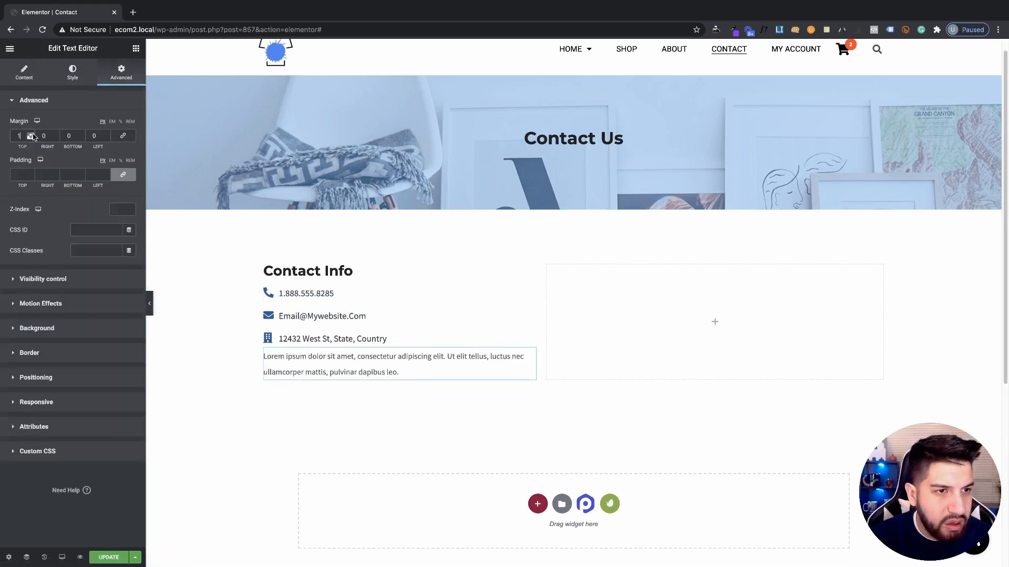
{"action": "left_click", "coordinate": [32, 134]}
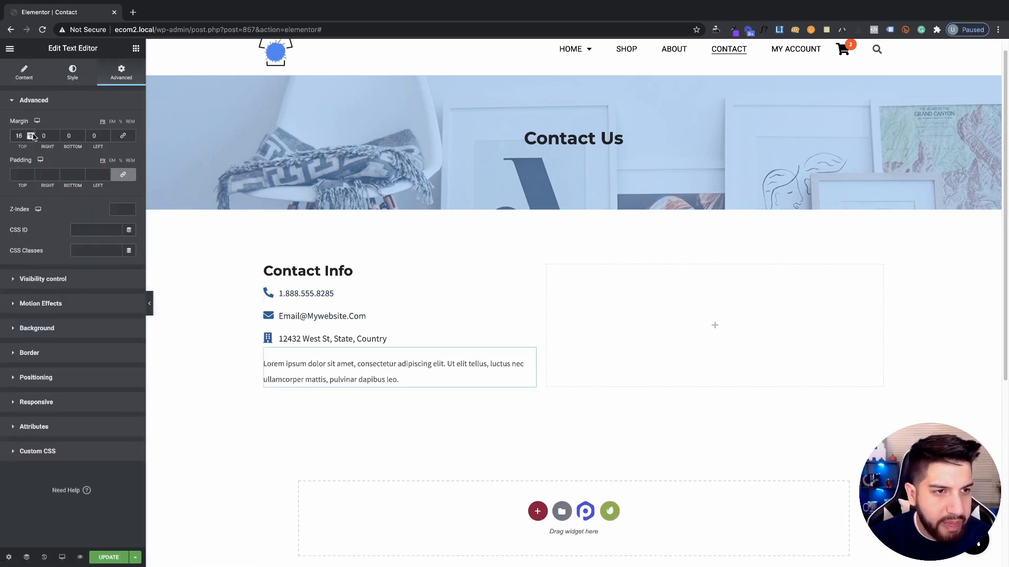
{"action": "left_click", "coordinate": [32, 134]}
Give the contact icon list a 20 px top margin
{"action": "left_click", "coordinate": [338, 300]}
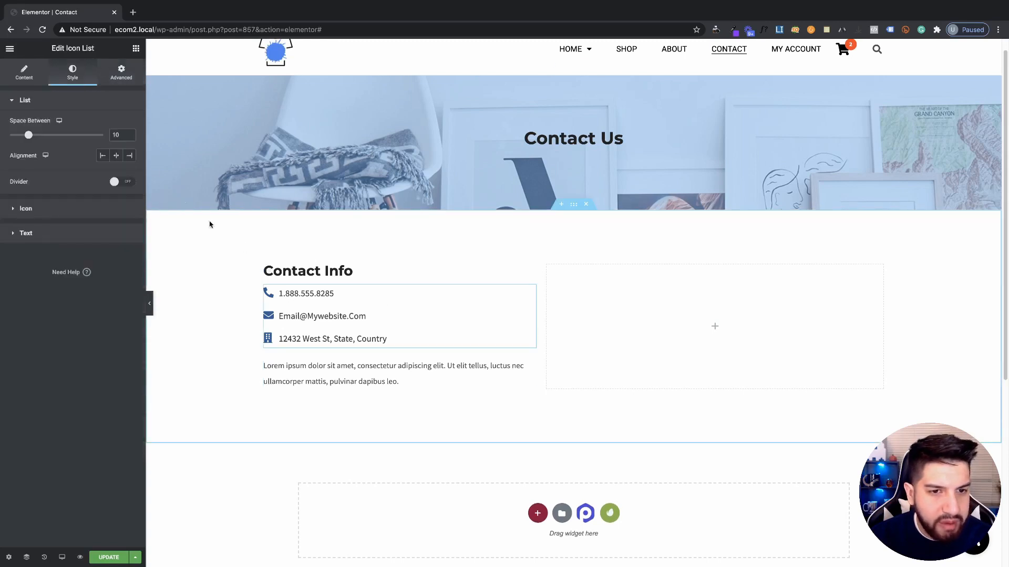
{"action": "left_click", "coordinate": [122, 72]}
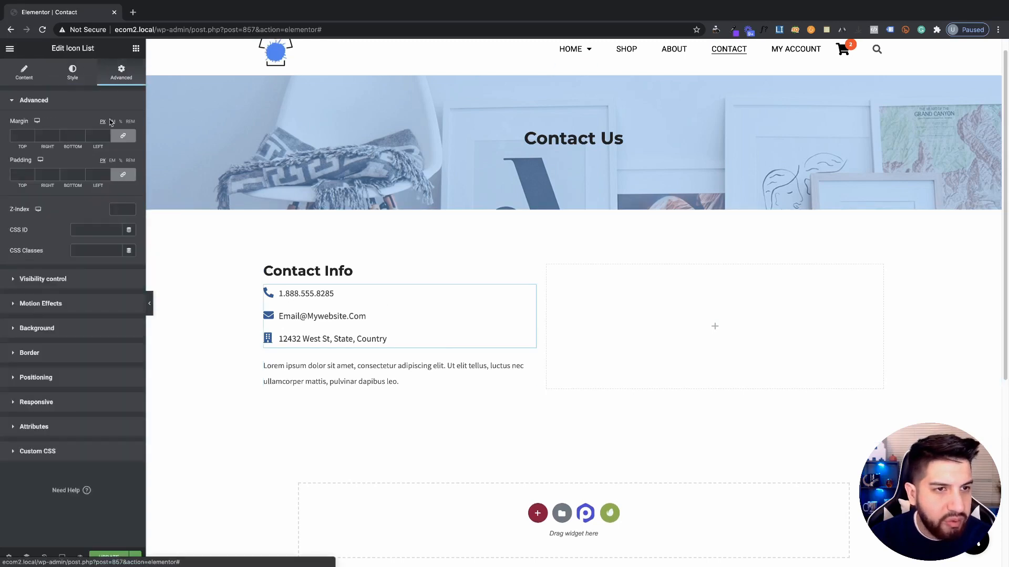
{"action": "left_click", "coordinate": [31, 134]}
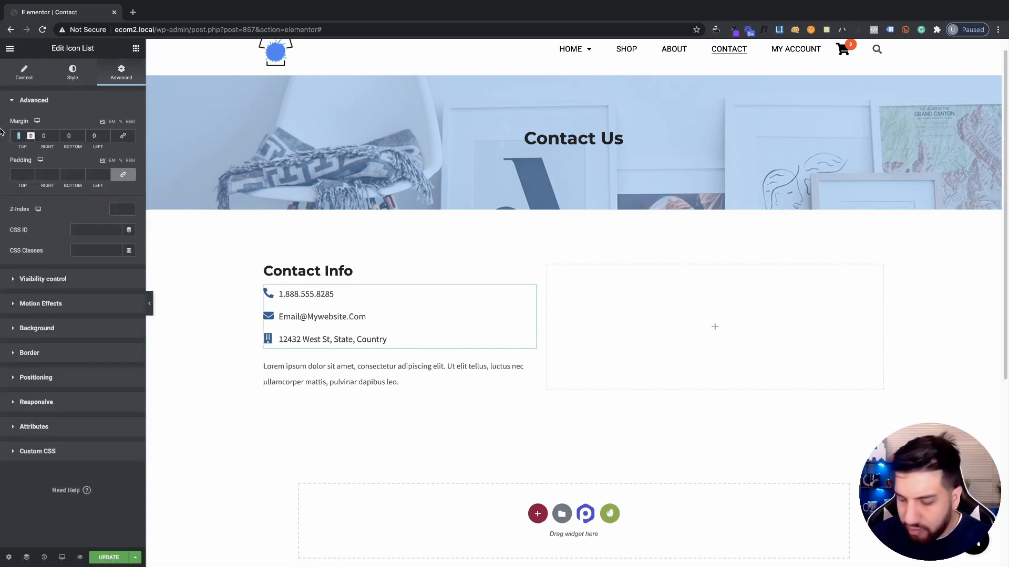
{"action": "type", "text": "20"}
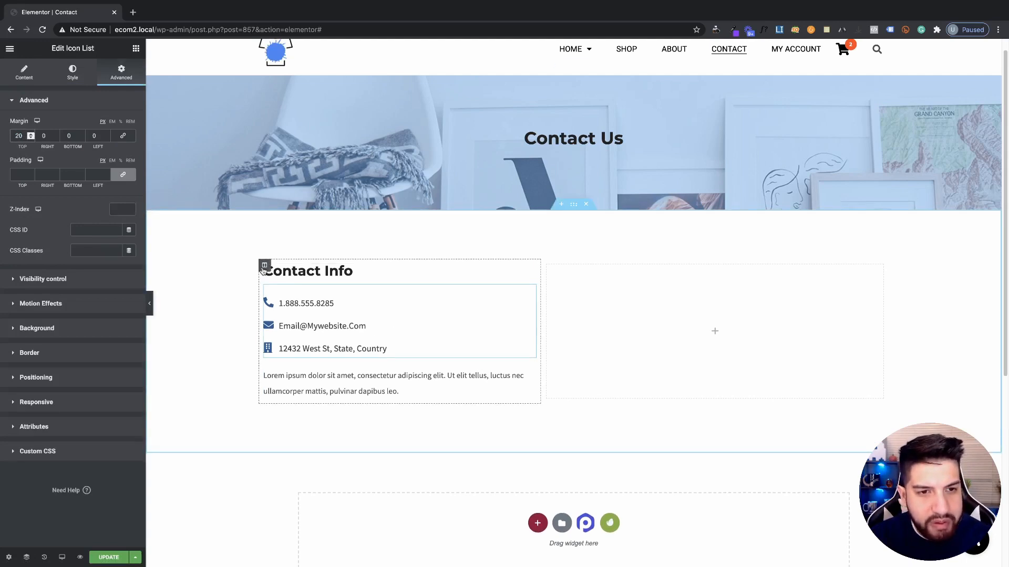
{"action": "left_click", "coordinate": [265, 265]}
{"action": "left_click", "coordinate": [72, 72]}
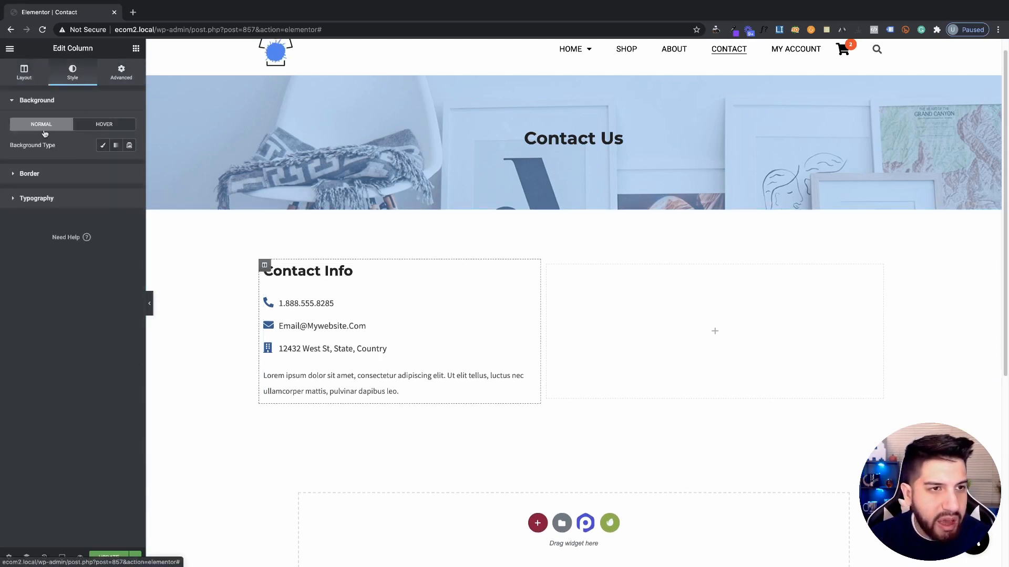
Give the Contact Info column a light grey #F2F2F2 background
{"action": "left_click", "coordinate": [102, 146]}
{"action": "left_click", "coordinate": [129, 165]}
{"action": "left_click_drag", "start_coordinate": [21, 234], "coordinate": [2, 209]}
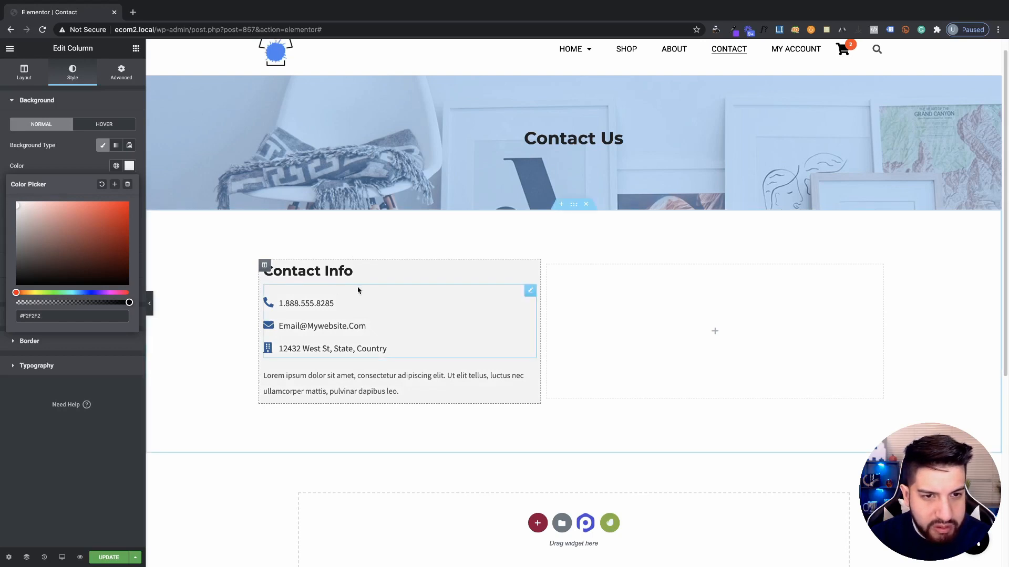
{"action": "triple_click", "coordinate": [54, 317]}
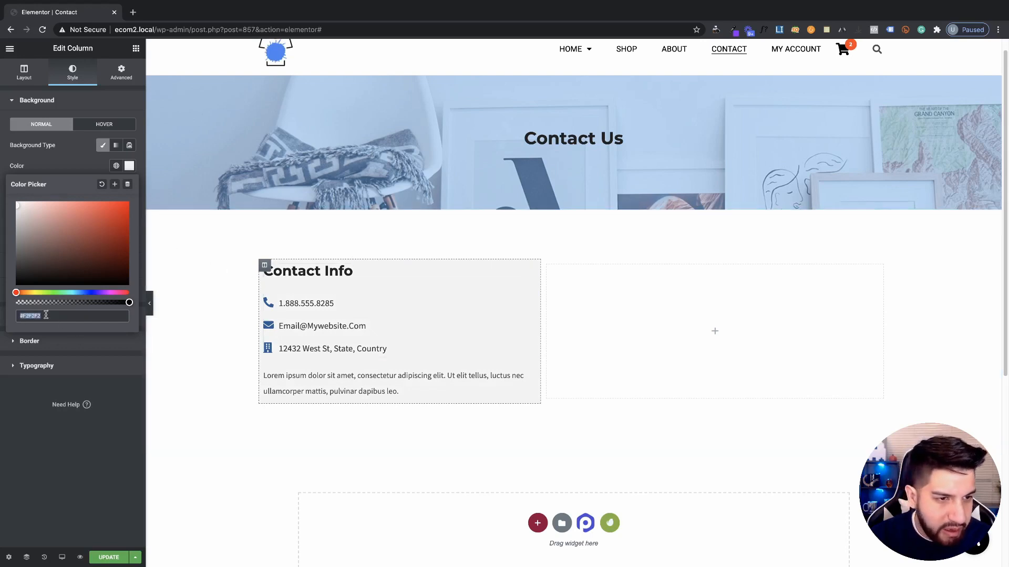
{"action": "left_click", "coordinate": [49, 317]}
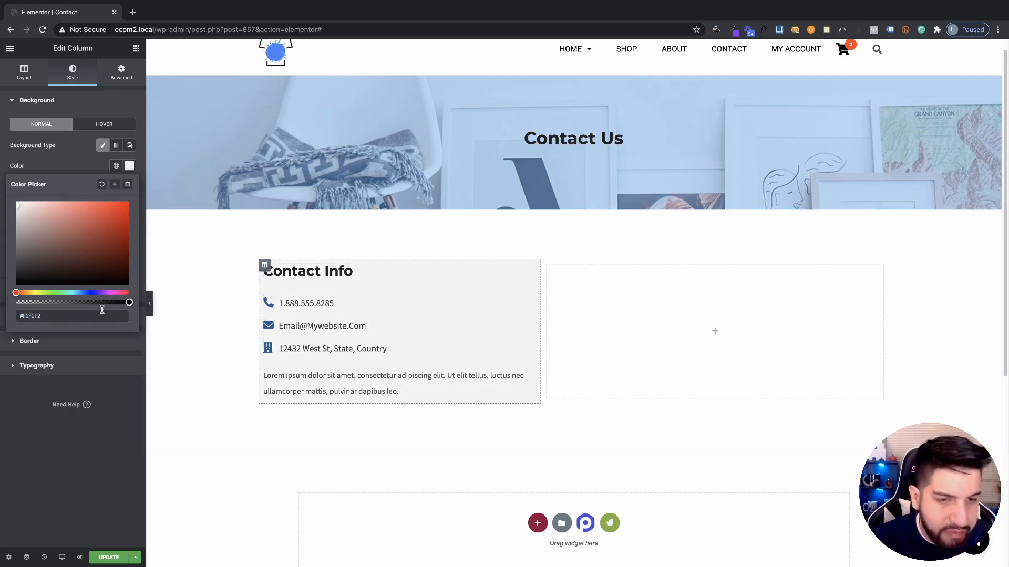
{"action": "left_click", "coordinate": [68, 167]}
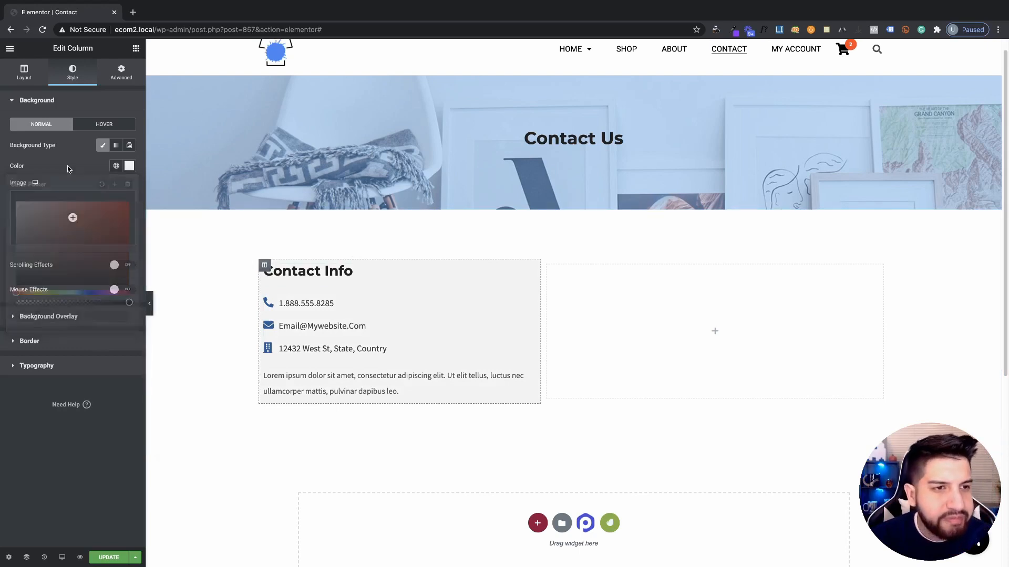
Set the column's padding equally on all four sides
{"action": "left_click", "coordinate": [122, 72]}
{"action": "left_click", "coordinate": [107, 174]}
{"action": "type", "text": "20"}
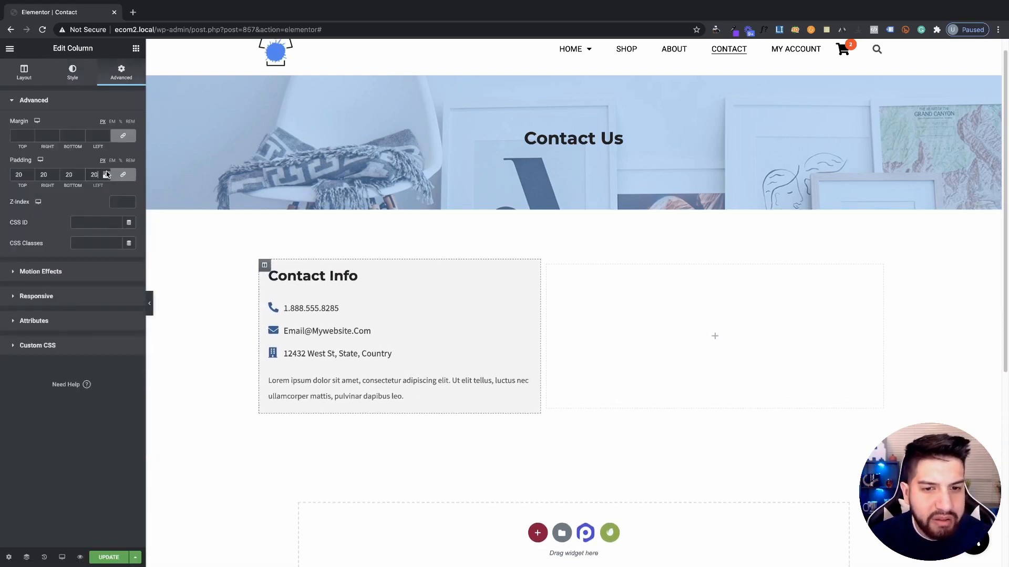
{"action": "scroll", "coordinate": [107, 174], "scroll_direction": "up", "scroll_amount": 20}
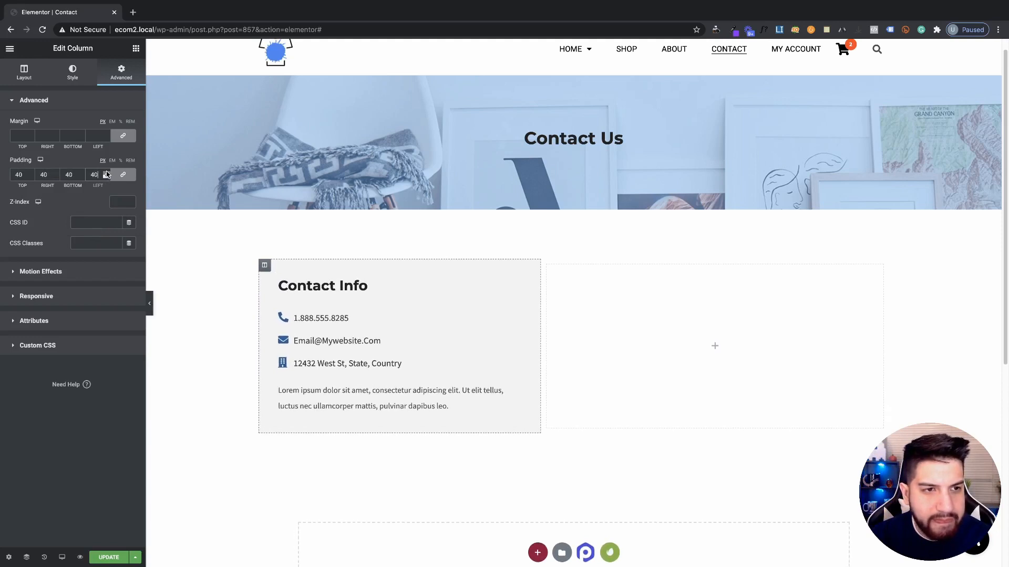
{"action": "scroll", "coordinate": [461, 377], "scroll_direction": "down", "scroll_amount": 2}
{"action": "scroll", "coordinate": [473, 379], "scroll_direction": "up", "scroll_amount": 1}
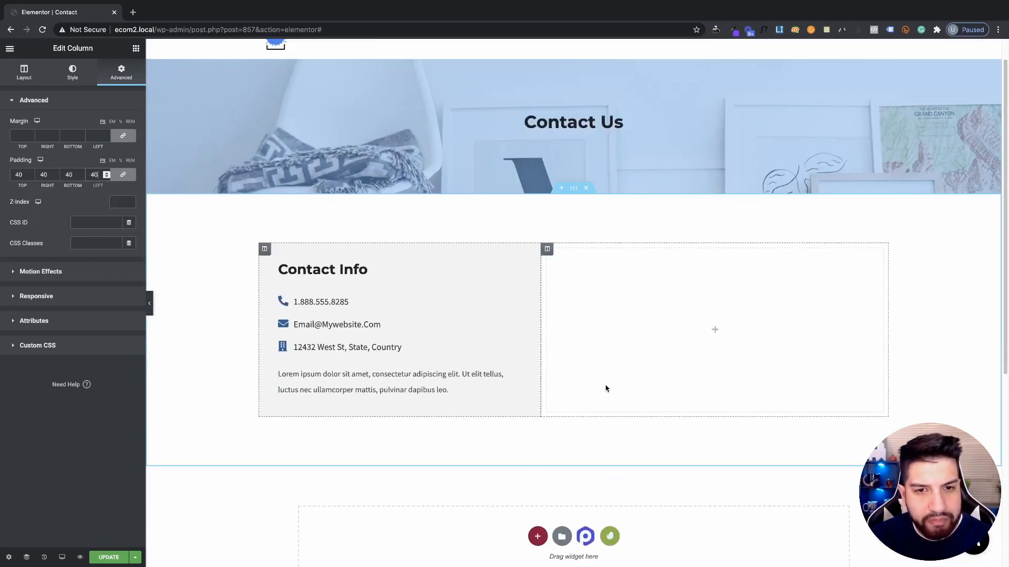
{"action": "scroll", "coordinate": [375, 252], "scroll_direction": "up", "scroll_amount": 1}
{"action": "scroll", "coordinate": [473, 294], "scroll_direction": "down", "scroll_amount": 2}
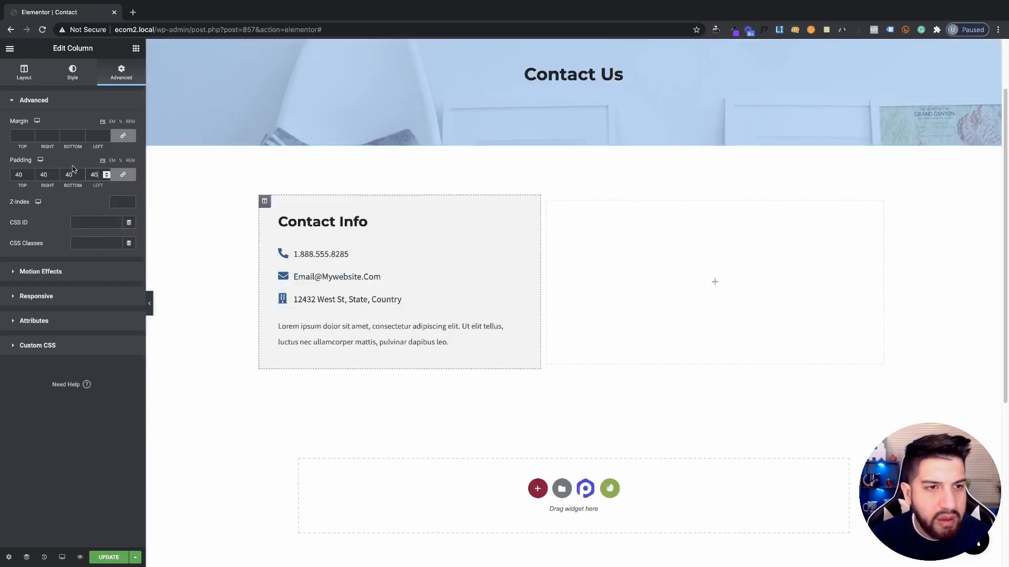
Give the column a solid 5 px left border in the theme blue global colour
{"action": "left_click", "coordinate": [72, 70]}
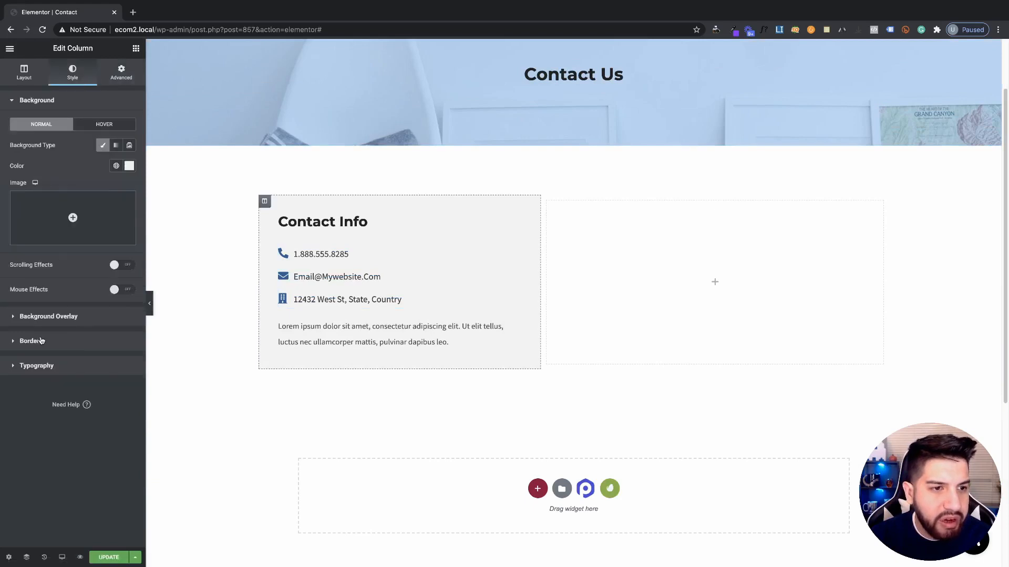
{"action": "left_click", "coordinate": [40, 339]}
{"action": "left_click", "coordinate": [91, 197]}
{"action": "left_click", "coordinate": [83, 204]}
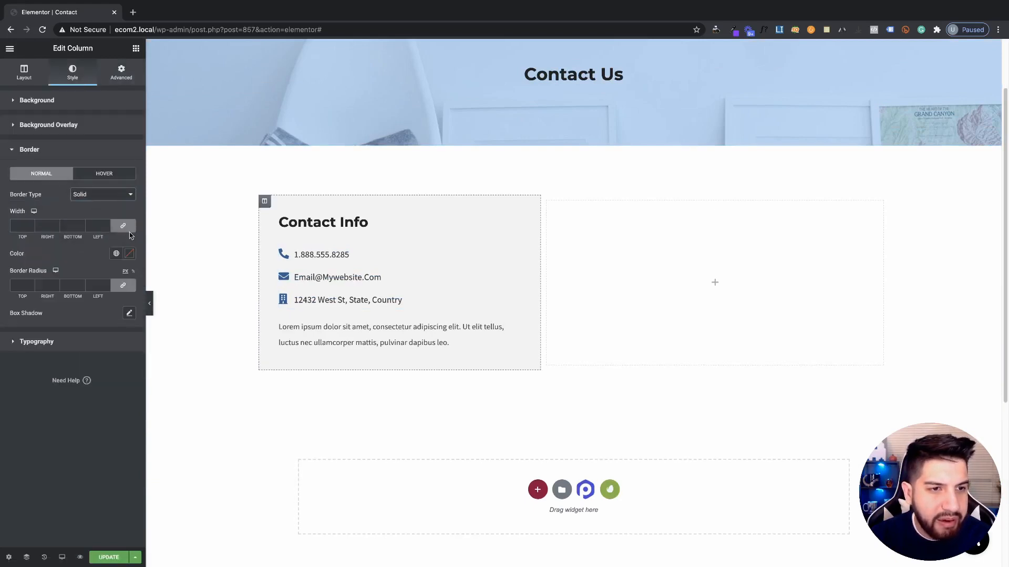
{"action": "left_click", "coordinate": [106, 224]}
{"action": "left_click", "coordinate": [107, 224]}
{"action": "left_click", "coordinate": [106, 224]}
{"action": "left_click", "coordinate": [106, 224]}
{"action": "left_click", "coordinate": [106, 225]}
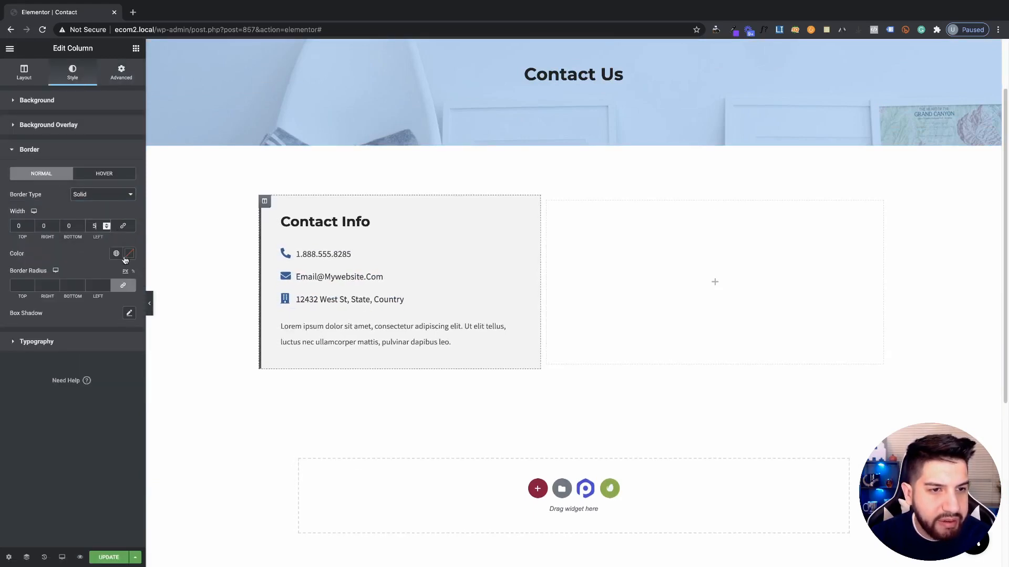
{"action": "left_click", "coordinate": [129, 253]}
{"action": "left_click", "coordinate": [116, 255]}
{"action": "scroll", "coordinate": [40, 369], "scroll_direction": "down", "scroll_amount": 3}
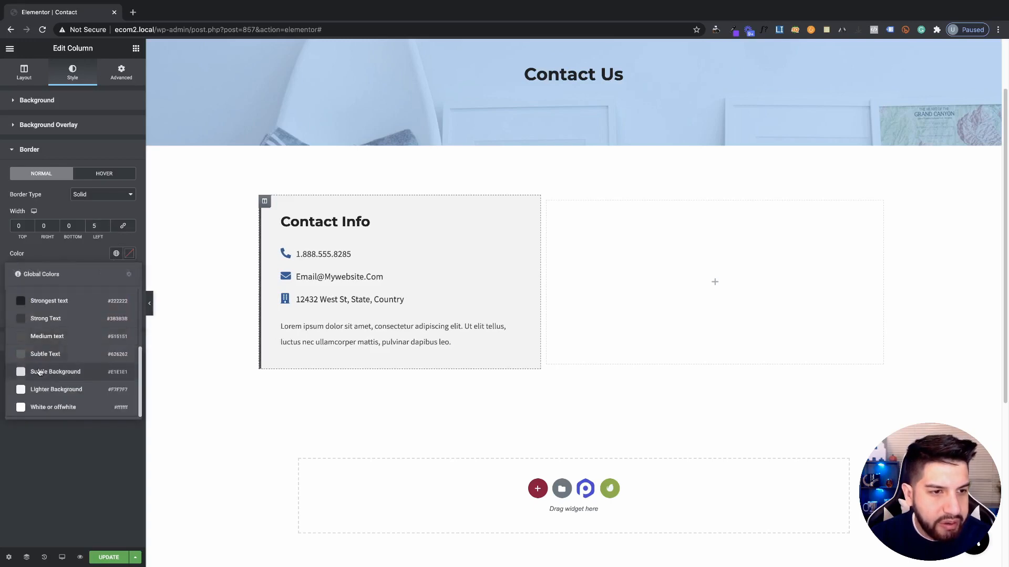
{"action": "scroll", "coordinate": [42, 336], "scroll_direction": "up", "scroll_amount": 2}
{"action": "left_click", "coordinate": [34, 348]}
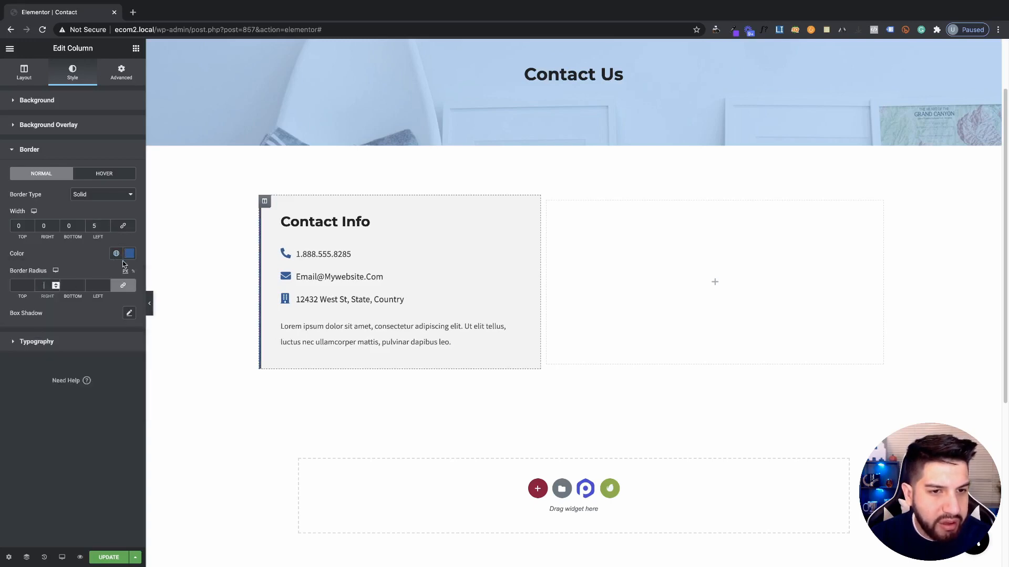
Widen the Contact Info column slightly and save the Contact page with Update
{"action": "left_click", "coordinate": [148, 304]}
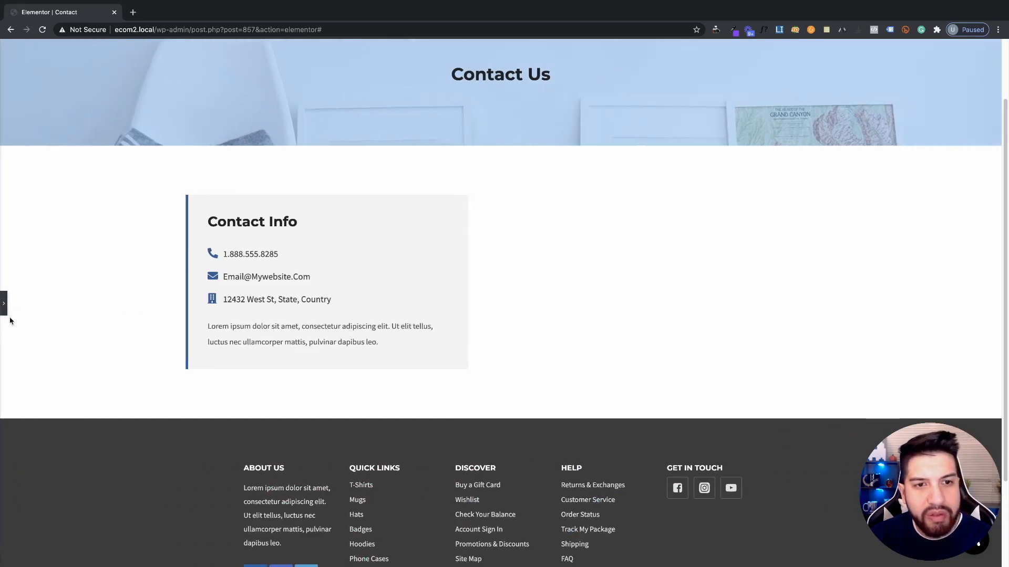
{"action": "left_click", "coordinate": [3, 305]}
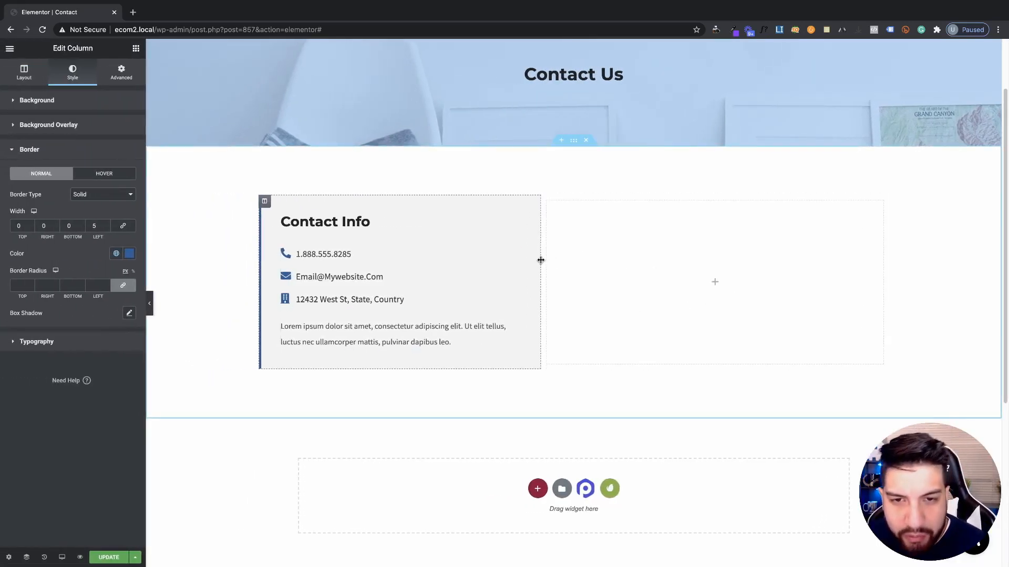
{"action": "left_click_drag", "start_coordinate": [540, 259], "coordinate": [550, 274]}
{"action": "scroll", "coordinate": [644, 254], "scroll_direction": "up", "scroll_amount": 2}
{"action": "scroll", "coordinate": [643, 254], "scroll_direction": "down", "scroll_amount": 2}
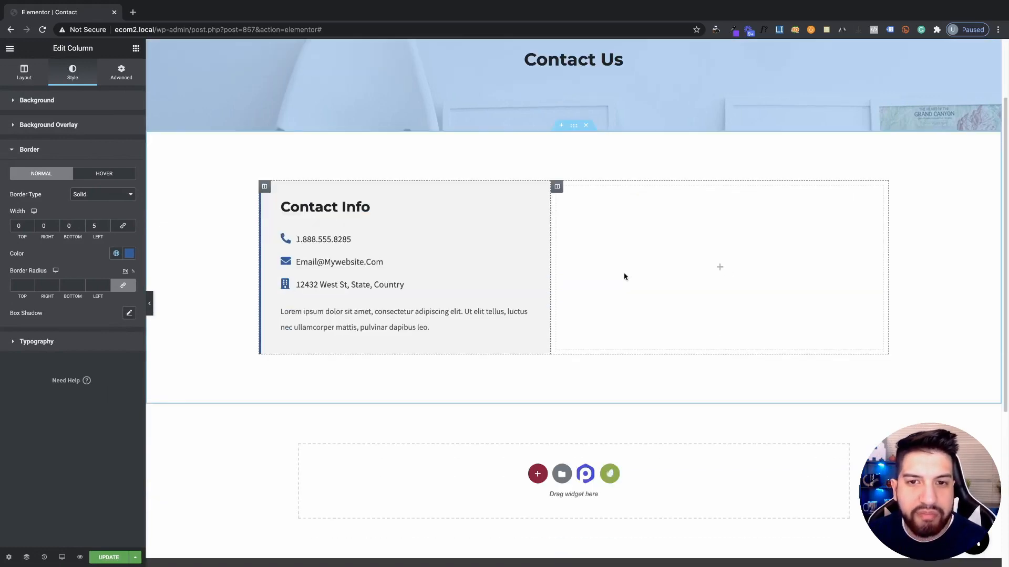
{"action": "scroll", "coordinate": [624, 275], "scroll_direction": "up", "scroll_amount": 2}
{"action": "left_click", "coordinate": [105, 551]}
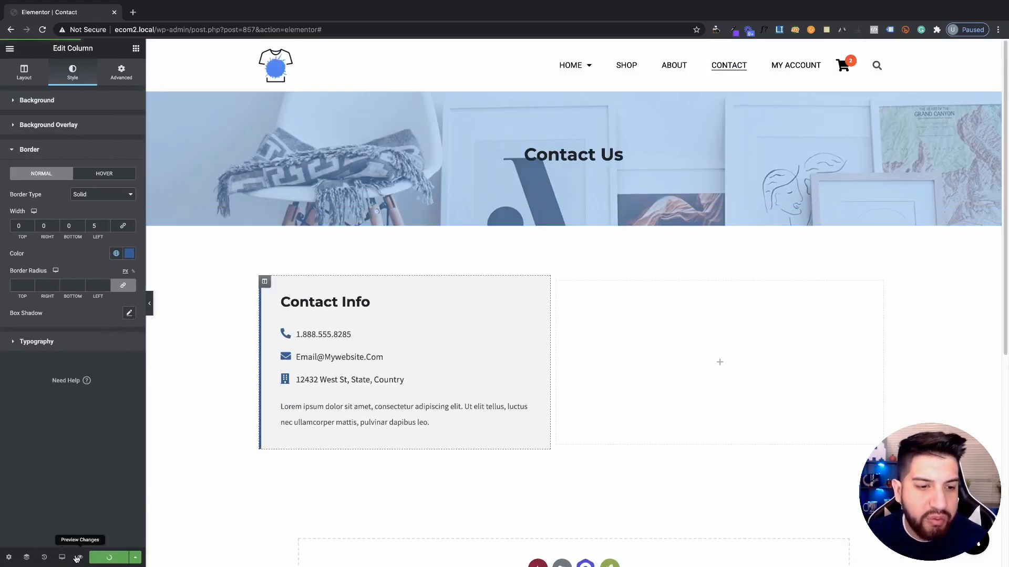
Preview the saved Contact page in a new tab and check the blue-bordered Contact Info box
{"action": "left_click", "coordinate": [80, 560]}
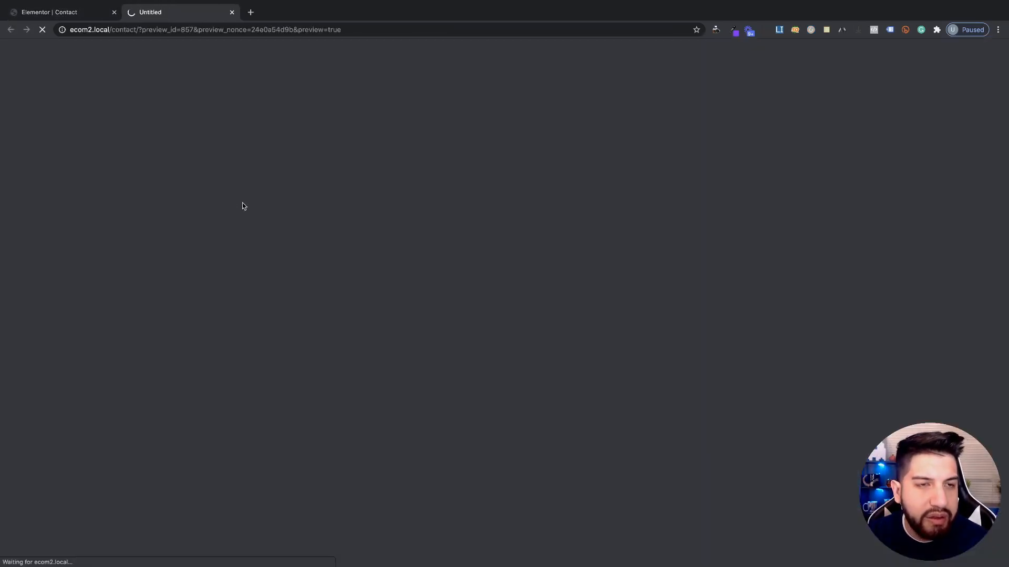
{"action": "scroll", "coordinate": [568, 250], "scroll_direction": "down", "scroll_amount": 4}
{"action": "scroll", "coordinate": [532, 250], "scroll_direction": "up", "scroll_amount": 4}
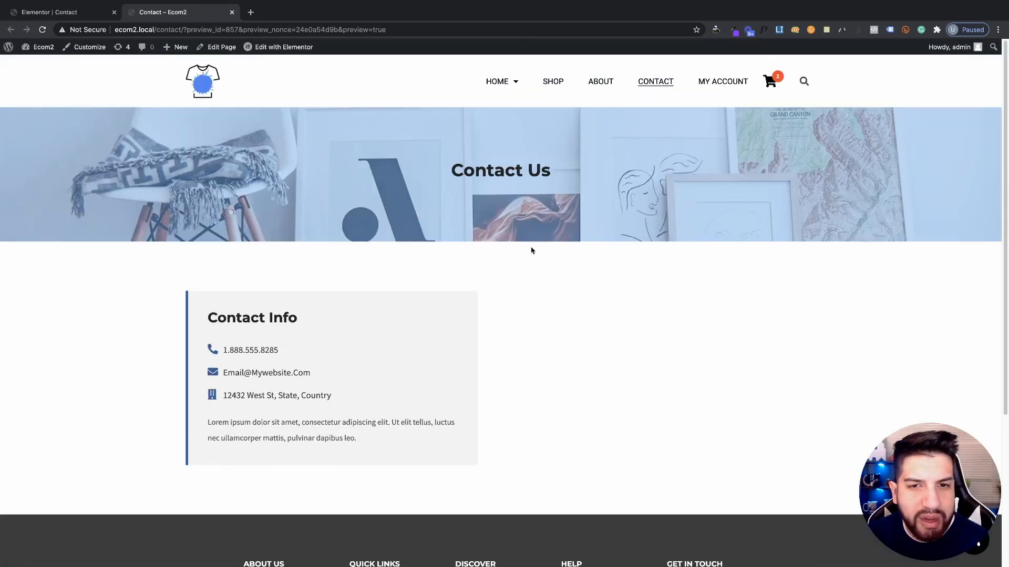
{"action": "scroll", "coordinate": [552, 254], "scroll_direction": "down", "scroll_amount": 3}
{"action": "scroll", "coordinate": [570, 257], "scroll_direction": "up", "scroll_amount": 3}
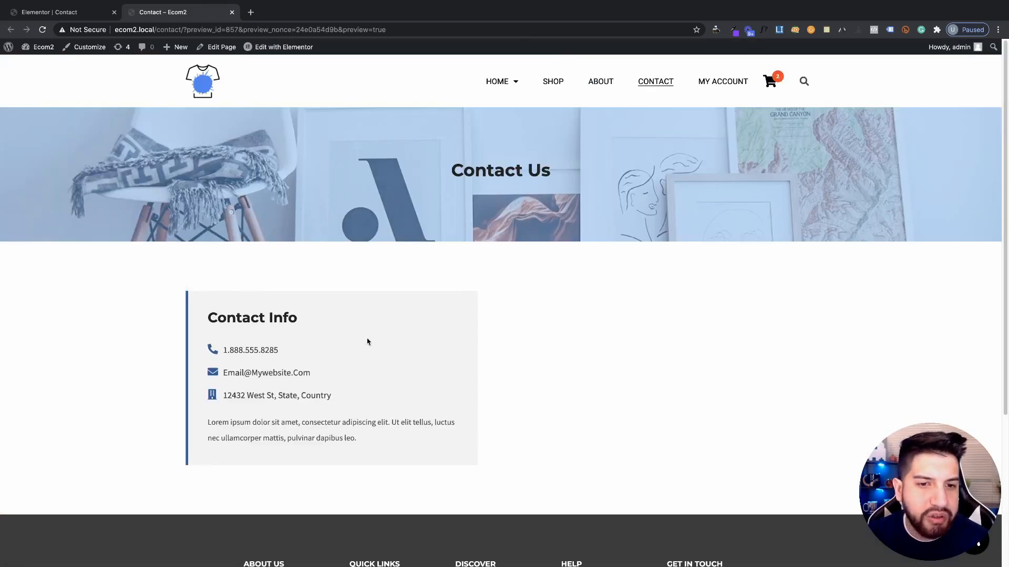
{"action": "scroll", "coordinate": [367, 342], "scroll_direction": "down", "scroll_amount": 2}
{"action": "scroll", "coordinate": [306, 266], "scroll_direction": "up", "scroll_amount": 2}
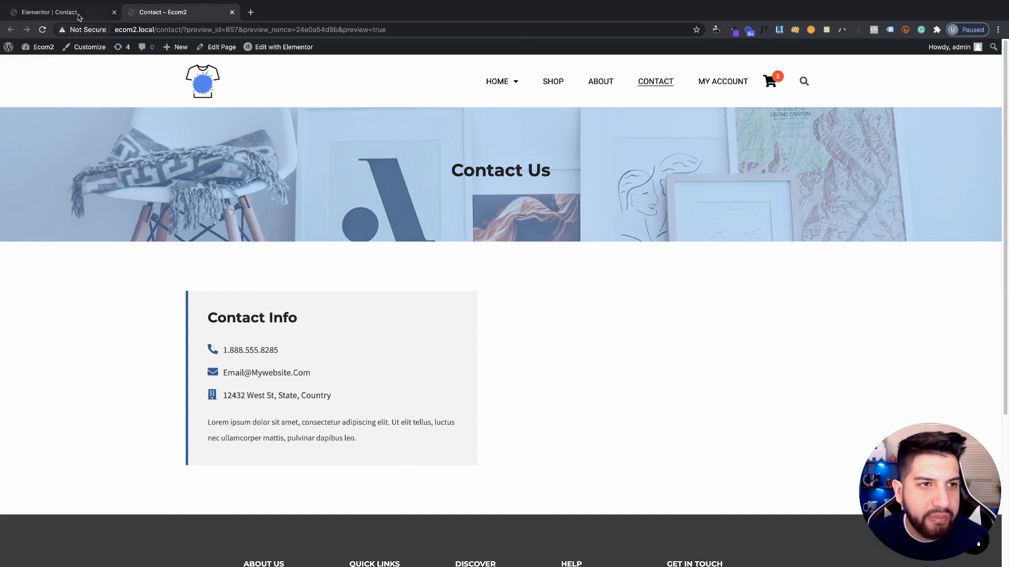
{"action": "left_click", "coordinate": [78, 15]}
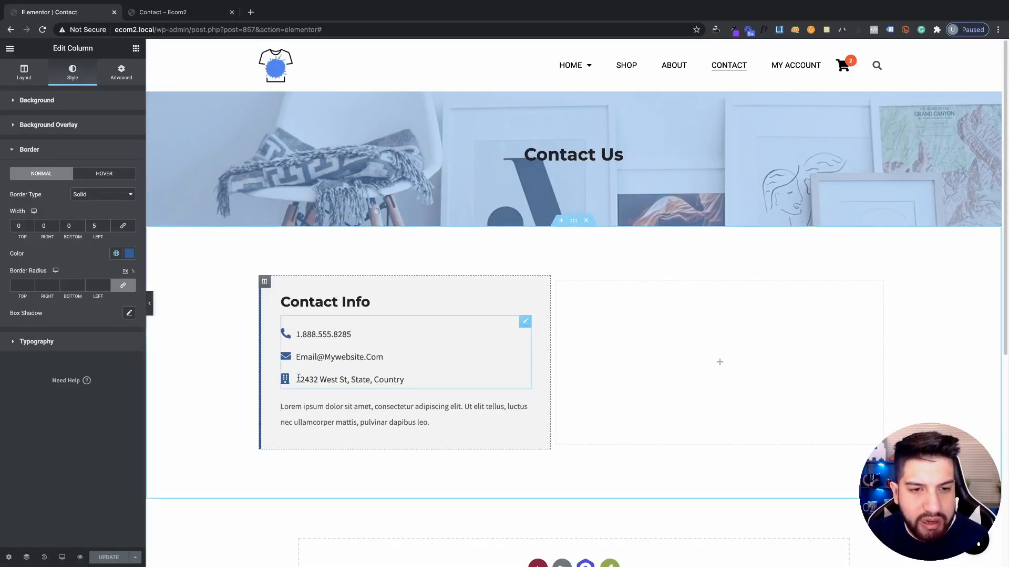
{"action": "left_click", "coordinate": [178, 15]}
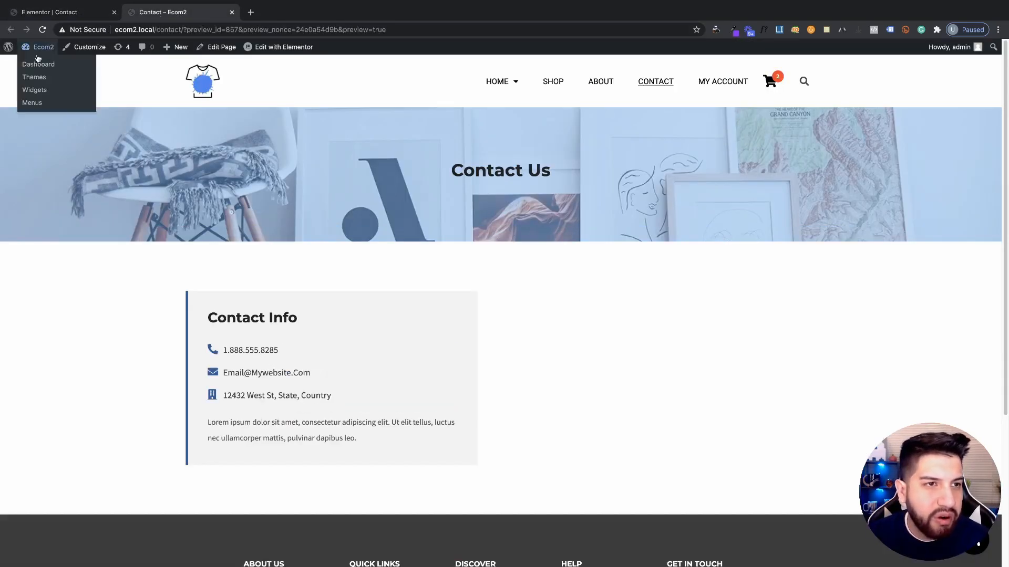
Go from the site to the WordPress admin dashboard and open the Forminator plugin dashboard
{"action": "left_click", "coordinate": [43, 48]}
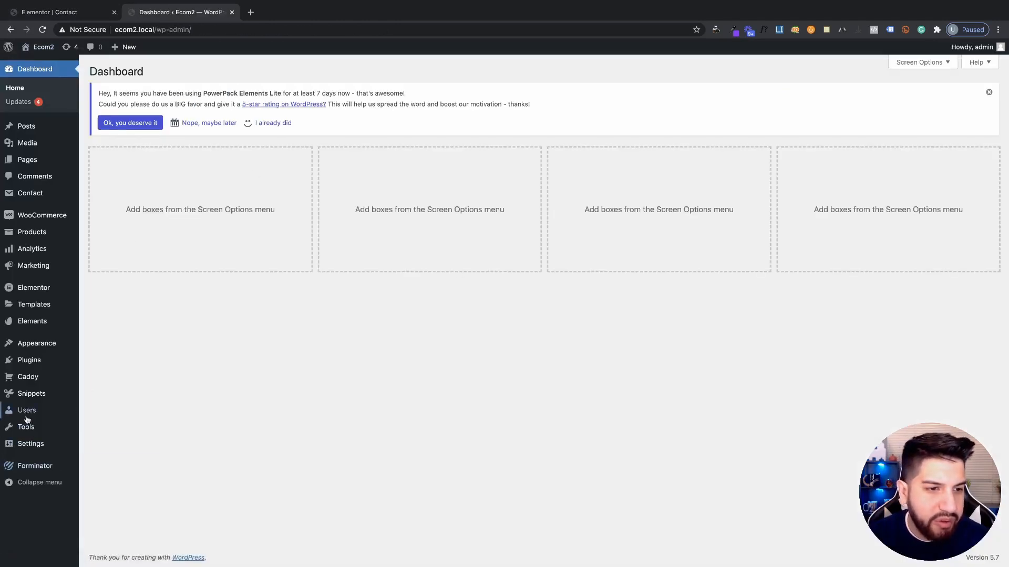
{"action": "left_click", "coordinate": [35, 469]}
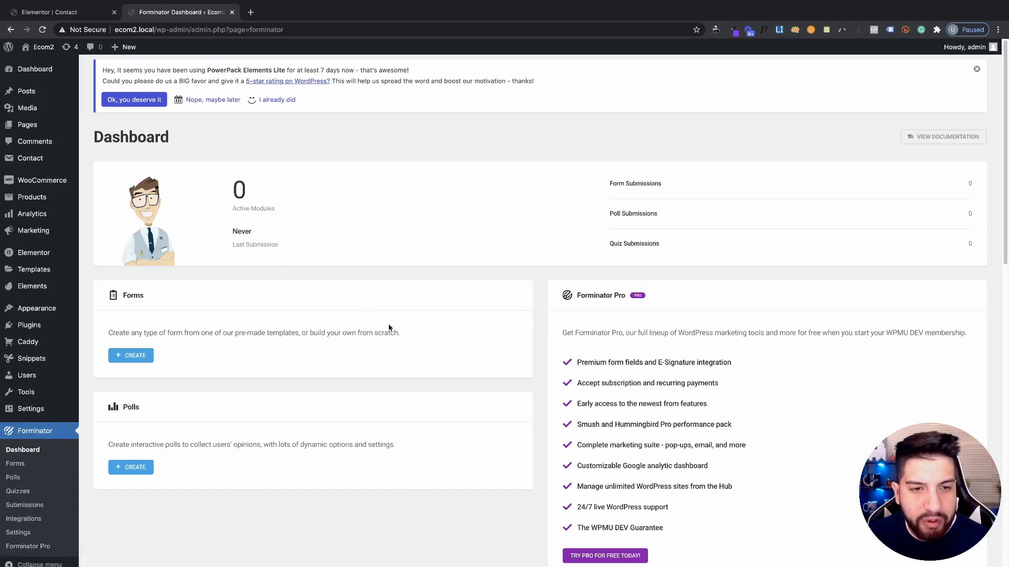
{"action": "scroll", "coordinate": [532, 377], "scroll_direction": "down", "scroll_amount": 2}
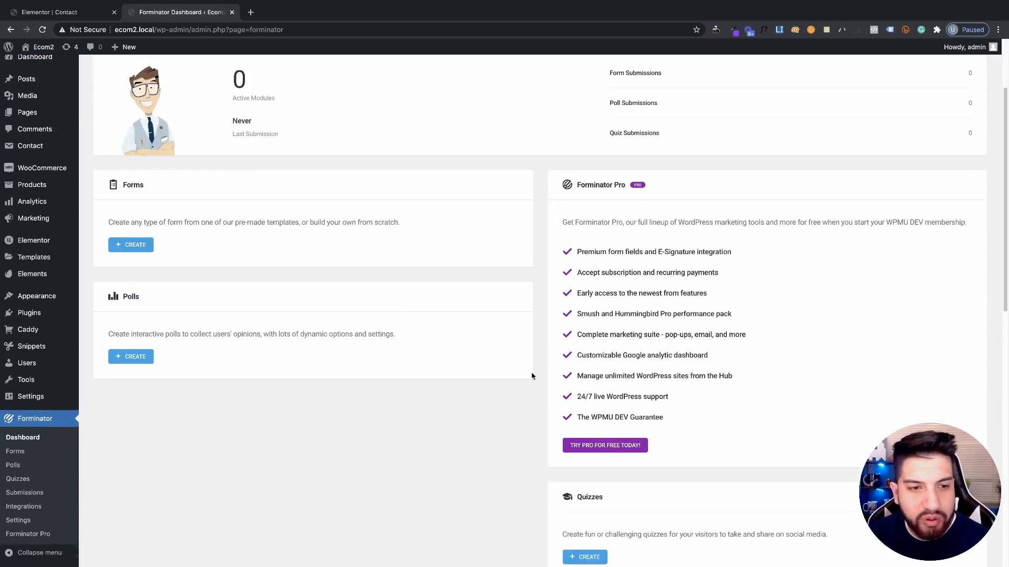
{"action": "scroll", "coordinate": [550, 430], "scroll_direction": "down", "scroll_amount": 3}
{"action": "scroll", "coordinate": [368, 383], "scroll_direction": "up", "scroll_amount": 2}
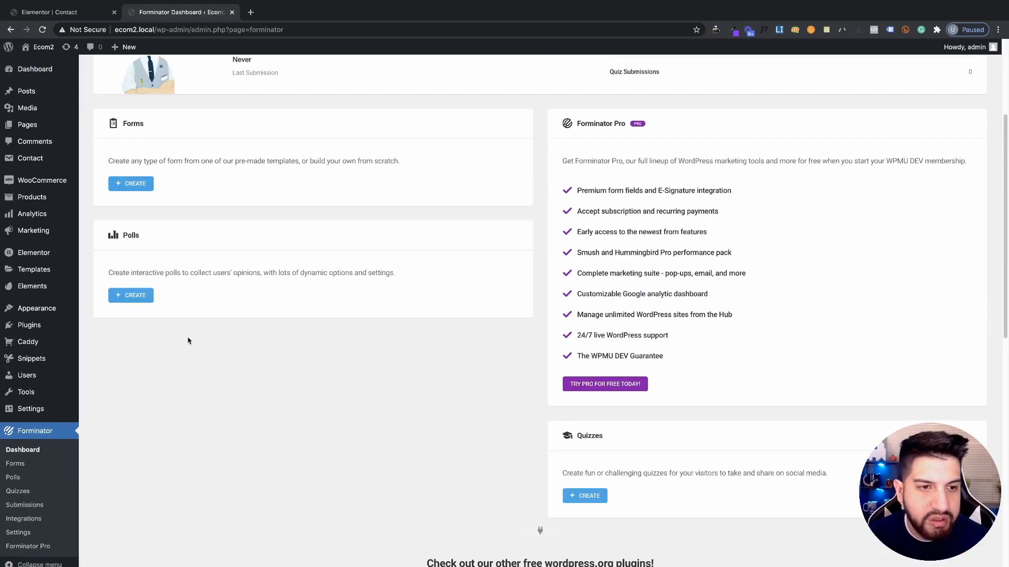
{"action": "scroll", "coordinate": [301, 366], "scroll_direction": "up", "scroll_amount": 3}
{"action": "scroll", "coordinate": [134, 349], "scroll_direction": "down", "scroll_amount": 1}
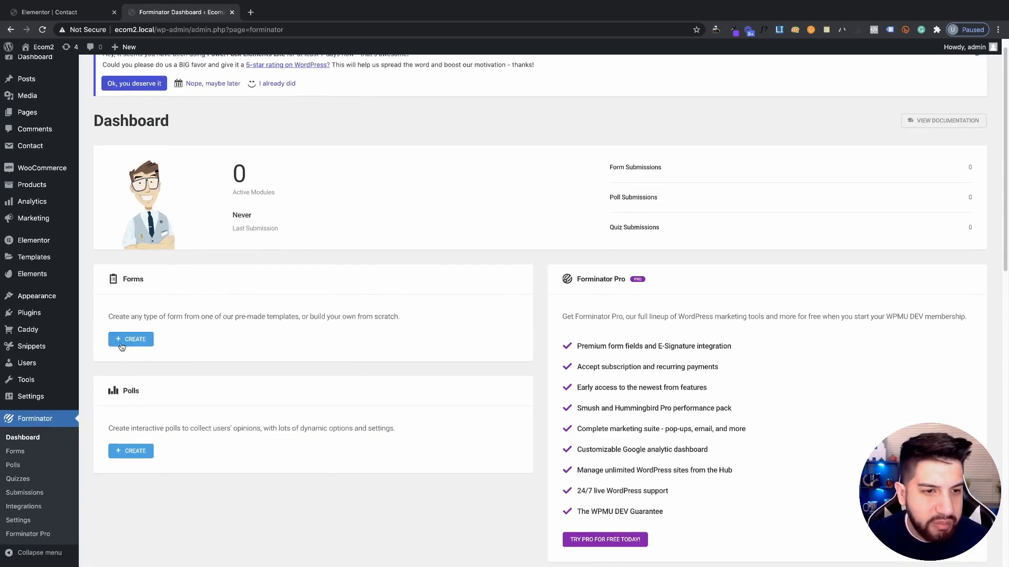
Start a new form from Forminator's Forms list, bringing up the template chooser
{"action": "left_click", "coordinate": [132, 342]}
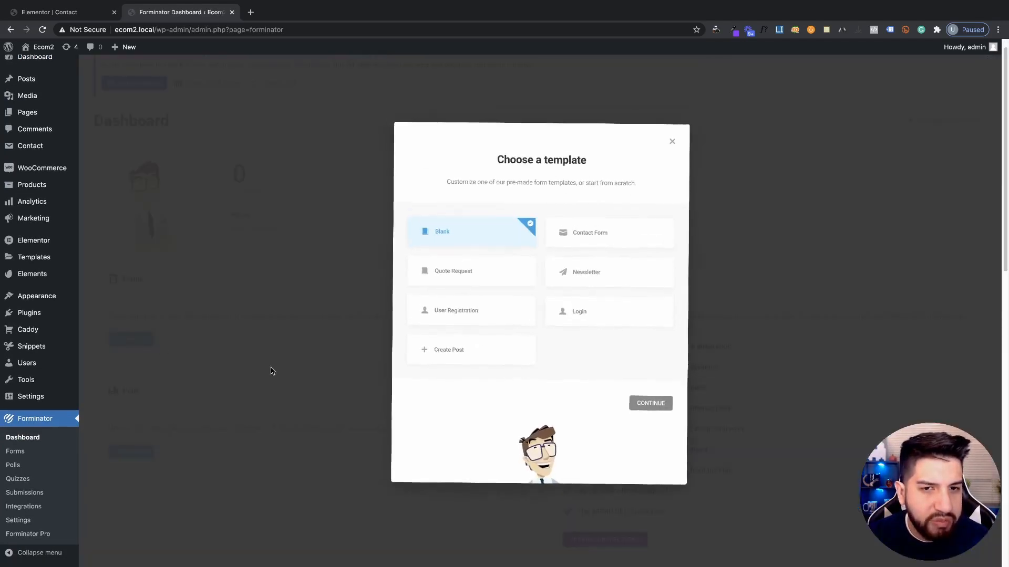
{"action": "left_click", "coordinate": [668, 142]}
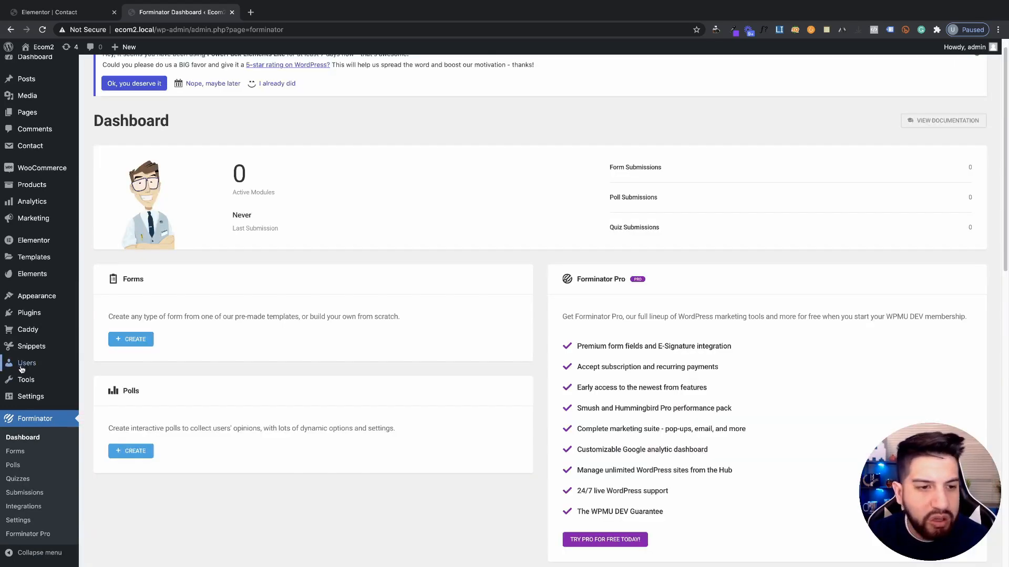
{"action": "left_click", "coordinate": [35, 454]}
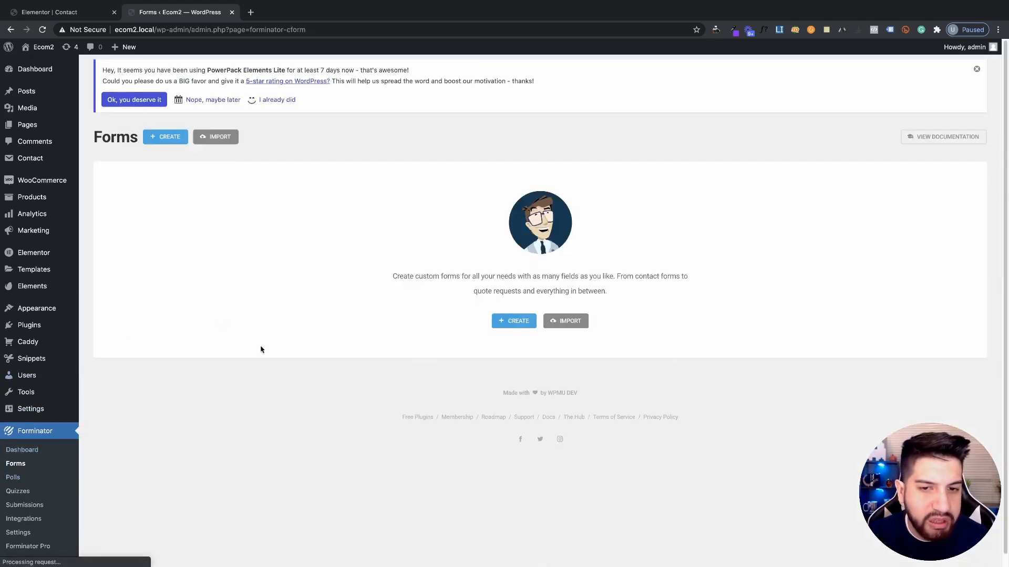
{"action": "left_click", "coordinate": [517, 322]}
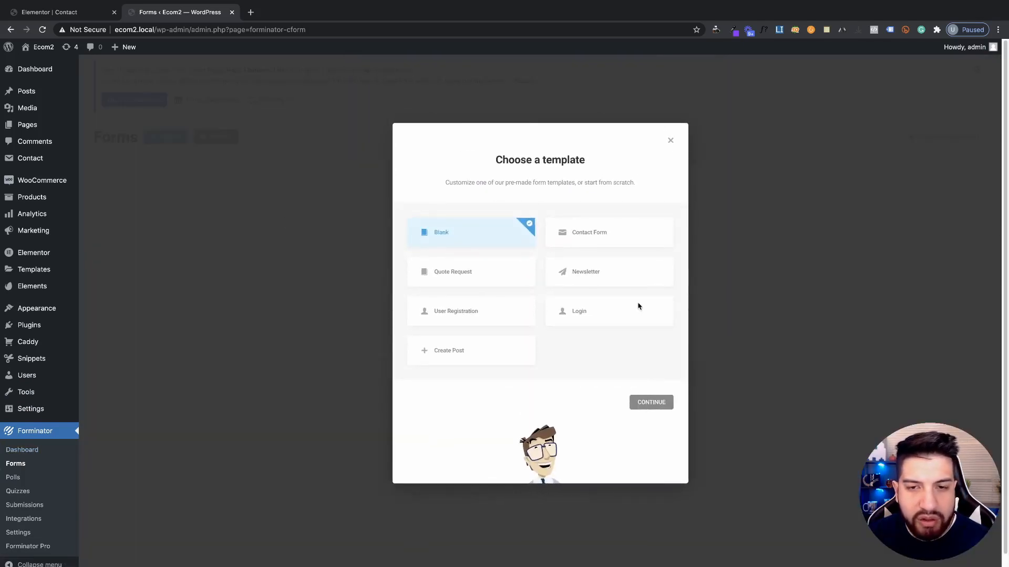
{"action": "left_click", "coordinate": [597, 237]}
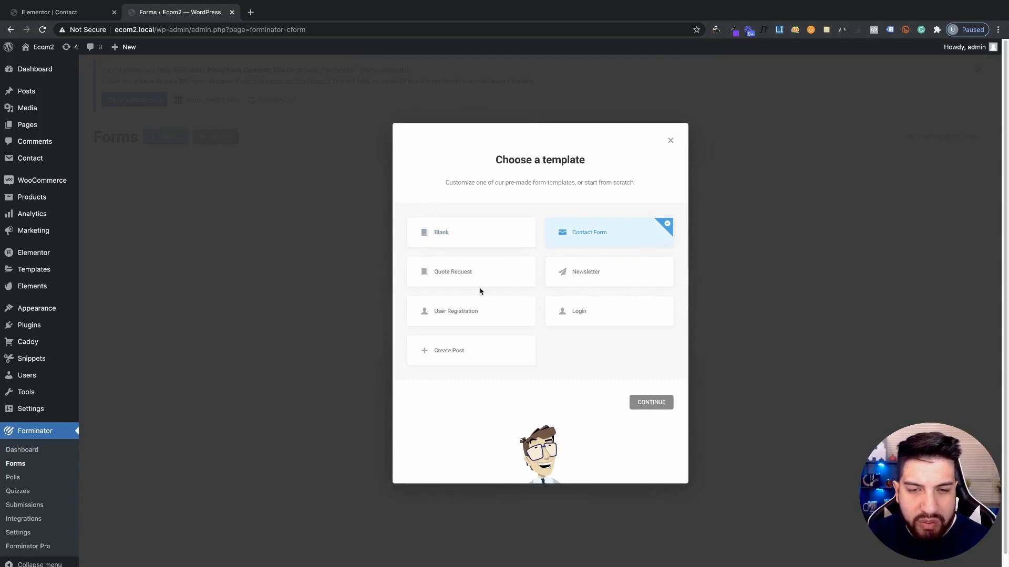
{"action": "left_click", "coordinate": [655, 403]}
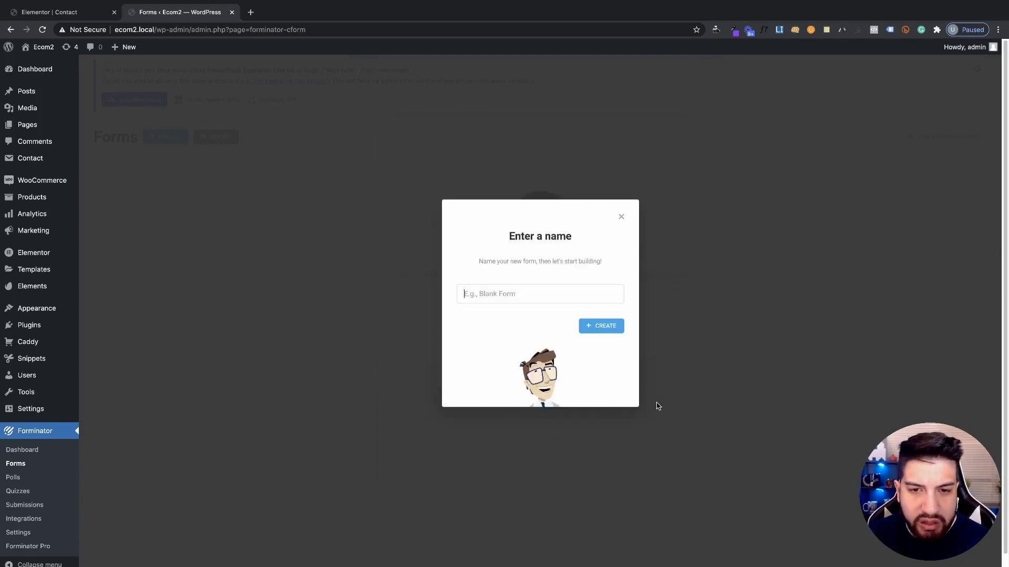
{"action": "left_click", "coordinate": [494, 292]}
{"action": "type", "text": "Contact Us"}
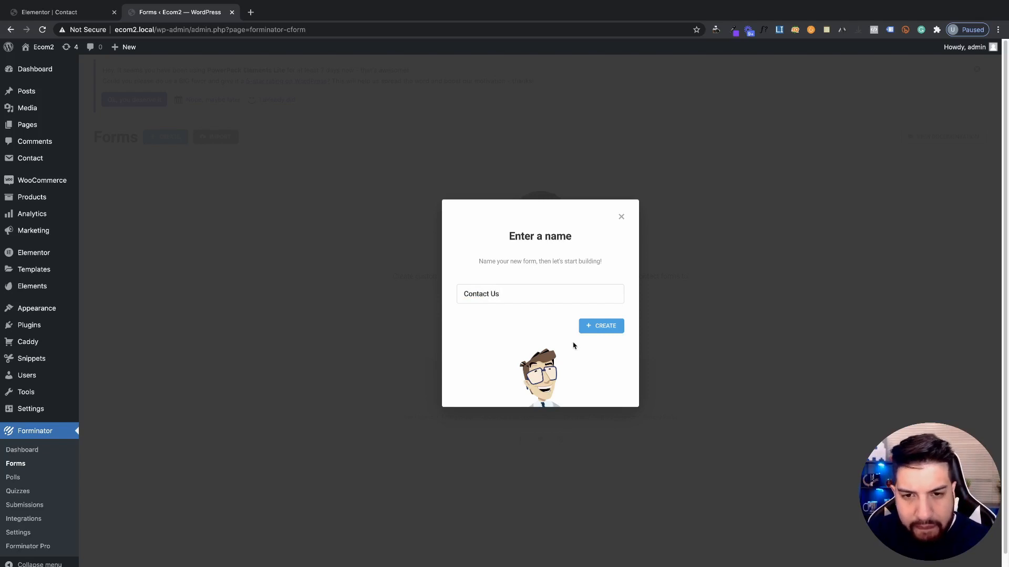
{"action": "left_click", "coordinate": [601, 326]}
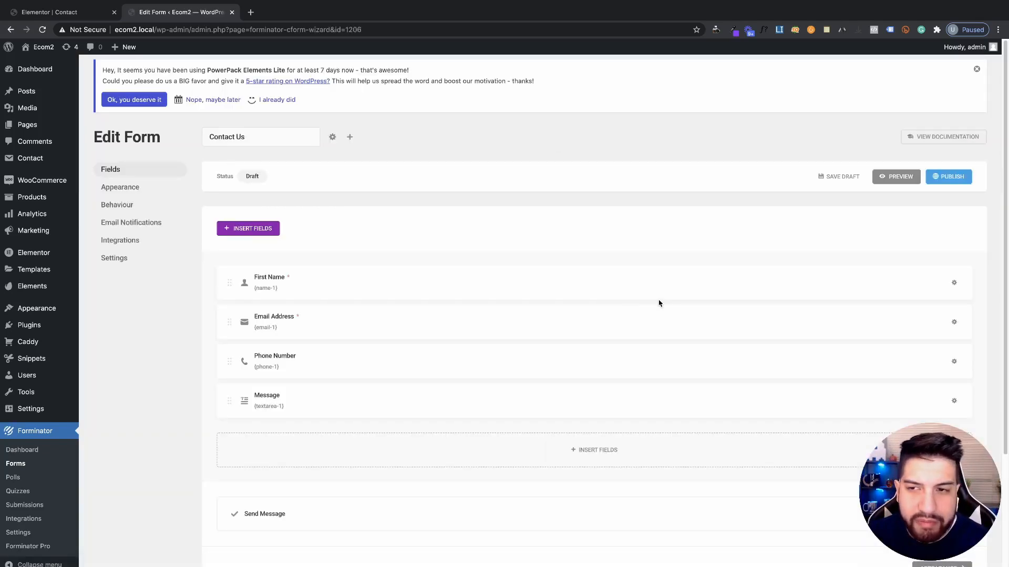
{"action": "scroll", "coordinate": [441, 315], "scroll_direction": "down", "scroll_amount": 3}
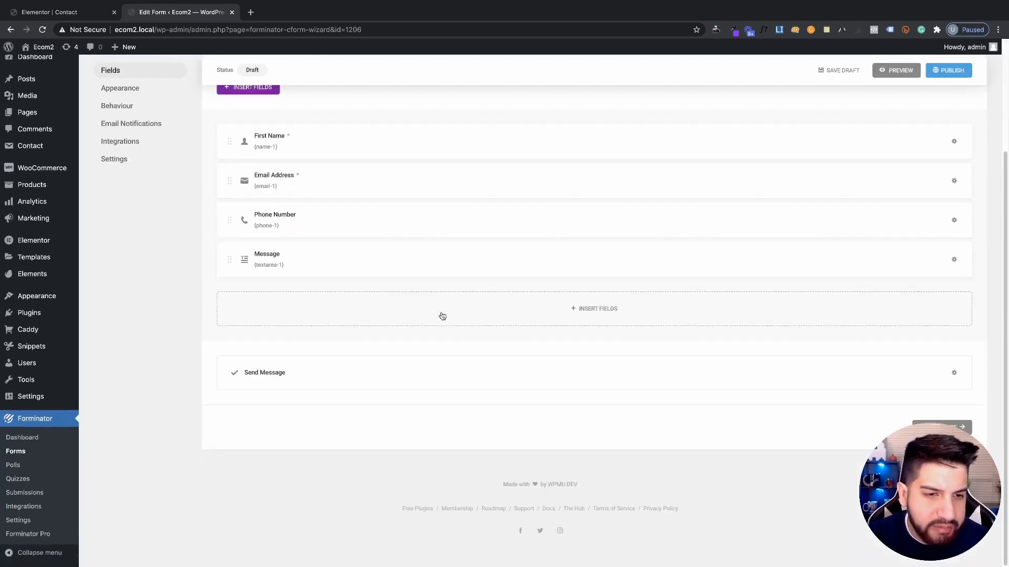
{"action": "scroll", "coordinate": [381, 299], "scroll_direction": "up", "scroll_amount": 3}
{"action": "scroll", "coordinate": [258, 280], "scroll_direction": "down", "scroll_amount": 2}
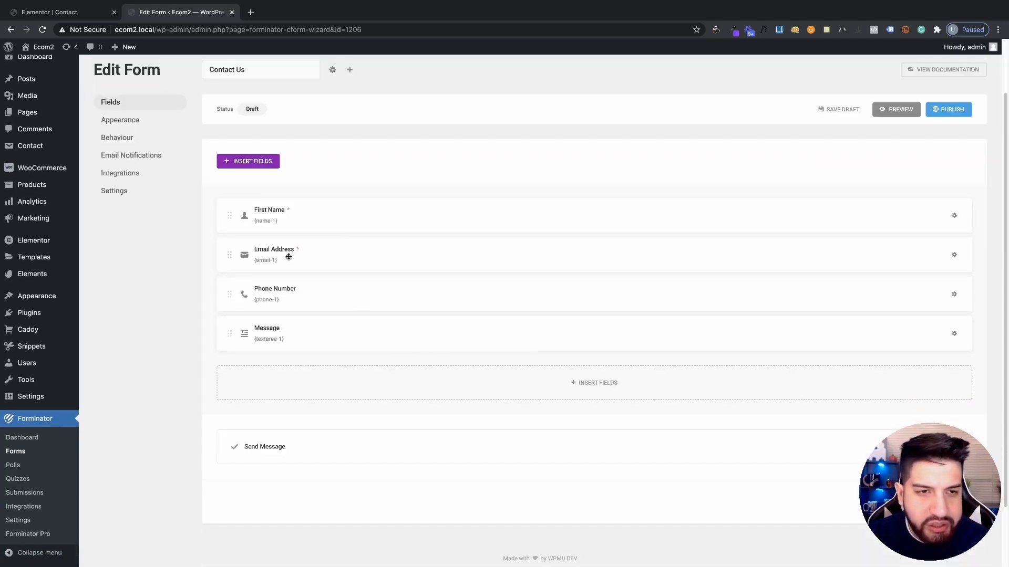
{"action": "scroll", "coordinate": [417, 322], "scroll_direction": "up", "scroll_amount": 2}
{"action": "scroll", "coordinate": [369, 265], "scroll_direction": "down", "scroll_amount": 2}
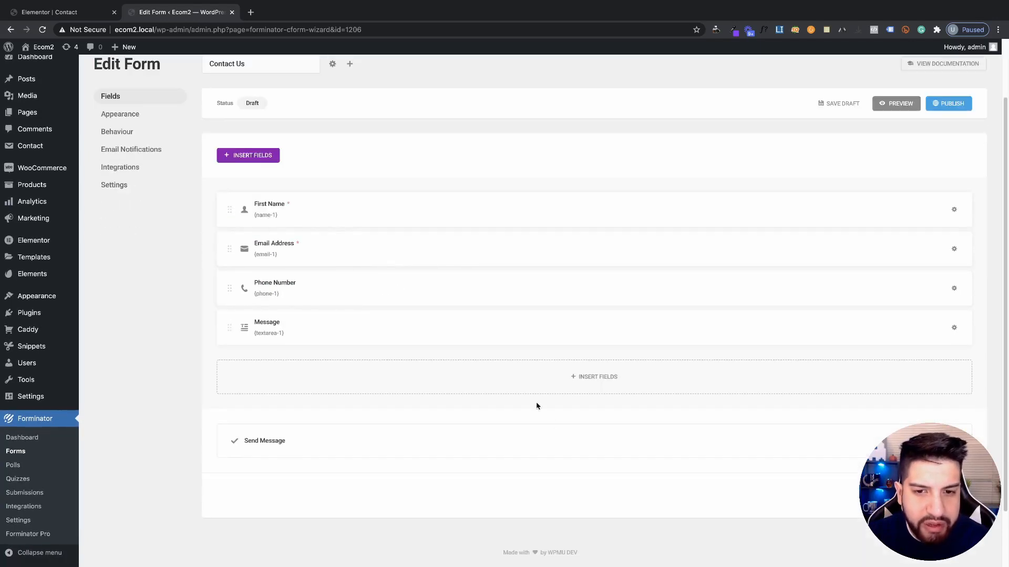
Insert a text Input field with label and placeholder both set to Company Name
{"action": "left_click", "coordinate": [606, 385]}
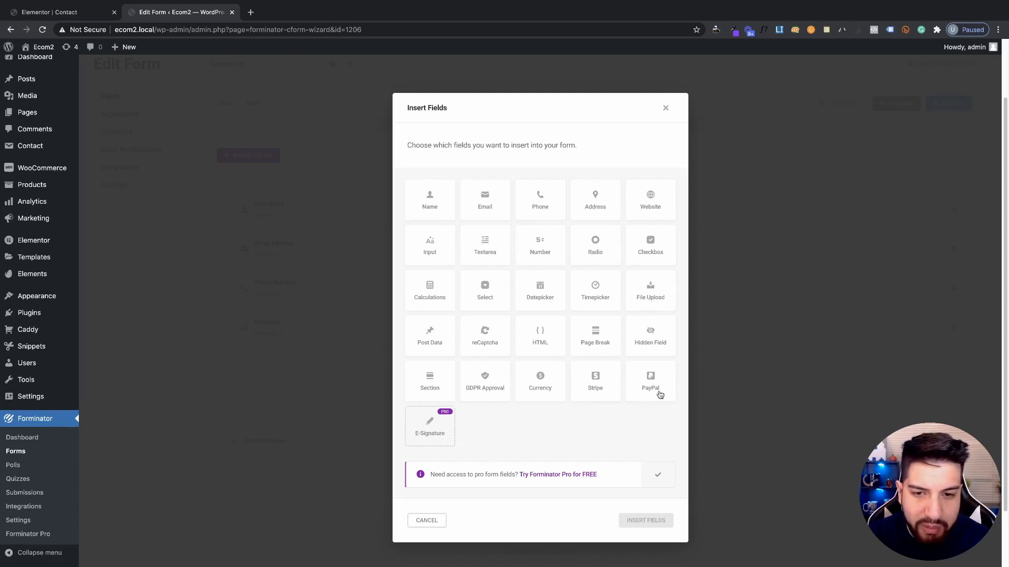
{"action": "left_click", "coordinate": [431, 242]}
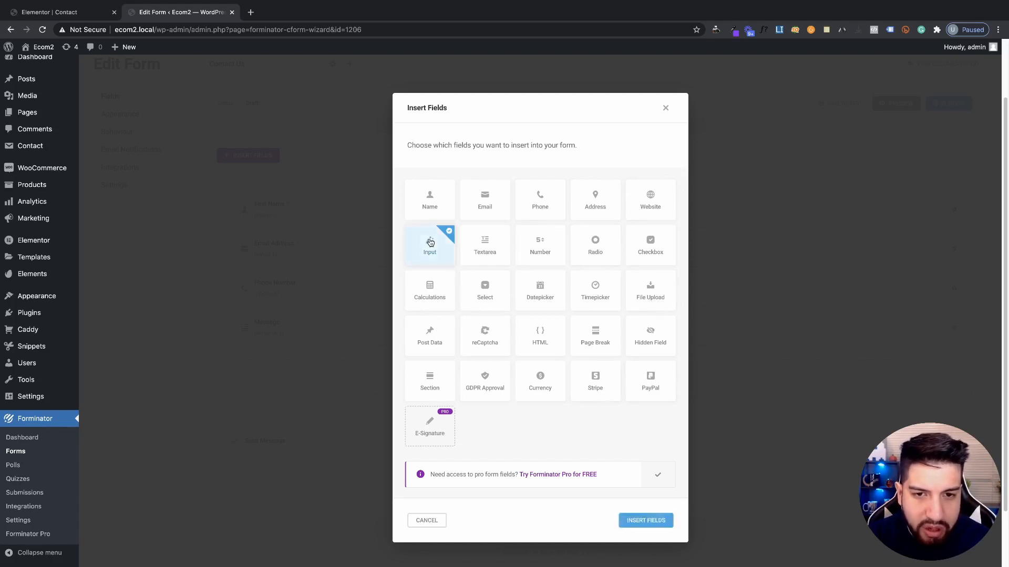
{"action": "left_click", "coordinate": [635, 519]}
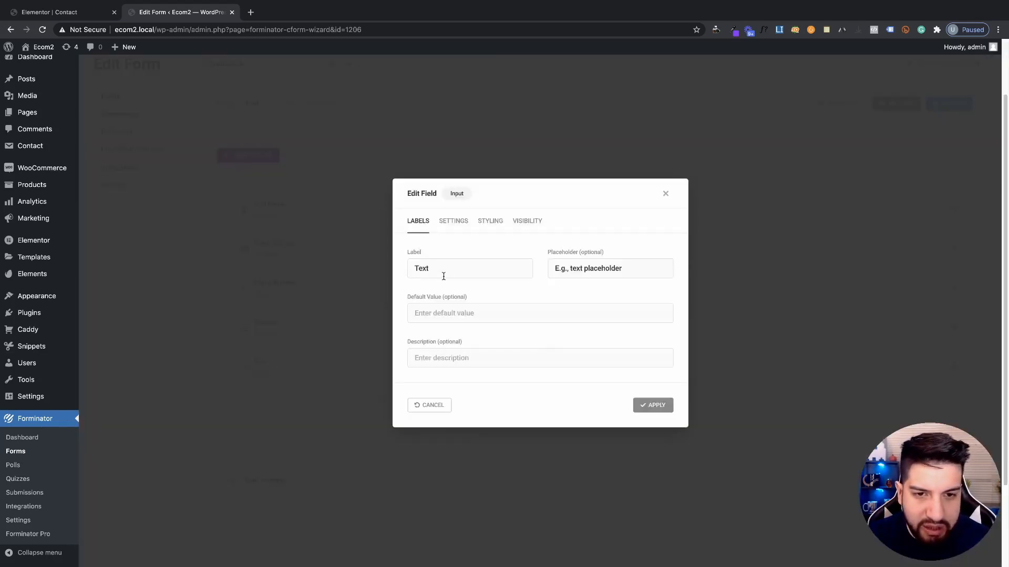
{"action": "left_click_drag", "start_coordinate": [443, 276], "coordinate": [379, 261]}
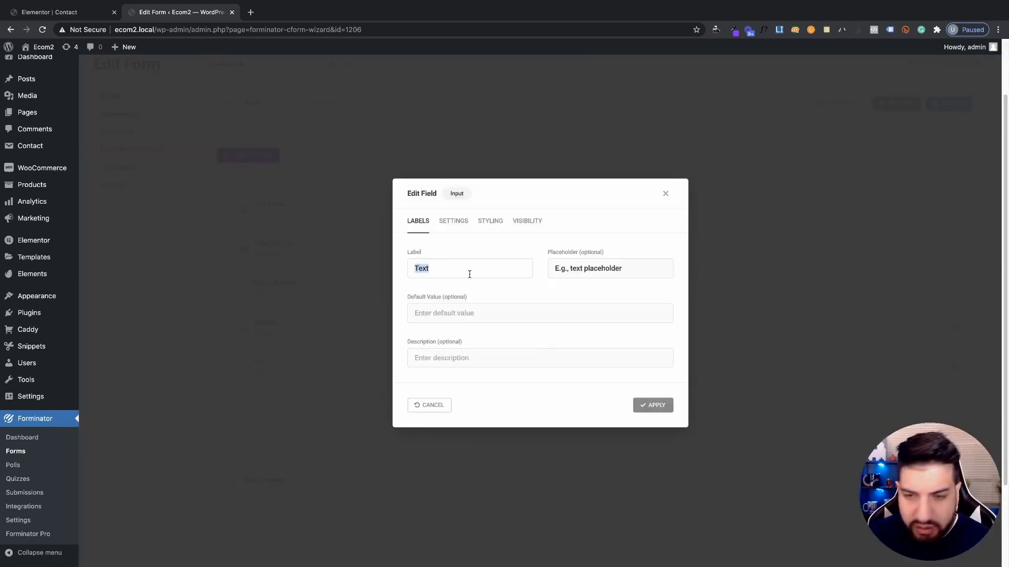
{"action": "key", "text": "BackSpace"}
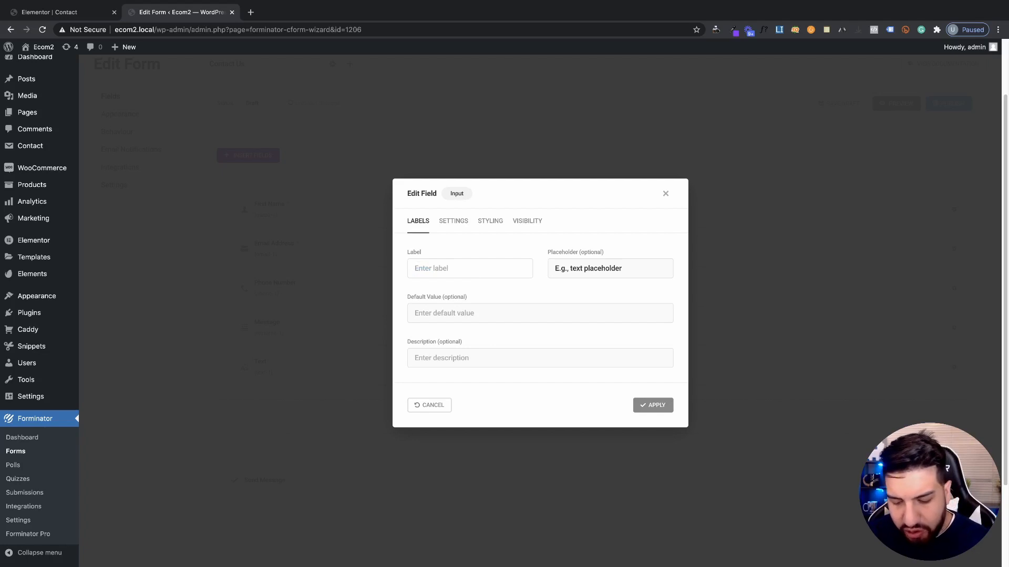
{"action": "type", "text": "Company Name"}
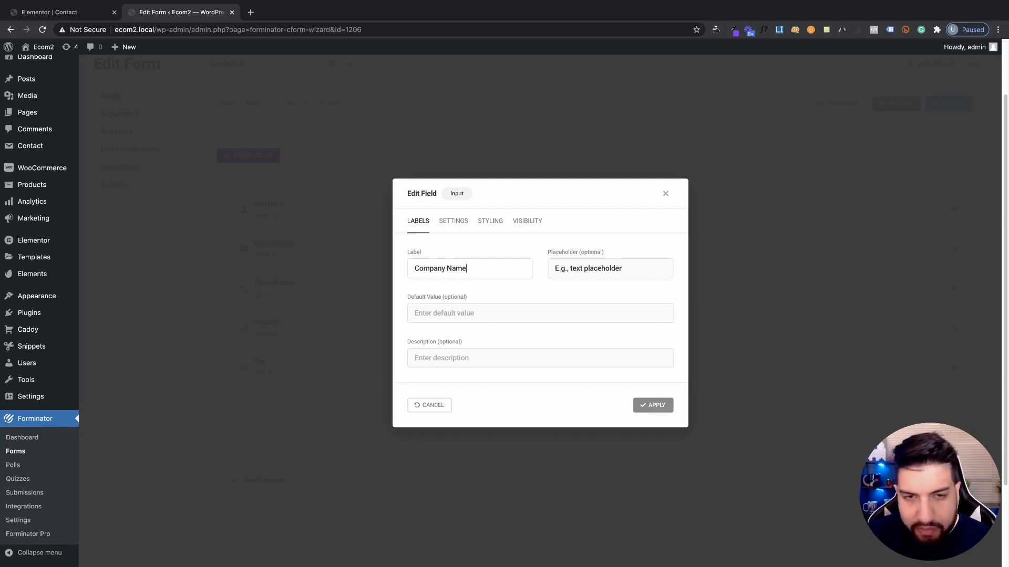
{"action": "triple_click", "coordinate": [453, 271]}
{"action": "key", "text": "ctrl+c"}
{"action": "left_click", "coordinate": [592, 269]}
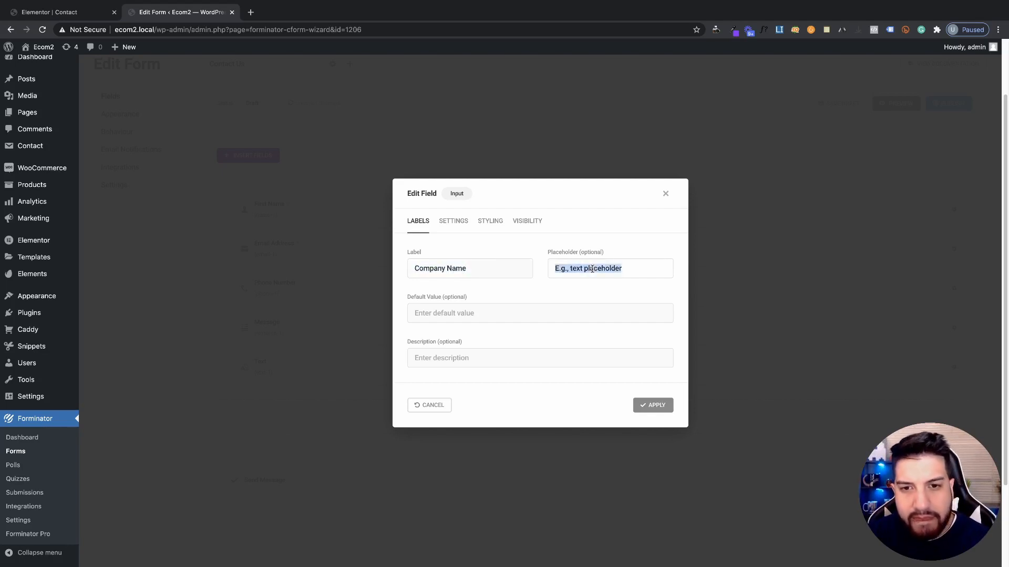
{"action": "key", "text": "ctrl+v"}
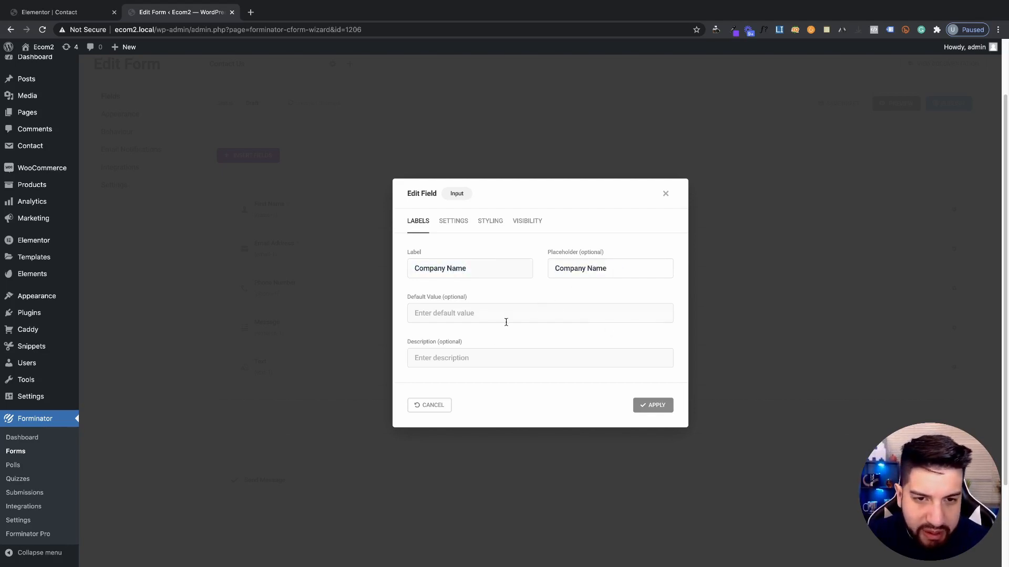
Leave the Company Name field optional, with its character limit settings unchanged
{"action": "left_click", "coordinate": [452, 223]}
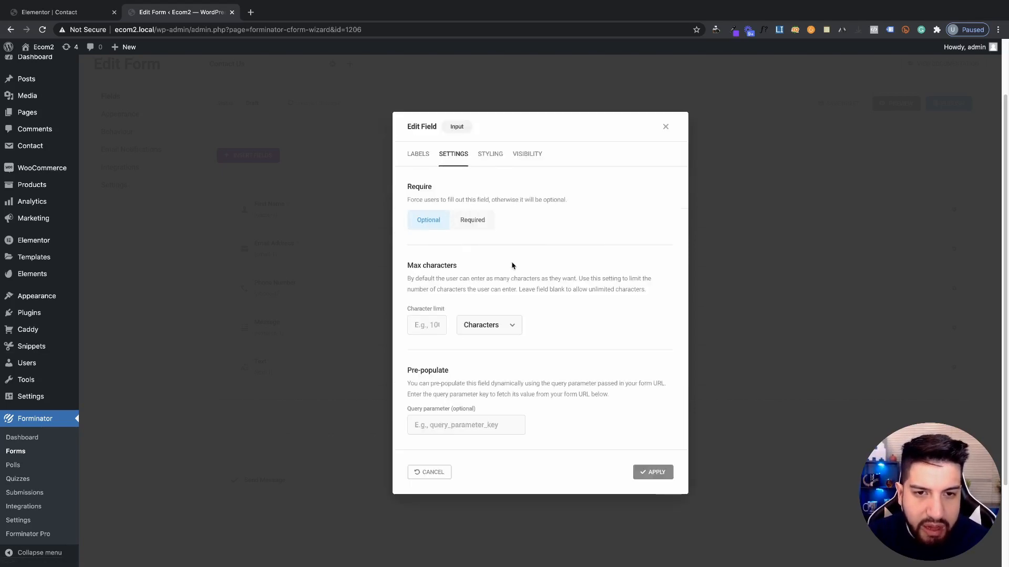
{"action": "left_click", "coordinate": [471, 220]}
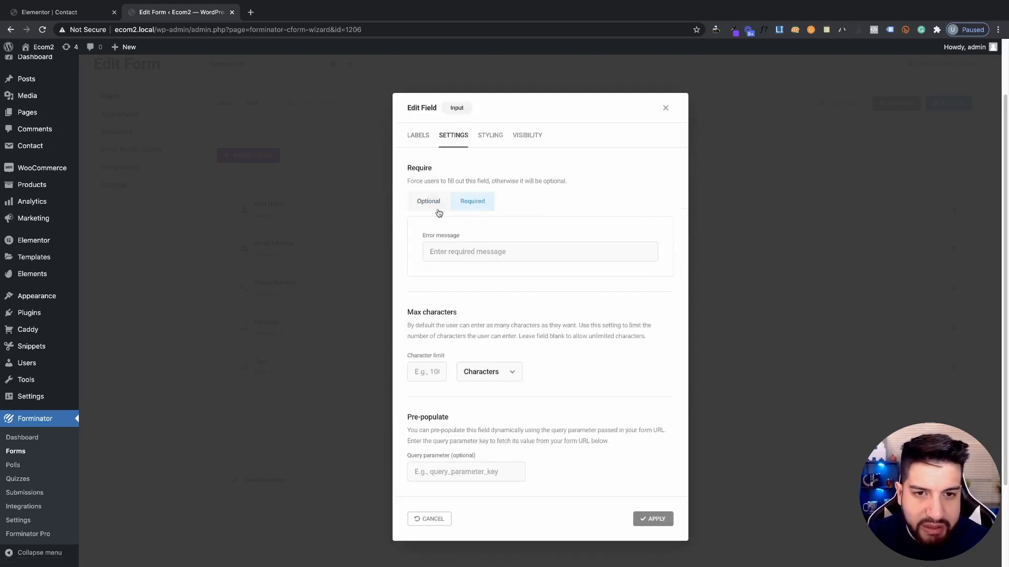
{"action": "left_click", "coordinate": [422, 209]}
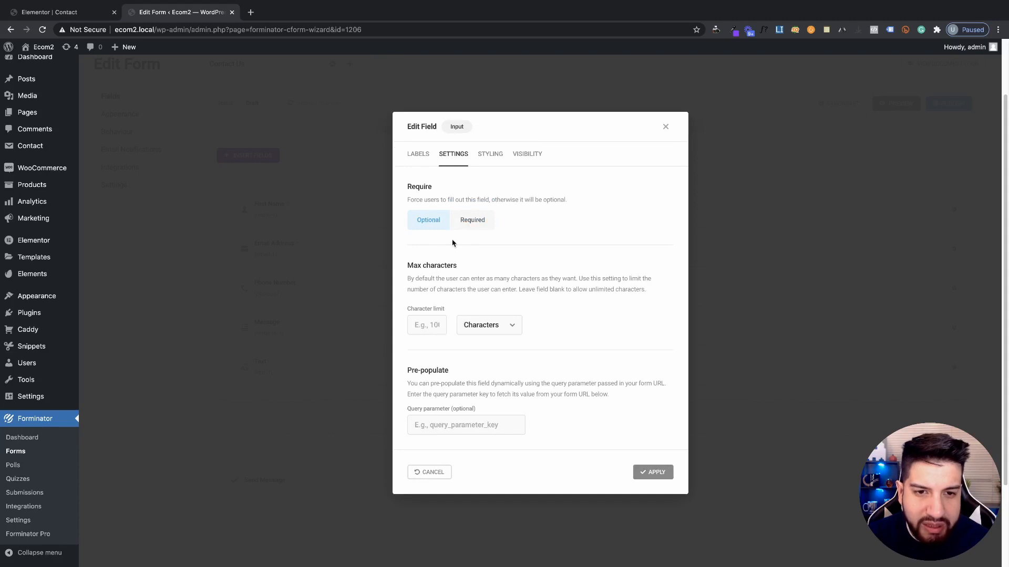
{"action": "scroll", "coordinate": [580, 371], "scroll_direction": "down", "scroll_amount": 1}
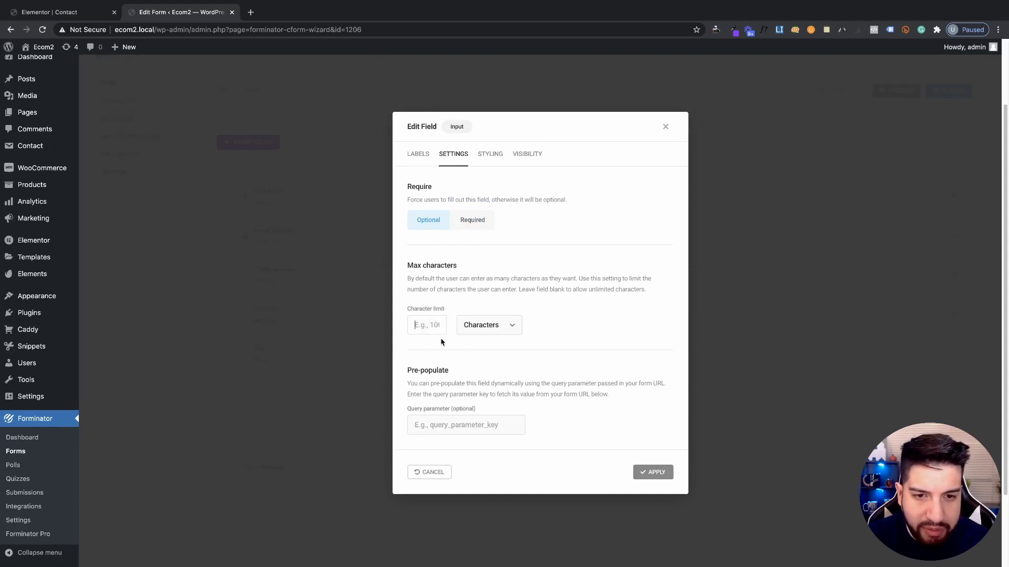
{"action": "left_click", "coordinate": [466, 328]}
{"action": "left_click", "coordinate": [552, 337]}
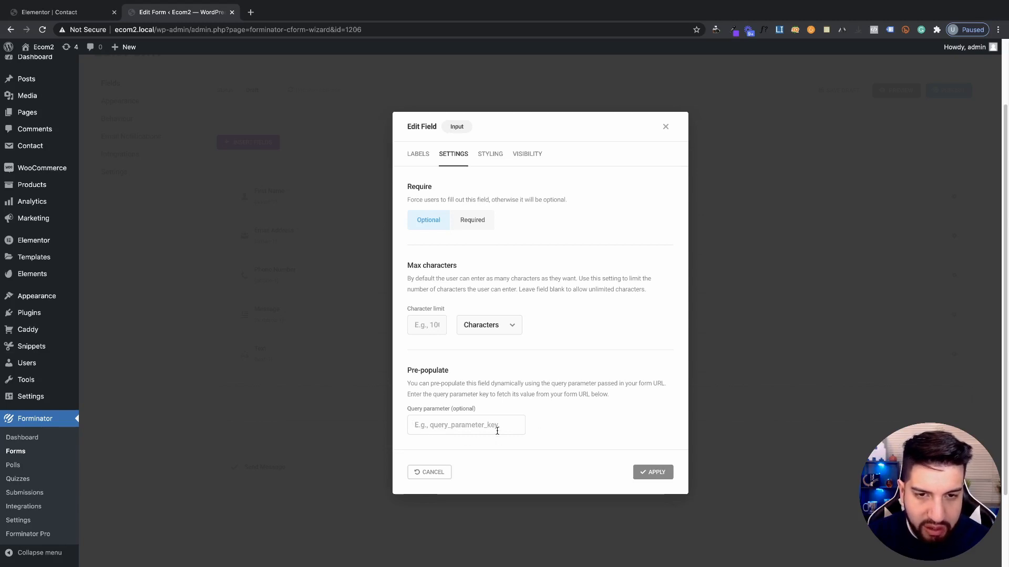
{"action": "scroll", "coordinate": [578, 436], "scroll_direction": "down", "scroll_amount": 1}
{"action": "scroll", "coordinate": [517, 424], "scroll_direction": "up", "scroll_amount": 3}
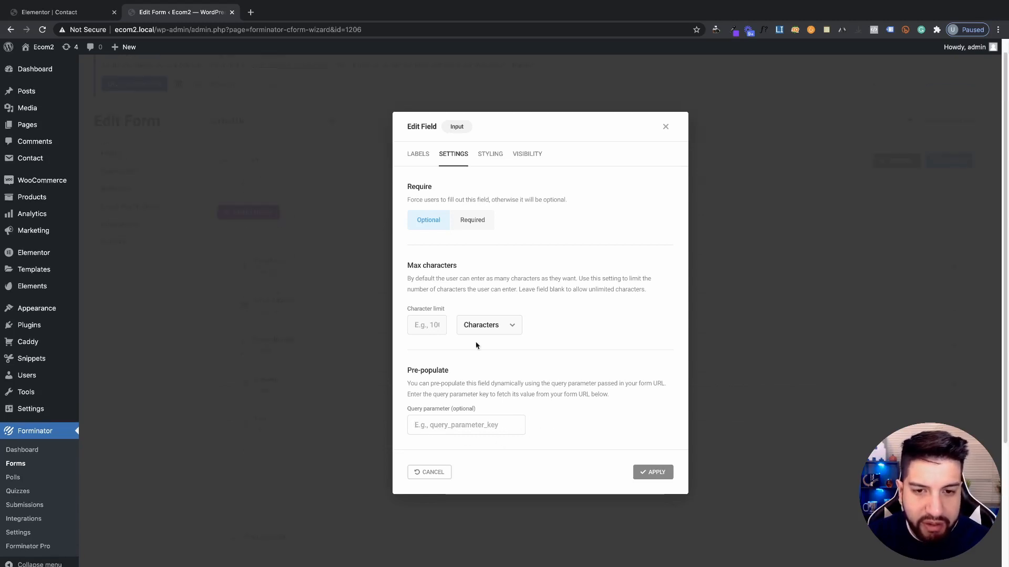
Review the field's CSS class and visibility options, removing a test rule, then apply the field
{"action": "left_click", "coordinate": [492, 156]}
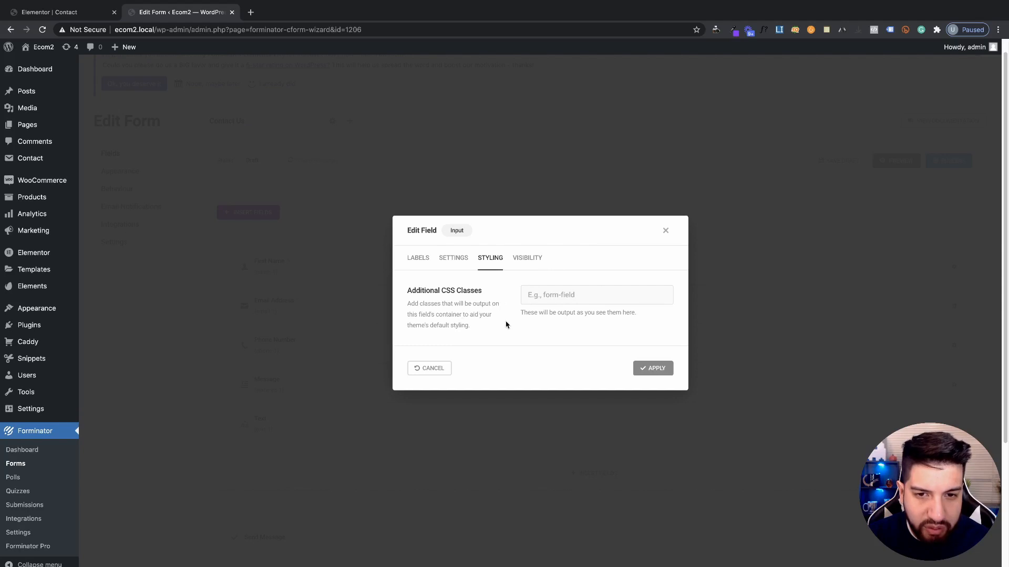
{"action": "left_click", "coordinate": [532, 263]}
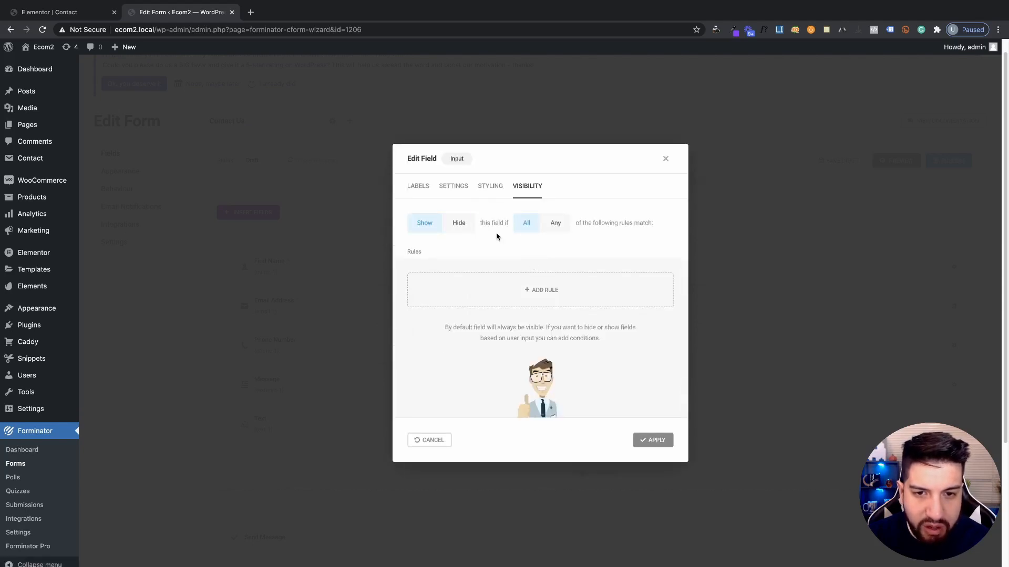
{"action": "left_click", "coordinate": [494, 195]}
{"action": "left_click", "coordinate": [523, 260]}
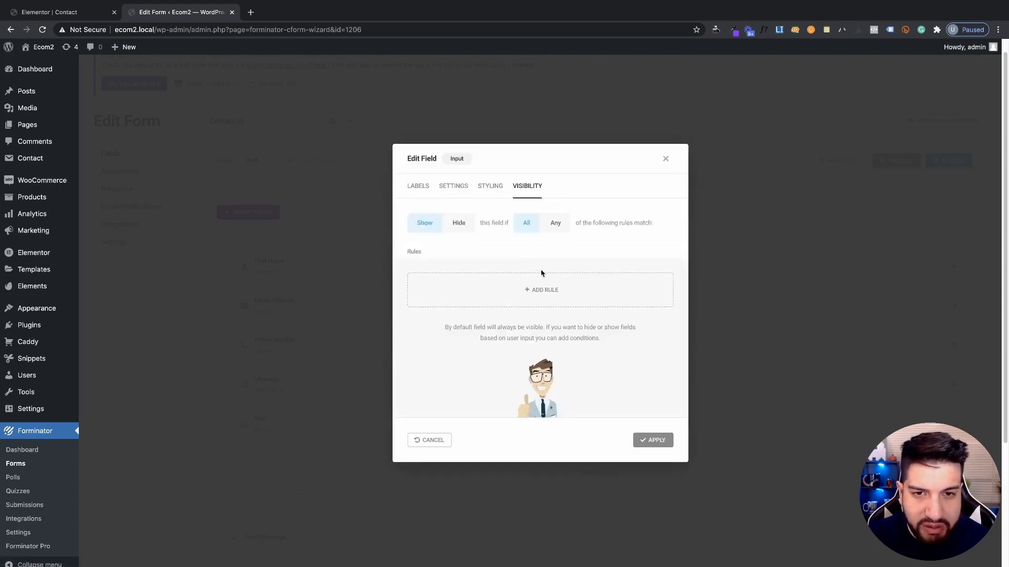
{"action": "left_click", "coordinate": [527, 300]}
{"action": "left_click", "coordinate": [473, 322]}
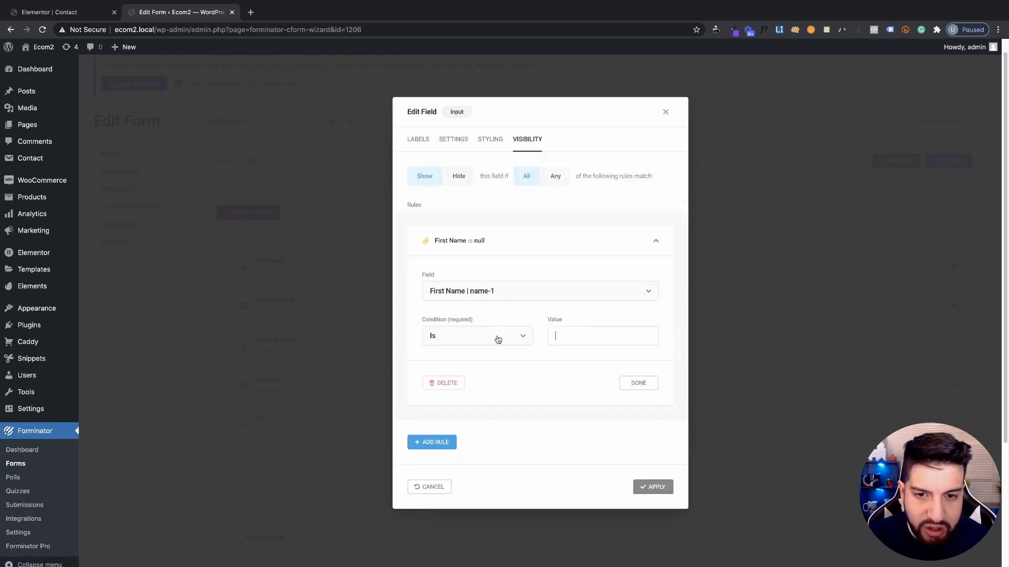
{"action": "left_click", "coordinate": [479, 290]}
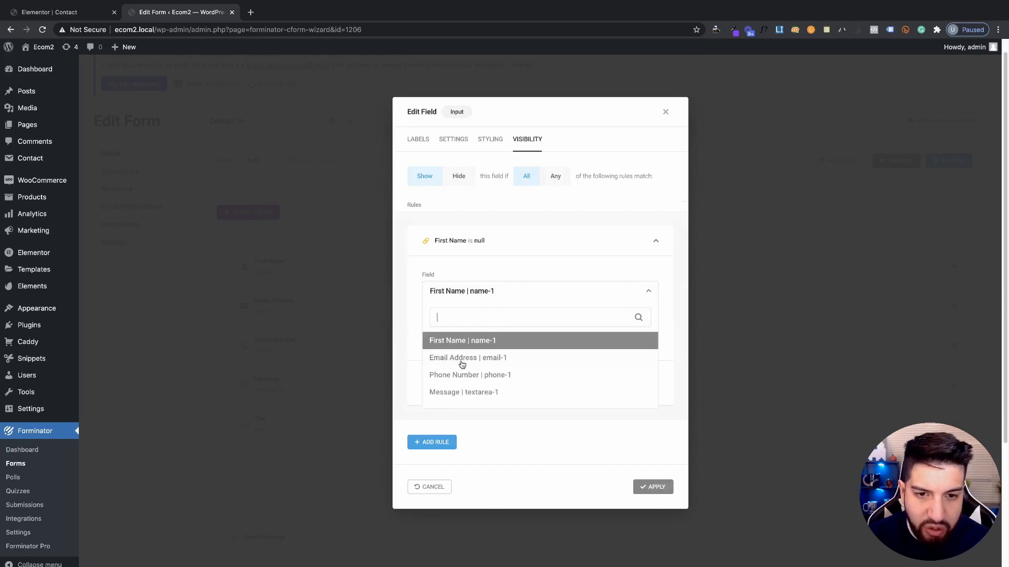
{"action": "left_click", "coordinate": [418, 352]}
{"action": "left_click", "coordinate": [445, 383]}
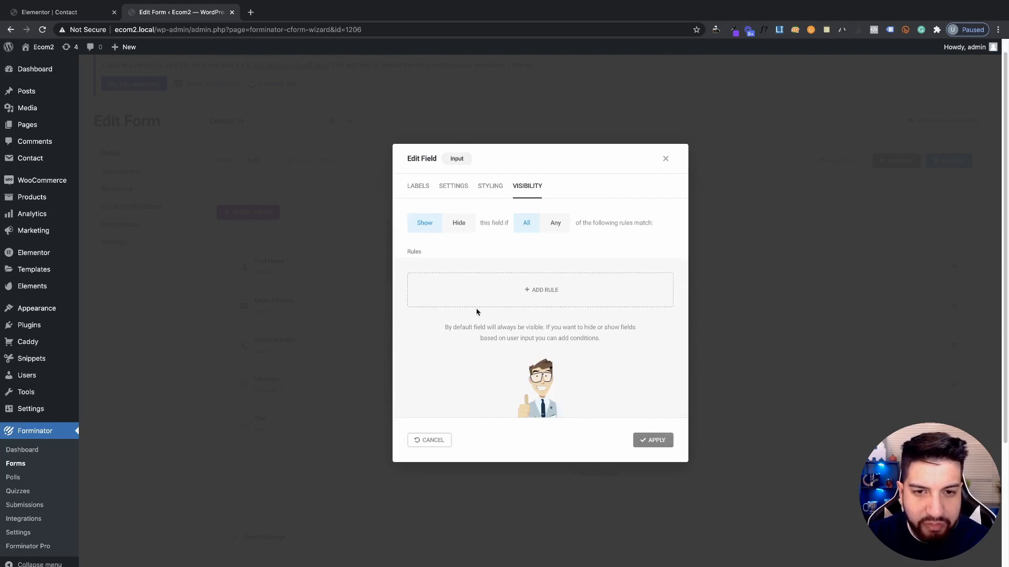
{"action": "left_click", "coordinate": [648, 440]}
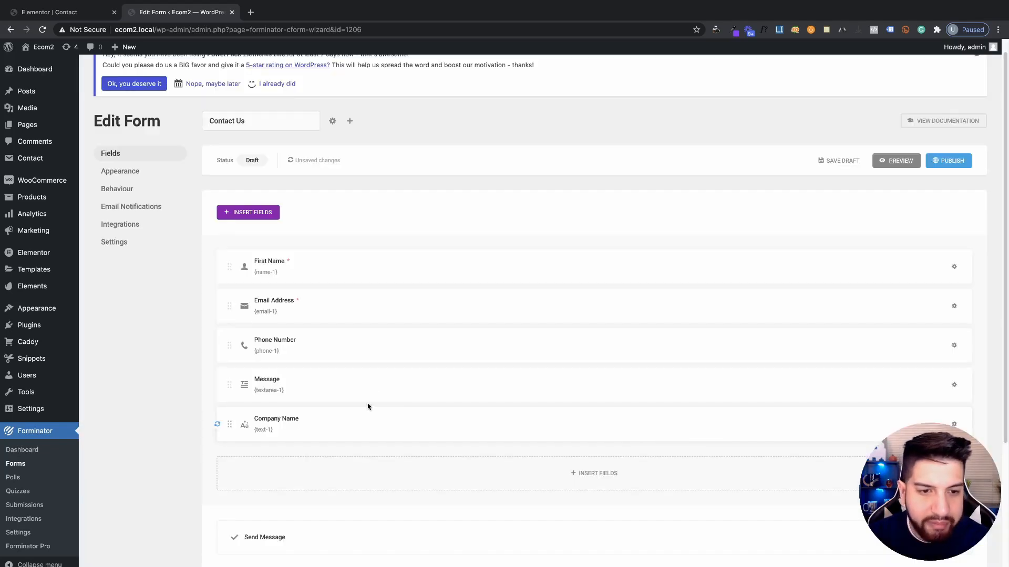
Publish the Contact Us form, then pair Company Name with First Name and Phone Number with Email Address
{"action": "left_click", "coordinate": [949, 160]}
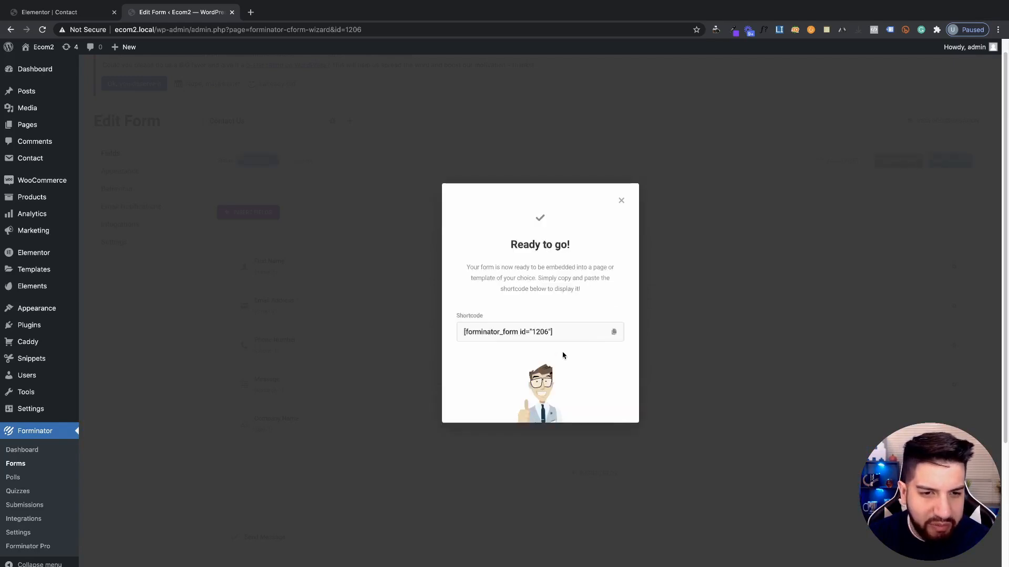
{"action": "left_click", "coordinate": [623, 201]}
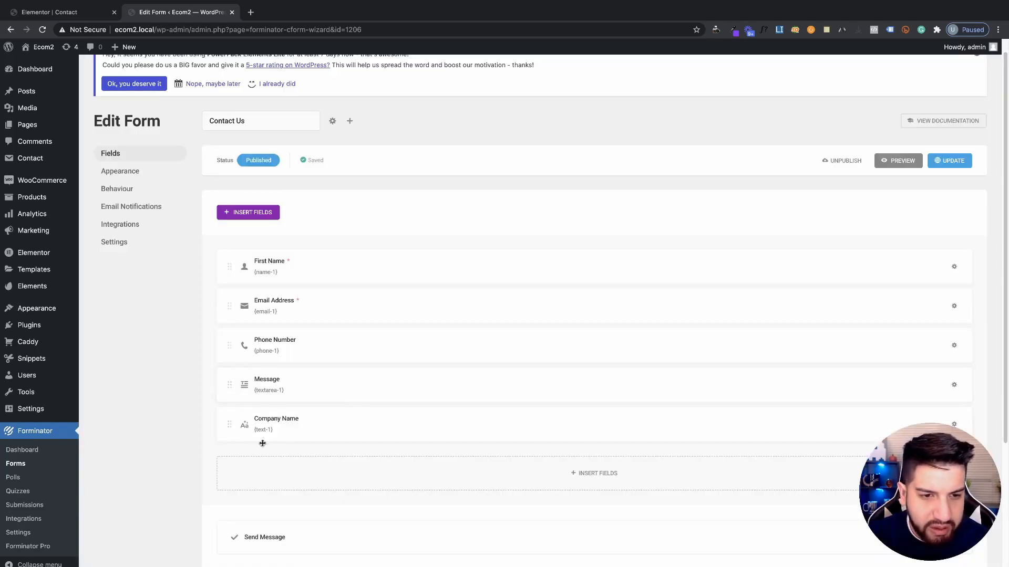
{"action": "left_click_drag", "start_coordinate": [231, 414], "coordinate": [636, 272]}
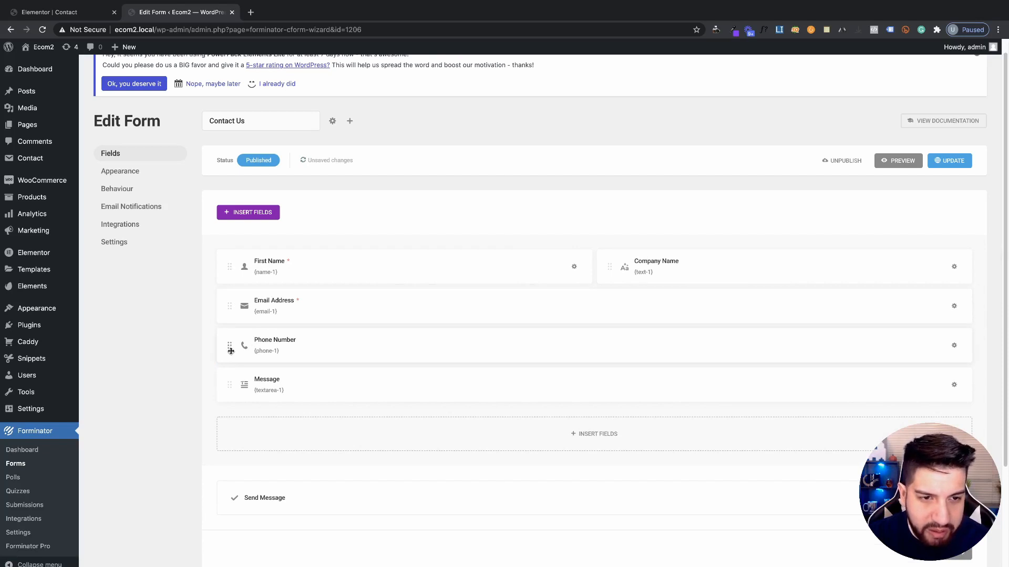
{"action": "left_click_drag", "start_coordinate": [231, 351], "coordinate": [661, 310]}
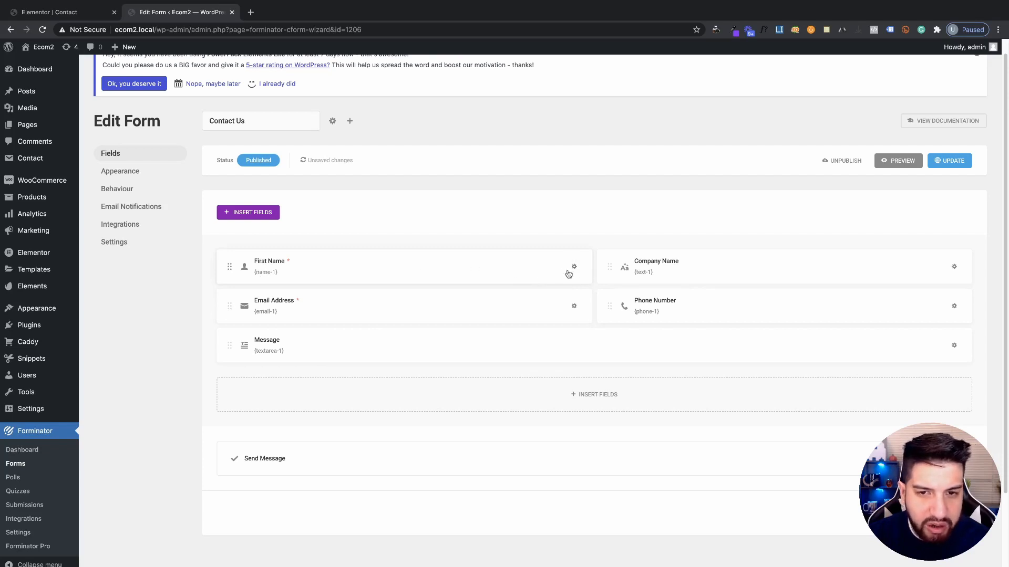
Open the First Name field's settings, keeping its placeholder as E.g., John
{"action": "left_click", "coordinate": [575, 268]}
{"action": "left_click", "coordinate": [555, 293]}
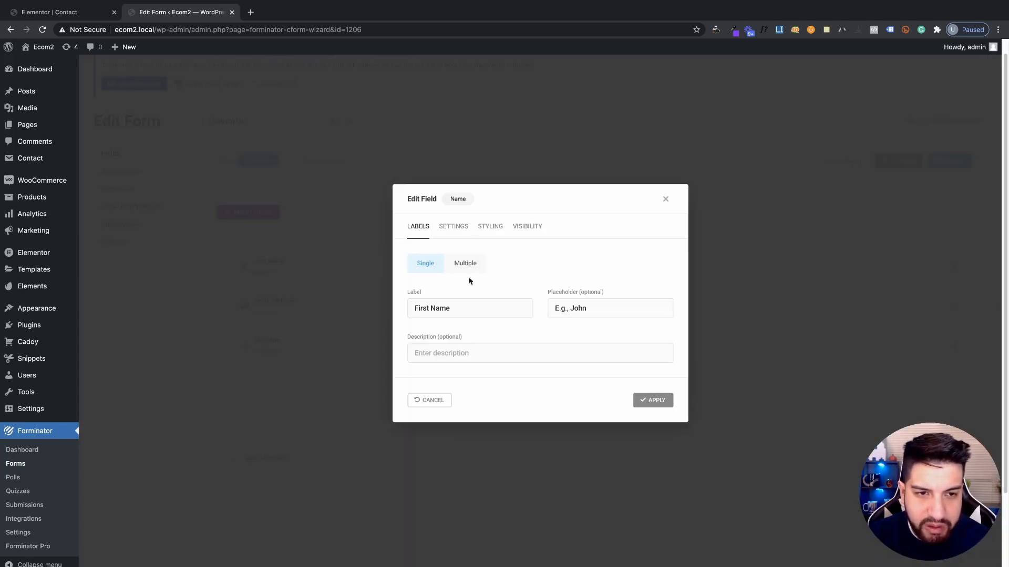
{"action": "left_click", "coordinate": [800, 368]}
{"action": "left_click", "coordinate": [273, 271]}
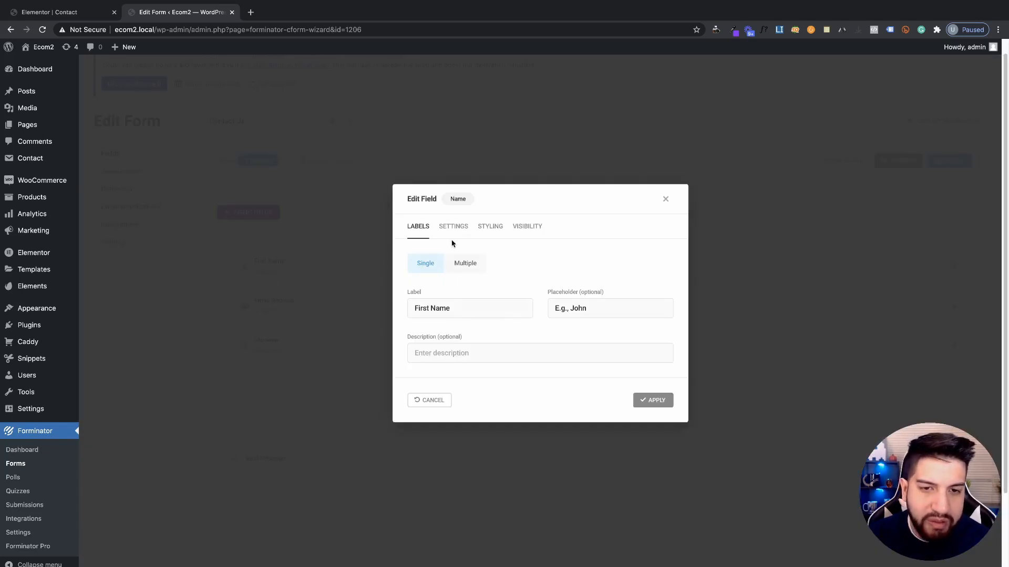
{"action": "key", "text": "Tab"}
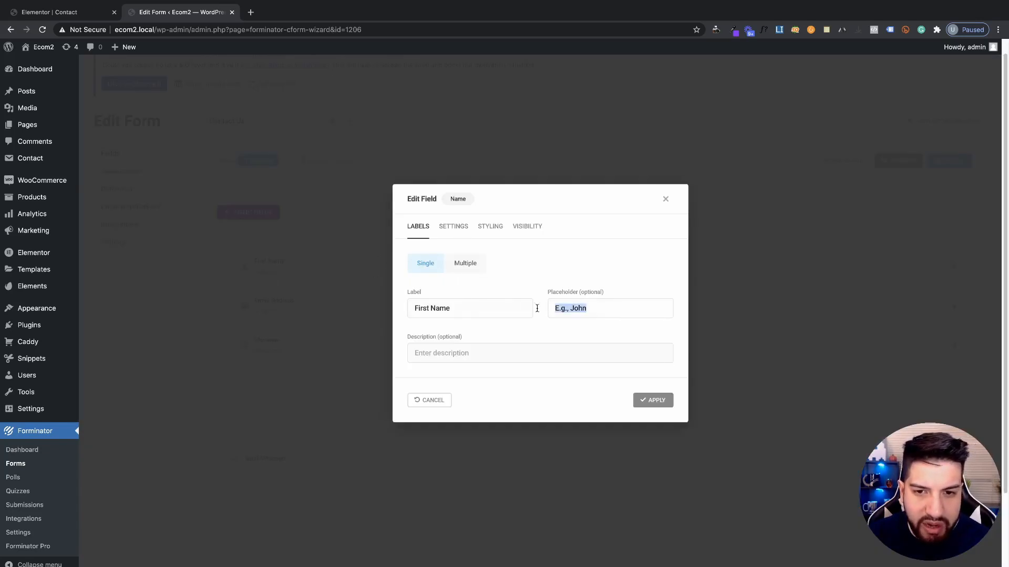
{"action": "key", "text": "shift+Tab"}
{"action": "key", "text": "ctrl+c"}
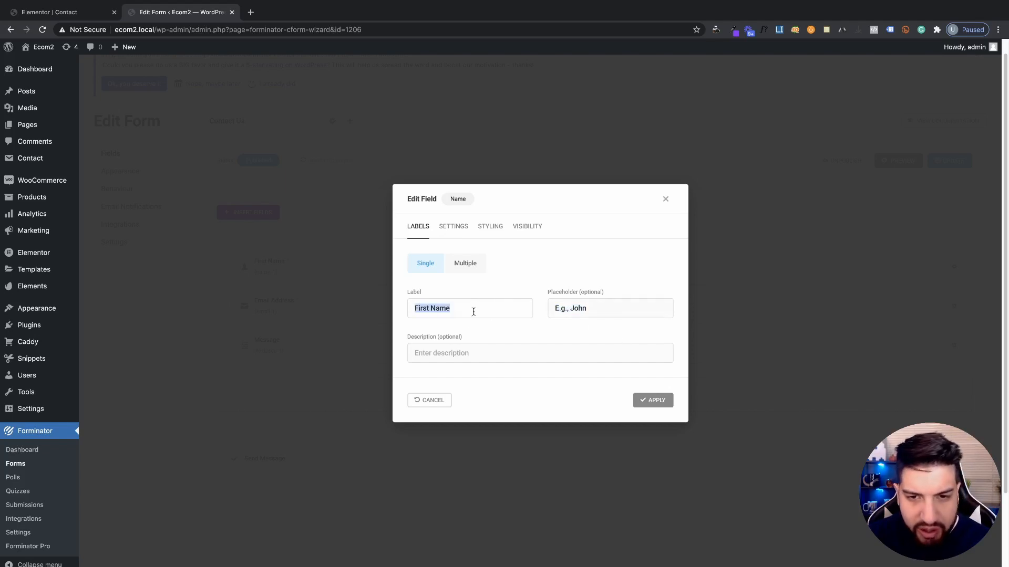
{"action": "key", "text": "Tab"}
{"action": "key", "text": "ctrl+v"}
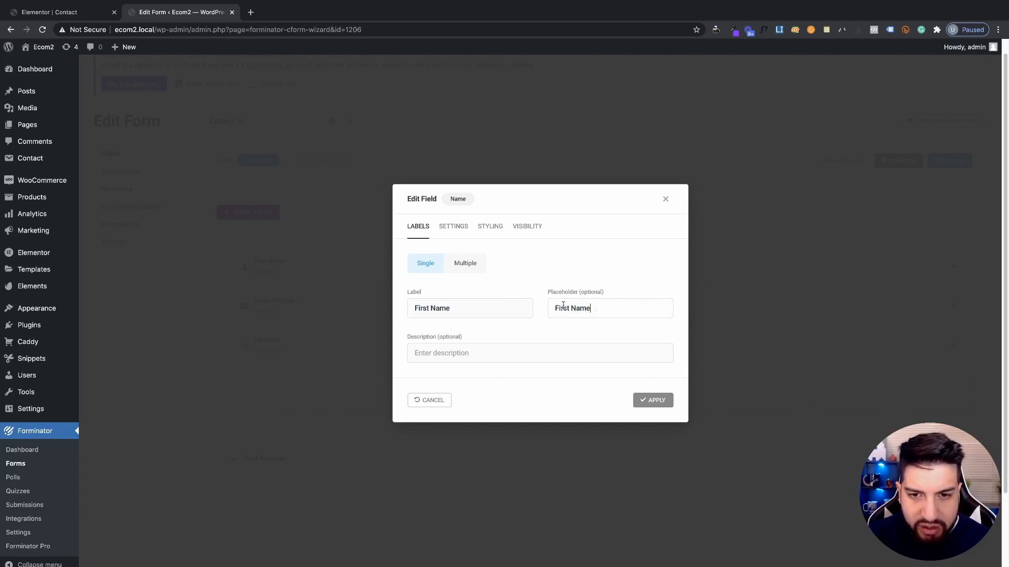
{"action": "key", "text": "ctrl+z"}
{"action": "key", "text": "Tab"}
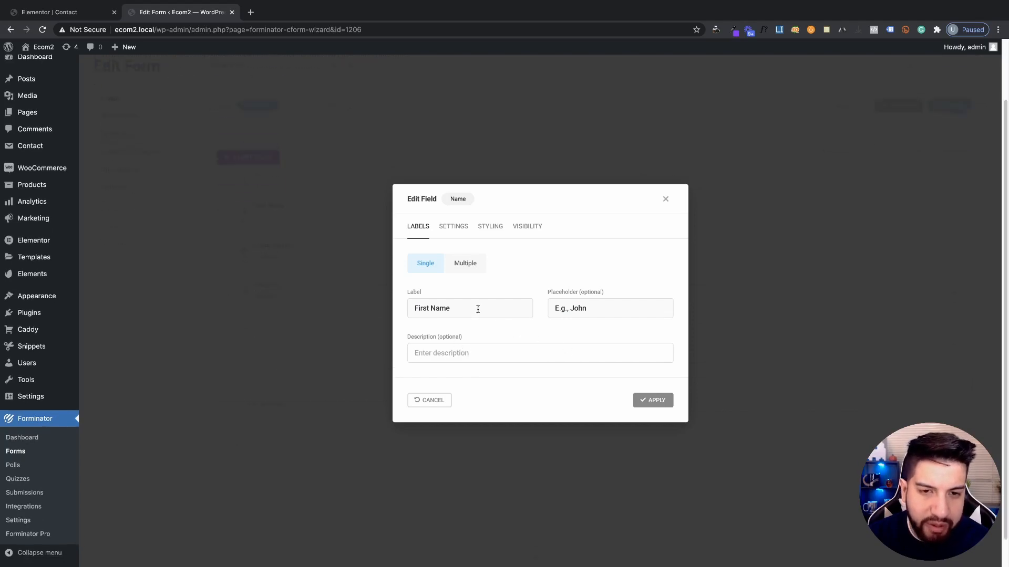
Review the Name field's requirement, CSS class and visibility settings, then close it
{"action": "left_click", "coordinate": [455, 227]}
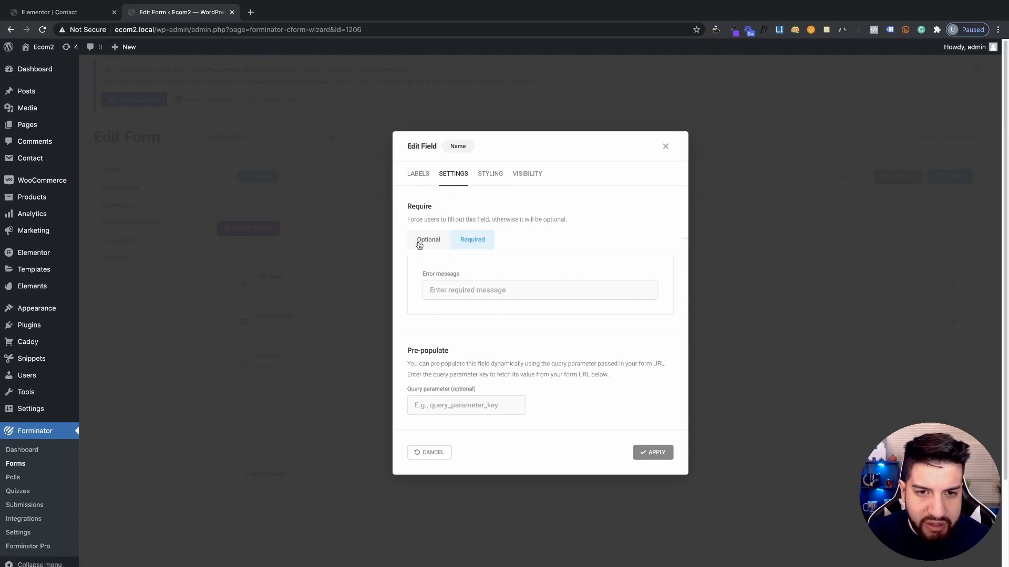
{"action": "left_click", "coordinate": [490, 175]}
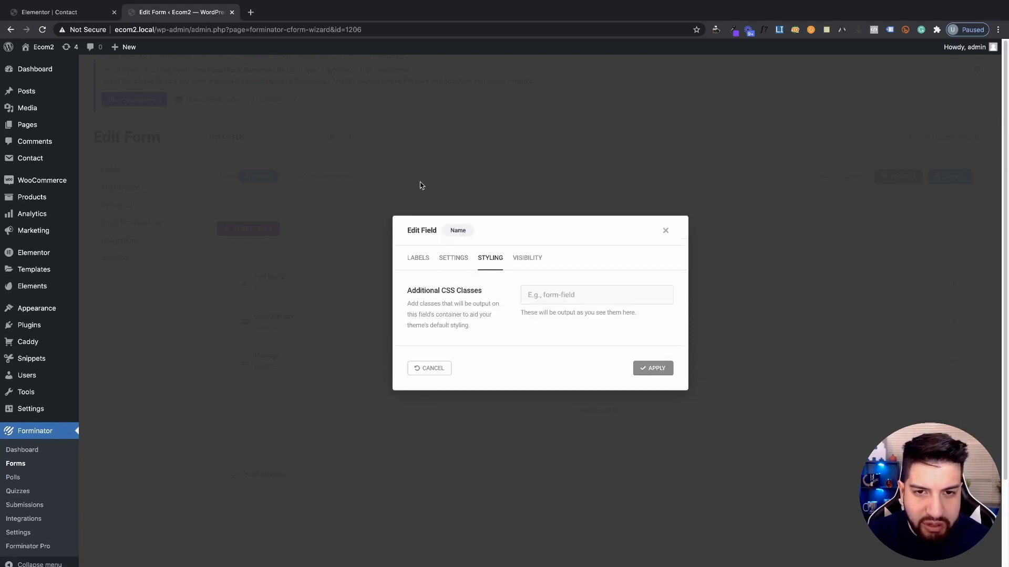
{"action": "left_click", "coordinate": [527, 266]}
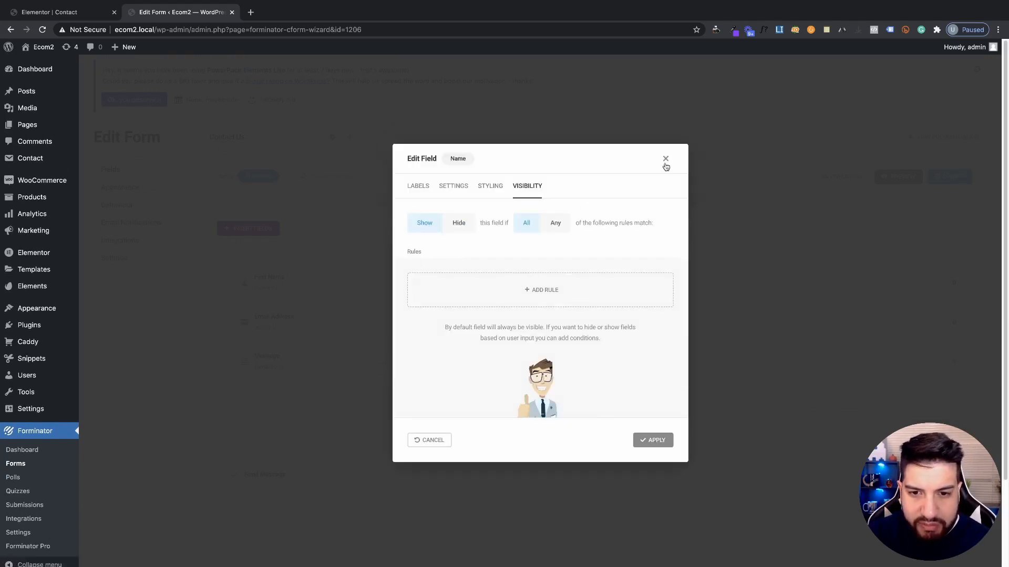
{"action": "left_click", "coordinate": [666, 159]}
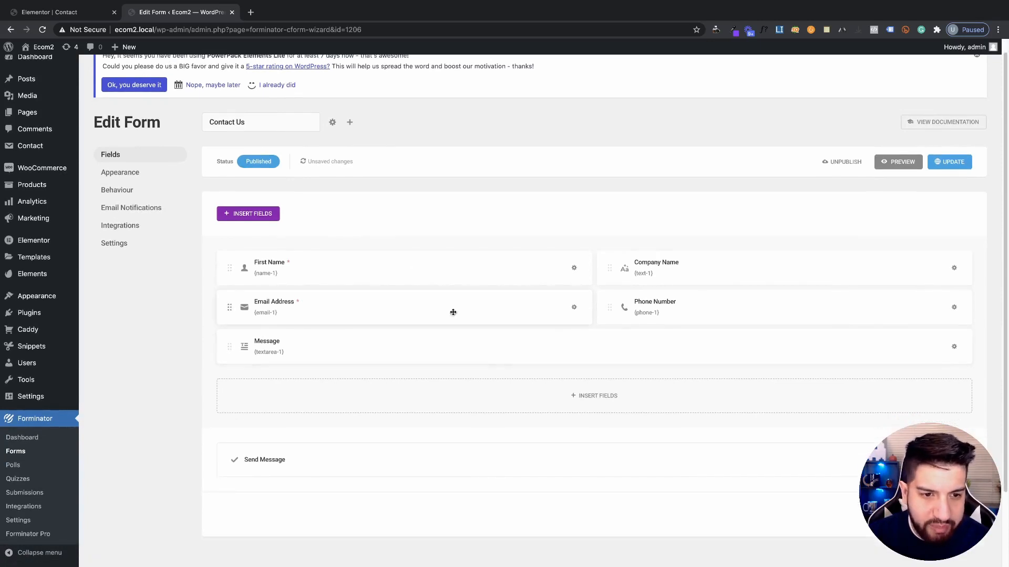
Review the Send Message button's visibility, CSS class, text and error message, then apply unchanged
{"action": "scroll", "coordinate": [453, 312], "scroll_direction": "down", "scroll_amount": 2}
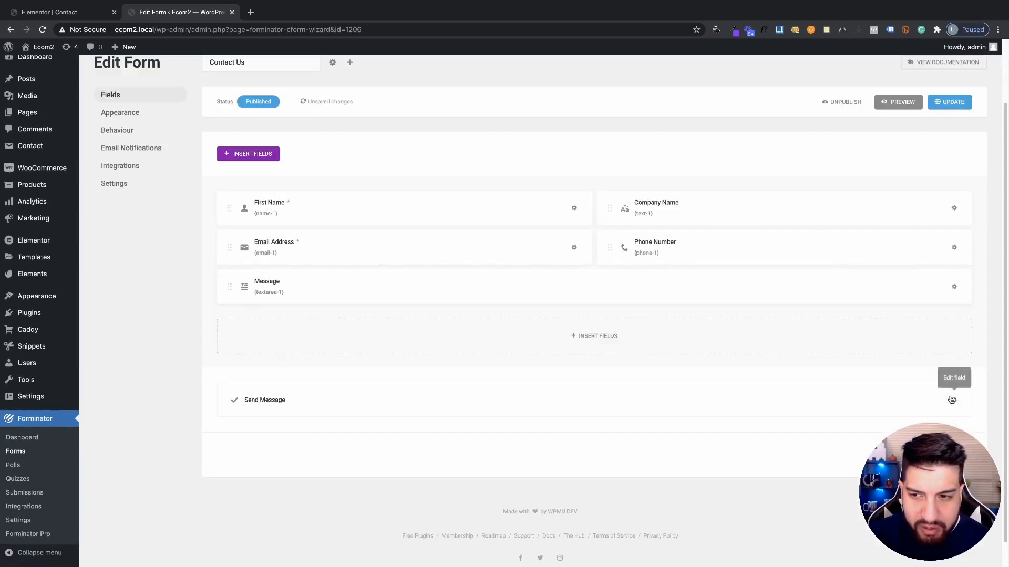
{"action": "left_click", "coordinate": [952, 401]}
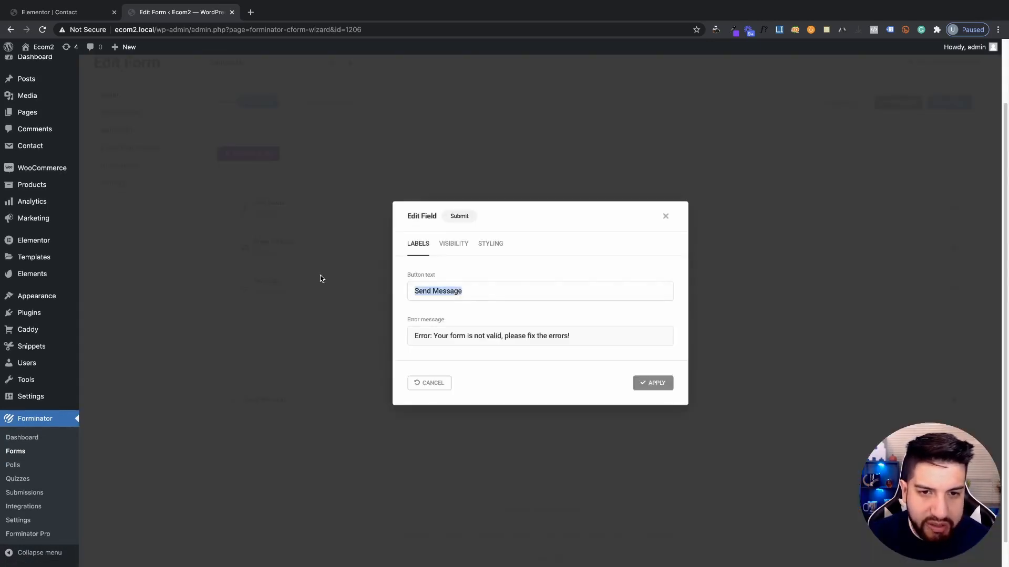
{"action": "left_click", "coordinate": [450, 246]}
{"action": "left_click", "coordinate": [490, 195]}
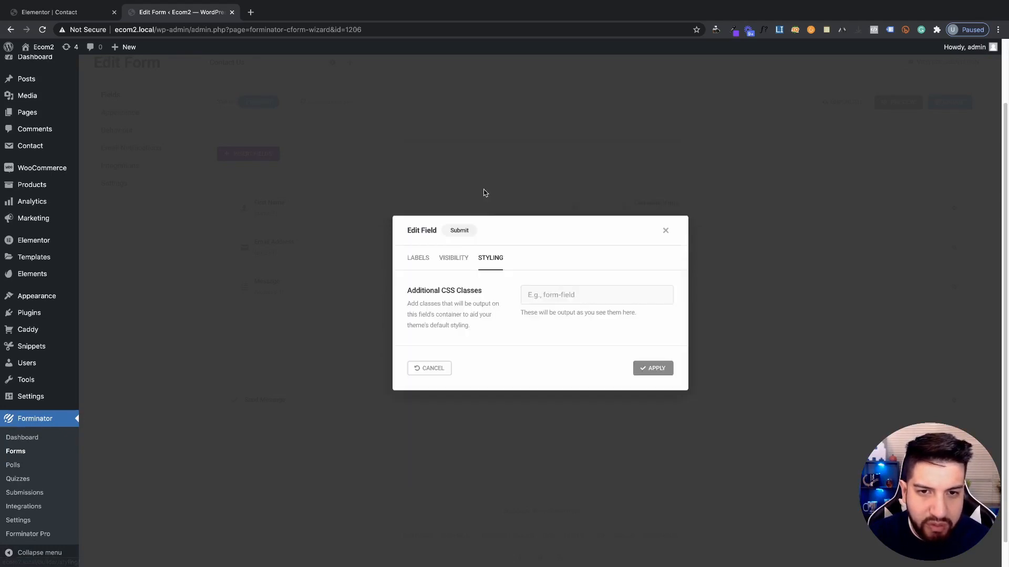
{"action": "left_click", "coordinate": [418, 256]}
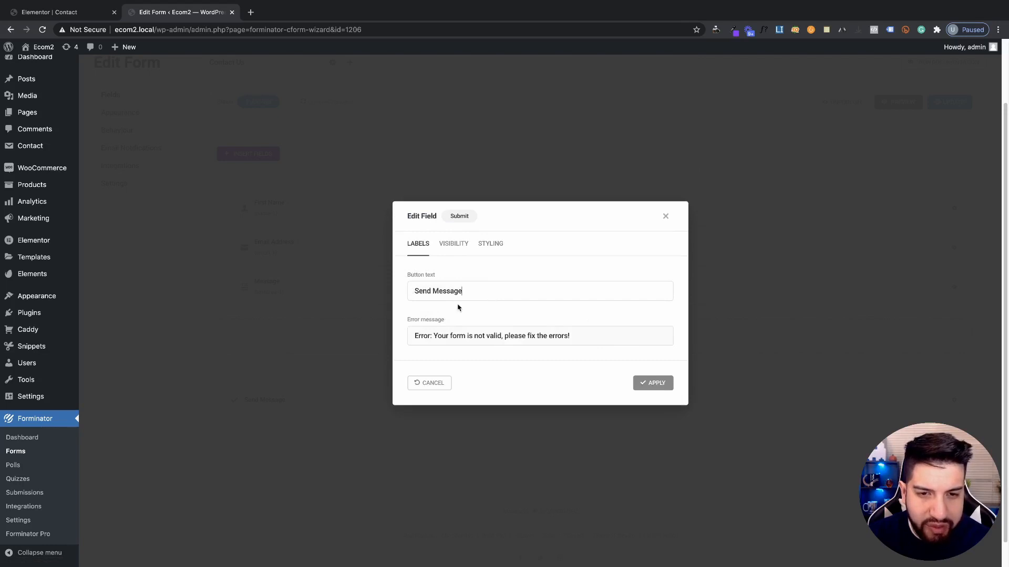
{"action": "left_click_drag", "start_coordinate": [490, 288], "coordinate": [370, 286]}
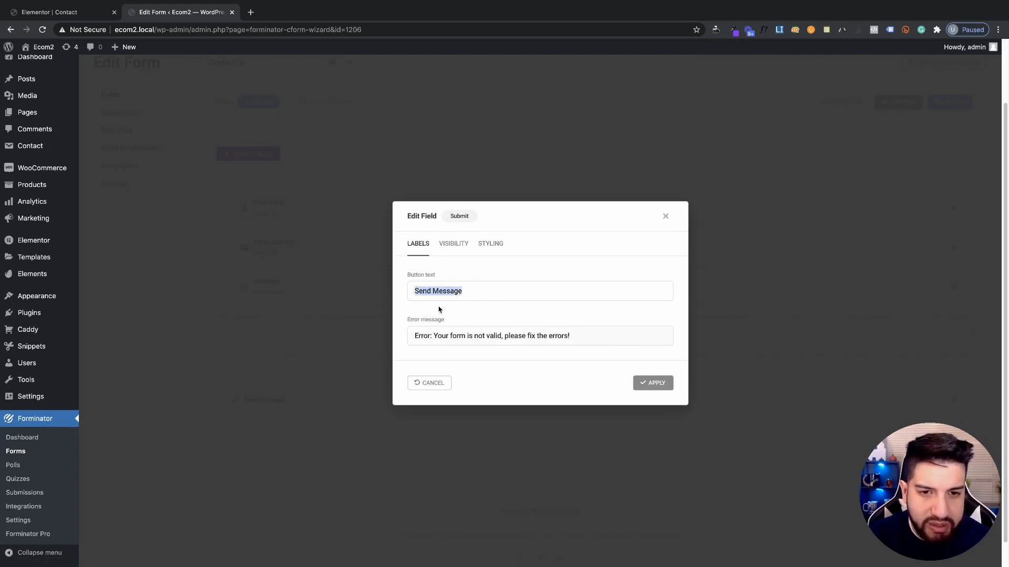
{"action": "left_click_drag", "start_coordinate": [536, 293], "coordinate": [353, 284]}
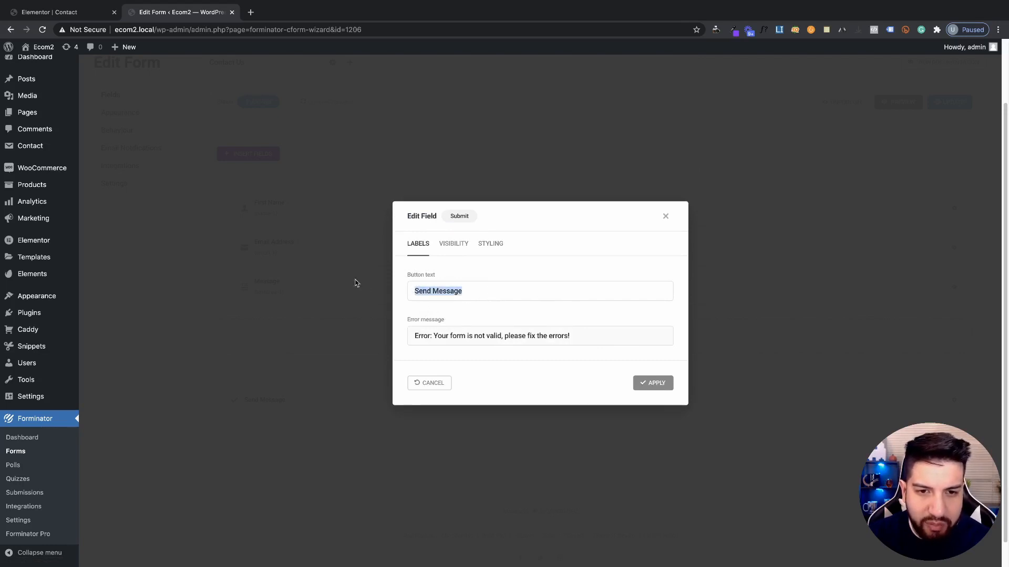
{"action": "left_click", "coordinate": [495, 357]}
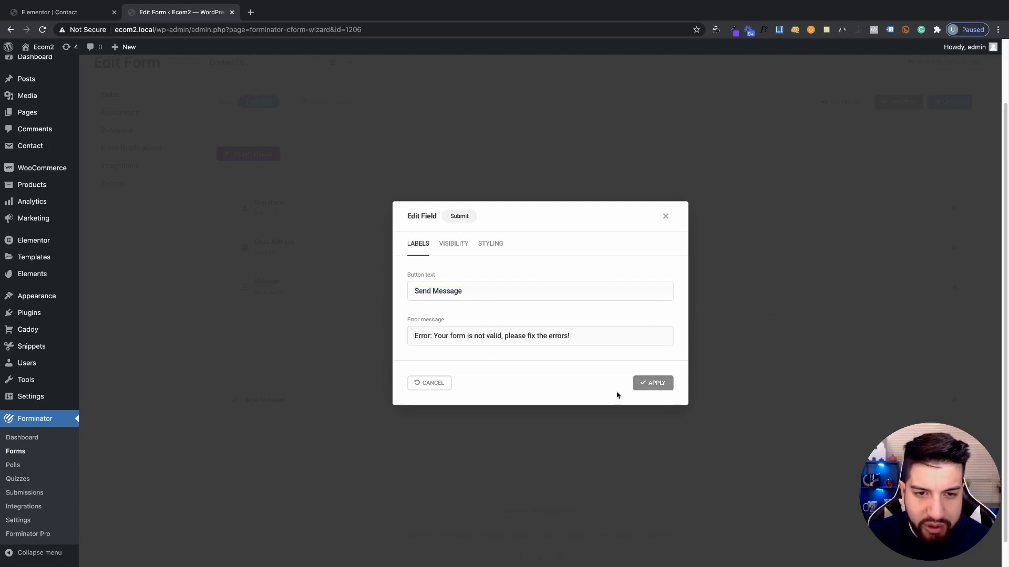
{"action": "left_click_drag", "start_coordinate": [413, 336], "coordinate": [571, 336]}
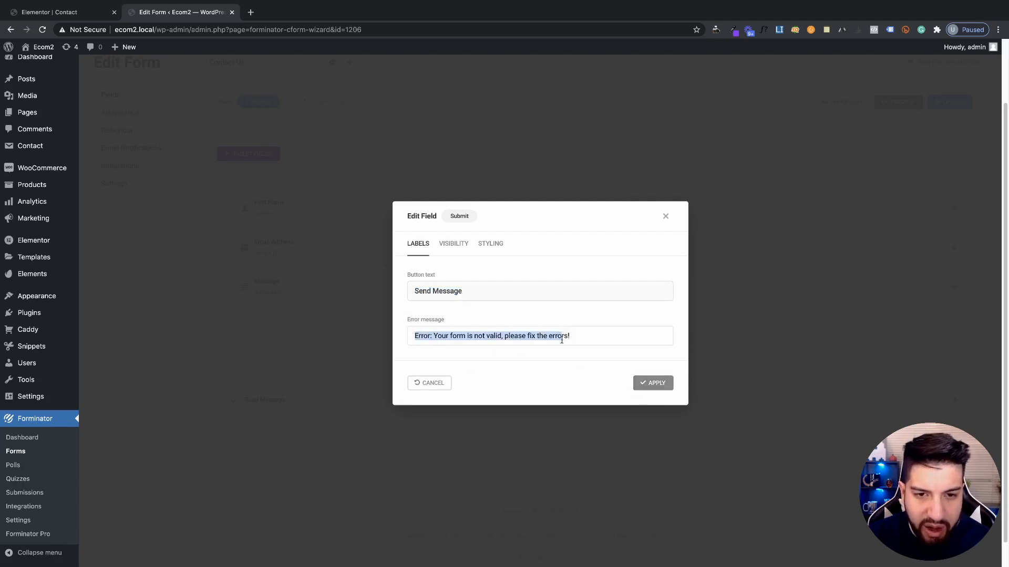
{"action": "left_click", "coordinate": [652, 383]}
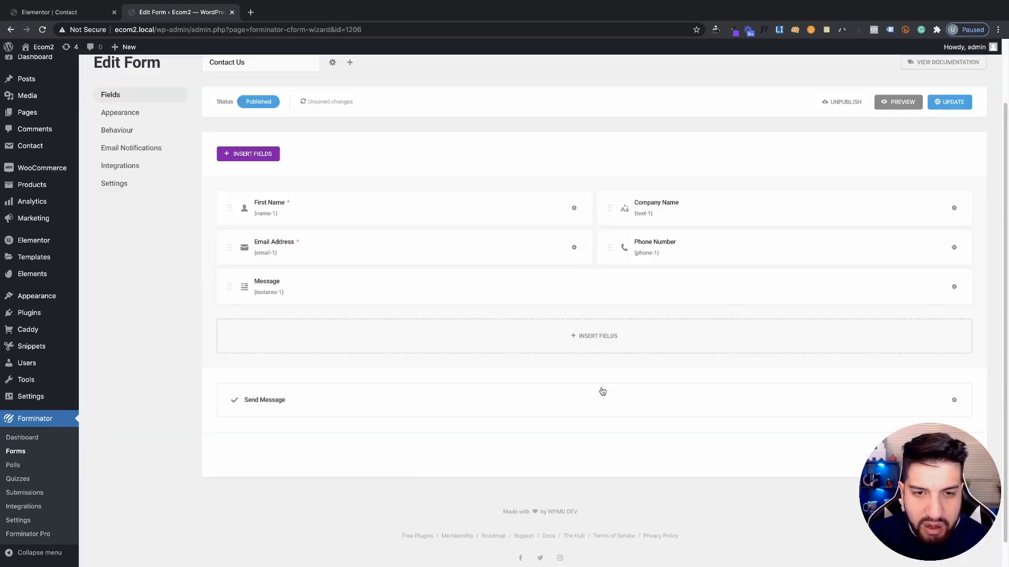
{"action": "scroll", "coordinate": [604, 431], "scroll_direction": "down", "scroll_amount": 1}
{"action": "scroll", "coordinate": [628, 434], "scroll_direction": "up", "scroll_amount": 3}
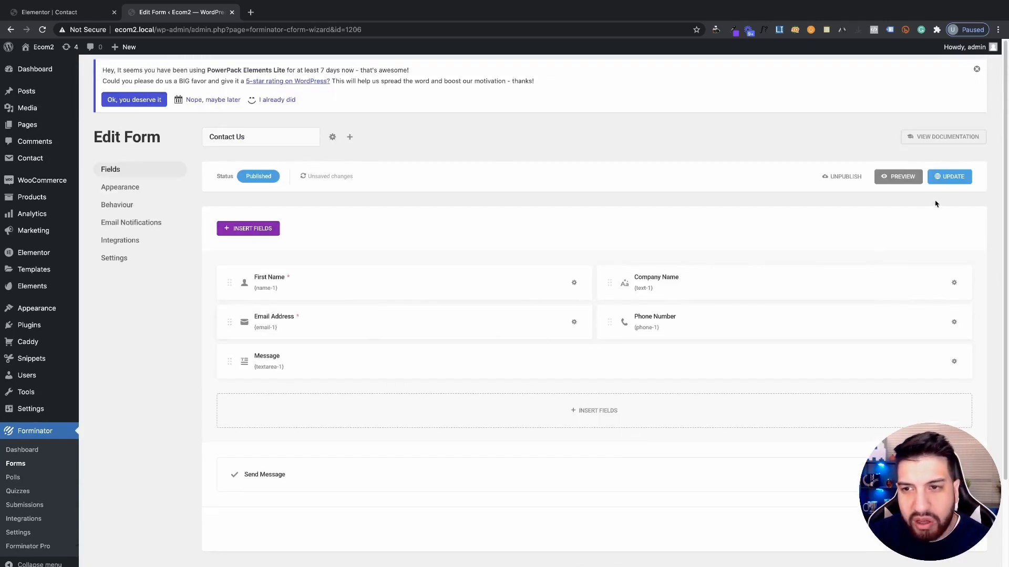
Update the Contact Us form and copy its shortcode from the confirmation dialog
{"action": "left_click", "coordinate": [108, 189]}
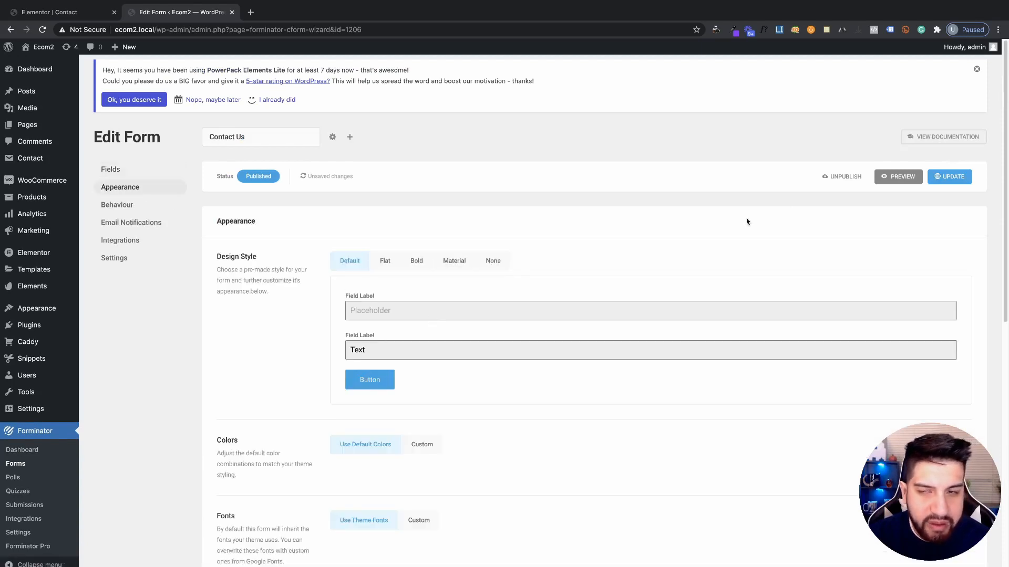
{"action": "left_click", "coordinate": [945, 177]}
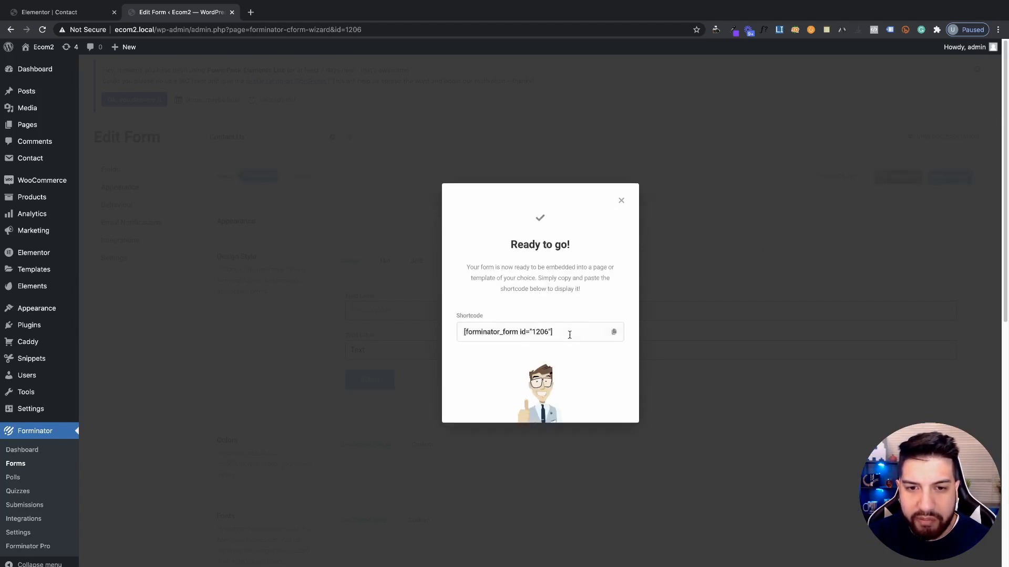
{"action": "left_click", "coordinate": [615, 332]}
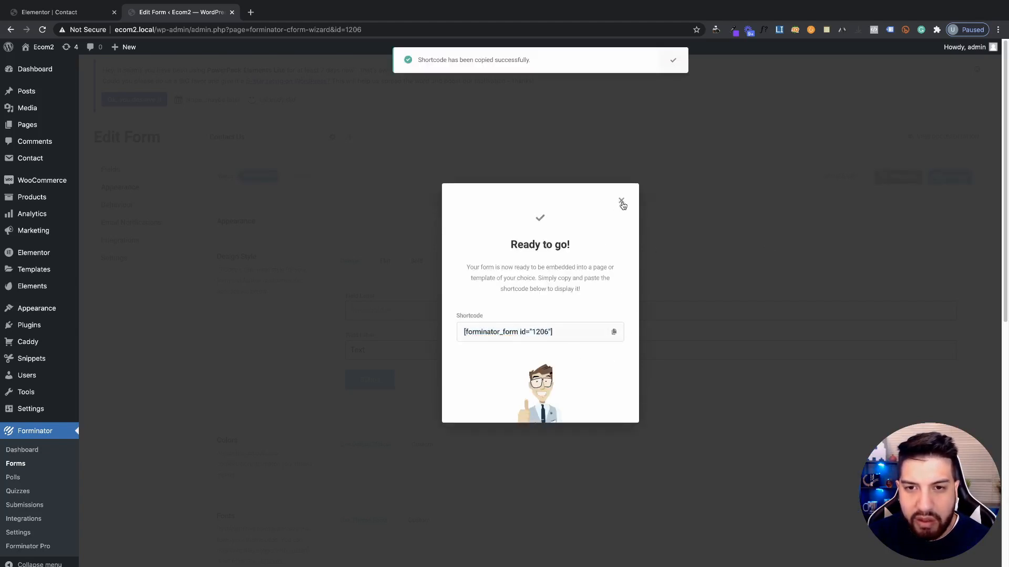
{"action": "left_click", "coordinate": [621, 200]}
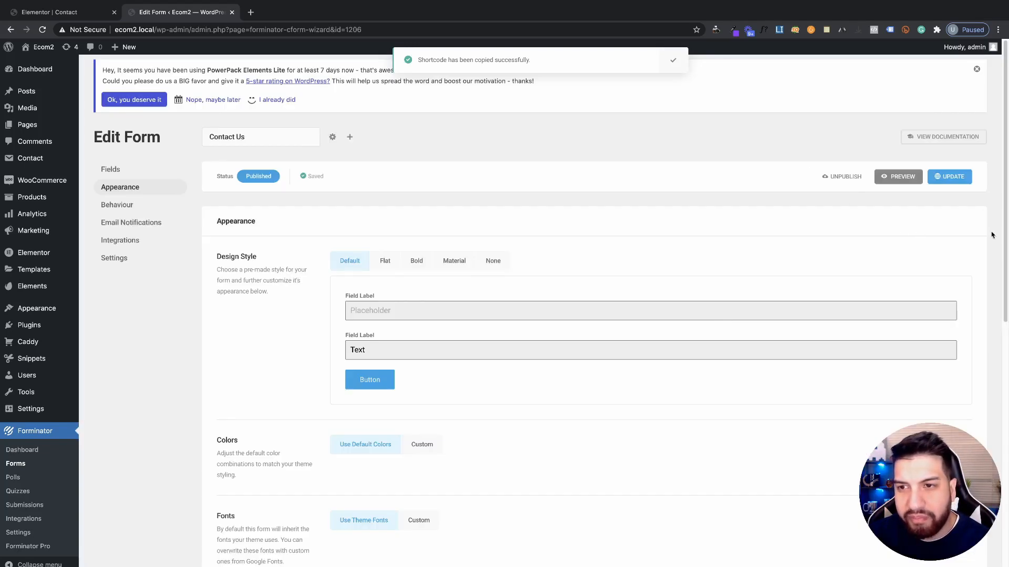
{"action": "left_click", "coordinate": [950, 179]}
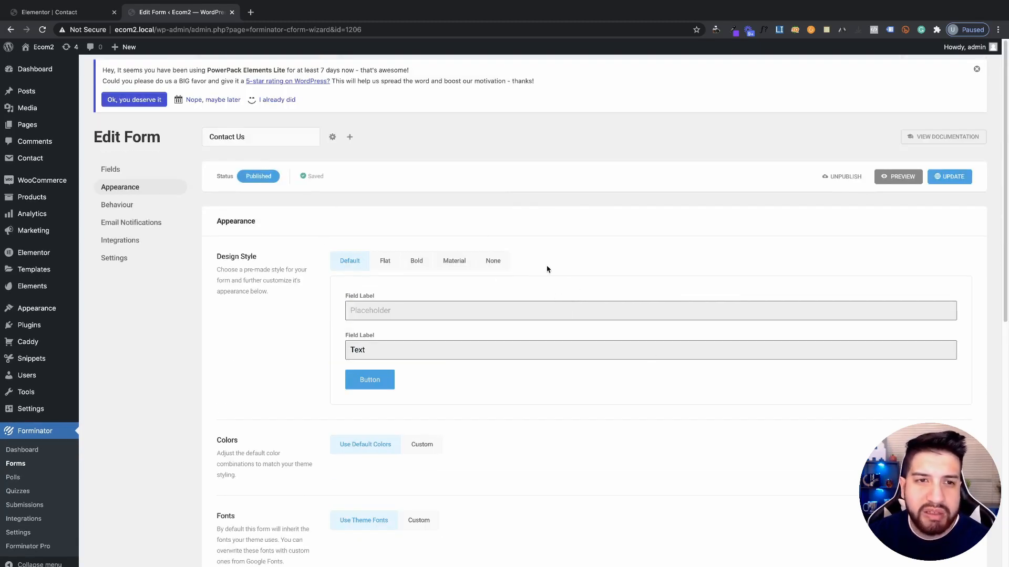
Copy the form's shortcode again from its options list and return to the Elementor editor
{"action": "left_click", "coordinate": [332, 138]}
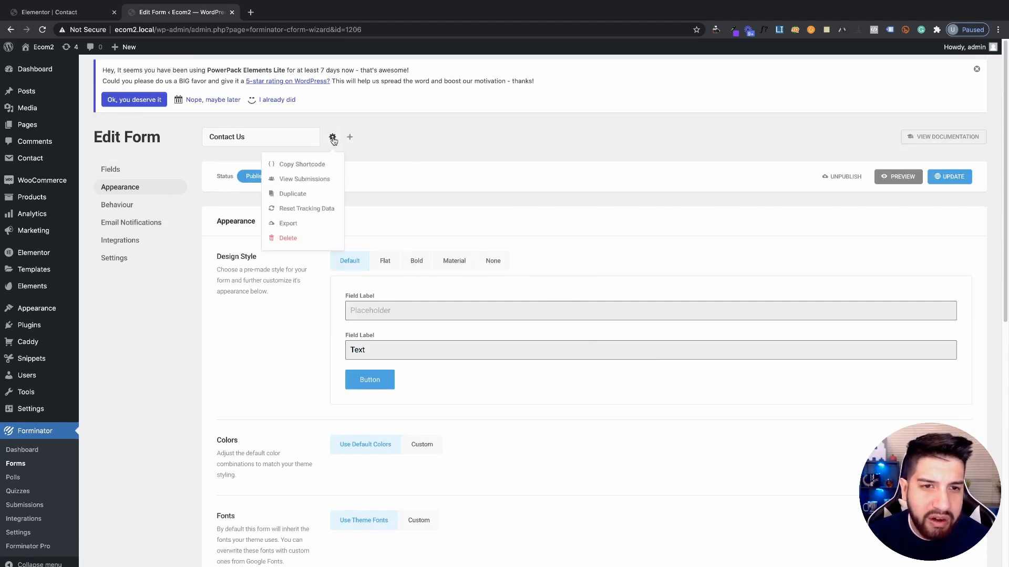
{"action": "left_click", "coordinate": [300, 164]}
{"action": "left_click", "coordinate": [50, 12]}
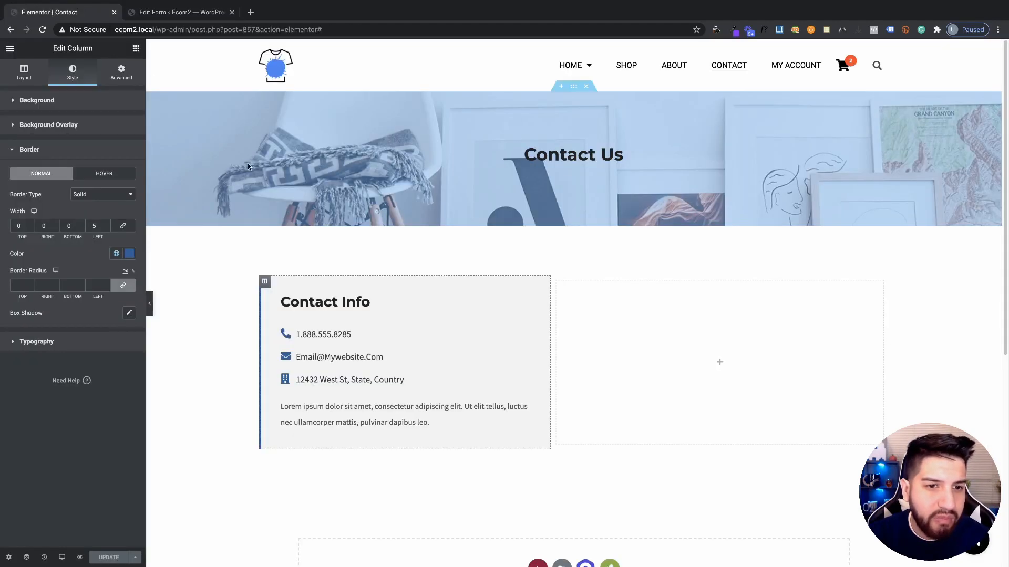
Drop a Shortcode widget into the right column holding [forminator_form id="1206"] and preview the page
{"action": "left_click", "coordinate": [136, 48]}
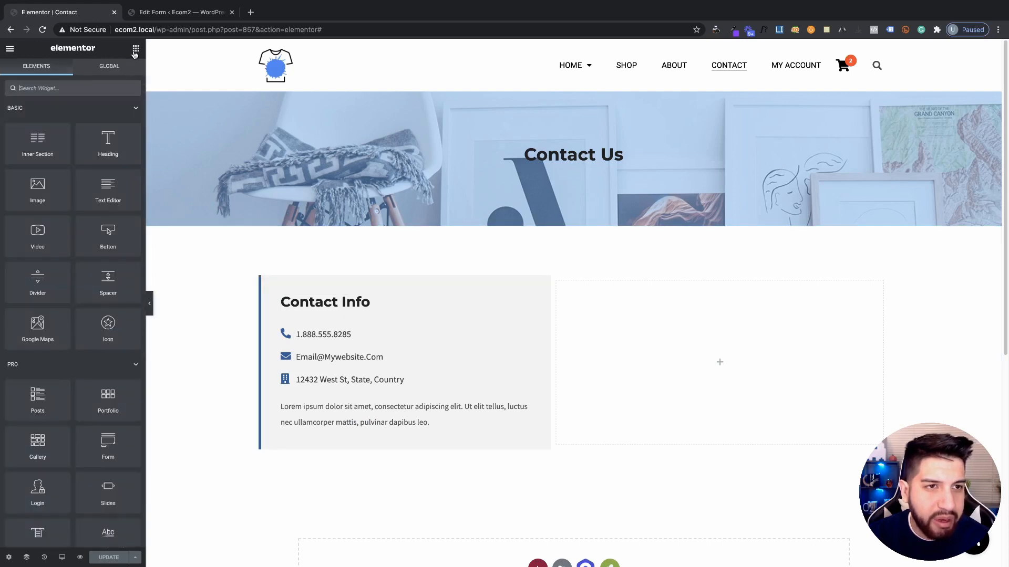
{"action": "left_click", "coordinate": [74, 87]}
{"action": "type", "text": "short"}
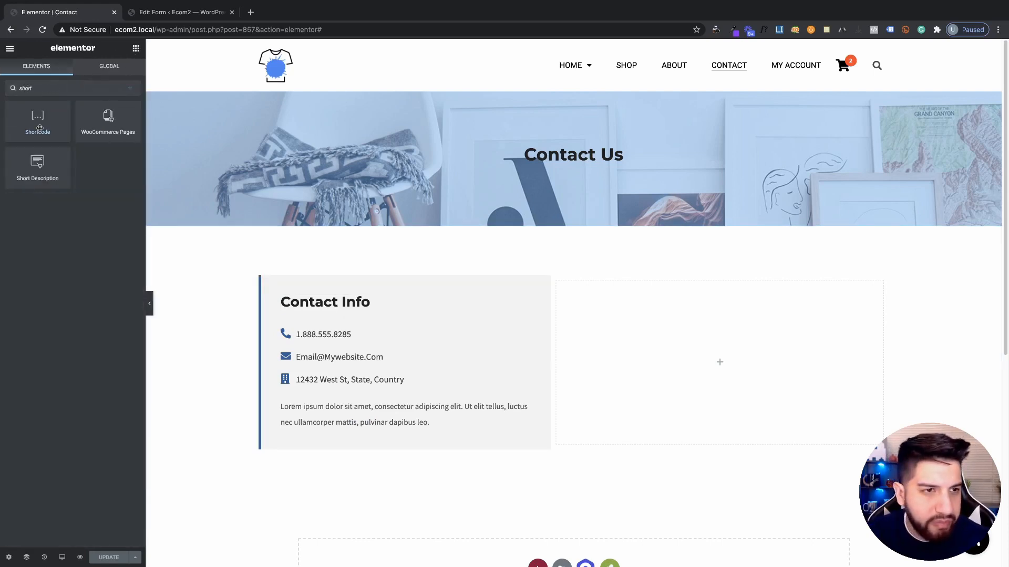
{"action": "left_click_drag", "start_coordinate": [37, 121], "coordinate": [788, 386]}
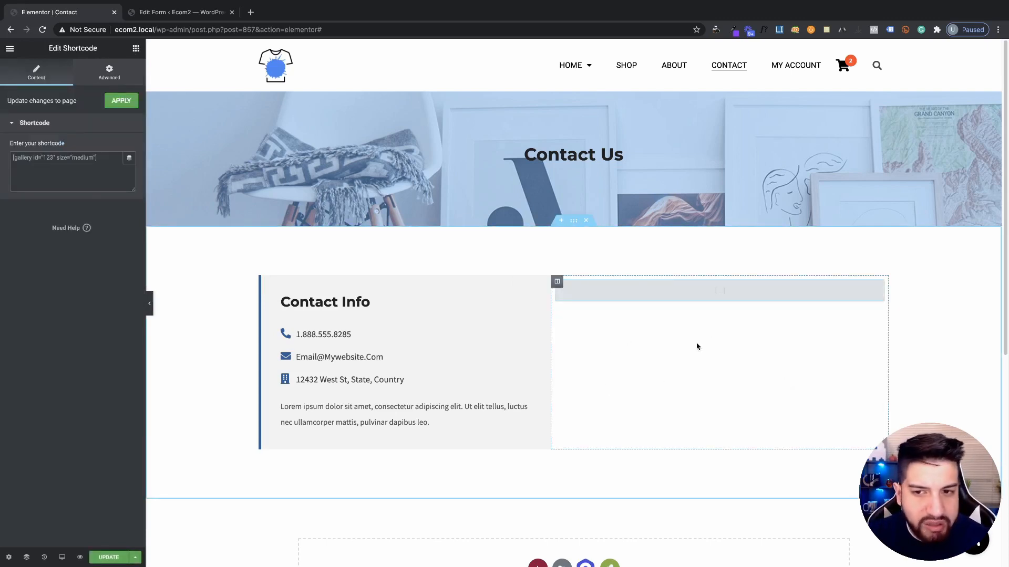
{"action": "left_click", "coordinate": [132, 179]}
{"action": "key", "text": "ctrl+v"}
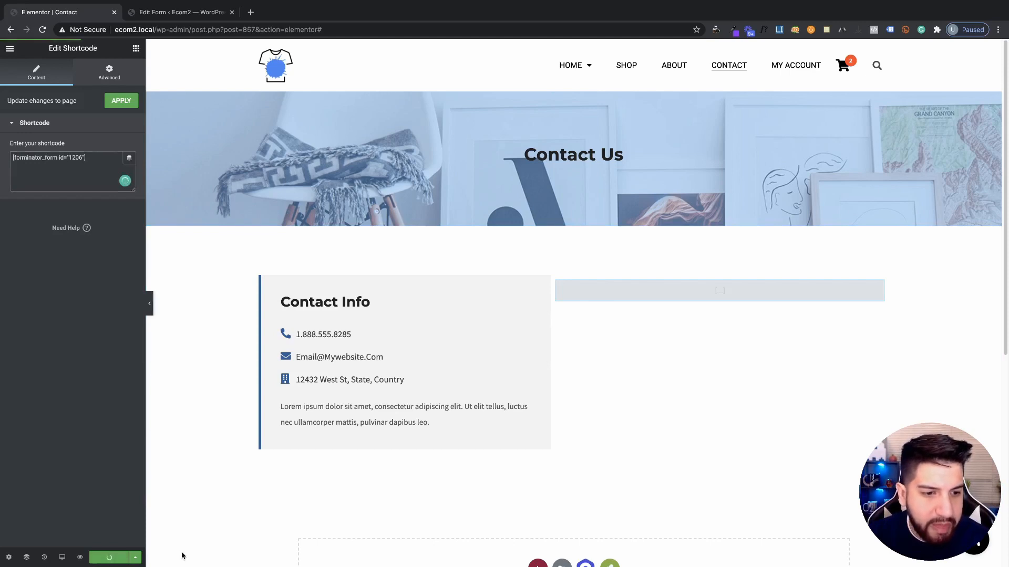
{"action": "left_click", "coordinate": [180, 14]}
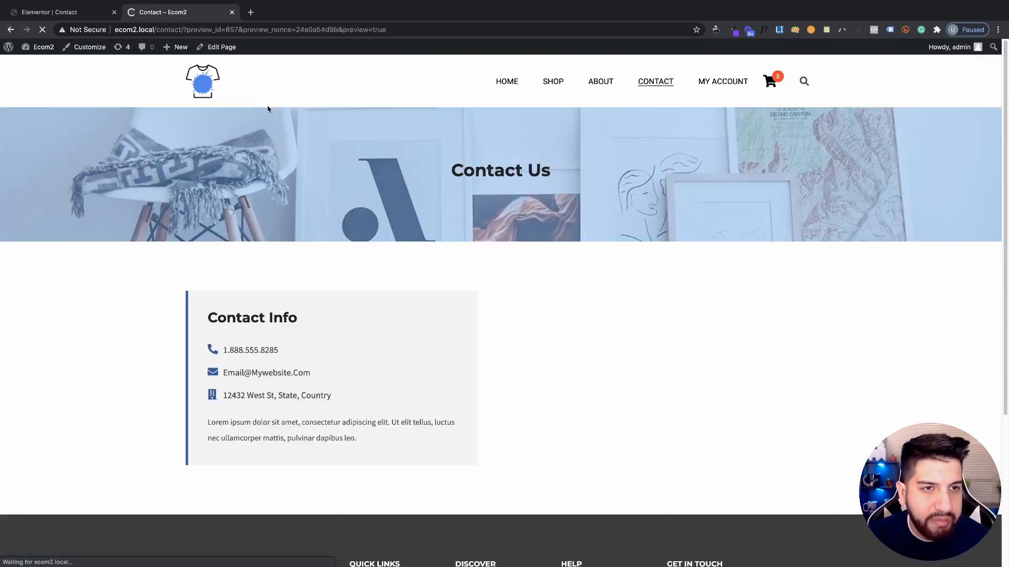
Check the page preview, then open the WordPress dashboard in a new tab
{"action": "scroll", "coordinate": [654, 518], "scroll_direction": "down", "scroll_amount": 2}
{"action": "scroll", "coordinate": [653, 518], "scroll_direction": "up", "scroll_amount": 2}
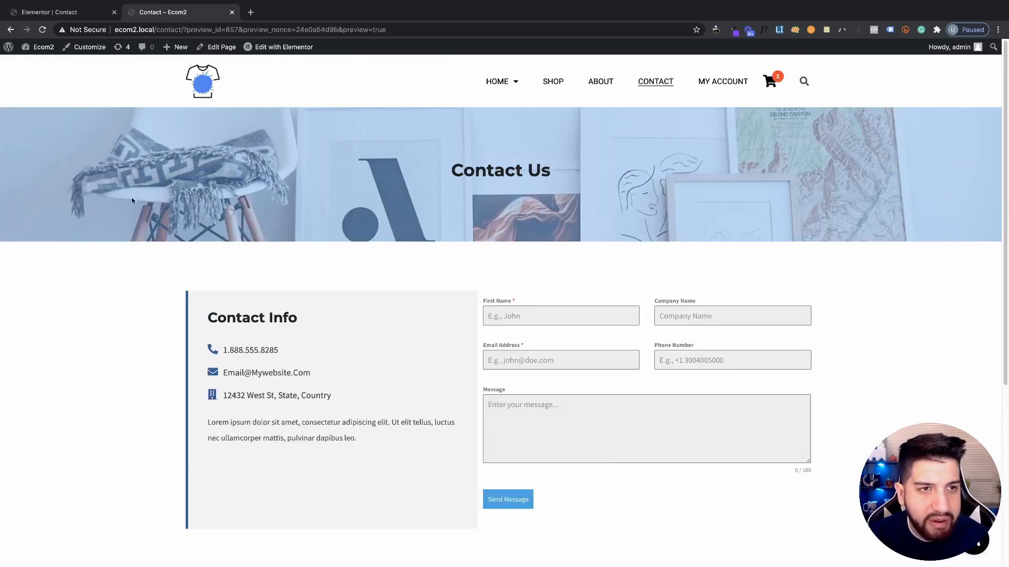
{"action": "scroll", "coordinate": [427, 345], "scroll_direction": "down", "scroll_amount": 3}
{"action": "scroll", "coordinate": [468, 379], "scroll_direction": "up", "scroll_amount": 3}
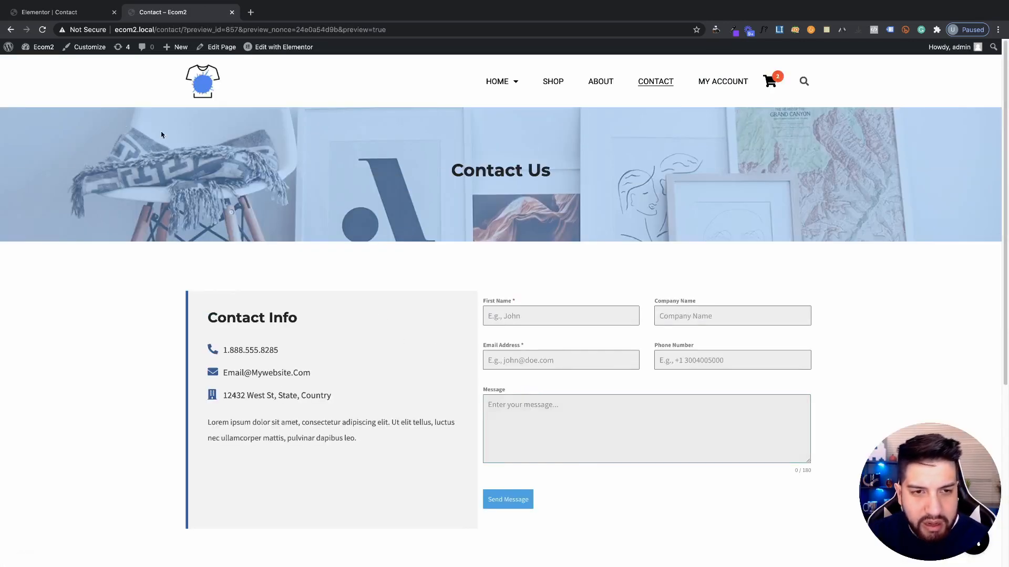
{"action": "middle_click", "coordinate": [35, 66]}
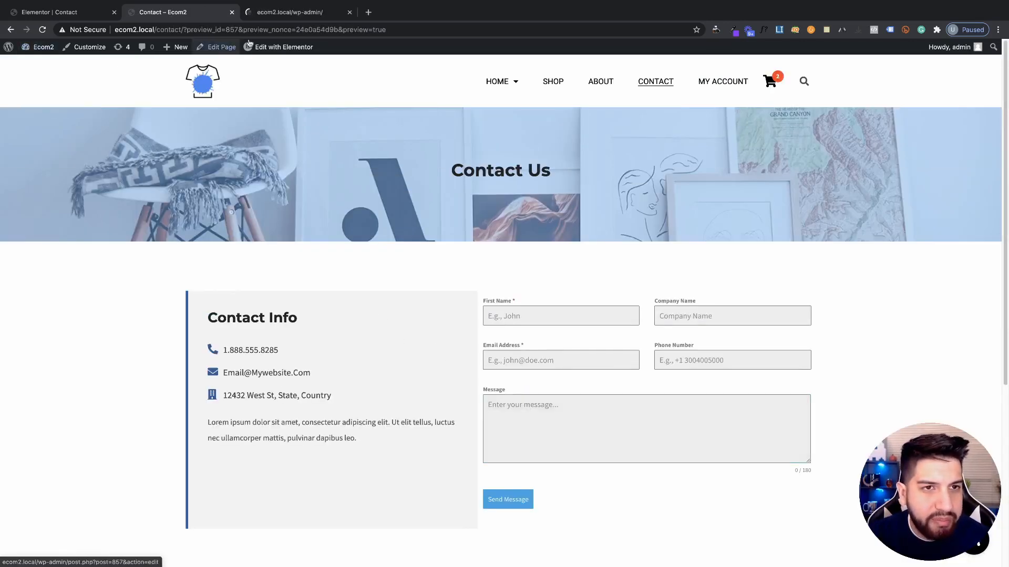
{"action": "left_click", "coordinate": [274, 13]}
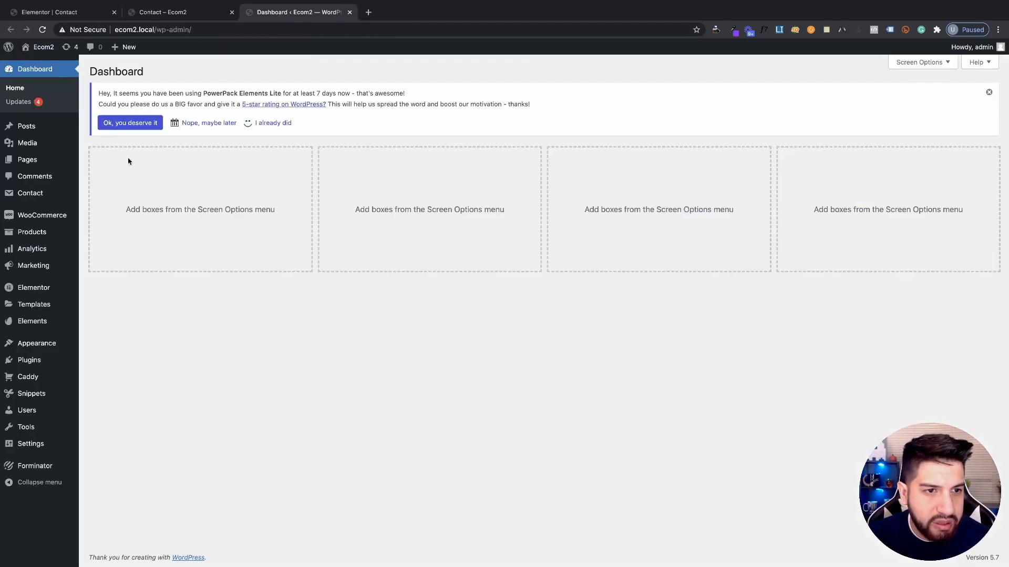
Open the Contact Us form's appearance settings in Forminator, then return to the Elementor editor
{"action": "left_click", "coordinate": [34, 466]}
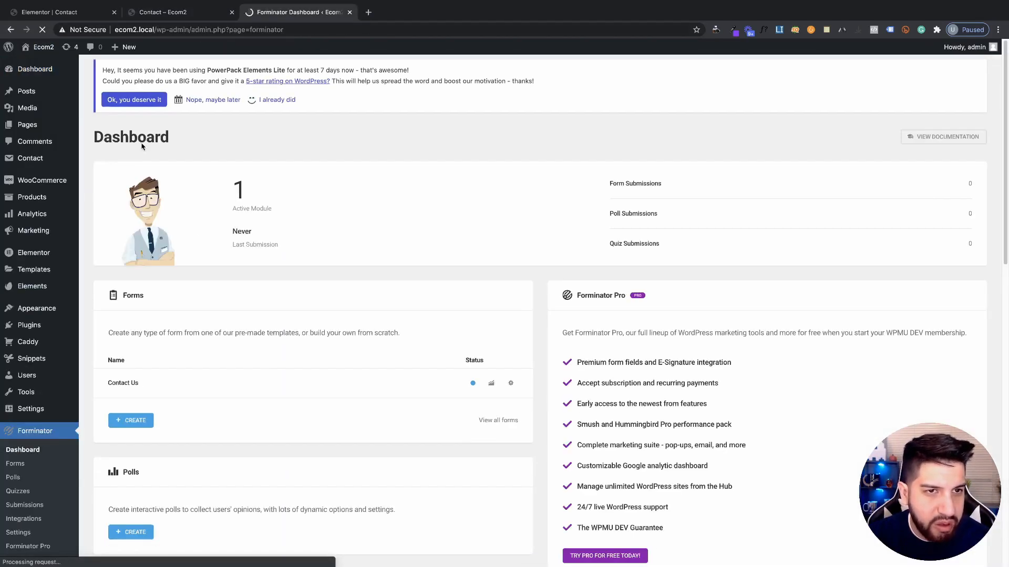
{"action": "scroll", "coordinate": [145, 422], "scroll_direction": "down", "scroll_amount": 1}
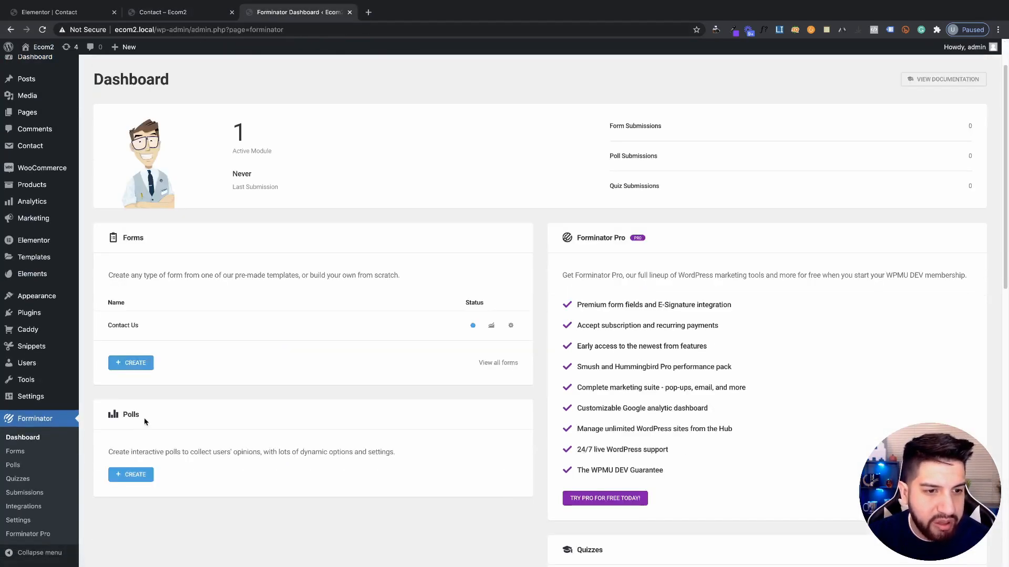
{"action": "left_click", "coordinate": [511, 326]}
{"action": "left_click", "coordinate": [463, 352]}
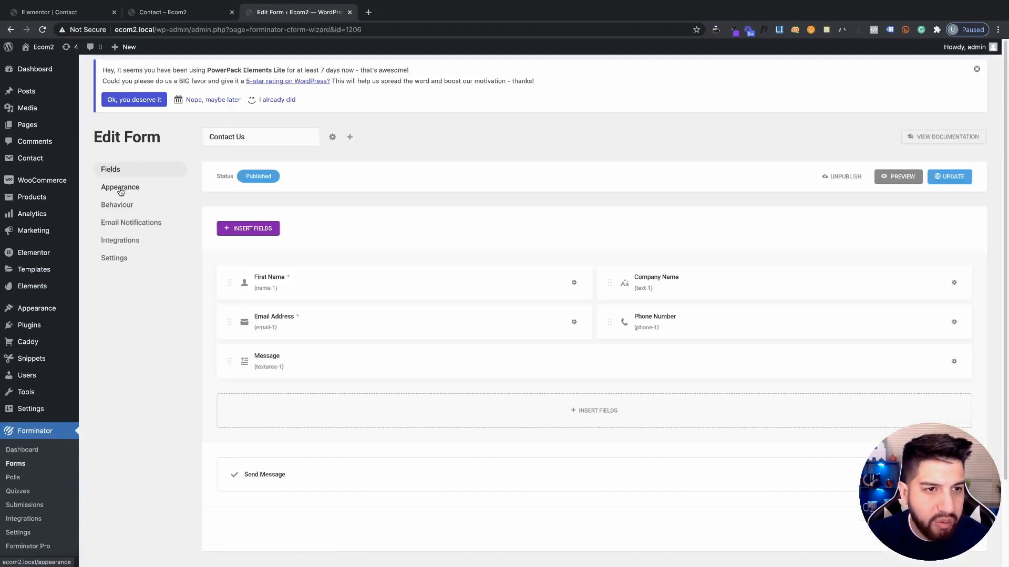
{"action": "left_click", "coordinate": [120, 187]}
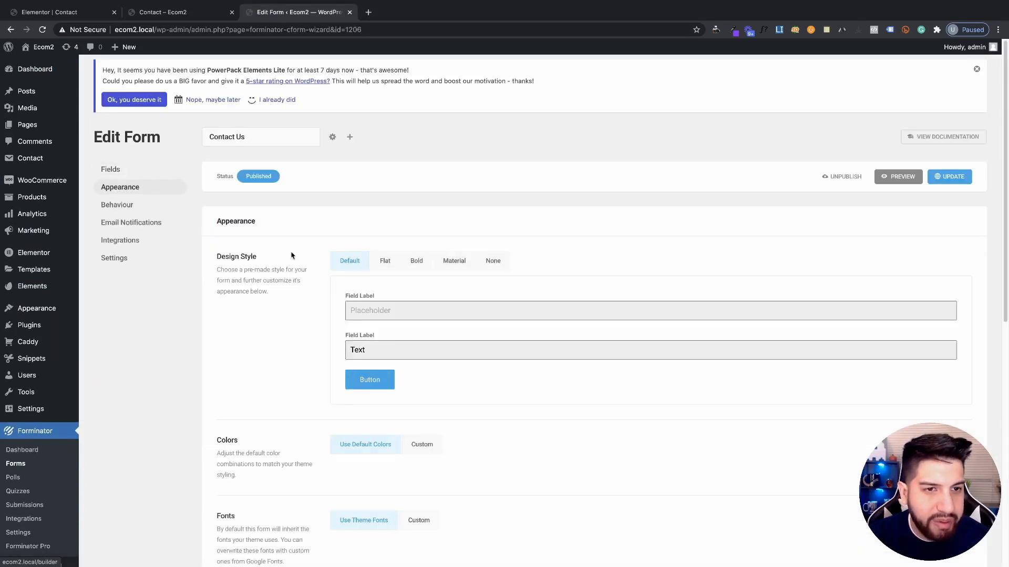
{"action": "left_click", "coordinate": [210, 17]}
{"action": "scroll", "coordinate": [592, 373], "scroll_direction": "down", "scroll_amount": 3}
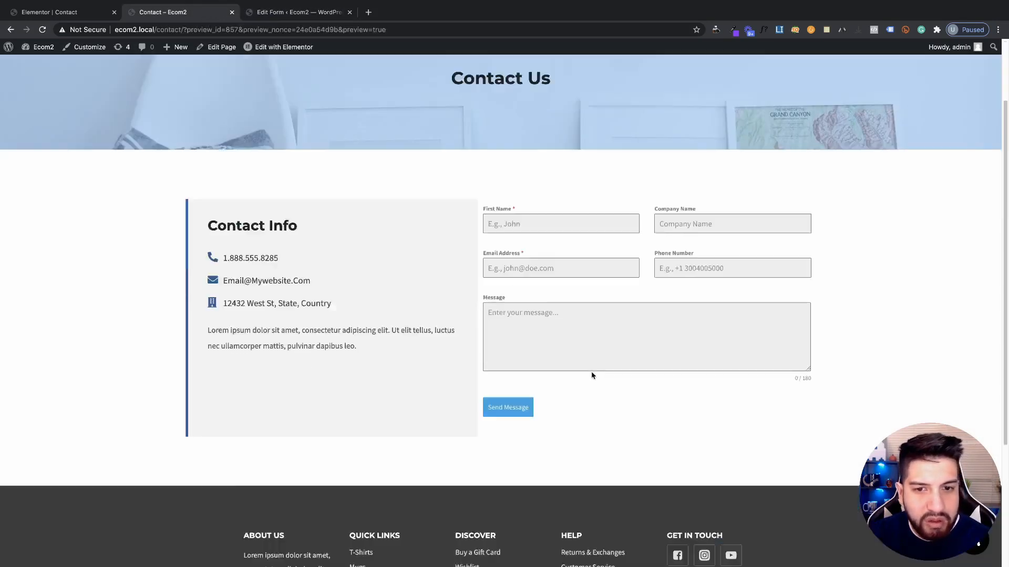
{"action": "scroll", "coordinate": [549, 335], "scroll_direction": "up", "scroll_amount": 2}
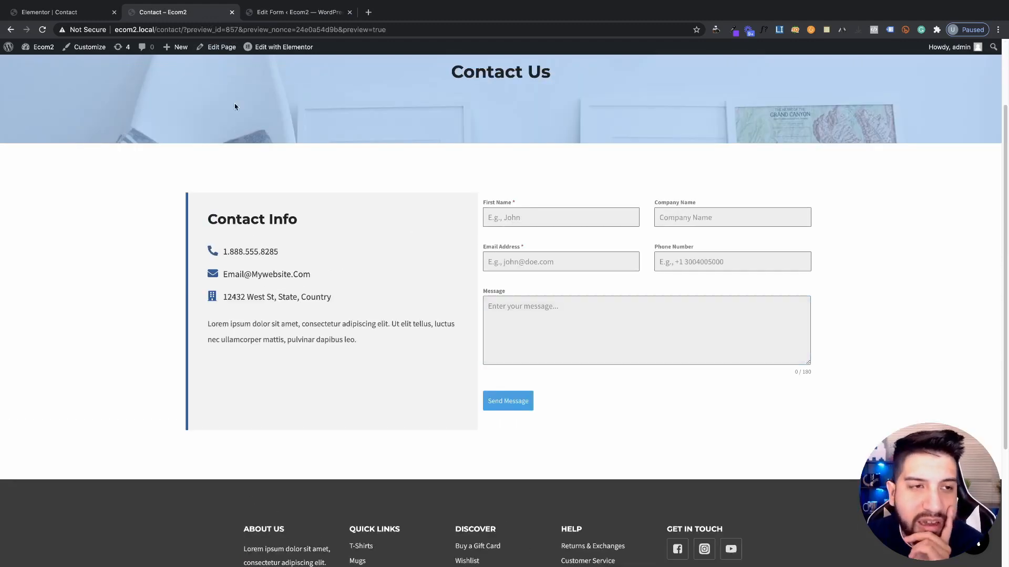
{"action": "left_click", "coordinate": [58, 12]}
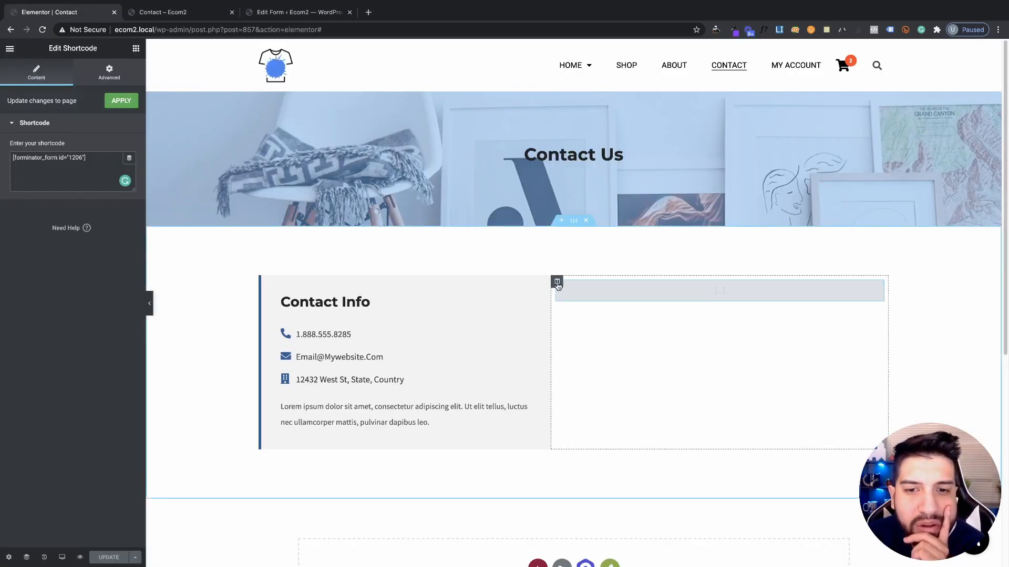
Give the form column a 35 px left margin, save the page, and view the preview
{"action": "left_click", "coordinate": [262, 311]}
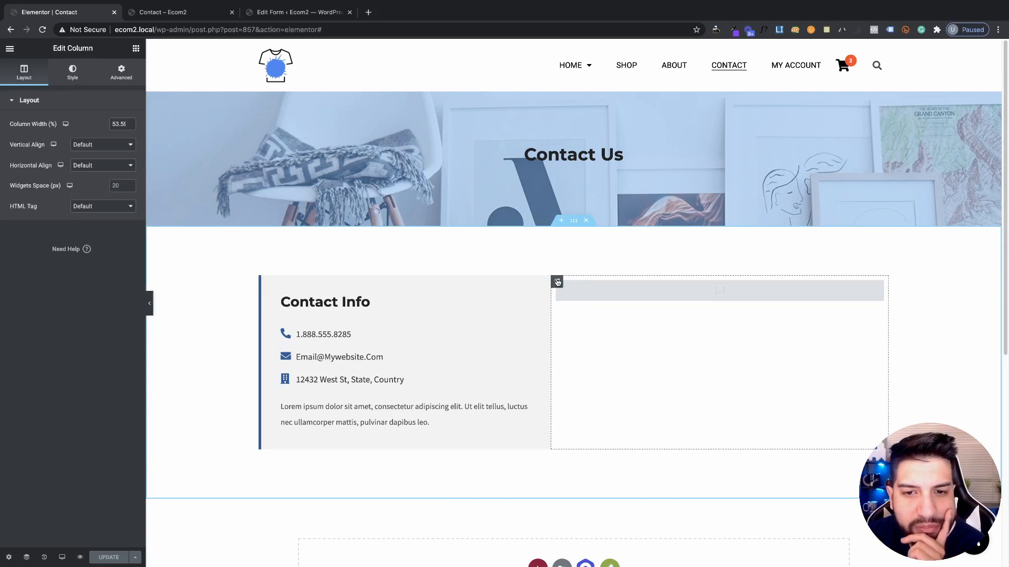
{"action": "left_click", "coordinate": [121, 72]}
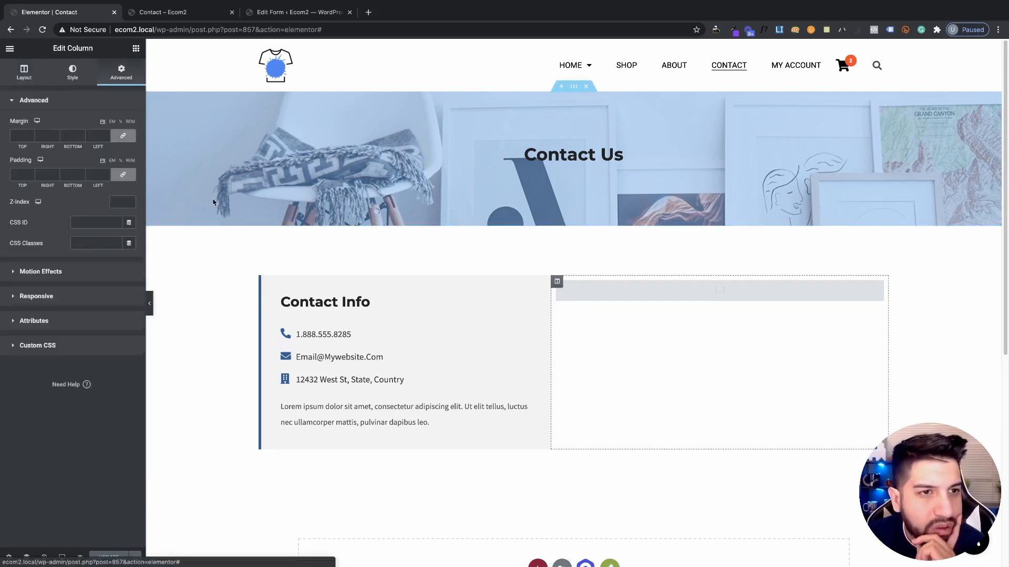
{"action": "left_click", "coordinate": [110, 135]}
{"action": "type", "text": "1"}
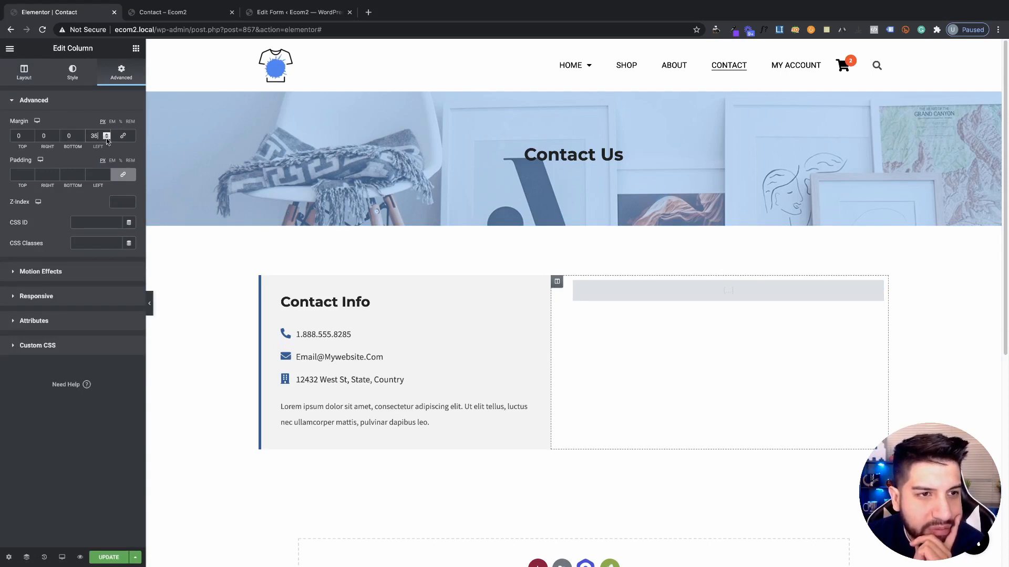
{"action": "left_click", "coordinate": [116, 552]}
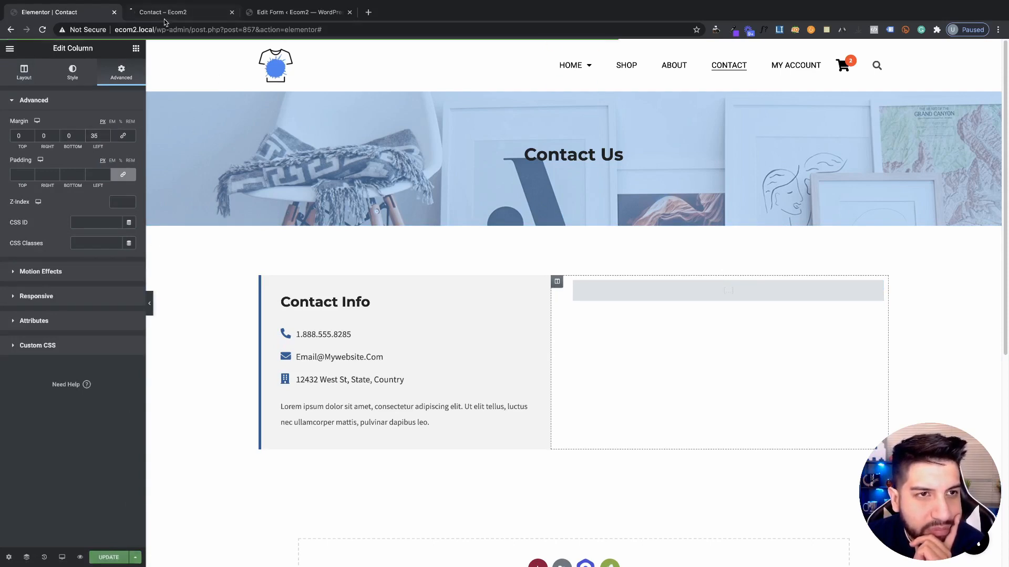
{"action": "left_click", "coordinate": [164, 16]}
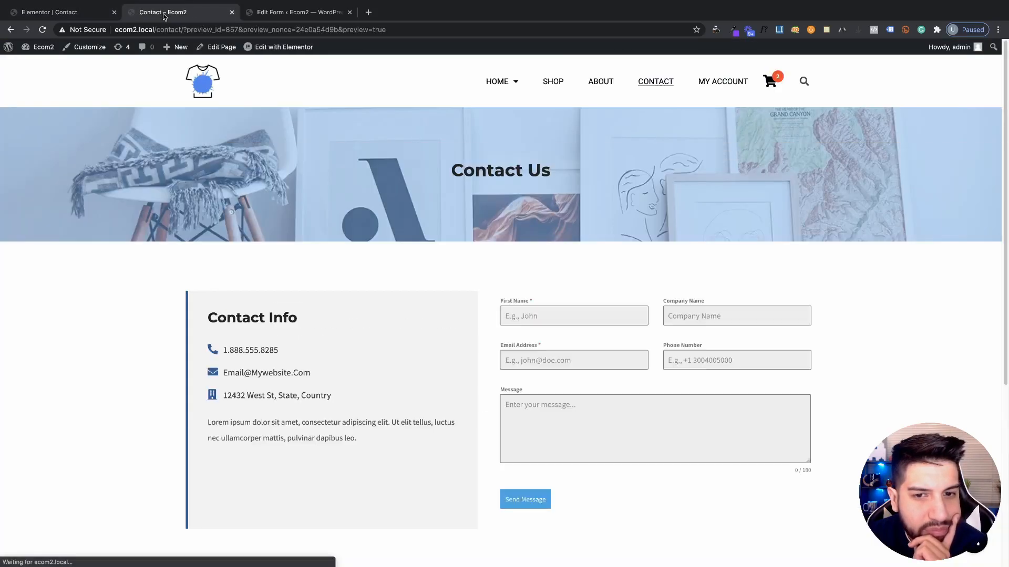
Scroll the preview to check the form's gap beside Contact Info, then return to Elementor
{"action": "scroll", "coordinate": [583, 357], "scroll_direction": "down", "scroll_amount": 3}
{"action": "scroll", "coordinate": [580, 351], "scroll_direction": "up", "scroll_amount": 2}
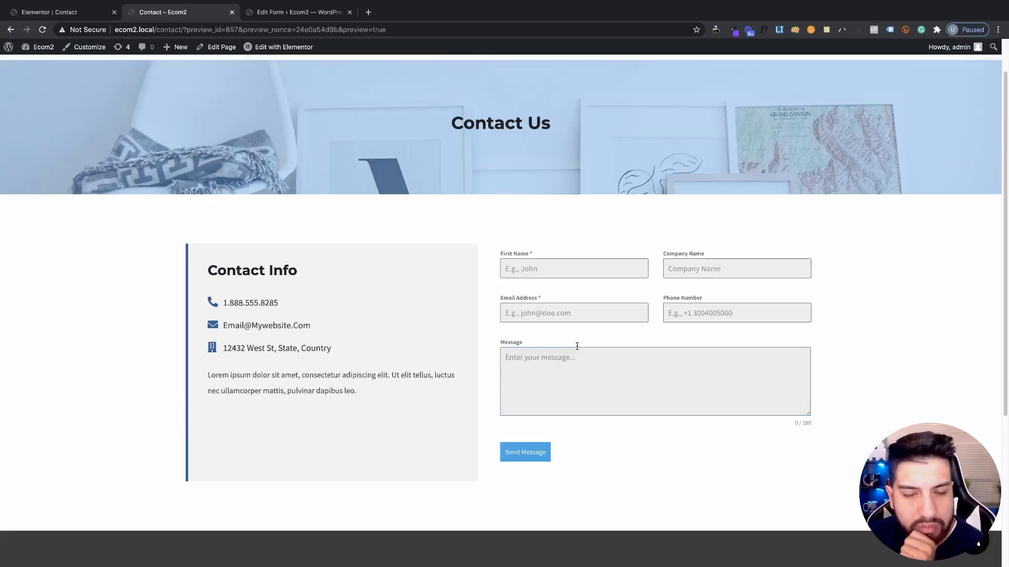
{"action": "scroll", "coordinate": [579, 347], "scroll_direction": "down", "scroll_amount": 3}
{"action": "scroll", "coordinate": [579, 346], "scroll_direction": "up", "scroll_amount": 2}
{"action": "scroll", "coordinate": [572, 344], "scroll_direction": "up", "scroll_amount": 2}
{"action": "scroll", "coordinate": [602, 336], "scroll_direction": "down", "scroll_amount": 2}
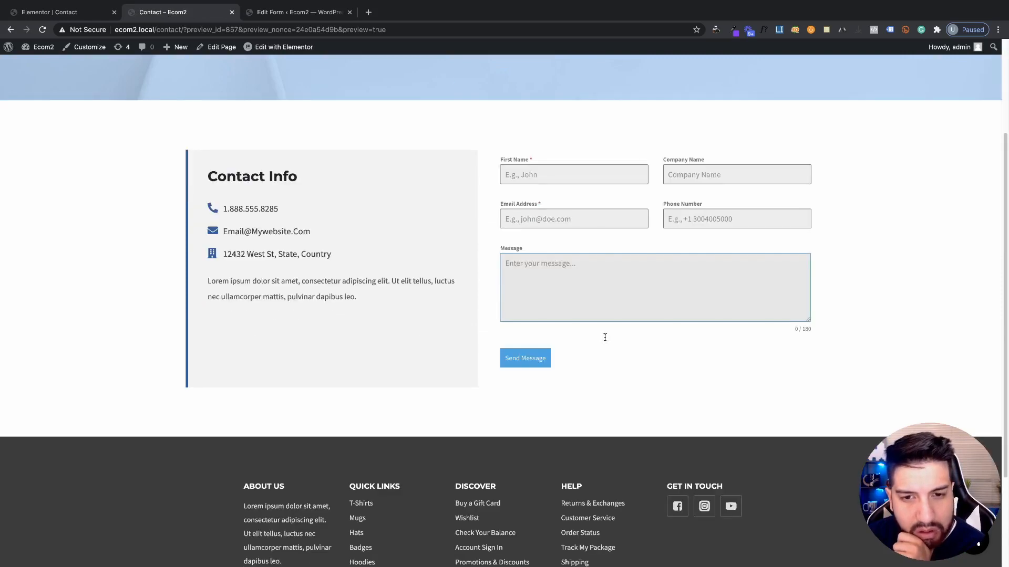
{"action": "scroll", "coordinate": [598, 335], "scroll_direction": "up", "scroll_amount": 1}
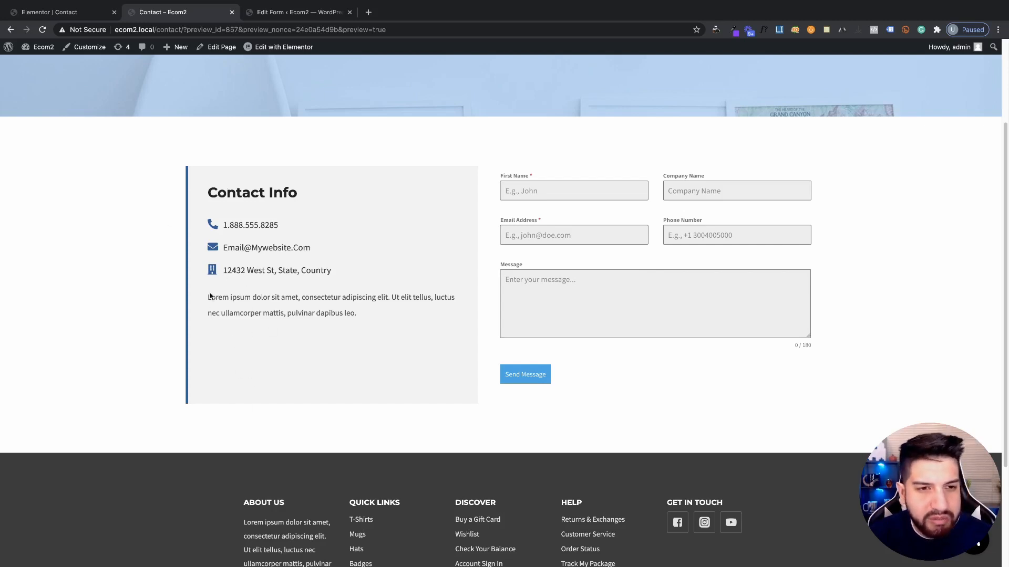
{"action": "left_click", "coordinate": [31, 12]}
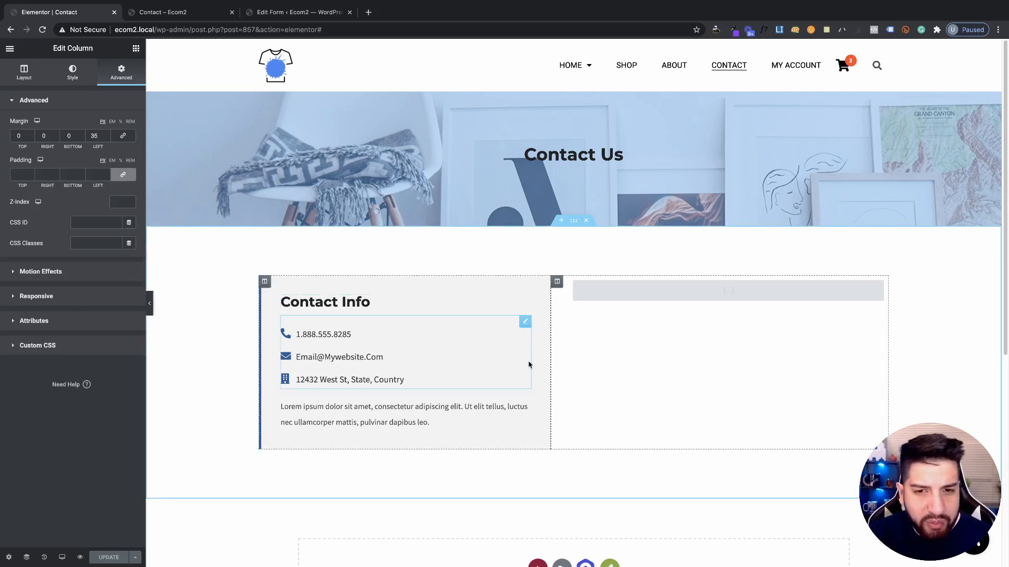
Open the empty Custom CSS editor under the Contact Info column's Advanced settings
{"action": "scroll", "coordinate": [282, 313], "scroll_direction": "down", "scroll_amount": 1}
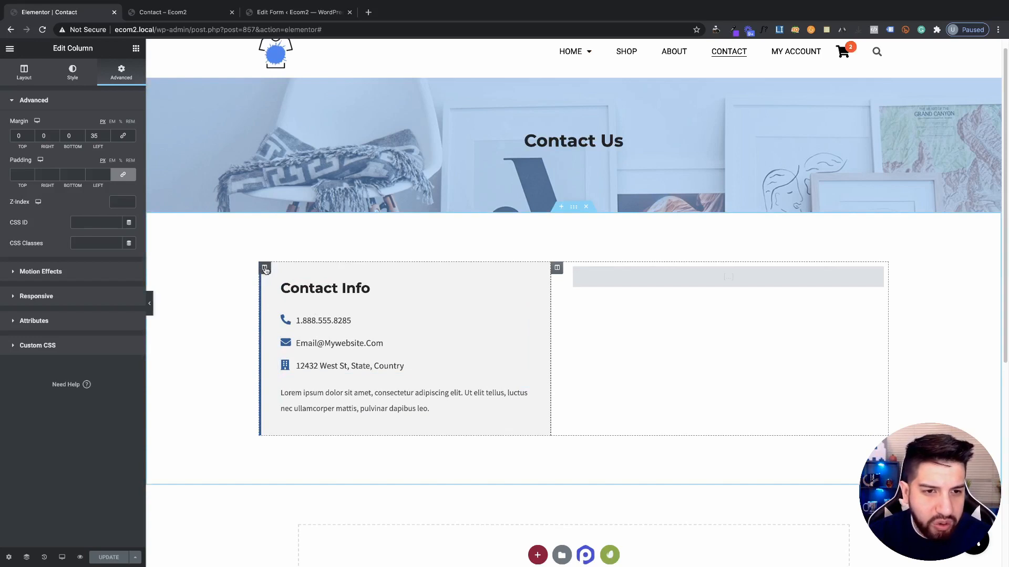
{"action": "left_click", "coordinate": [265, 269]}
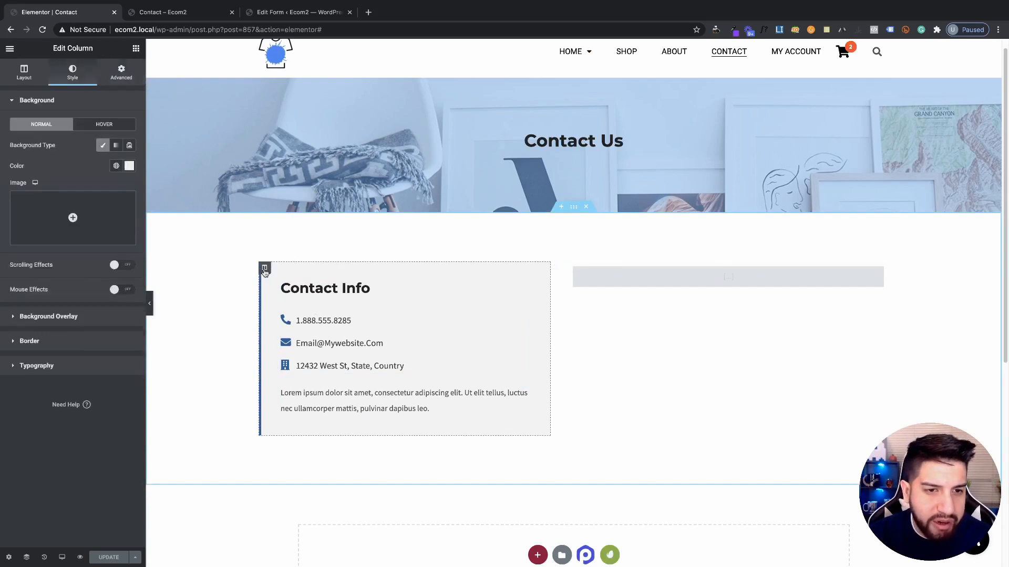
{"action": "left_click", "coordinate": [113, 79]}
{"action": "left_click", "coordinate": [67, 345]}
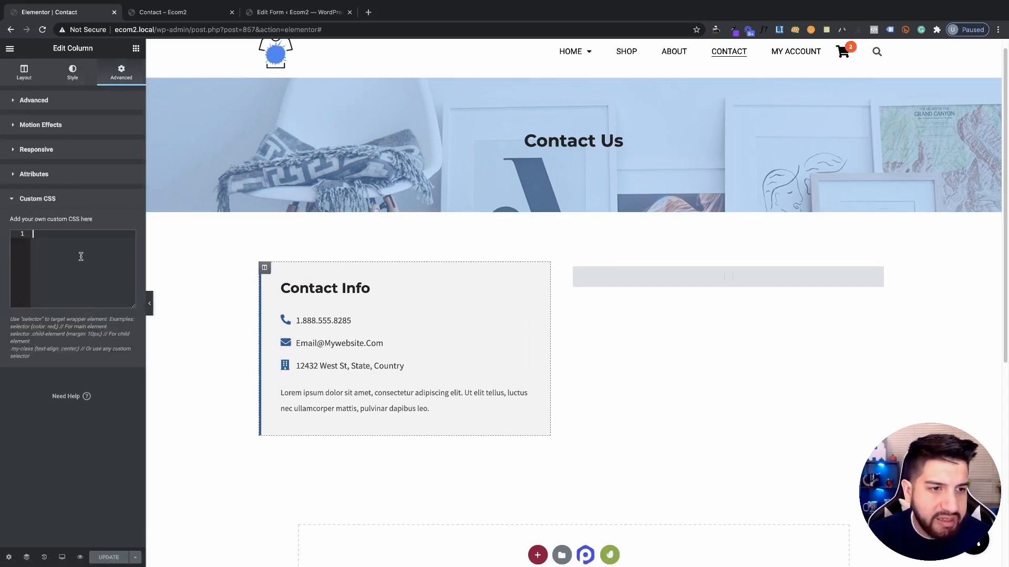
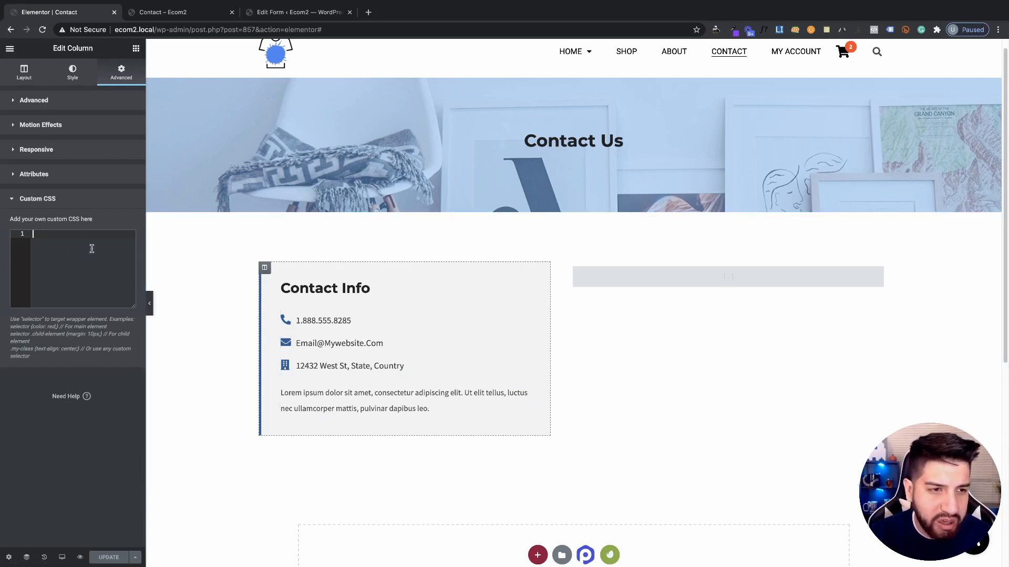
Add the custom CSS rule selector { display: inline-block; } to the Contact Info column and update
{"action": "type", "text": "sel"}
{"action": "key", "text": "Return"}
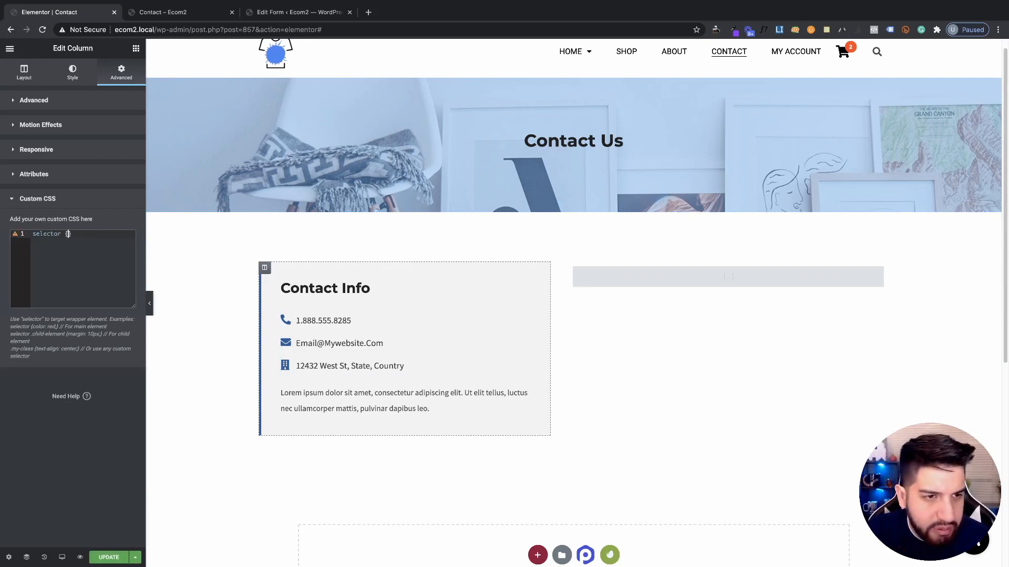
{"action": "type", "text": "{"}
{"action": "key", "text": "Return"}
{"action": "type", "text": "dis"}
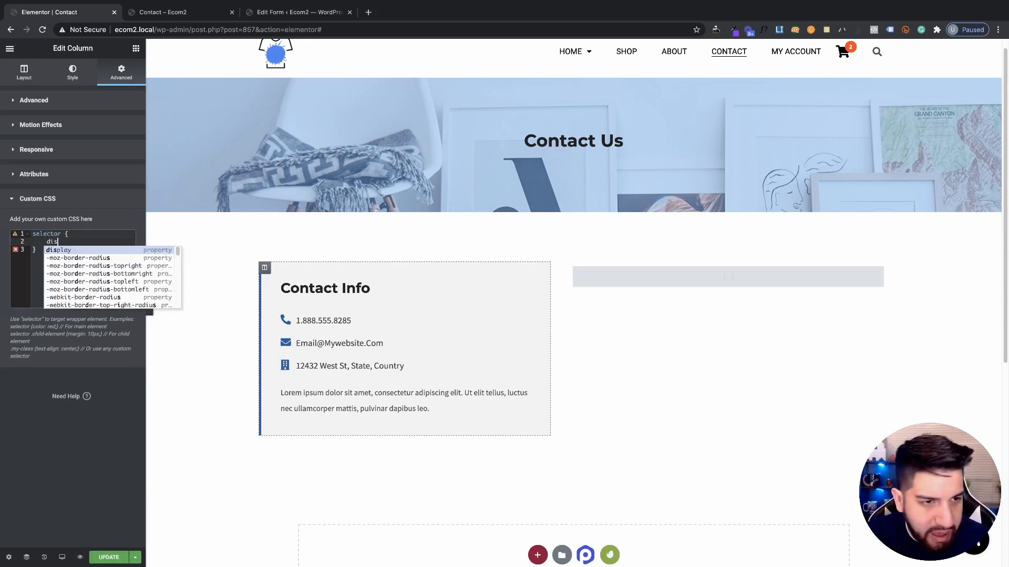
{"action": "type", "text": "play: inli"}
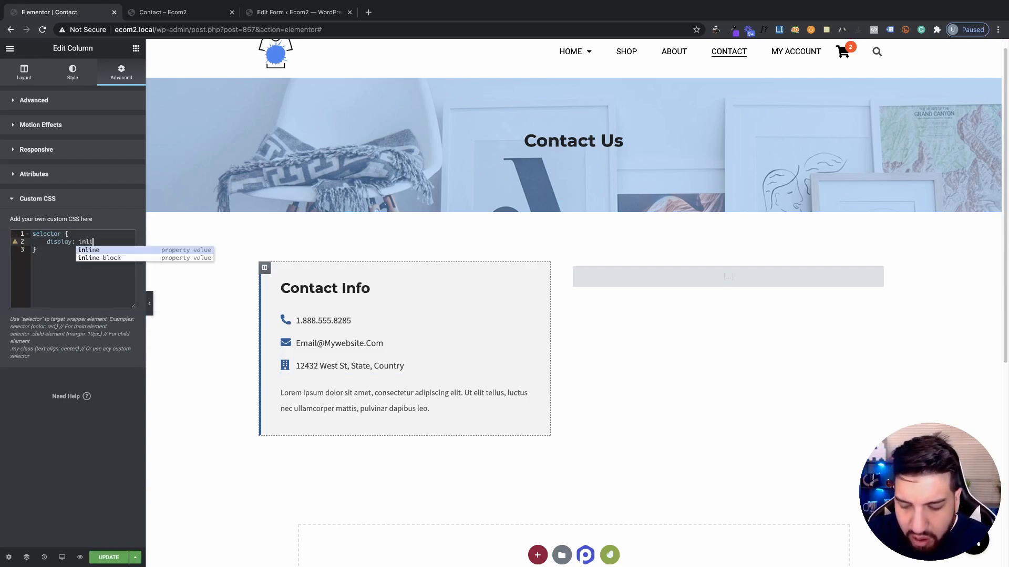
{"action": "type", "text": "ne"}
{"action": "key", "text": "Down"}
{"action": "key", "text": "Return"}
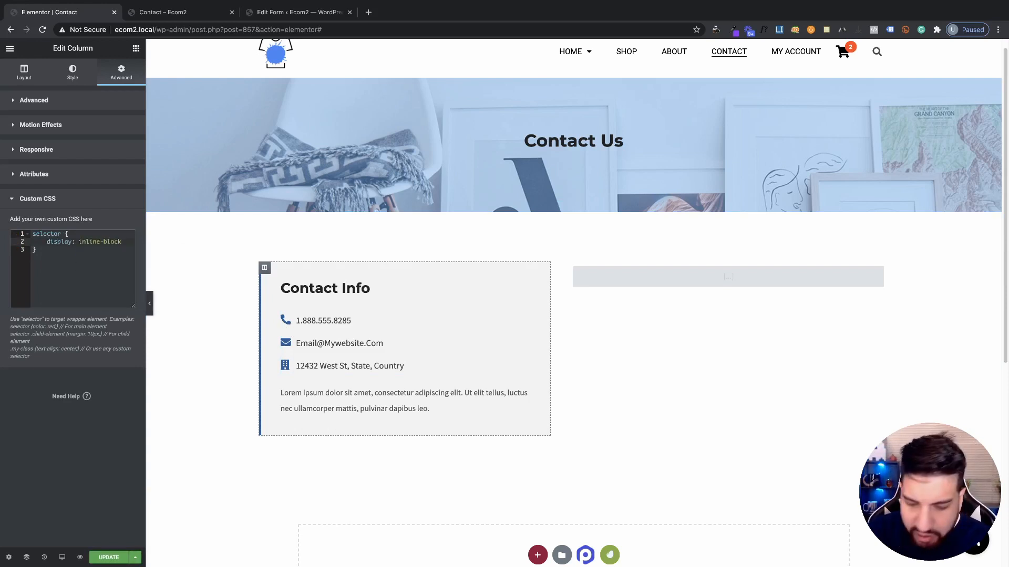
{"action": "left_click", "coordinate": [100, 557]}
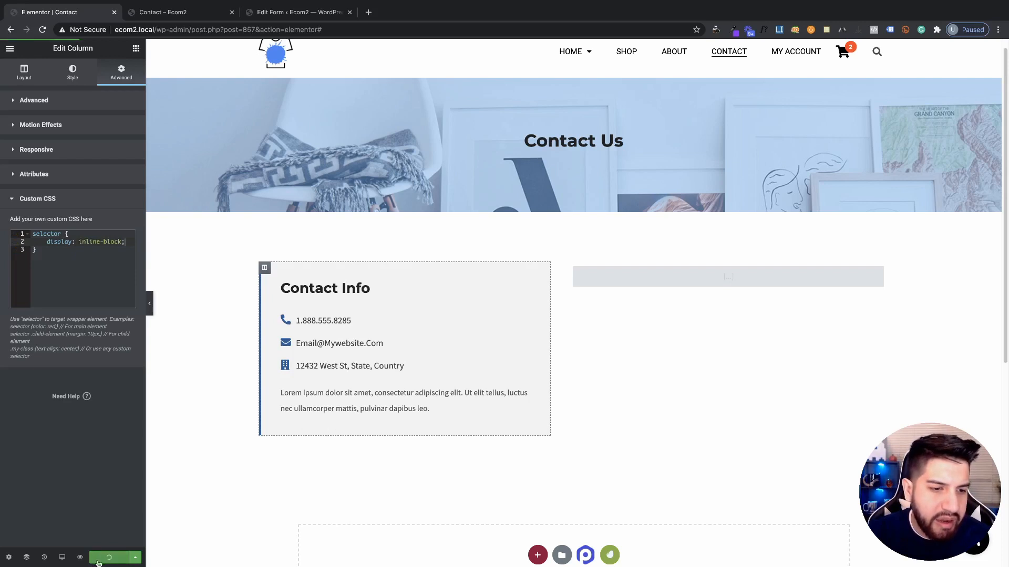
Check the result on the live Contact page, then come back and select all the custom CSS
{"action": "left_click", "coordinate": [176, 15]}
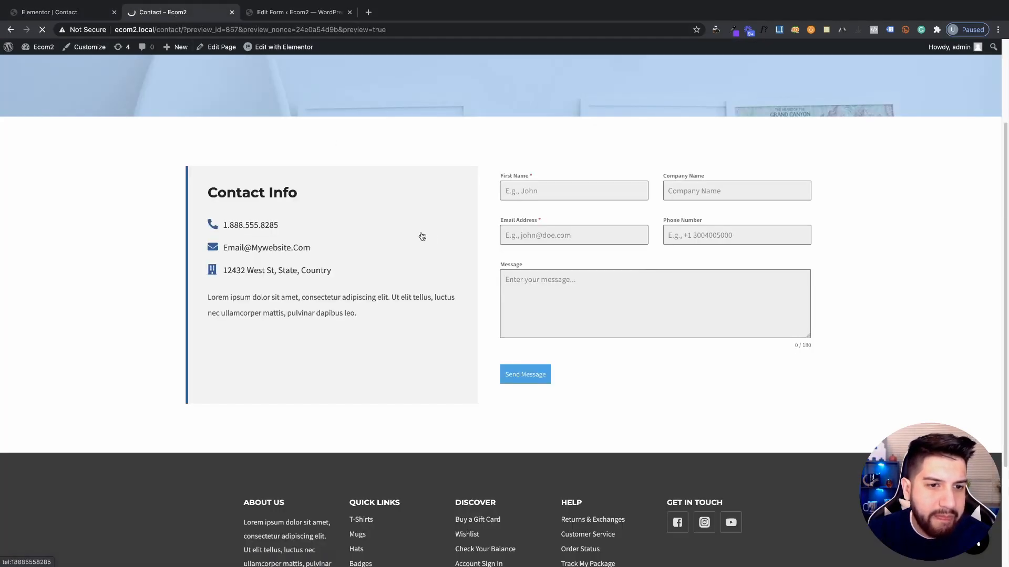
{"action": "scroll", "coordinate": [389, 345], "scroll_direction": "down", "scroll_amount": 1}
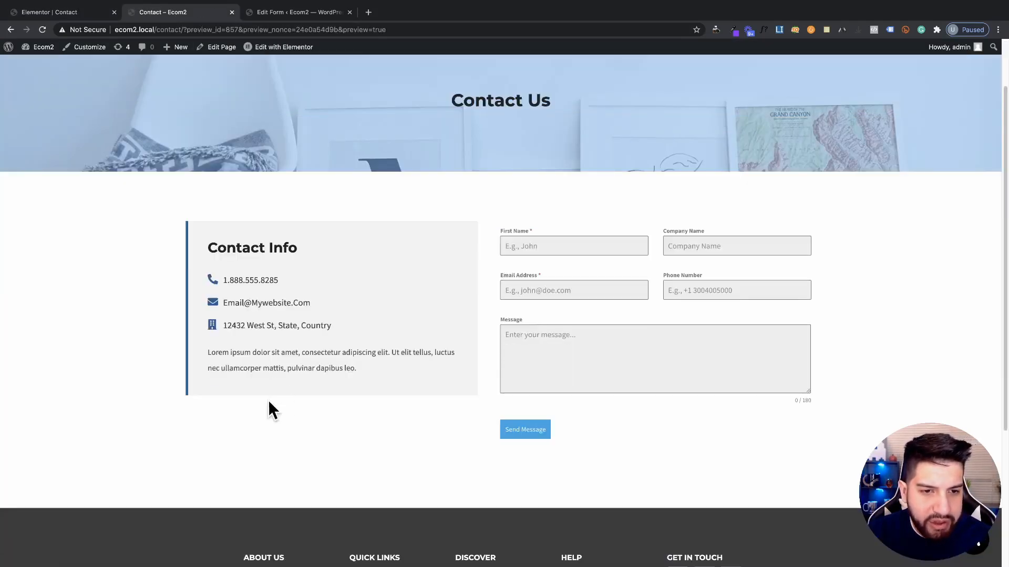
{"action": "left_click", "coordinate": [69, 11]}
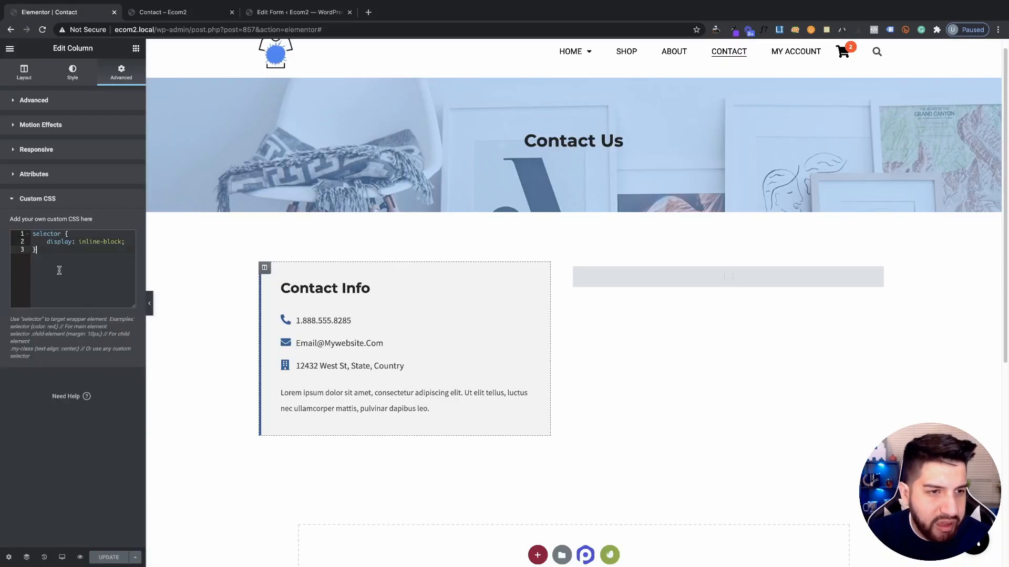
{"action": "left_click_drag", "start_coordinate": [46, 262], "coordinate": [1, 223]}
{"action": "left_click_drag", "start_coordinate": [74, 267], "coordinate": [4, 221]}
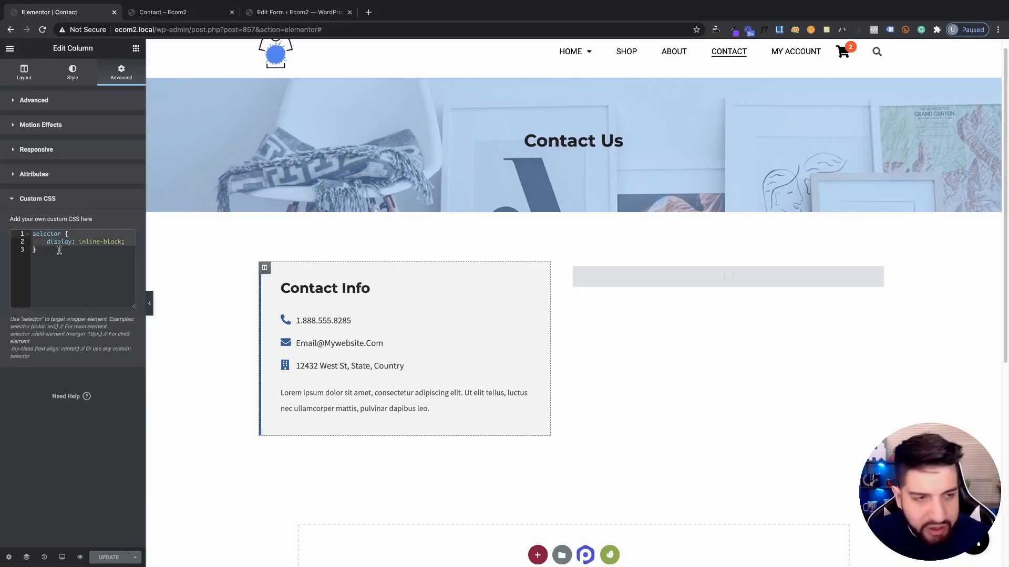
Delete the trial CSS, give the Contact Info column the CSS class contactinfo, and update the page
{"action": "key", "text": "BackSpace"}
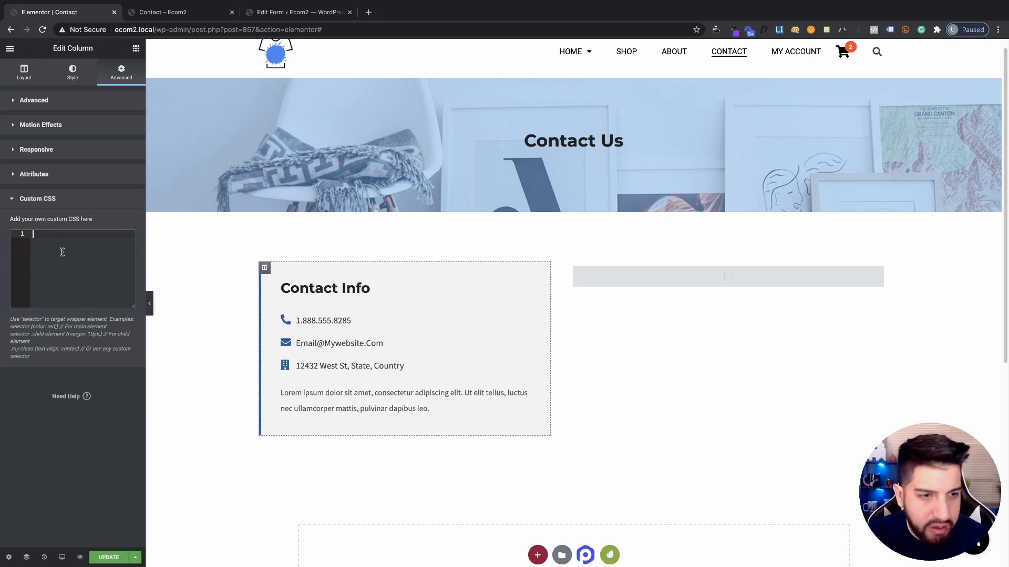
{"action": "left_click", "coordinate": [69, 101]}
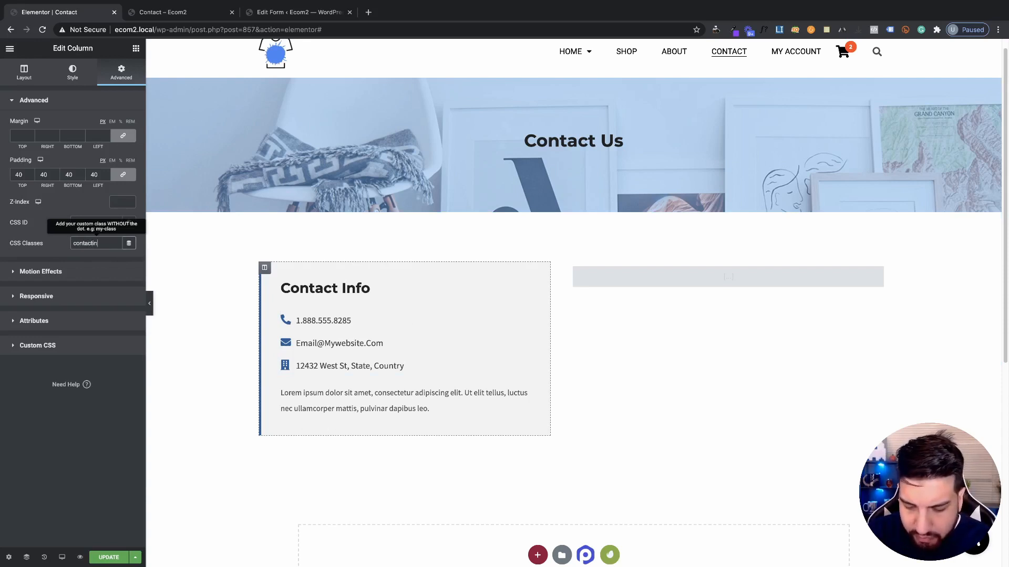
{"action": "left_click", "coordinate": [77, 483]}
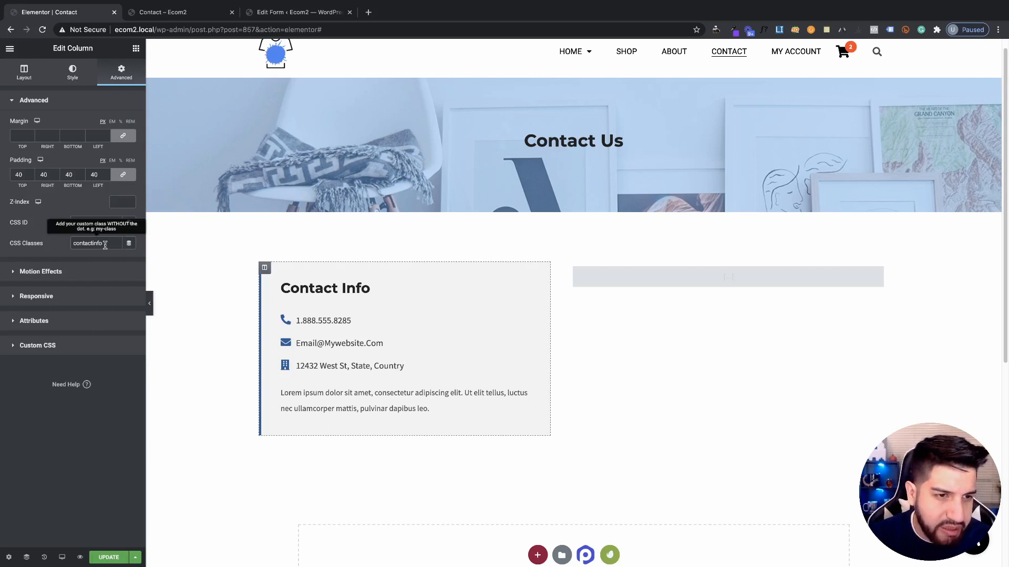
{"action": "left_click", "coordinate": [100, 557]}
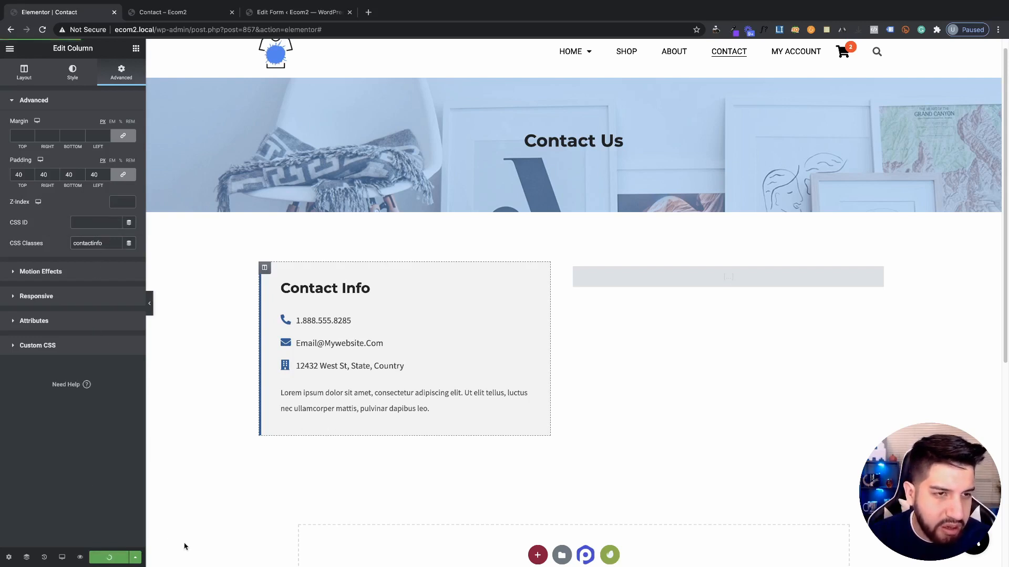
{"action": "left_click", "coordinate": [160, 12]}
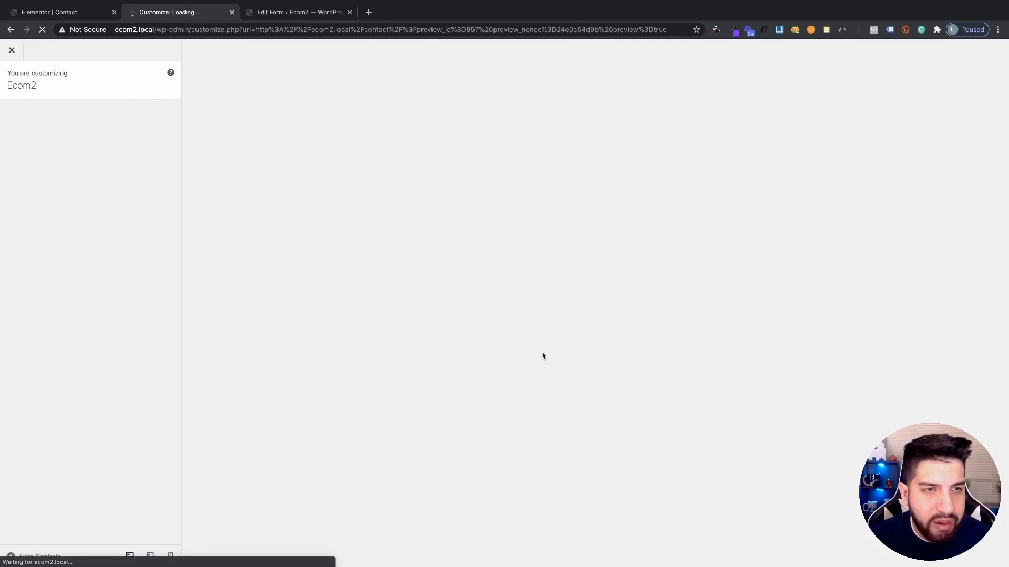
In Additional CSS, add a .contactinfo selector on a new line below the existing rules
{"action": "left_click", "coordinate": [76, 413]}
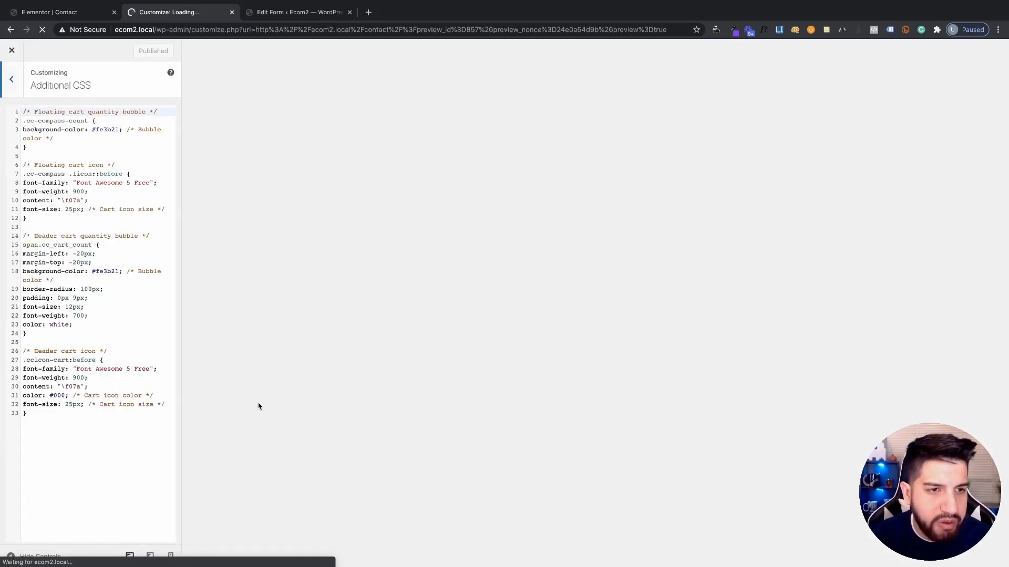
{"action": "left_click", "coordinate": [82, 440]}
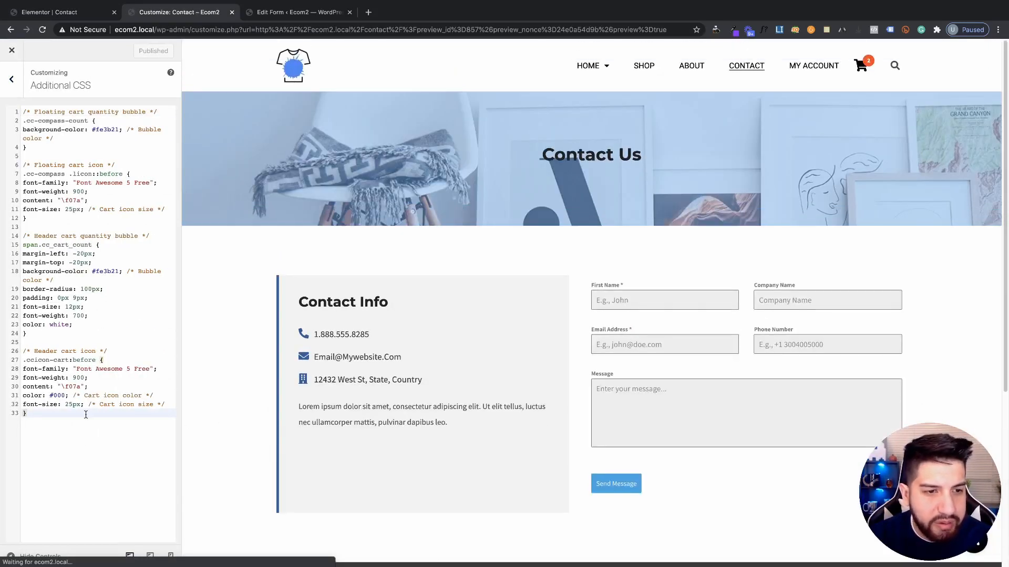
{"action": "key", "text": "Return"}
{"action": "key", "text": "Return"}
{"action": "type", "text": "cons"}
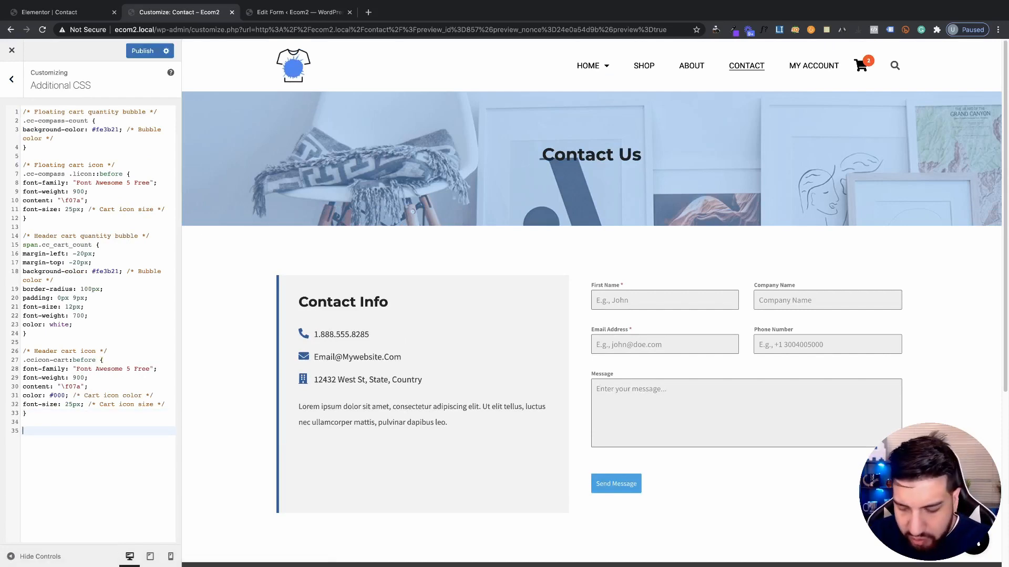
{"action": "key", "text": "BackSpace"}
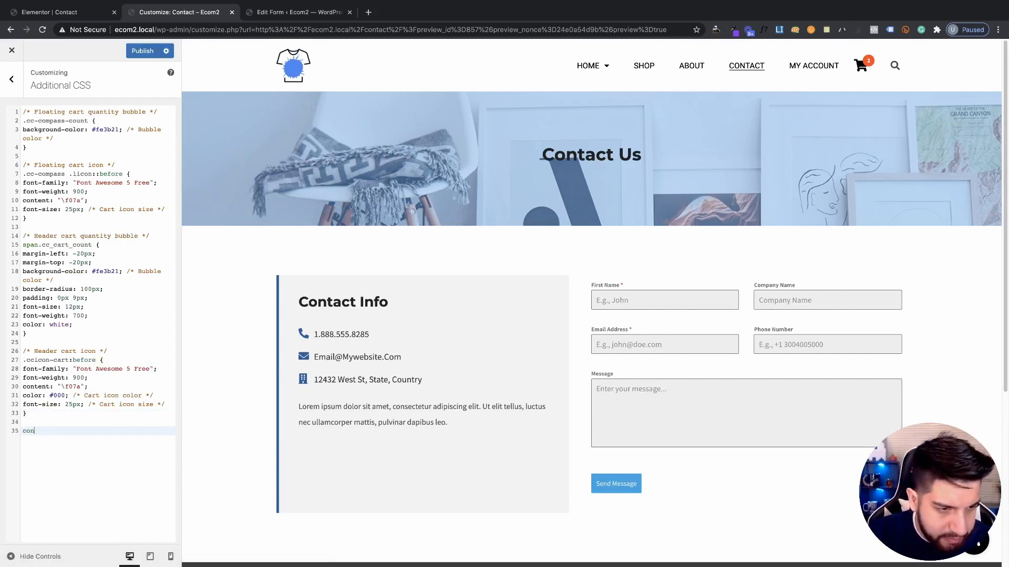
{"action": "type", "text": "tact"}
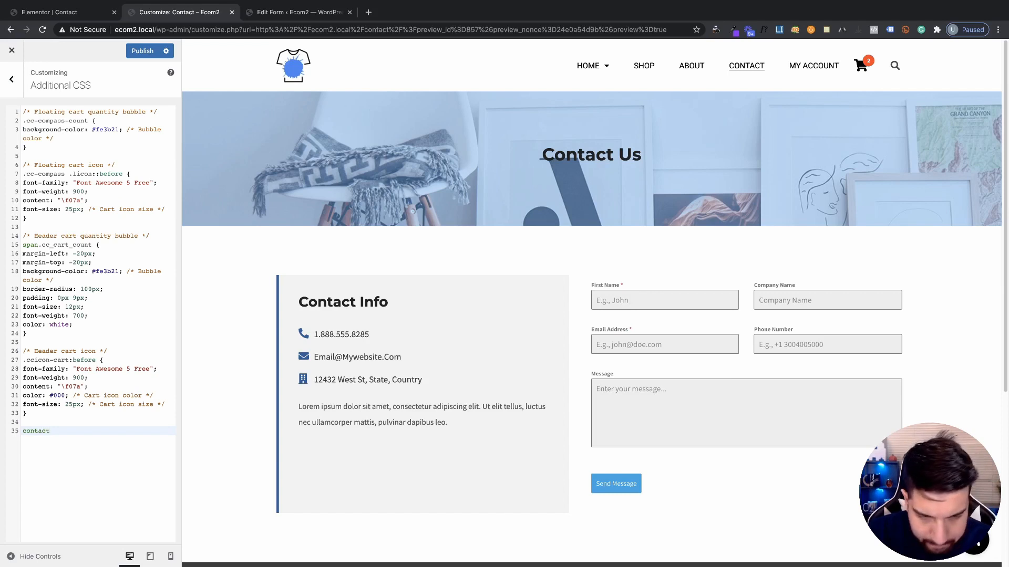
{"action": "type", "text": "info"}
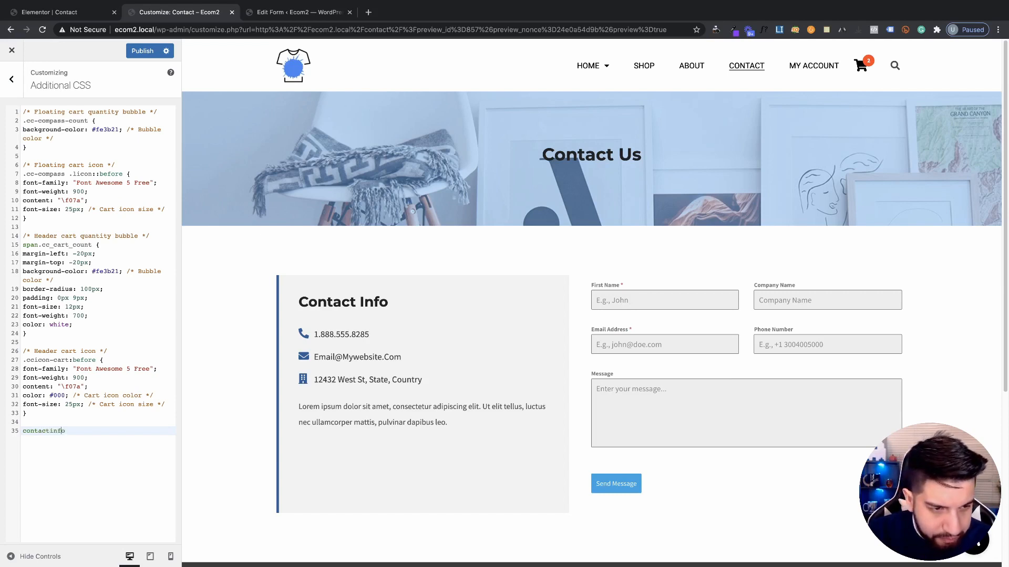
{"action": "left_click", "coordinate": [23, 431]}
{"action": "type", "text": "."}
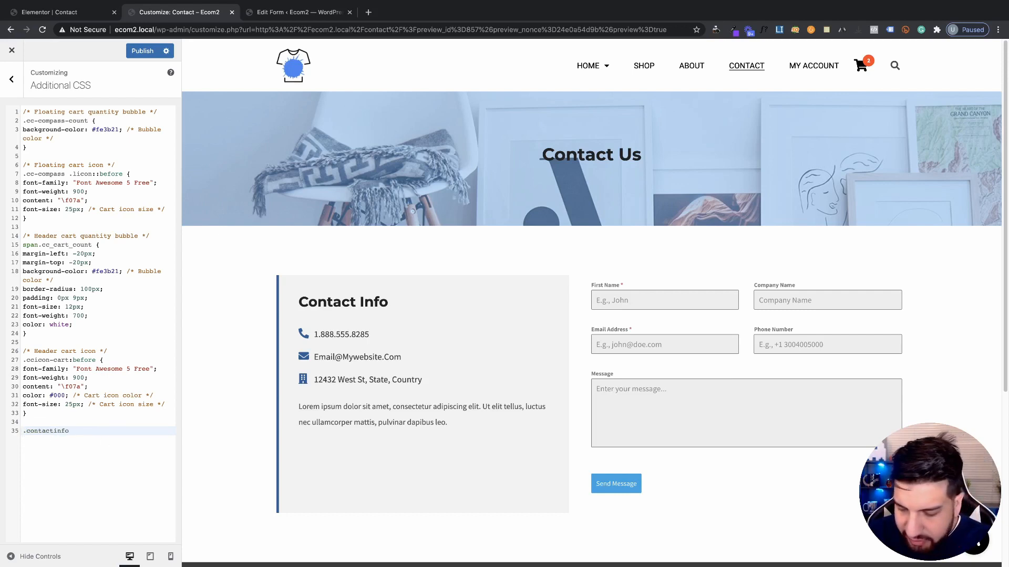
Complete the rule with braces and display: inline-block, then publish it
{"action": "left_click", "coordinate": [88, 431]}
{"action": "type", "text": "{}"}
{"action": "key", "text": "Left"}
{"action": "key", "text": "Return"}
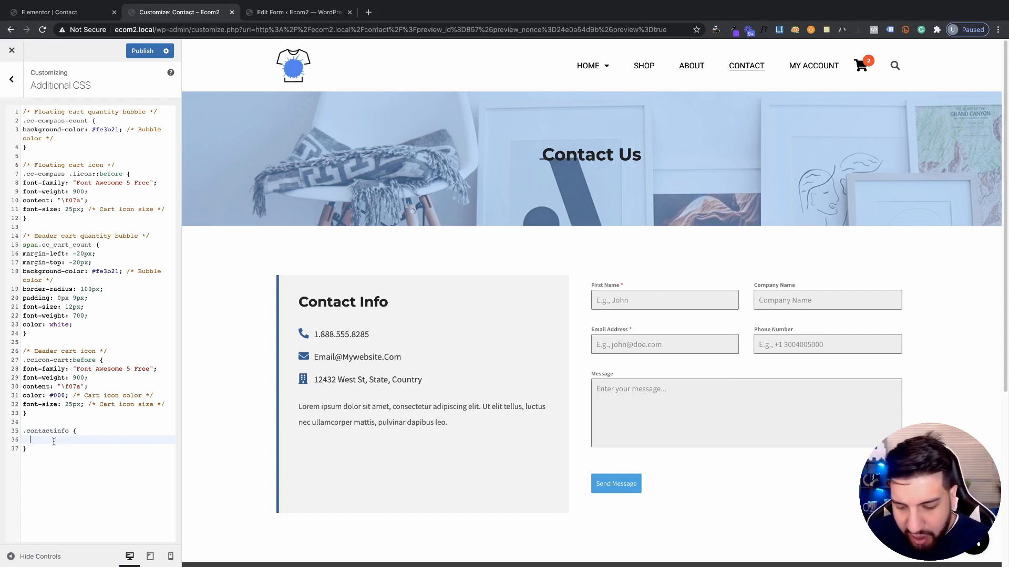
{"action": "type", "text": "display"}
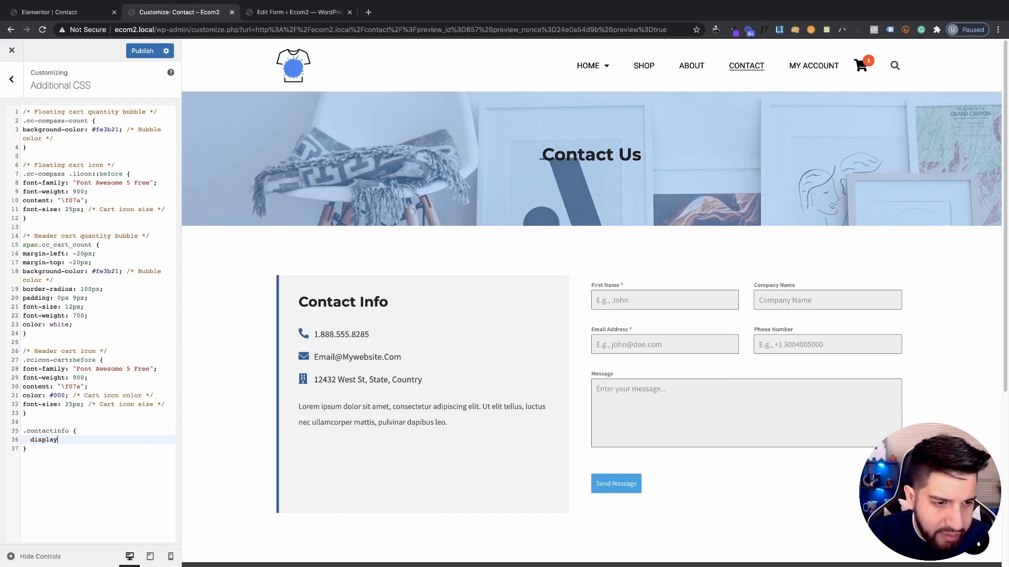
{"action": "type", "text": ": i"}
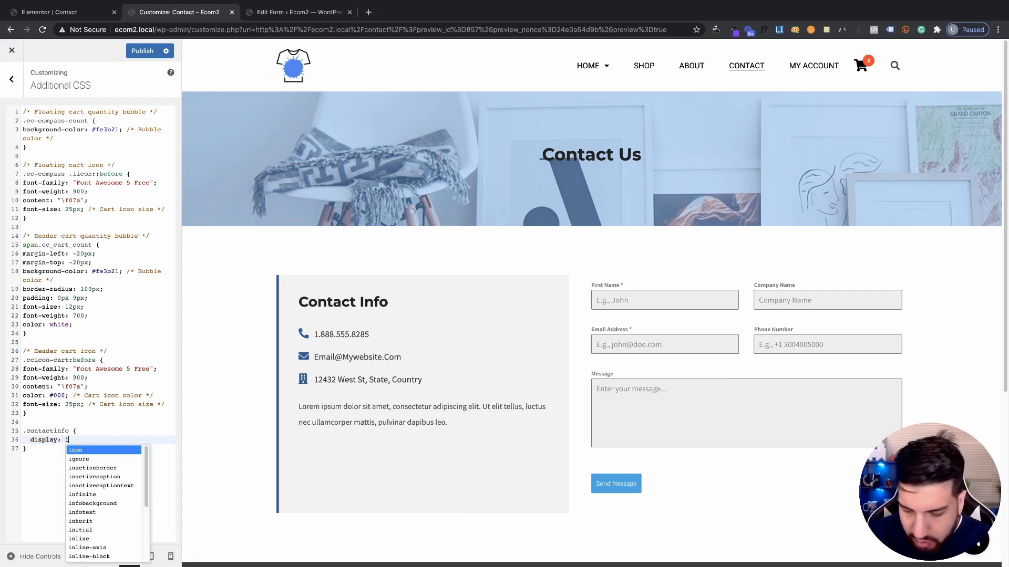
{"action": "type", "text": "nline-block"}
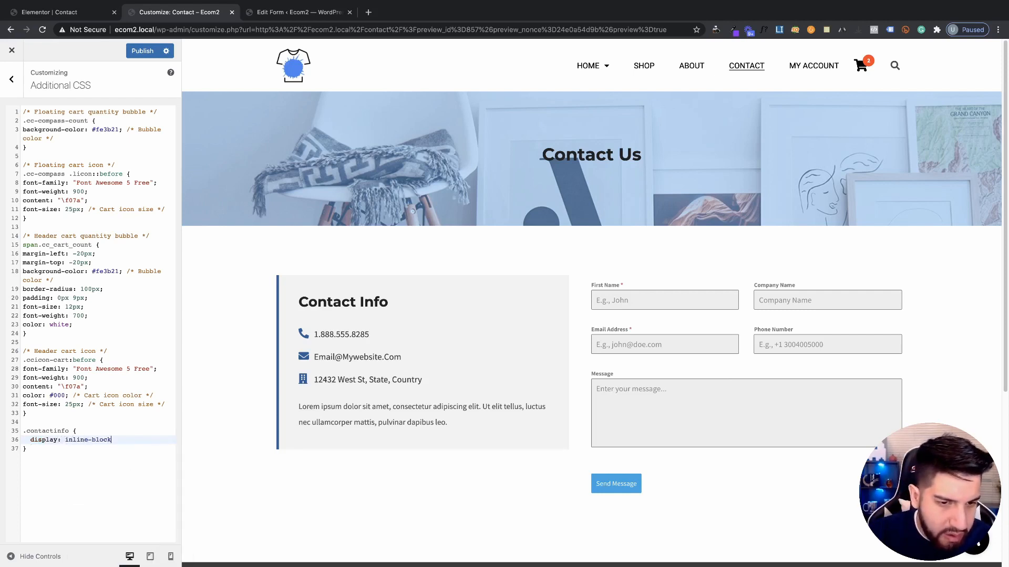
{"action": "left_click", "coordinate": [114, 476]}
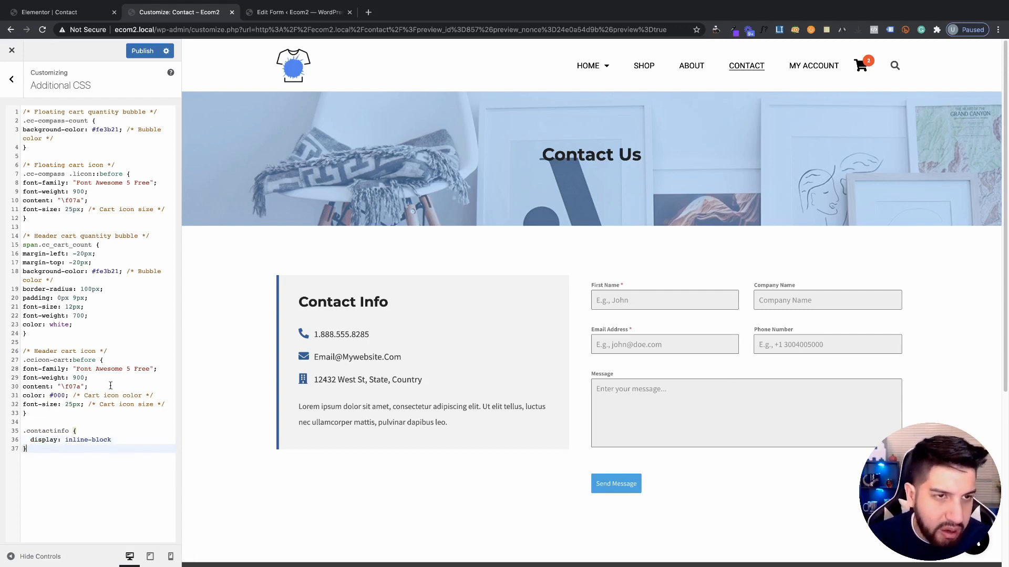
{"action": "left_click", "coordinate": [132, 58]}
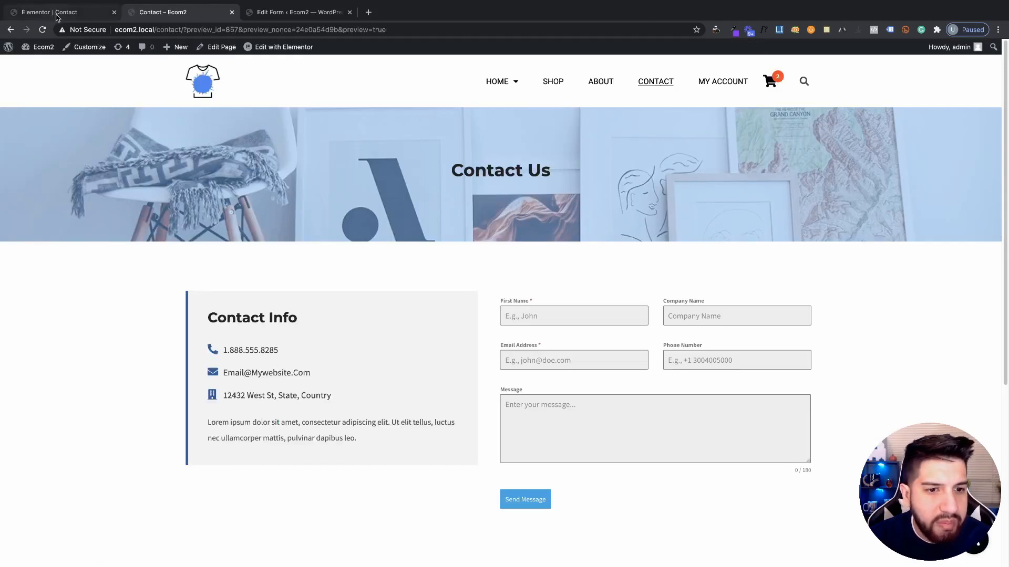
Scroll the live Contact page to check the Contact Info box sitting beside the form
{"action": "left_click", "coordinate": [56, 15]}
{"action": "left_click", "coordinate": [174, 14]}
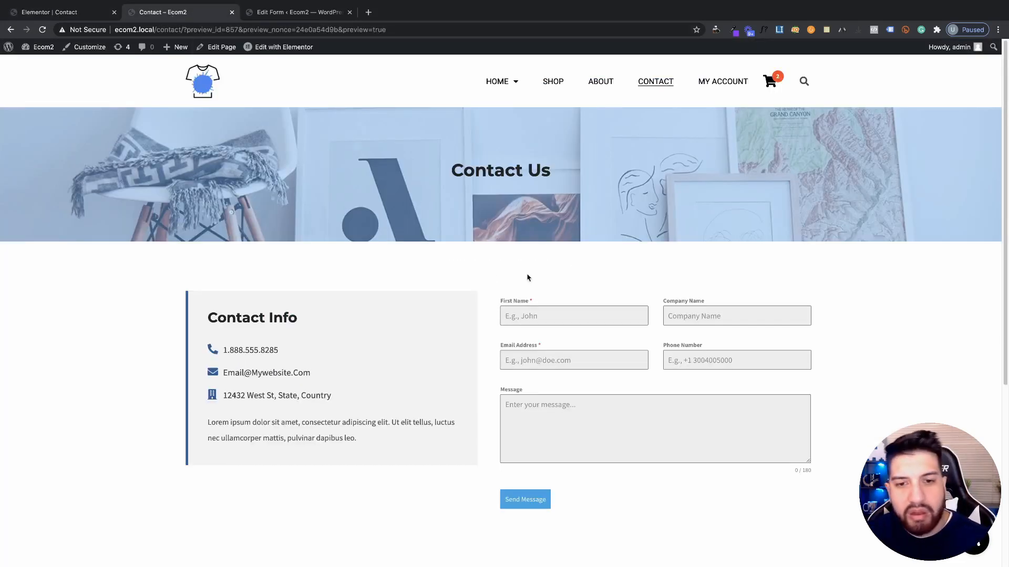
{"action": "scroll", "coordinate": [548, 276], "scroll_direction": "down", "scroll_amount": 2}
{"action": "scroll", "coordinate": [591, 275], "scroll_direction": "up", "scroll_amount": 2}
{"action": "scroll", "coordinate": [653, 310], "scroll_direction": "down", "scroll_amount": 2}
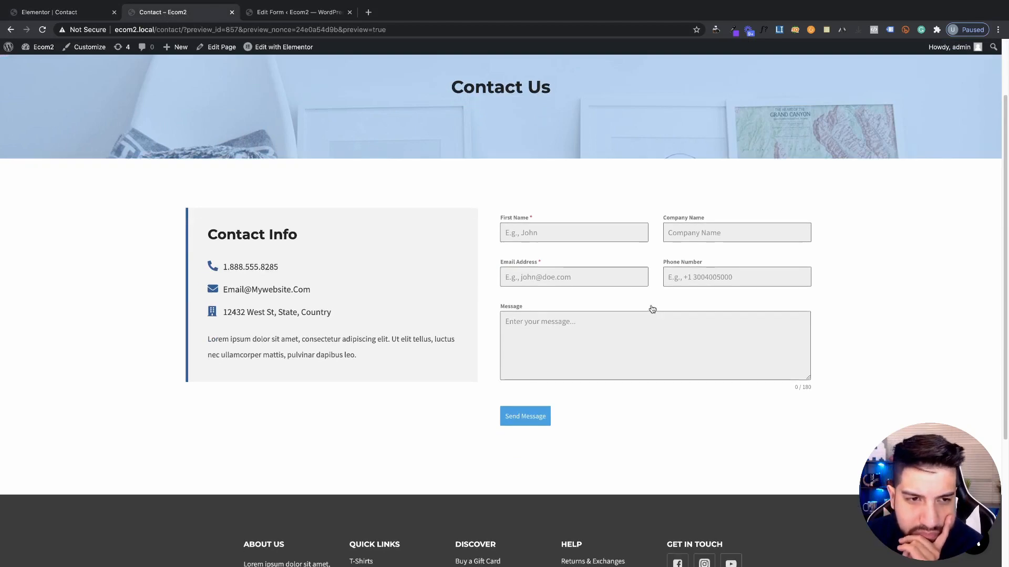
{"action": "scroll", "coordinate": [652, 309], "scroll_direction": "up", "scroll_amount": 1}
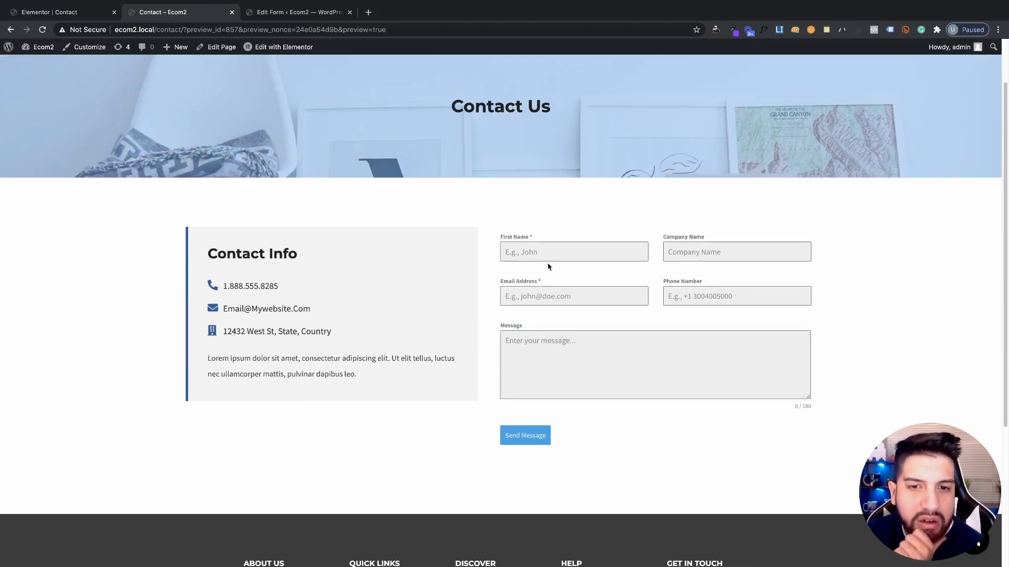
Copy the Contact Info heading into the form column and move it above the form
{"action": "left_click", "coordinate": [68, 11]}
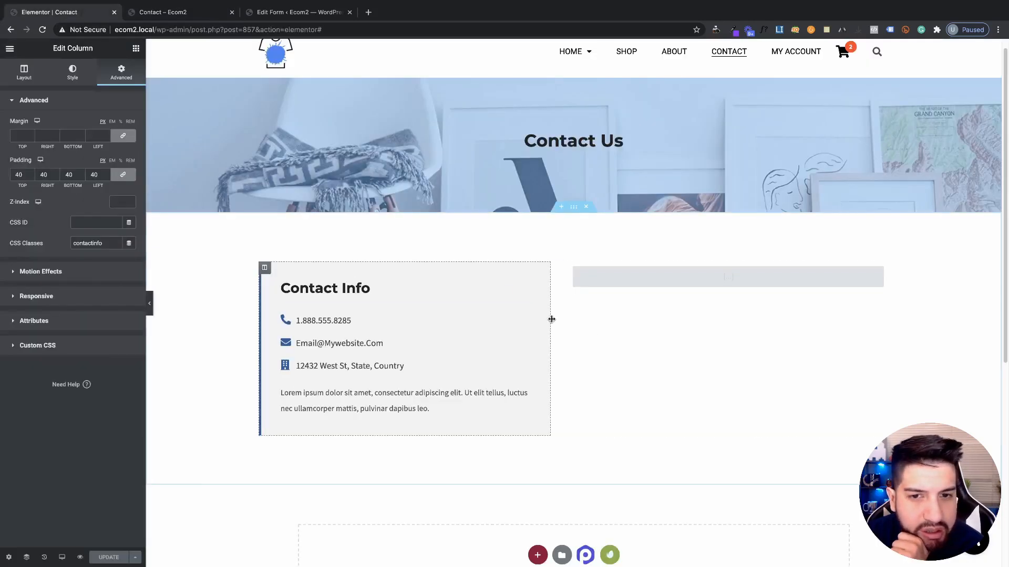
{"action": "right_click", "coordinate": [423, 301]}
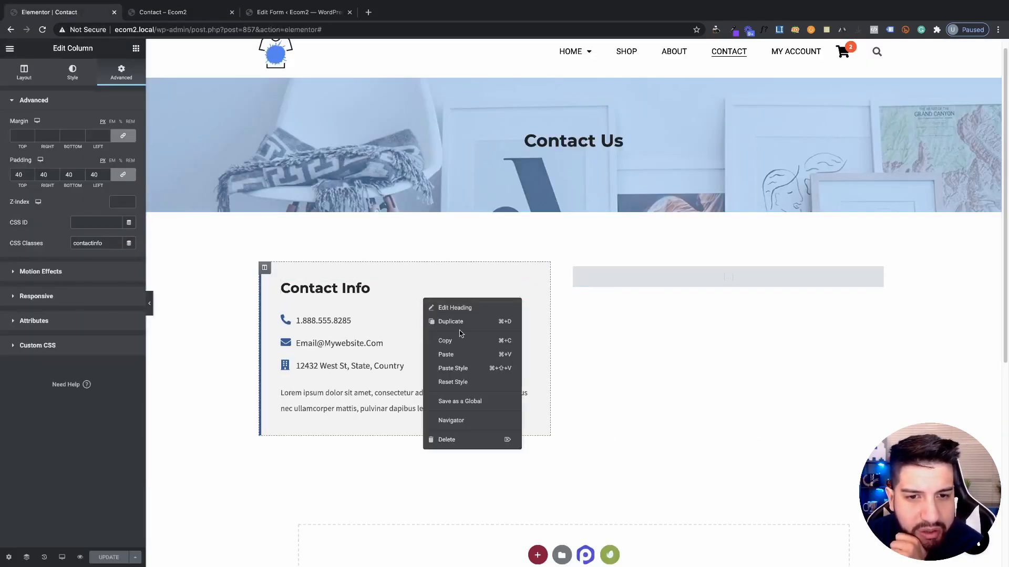
{"action": "right_click", "coordinate": [621, 286]}
{"action": "left_click", "coordinate": [651, 339]}
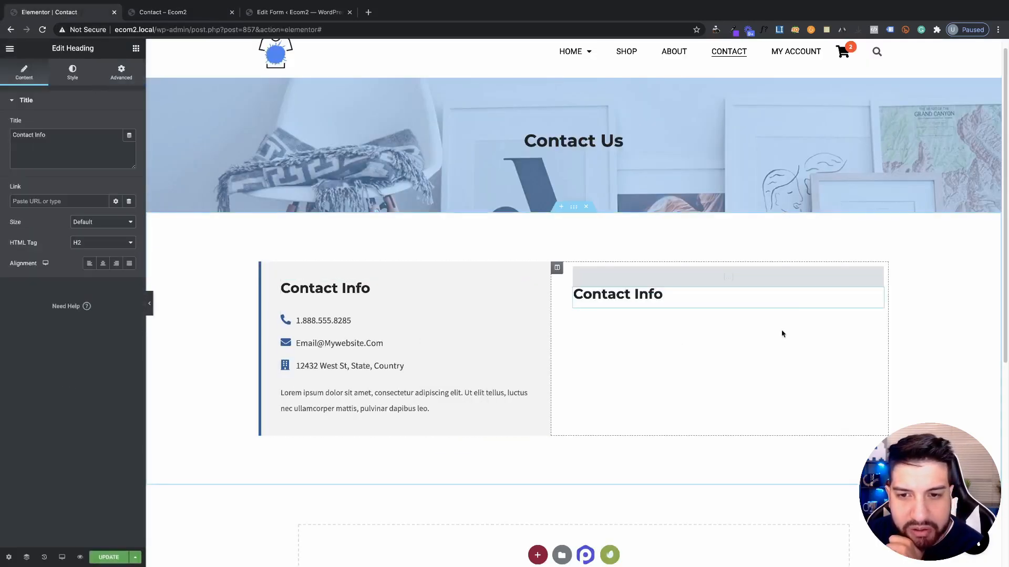
{"action": "left_click_drag", "start_coordinate": [878, 293], "coordinate": [683, 279]}
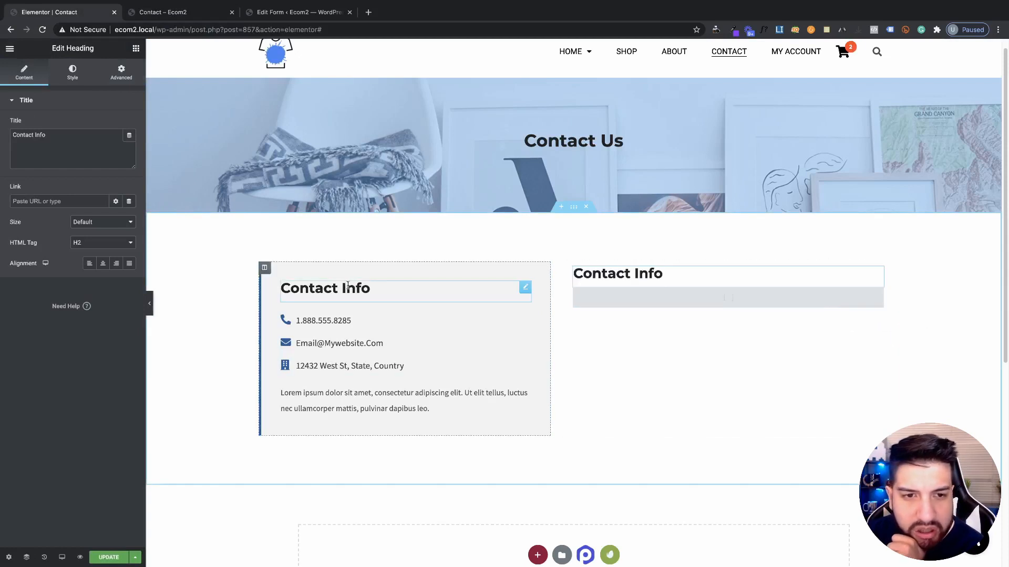
Replace the heading text with 'Get in touch with us', correcting the misspelled 'toucn'
{"action": "left_click", "coordinate": [69, 149]}
{"action": "key", "text": "ctrl+a"}
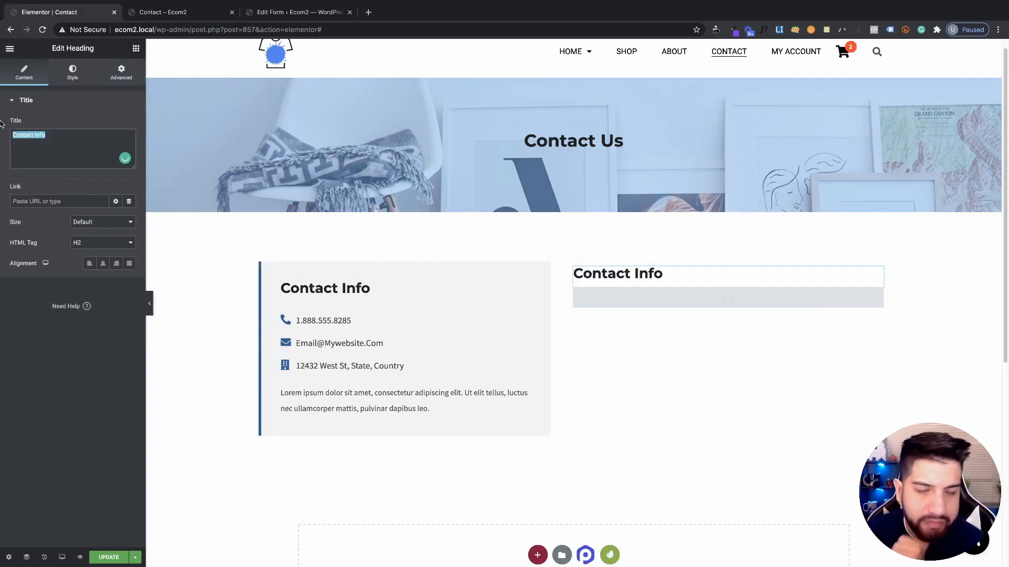
{"action": "key", "text": "BackSpace"}
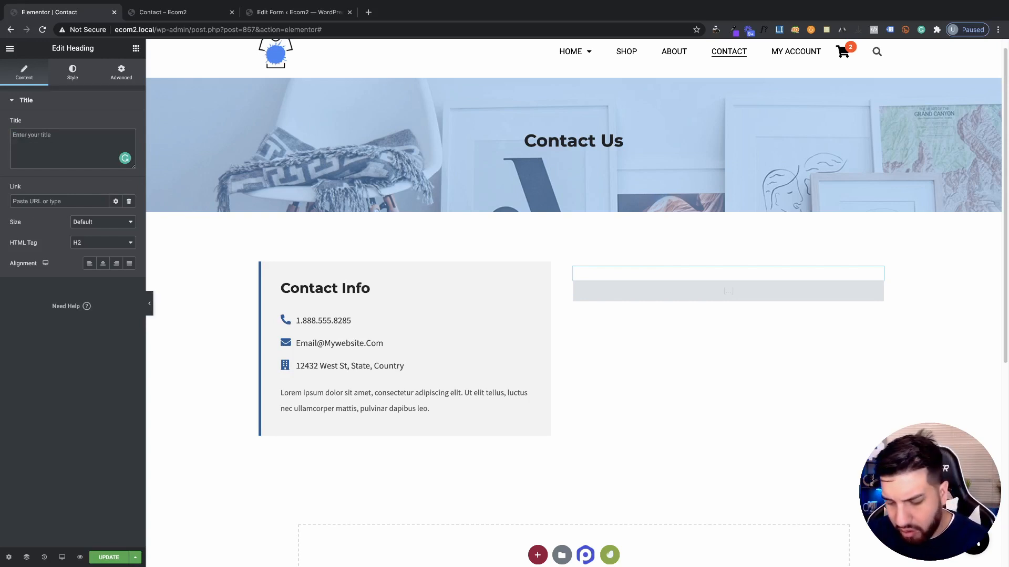
{"action": "type", "text": "Gey"}
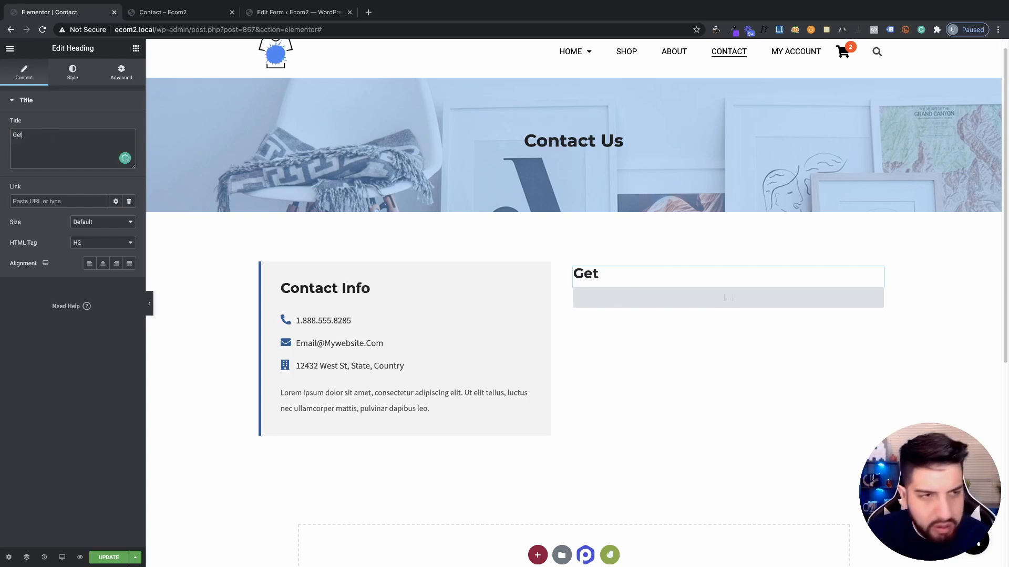
{"action": "type", "text": " in tou"}
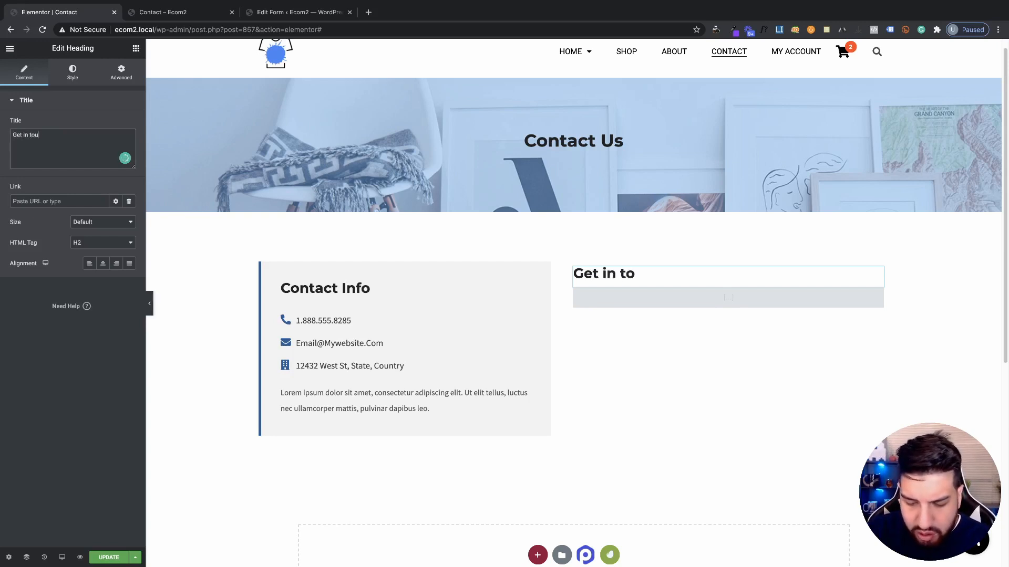
{"action": "type", "text": "cn"}
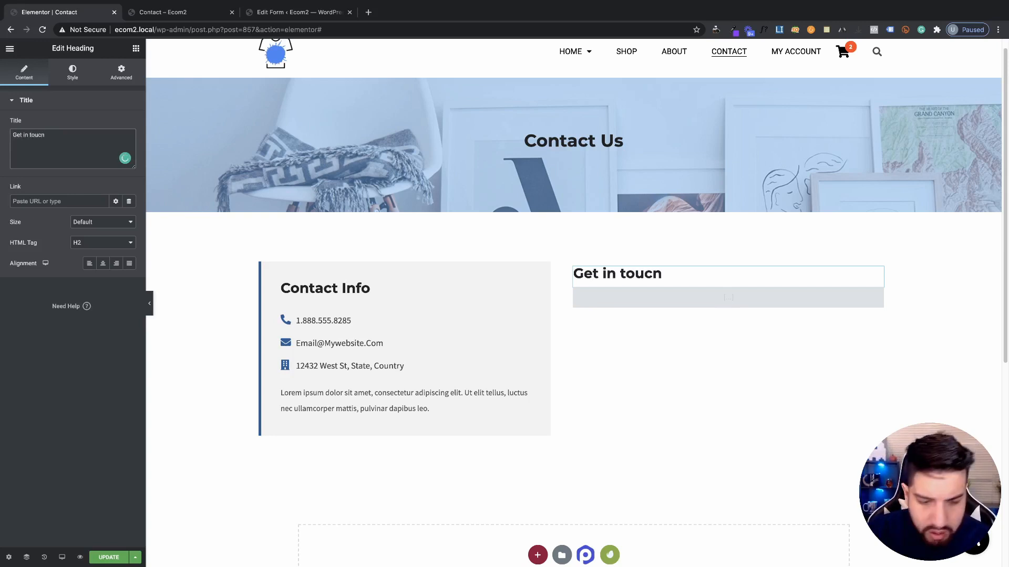
{"action": "type", "text": " with"}
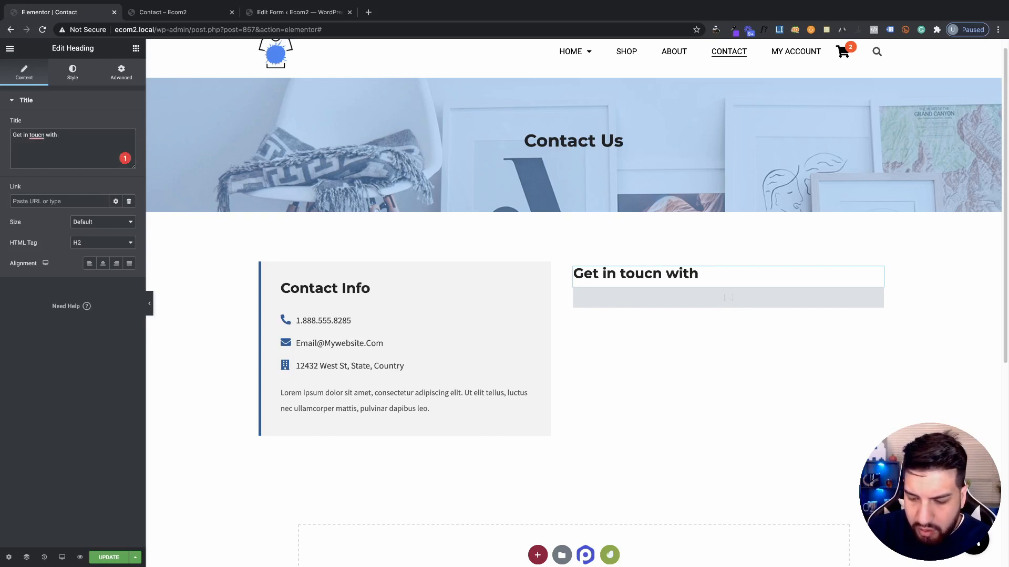
{"action": "type", "text": " us!"}
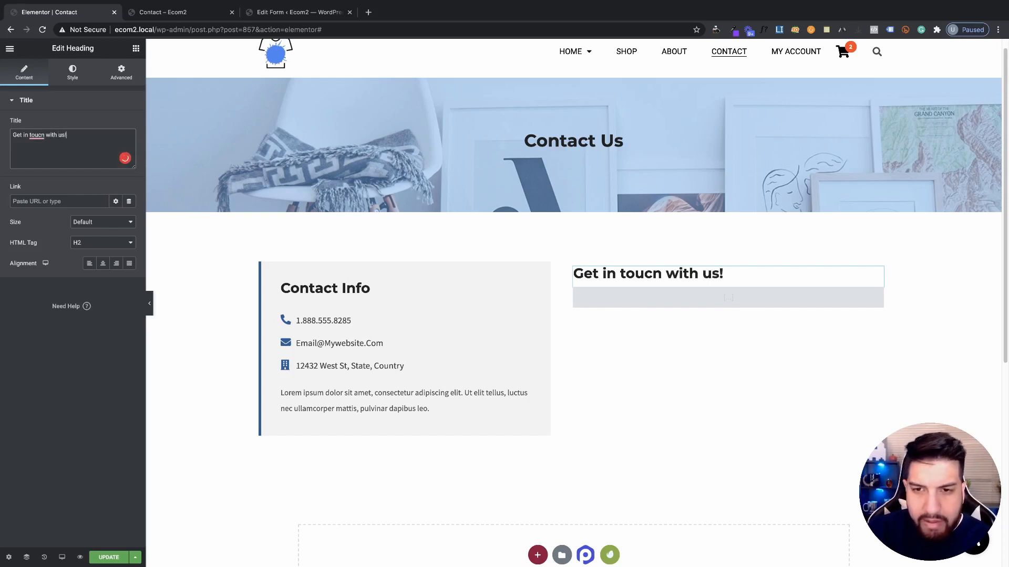
{"action": "left_click", "coordinate": [37, 137]}
{"action": "left_click", "coordinate": [53, 147]}
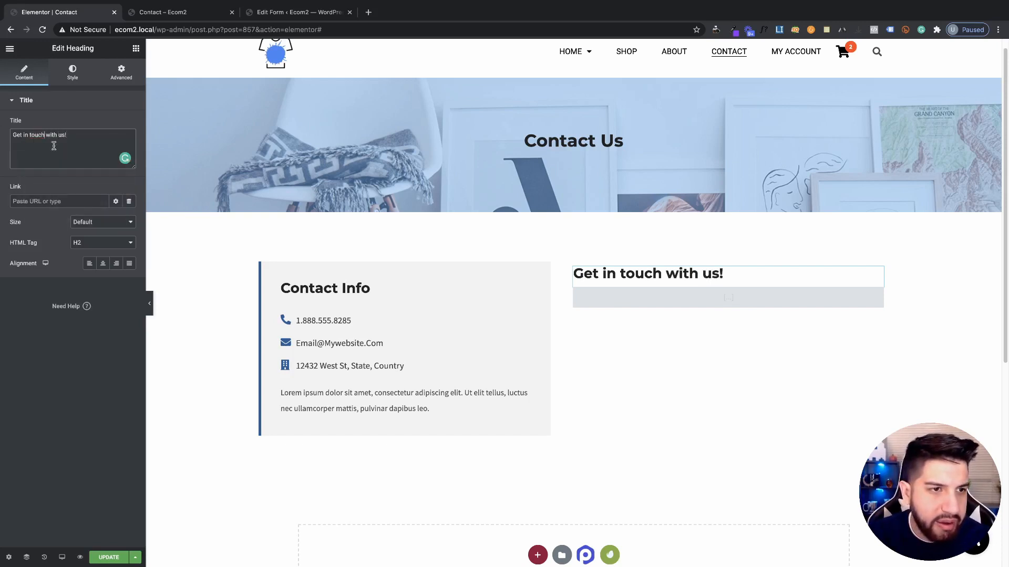
Set the heading's typography text transform to Capitalize
{"action": "left_click", "coordinate": [76, 73]}
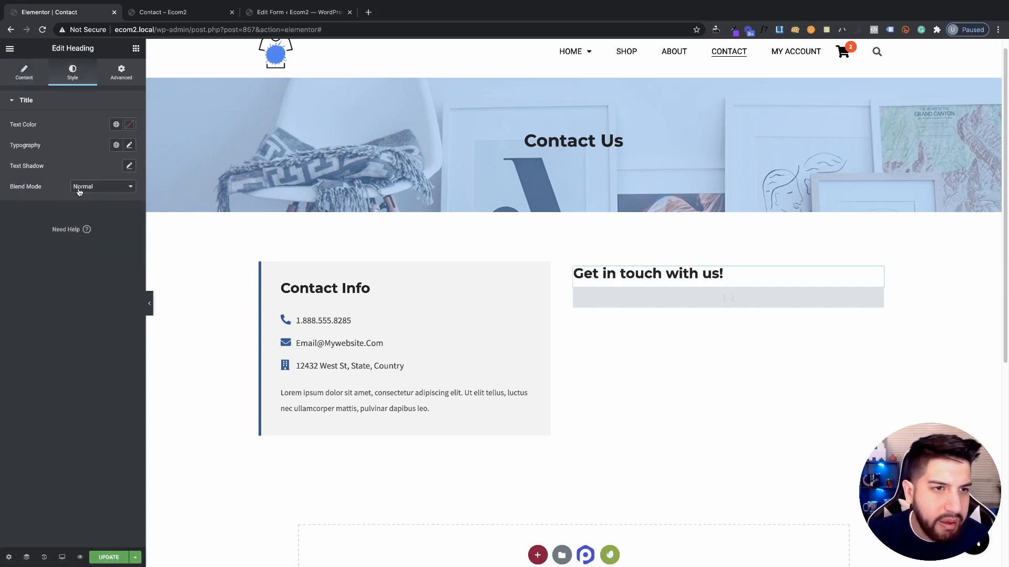
{"action": "left_click", "coordinate": [88, 287]}
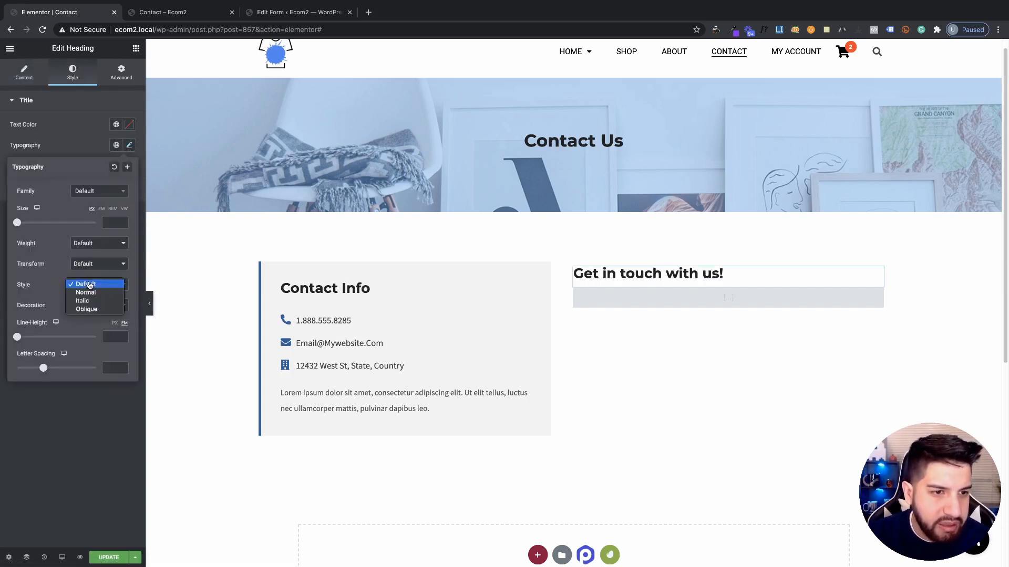
{"action": "left_click", "coordinate": [79, 265]}
{"action": "left_click", "coordinate": [87, 265]}
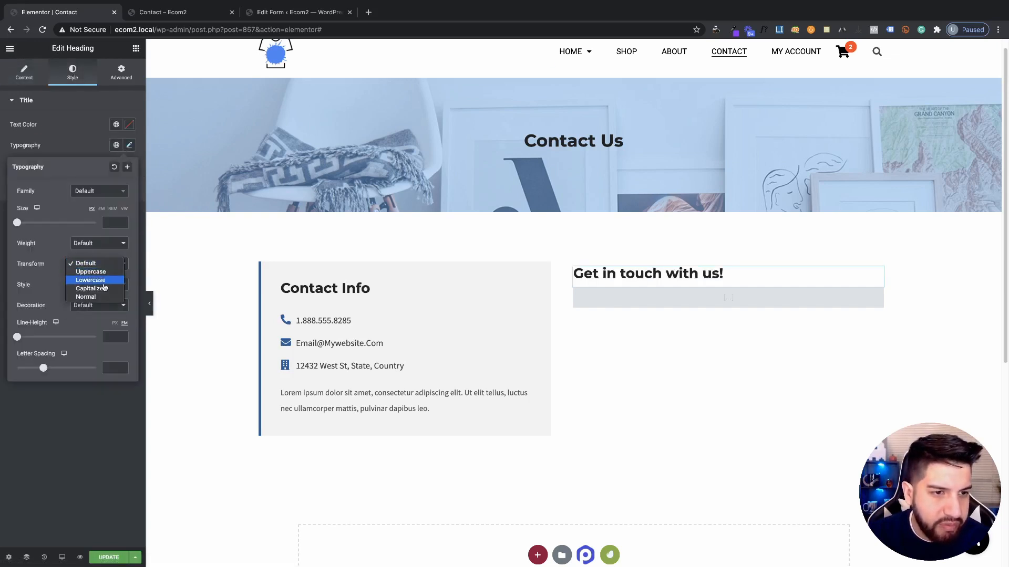
{"action": "left_click", "coordinate": [85, 291]}
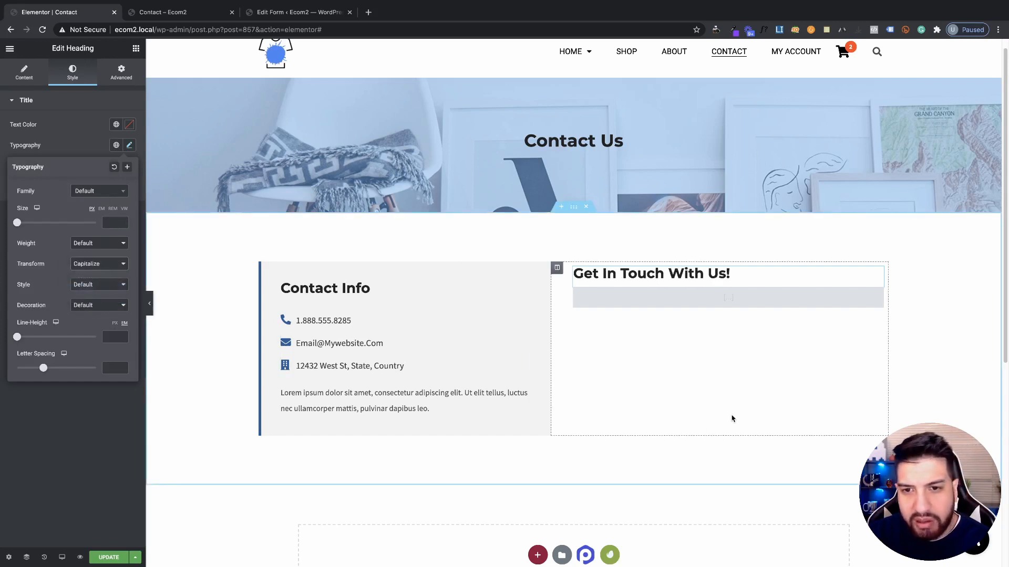
{"action": "left_click", "coordinate": [677, 276]}
Give the heading an unlinked 25 px bottom margin and update the page
{"action": "left_click", "coordinate": [124, 76]}
{"action": "left_click", "coordinate": [124, 135]}
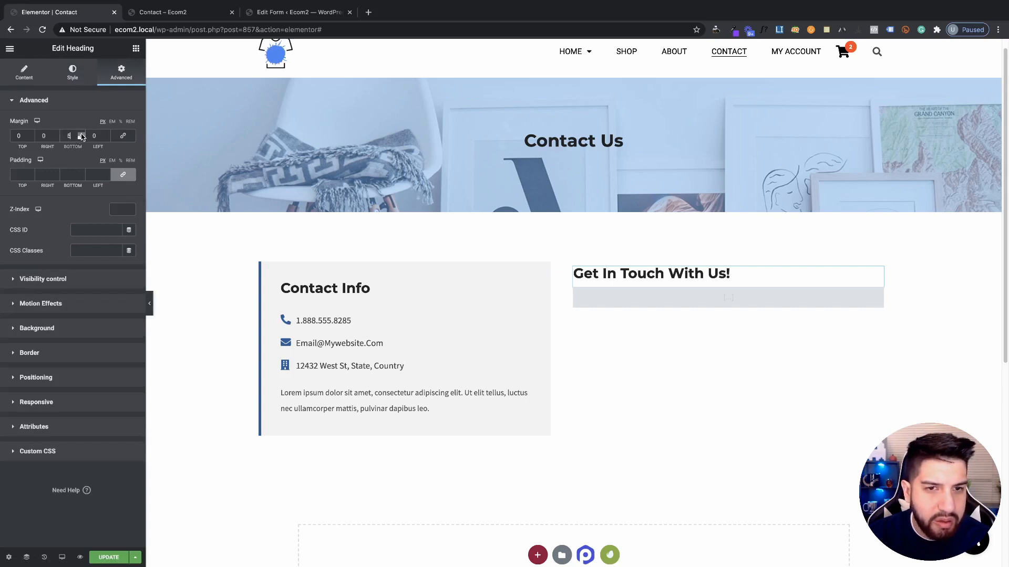
{"action": "left_click", "coordinate": [82, 135]}
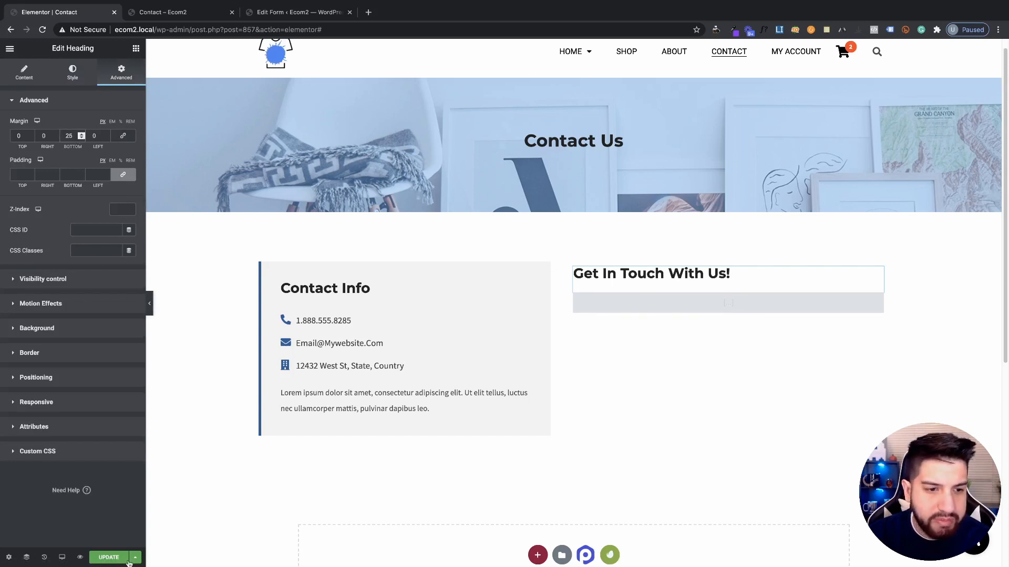
{"action": "left_click", "coordinate": [122, 559]}
Review the new 'Get In Touch With Us!' heading above the form on the live Contact page
{"action": "left_click", "coordinate": [205, 10]}
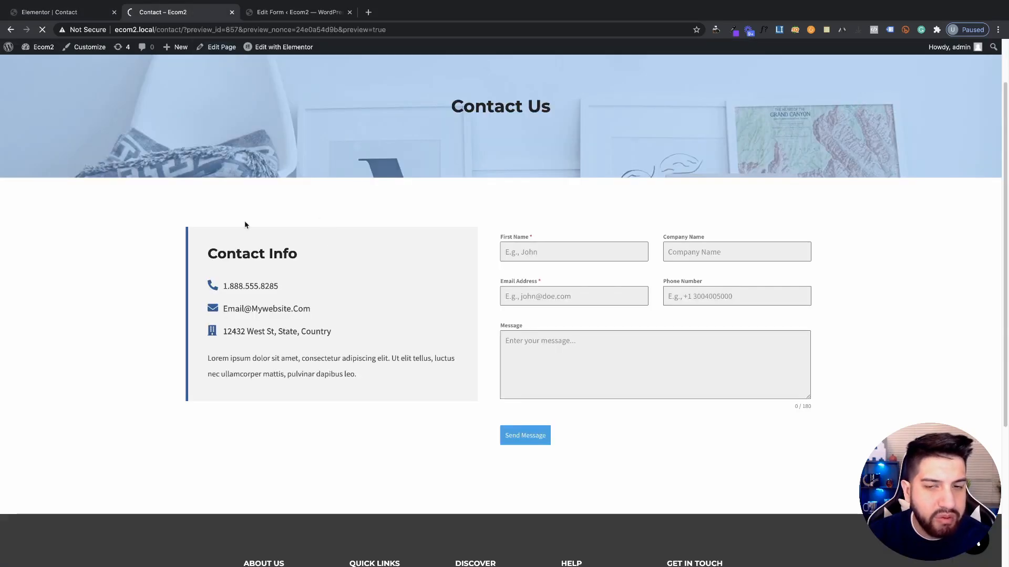
{"action": "scroll", "coordinate": [657, 328], "scroll_direction": "down", "scroll_amount": 1}
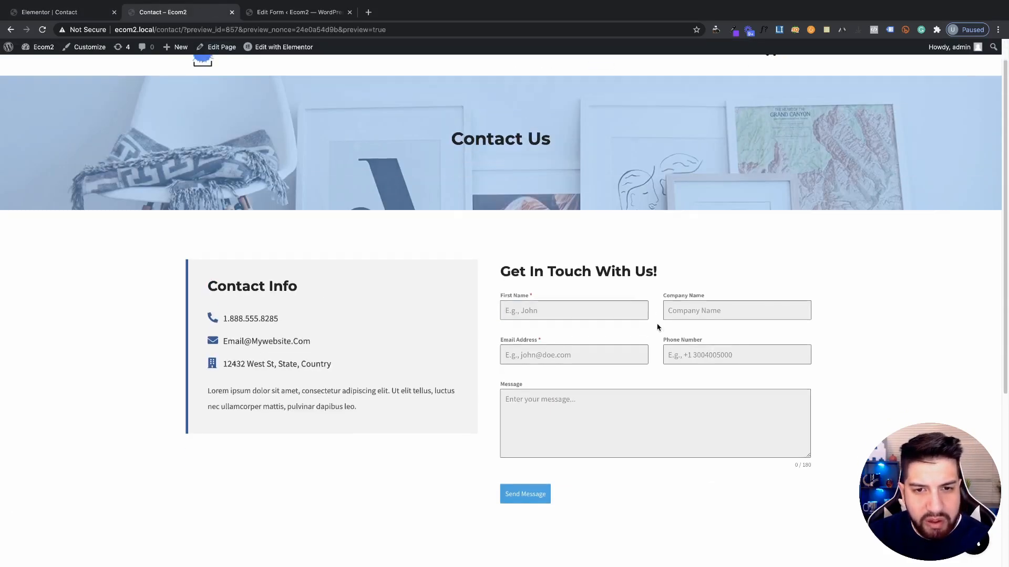
{"action": "scroll", "coordinate": [657, 328], "scroll_direction": "down", "scroll_amount": 3}
{"action": "scroll", "coordinate": [664, 326], "scroll_direction": "up", "scroll_amount": 3}
{"action": "scroll", "coordinate": [666, 328], "scroll_direction": "down", "scroll_amount": 2}
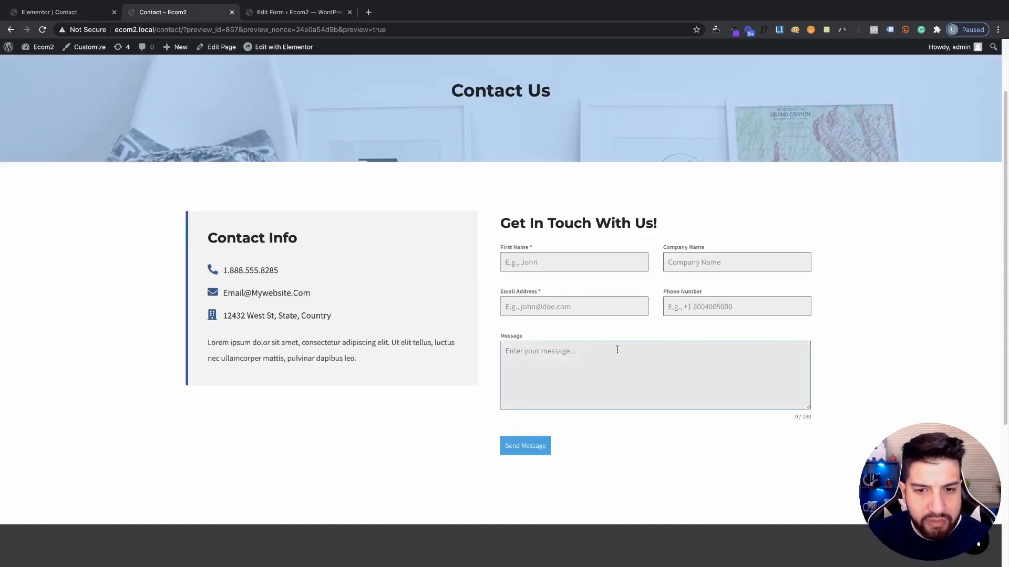
{"action": "scroll", "coordinate": [337, 294], "scroll_direction": "up", "scroll_amount": 1}
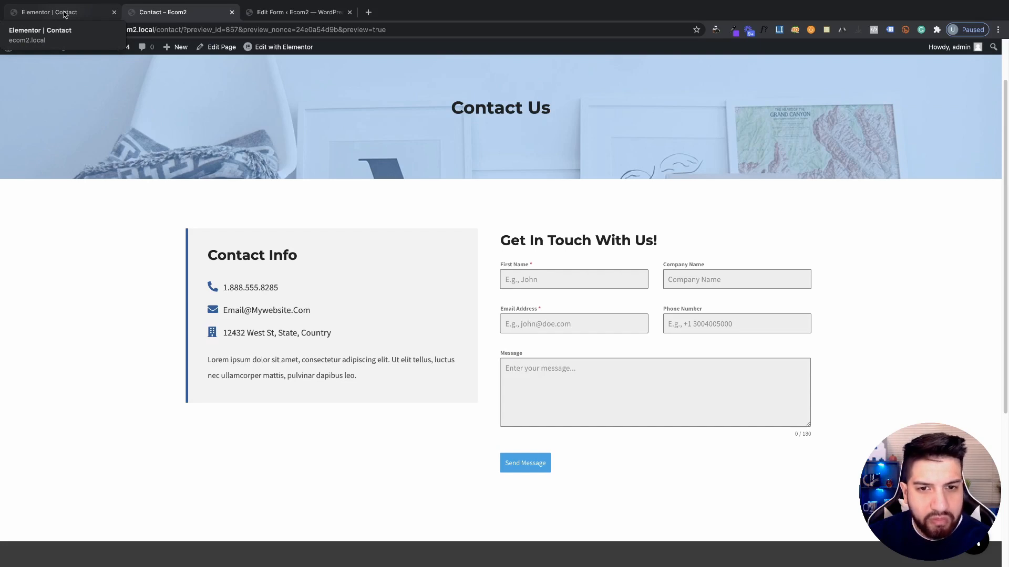
{"action": "left_click", "coordinate": [65, 14]}
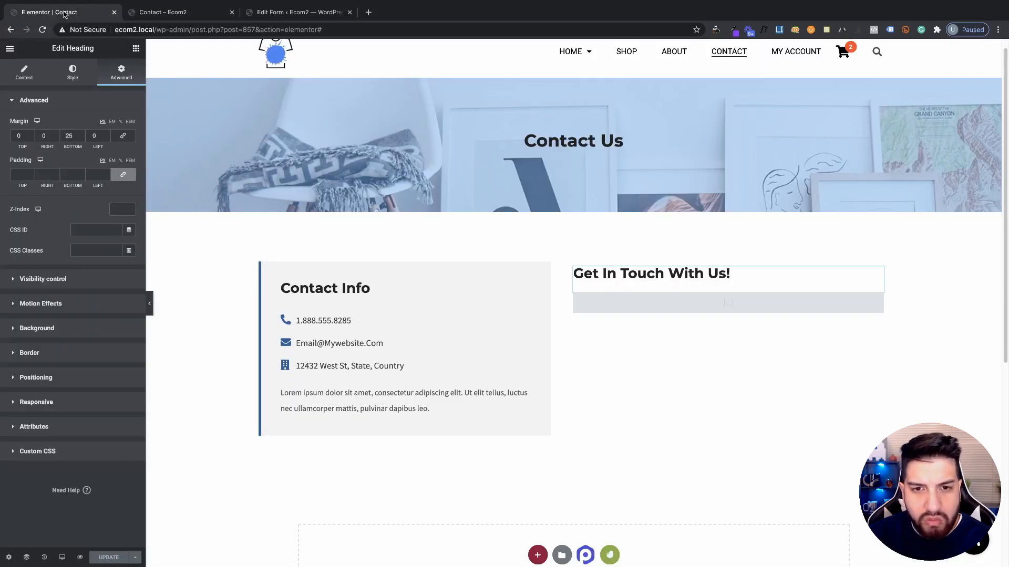
{"action": "left_click", "coordinate": [168, 16]}
{"action": "left_click", "coordinate": [298, 15]}
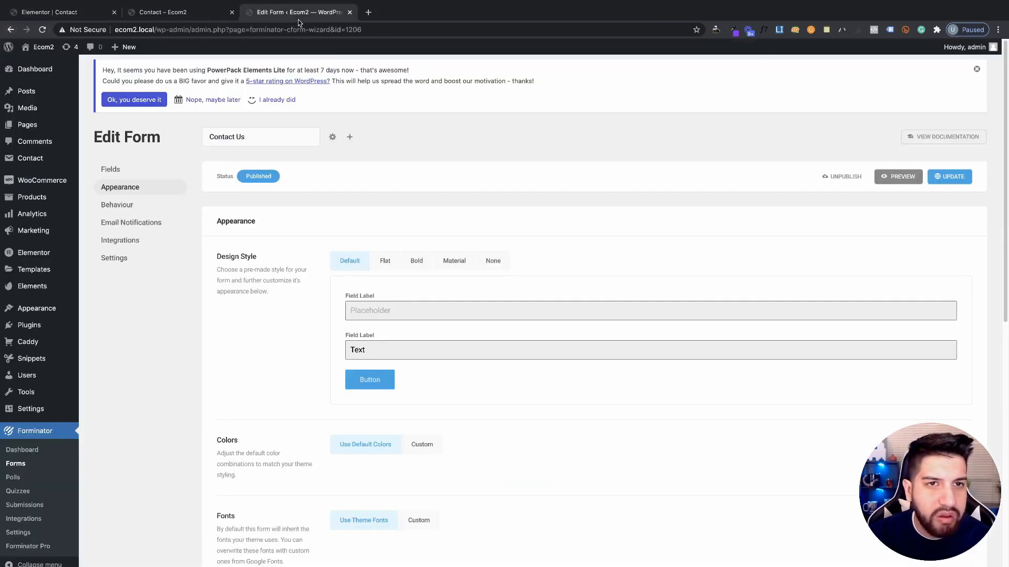
{"action": "scroll", "coordinate": [471, 376], "scroll_direction": "down", "scroll_amount": 3}
{"action": "scroll", "coordinate": [468, 373], "scroll_direction": "up", "scroll_amount": 3}
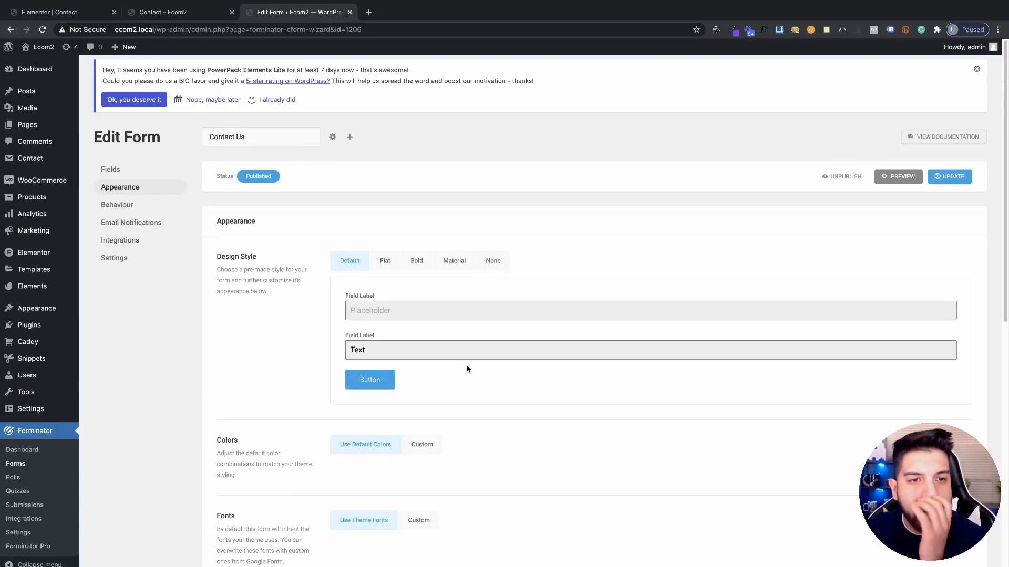
{"action": "scroll", "coordinate": [387, 286], "scroll_direction": "down", "scroll_amount": 1}
{"action": "left_click", "coordinate": [390, 250]}
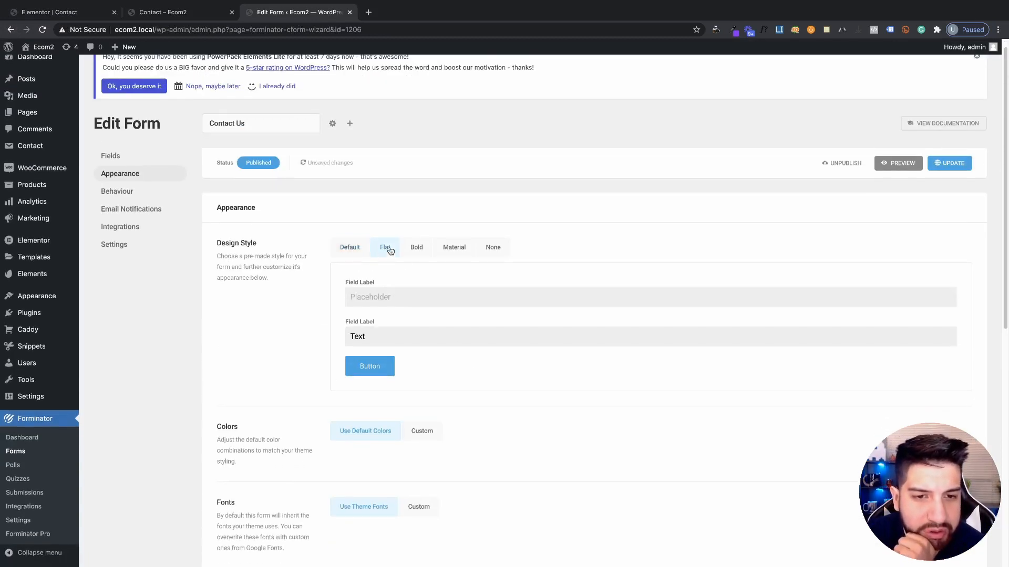
{"action": "left_click", "coordinate": [949, 163]}
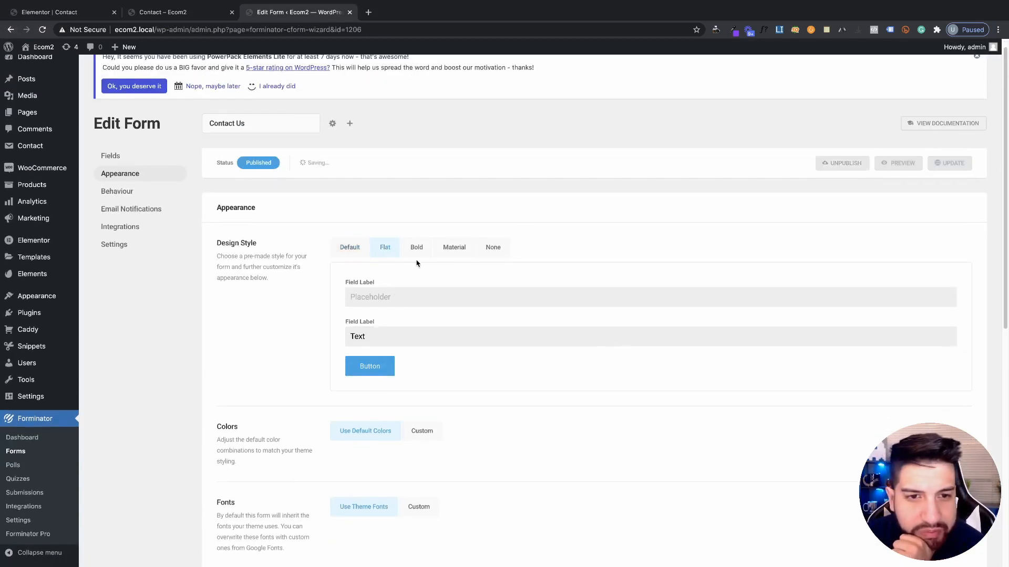
{"action": "left_click", "coordinate": [223, 13]}
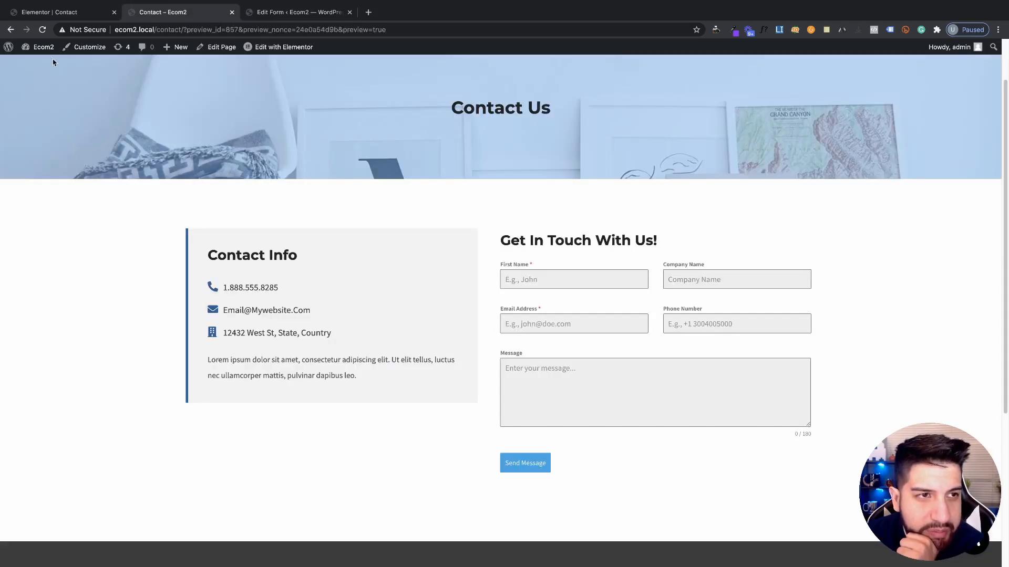
{"action": "left_click", "coordinate": [49, 12]}
{"action": "left_click", "coordinate": [179, 12]}
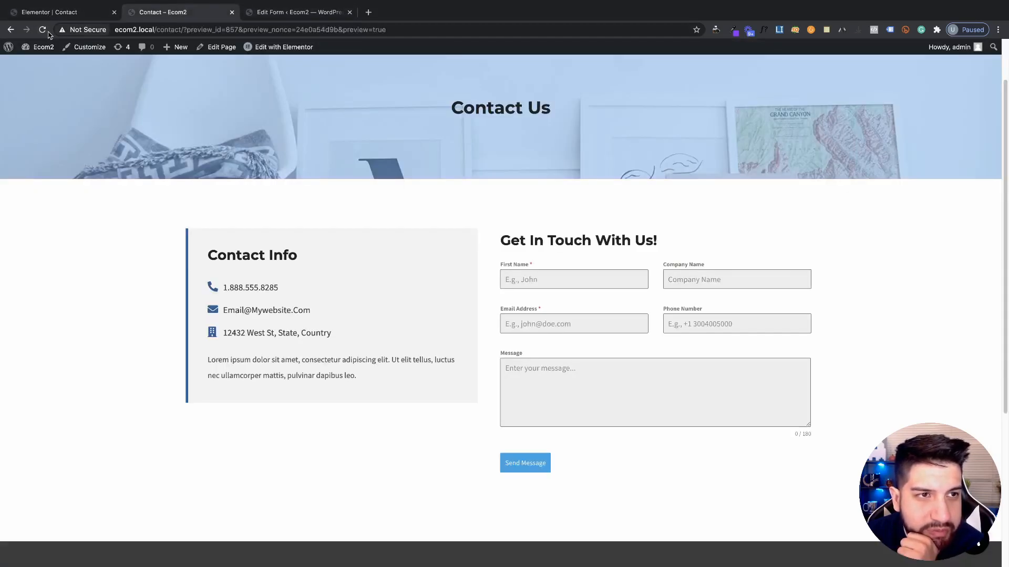
{"action": "left_click", "coordinate": [42, 29]}
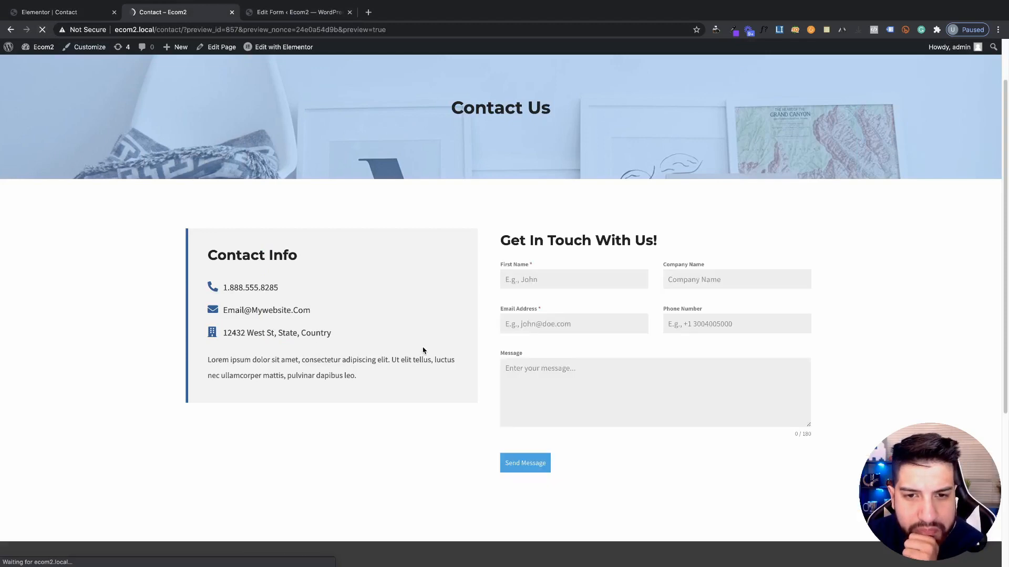
{"action": "scroll", "coordinate": [631, 378], "scroll_direction": "down", "scroll_amount": 2}
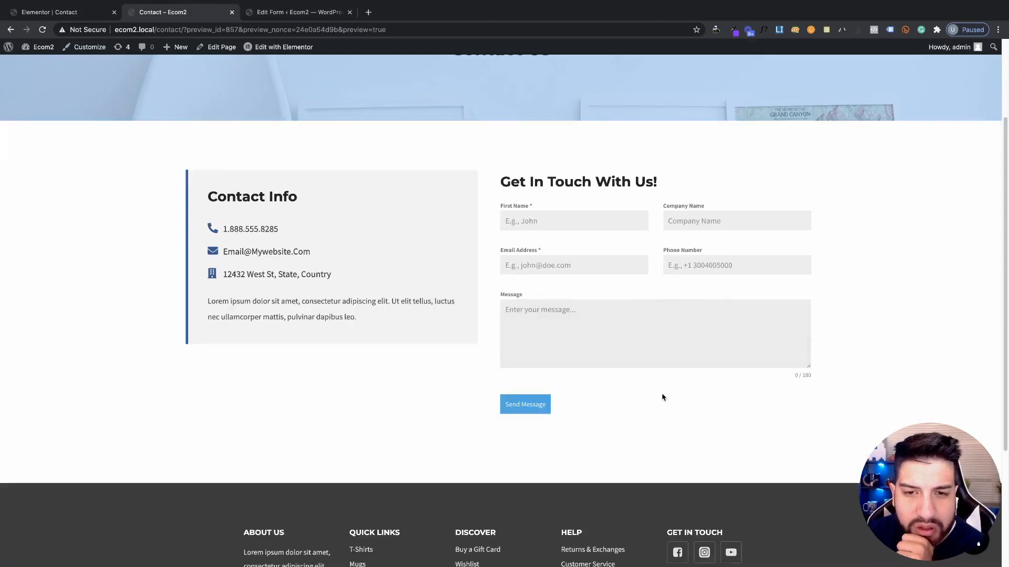
{"action": "scroll", "coordinate": [662, 396], "scroll_direction": "up", "scroll_amount": 3}
{"action": "scroll", "coordinate": [596, 398], "scroll_direction": "down", "scroll_amount": 2}
{"action": "scroll", "coordinate": [597, 393], "scroll_direction": "down", "scroll_amount": 2}
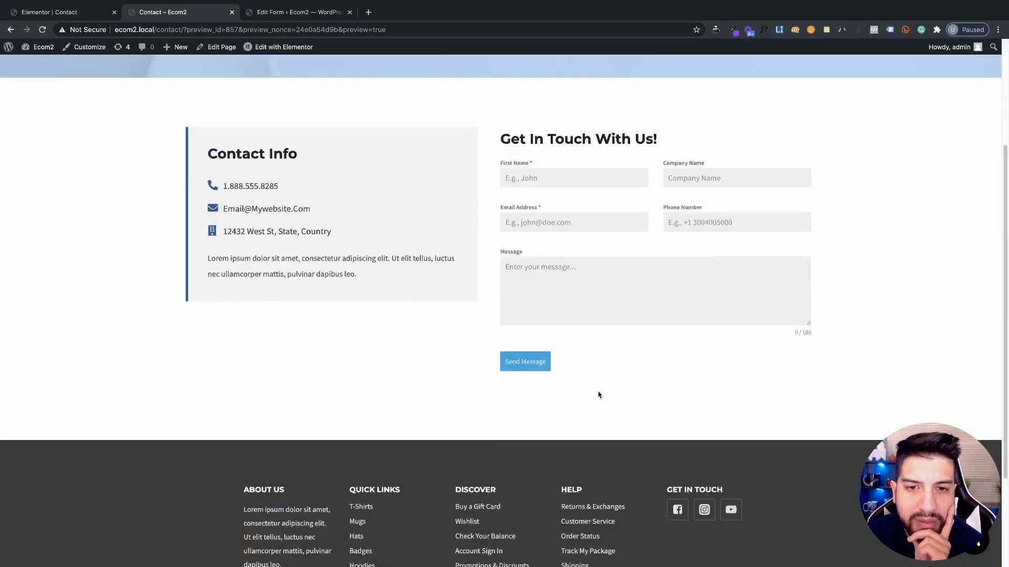
{"action": "scroll", "coordinate": [599, 394], "scroll_direction": "up", "scroll_amount": 2}
{"action": "left_click", "coordinate": [294, 11]}
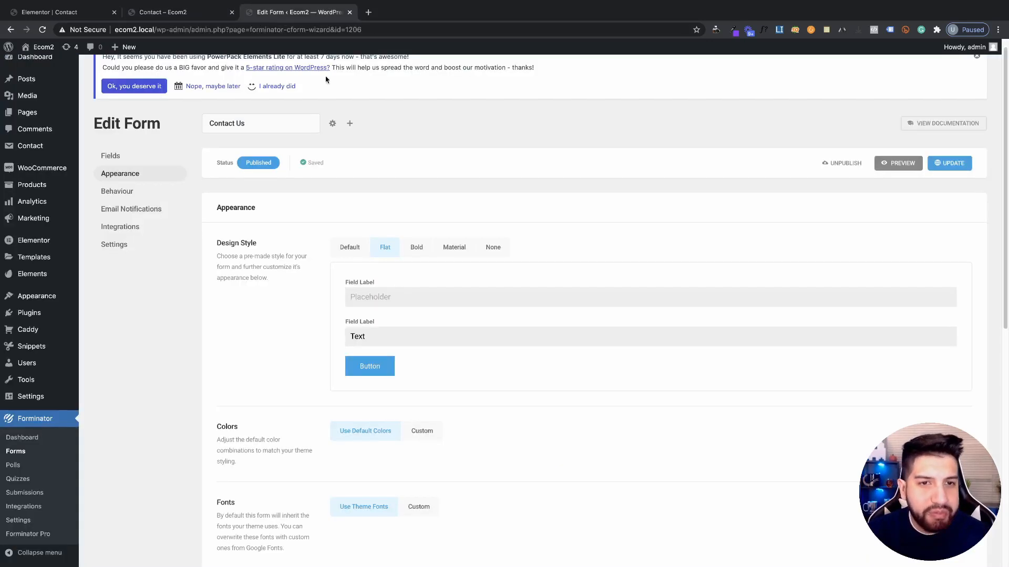
{"action": "left_click", "coordinate": [414, 249]}
{"action": "left_click", "coordinate": [451, 250]}
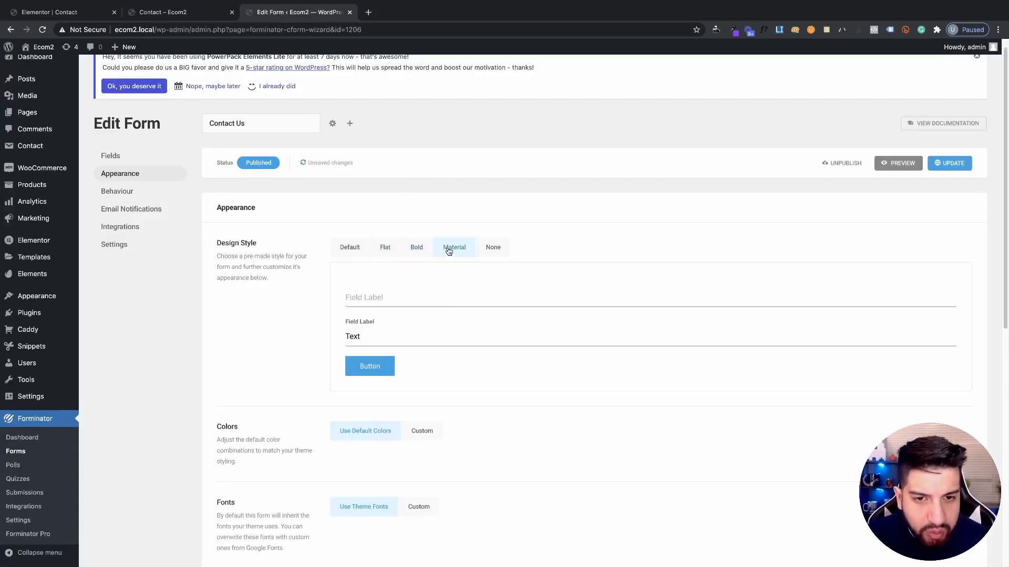
{"action": "left_click", "coordinate": [508, 245]}
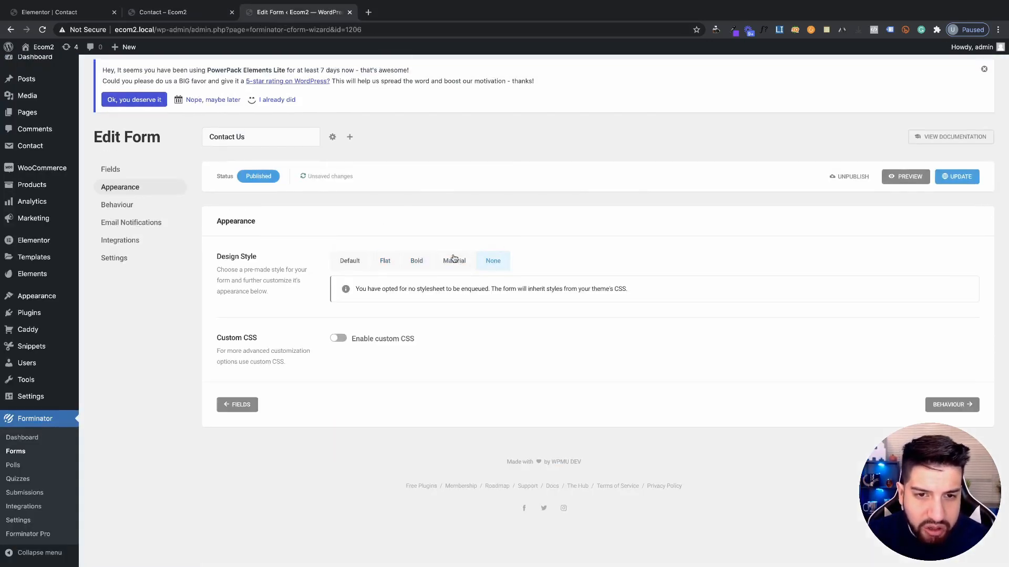
{"action": "left_click", "coordinate": [454, 260]}
{"action": "left_click", "coordinate": [951, 176]}
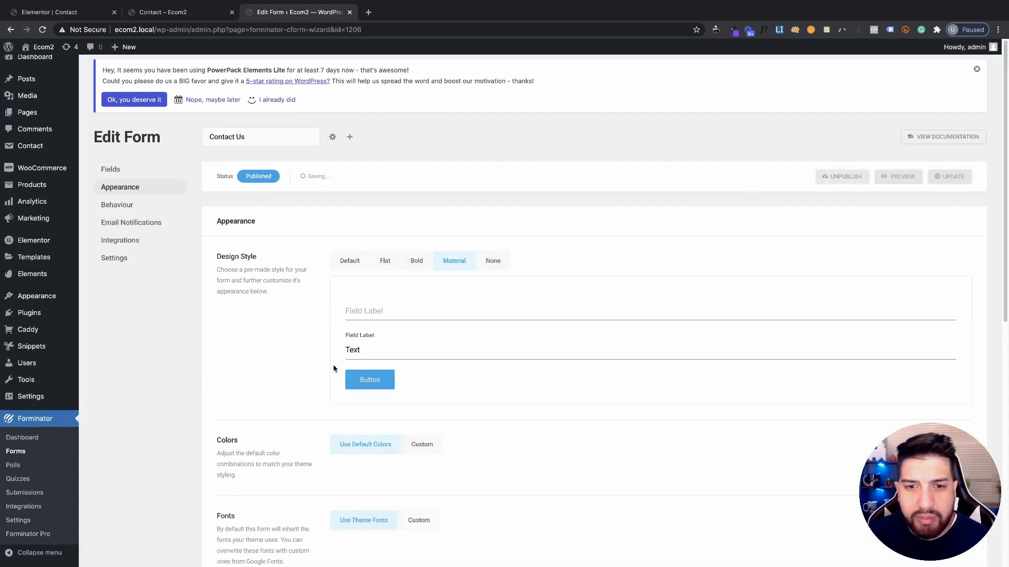
{"action": "left_click", "coordinate": [163, 11]}
{"action": "left_click", "coordinate": [42, 30]}
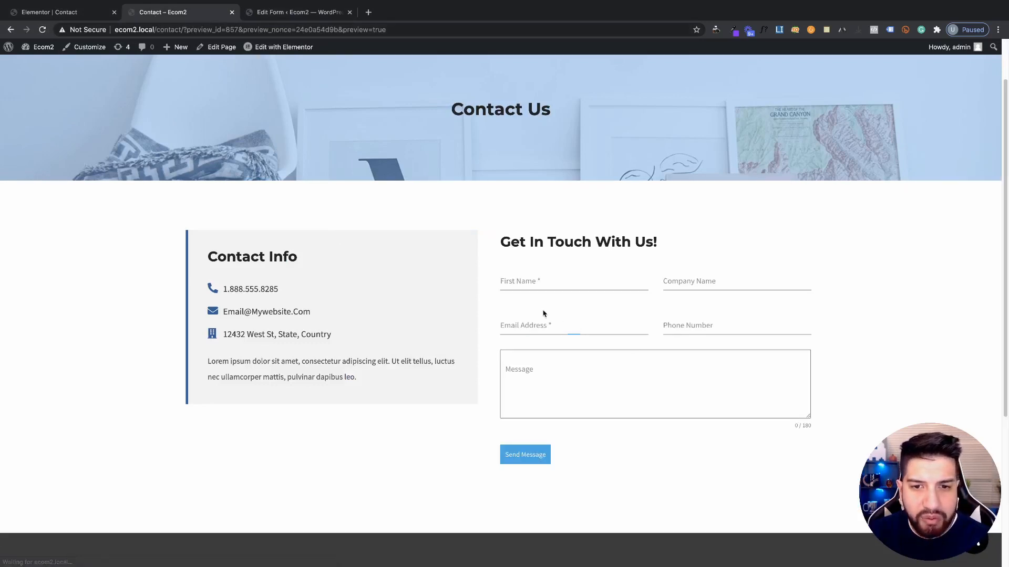
{"action": "scroll", "coordinate": [546, 315], "scroll_direction": "down", "scroll_amount": 1}
{"action": "left_click", "coordinate": [580, 333]}
{"action": "left_click", "coordinate": [974, 362]}
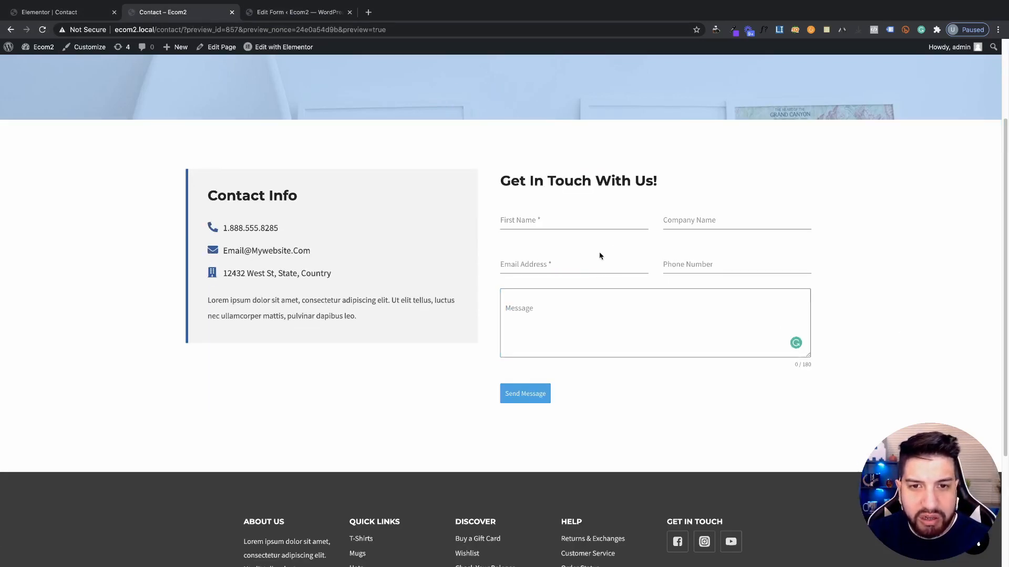
{"action": "left_click", "coordinate": [272, 16]}
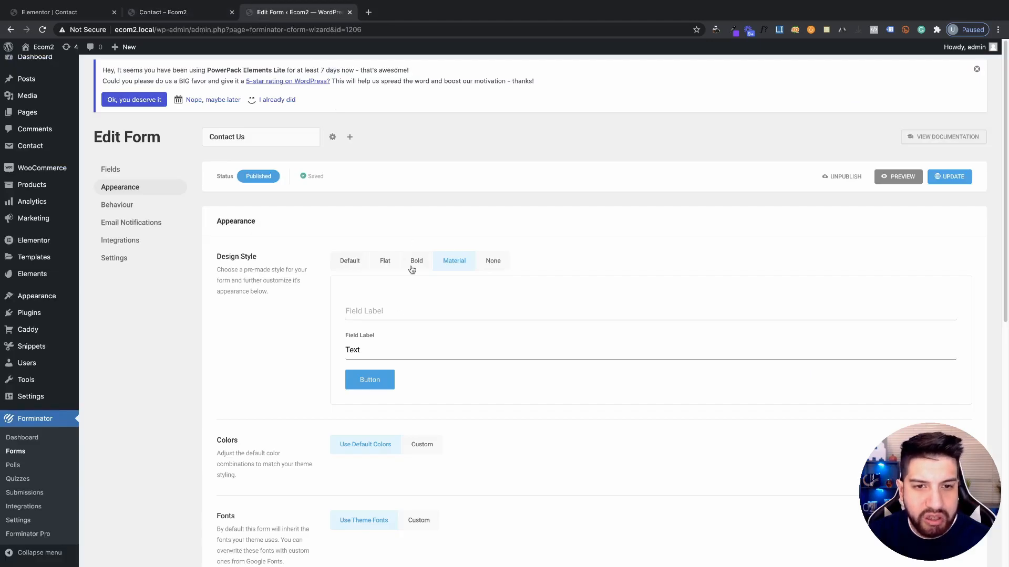
{"action": "left_click", "coordinate": [384, 261]}
{"action": "left_click", "coordinate": [945, 179]}
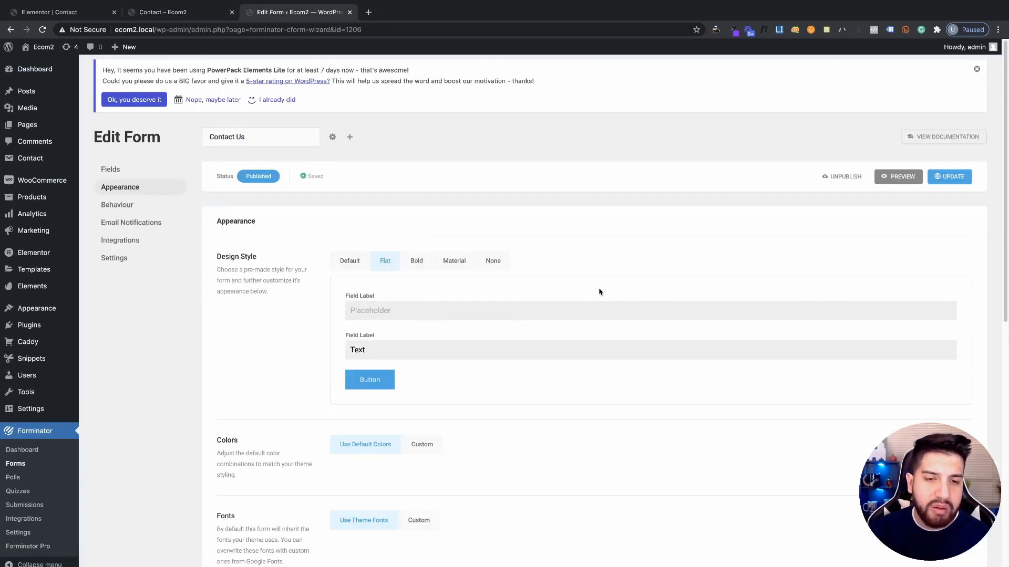
{"action": "scroll", "coordinate": [599, 288], "scroll_direction": "down", "scroll_amount": 3}
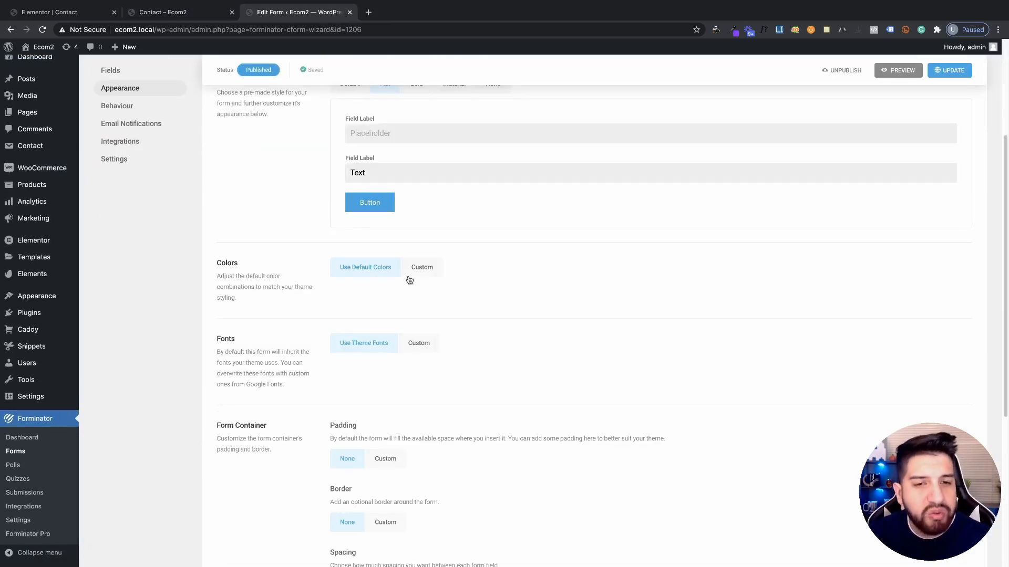
Switch the form colours to custom, expand Form Container and Input and Textarea settings, and reload the preview
{"action": "scroll", "coordinate": [335, 278], "scroll_direction": "down", "scroll_amount": 1}
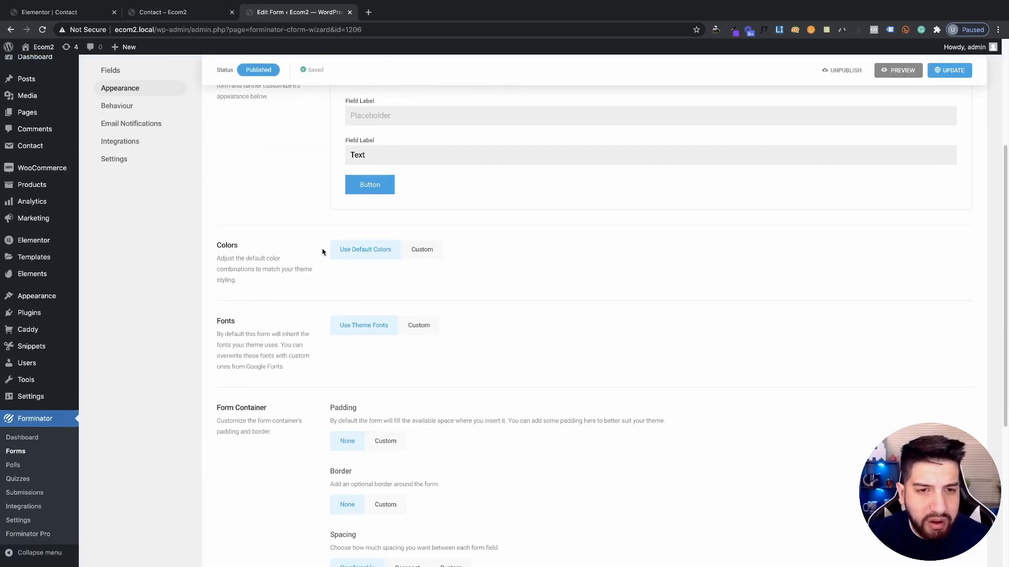
{"action": "left_click_drag", "start_coordinate": [216, 247], "coordinate": [243, 246]}
{"action": "left_click", "coordinate": [231, 244]}
{"action": "left_click", "coordinate": [431, 254]}
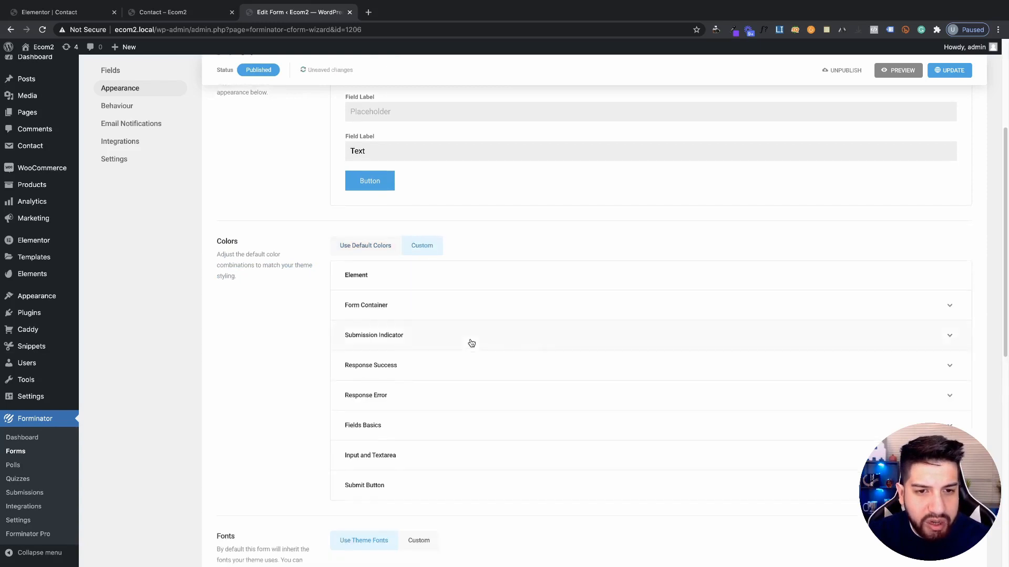
{"action": "scroll", "coordinate": [462, 339], "scroll_direction": "down", "scroll_amount": 1}
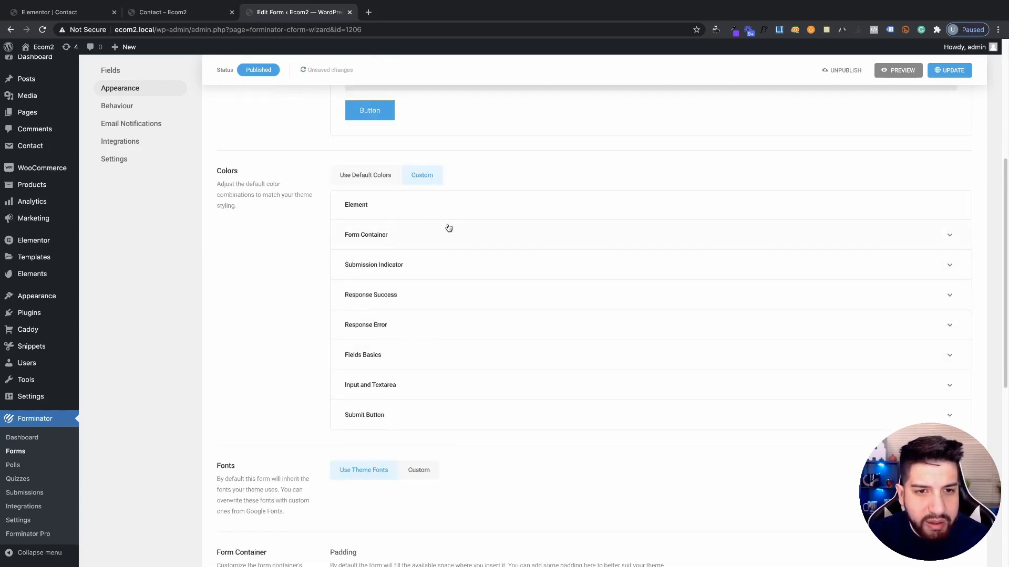
{"action": "left_click", "coordinate": [921, 233]}
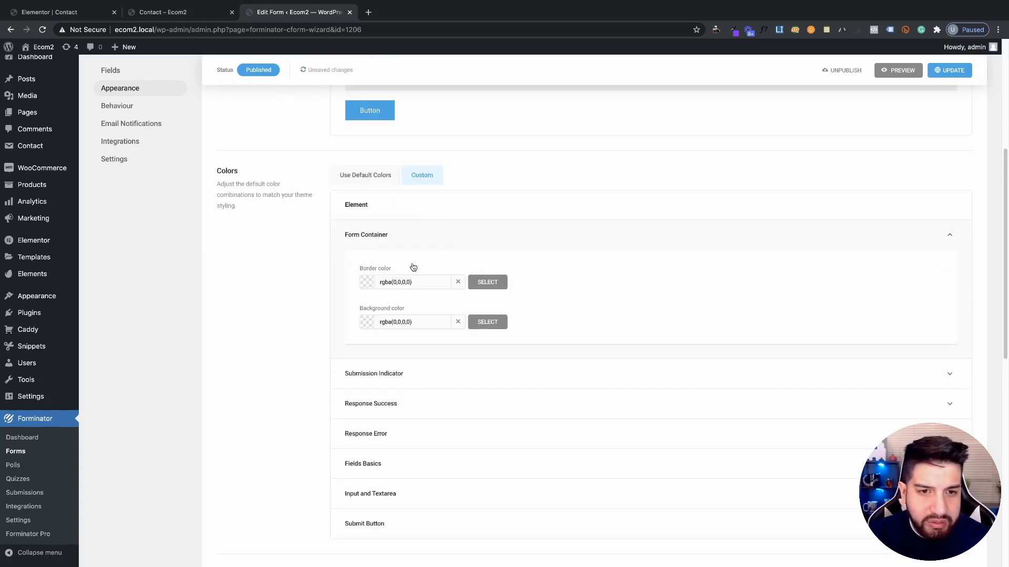
{"action": "scroll", "coordinate": [576, 306], "scroll_direction": "down", "scroll_amount": 1}
{"action": "scroll", "coordinate": [575, 306], "scroll_direction": "down", "scroll_amount": 2}
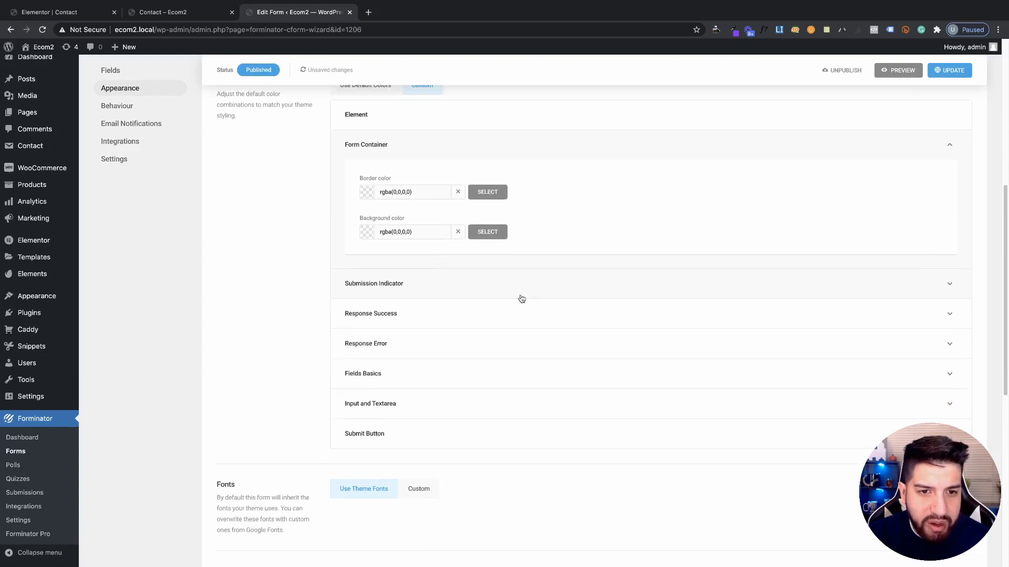
{"action": "scroll", "coordinate": [398, 286], "scroll_direction": "down", "scroll_amount": 1}
{"action": "scroll", "coordinate": [495, 299], "scroll_direction": "up", "scroll_amount": 2}
{"action": "scroll", "coordinate": [495, 299], "scroll_direction": "down", "scroll_amount": 2}
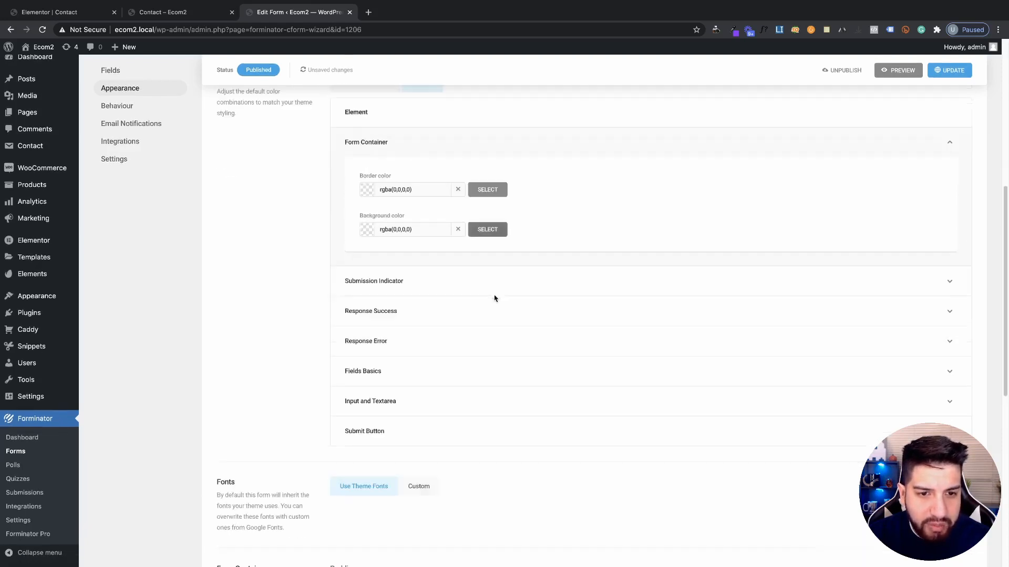
{"action": "left_click", "coordinate": [382, 389]}
{"action": "scroll", "coordinate": [484, 374], "scroll_direction": "down", "scroll_amount": 2}
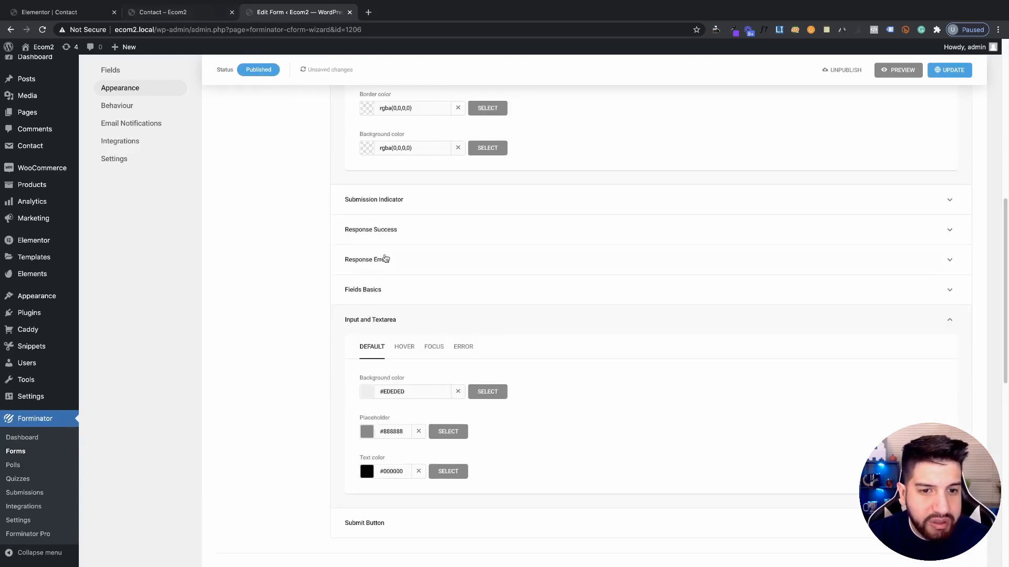
{"action": "left_click", "coordinate": [173, 15]}
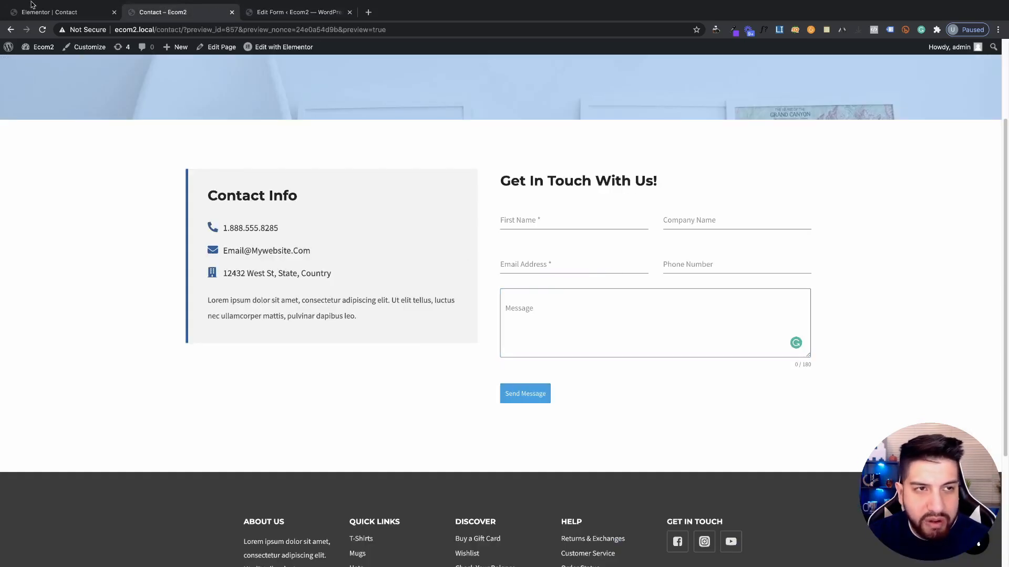
{"action": "left_click", "coordinate": [42, 30]}
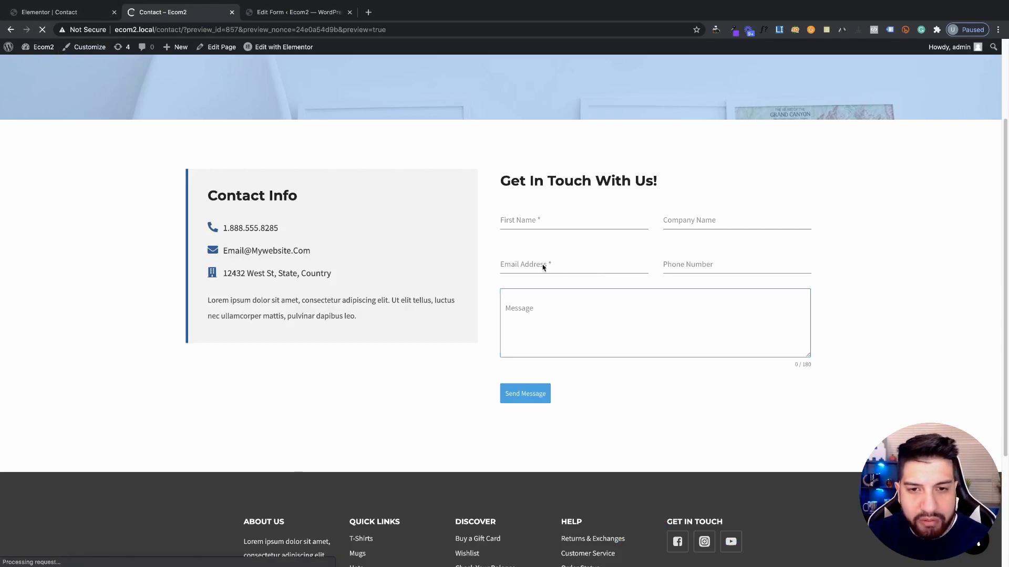
Expand the Submit Button, Response Error, Response Success and Submission Indicator colour settings
{"action": "left_click", "coordinate": [285, 16]}
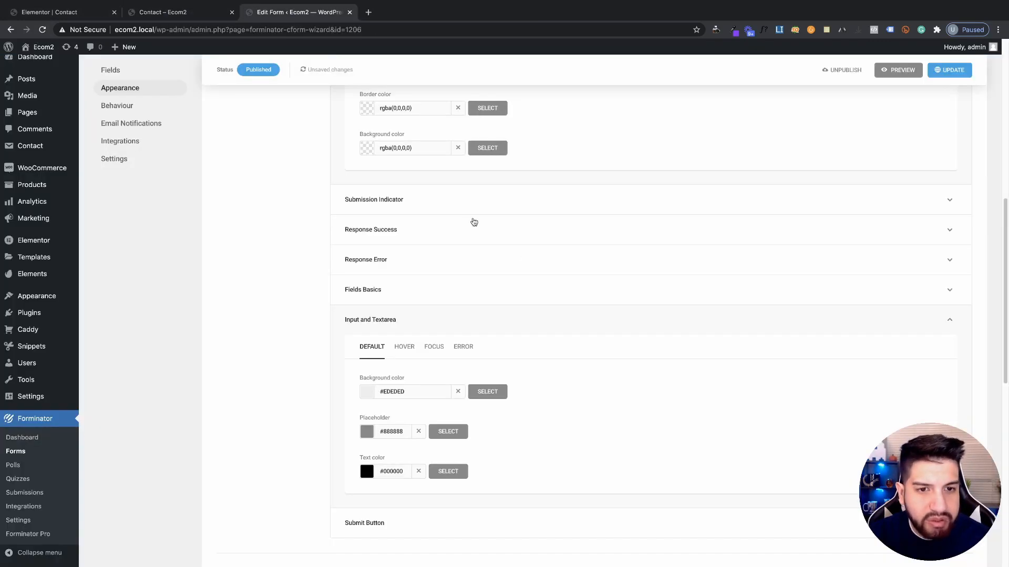
{"action": "scroll", "coordinate": [670, 321], "scroll_direction": "down", "scroll_amount": 1}
{"action": "scroll", "coordinate": [547, 257], "scroll_direction": "down", "scroll_amount": 1}
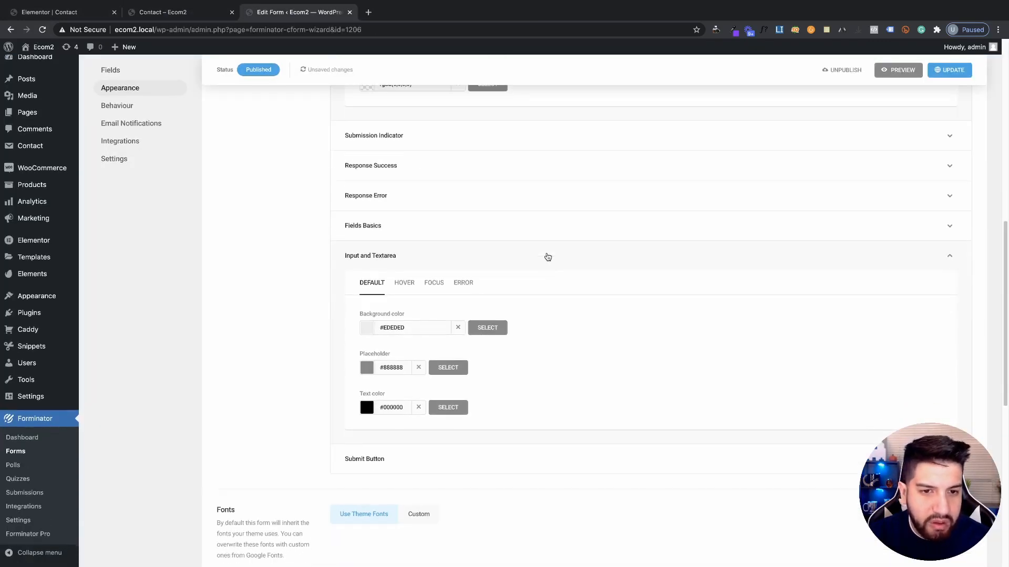
{"action": "left_click", "coordinate": [397, 446]}
{"action": "scroll", "coordinate": [420, 417], "scroll_direction": "down", "scroll_amount": 3}
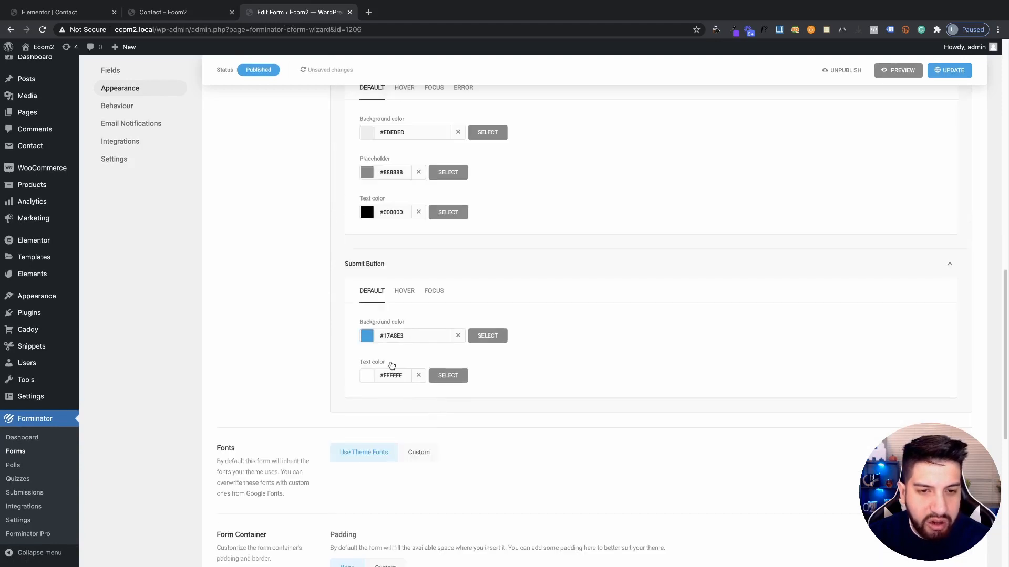
{"action": "scroll", "coordinate": [400, 361], "scroll_direction": "up", "scroll_amount": 3}
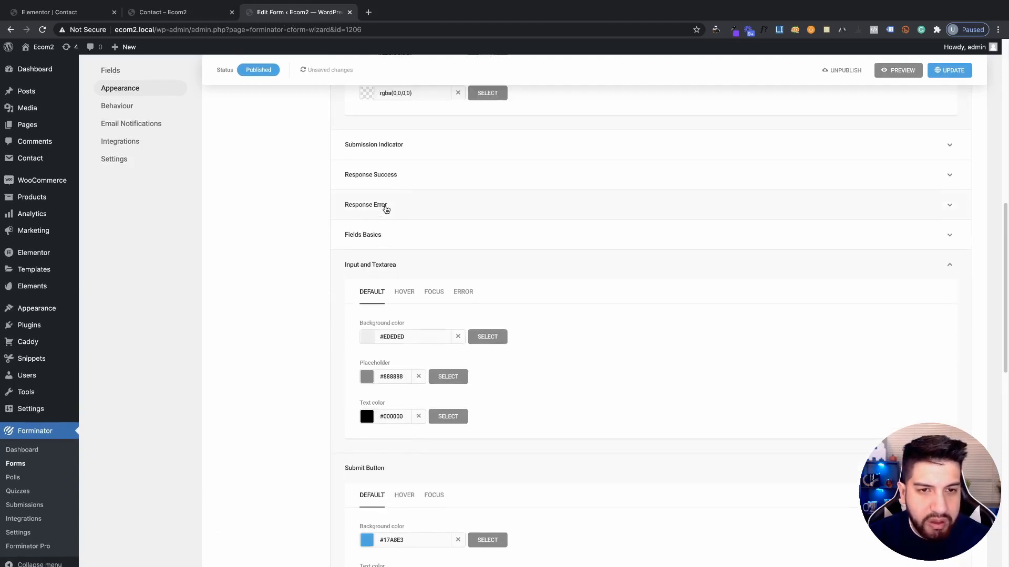
{"action": "left_click", "coordinate": [384, 206]}
{"action": "scroll", "coordinate": [397, 224], "scroll_direction": "up", "scroll_amount": 2}
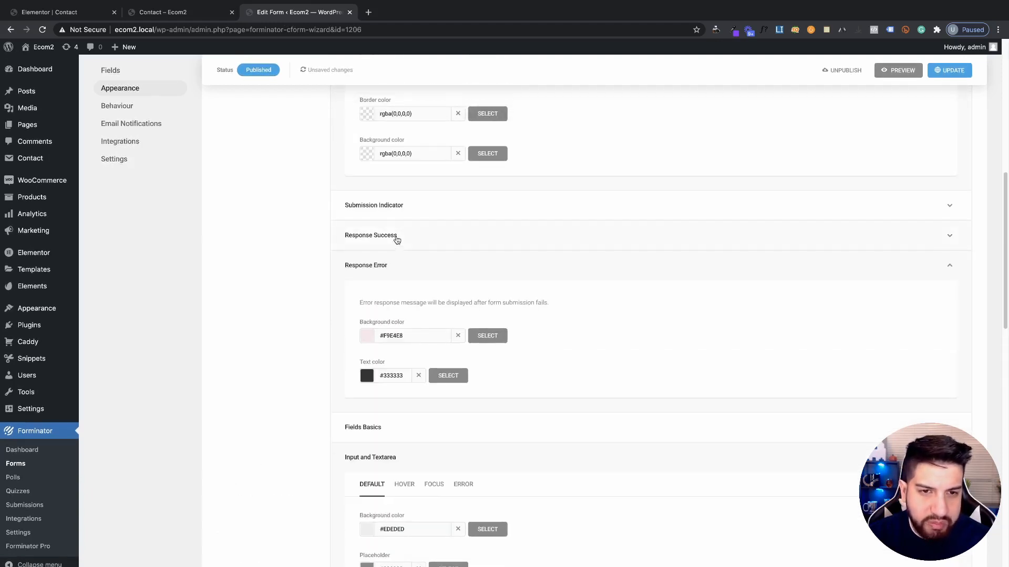
{"action": "left_click", "coordinate": [403, 240]}
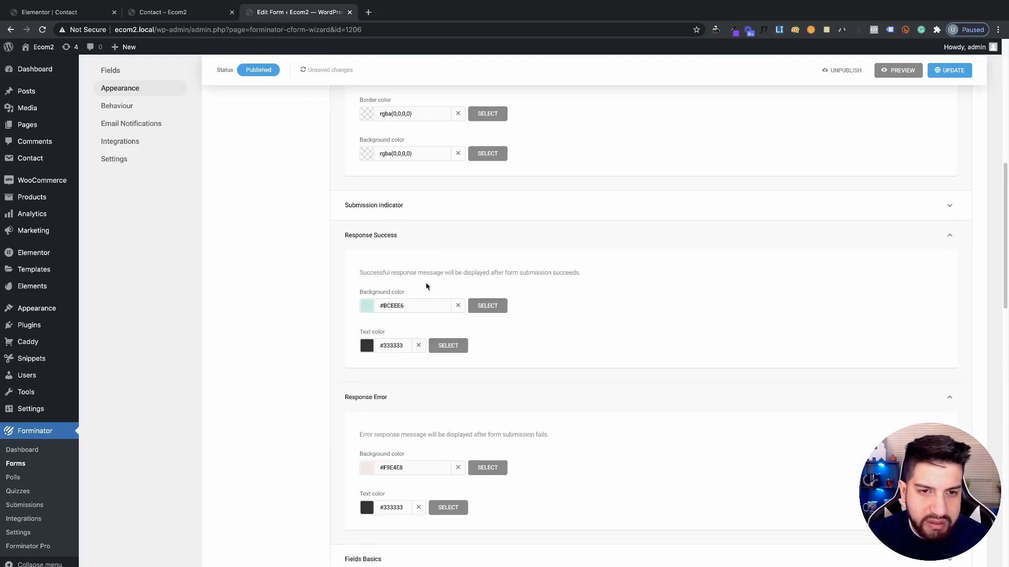
{"action": "scroll", "coordinate": [409, 315], "scroll_direction": "down", "scroll_amount": 1}
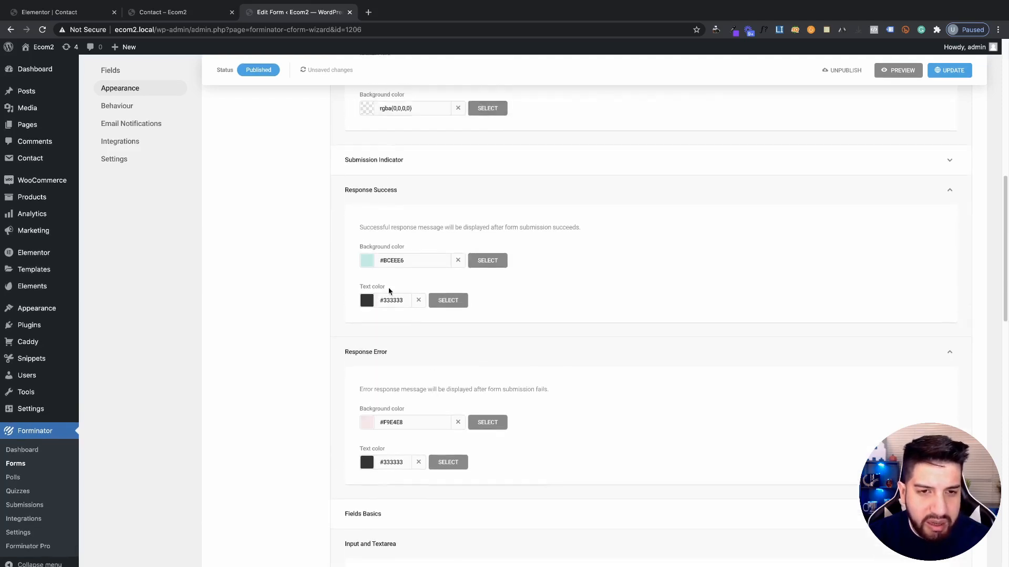
{"action": "scroll", "coordinate": [408, 259], "scroll_direction": "up", "scroll_amount": 1}
{"action": "left_click", "coordinate": [432, 207]}
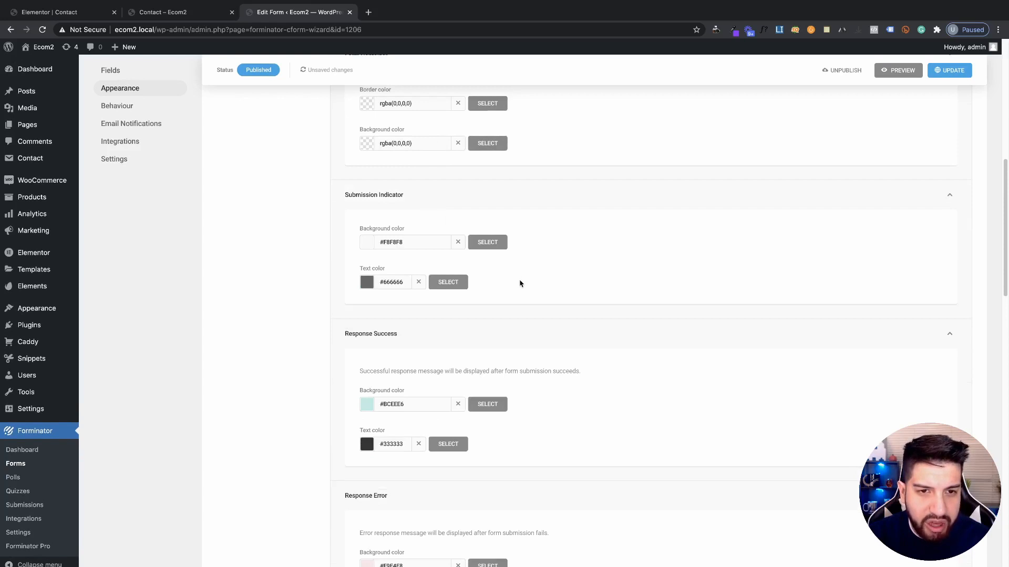
{"action": "scroll", "coordinate": [463, 283], "scroll_direction": "up", "scroll_amount": 3}
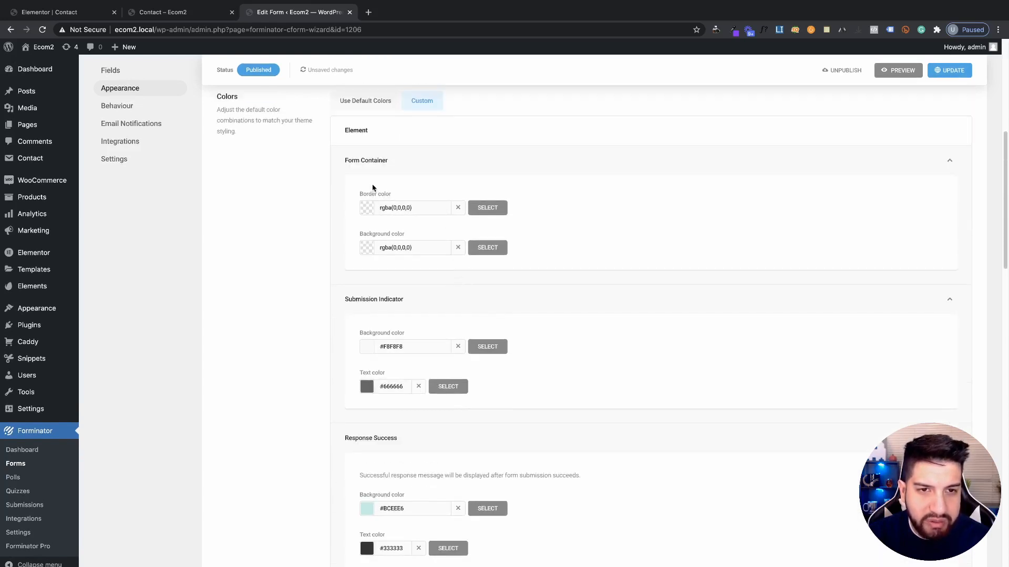
{"action": "left_click", "coordinate": [208, 14]}
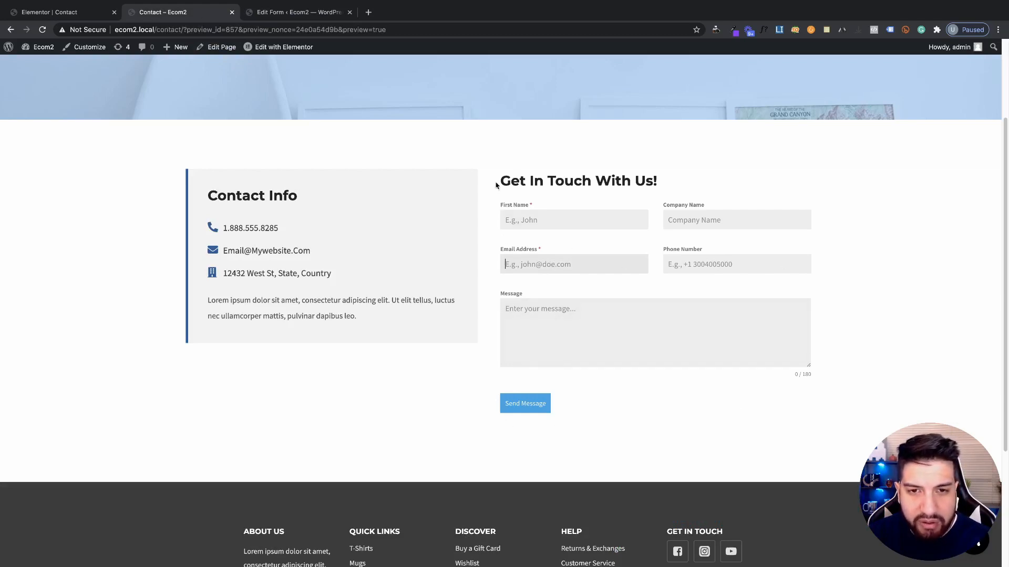
Leave the empty Email Address field on the preview to show its required-field error
{"action": "left_click", "coordinate": [540, 180]}
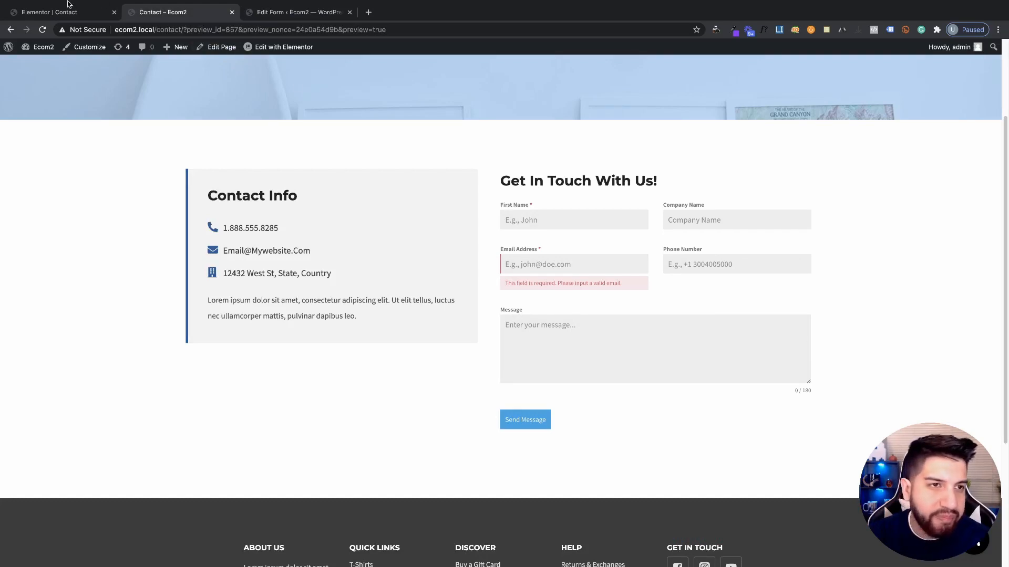
Set the input and textarea background to blue #17a8e3, update, and reload the preview
{"action": "left_click", "coordinate": [287, 16]}
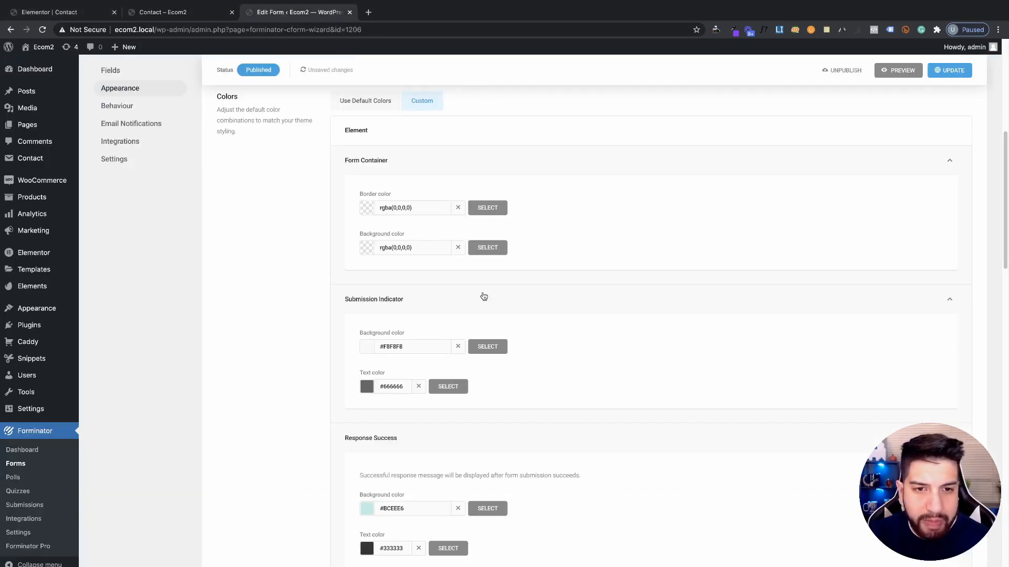
{"action": "scroll", "coordinate": [509, 302], "scroll_direction": "up", "scroll_amount": 1}
{"action": "scroll", "coordinate": [573, 322], "scroll_direction": "down", "scroll_amount": 1}
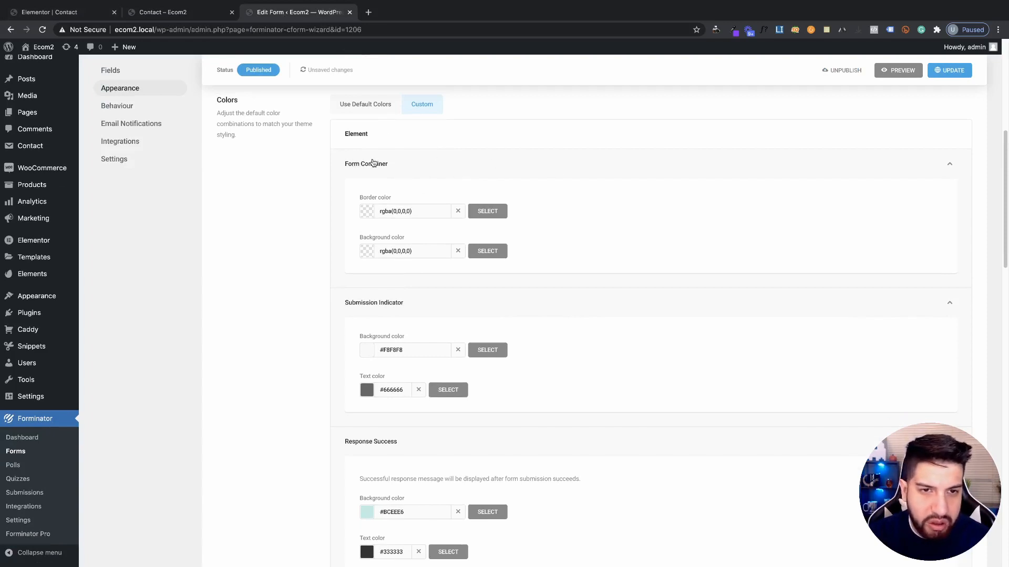
{"action": "scroll", "coordinate": [560, 219], "scroll_direction": "down", "scroll_amount": 5}
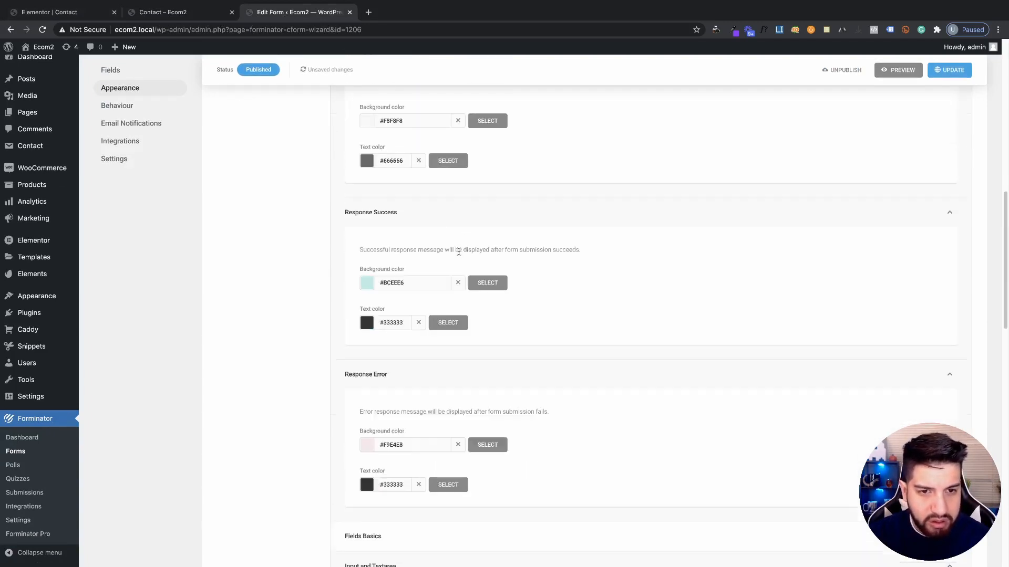
{"action": "scroll", "coordinate": [458, 251], "scroll_direction": "down", "scroll_amount": 7}
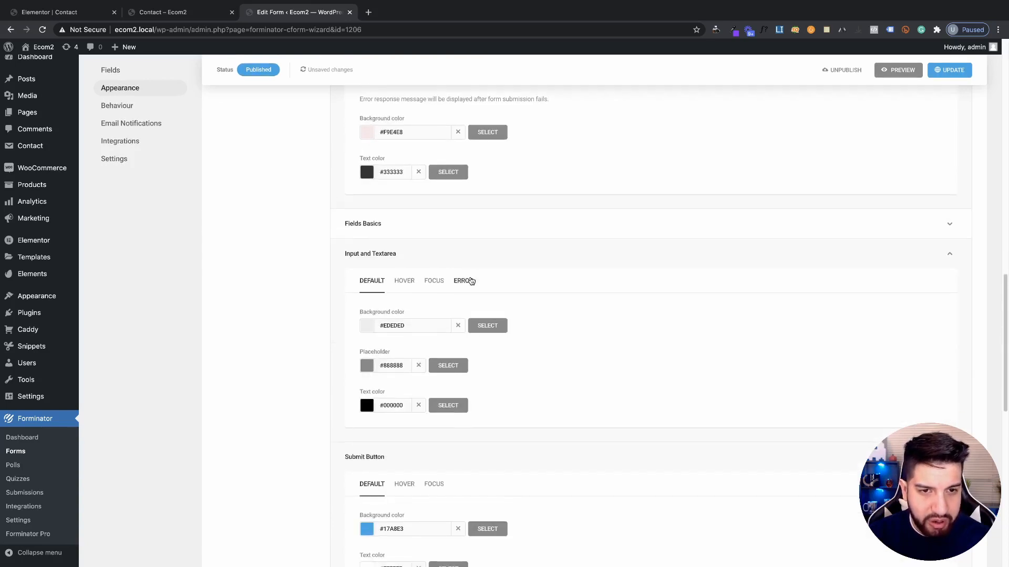
{"action": "scroll", "coordinate": [471, 281], "scroll_direction": "down", "scroll_amount": 3}
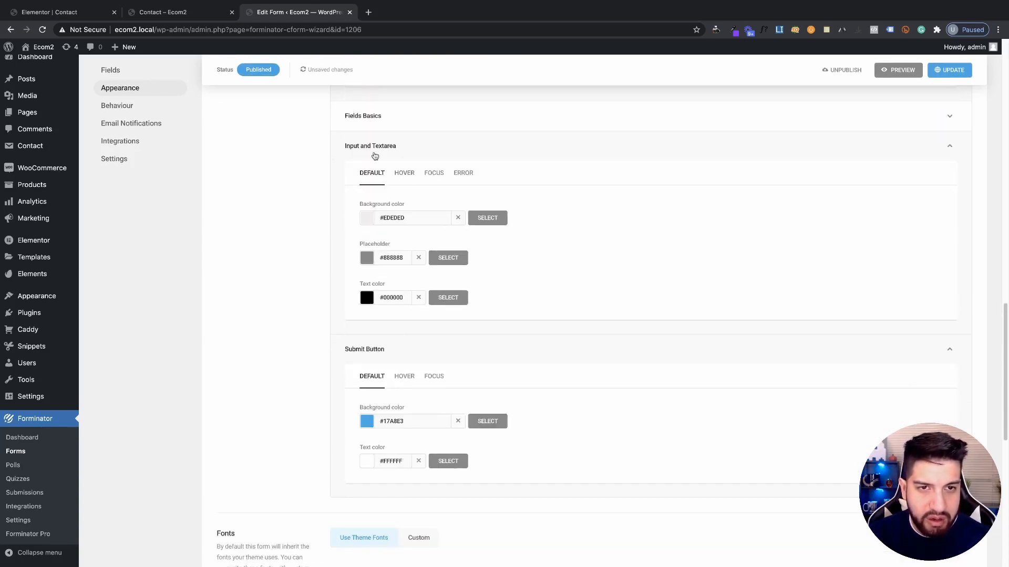
{"action": "scroll", "coordinate": [378, 184], "scroll_direction": "down", "scroll_amount": 1}
{"action": "left_click", "coordinate": [369, 206]}
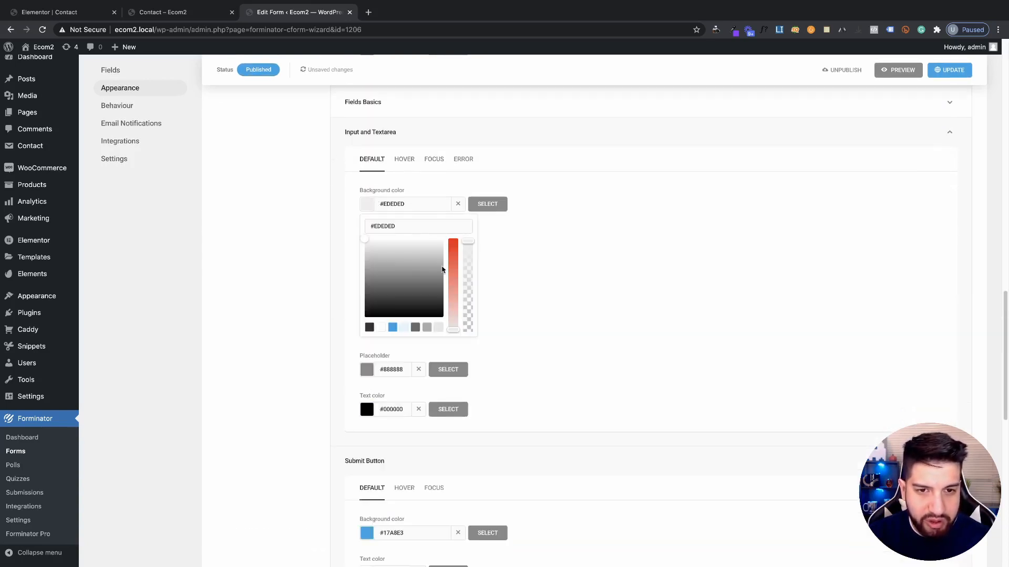
{"action": "left_click", "coordinate": [392, 327]}
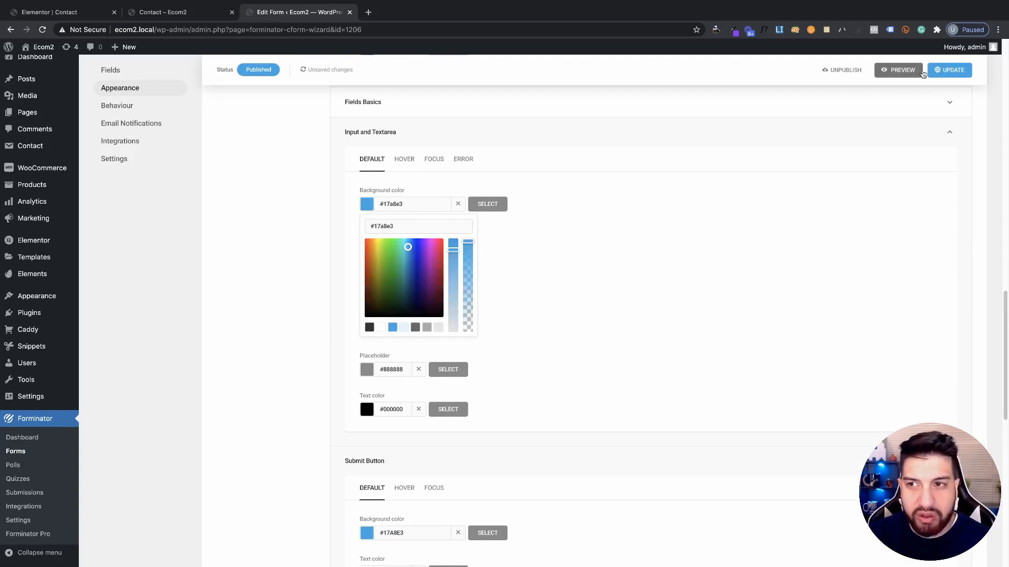
{"action": "left_click", "coordinate": [950, 69]}
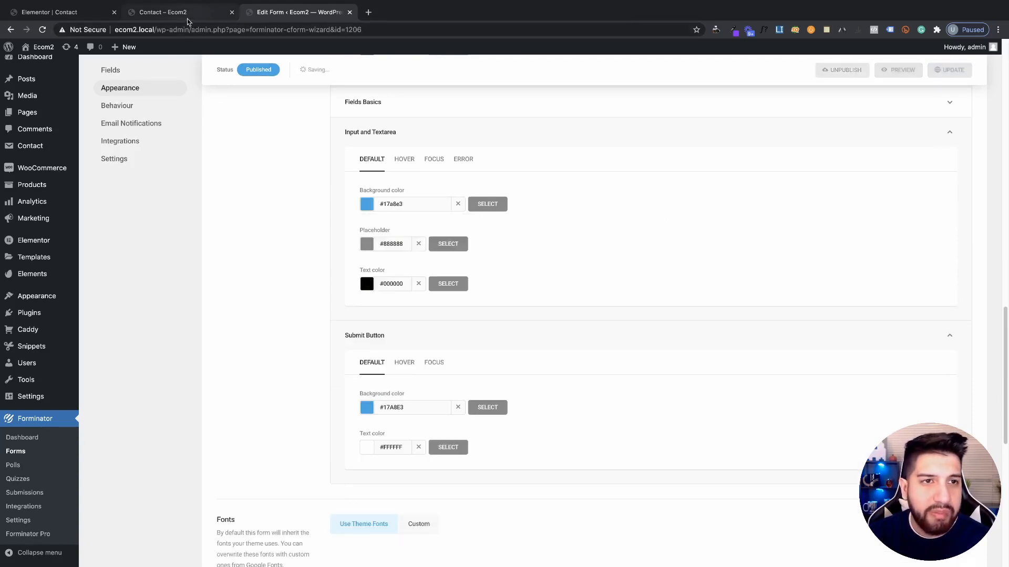
{"action": "left_click", "coordinate": [190, 15]}
{"action": "left_click", "coordinate": [43, 30]}
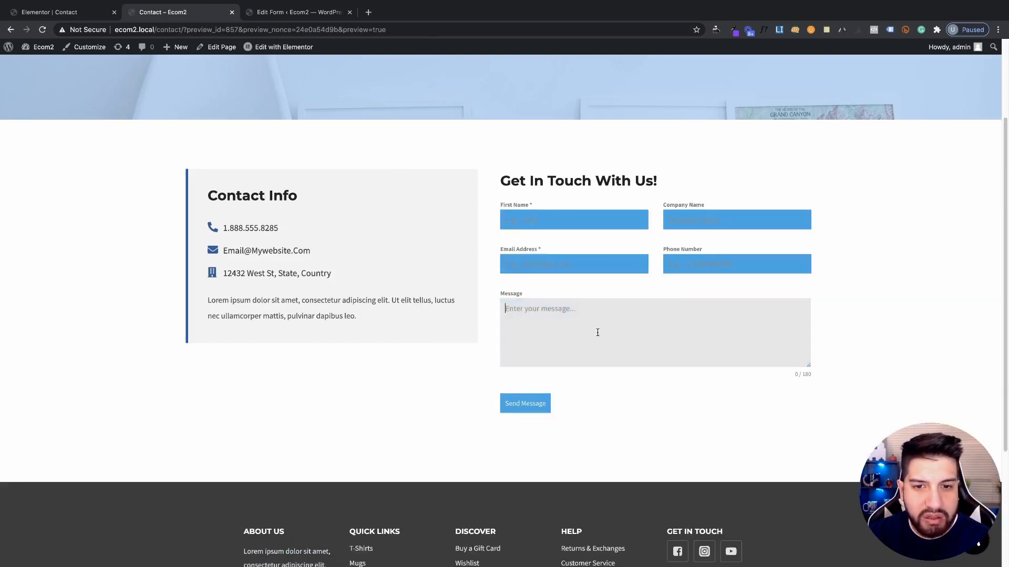
Inspect the input hover colour and compare field styling by focusing Email, Phone and First Name
{"action": "left_click", "coordinate": [292, 14]}
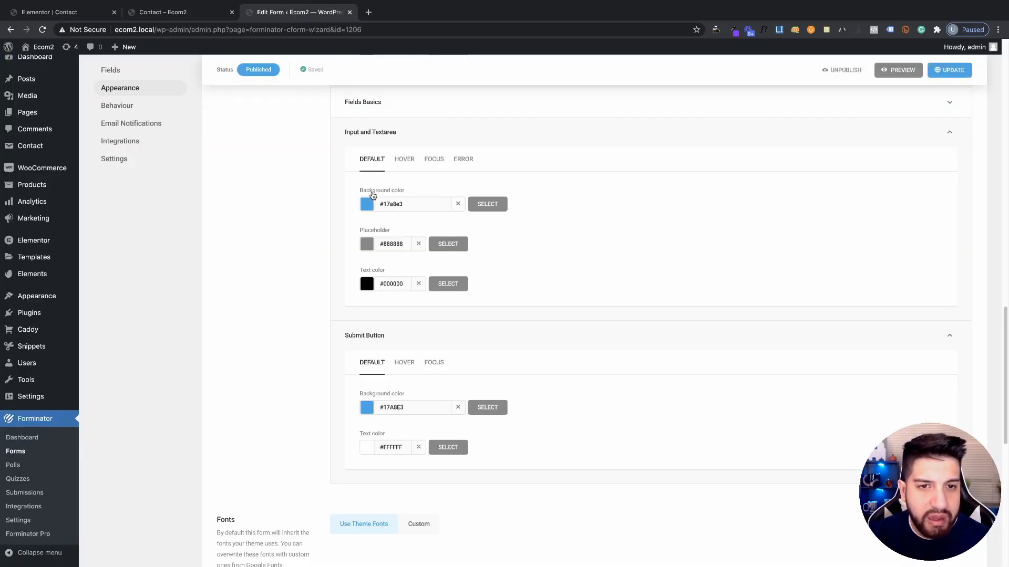
{"action": "left_click", "coordinate": [398, 163]}
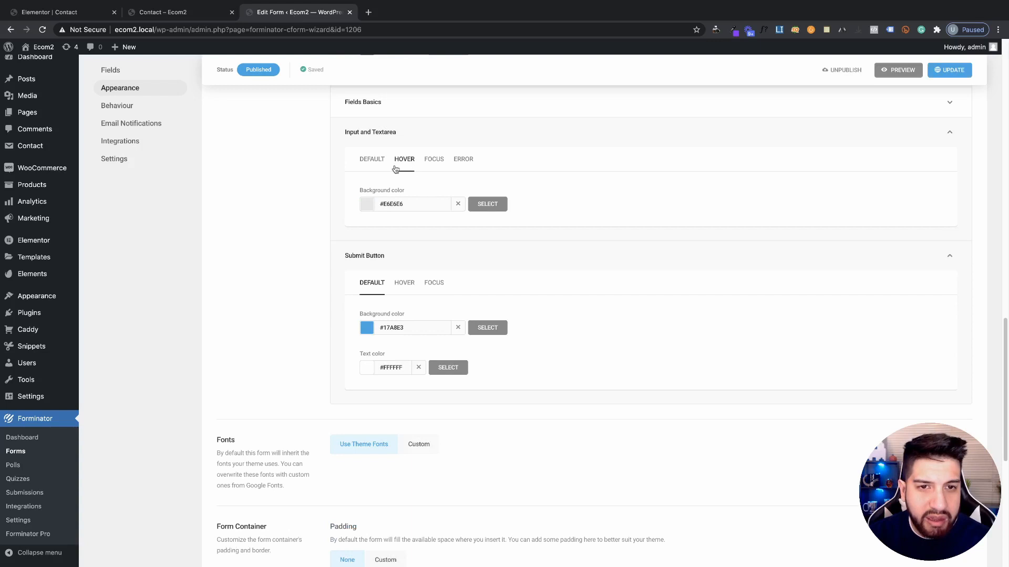
{"action": "left_click", "coordinate": [225, 26]}
{"action": "left_click", "coordinate": [179, 12]}
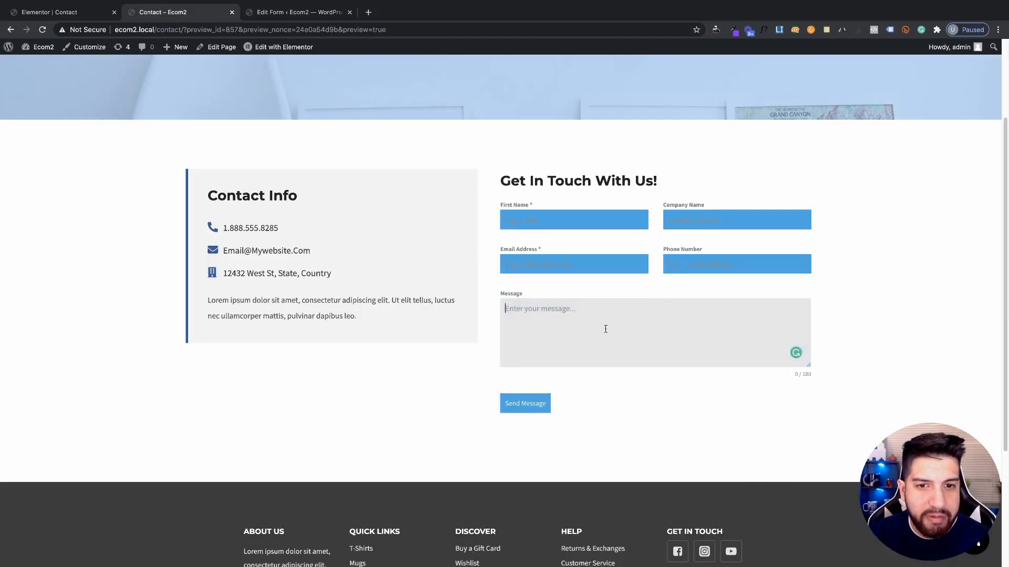
{"action": "left_click", "coordinate": [567, 257]}
{"action": "left_click", "coordinate": [714, 265]}
{"action": "left_click", "coordinate": [559, 220]}
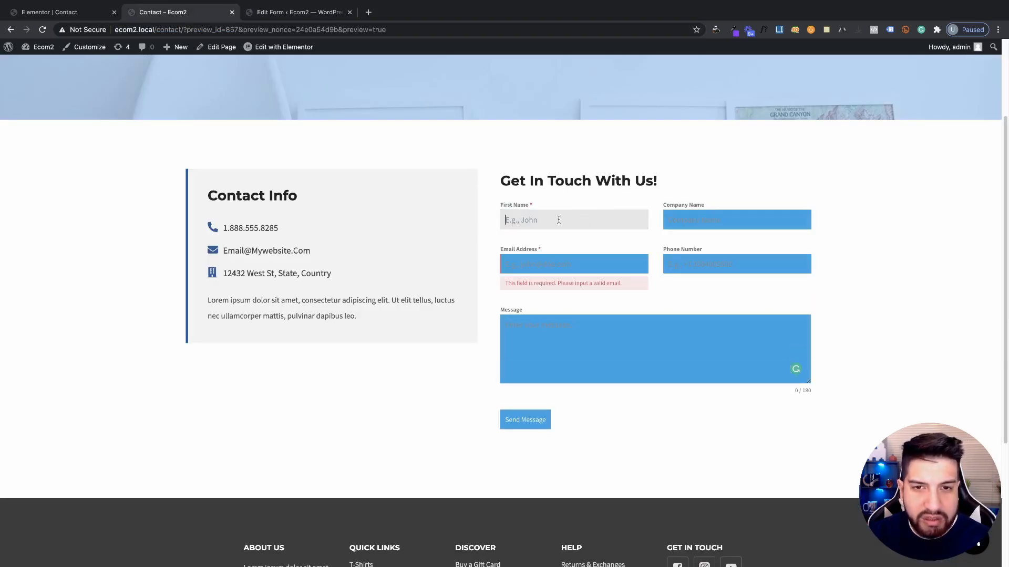
{"action": "left_click", "coordinate": [572, 268]}
Clear the default input background colour, update the form, and reload the preview to confirm
{"action": "left_click", "coordinate": [272, 16]}
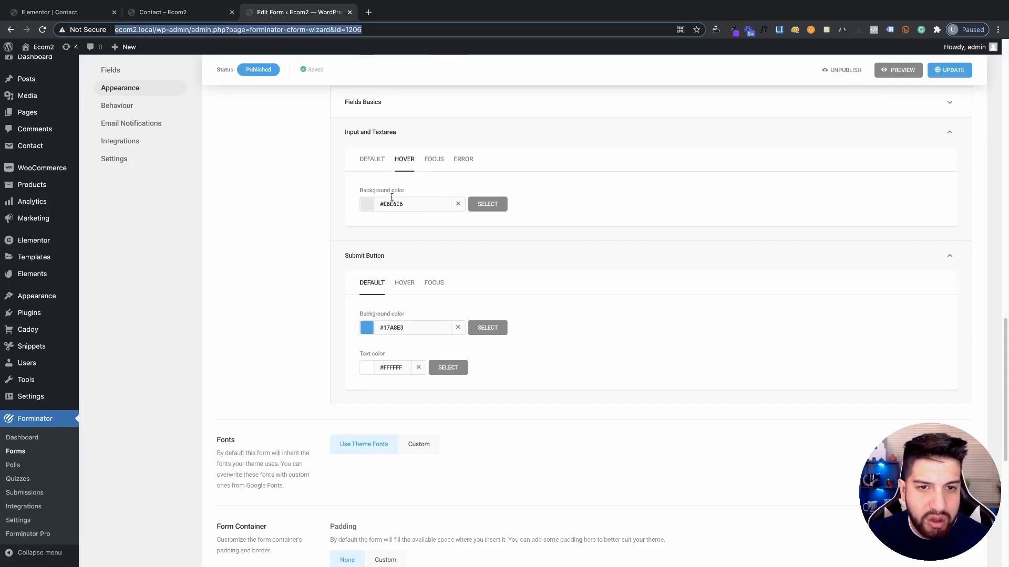
{"action": "left_click", "coordinate": [430, 166]}
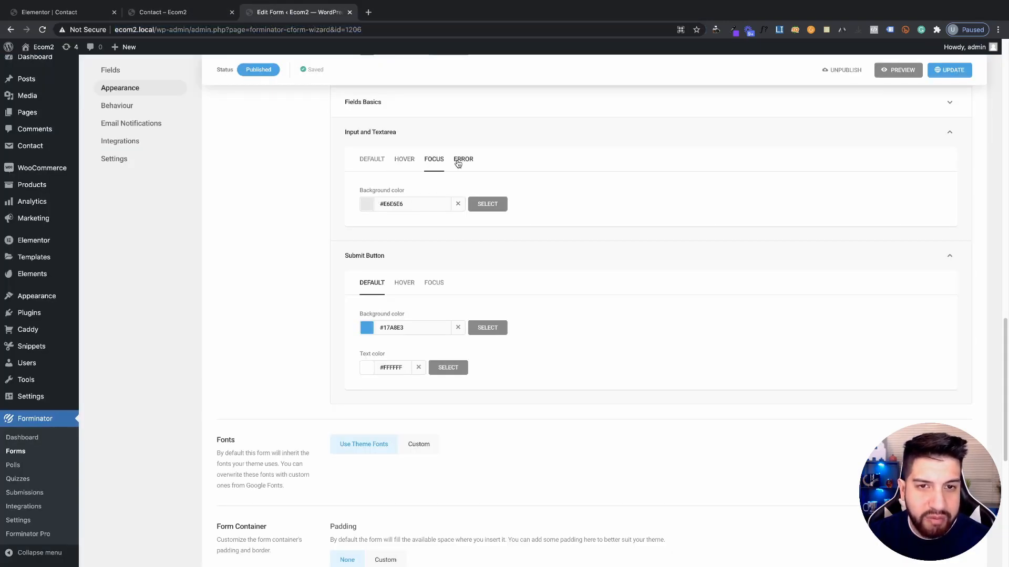
{"action": "left_click", "coordinate": [375, 160]}
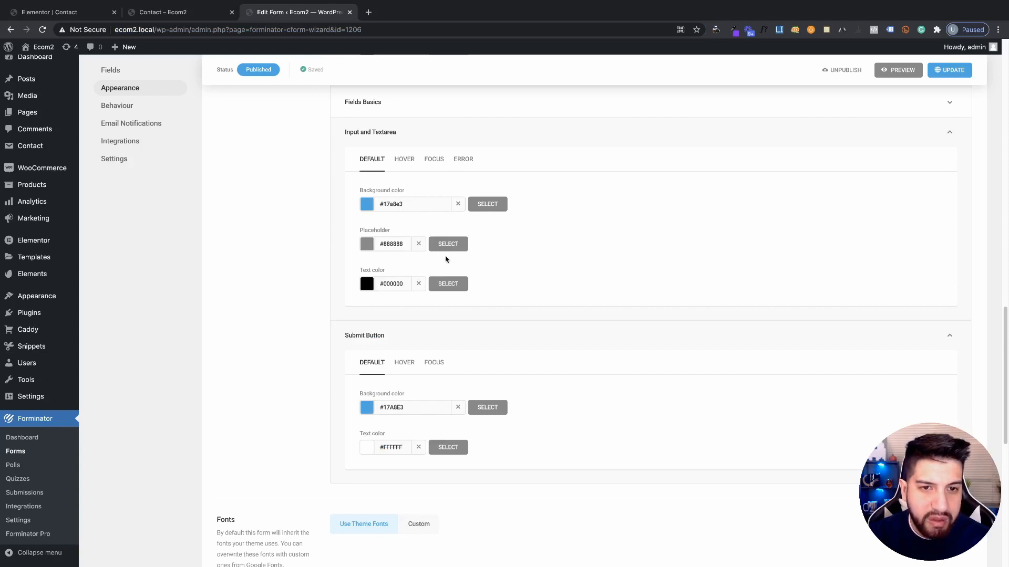
{"action": "left_click", "coordinate": [458, 204]}
{"action": "left_click", "coordinate": [949, 70]}
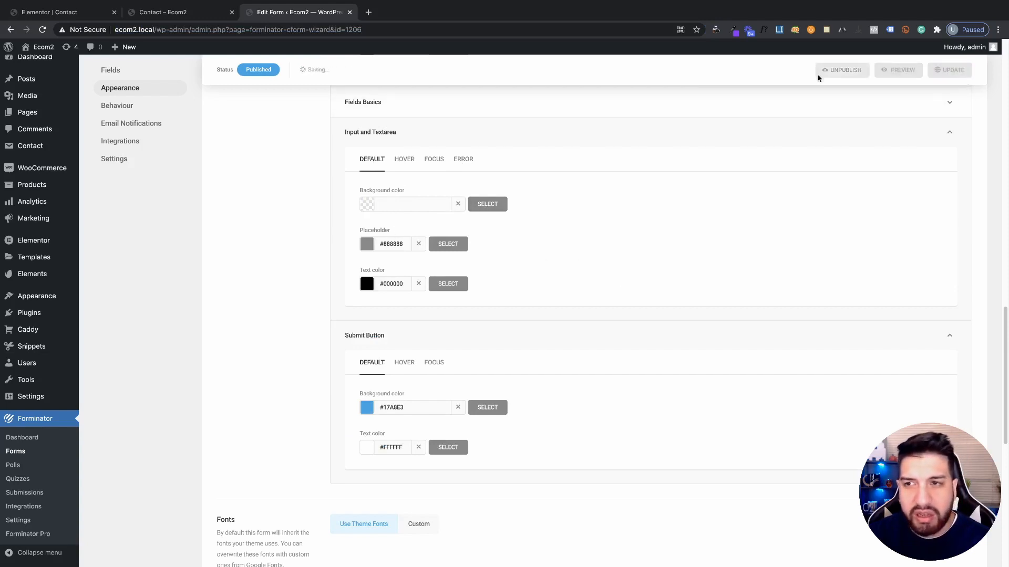
{"action": "left_click", "coordinate": [226, 16]}
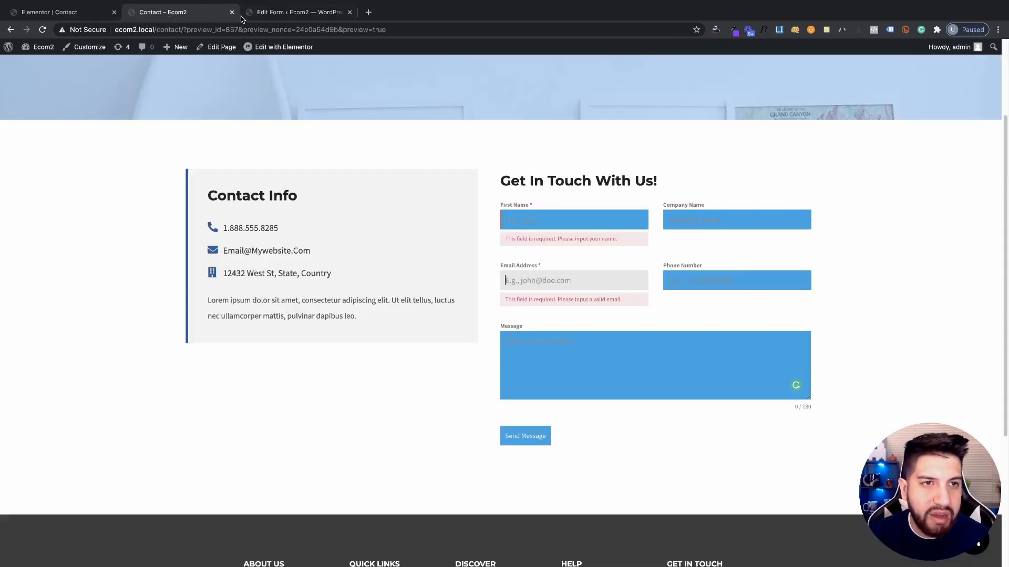
{"action": "left_click", "coordinate": [42, 29]}
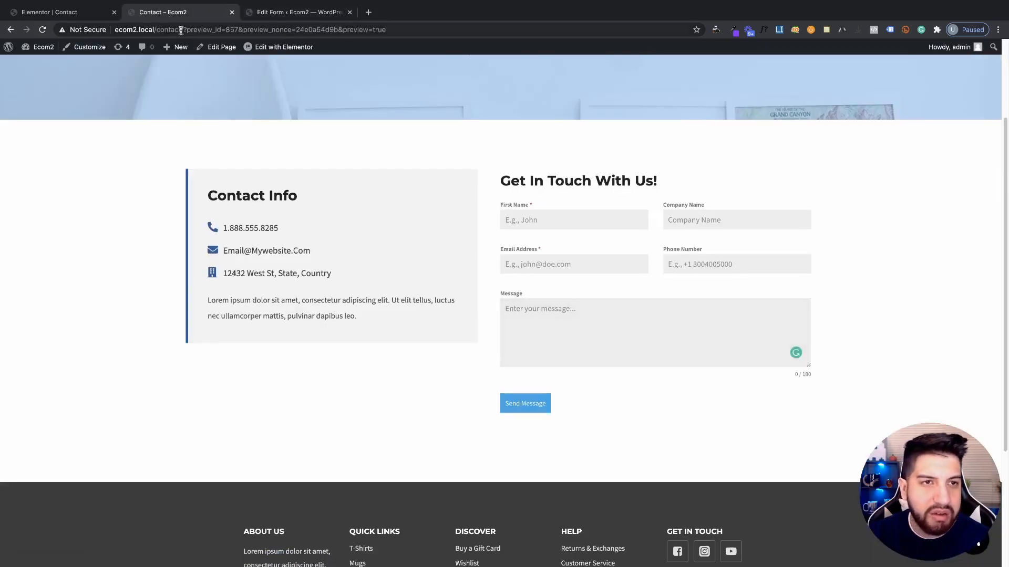
{"action": "left_click", "coordinate": [279, 12]}
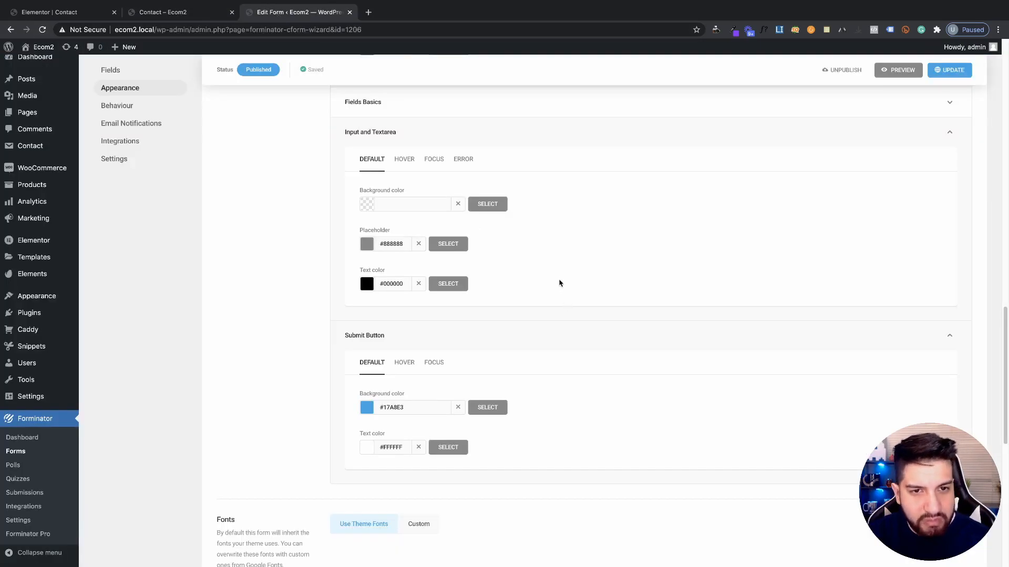
Inspect the placeholder and input text colour pickers, and test typing 'asdasd' in the preview's Message field
{"action": "left_click", "coordinate": [365, 249]}
{"action": "left_click", "coordinate": [589, 317]}
{"action": "left_click", "coordinate": [367, 244]}
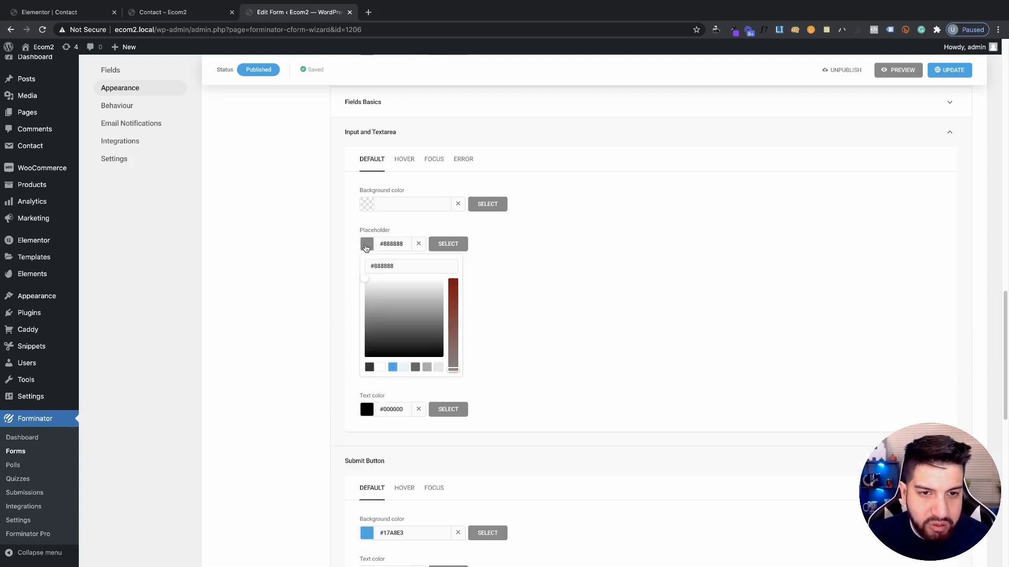
{"action": "left_click", "coordinate": [563, 298]}
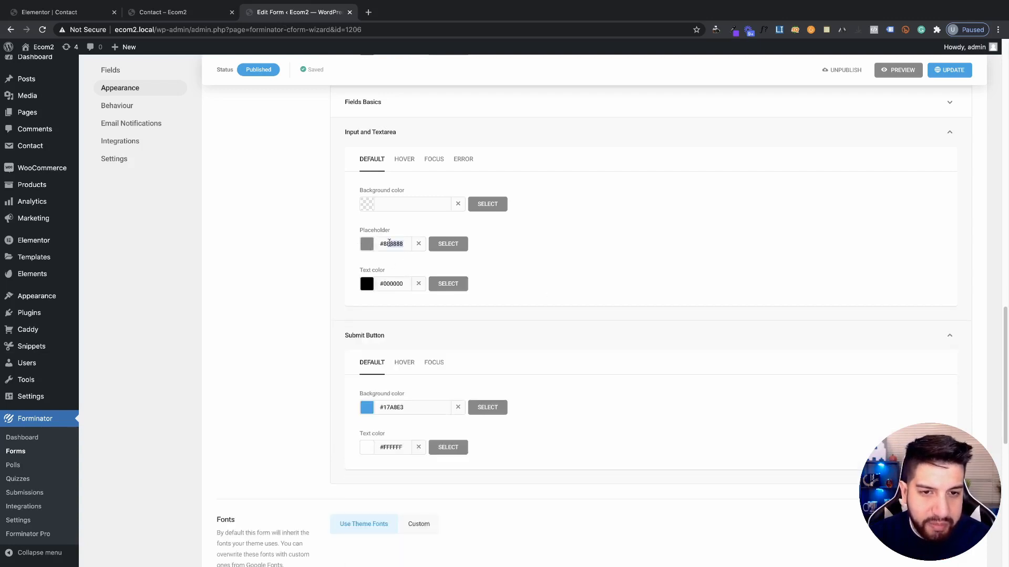
{"action": "left_click", "coordinate": [372, 252]}
{"action": "scroll", "coordinate": [583, 331], "scroll_direction": "down", "scroll_amount": 1}
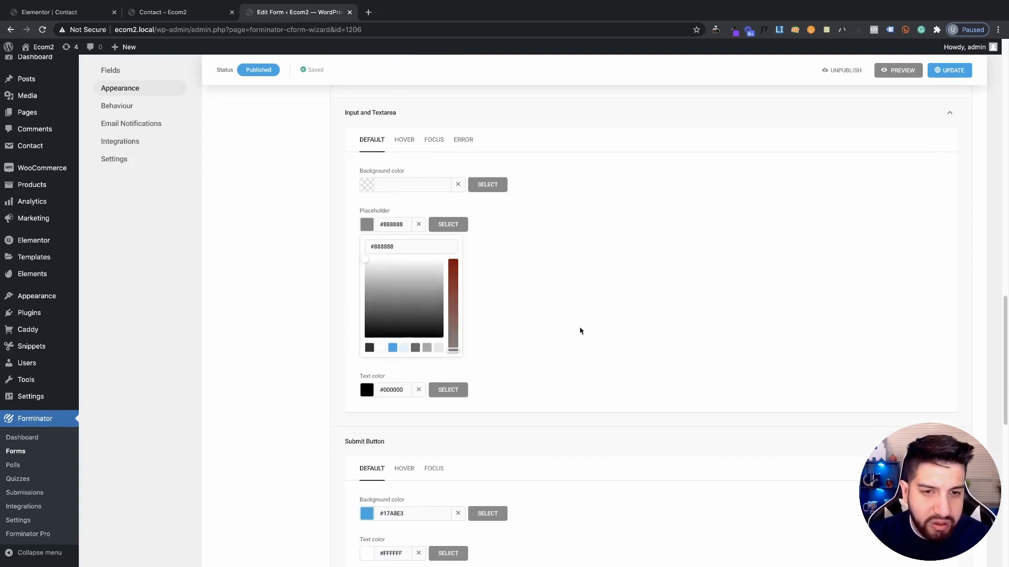
{"action": "left_click", "coordinate": [405, 285]}
{"action": "left_click", "coordinate": [368, 269]}
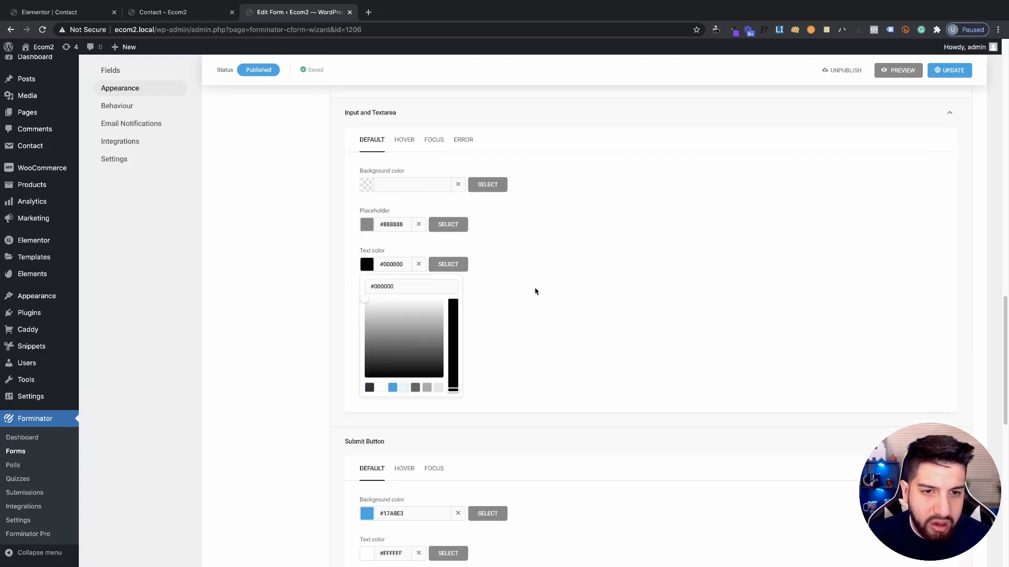
{"action": "left_click", "coordinate": [592, 294]}
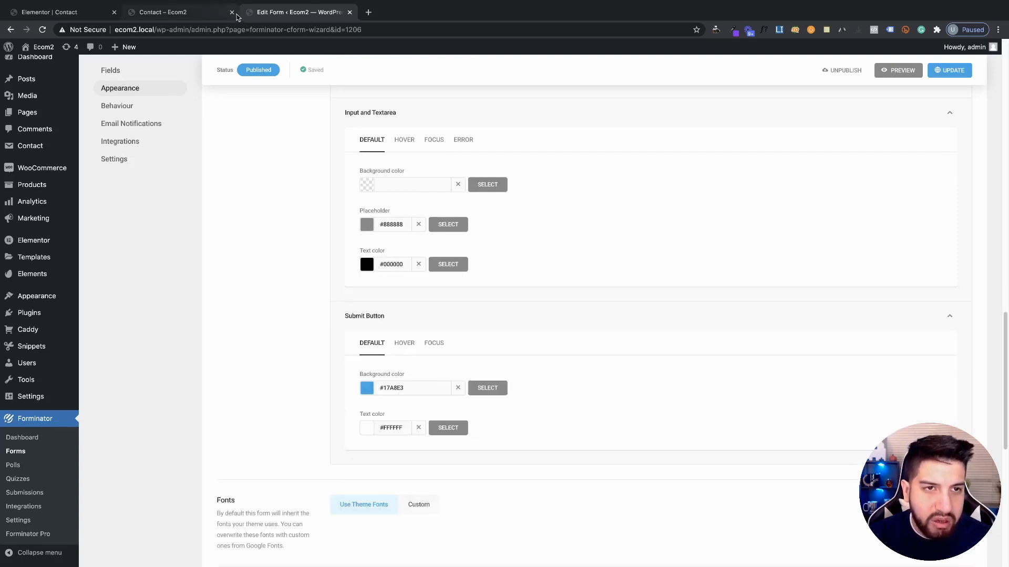
{"action": "left_click", "coordinate": [168, 11]}
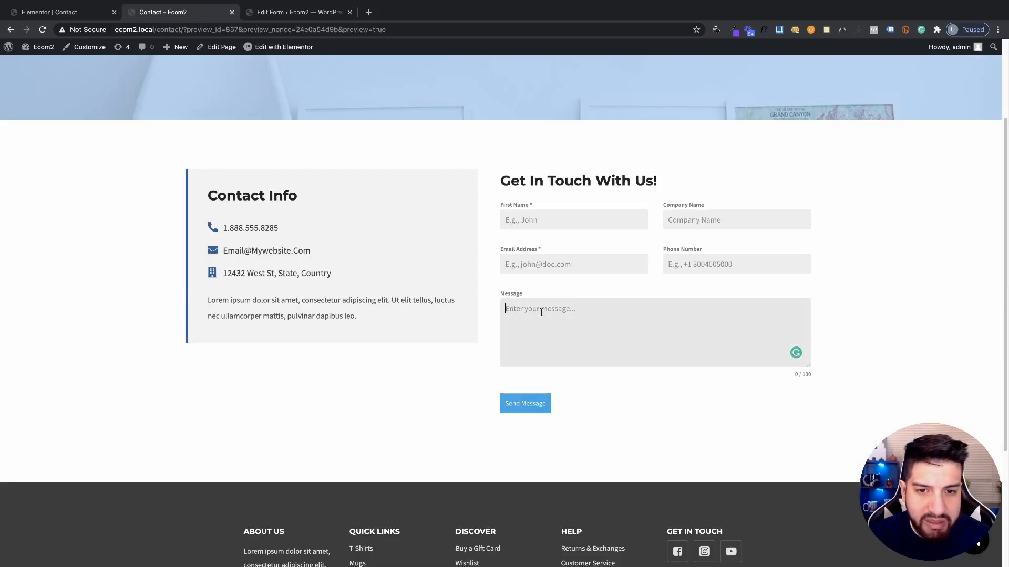
{"action": "left_click", "coordinate": [509, 301]}
{"action": "type", "text": "asdasd"}
{"action": "left_click", "coordinate": [294, 11]}
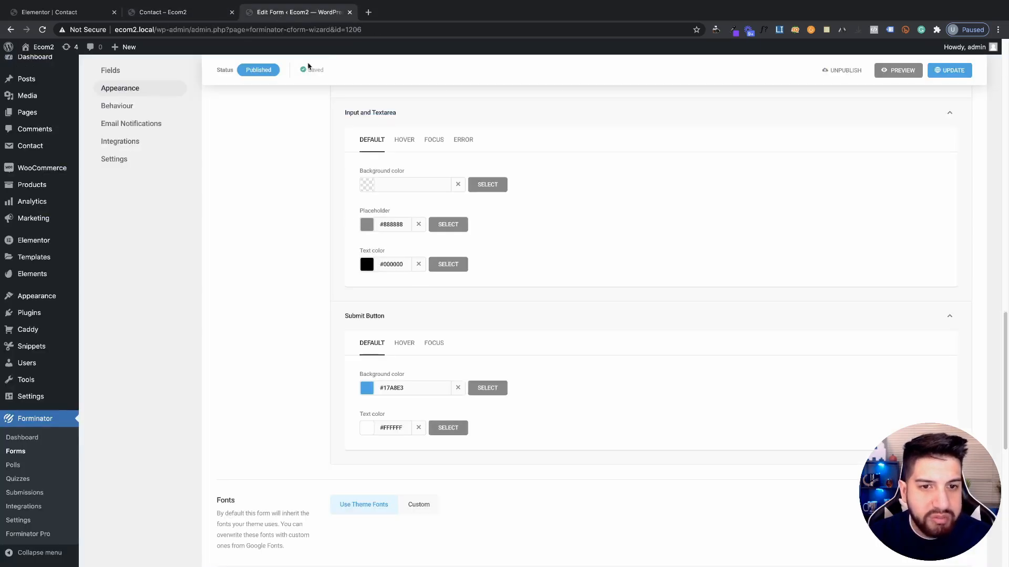
Try bright red #ff1919 as the input text colour, save, and test typing in the reloaded preview
{"action": "left_click", "coordinate": [367, 265]}
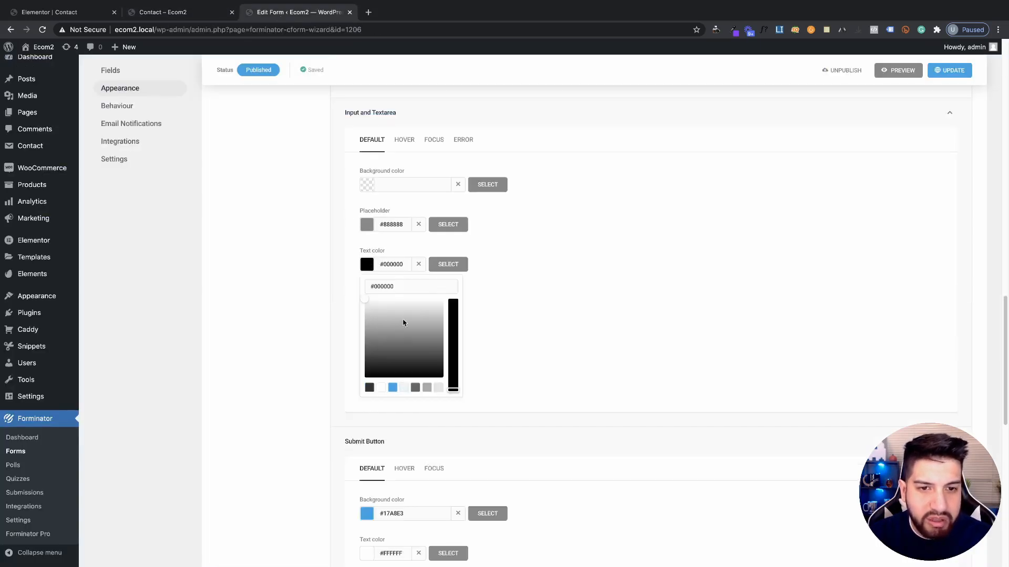
{"action": "left_click", "coordinate": [393, 389]}
{"action": "left_click_drag", "start_coordinate": [409, 339], "coordinate": [327, 278]}
{"action": "left_click", "coordinate": [949, 70]}
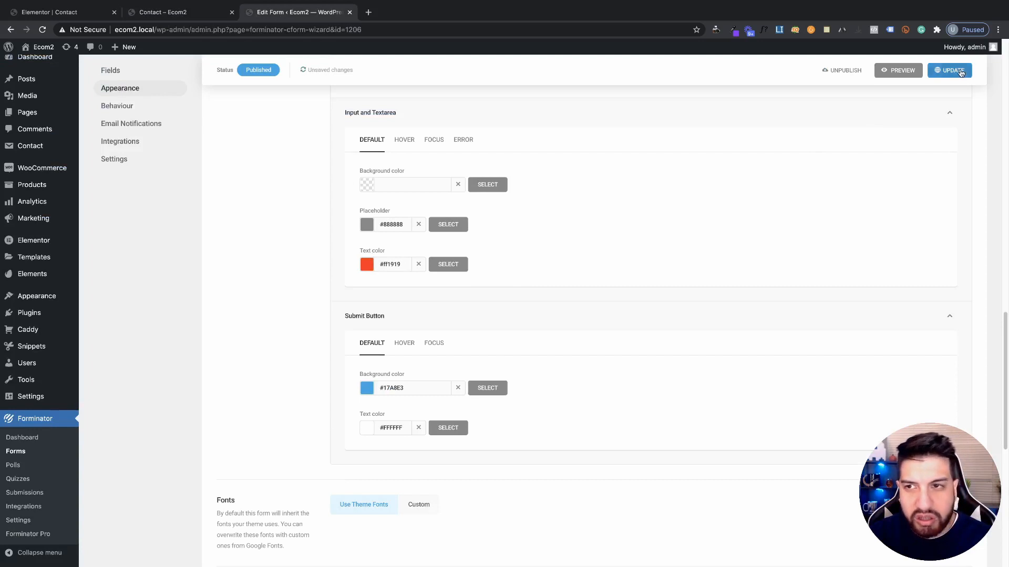
{"action": "left_click", "coordinate": [168, 11]}
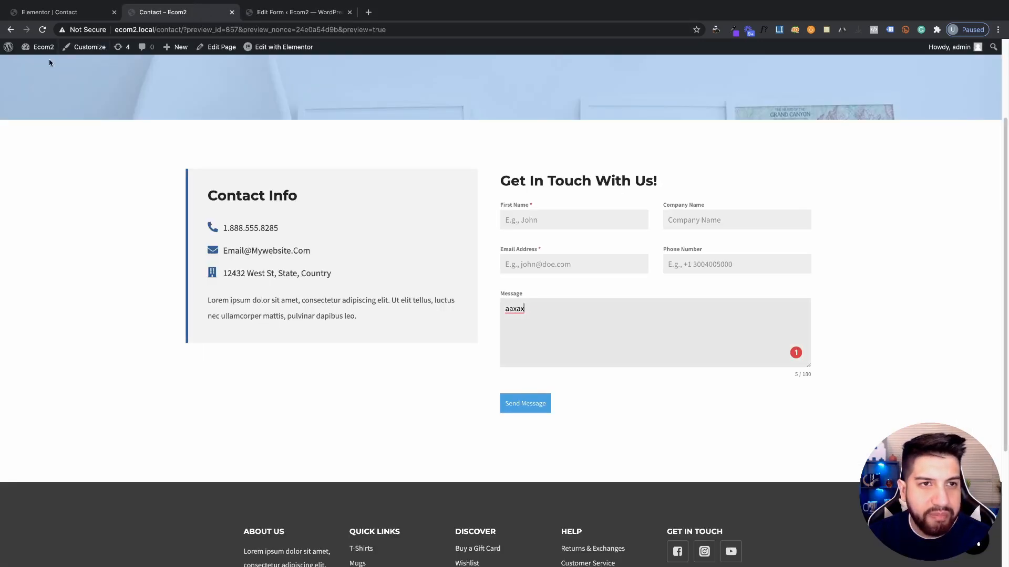
{"action": "left_click", "coordinate": [44, 29]}
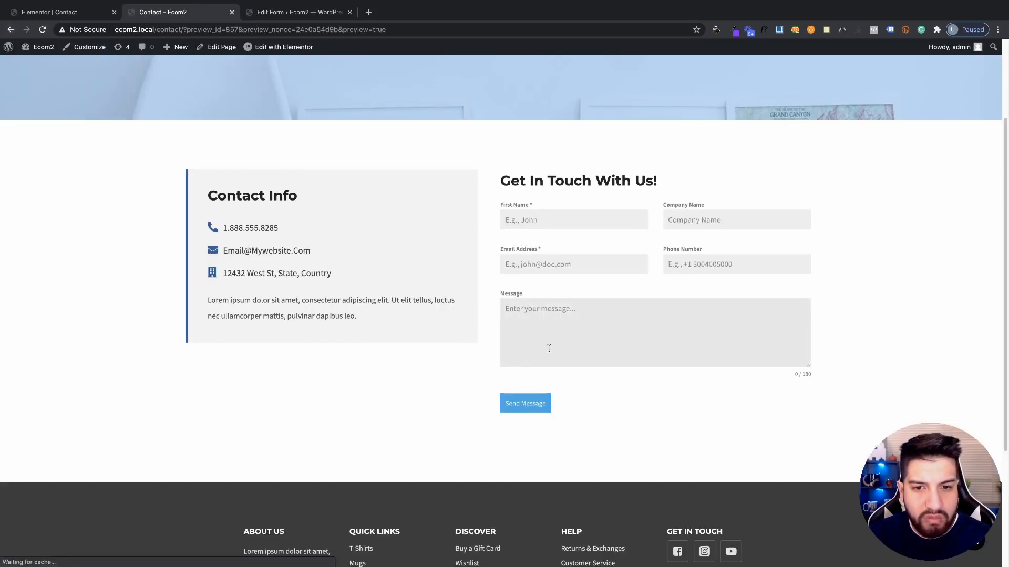
{"action": "left_click", "coordinate": [548, 349]}
{"action": "type", "text": "xaxaxxax"}
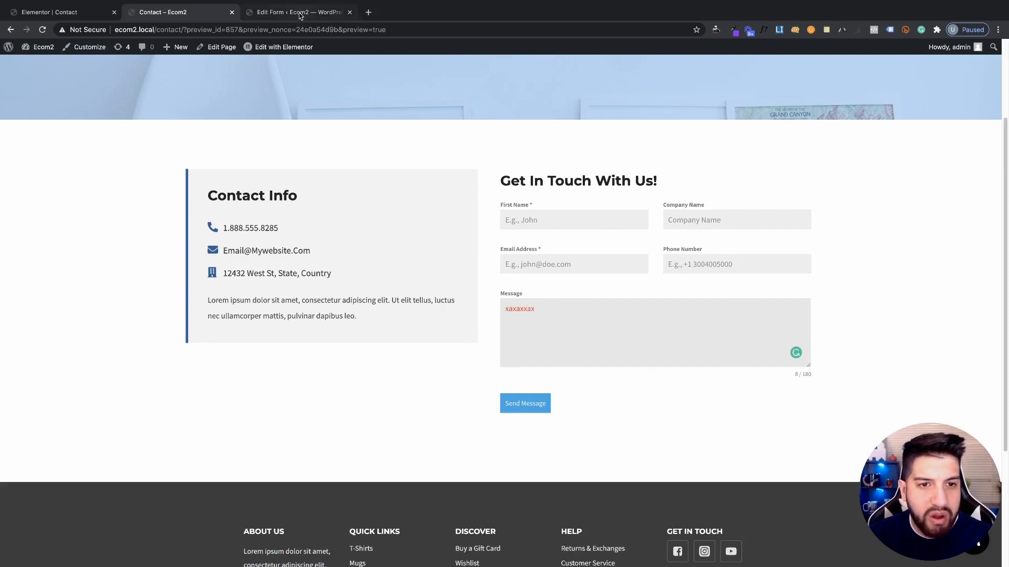
{"action": "left_click", "coordinate": [299, 12]}
Set the input text colour to dark grey #333333, save, and reload the preview
{"action": "left_click", "coordinate": [440, 263]}
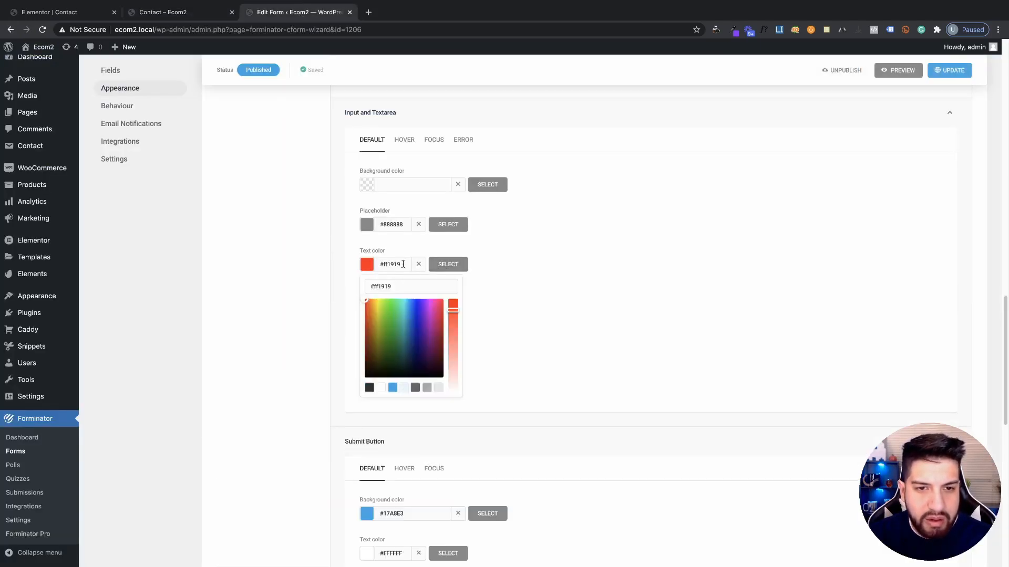
{"action": "left_click", "coordinate": [369, 389]}
{"action": "left_click", "coordinate": [597, 341]}
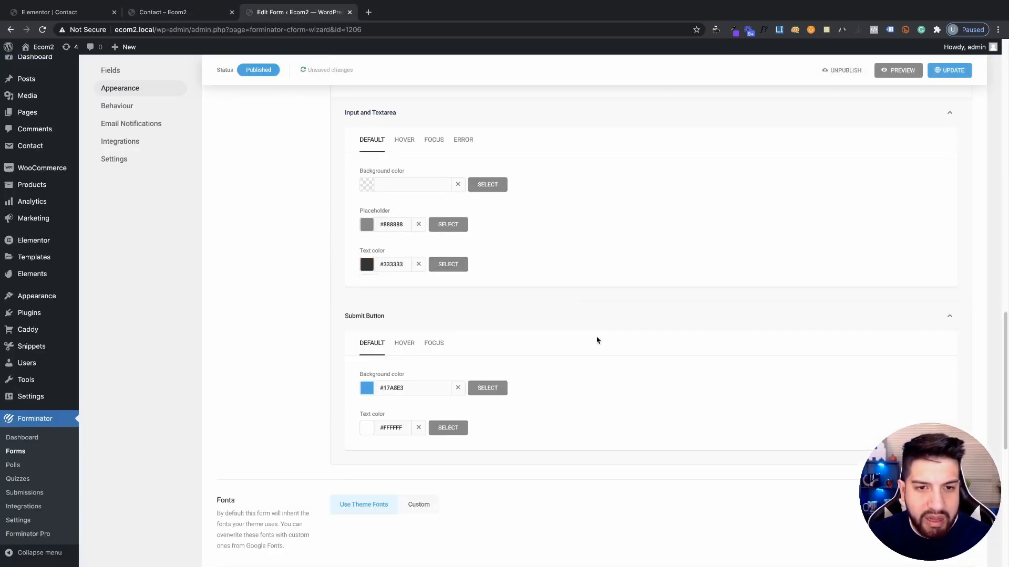
{"action": "left_click", "coordinate": [949, 70]}
{"action": "scroll", "coordinate": [535, 352], "scroll_direction": "down", "scroll_amount": 2}
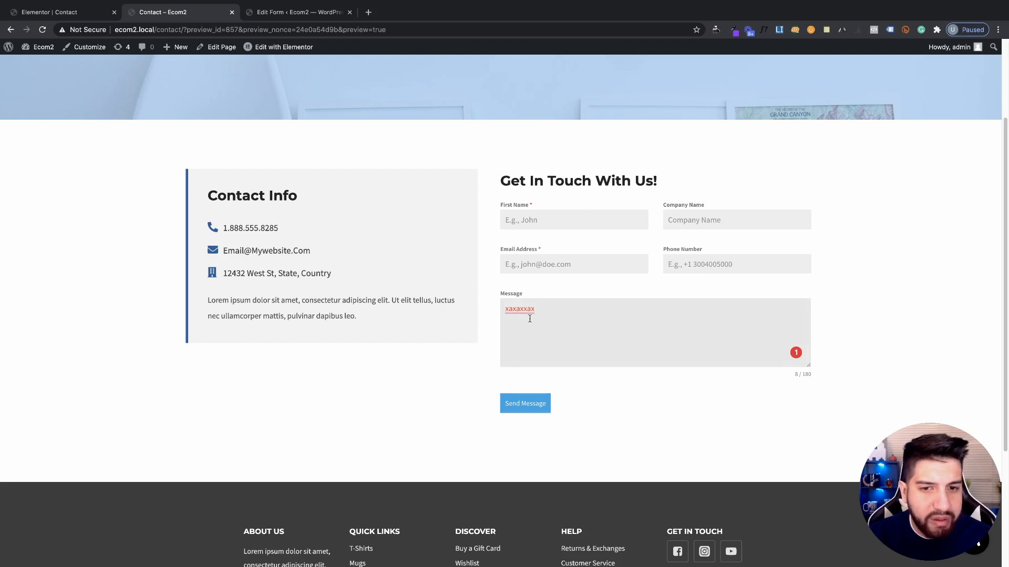
{"action": "left_click", "coordinate": [42, 29]}
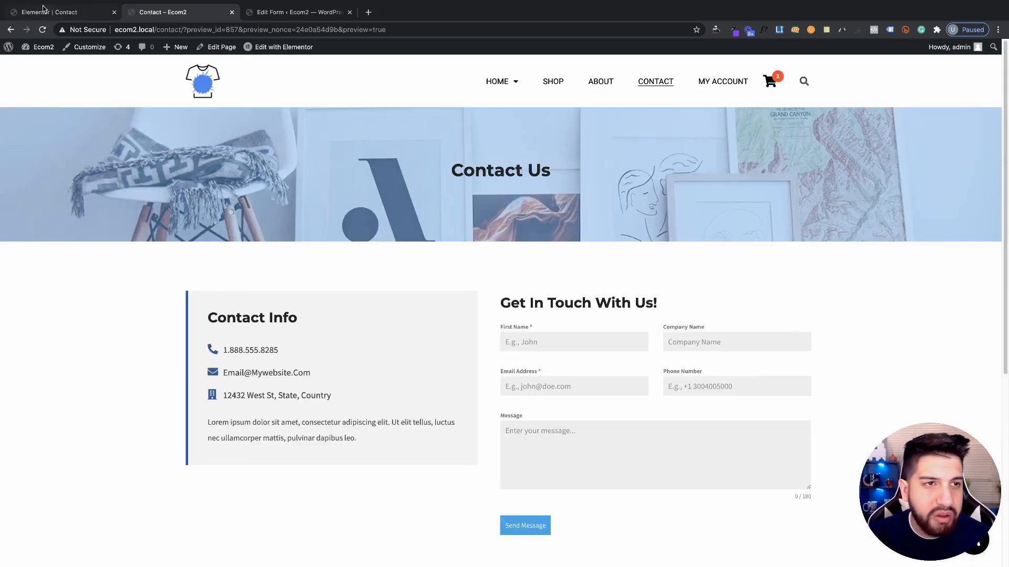
In Elementor, reveal the Contact Info icon list's icon colour hex value #265E9A
{"action": "left_click", "coordinate": [43, 9]}
{"action": "scroll", "coordinate": [658, 263], "scroll_direction": "down", "scroll_amount": 2}
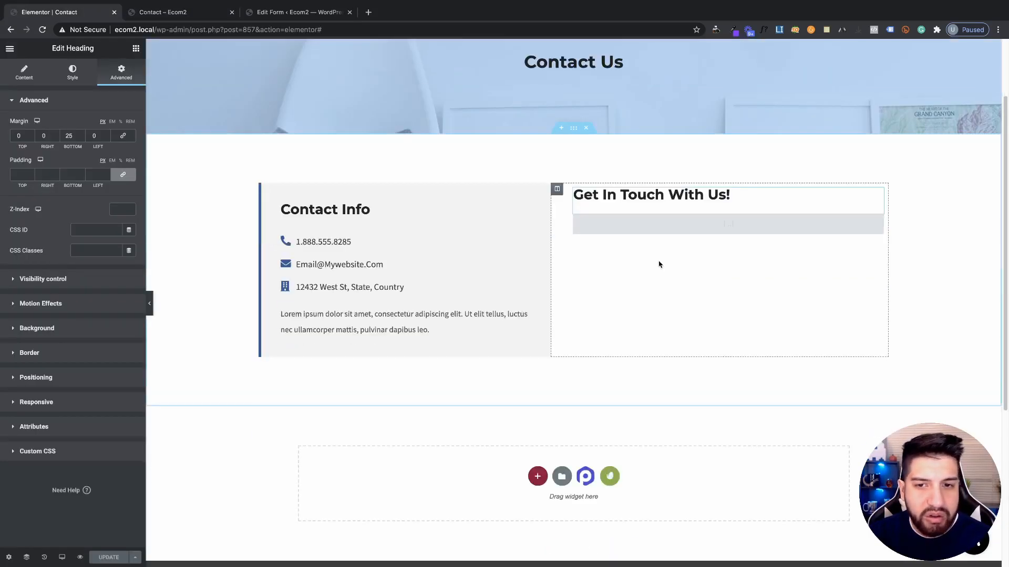
{"action": "left_click", "coordinate": [323, 246]}
{"action": "left_click", "coordinate": [84, 81]}
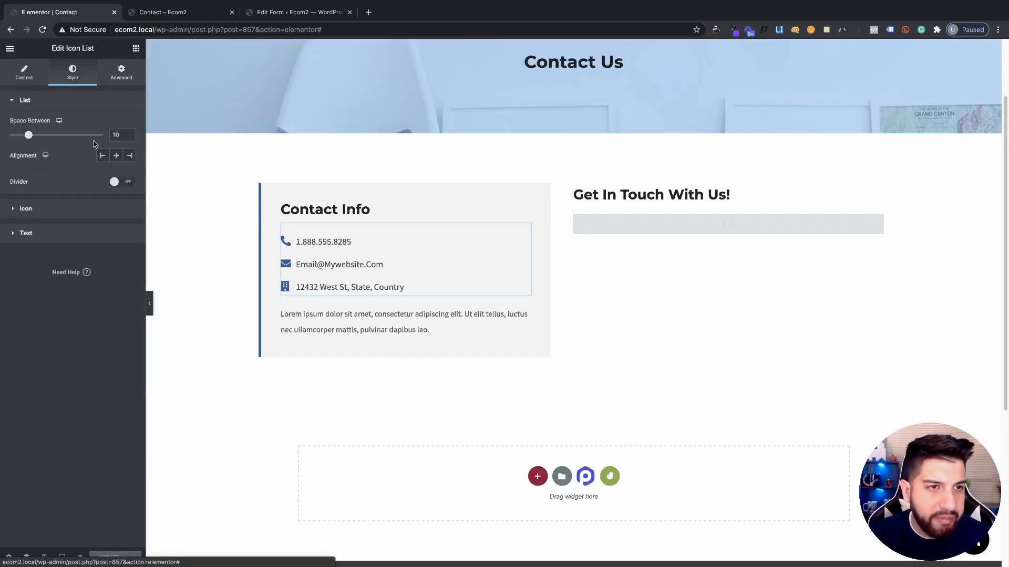
{"action": "left_click", "coordinate": [58, 210]}
{"action": "left_click", "coordinate": [129, 149]}
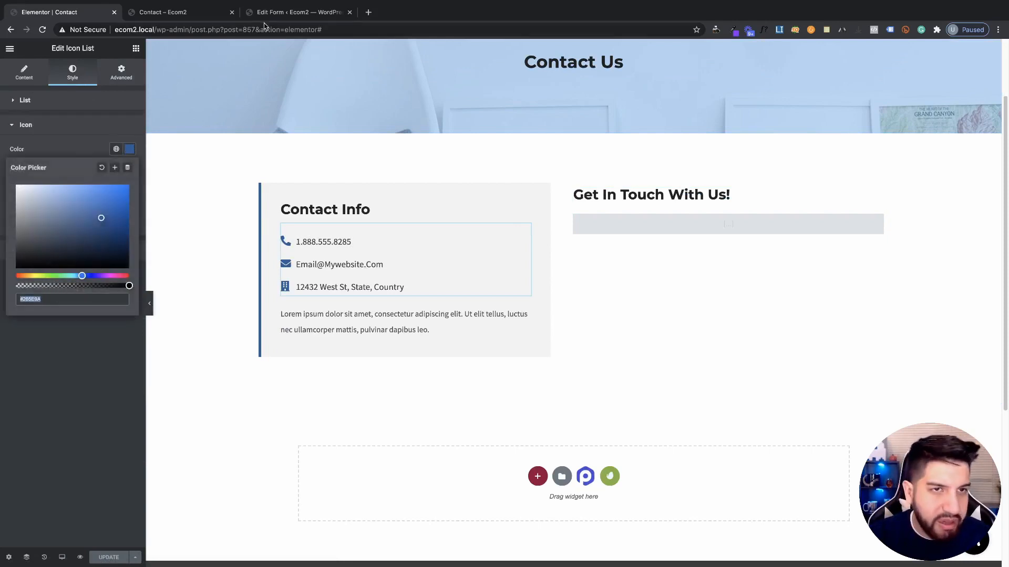
Paste #265e9a as the Forminator submit button's background colour
{"action": "left_click", "coordinate": [208, 11]}
{"action": "left_click", "coordinate": [294, 12]}
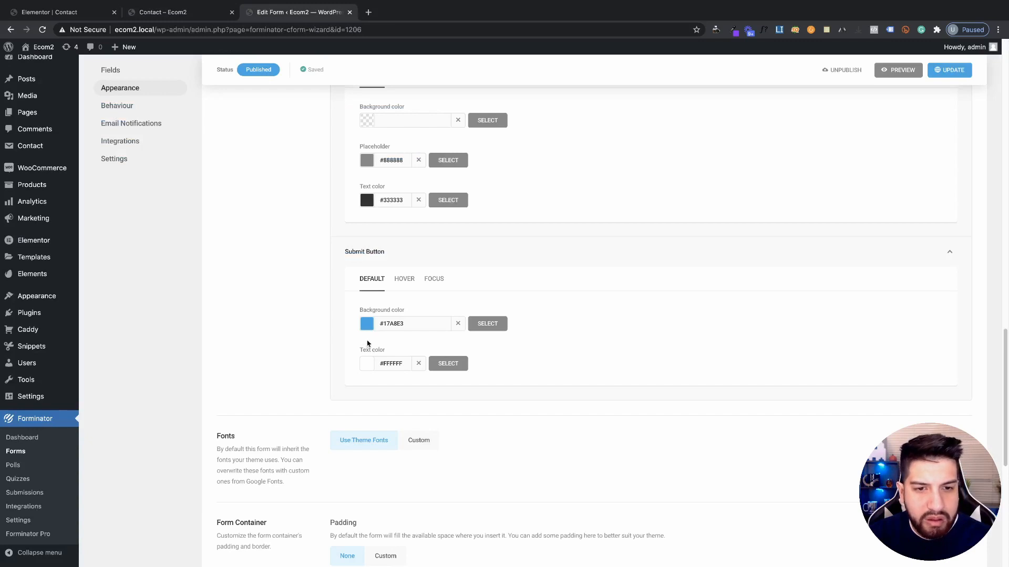
{"action": "left_click", "coordinate": [386, 324]}
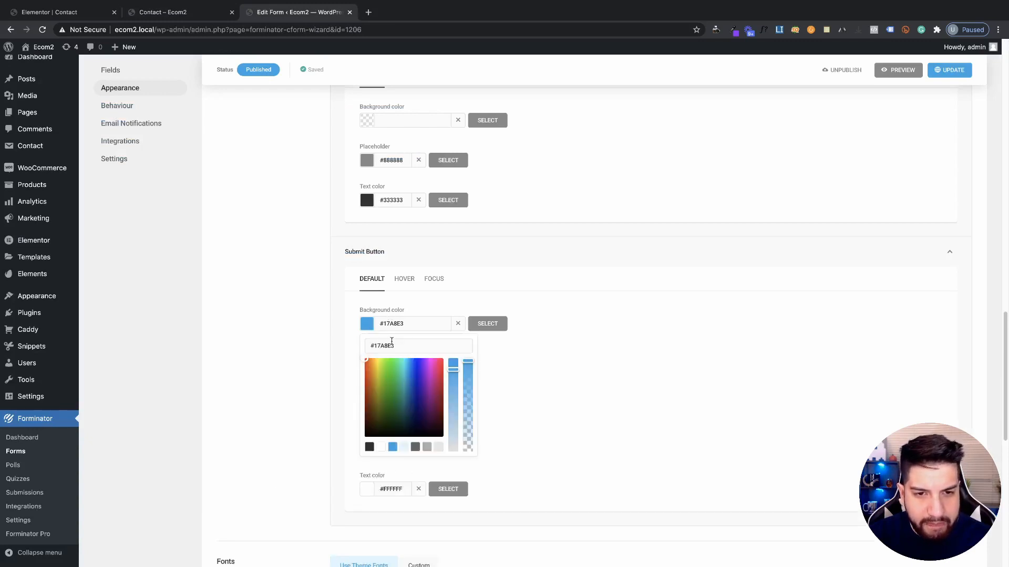
{"action": "triple_click", "coordinate": [391, 345]}
{"action": "type", "text": "#265e9a"}
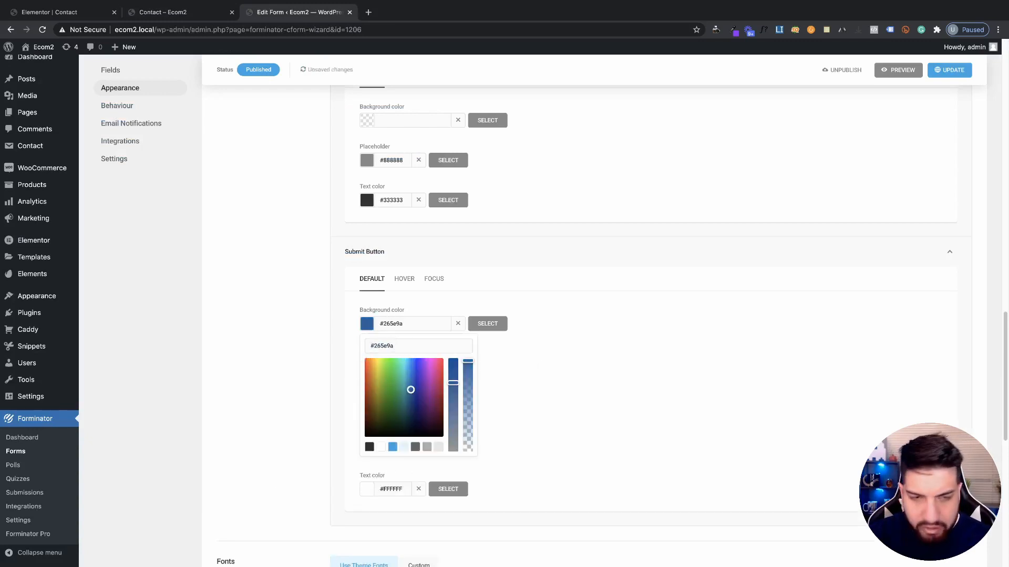
{"action": "left_click", "coordinate": [532, 371]}
Check the form in the Contact preview, then select the form shortcode widget in Elementor
{"action": "left_click", "coordinate": [179, 11]}
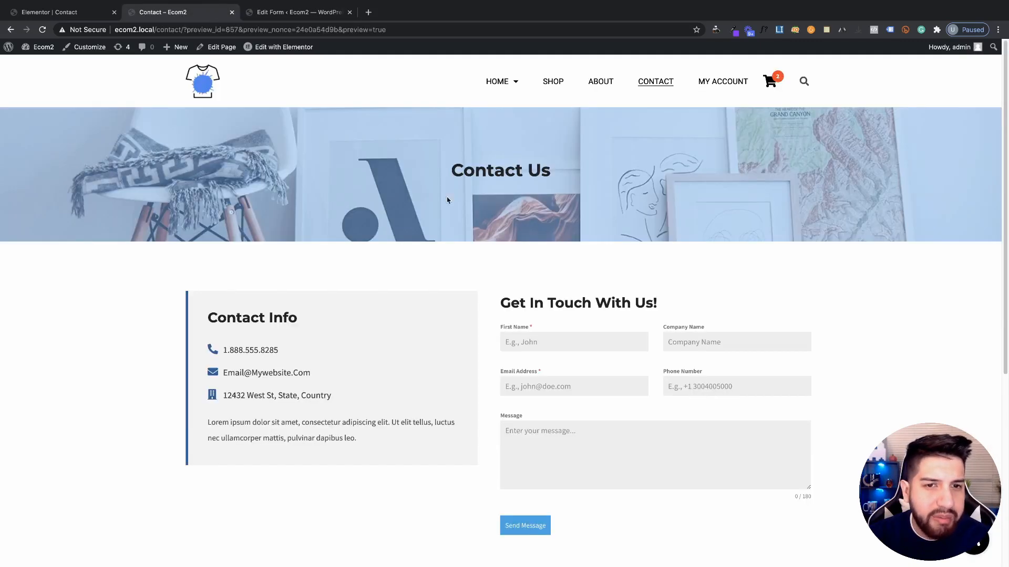
{"action": "scroll", "coordinate": [521, 242], "scroll_direction": "down", "scroll_amount": 2}
{"action": "scroll", "coordinate": [521, 242], "scroll_direction": "down", "scroll_amount": 5}
{"action": "scroll", "coordinate": [522, 243], "scroll_direction": "up", "scroll_amount": 6}
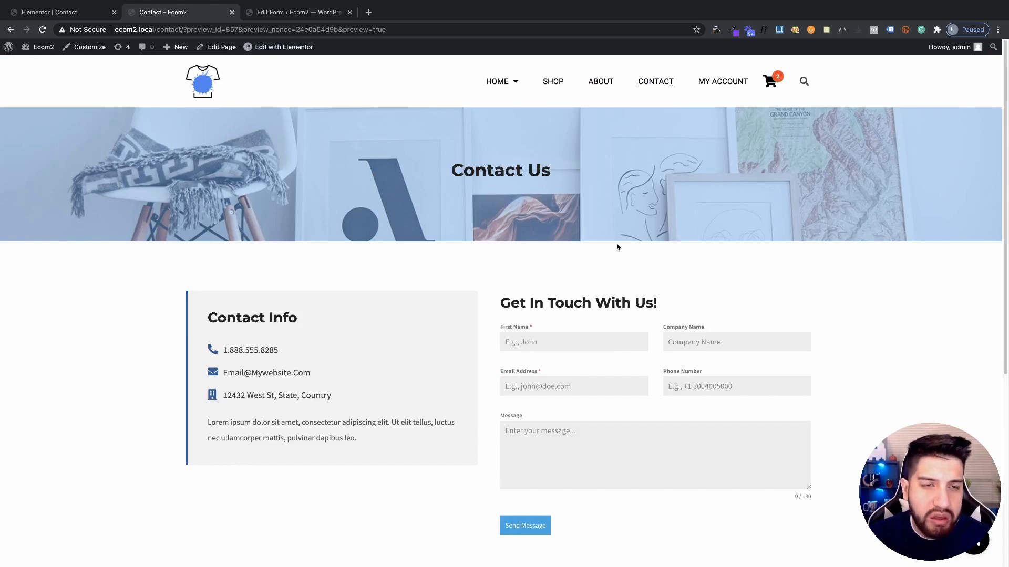
{"action": "scroll", "coordinate": [434, 200], "scroll_direction": "down", "scroll_amount": 4}
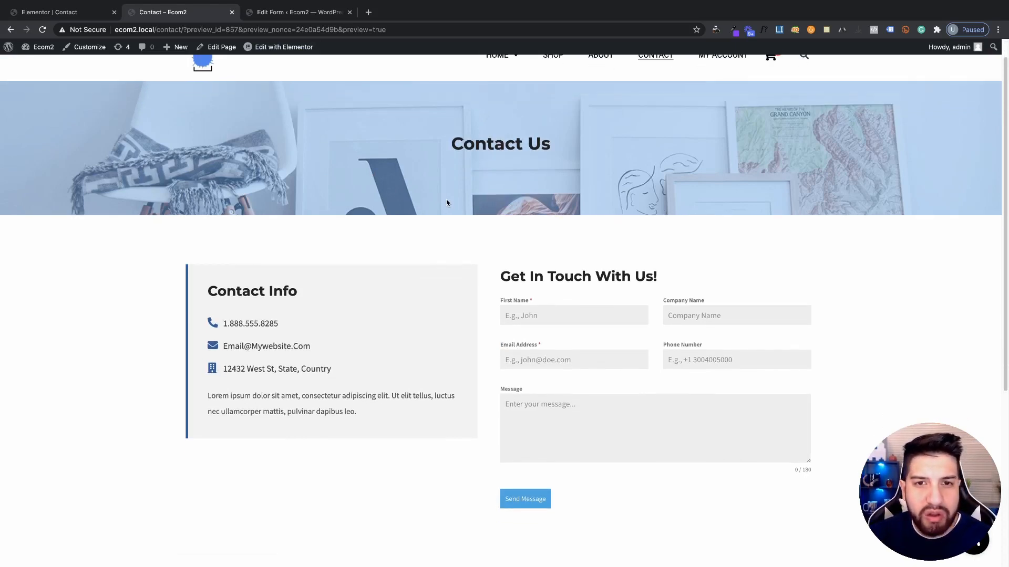
{"action": "scroll", "coordinate": [447, 203], "scroll_direction": "up", "scroll_amount": 4}
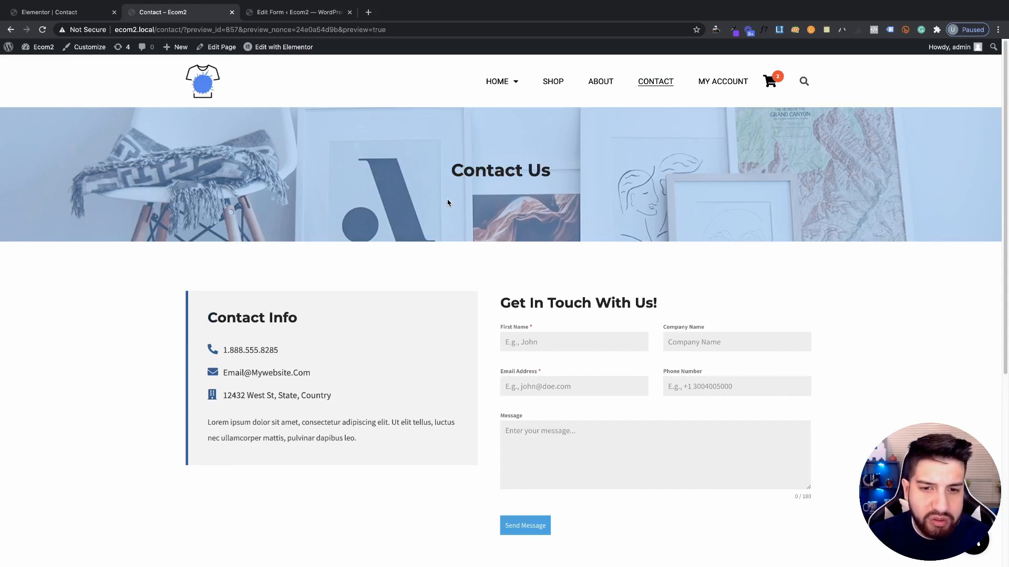
{"action": "scroll", "coordinate": [447, 203], "scroll_direction": "down", "scroll_amount": 12}
{"action": "scroll", "coordinate": [448, 203], "scroll_direction": "up", "scroll_amount": 12}
{"action": "scroll", "coordinate": [421, 191], "scroll_direction": "down", "scroll_amount": 4}
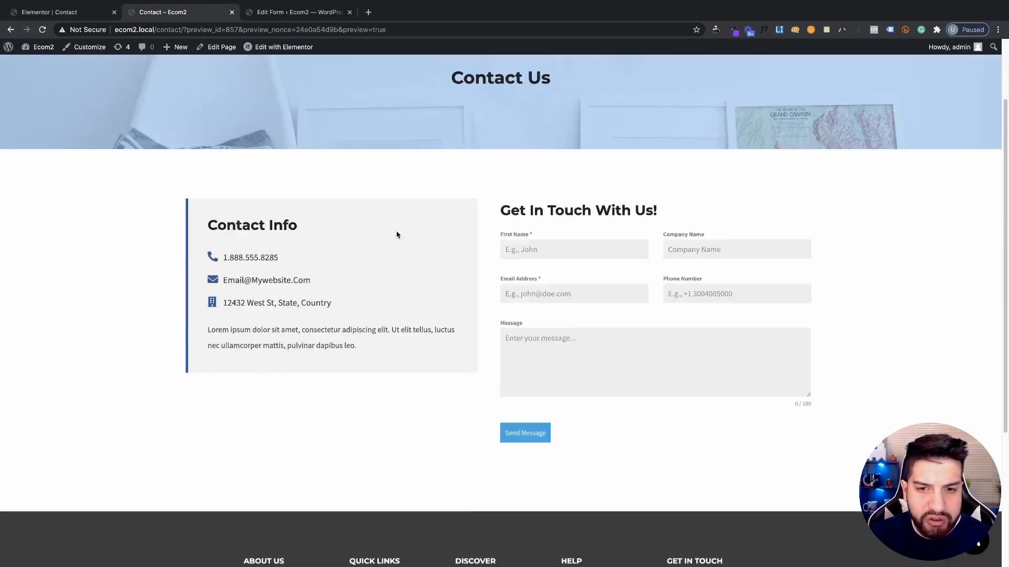
{"action": "scroll", "coordinate": [396, 235], "scroll_direction": "down", "scroll_amount": 3}
{"action": "scroll", "coordinate": [477, 247], "scroll_direction": "up", "scroll_amount": 8}
{"action": "left_click", "coordinate": [56, 13]}
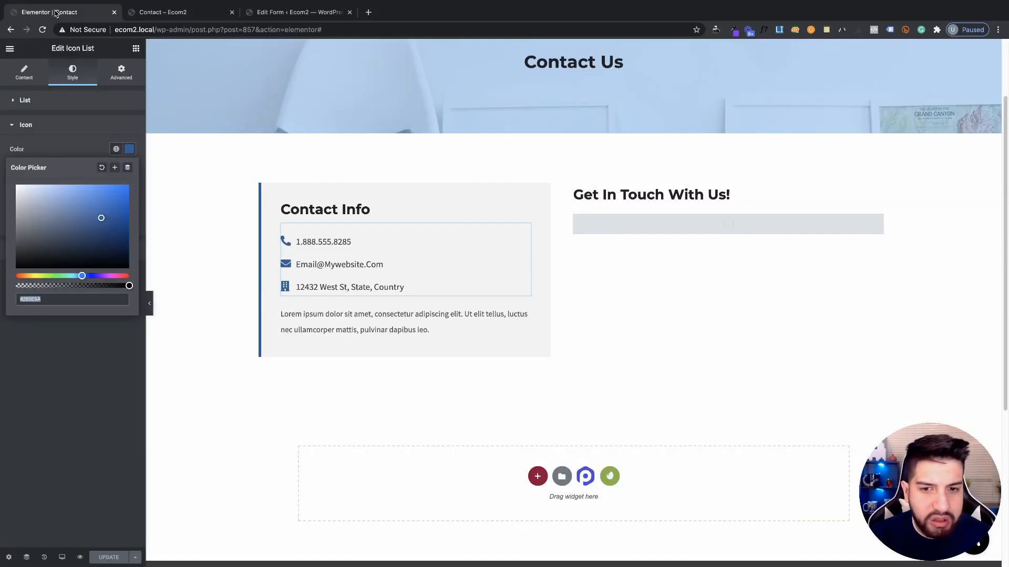
{"action": "left_click", "coordinate": [604, 225]}
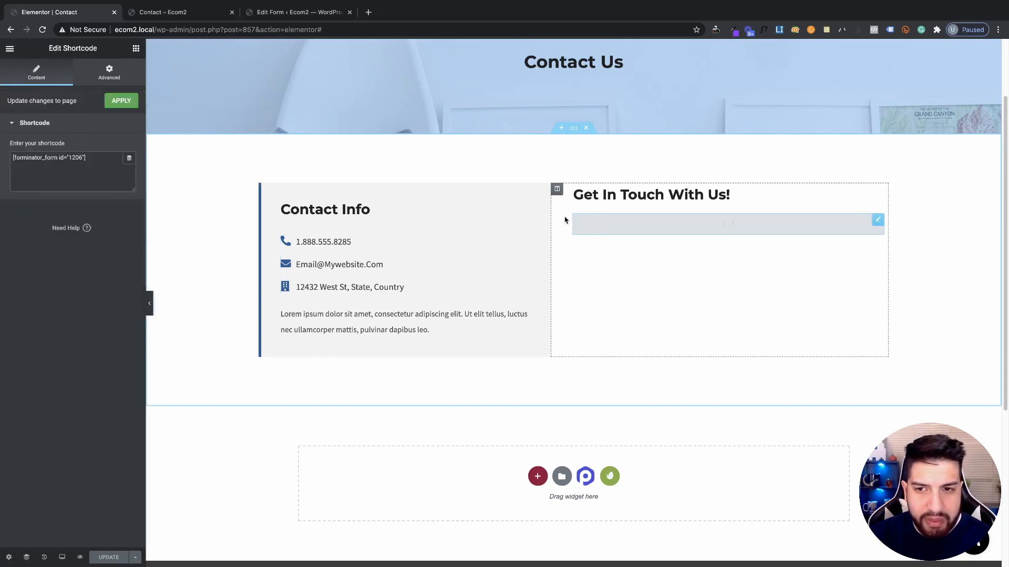
Reload the preview to check the button, then save the #265e9a submit button background
{"action": "left_click", "coordinate": [294, 12]}
{"action": "scroll", "coordinate": [552, 245], "scroll_direction": "down", "scroll_amount": 1}
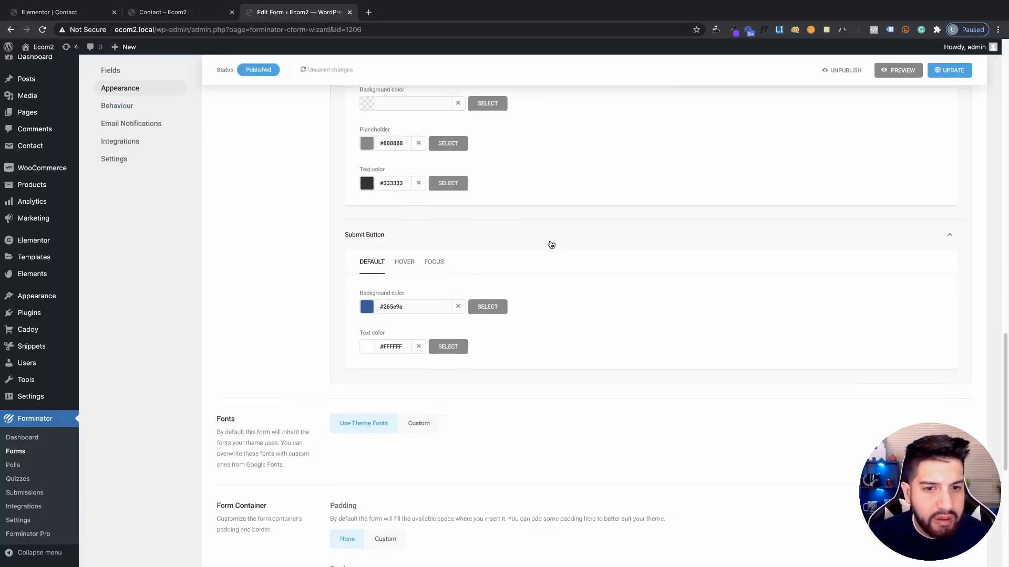
{"action": "scroll", "coordinate": [551, 244], "scroll_direction": "down", "scroll_amount": 1}
{"action": "left_click", "coordinate": [179, 12]}
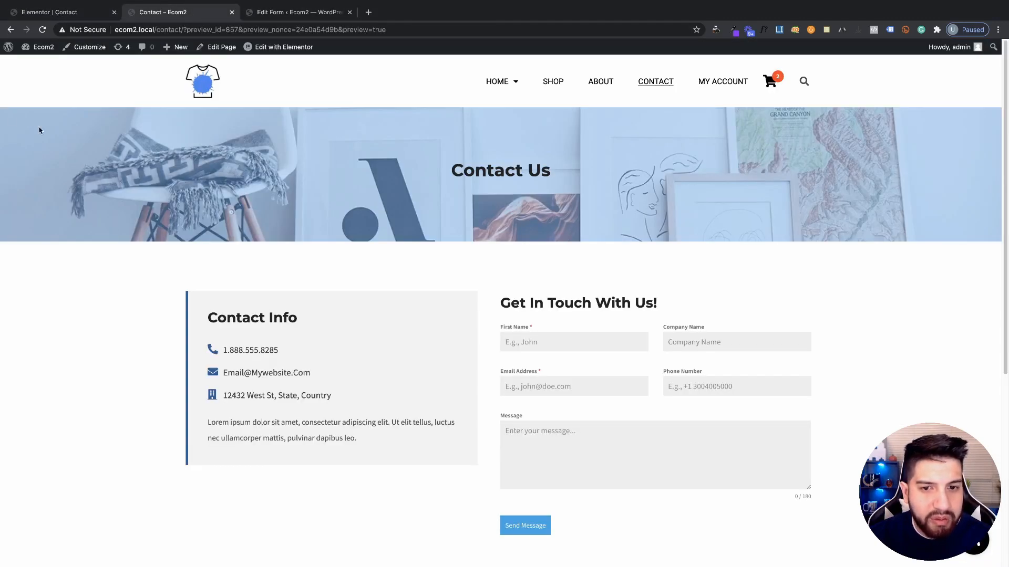
{"action": "left_click", "coordinate": [42, 29]}
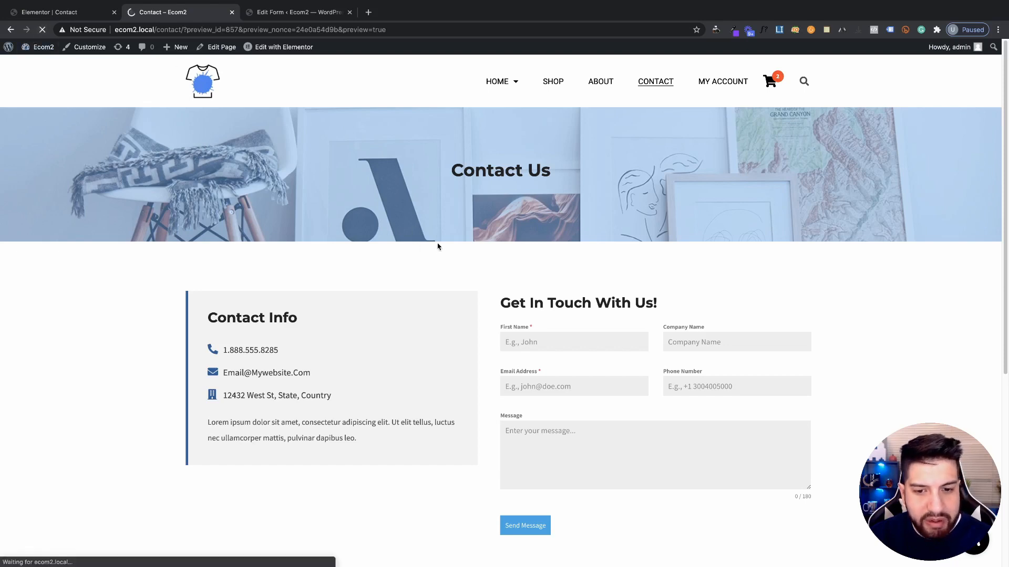
{"action": "left_click", "coordinate": [310, 12]}
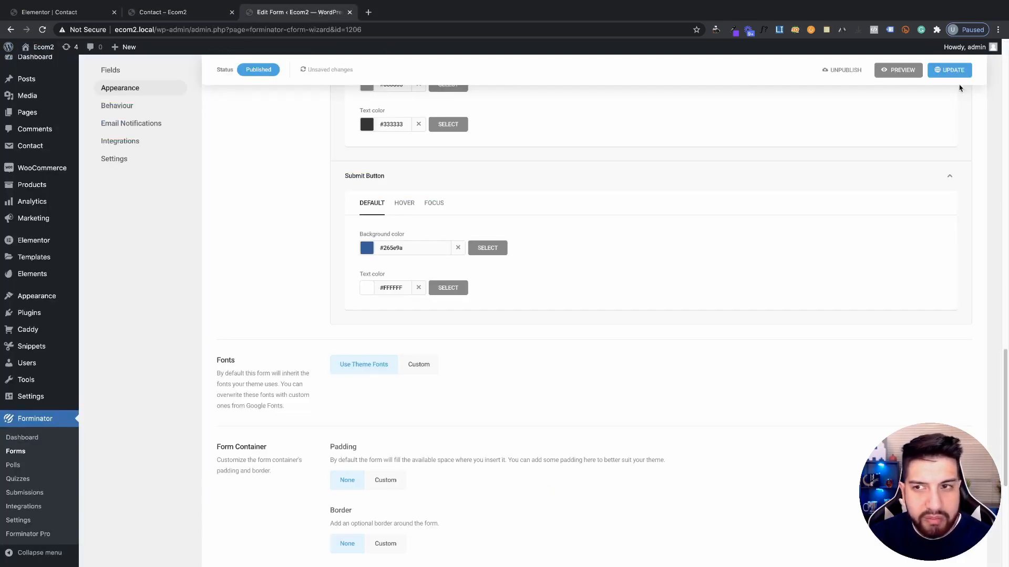
{"action": "left_click", "coordinate": [951, 71]}
Show the submit button's Hover colour settings and check the Send Message button in the reloaded preview
{"action": "left_click", "coordinate": [404, 205]}
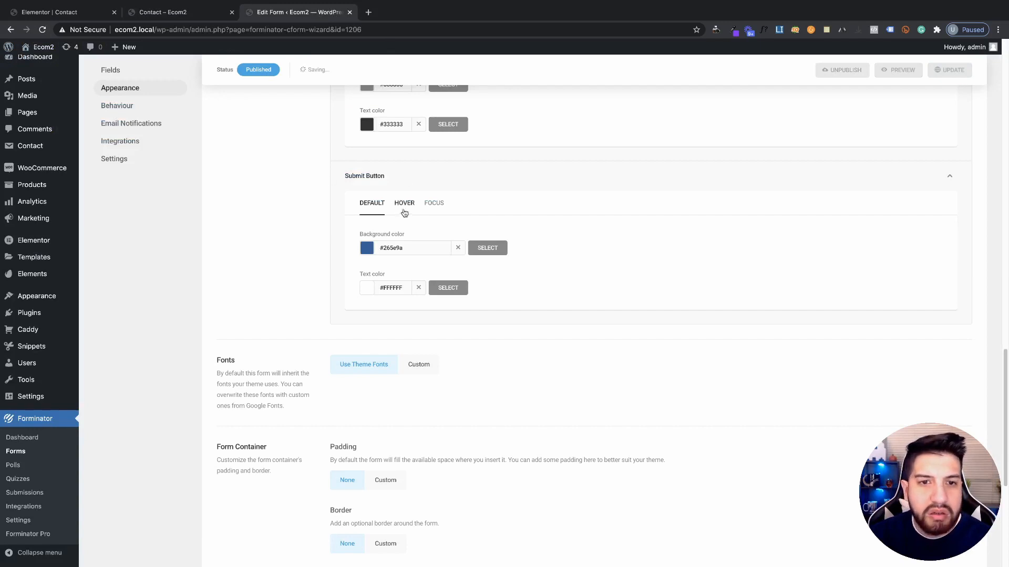
{"action": "left_click", "coordinate": [173, 12]}
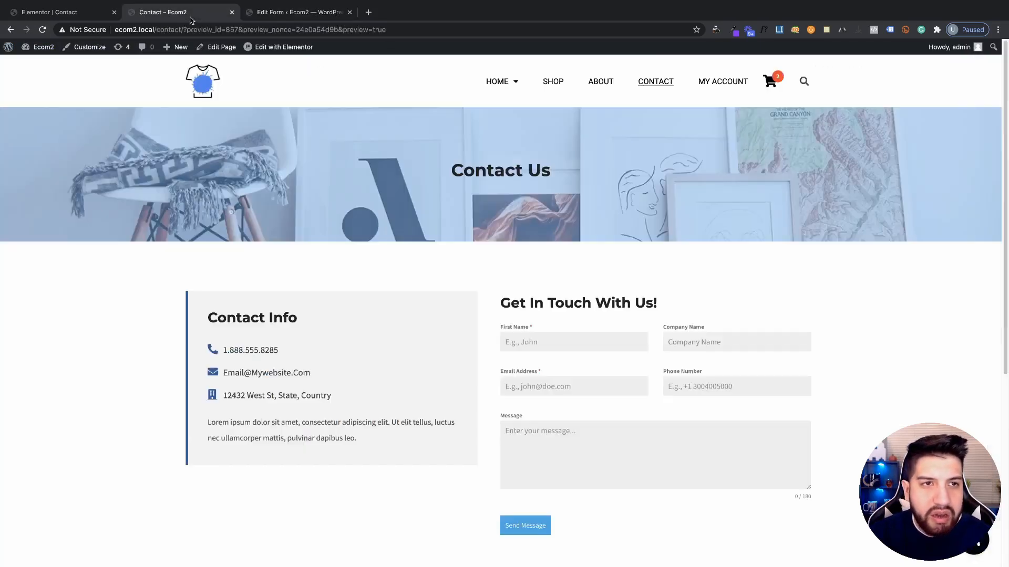
{"action": "left_click", "coordinate": [42, 29]}
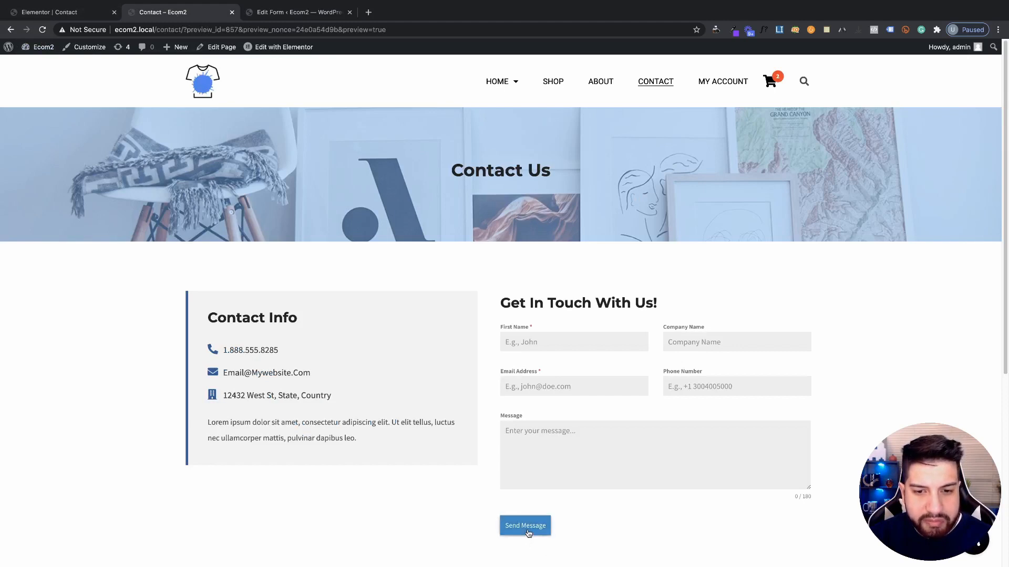
{"action": "scroll", "coordinate": [620, 498], "scroll_direction": "down", "scroll_amount": 2}
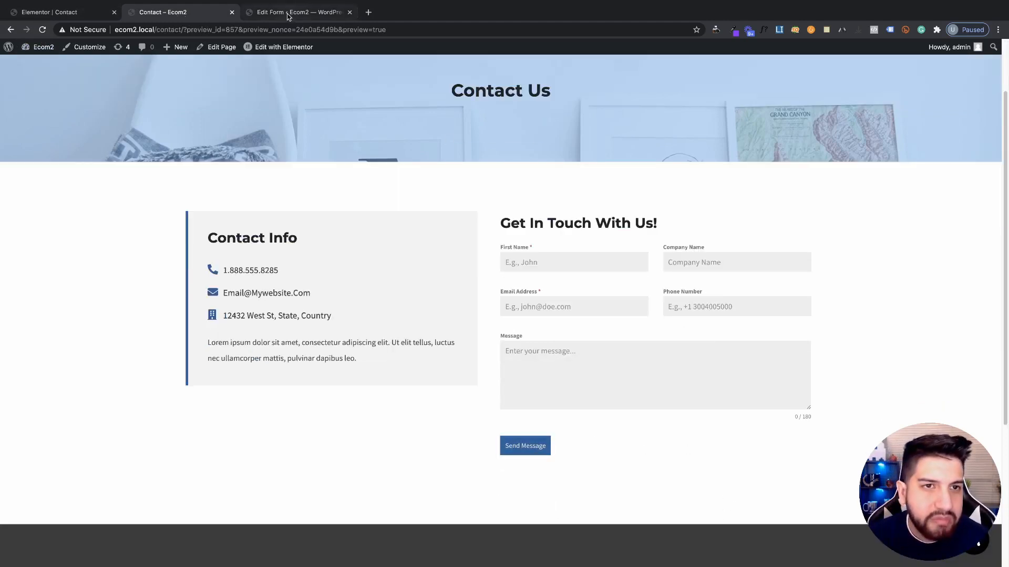
{"action": "left_click", "coordinate": [262, 13]}
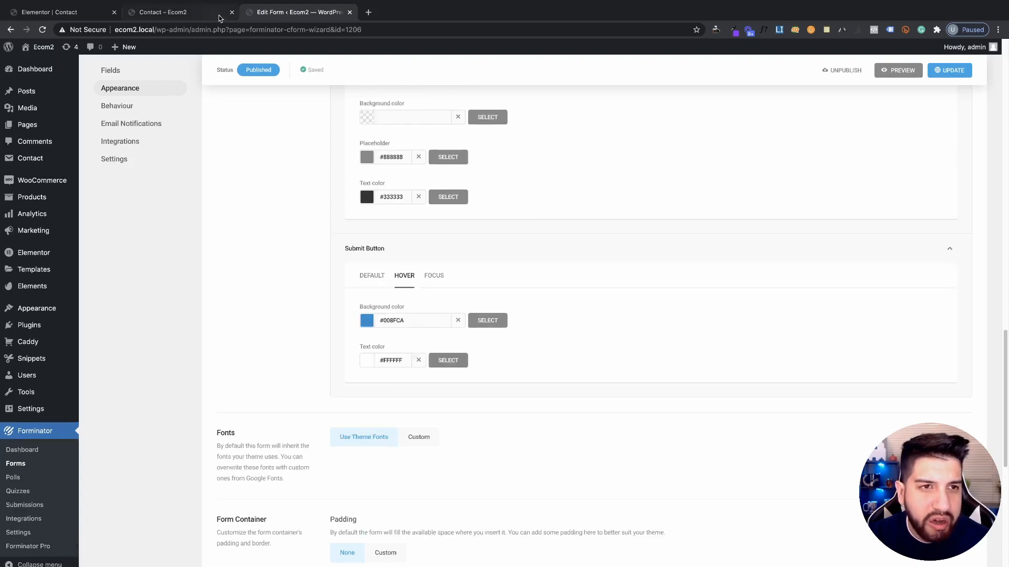
{"action": "left_click", "coordinate": [212, 13]}
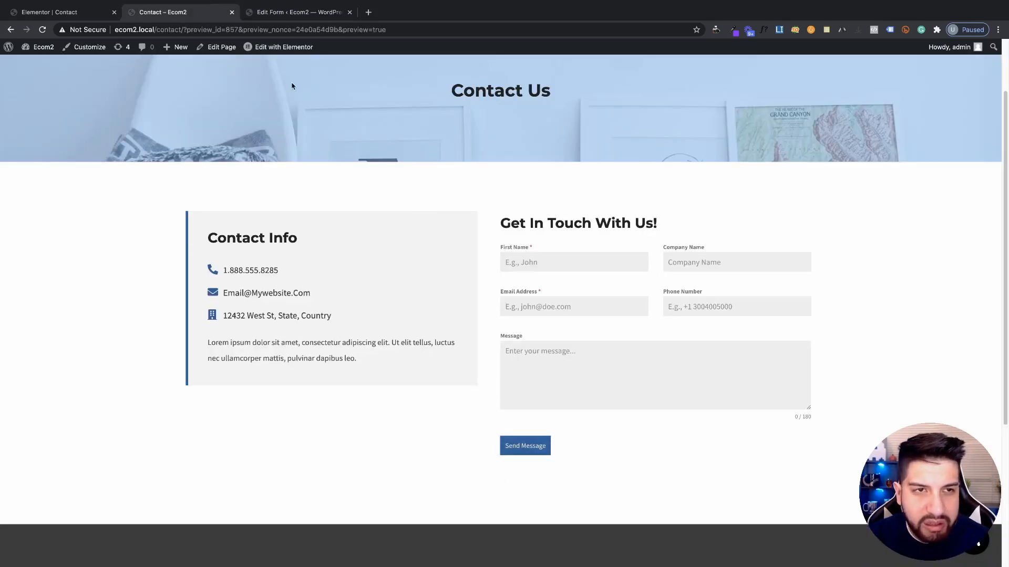
{"action": "left_click", "coordinate": [301, 14]}
{"action": "scroll", "coordinate": [530, 268], "scroll_direction": "down", "scroll_amount": 1}
{"action": "scroll", "coordinate": [515, 264], "scroll_direction": "up", "scroll_amount": 4}
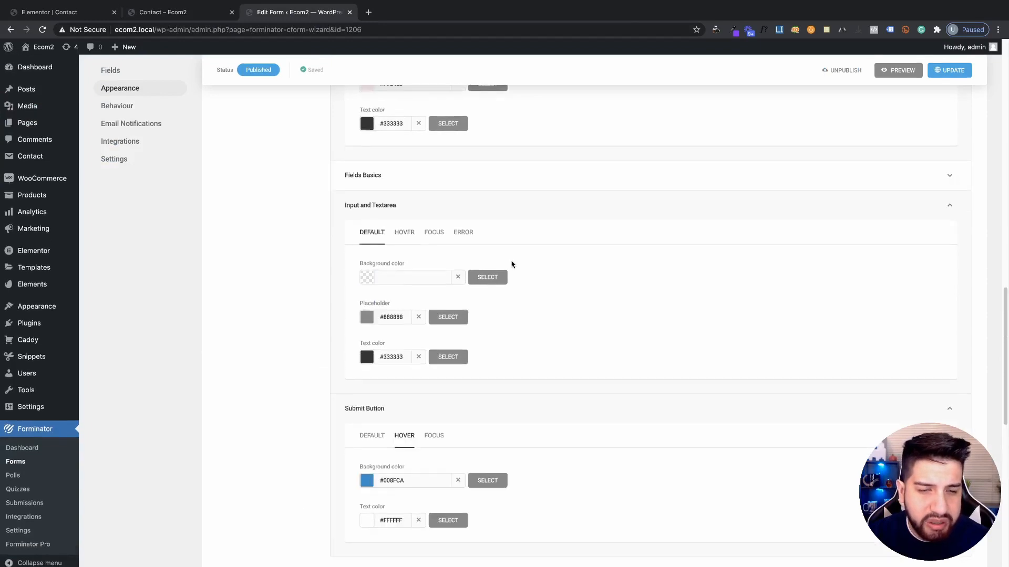
{"action": "scroll", "coordinate": [536, 277], "scroll_direction": "down", "scroll_amount": 7}
Switch the form to custom fonts, raise the submit button font size, save, and reload the preview
{"action": "scroll", "coordinate": [394, 273], "scroll_direction": "down", "scroll_amount": 1}
{"action": "left_click", "coordinate": [424, 226]}
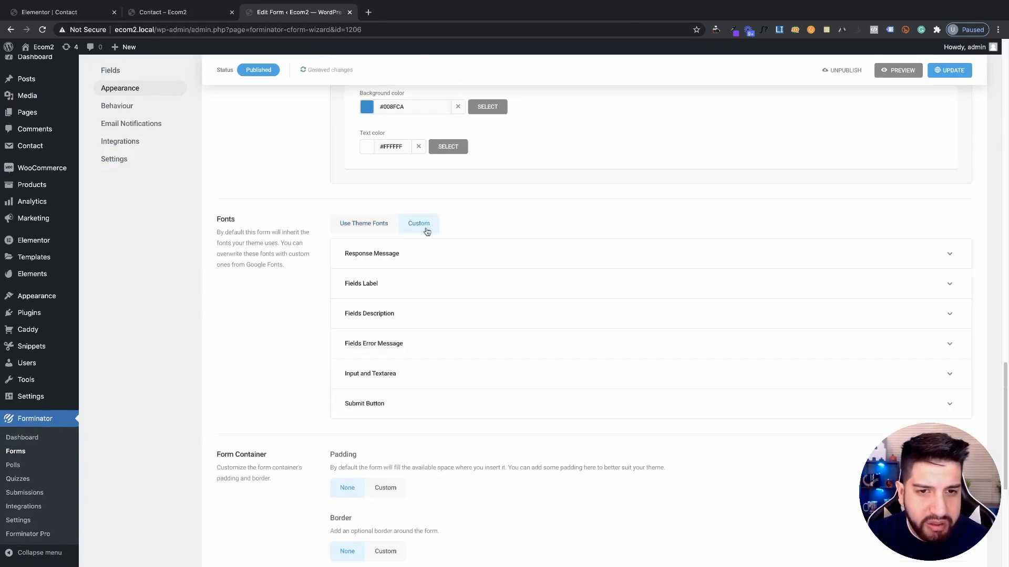
{"action": "scroll", "coordinate": [410, 315], "scroll_direction": "down", "scroll_amount": 1}
{"action": "left_click", "coordinate": [384, 389]}
{"action": "scroll", "coordinate": [459, 330], "scroll_direction": "down", "scroll_amount": 3}
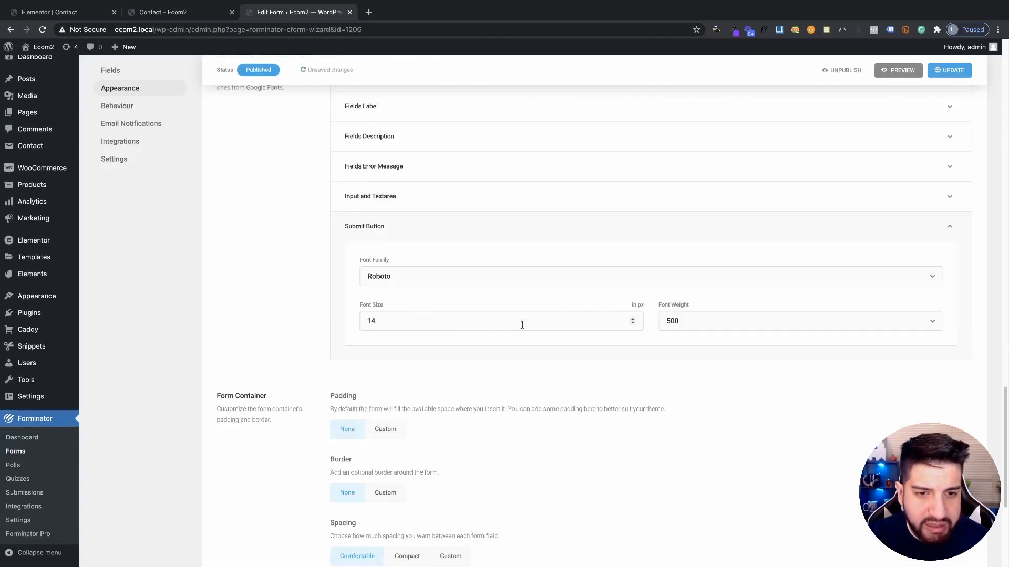
{"action": "left_click", "coordinate": [632, 318]}
{"action": "left_click", "coordinate": [633, 318]}
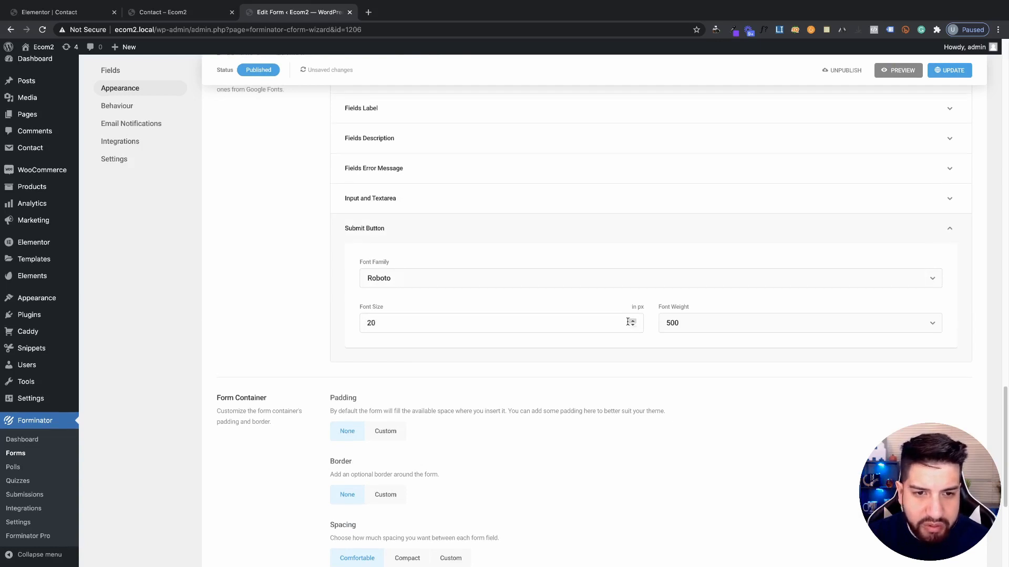
{"action": "left_click", "coordinate": [950, 70]}
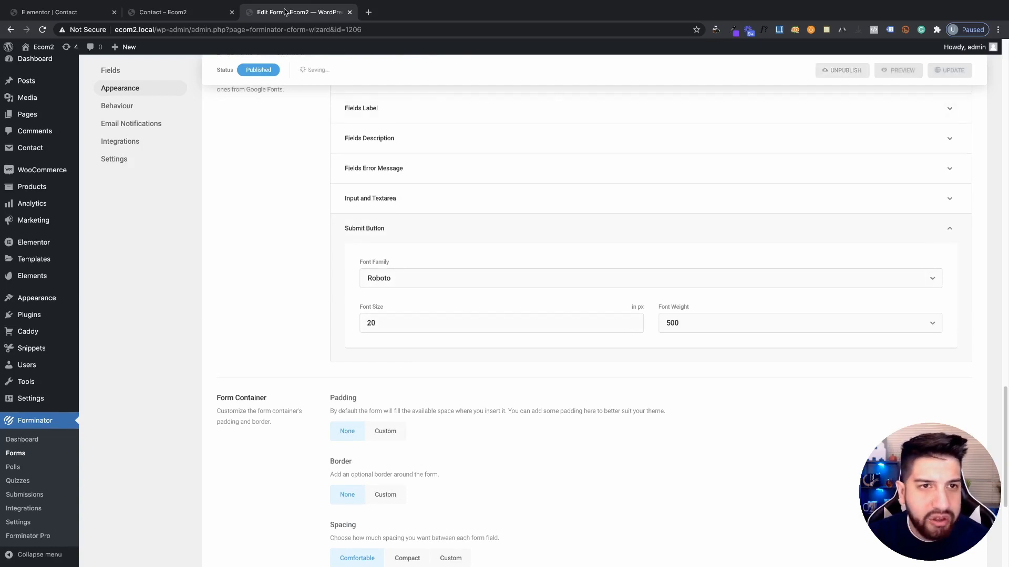
{"action": "left_click", "coordinate": [173, 12]}
{"action": "left_click", "coordinate": [42, 30]}
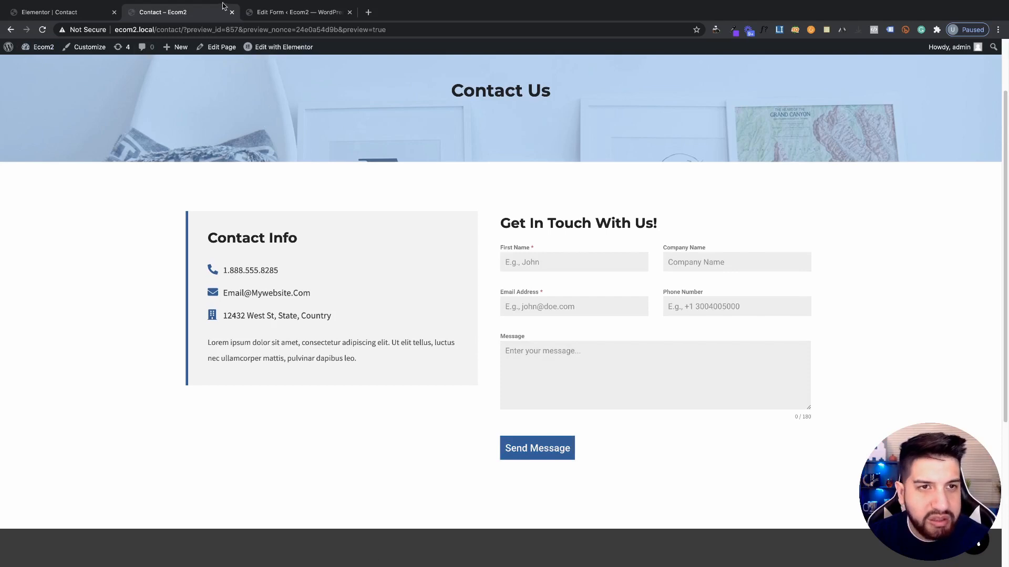
Lower the submit button font size to 17 px, save, and recheck the reloaded preview
{"action": "left_click", "coordinate": [286, 12]}
{"action": "left_click", "coordinate": [634, 325]}
{"action": "left_click", "coordinate": [634, 325]}
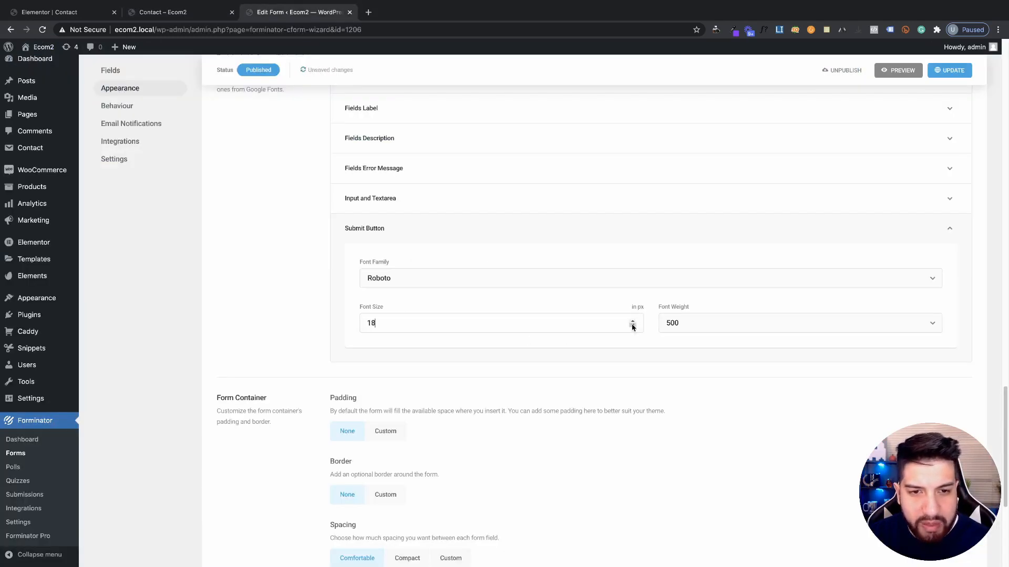
{"action": "left_click", "coordinate": [634, 325]}
{"action": "left_click_drag", "start_coordinate": [936, 57], "coordinate": [948, 72]}
{"action": "left_click", "coordinate": [948, 71]}
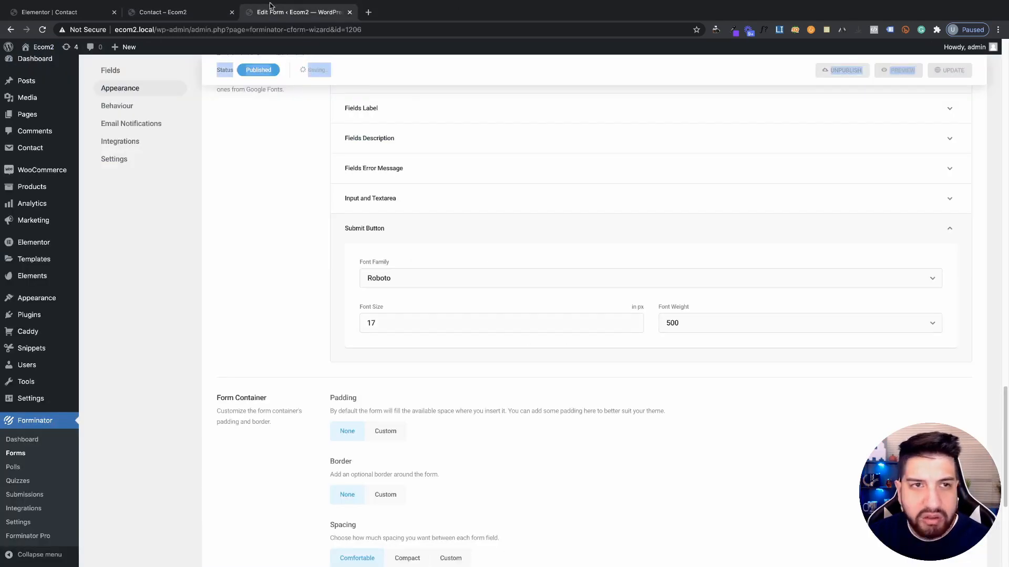
{"action": "left_click", "coordinate": [206, 12]}
{"action": "key", "text": "super+r"}
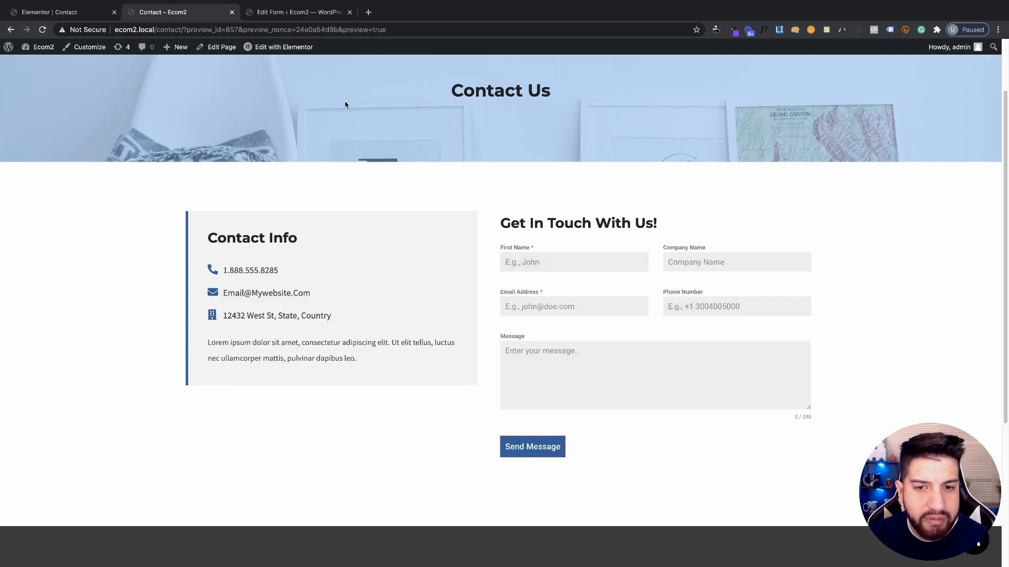
{"action": "left_click", "coordinate": [257, 16]}
{"action": "scroll", "coordinate": [621, 293], "scroll_direction": "down", "scroll_amount": 1}
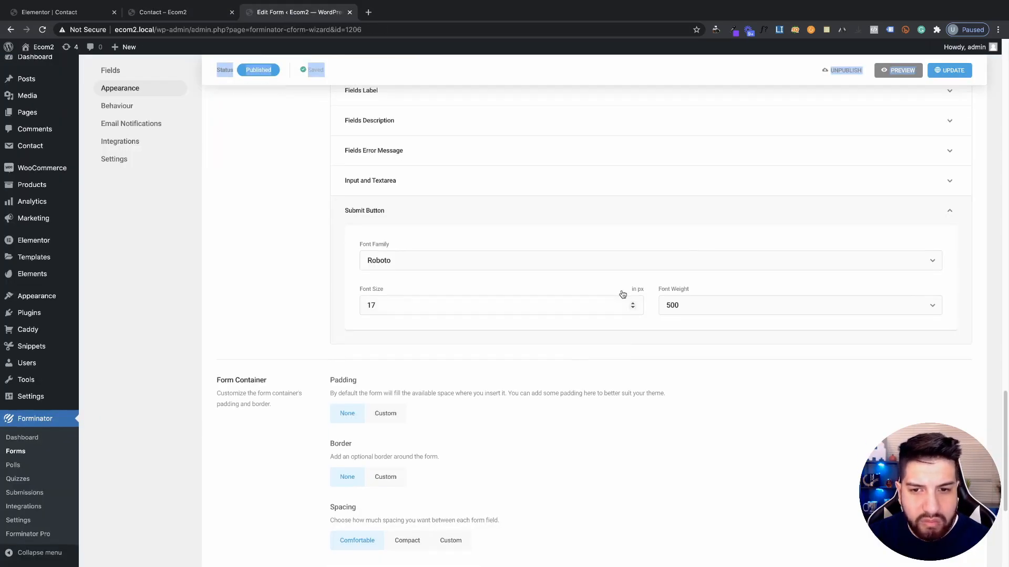
{"action": "scroll", "coordinate": [641, 294], "scroll_direction": "up", "scroll_amount": 3}
{"action": "scroll", "coordinate": [641, 293], "scroll_direction": "down", "scroll_amount": 5}
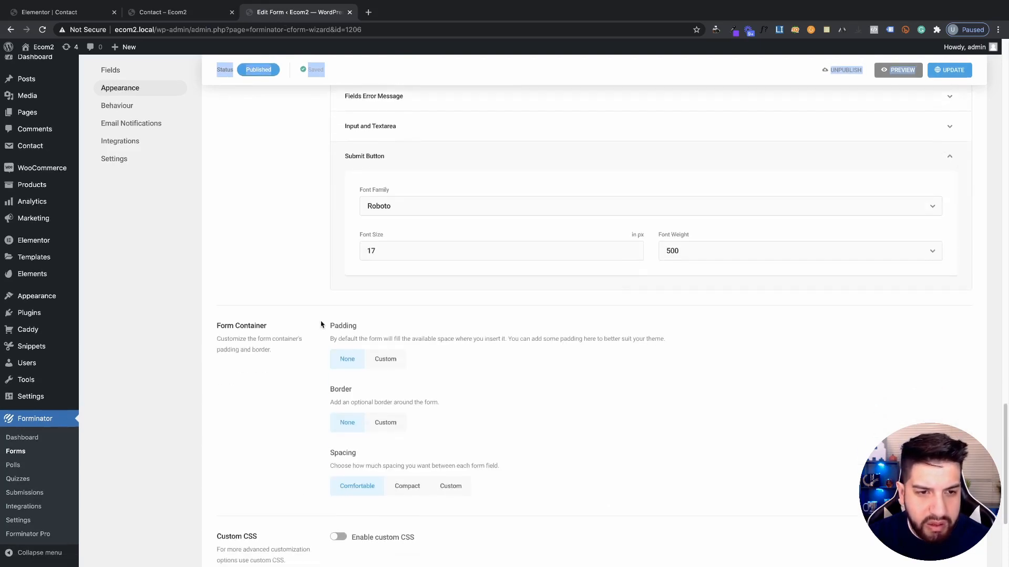
Set the form container padding to Custom with 0 on all four sides, save, and reload the preview
{"action": "left_click", "coordinate": [384, 358]}
{"action": "scroll", "coordinate": [396, 287], "scroll_direction": "down", "scroll_amount": 3}
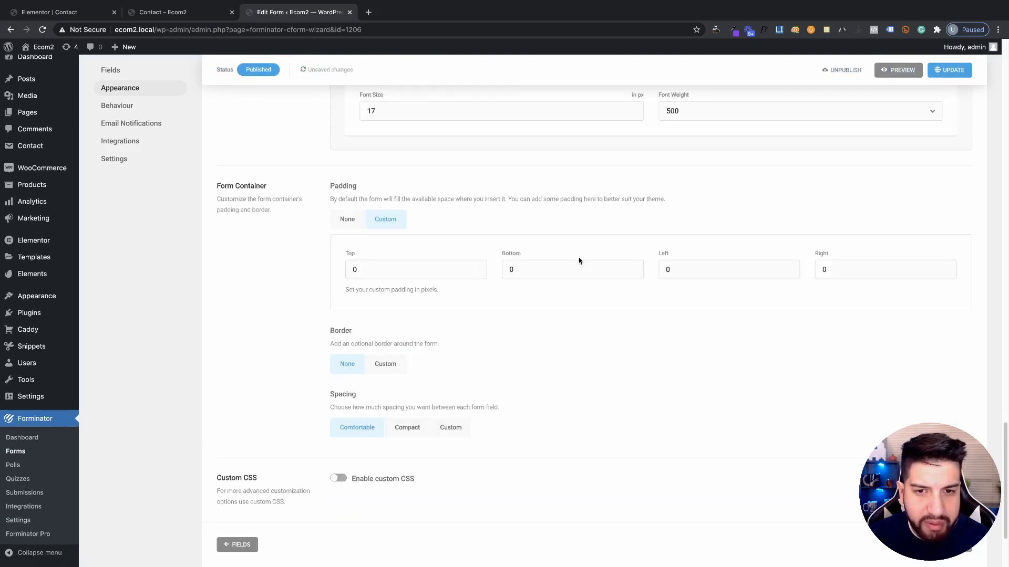
{"action": "left_click_drag", "start_coordinate": [369, 271], "coordinate": [312, 273]}
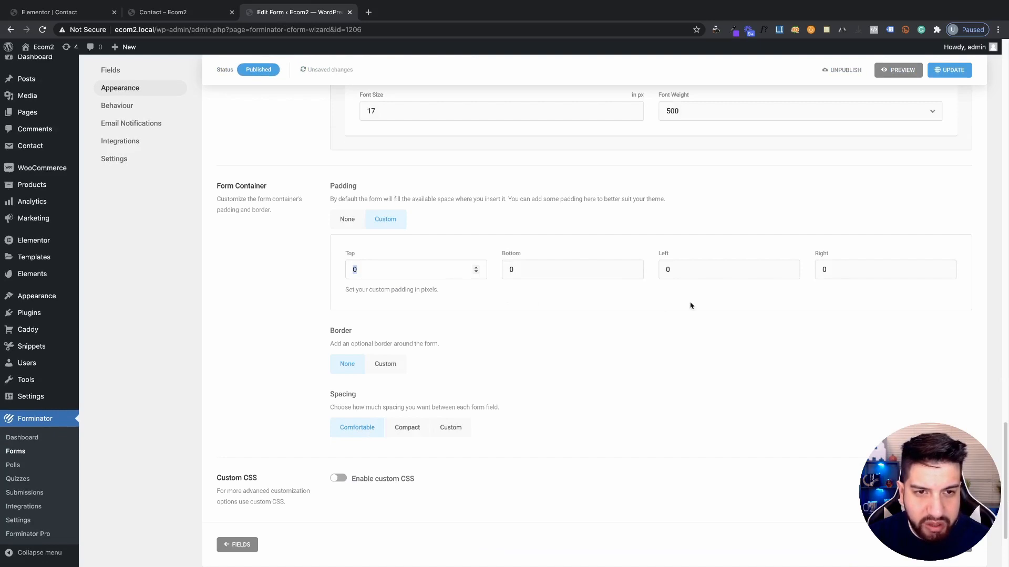
{"action": "left_click", "coordinate": [955, 71]}
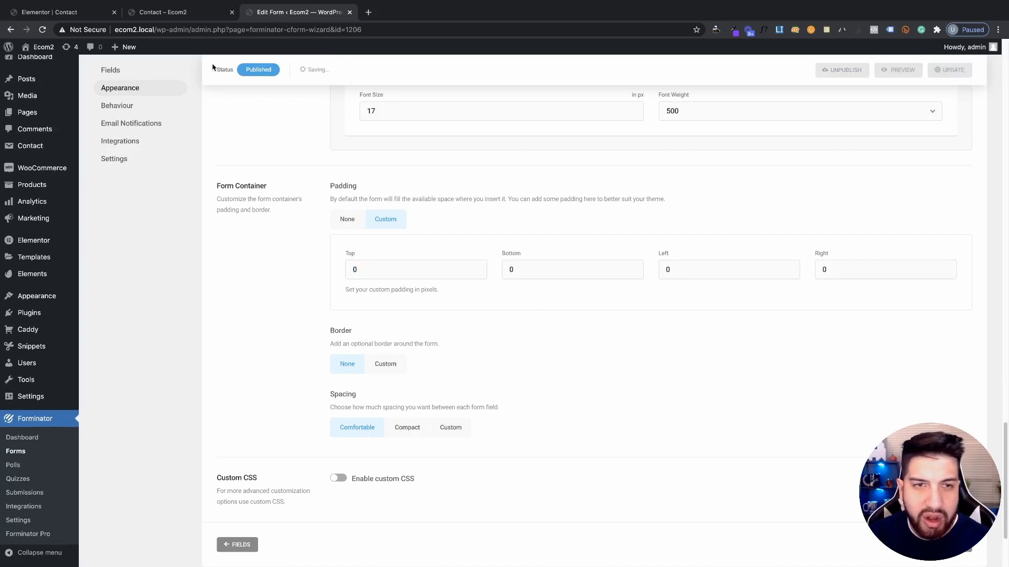
{"action": "left_click", "coordinate": [163, 12]}
{"action": "left_click", "coordinate": [42, 29]}
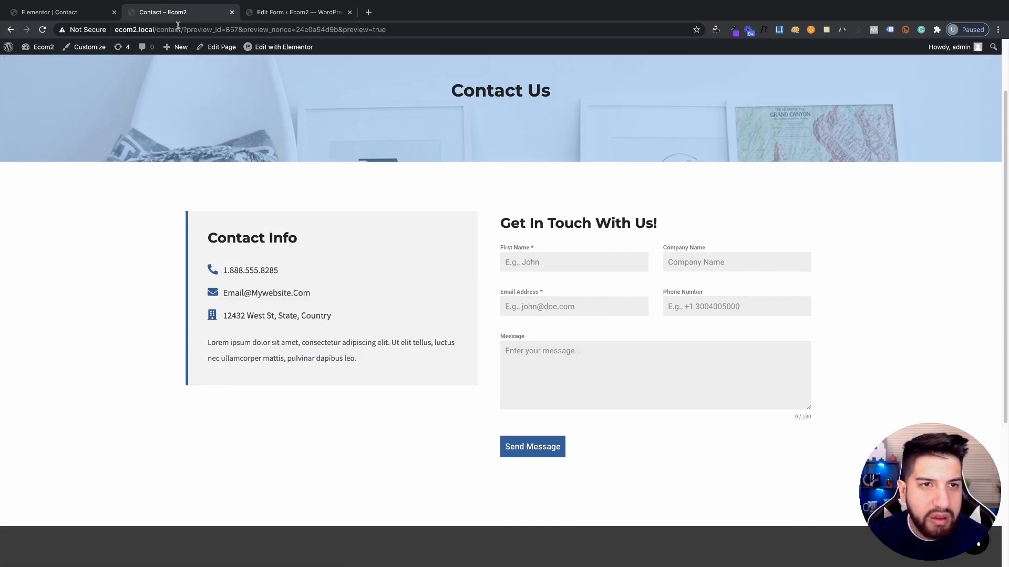
{"action": "left_click", "coordinate": [273, 20]}
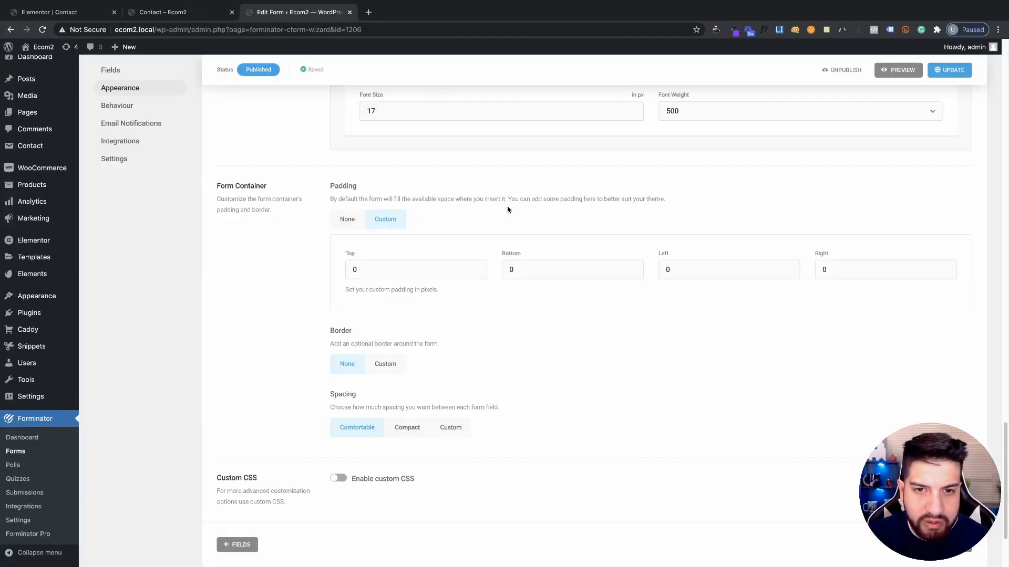
{"action": "scroll", "coordinate": [551, 239], "scroll_direction": "down", "scroll_amount": 1}
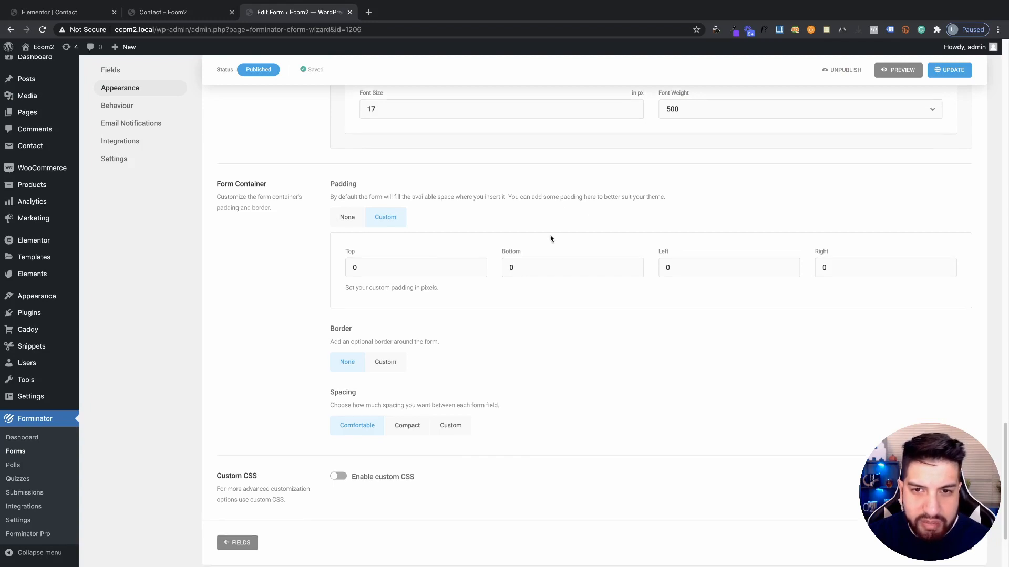
Reset the form container padding to None and turn the form border off
{"action": "left_click", "coordinate": [349, 220]}
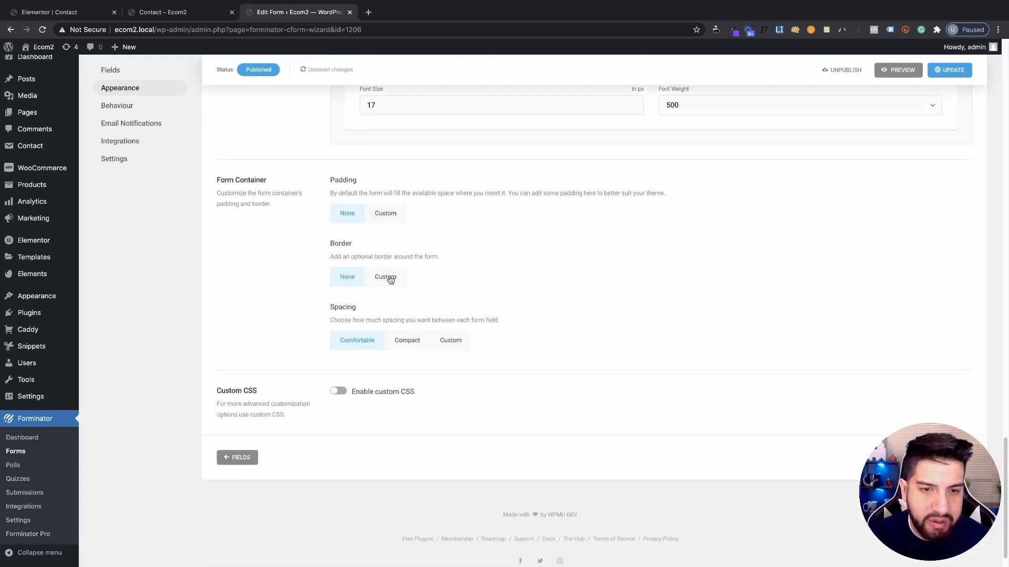
{"action": "left_click", "coordinate": [387, 277]}
{"action": "left_click", "coordinate": [338, 282]}
{"action": "scroll", "coordinate": [415, 289], "scroll_direction": "down", "scroll_amount": 1}
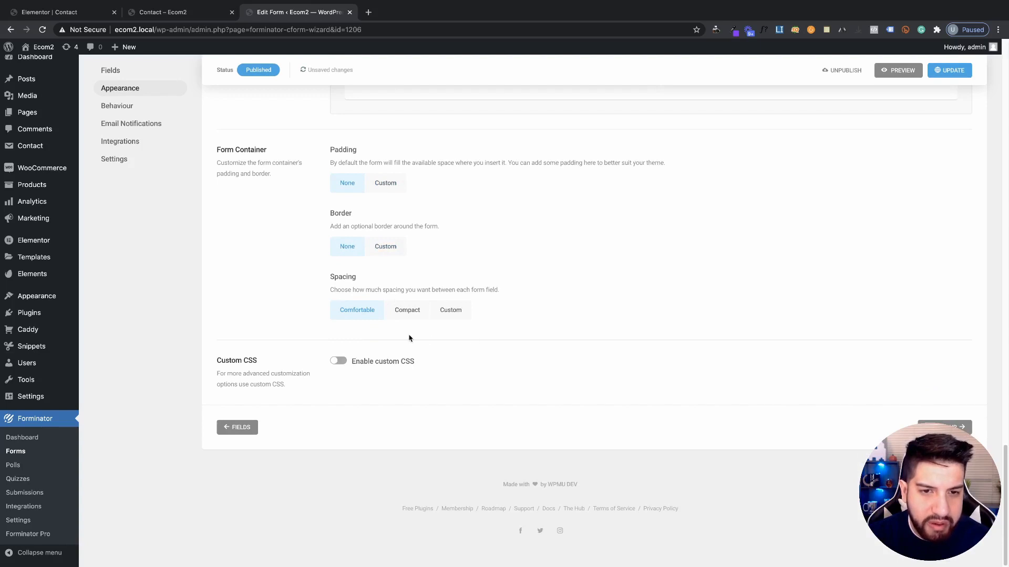
{"action": "left_click", "coordinate": [378, 246]}
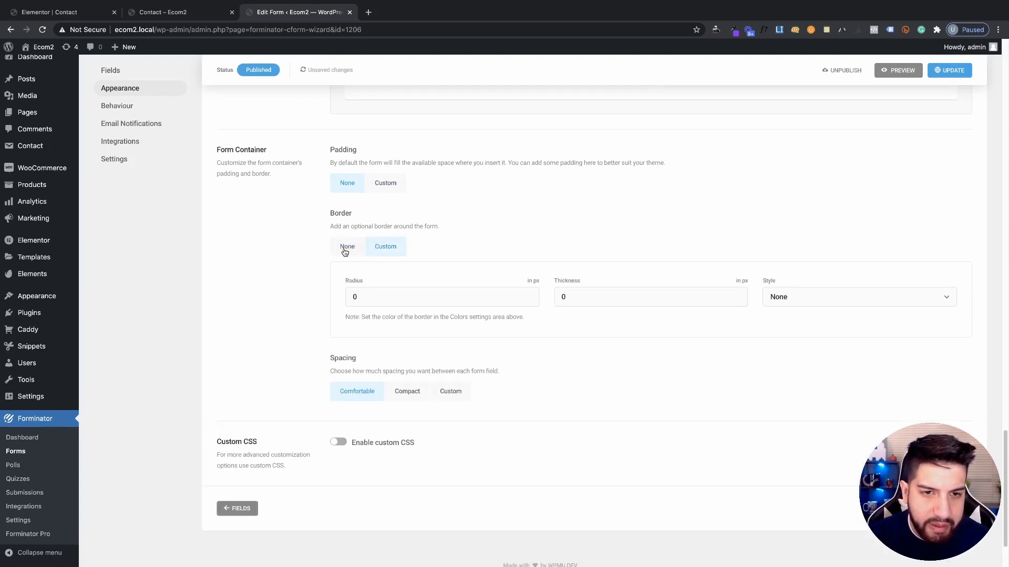
{"action": "left_click", "coordinate": [345, 250]}
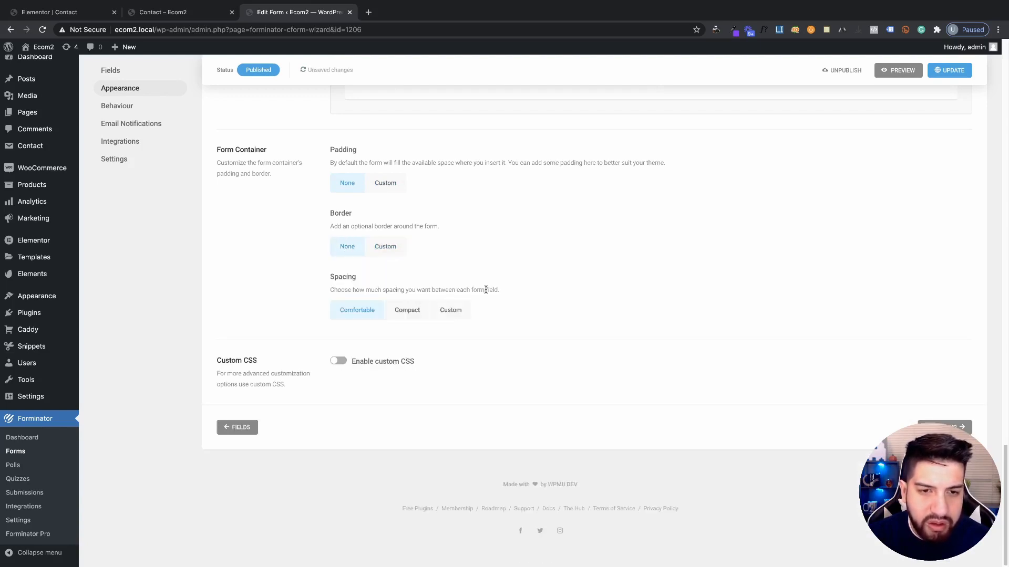
Toggle field spacing between Compact and Custom, save, and test the fields in the reloaded preview
{"action": "left_click", "coordinate": [409, 314]}
{"action": "left_click", "coordinate": [444, 315]}
{"action": "left_click", "coordinate": [400, 313]}
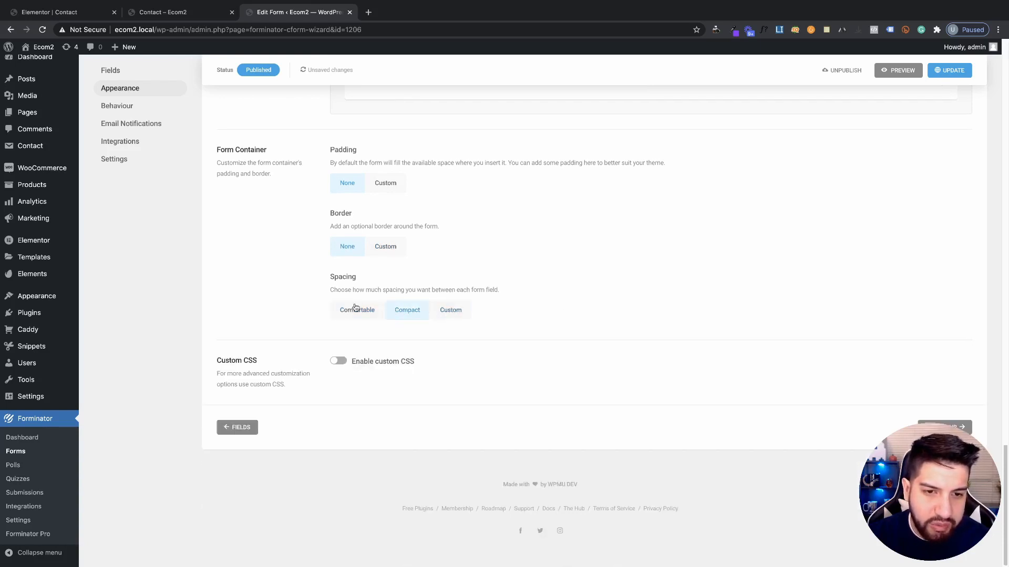
{"action": "left_click", "coordinate": [446, 317]}
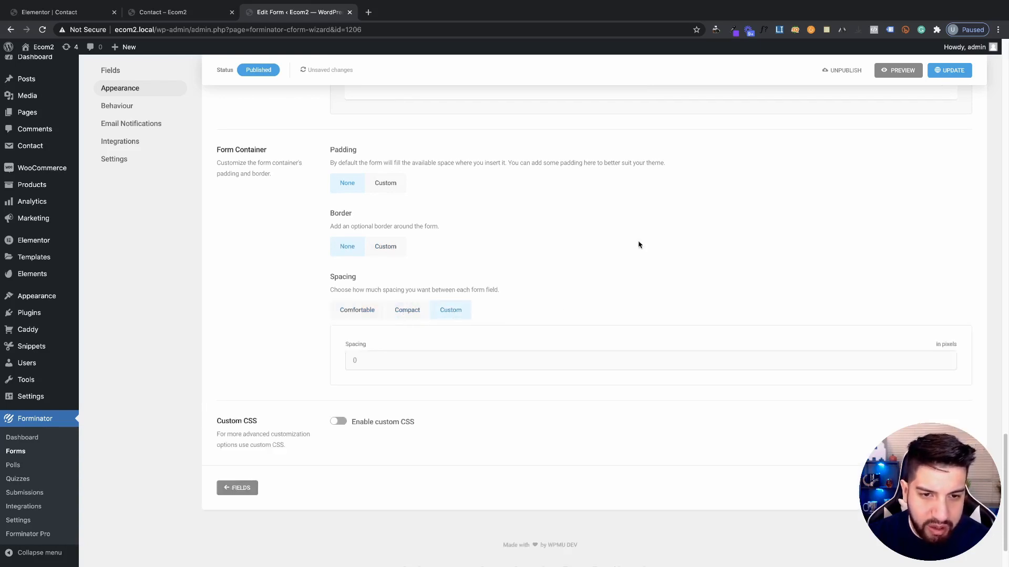
{"action": "left_click", "coordinate": [950, 69]}
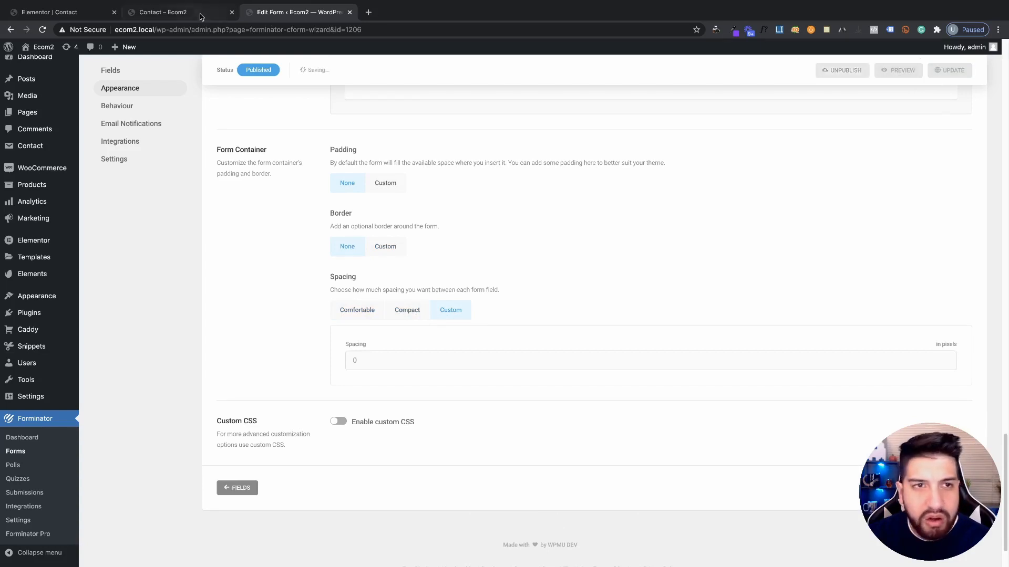
{"action": "left_click", "coordinate": [205, 14]}
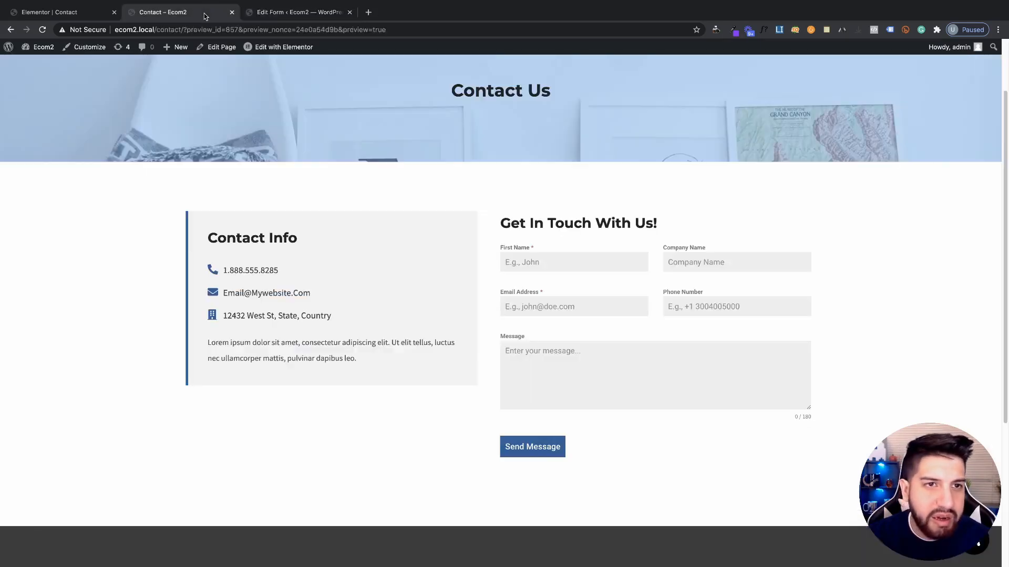
{"action": "left_click", "coordinate": [42, 29]}
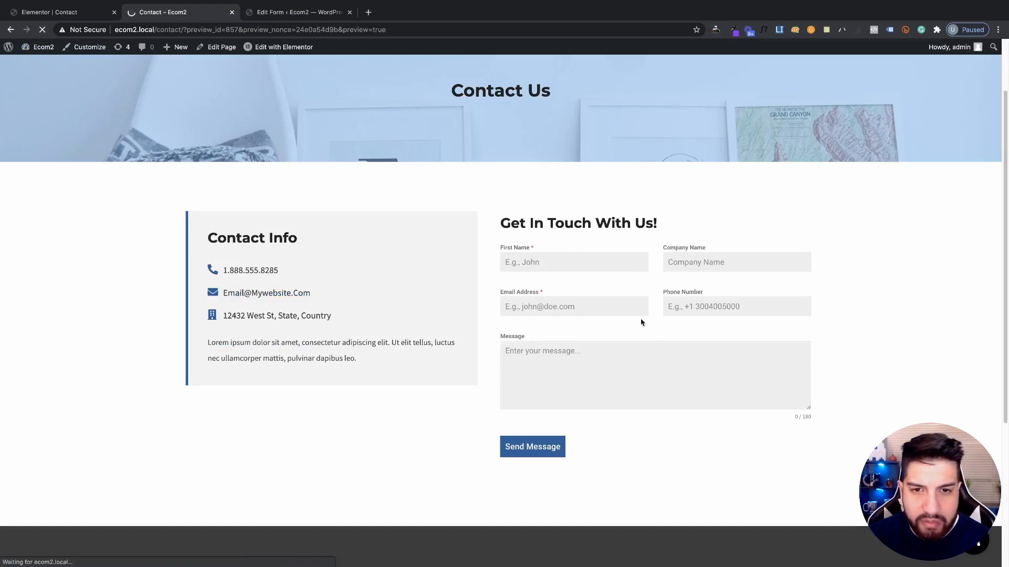
{"action": "left_click", "coordinate": [553, 265]}
{"action": "left_click", "coordinate": [552, 292]}
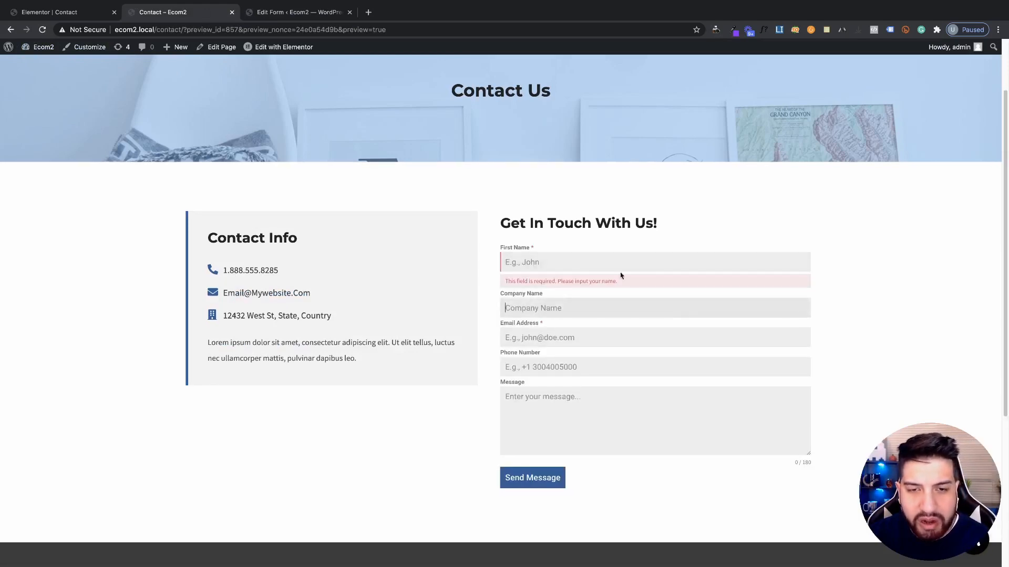
Set the field spacing to Comfortable, save, and check the stacked fields in the reloaded preview
{"action": "left_click", "coordinate": [262, 18]}
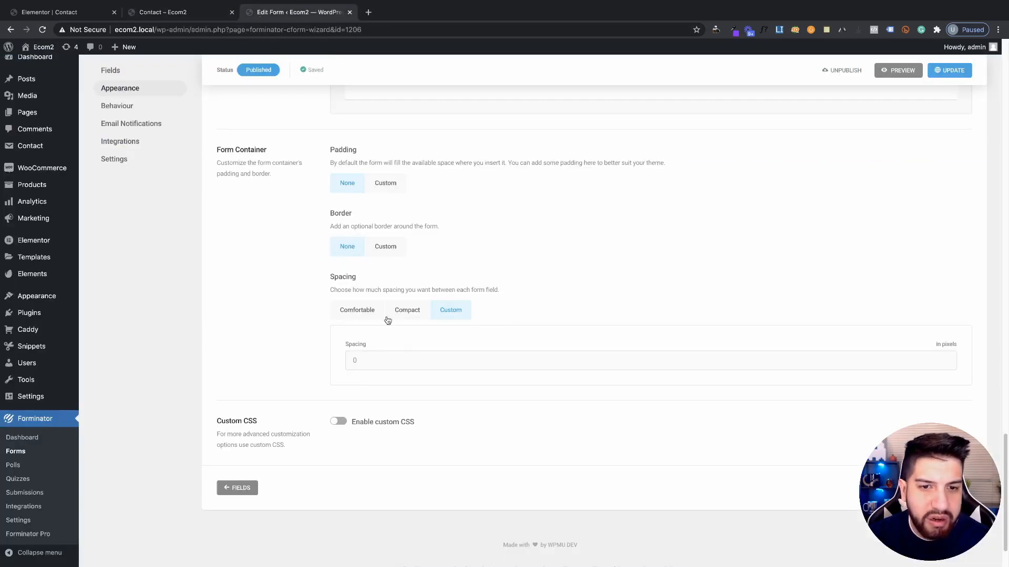
{"action": "left_click", "coordinate": [357, 310]}
{"action": "left_click", "coordinate": [949, 70]}
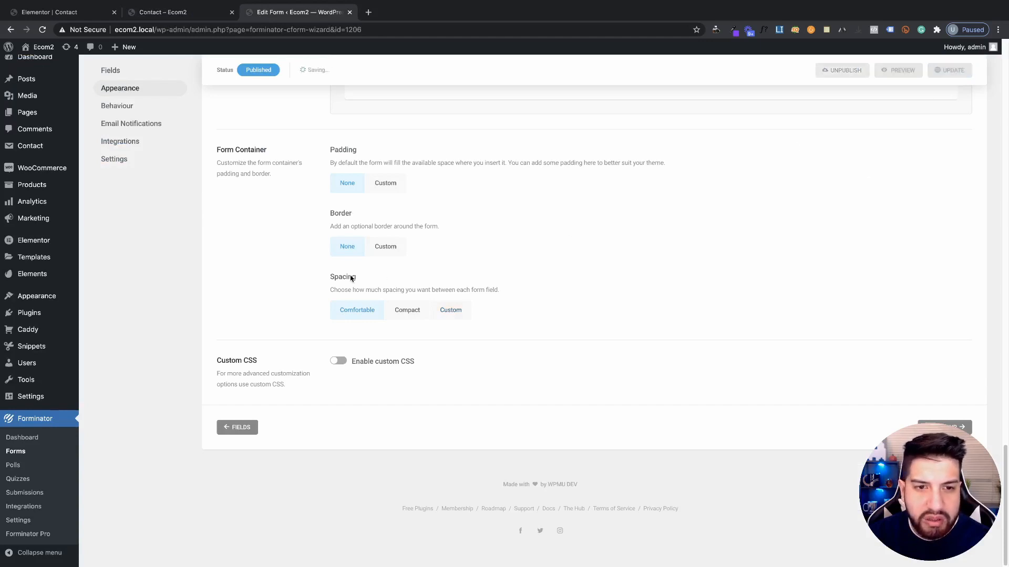
{"action": "left_click", "coordinate": [162, 12]}
{"action": "left_click", "coordinate": [43, 30]}
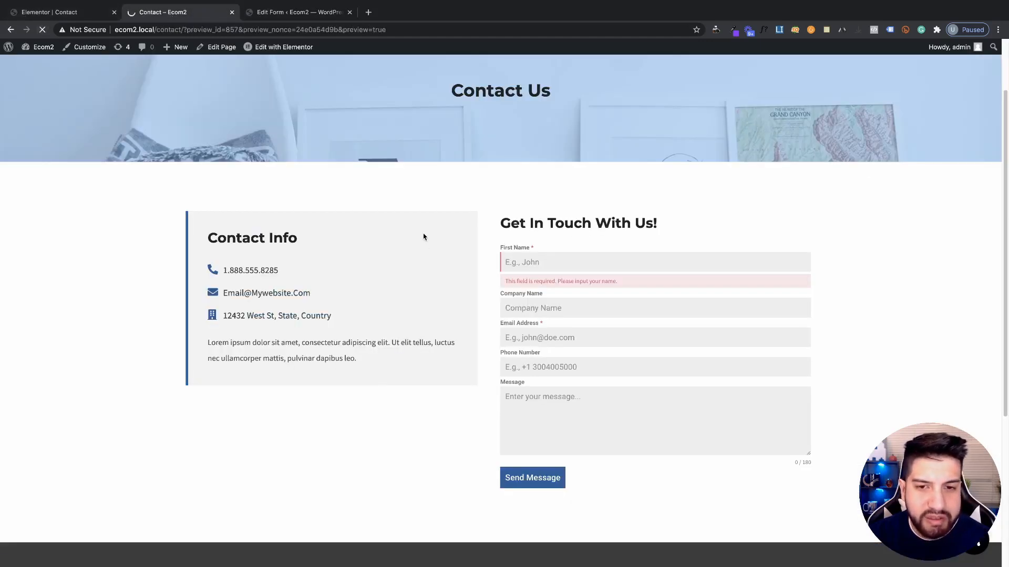
{"action": "left_click", "coordinate": [52, 12]}
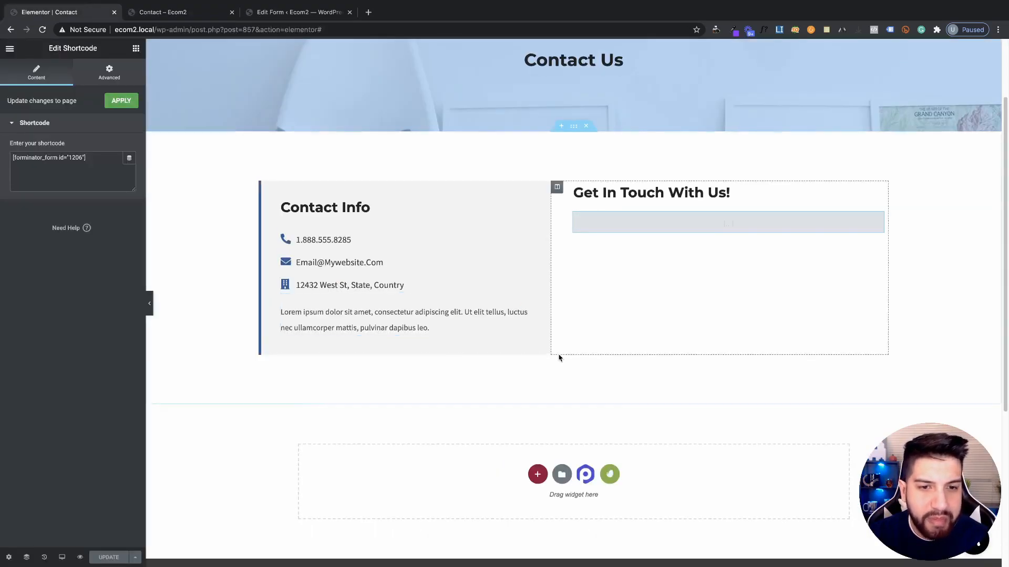
{"action": "left_click", "coordinate": [173, 12]}
{"action": "left_click", "coordinate": [297, 12]}
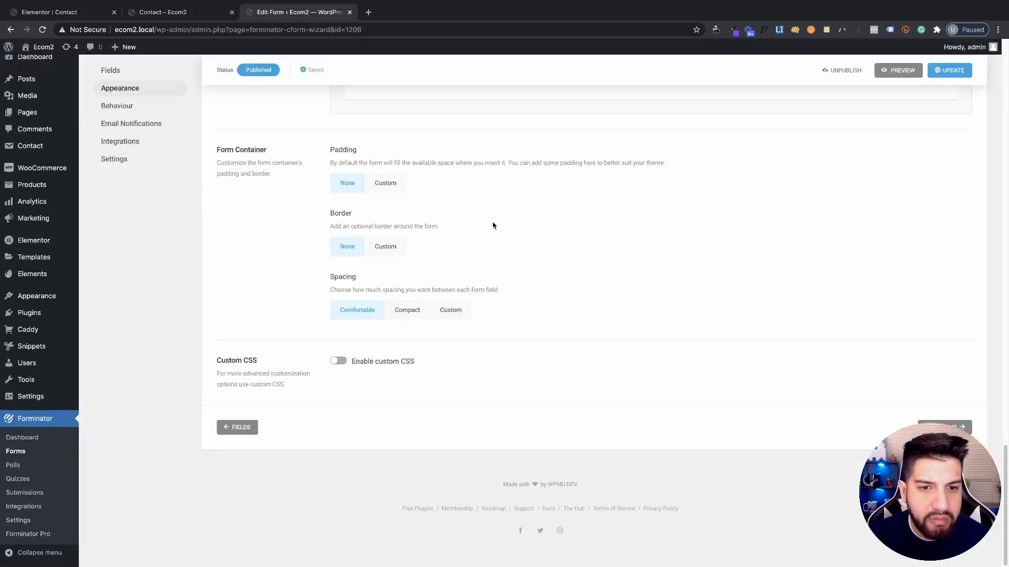
{"action": "scroll", "coordinate": [311, 270], "scroll_direction": "up", "scroll_amount": 15}
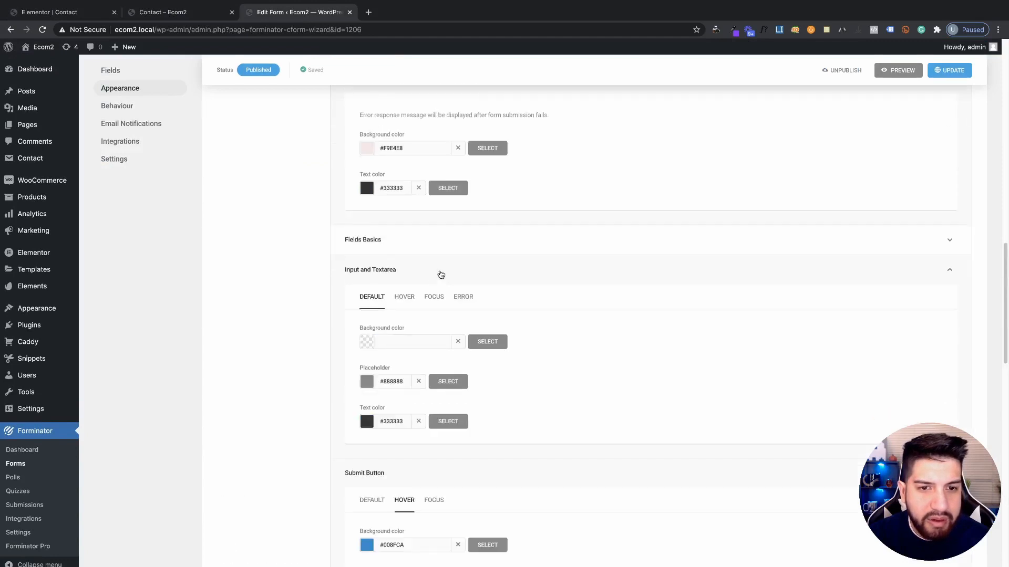
{"action": "scroll", "coordinate": [440, 275], "scroll_direction": "down", "scroll_amount": 8}
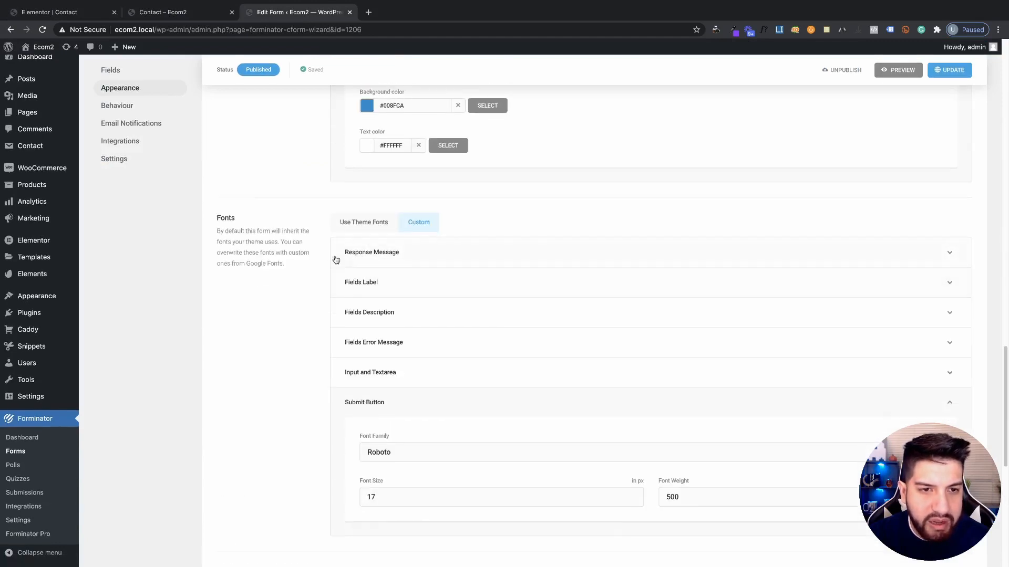
Set the Fields Label font size to 14 px, save the form, and reload the Contact preview
{"action": "scroll", "coordinate": [401, 275], "scroll_direction": "down", "scroll_amount": 1}
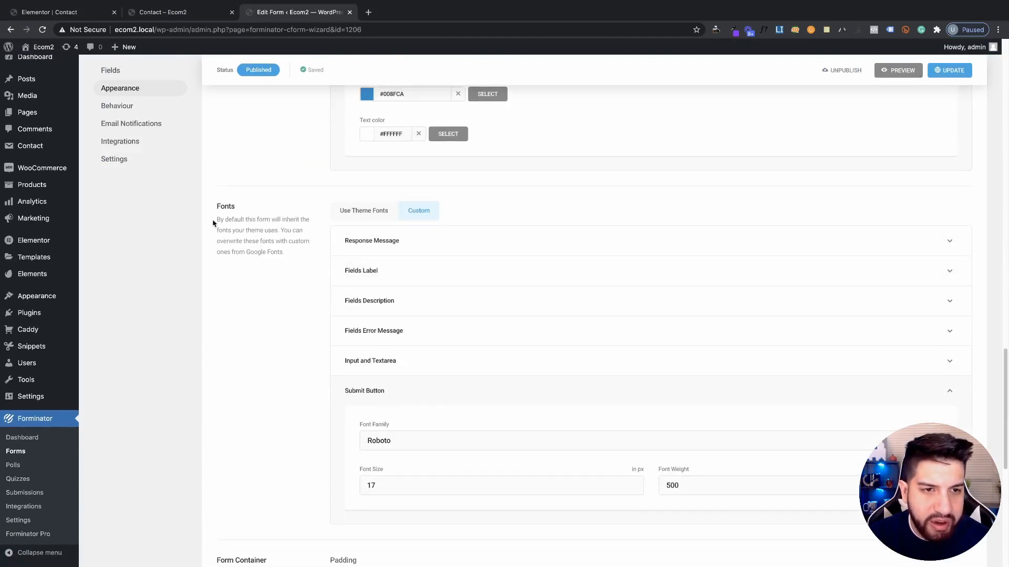
{"action": "left_click", "coordinate": [377, 269]}
{"action": "scroll", "coordinate": [455, 233], "scroll_direction": "up", "scroll_amount": 3}
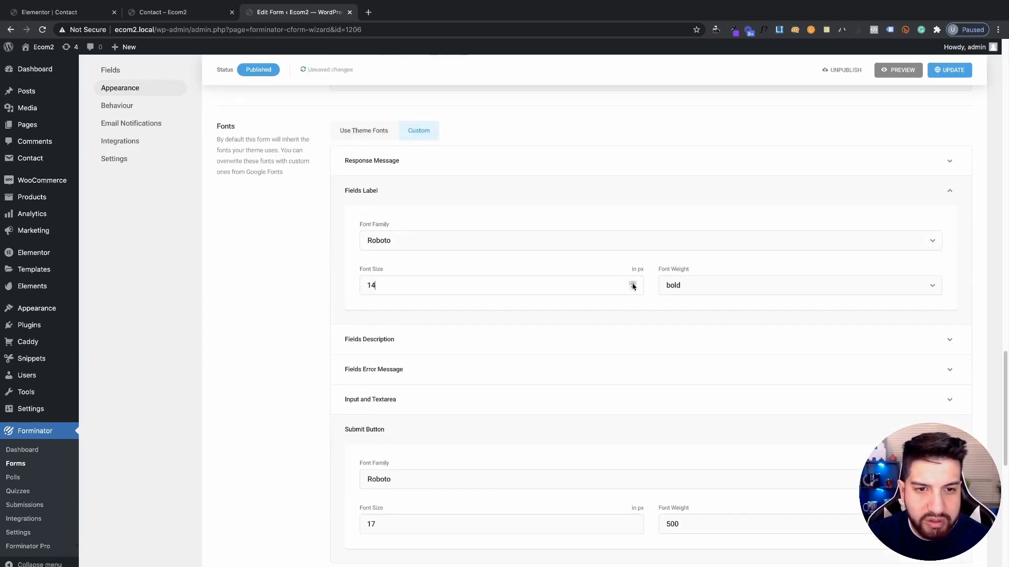
{"action": "scroll", "coordinate": [482, 254], "scroll_direction": "up", "scroll_amount": 7}
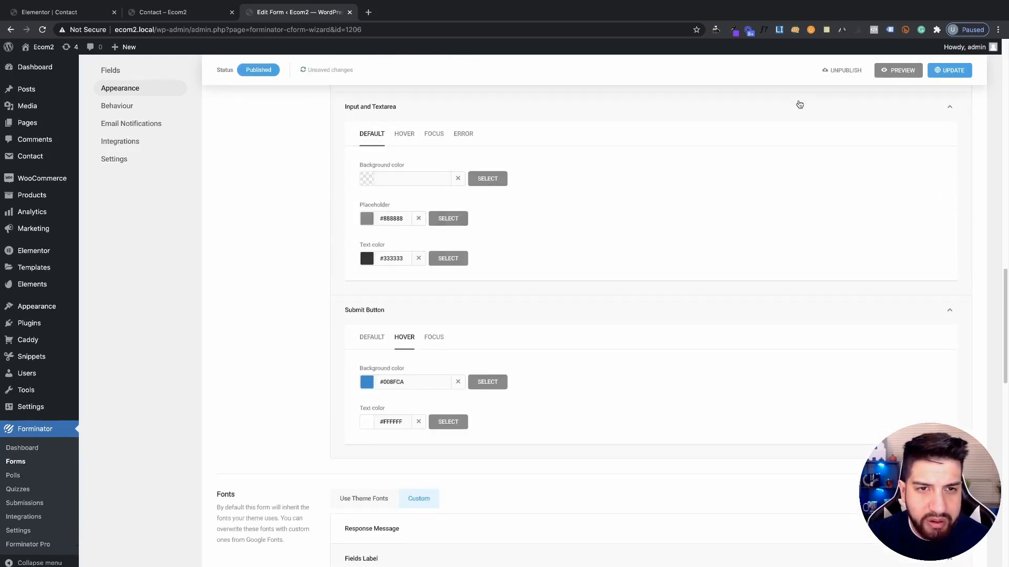
{"action": "left_click", "coordinate": [938, 73]}
{"action": "scroll", "coordinate": [389, 172], "scroll_direction": "down", "scroll_amount": 3}
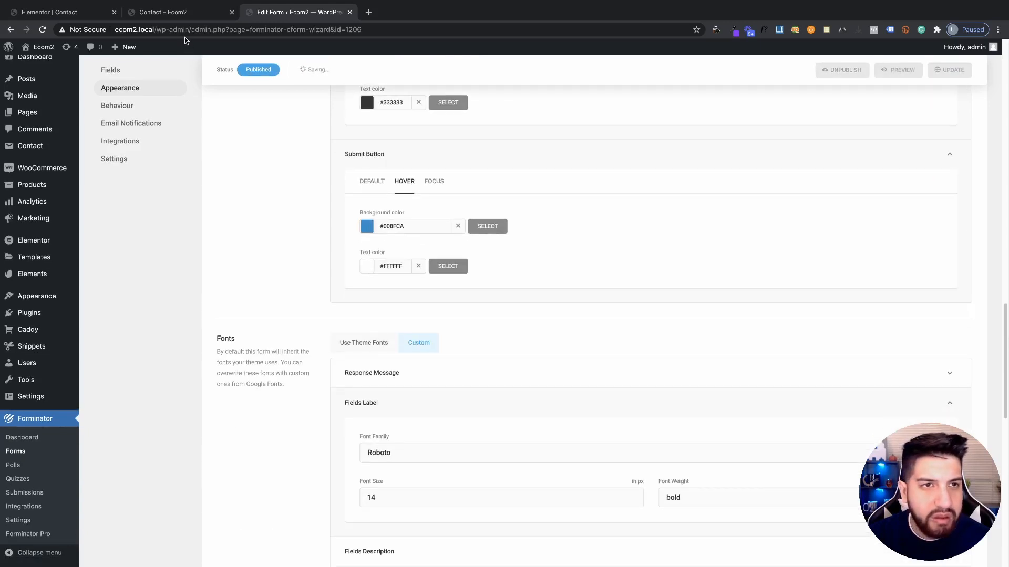
{"action": "left_click", "coordinate": [117, 18]}
{"action": "left_click", "coordinate": [43, 30]}
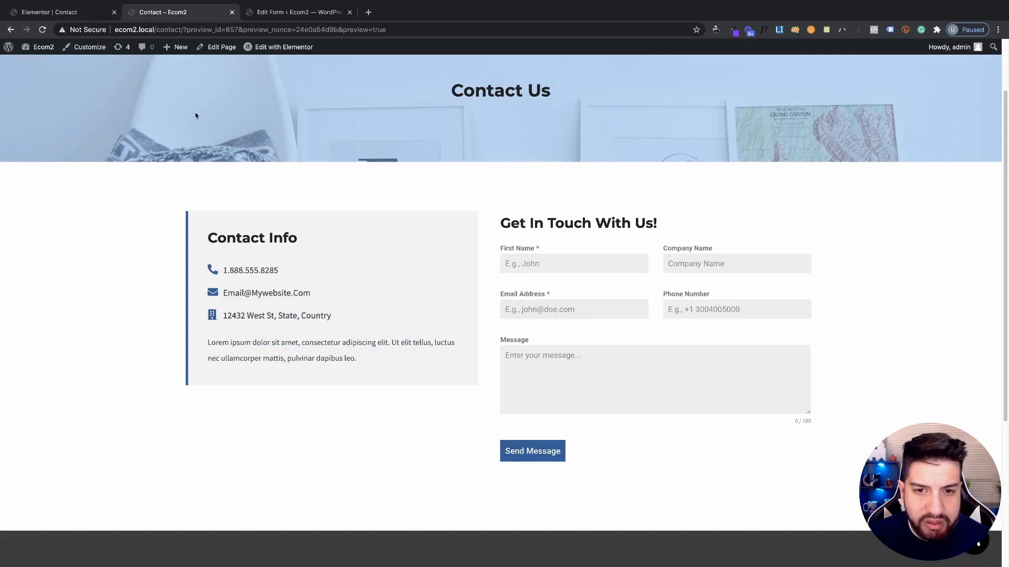
Compare the Contact preview with the form's font appearance settings
{"action": "left_click", "coordinate": [76, 9]}
{"action": "scroll", "coordinate": [477, 272], "scroll_direction": "down", "scroll_amount": 3}
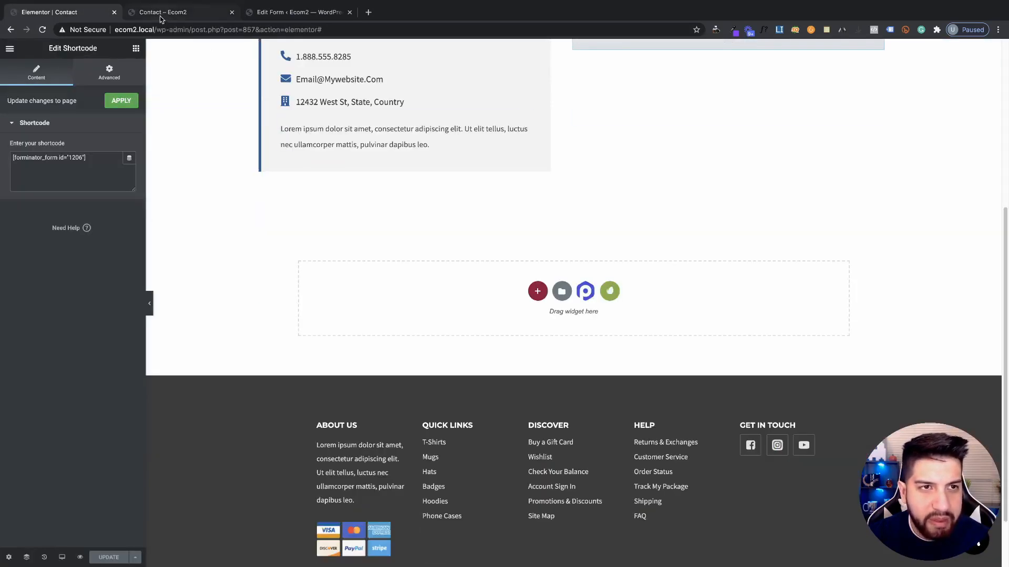
{"action": "left_click", "coordinate": [160, 19]}
{"action": "left_click", "coordinate": [295, 12]}
{"action": "scroll", "coordinate": [455, 329], "scroll_direction": "down", "scroll_amount": 3}
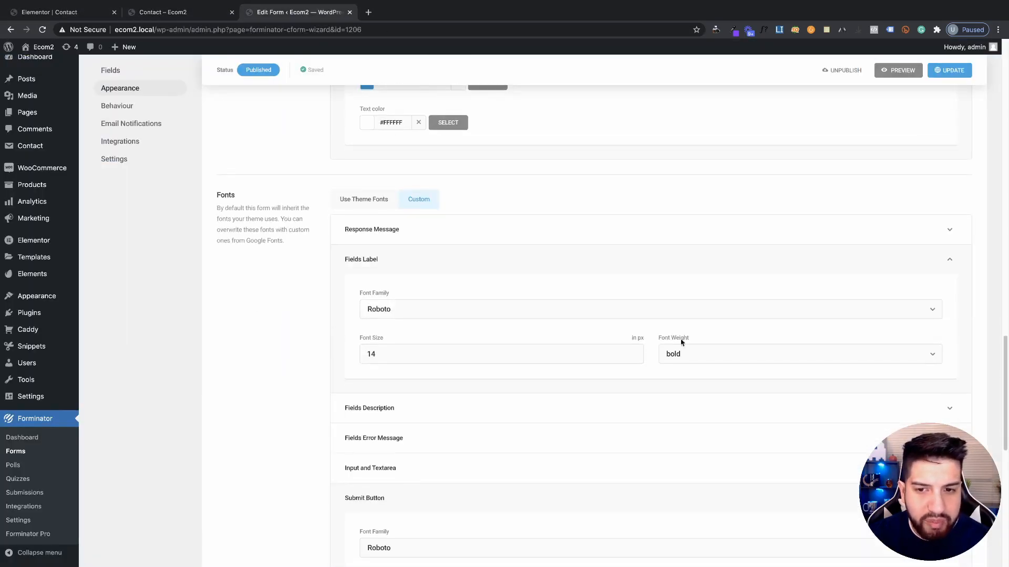
{"action": "scroll", "coordinate": [451, 315], "scroll_direction": "down", "scroll_amount": 2}
Collapse the Response Message, Fields Label, Submit Button and Input/Textarea font panels
{"action": "left_click", "coordinate": [371, 107]}
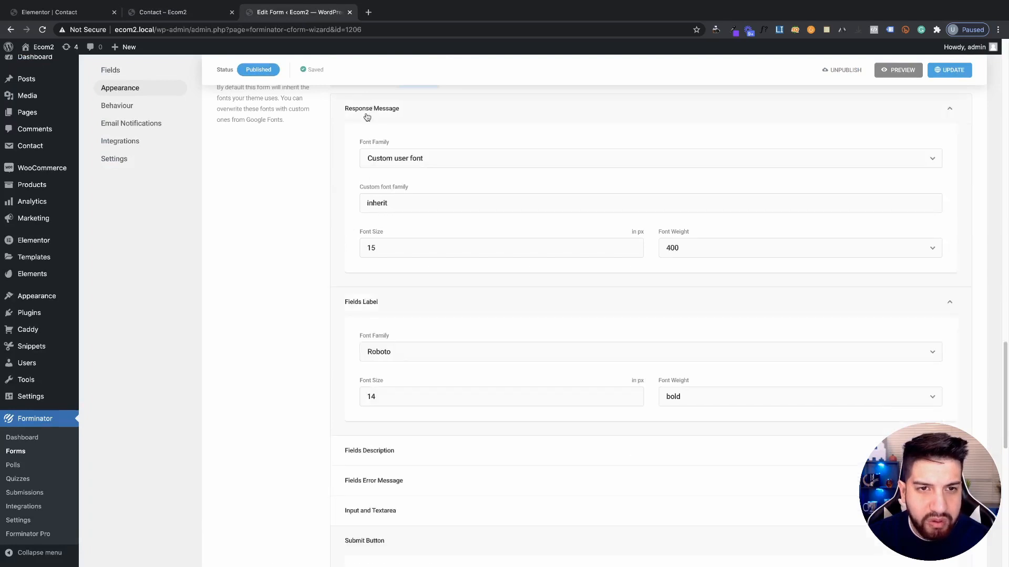
{"action": "scroll", "coordinate": [367, 116], "scroll_direction": "up", "scroll_amount": 2}
{"action": "left_click", "coordinate": [364, 193]}
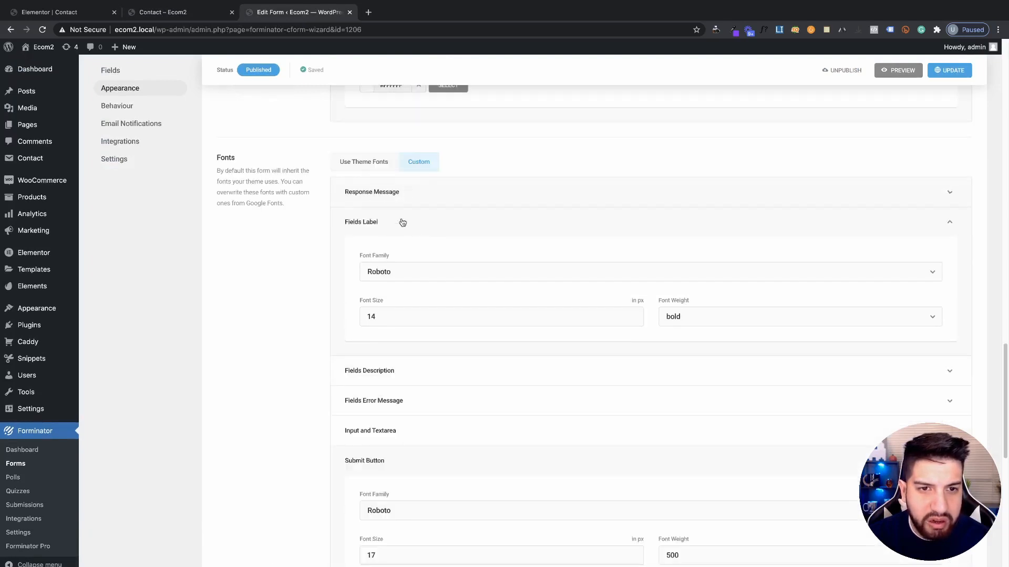
{"action": "left_click", "coordinate": [371, 221]}
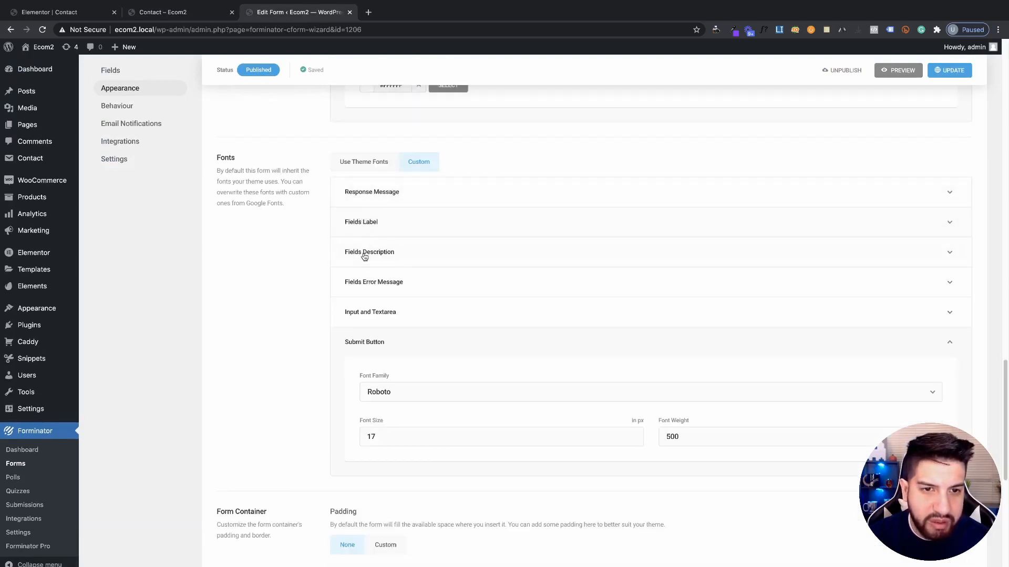
{"action": "left_click", "coordinate": [361, 341]}
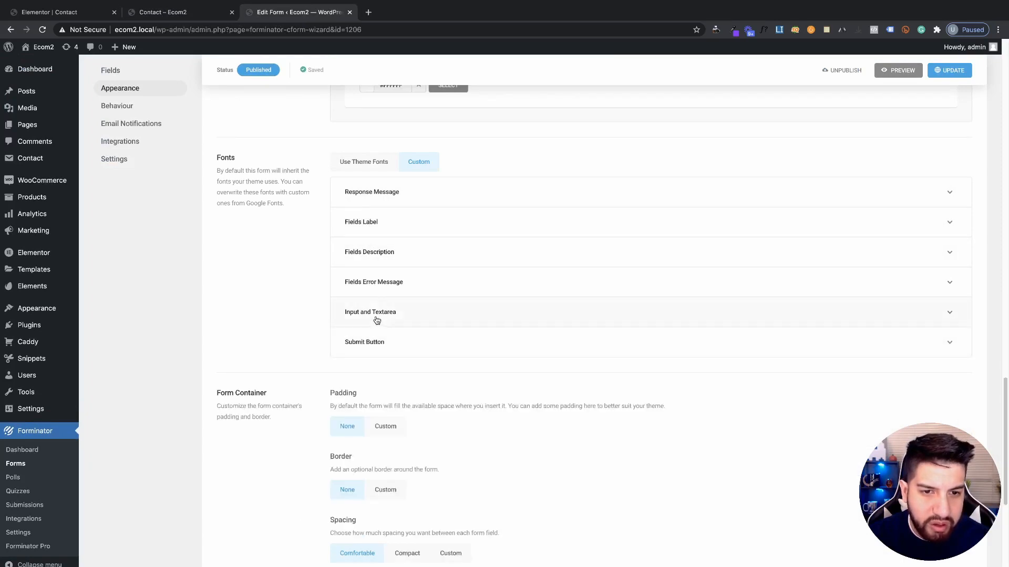
{"action": "left_click", "coordinate": [377, 315]}
{"action": "left_click", "coordinate": [377, 316]}
{"action": "scroll", "coordinate": [510, 322], "scroll_direction": "down", "scroll_amount": 2}
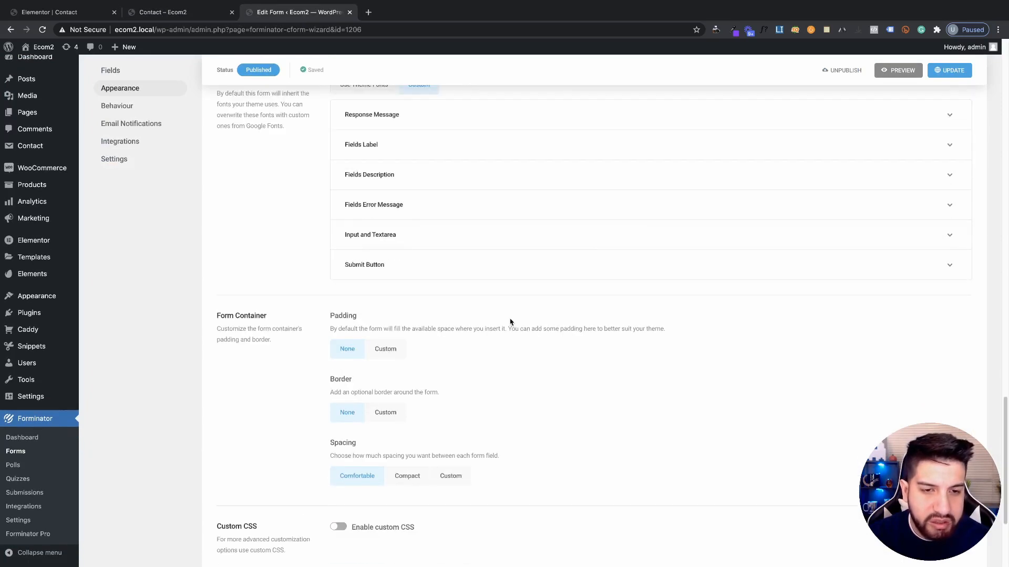
{"action": "scroll", "coordinate": [510, 322], "scroll_direction": "down", "scroll_amount": 4}
{"action": "scroll", "coordinate": [500, 305], "scroll_direction": "up", "scroll_amount": 15}
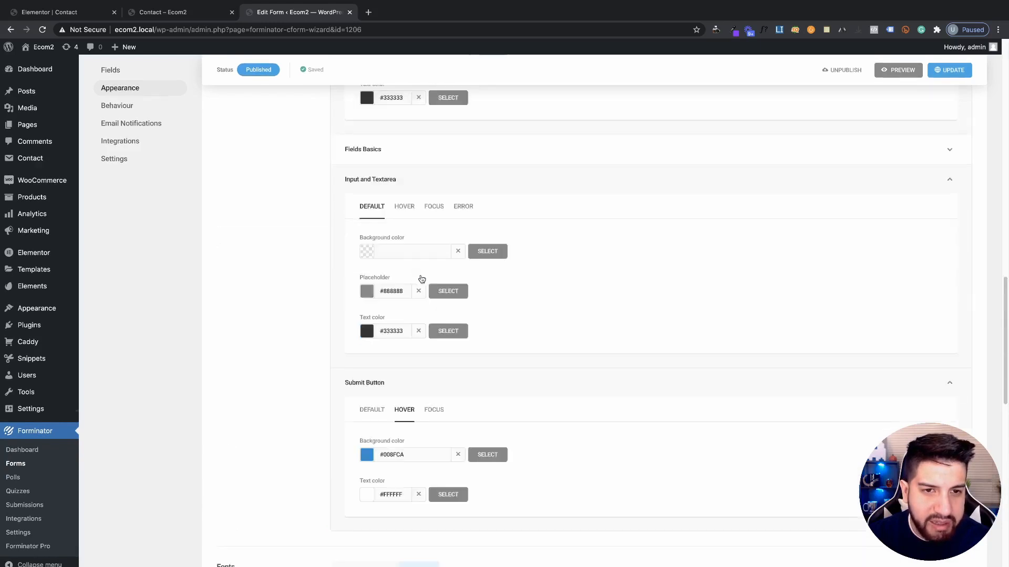
{"action": "scroll", "coordinate": [422, 279], "scroll_direction": "down", "scroll_amount": 15}
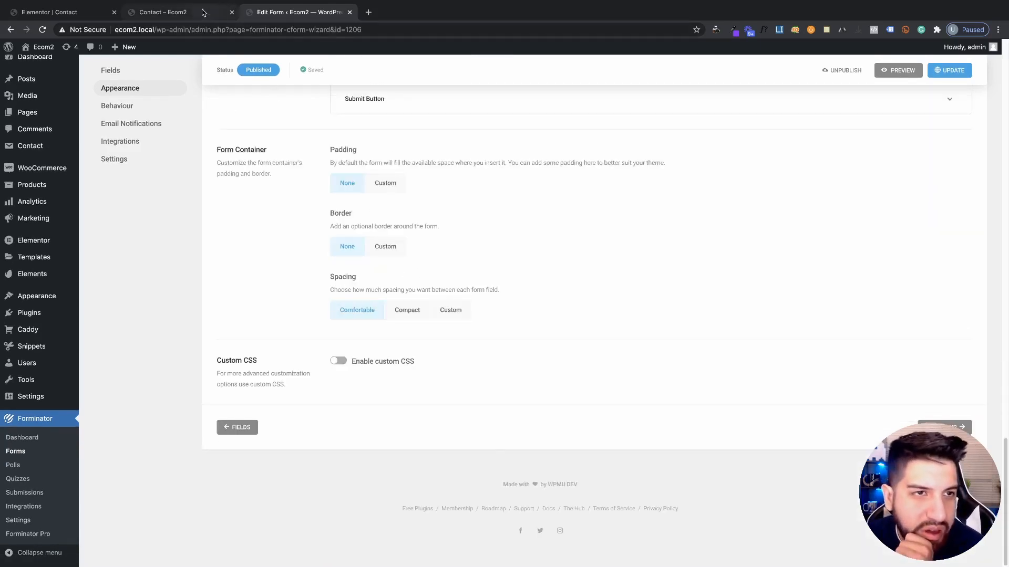
Review the larger field labels on the Contact page preview
{"action": "left_click", "coordinate": [223, 16]}
{"action": "scroll", "coordinate": [644, 320], "scroll_direction": "down", "scroll_amount": 2}
{"action": "scroll", "coordinate": [712, 336], "scroll_direction": "up", "scroll_amount": 2}
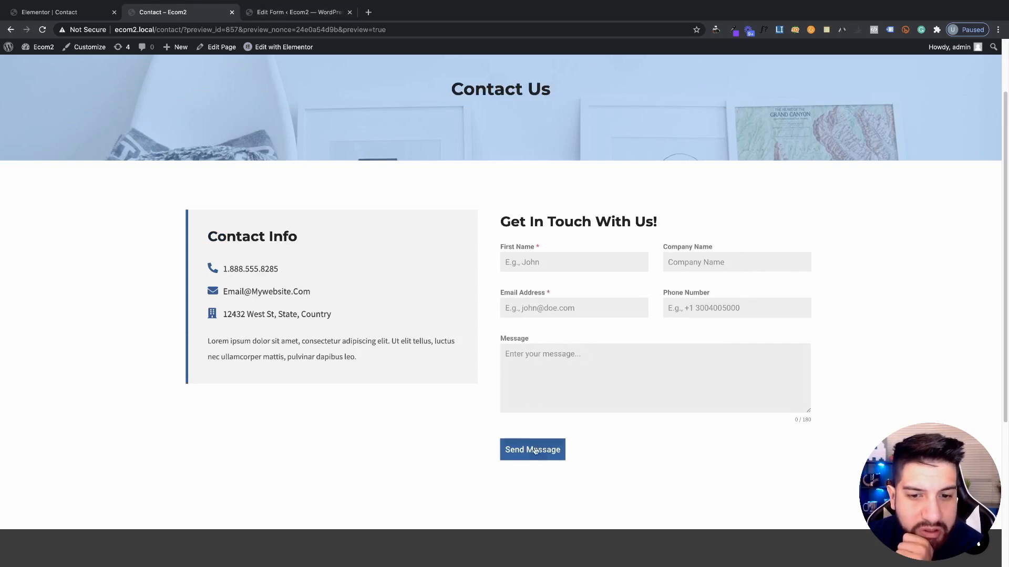
{"action": "left_click", "coordinate": [271, 14]}
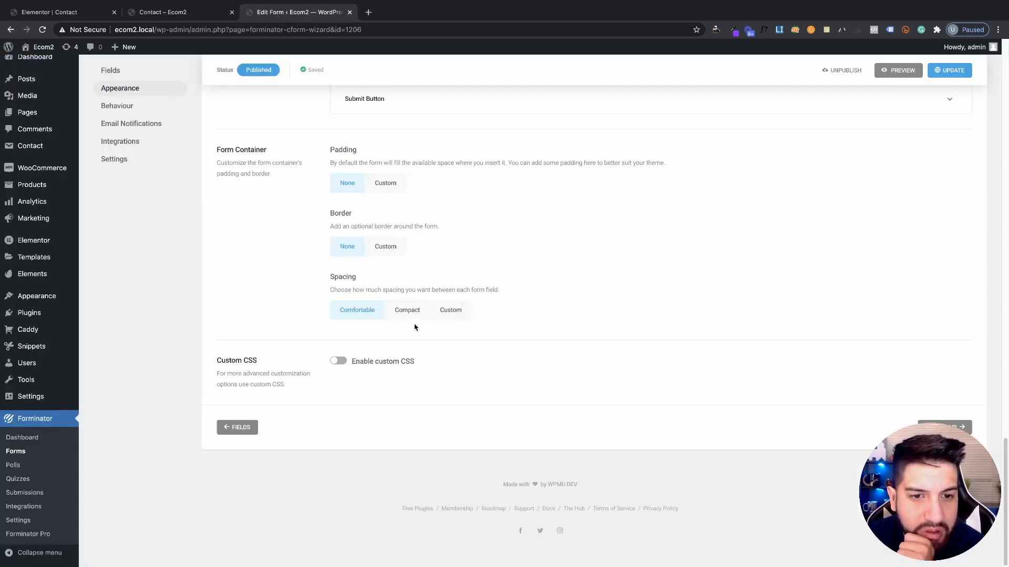
Turn on the form's custom CSS and test the Phone, First Name and Company Name fields
{"action": "left_click", "coordinate": [339, 361]}
{"action": "scroll", "coordinate": [527, 355], "scroll_direction": "down", "scroll_amount": 2}
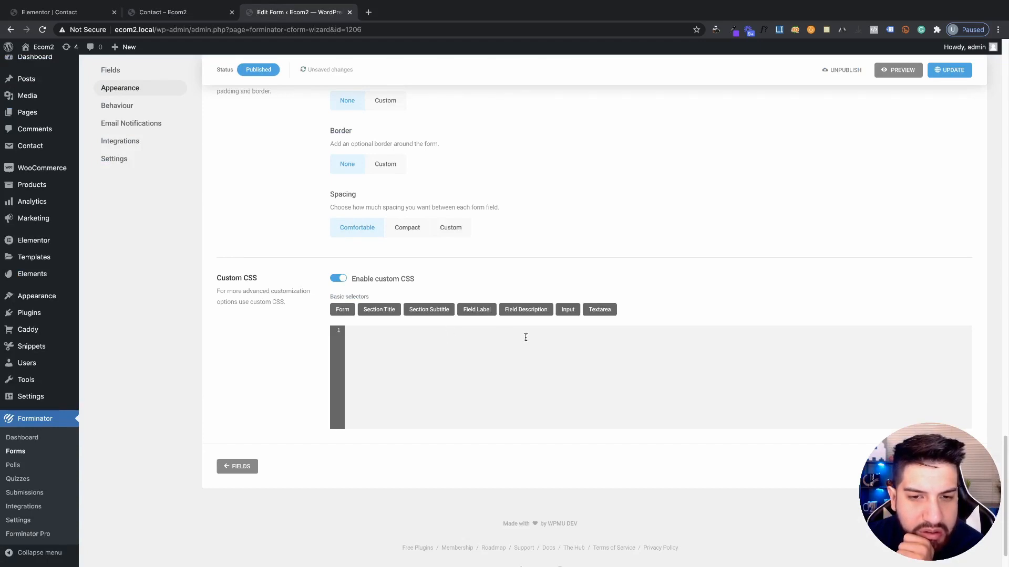
{"action": "left_click", "coordinate": [212, 12]}
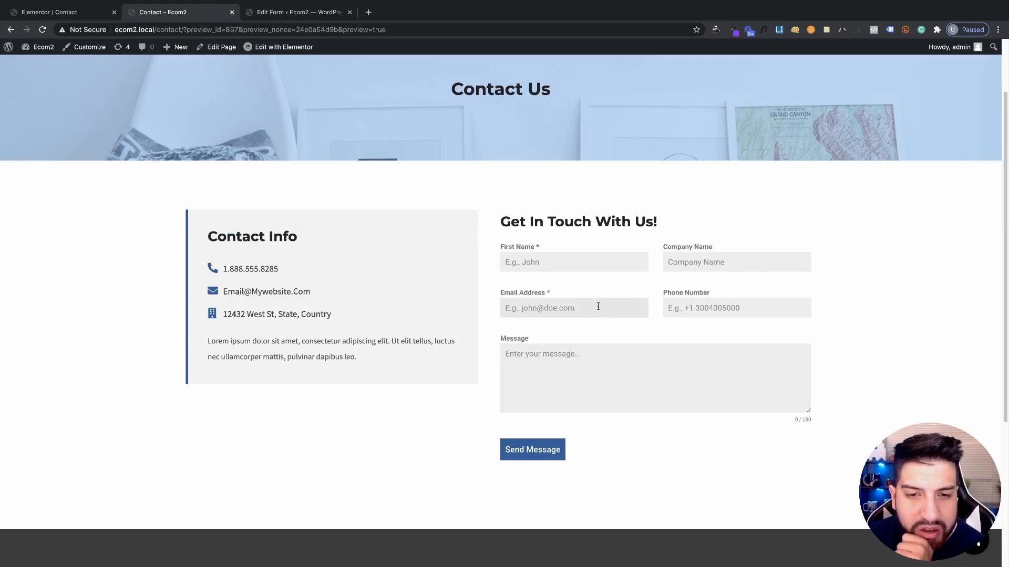
{"action": "left_click", "coordinate": [729, 310]}
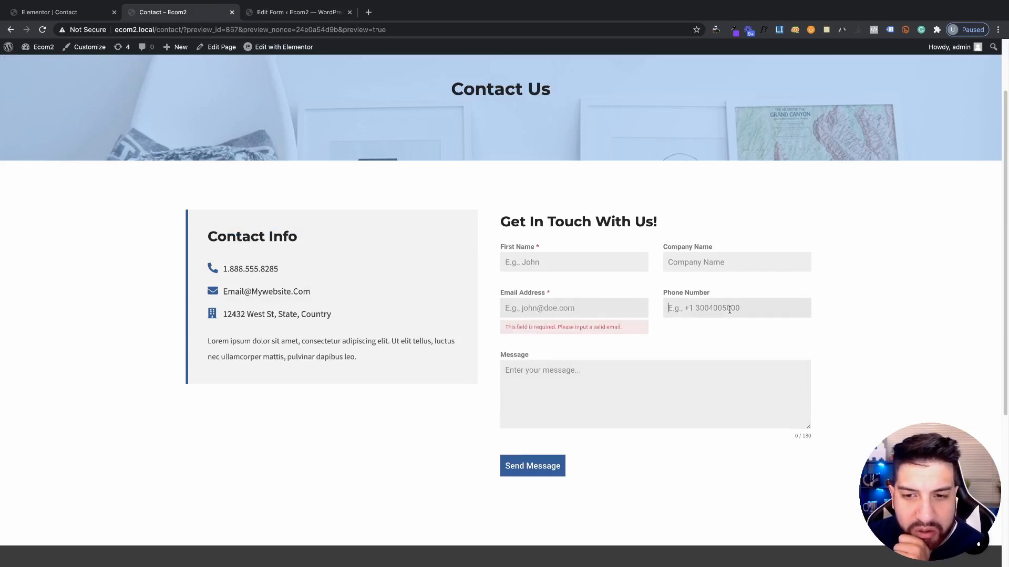
{"action": "left_click", "coordinate": [561, 264]}
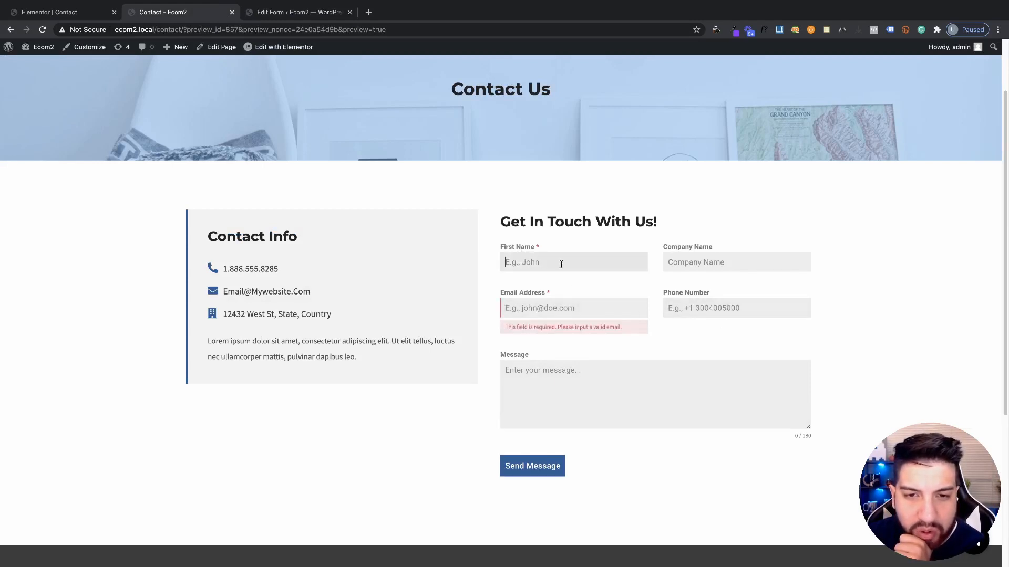
{"action": "left_click", "coordinate": [735, 261]}
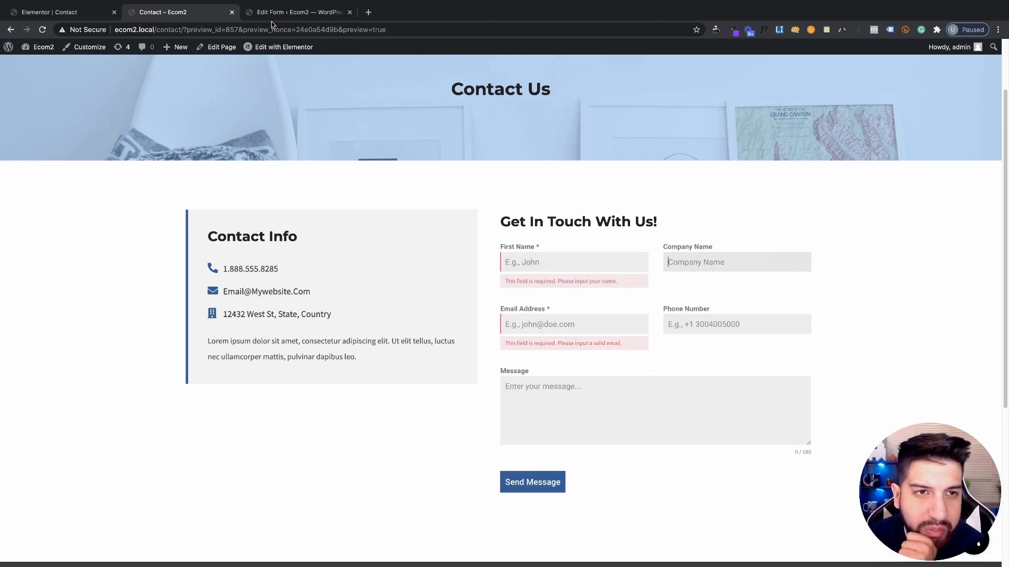
{"action": "left_click", "coordinate": [294, 12]}
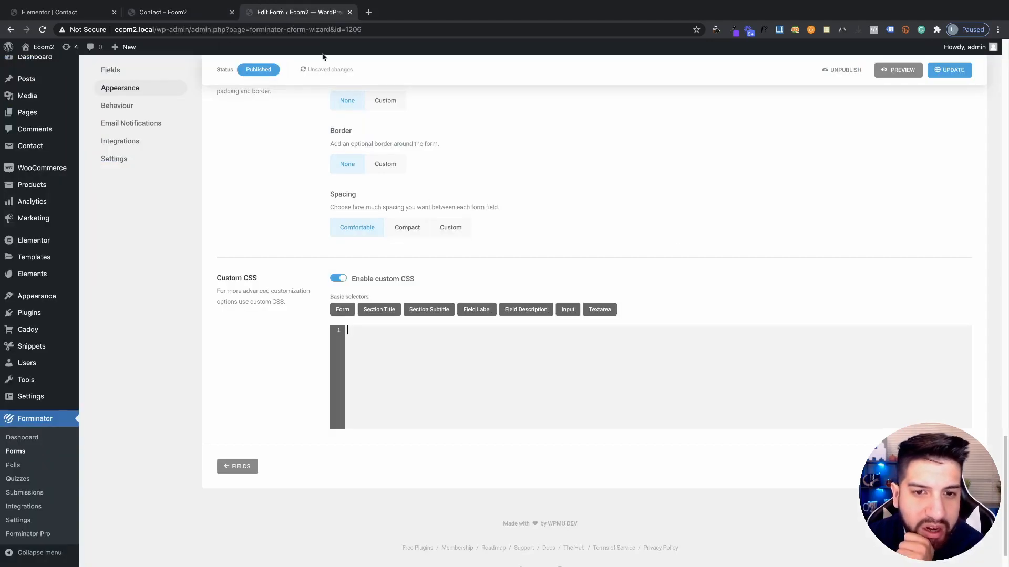
Add border-radius:100px to .forminator-input, save, and check the pill-shaped fields in the preview
{"action": "left_click", "coordinate": [568, 310]}
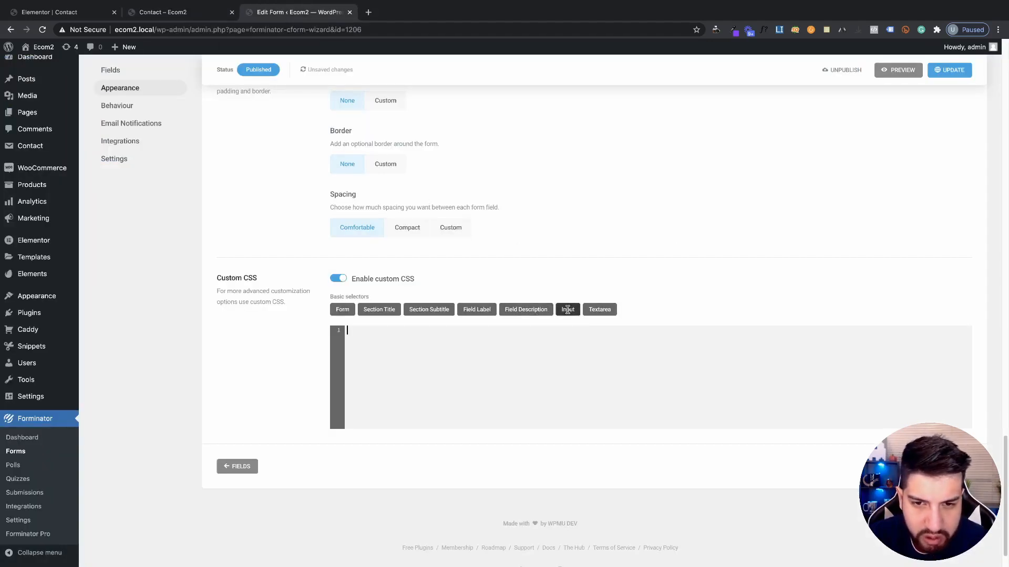
{"action": "left_click", "coordinate": [568, 309]}
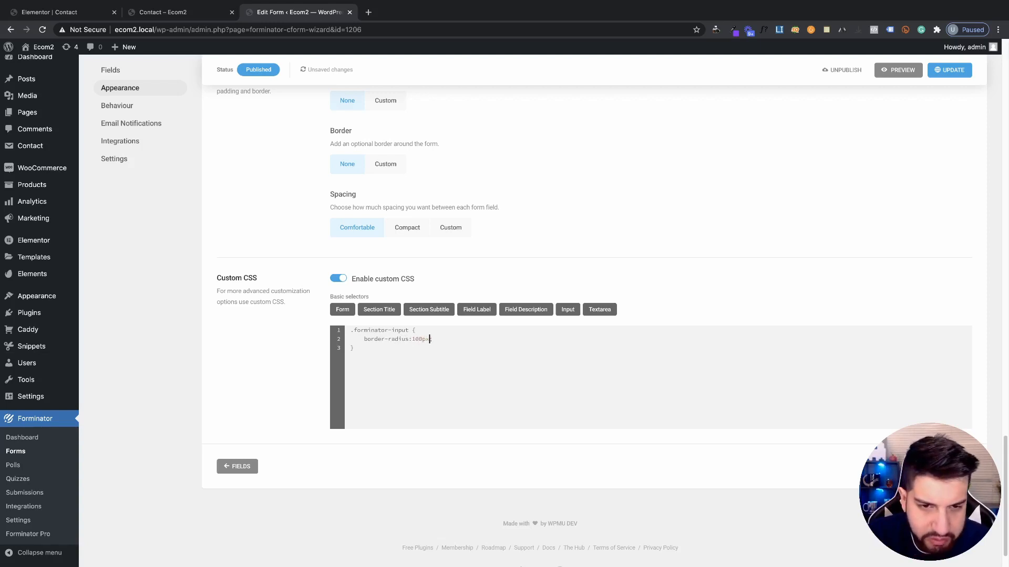
{"action": "left_click", "coordinate": [948, 70]}
{"action": "left_click", "coordinate": [170, 16]}
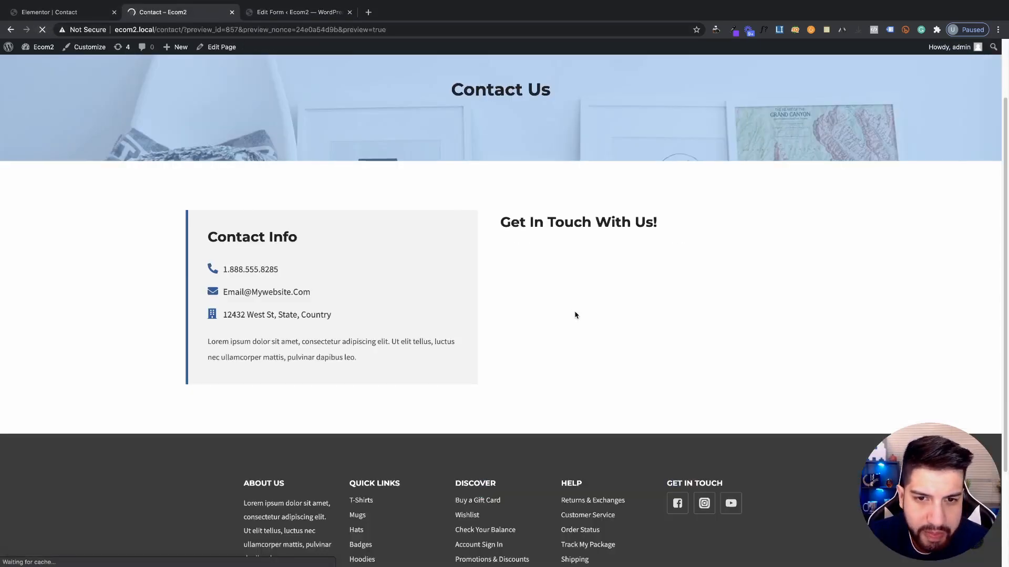
{"action": "left_click", "coordinate": [699, 308]}
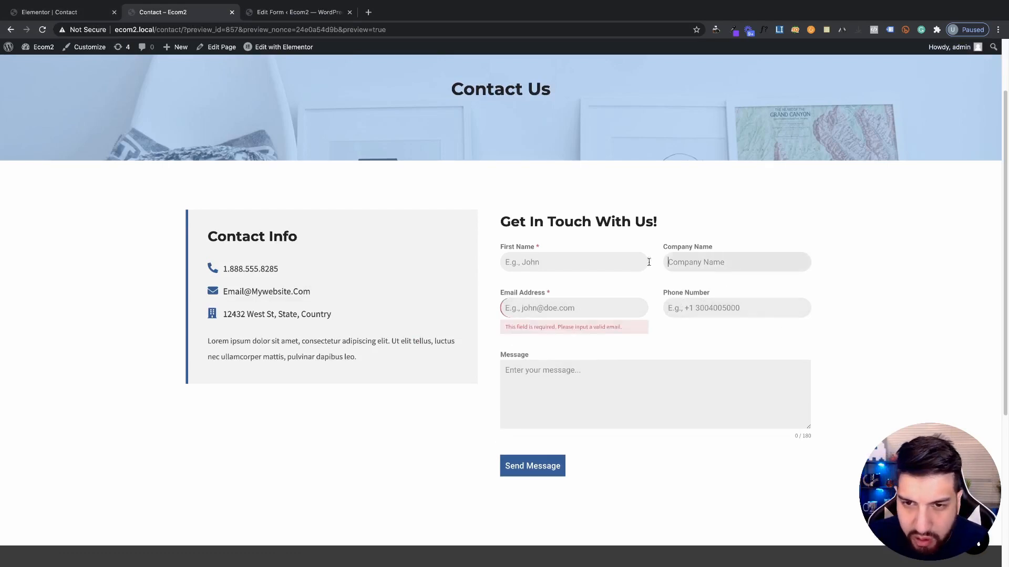
{"action": "left_click", "coordinate": [920, 327]}
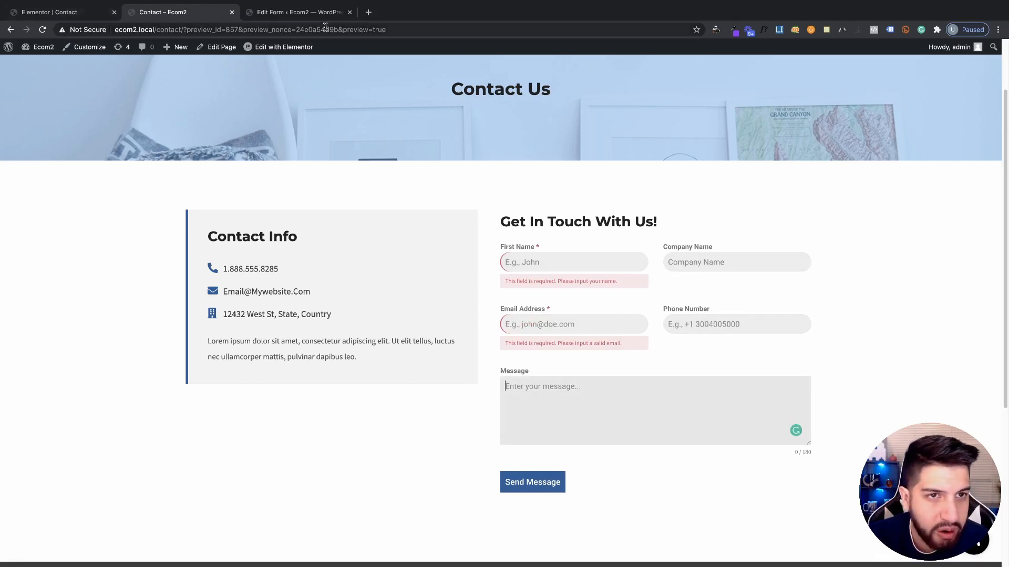
{"action": "left_click", "coordinate": [259, 14]}
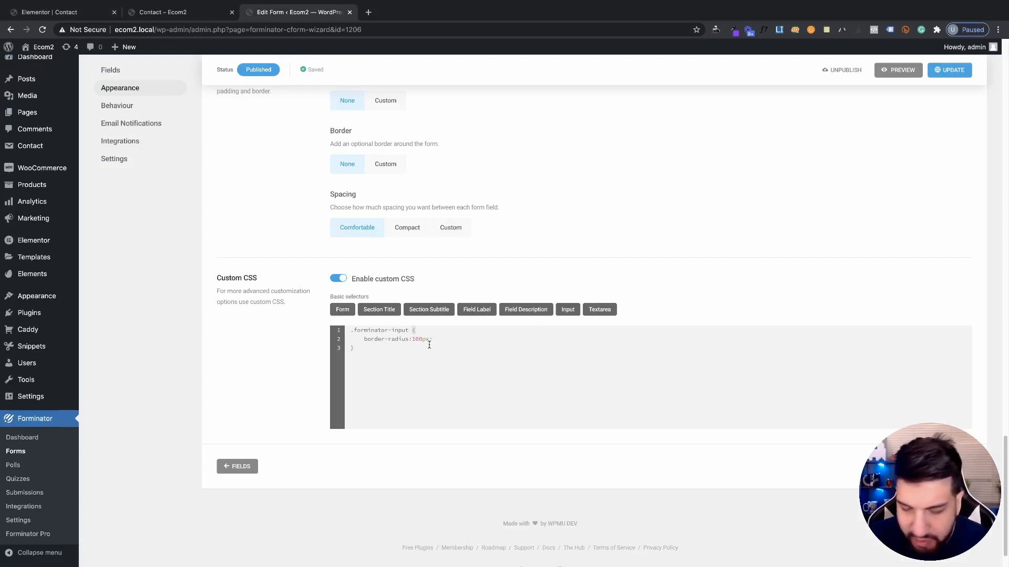
Add a textarea rule reusing border-radius, set to 20px
{"action": "left_click", "coordinate": [607, 311]}
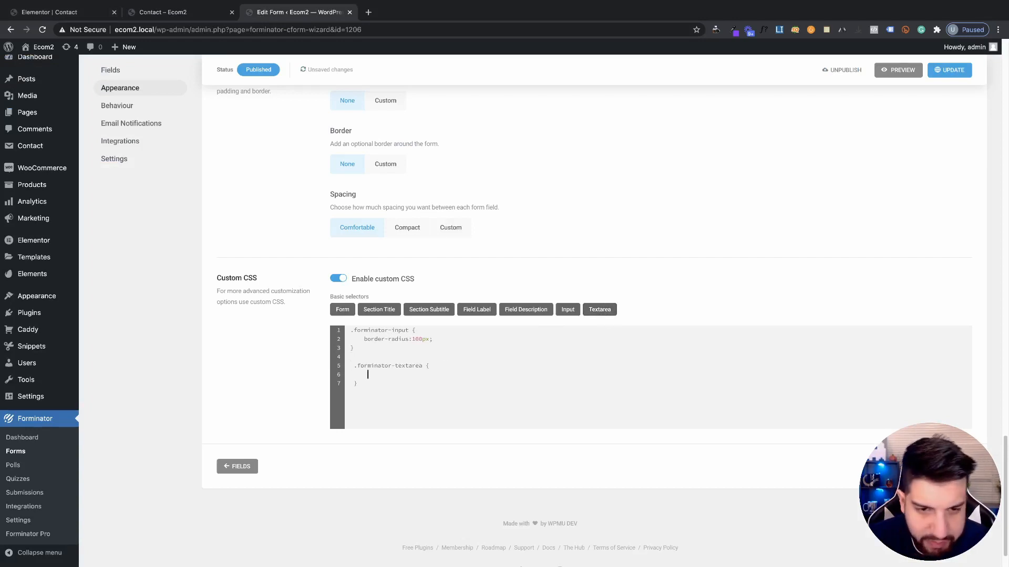
{"action": "left_click_drag", "start_coordinate": [361, 339], "coordinate": [439, 339]}
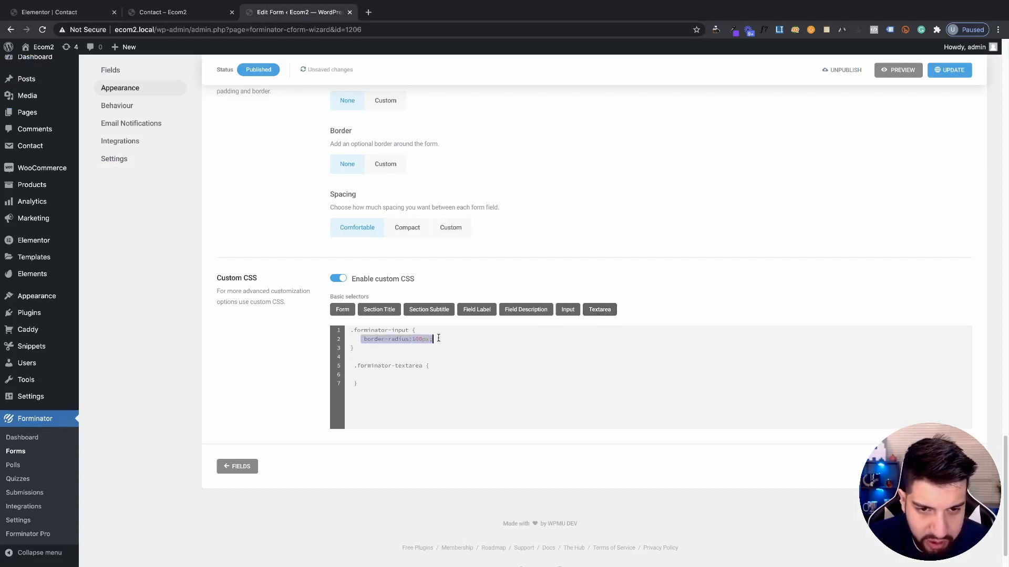
{"action": "left_click", "coordinate": [399, 384]}
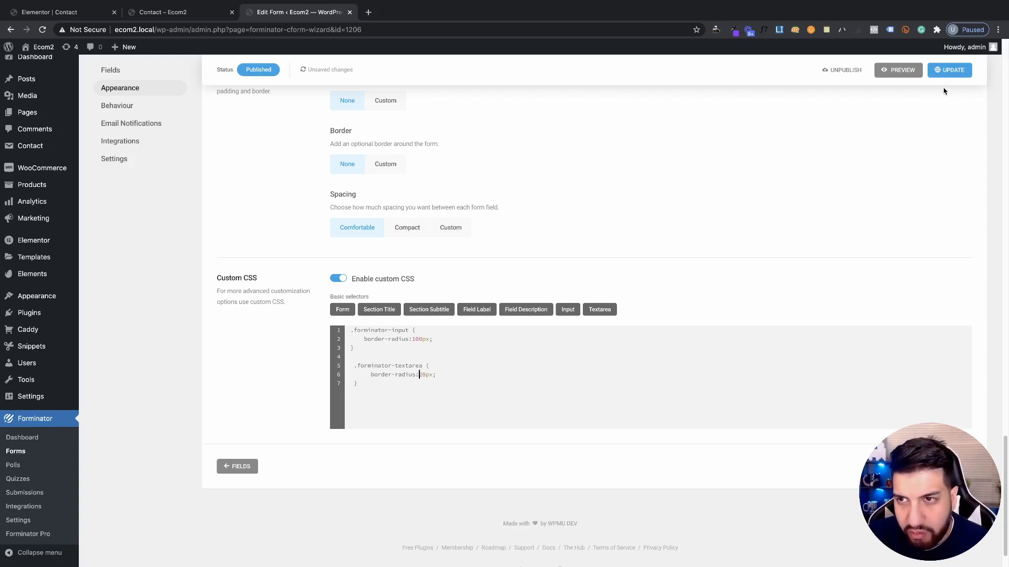
Reload the Contact preview and check the Message box's rounded corners and resizing
{"action": "left_click", "coordinate": [224, 15]}
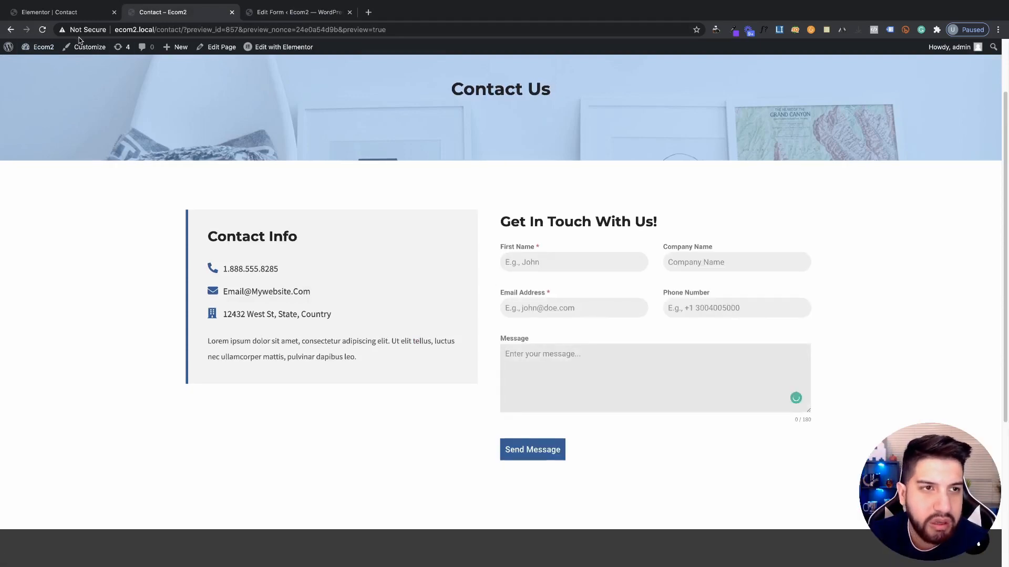
{"action": "left_click", "coordinate": [45, 32]}
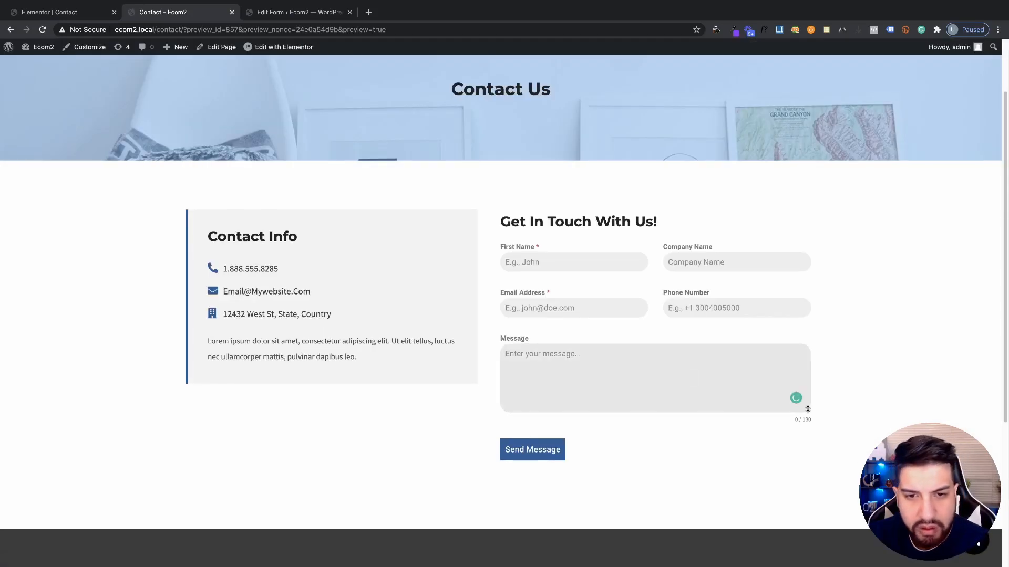
{"action": "mouse_move", "coordinate": [807, 411]}
{"action": "left_mouse_down"}
{"action": "mouse_move", "coordinate": [809, 478]}
{"action": "mouse_move", "coordinate": [810, 412]}
{"action": "left_mouse_up"}
{"action": "scroll", "coordinate": [841, 389], "scroll_direction": "up", "scroll_amount": 2}
{"action": "scroll", "coordinate": [698, 416], "scroll_direction": "down", "scroll_amount": 6}
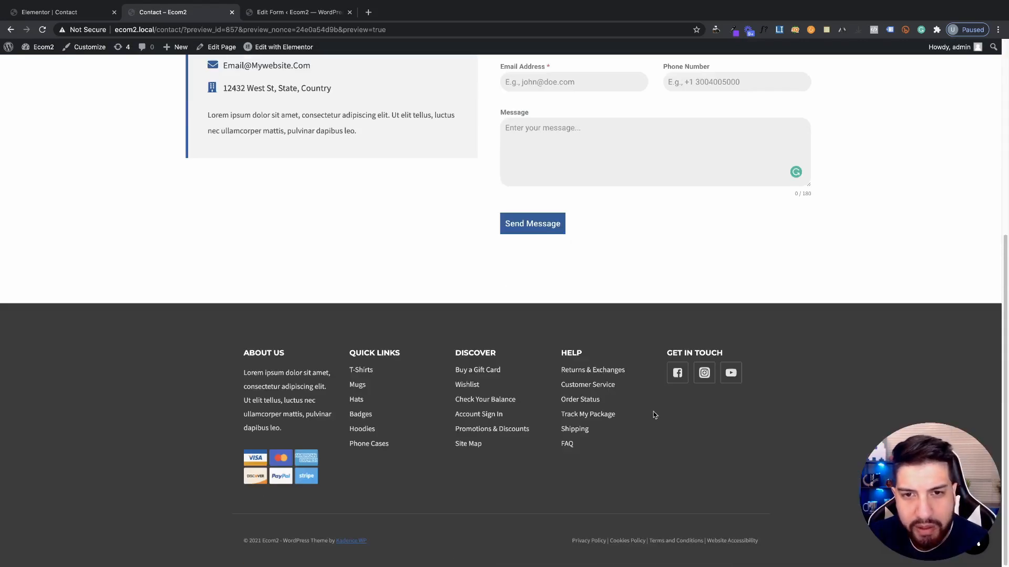
{"action": "scroll", "coordinate": [599, 399], "scroll_direction": "up", "scroll_amount": 6}
{"action": "scroll", "coordinate": [525, 387], "scroll_direction": "down", "scroll_amount": 2}
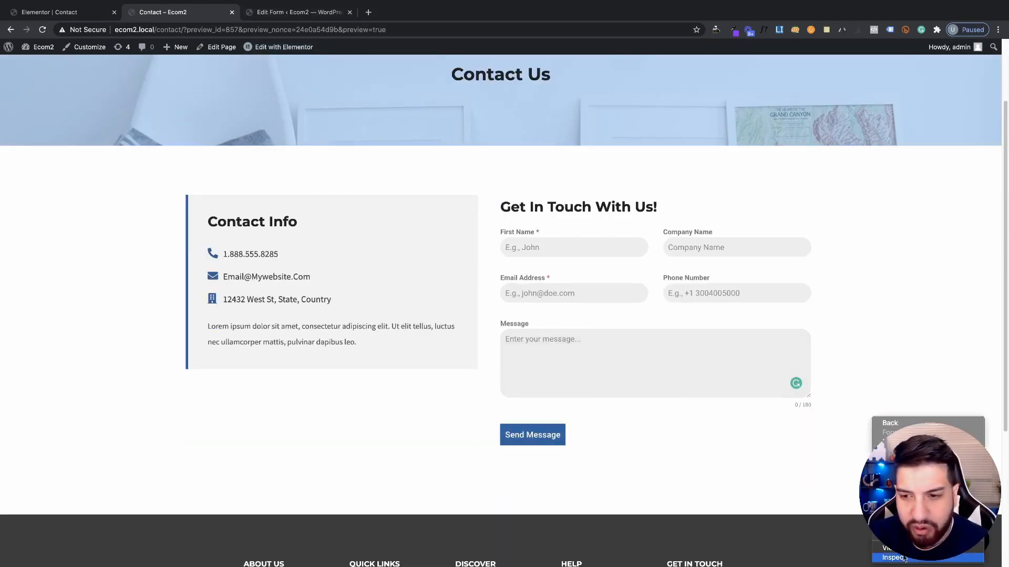
Open the browser DevTools and enlarge the responsive viewport to show the whole form
{"action": "key", "text": "super+alt+i"}
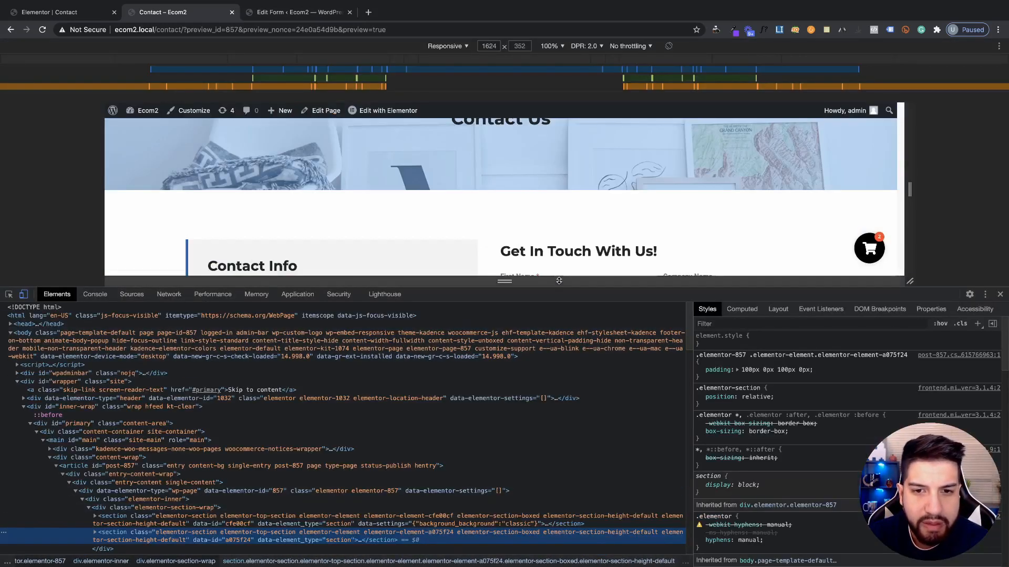
{"action": "left_click_drag", "start_coordinate": [570, 287], "coordinate": [596, 566]}
{"action": "left_click", "coordinate": [294, 11]}
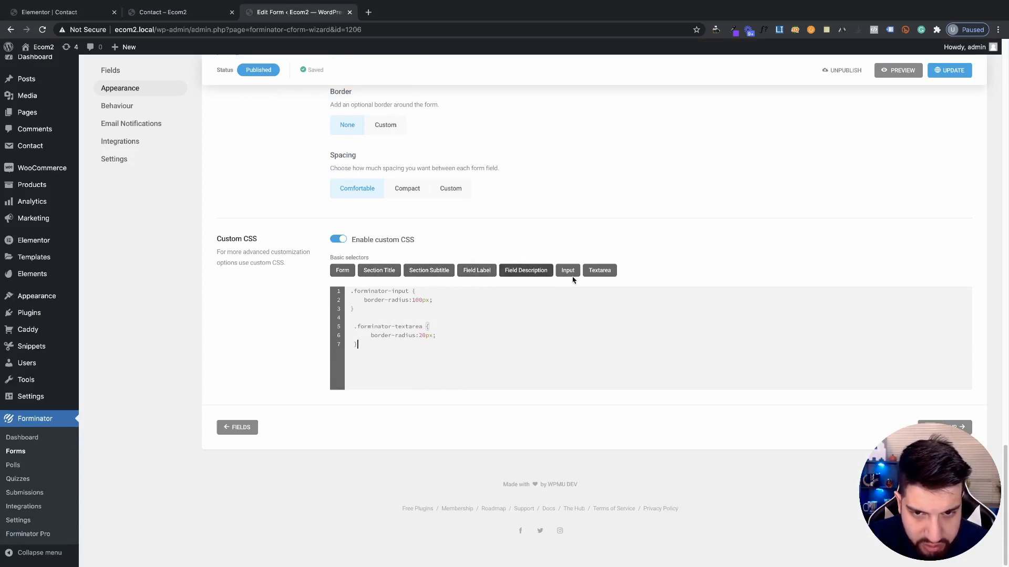
{"action": "left_click", "coordinate": [178, 12]}
Inspect the Send Message button's element and shrink the viewport height
{"action": "left_click", "coordinate": [9, 542]}
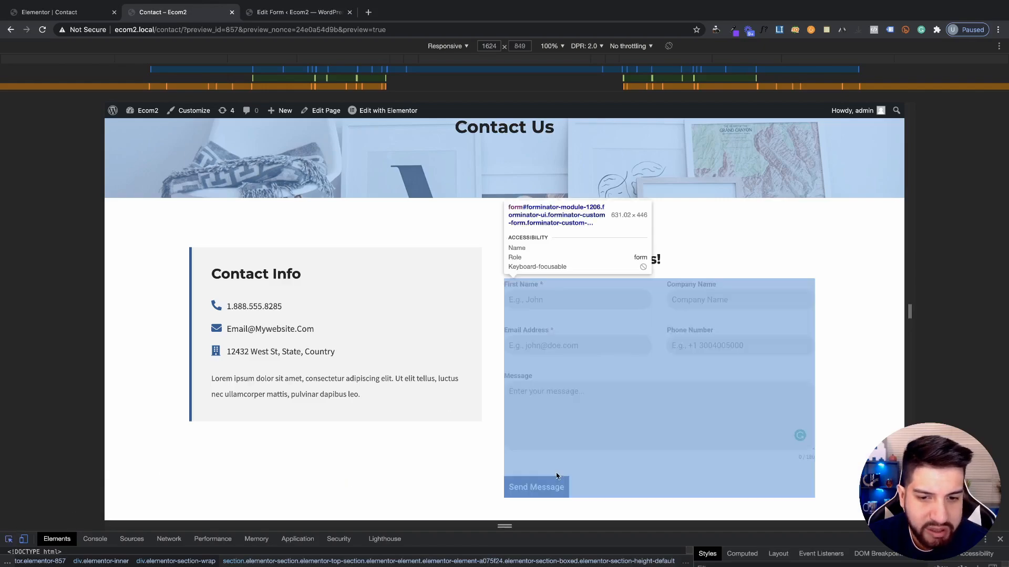
{"action": "left_click", "coordinate": [557, 493]}
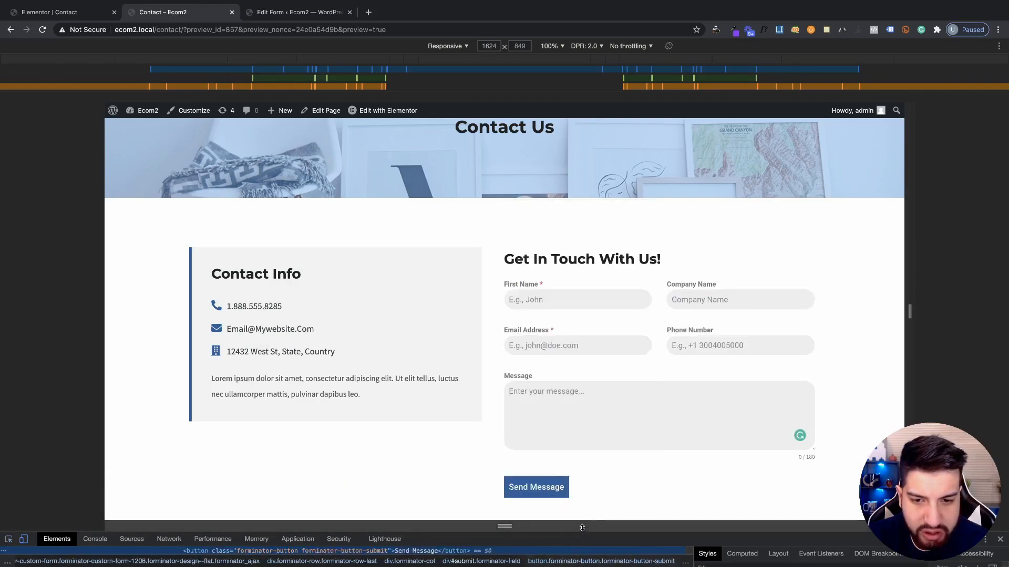
{"action": "left_click_drag", "start_coordinate": [581, 524], "coordinate": [593, 439]}
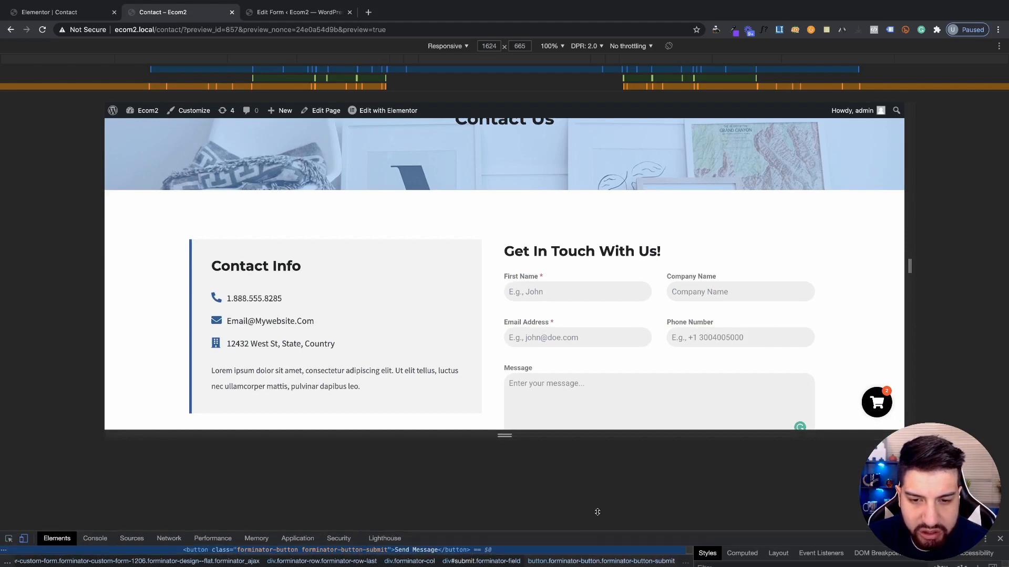
{"action": "left_click_drag", "start_coordinate": [593, 531], "coordinate": [604, 406]}
{"action": "scroll", "coordinate": [550, 322], "scroll_direction": "down", "scroll_amount": 4}
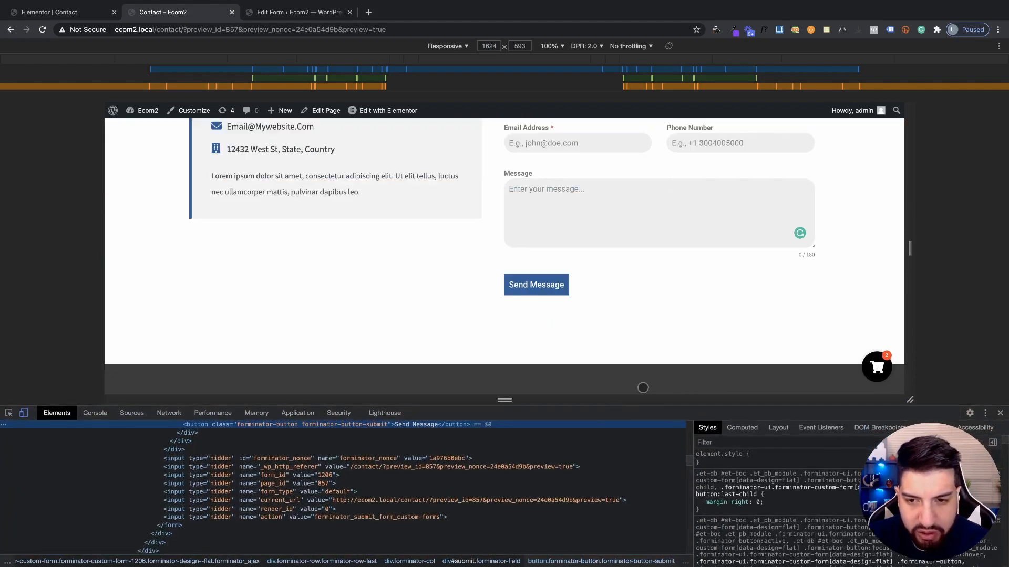
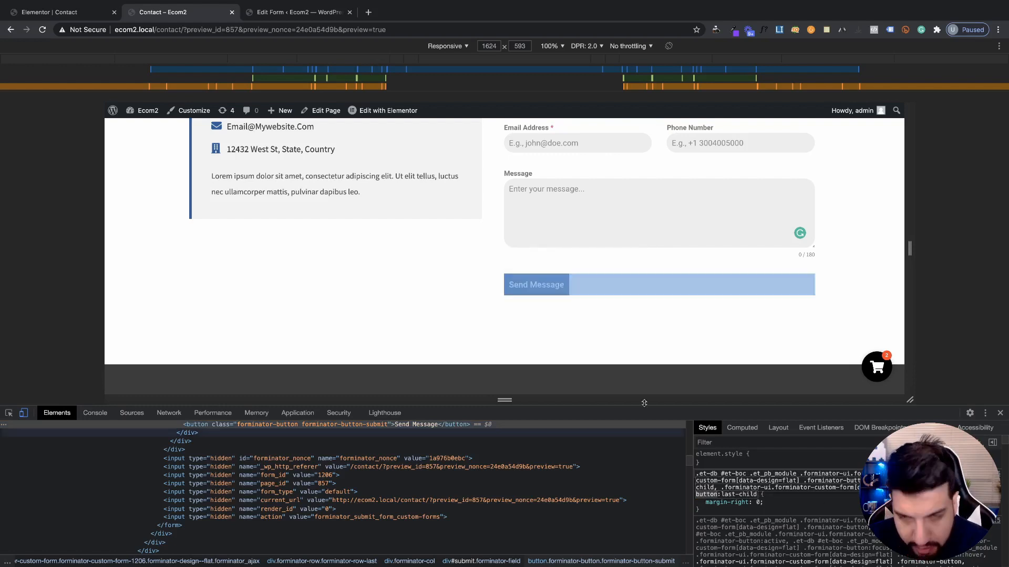
Return to the Elementor editor of the Contact page showing the form shortcode id 1206
{"action": "left_click", "coordinate": [69, 12]}
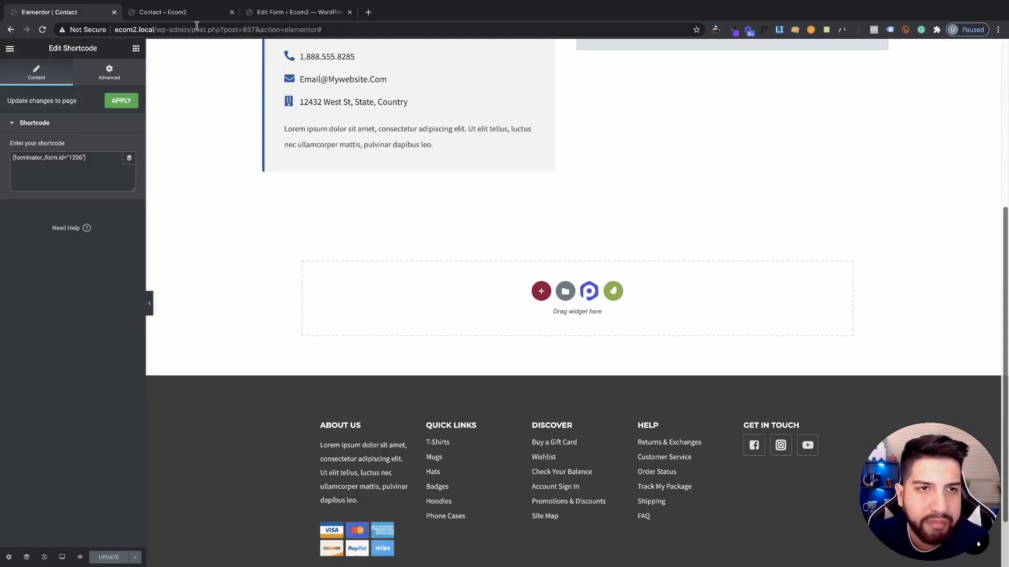
Add '.forminator-button { padding: 15px 30px }' to the form CSS, update, and reload the preview
{"action": "left_click", "coordinate": [294, 12]}
{"action": "key", "text": "Return"}
{"action": "key", "text": "Return"}
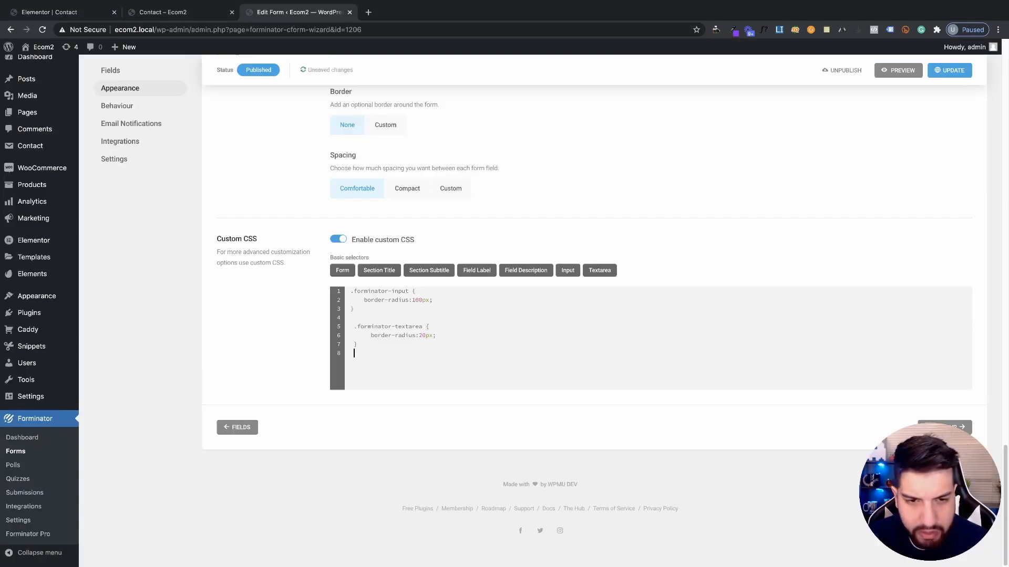
{"action": "type", "text": ".forminator-button"}
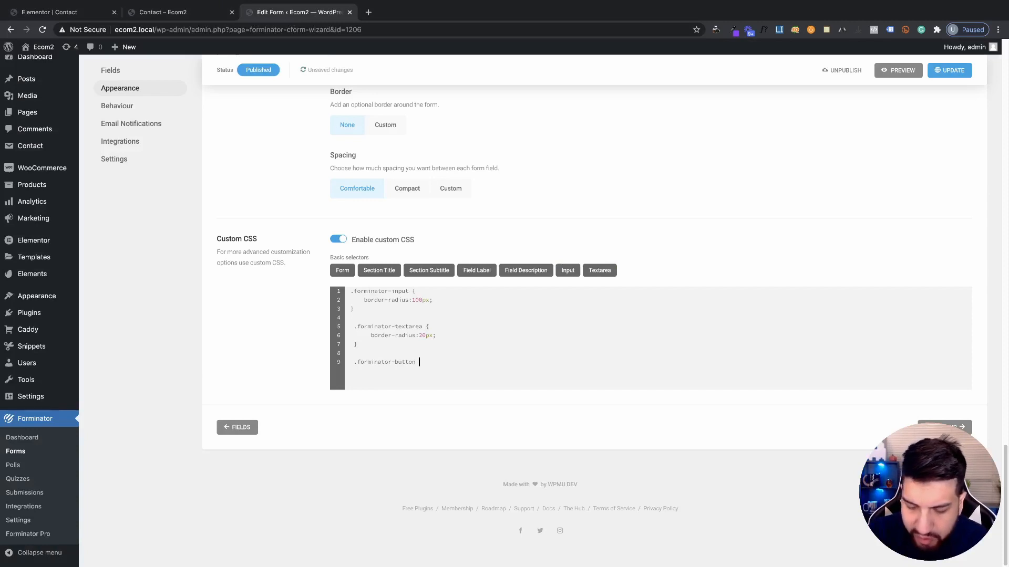
{"action": "type", "text": " {"}
{"action": "key", "text": "Return"}
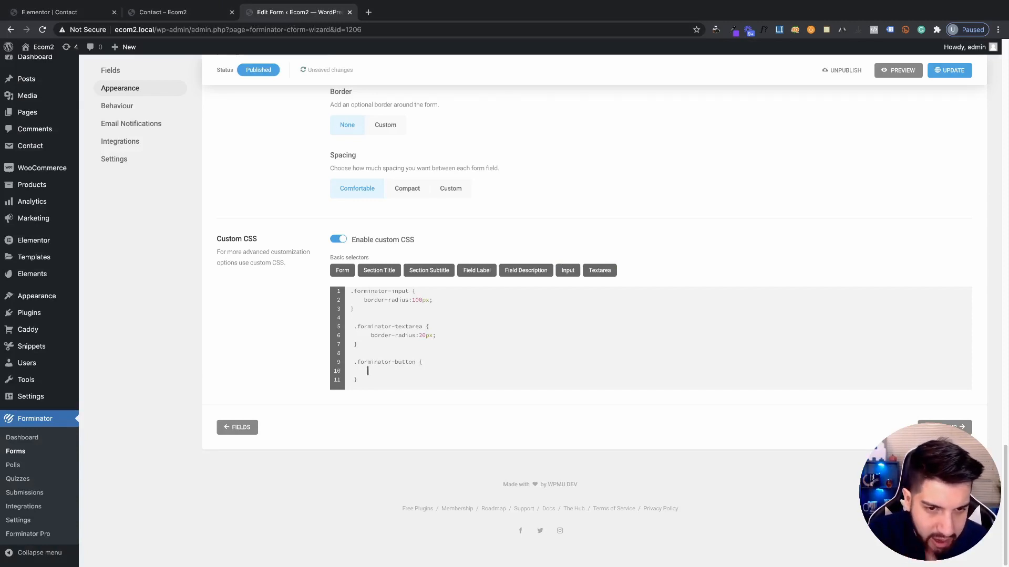
{"action": "type", "text": "paddin"}
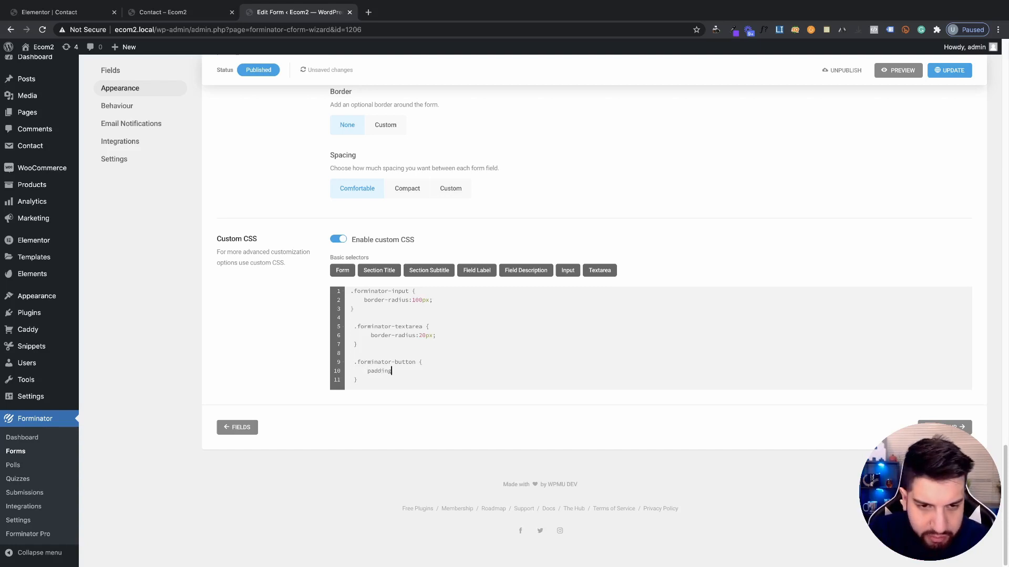
{"action": "type", "text": "g"}
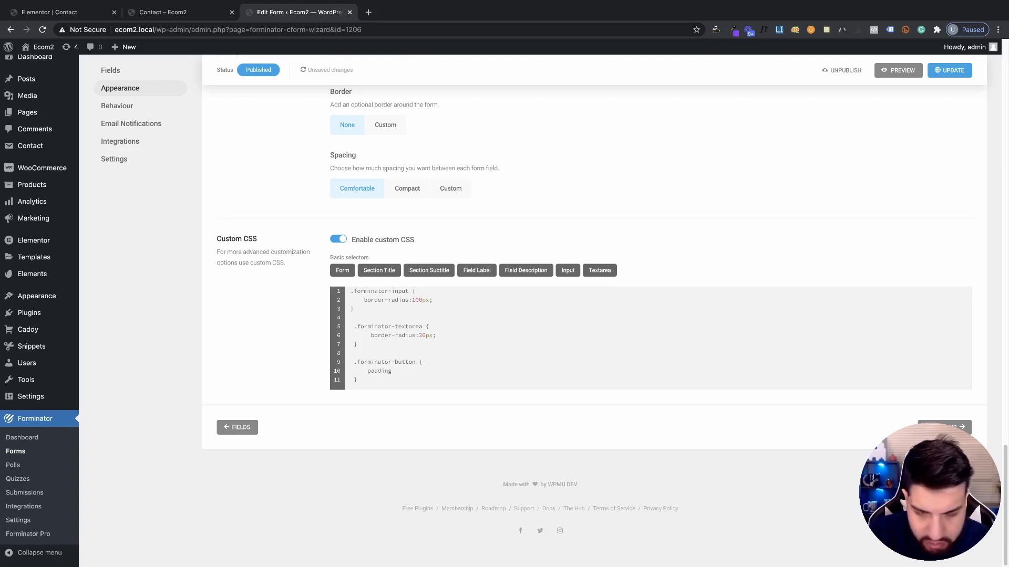
{"action": "type", "text": ":"}
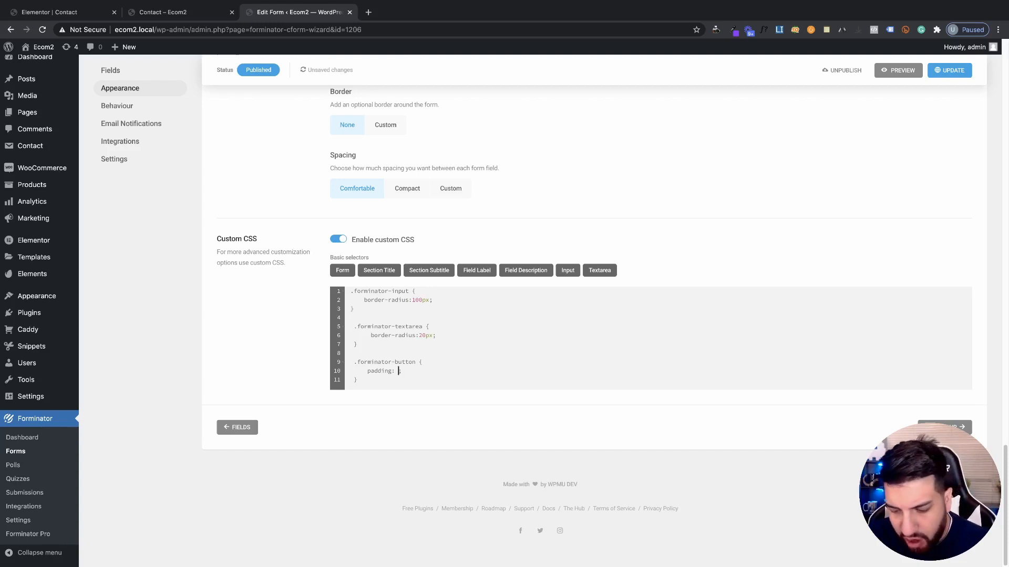
{"action": "type", "text": " 15"}
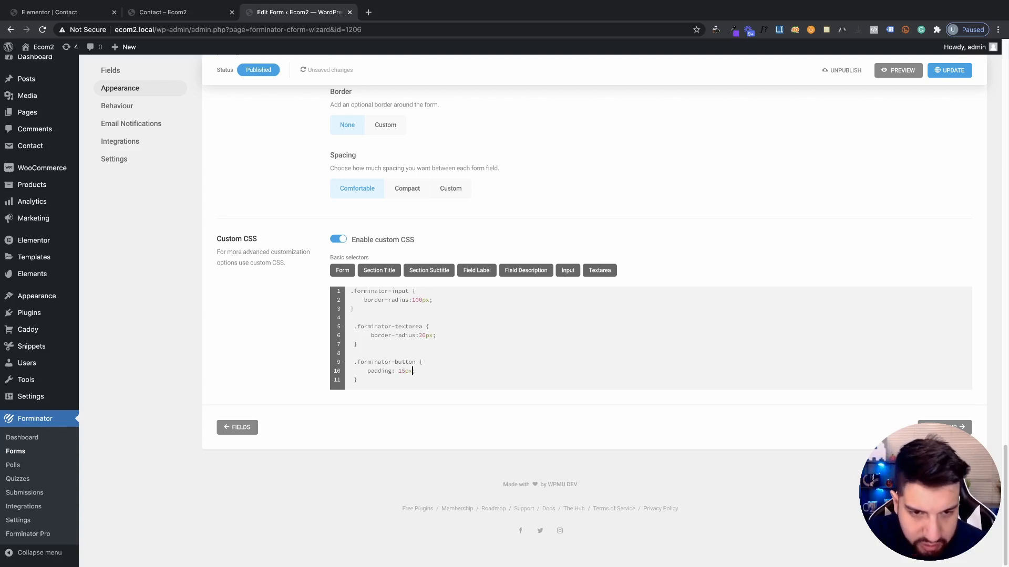
{"action": "type", "text": "px "}
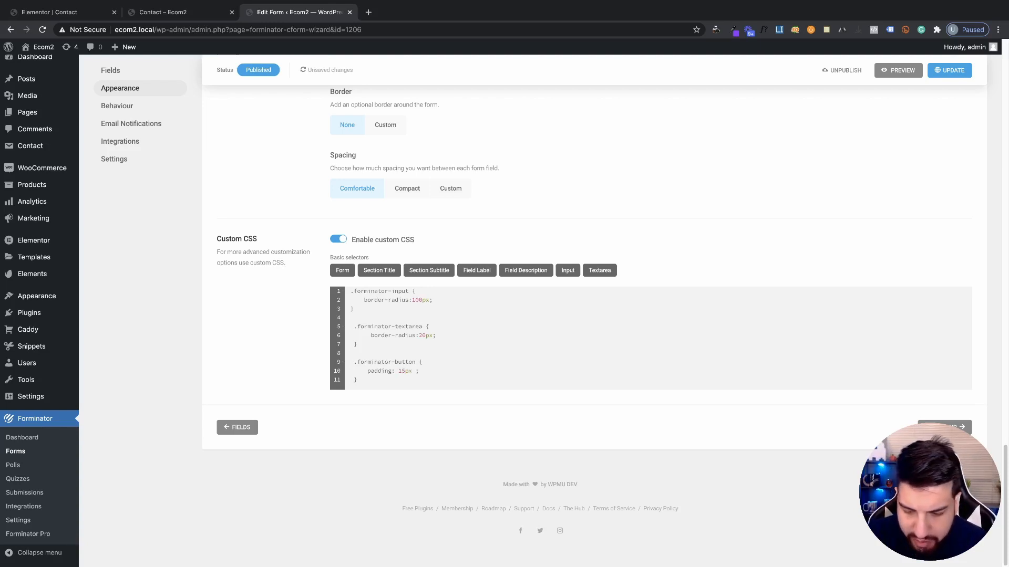
{"action": "type", "text": "30px"}
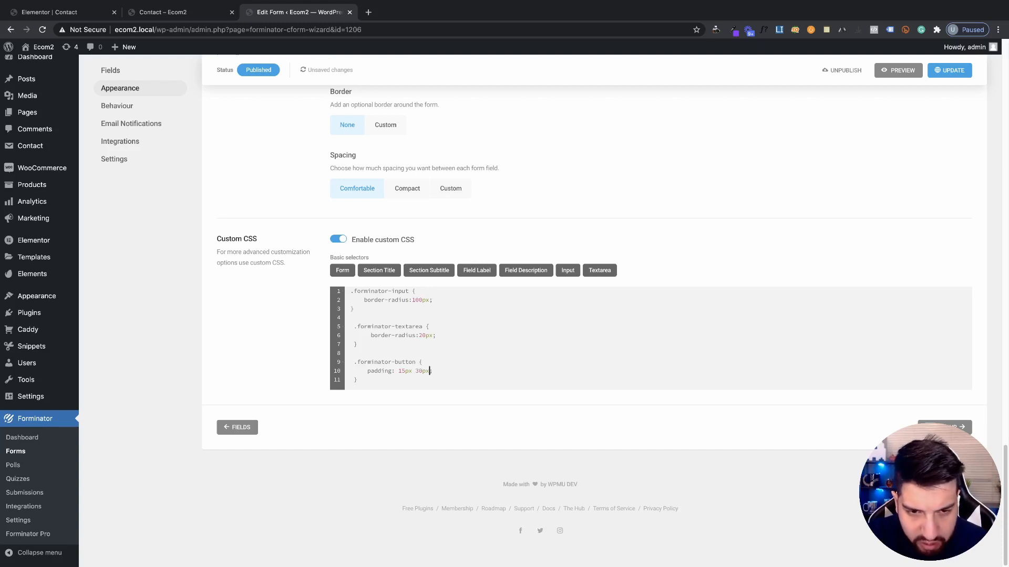
{"action": "left_click", "coordinate": [941, 70]}
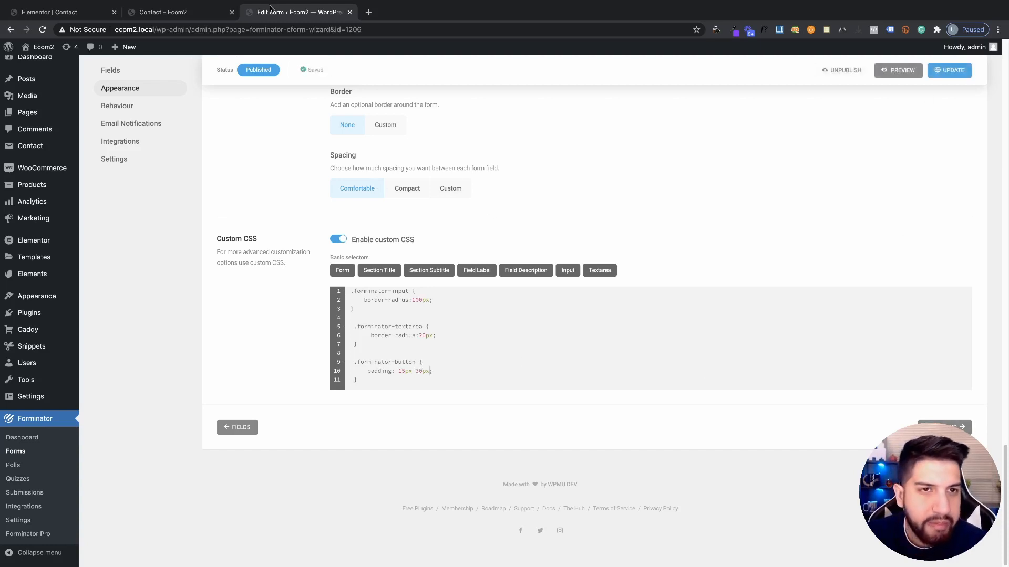
{"action": "left_click", "coordinate": [165, 16]}
{"action": "left_click", "coordinate": [43, 30]}
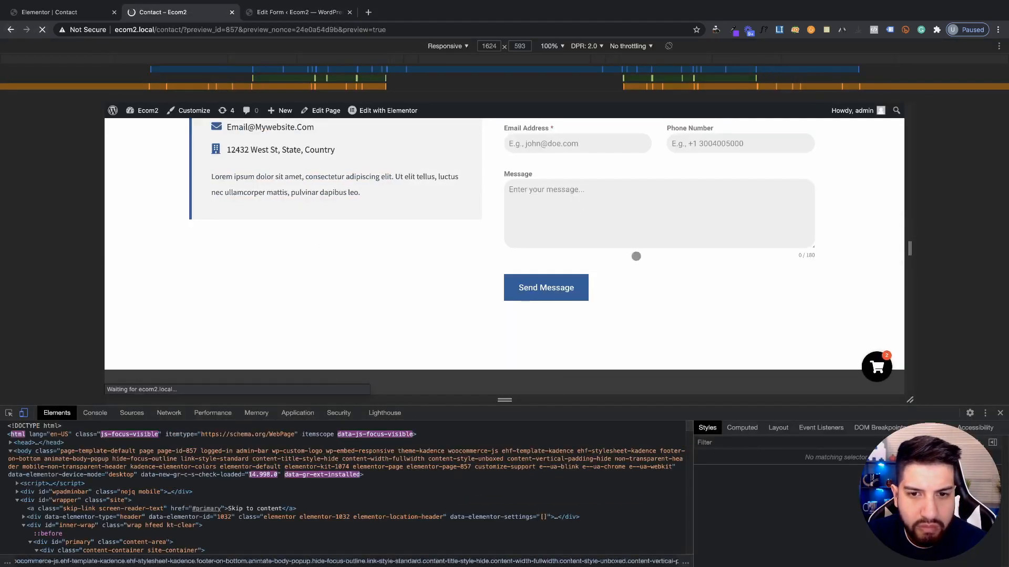
Add border-radius:10px to the .forminator-button rule, save the form, and go to the preview
{"action": "scroll", "coordinate": [608, 301], "scroll_direction": "up", "scroll_amount": 2}
{"action": "scroll", "coordinate": [590, 316], "scroll_direction": "down", "scroll_amount": 2}
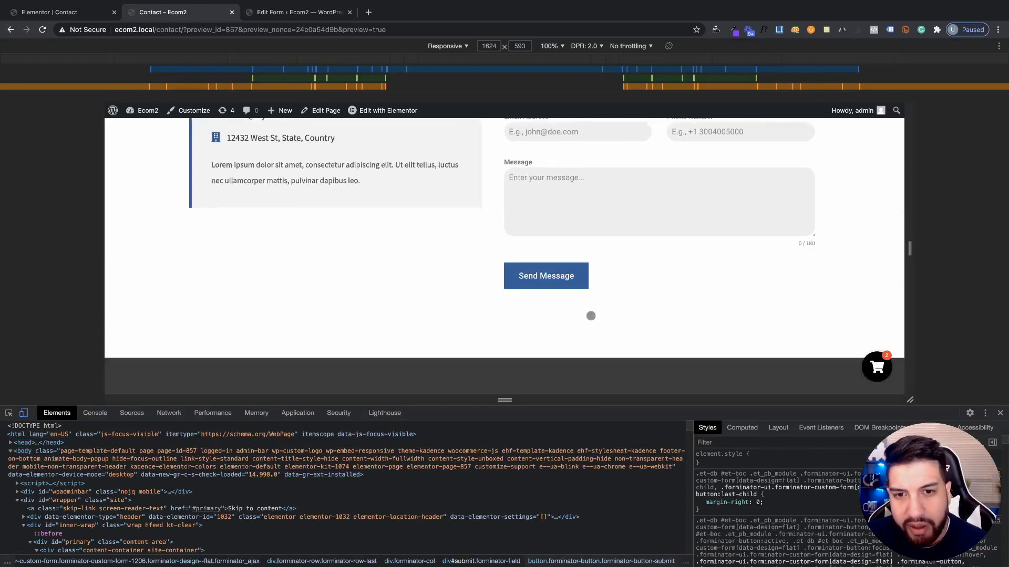
{"action": "scroll", "coordinate": [656, 305], "scroll_direction": "up", "scroll_amount": 1}
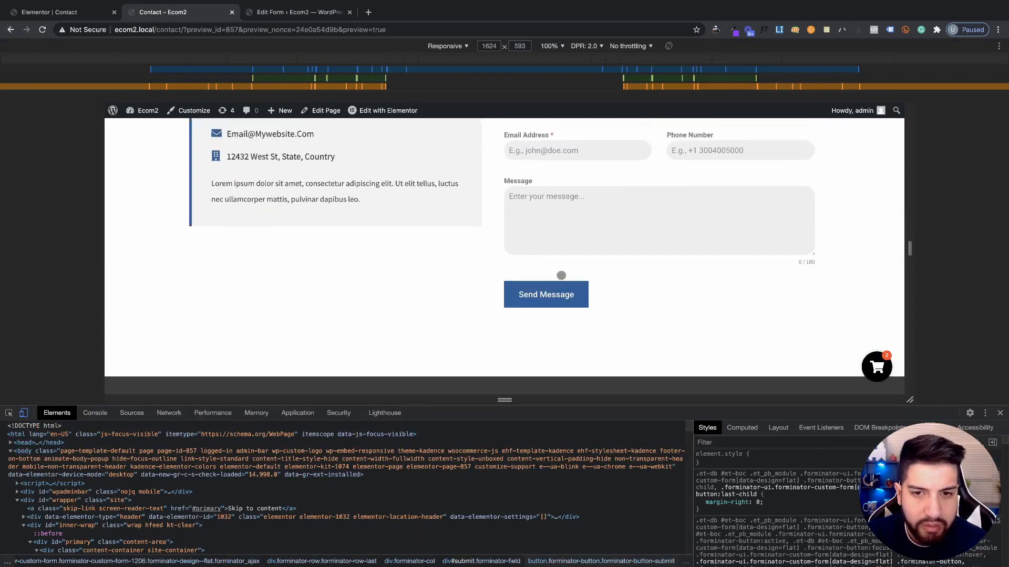
{"action": "left_click", "coordinate": [65, 14]}
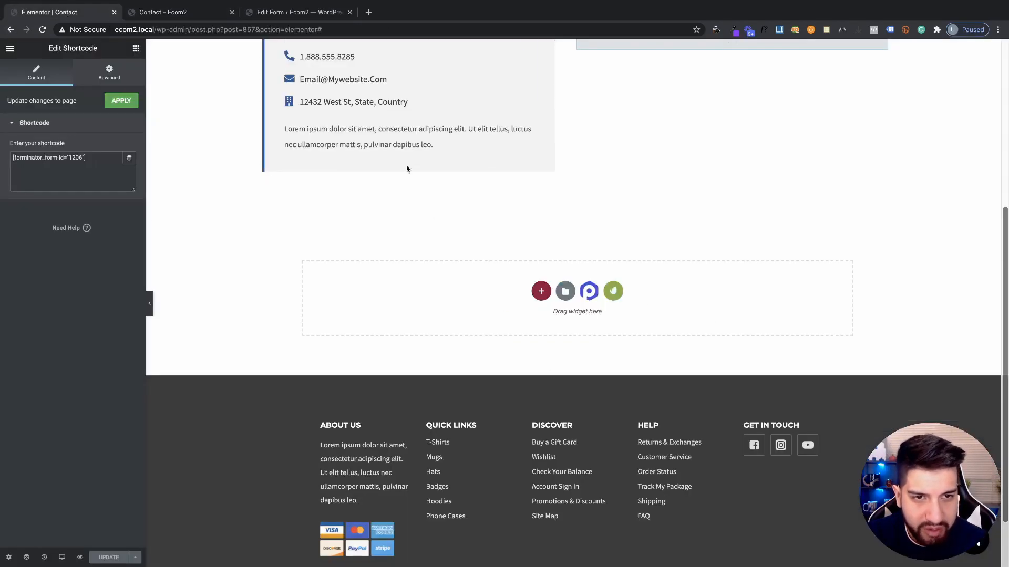
{"action": "left_click", "coordinate": [173, 12]}
{"action": "left_click", "coordinate": [298, 12]}
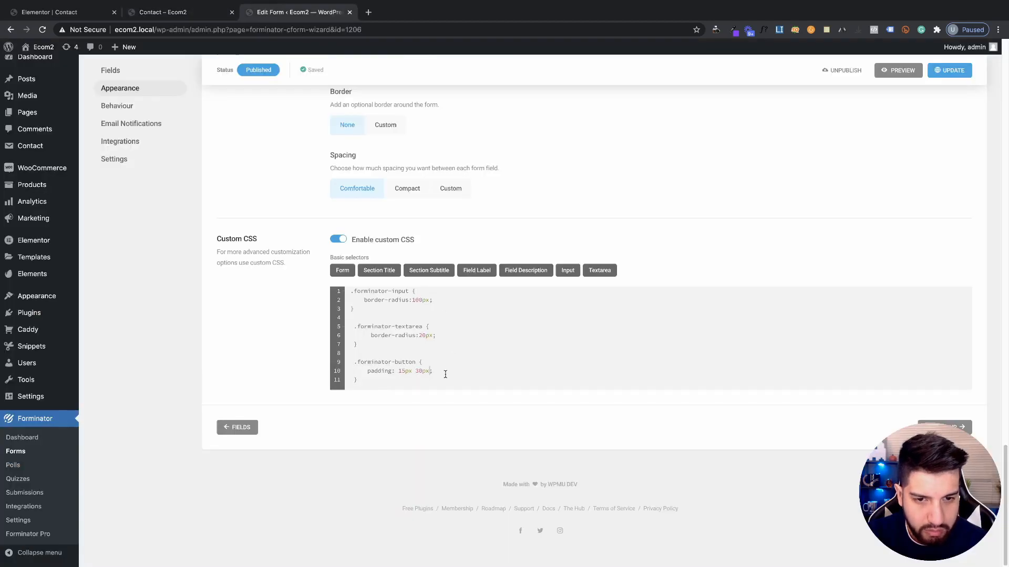
{"action": "key", "text": "Return"}
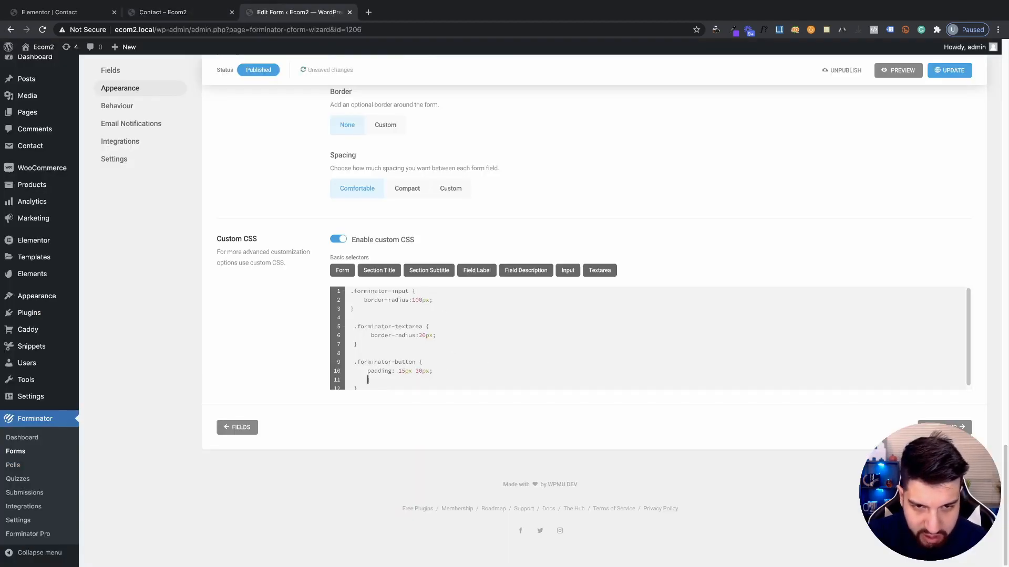
{"action": "type", "text": "border"}
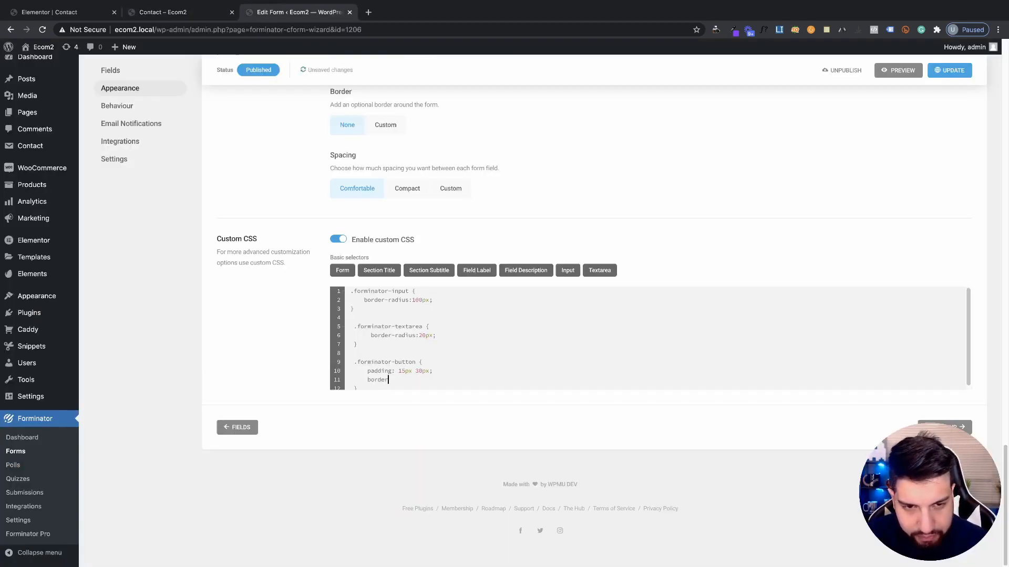
{"action": "type", "text": "-rad"}
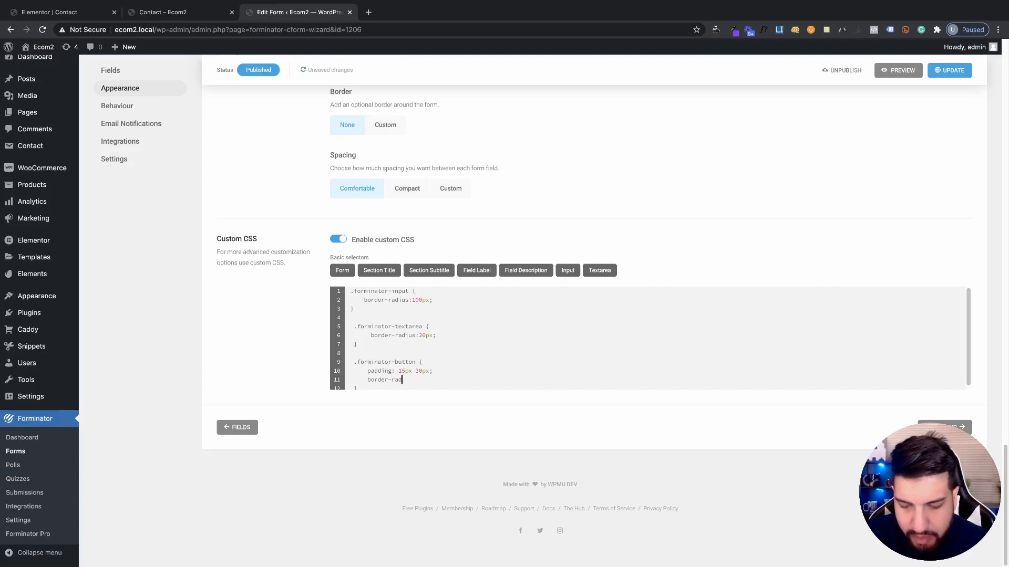
{"action": "type", "text": "ius"}
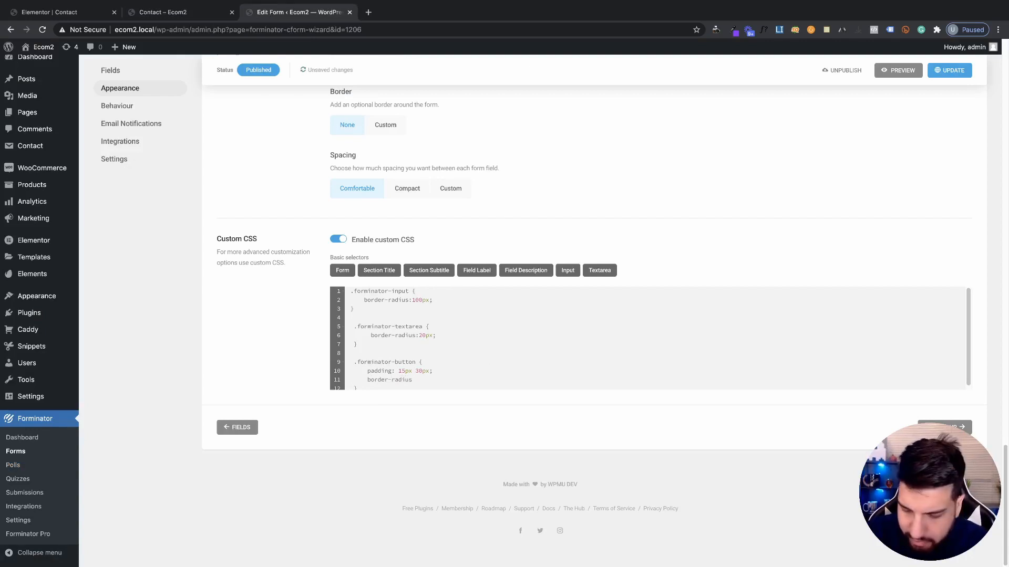
{"action": "type", "text": ":"}
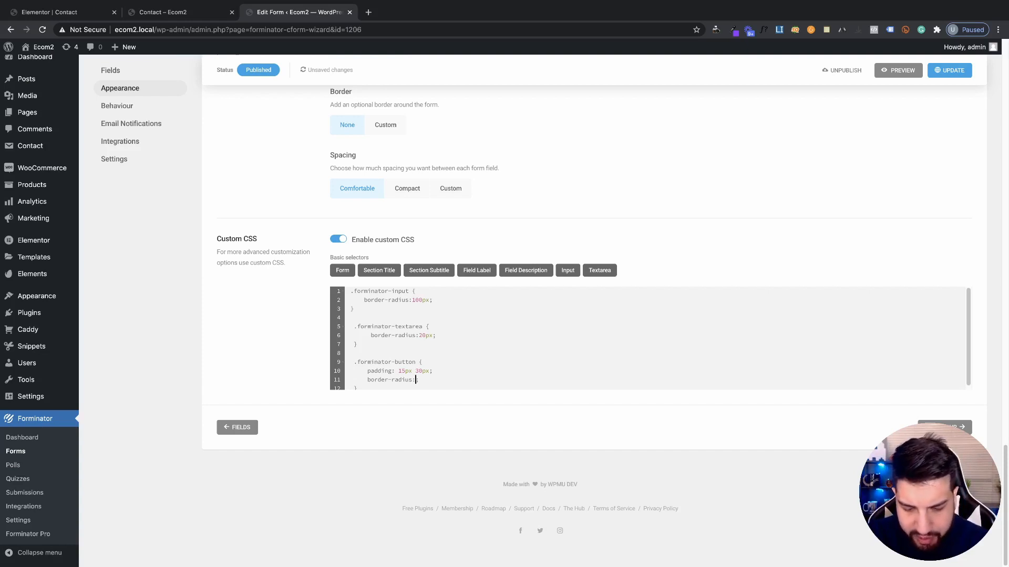
{"action": "type", "text": "10"}
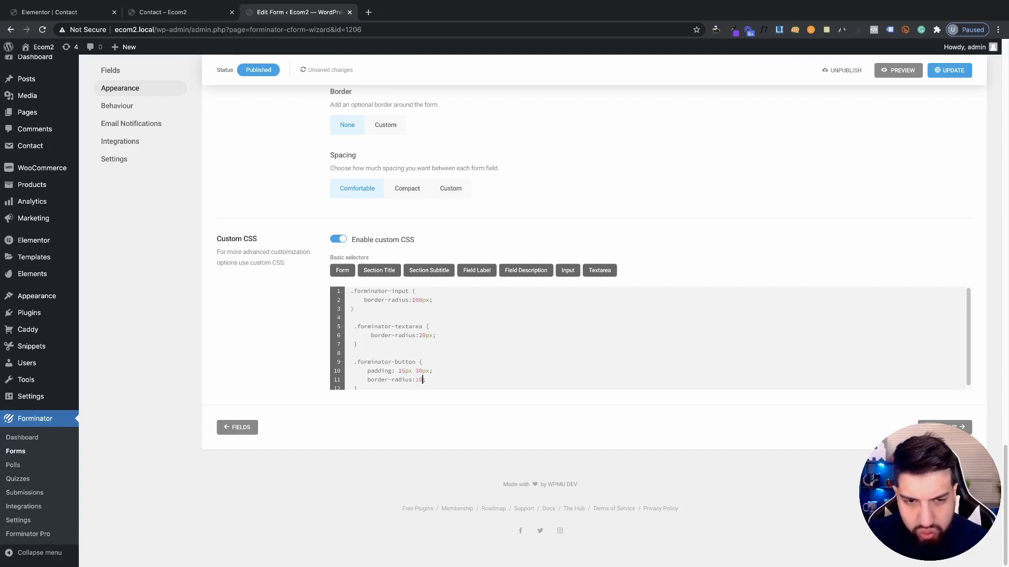
{"action": "type", "text": "px"}
{"action": "key", "text": "ctrl+s"}
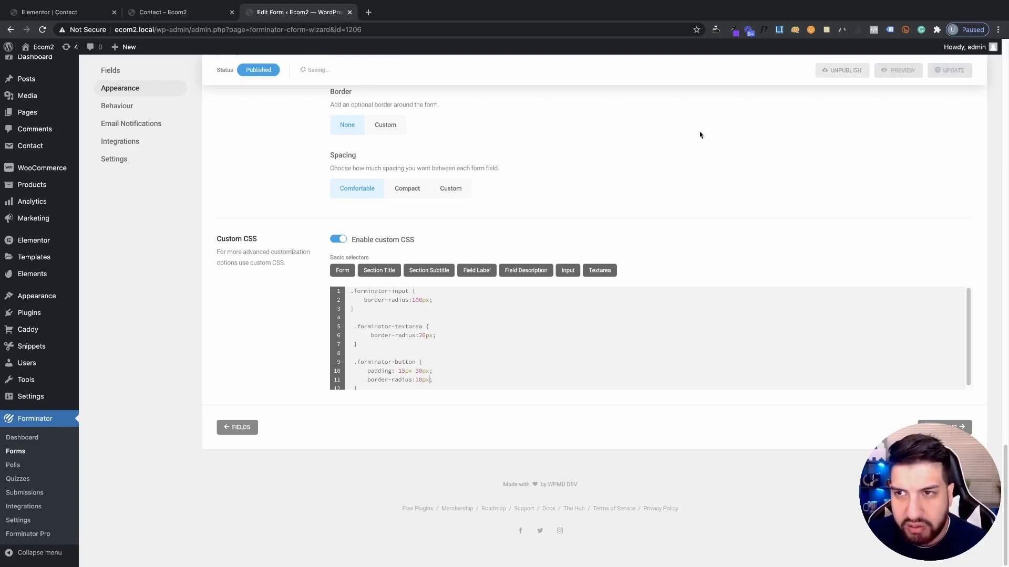
{"action": "left_click", "coordinate": [171, 12]}
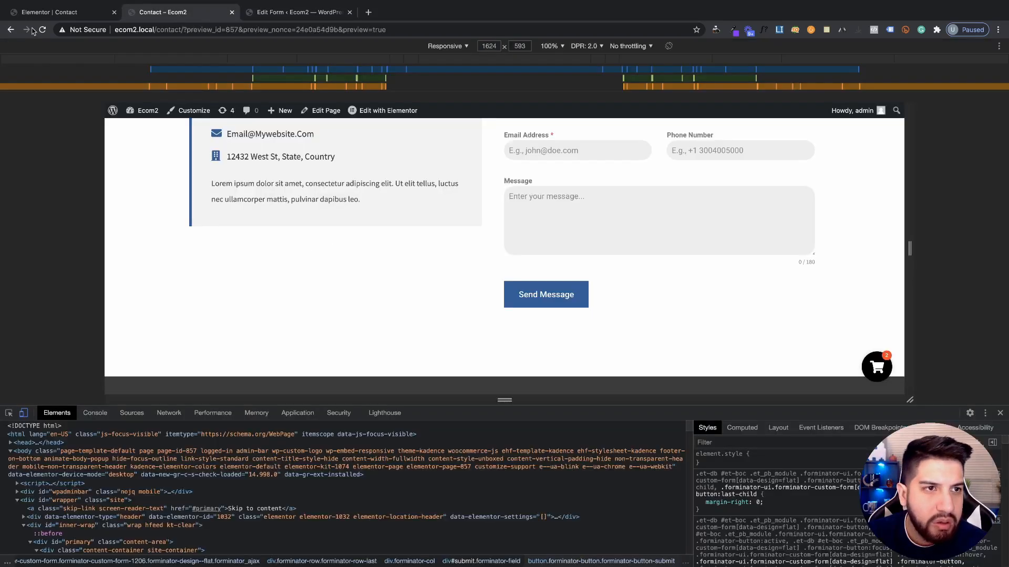
Close DevTools, check the rounded Send Message button, and stretch the Message box slightly taller
{"action": "left_click", "coordinate": [999, 413]}
{"action": "scroll", "coordinate": [579, 248], "scroll_direction": "up", "scroll_amount": 4}
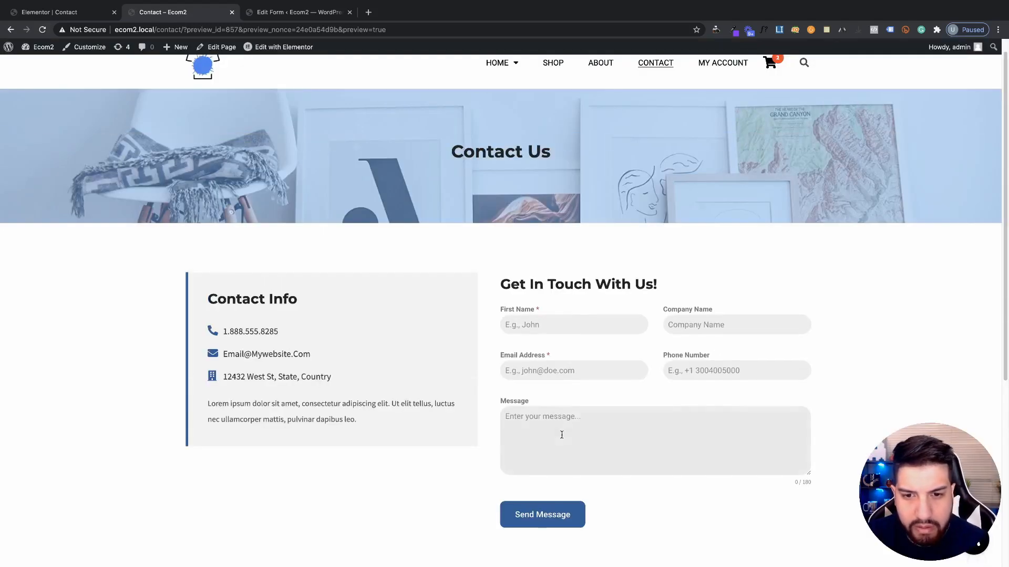
{"action": "scroll", "coordinate": [865, 379], "scroll_direction": "down", "scroll_amount": 2}
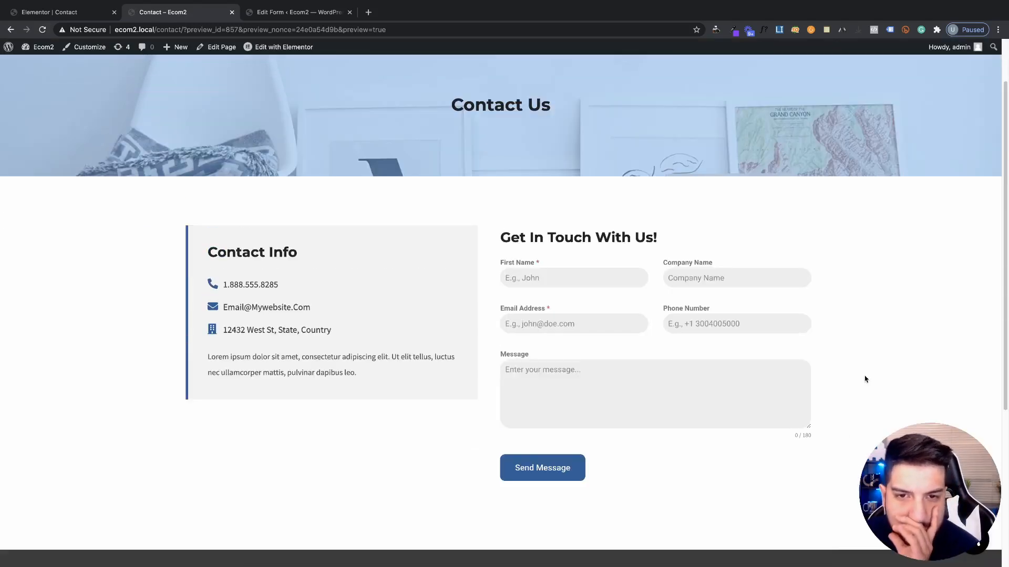
{"action": "scroll", "coordinate": [856, 376], "scroll_direction": "down", "scroll_amount": 3}
{"action": "scroll", "coordinate": [849, 374], "scroll_direction": "up", "scroll_amount": 6}
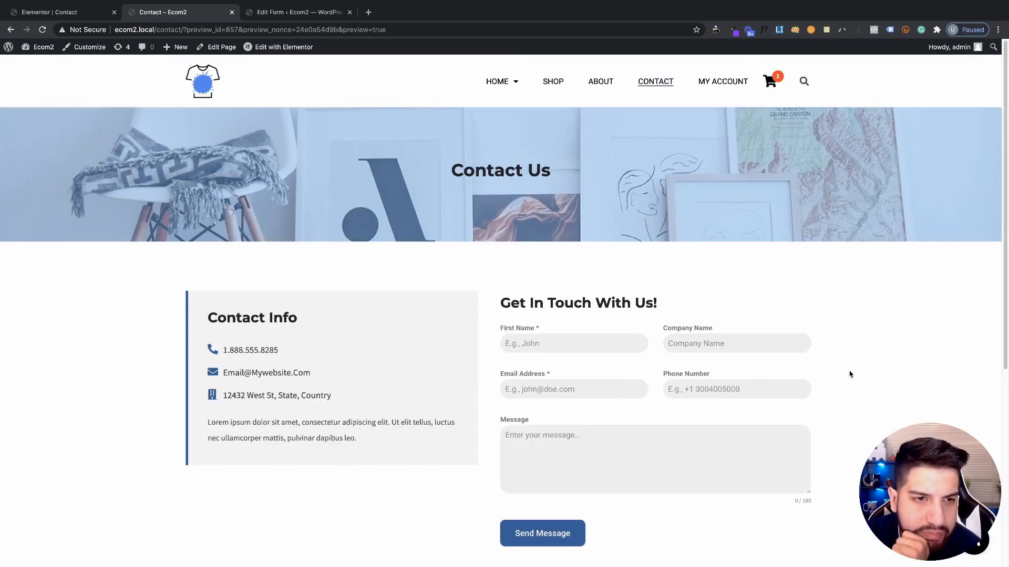
{"action": "scroll", "coordinate": [872, 357], "scroll_direction": "down", "scroll_amount": 3}
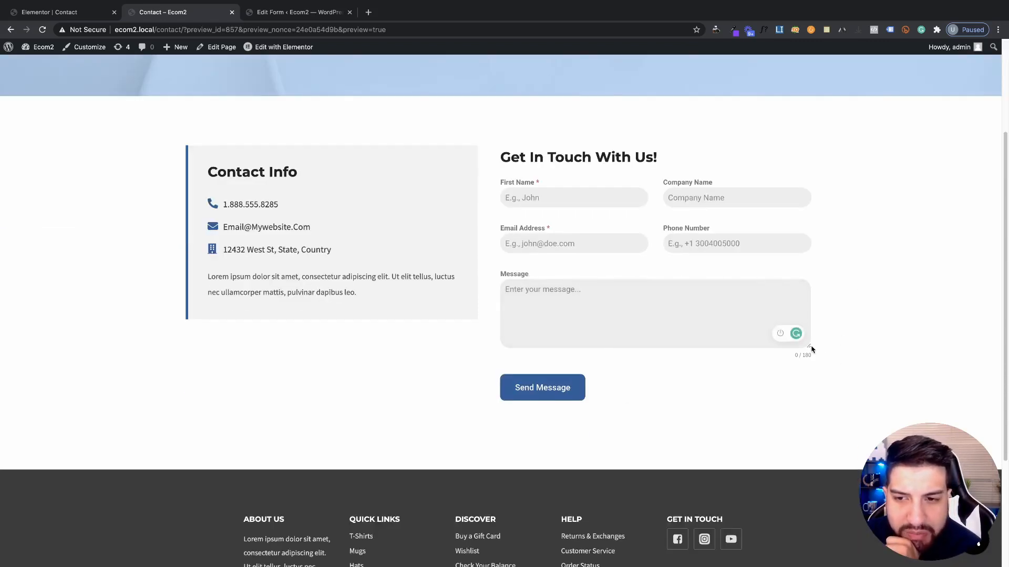
{"action": "mouse_move", "coordinate": [809, 346]}
{"action": "left_mouse_down"}
{"action": "mouse_move", "coordinate": [815, 475]}
{"action": "mouse_move", "coordinate": [812, 333]}
{"action": "left_mouse_up"}
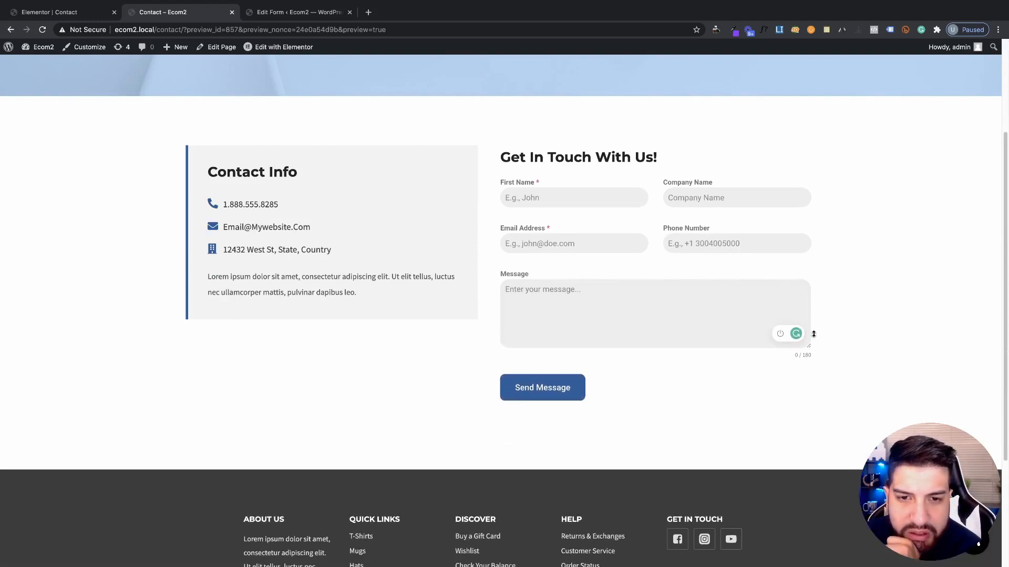
Go back through the Elementor tab to the form's Custom CSS editor
{"action": "left_click", "coordinate": [73, 11]}
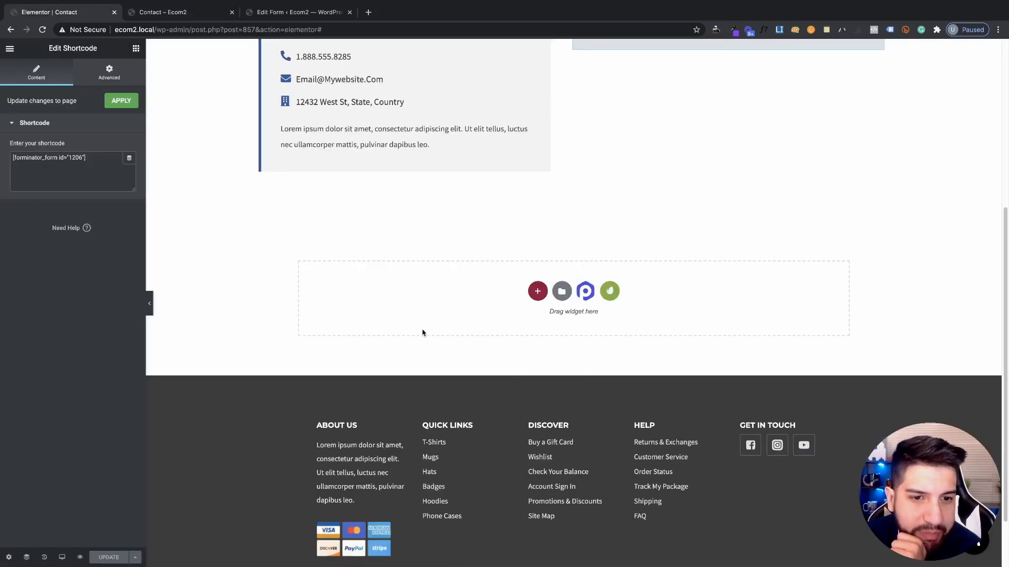
{"action": "left_click", "coordinate": [176, 12]}
{"action": "left_click", "coordinate": [297, 12]}
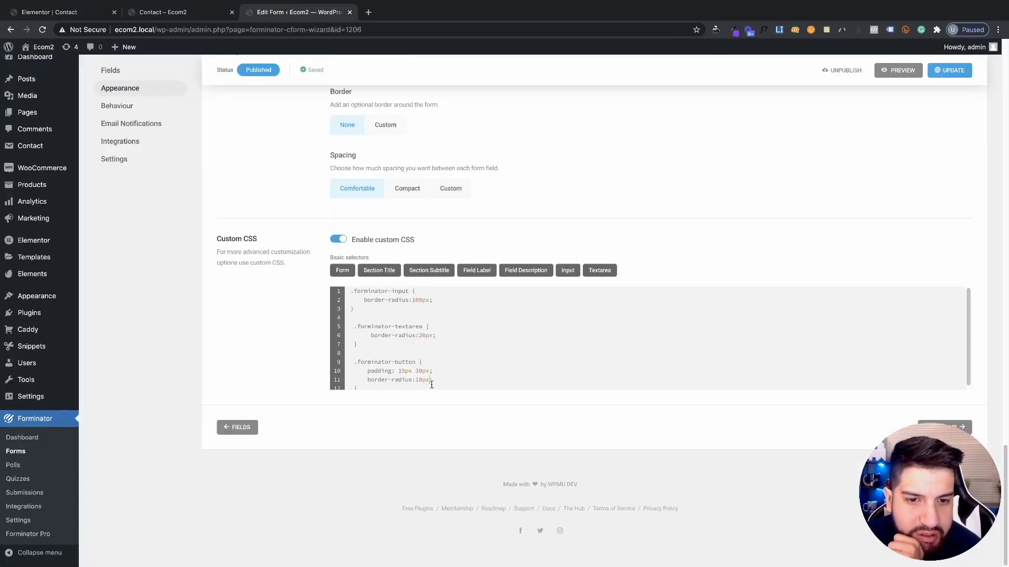
Delete the border-radius and input/textarea CSS rules, then restore them with undo
{"action": "left_click_drag", "start_coordinate": [433, 380], "coordinate": [354, 380]}
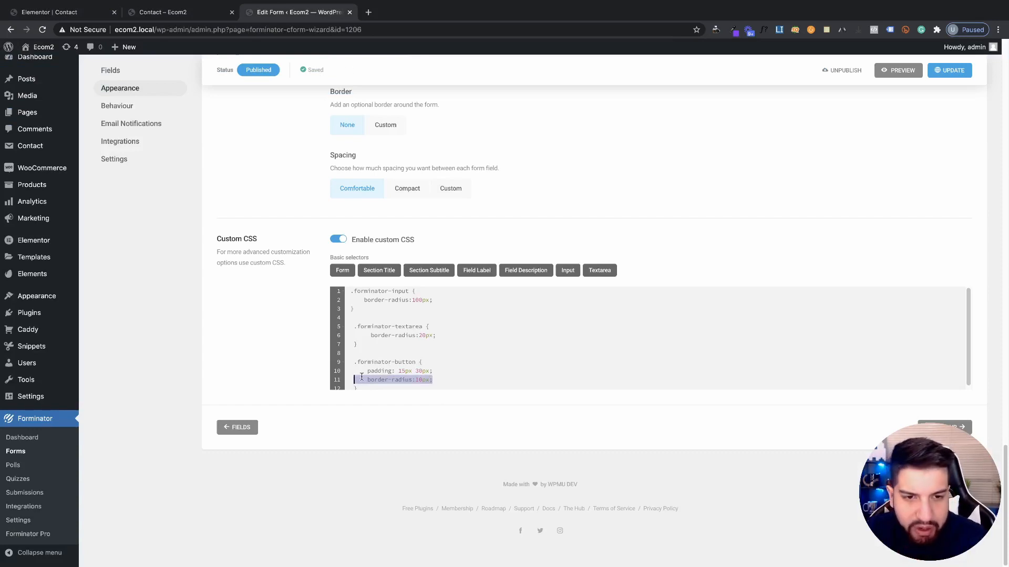
{"action": "key", "text": "BackSpace"}
{"action": "left_click_drag", "start_coordinate": [385, 342], "coordinate": [231, 259]}
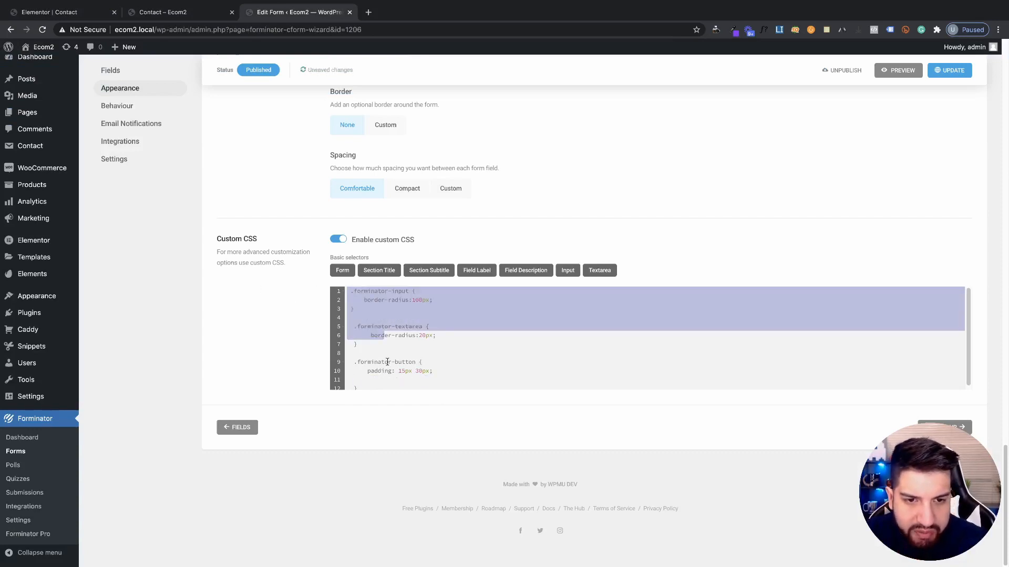
{"action": "left_click_drag", "start_coordinate": [357, 344], "coordinate": [205, 241]}
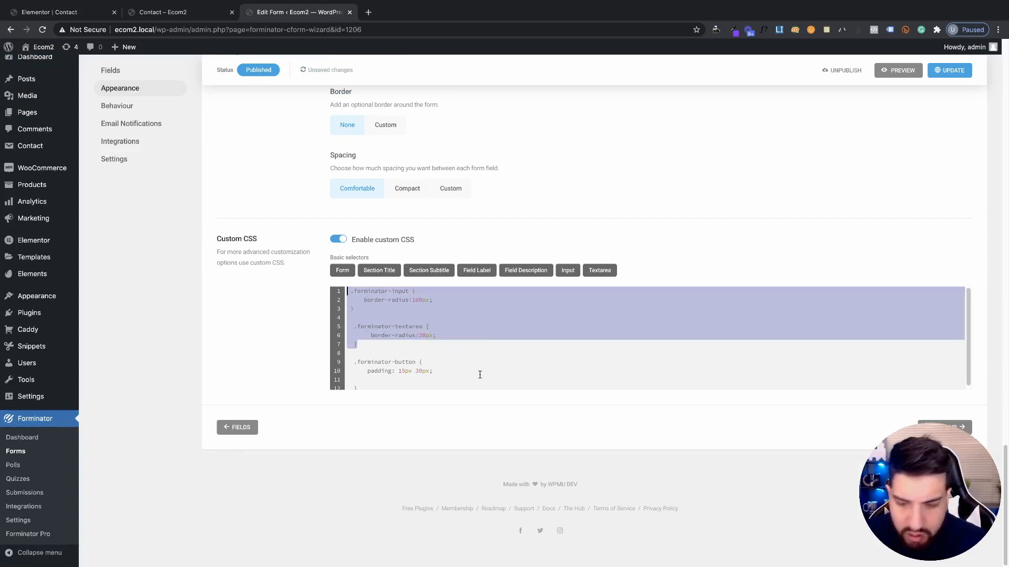
{"action": "key", "text": "BackSpace"}
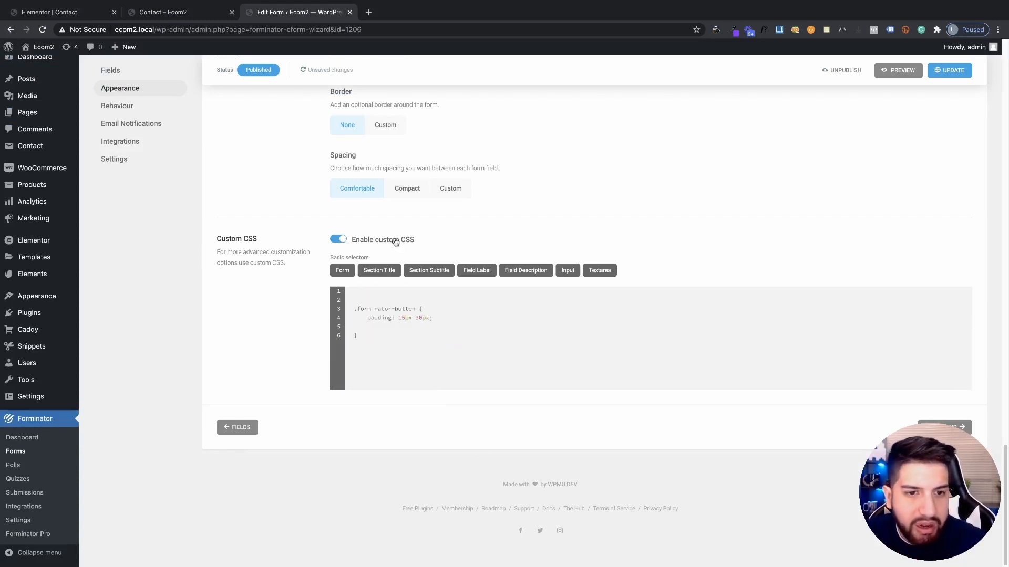
{"action": "key", "text": "ctrl+z"}
{"action": "left_click", "coordinate": [426, 381]}
{"action": "key", "text": "ctrl+z"}
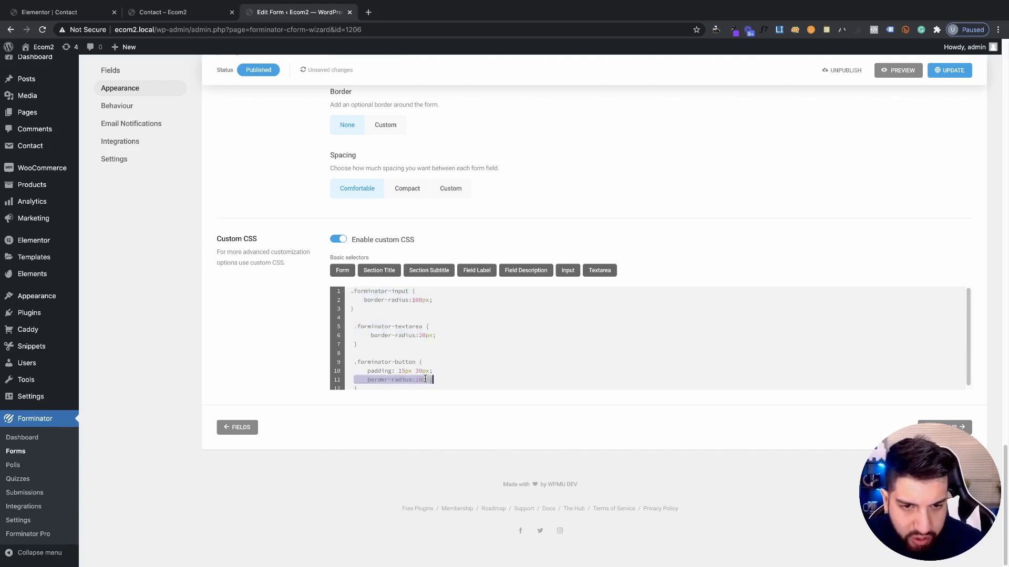
{"action": "left_click", "coordinate": [540, 345]}
Update the form, reload the Contact preview, and test the Message box
{"action": "left_click", "coordinate": [946, 72]}
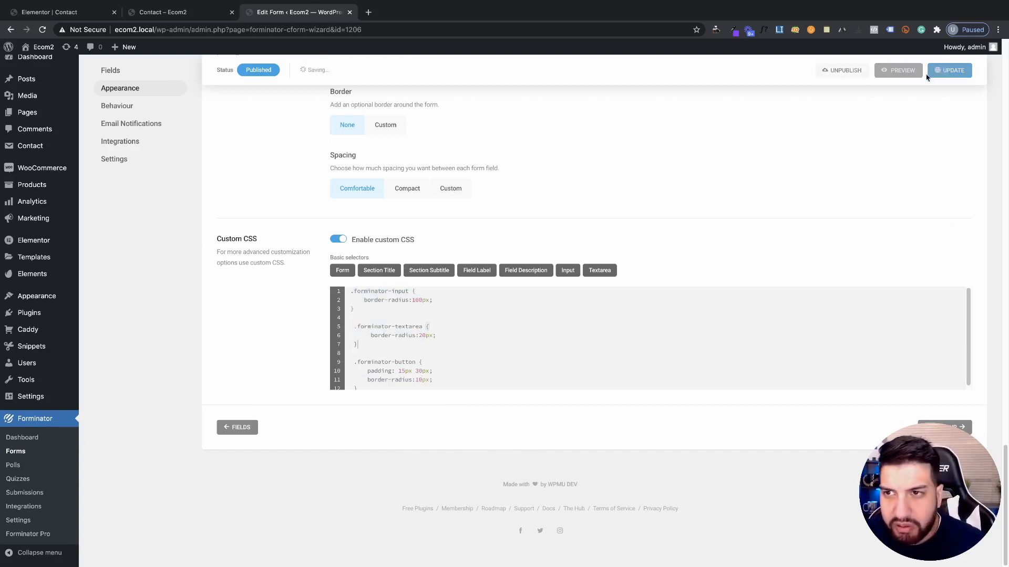
{"action": "left_click", "coordinate": [202, 19]}
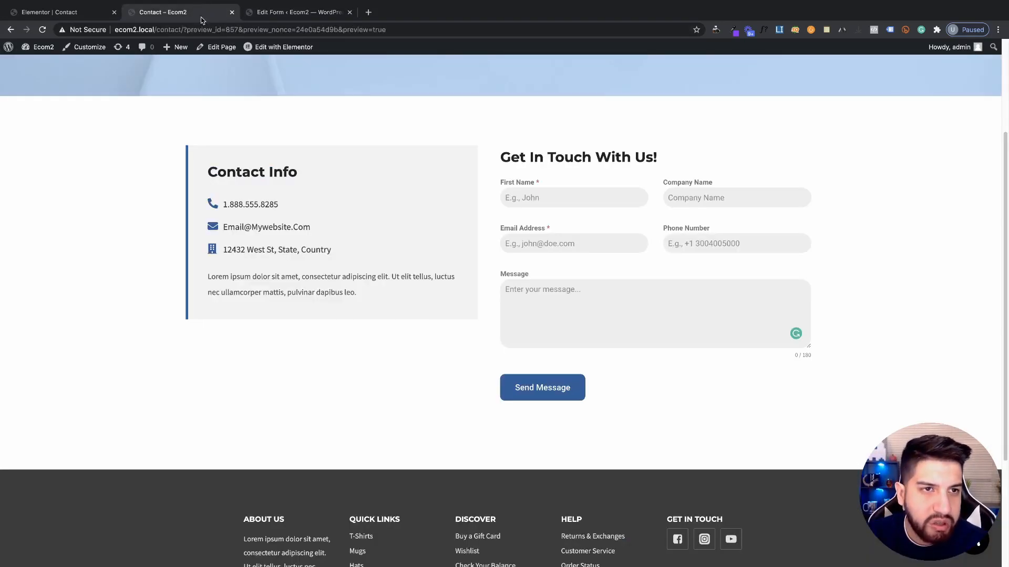
{"action": "left_click", "coordinate": [42, 31]}
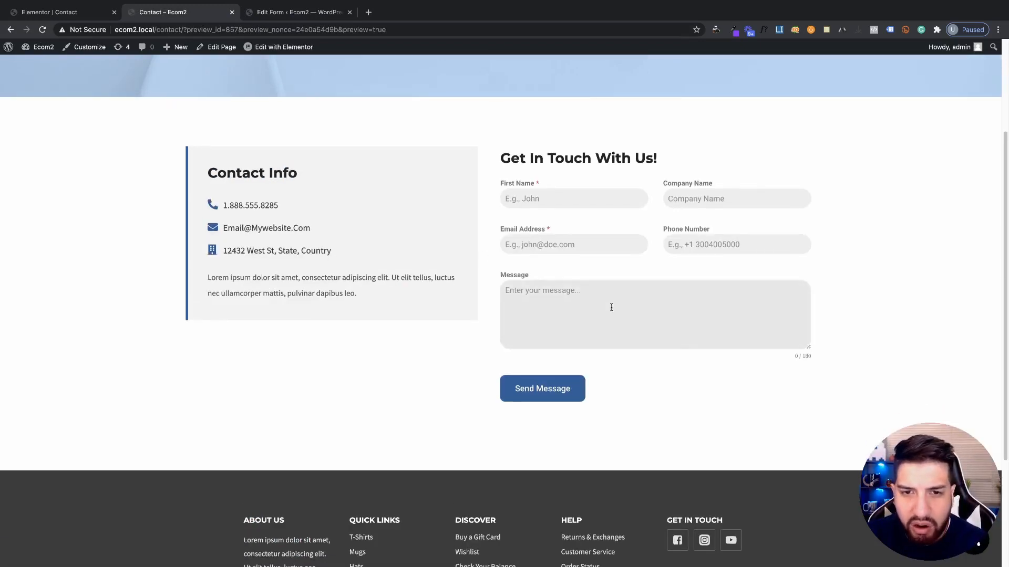
{"action": "left_click", "coordinate": [611, 307]}
{"action": "scroll", "coordinate": [527, 309], "scroll_direction": "up", "scroll_amount": 2}
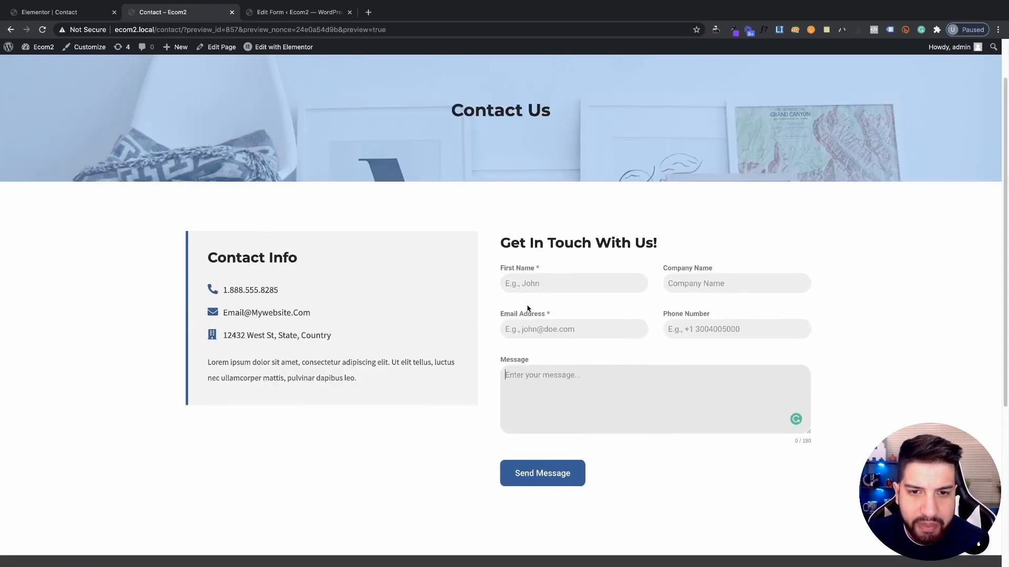
{"action": "left_click_drag", "start_coordinate": [814, 448], "coordinate": [803, 424]}
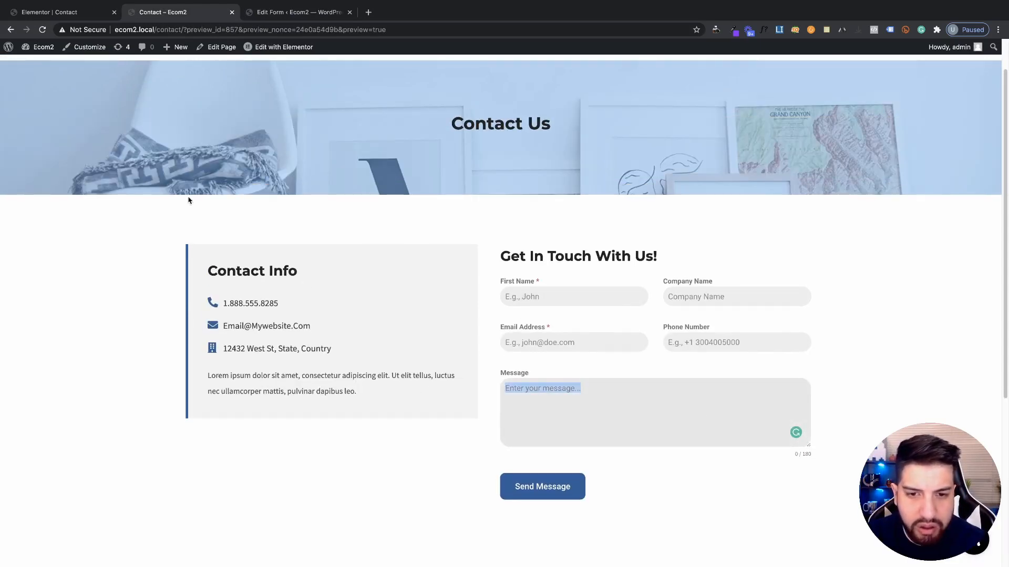
Return through the browser tabs to the form's editing page
{"action": "left_click", "coordinate": [55, 12]}
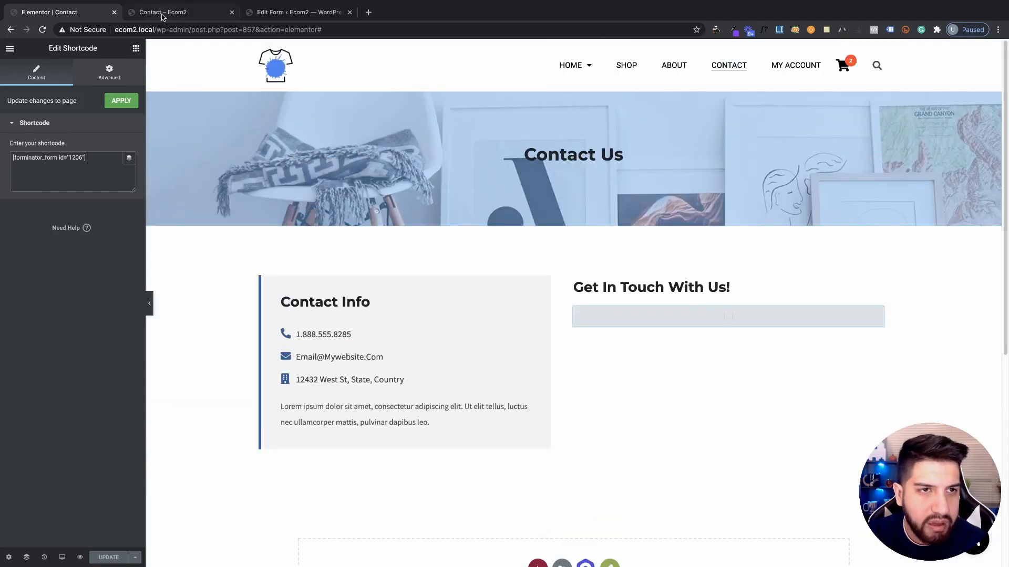
{"action": "left_click", "coordinate": [162, 12]}
{"action": "left_click", "coordinate": [295, 12]}
{"action": "scroll", "coordinate": [294, 210], "scroll_direction": "up", "scroll_amount": 5}
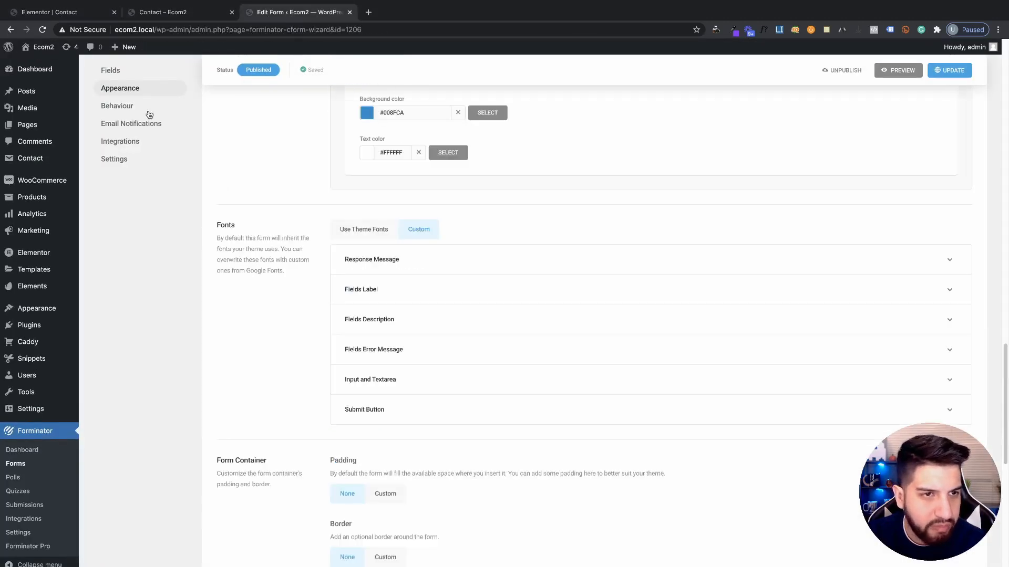
Change the Message field's Default height from 140 to 60 and apply it
{"action": "scroll", "coordinate": [635, 367], "scroll_direction": "up", "scroll_amount": 15}
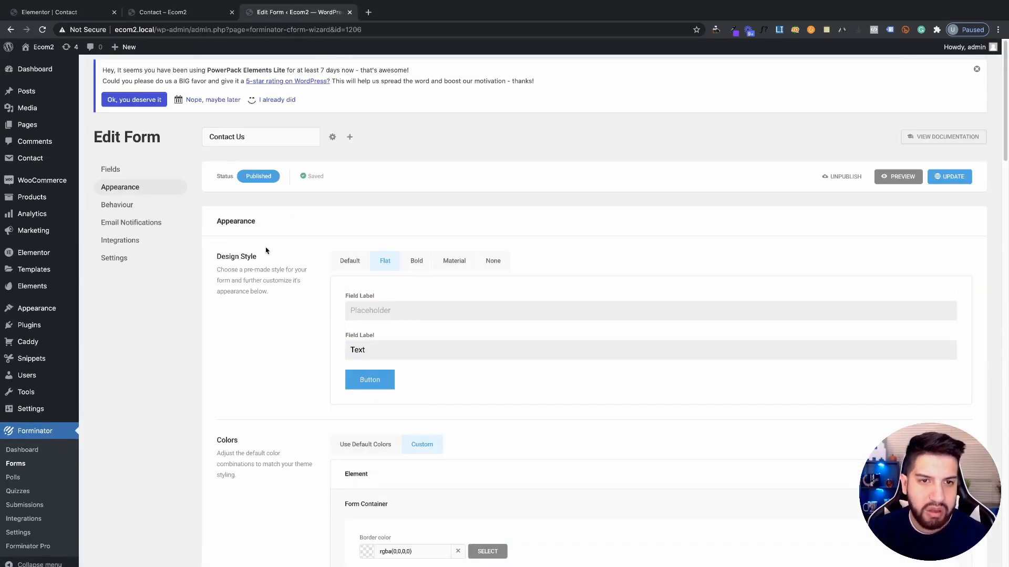
{"action": "left_click", "coordinate": [129, 173]}
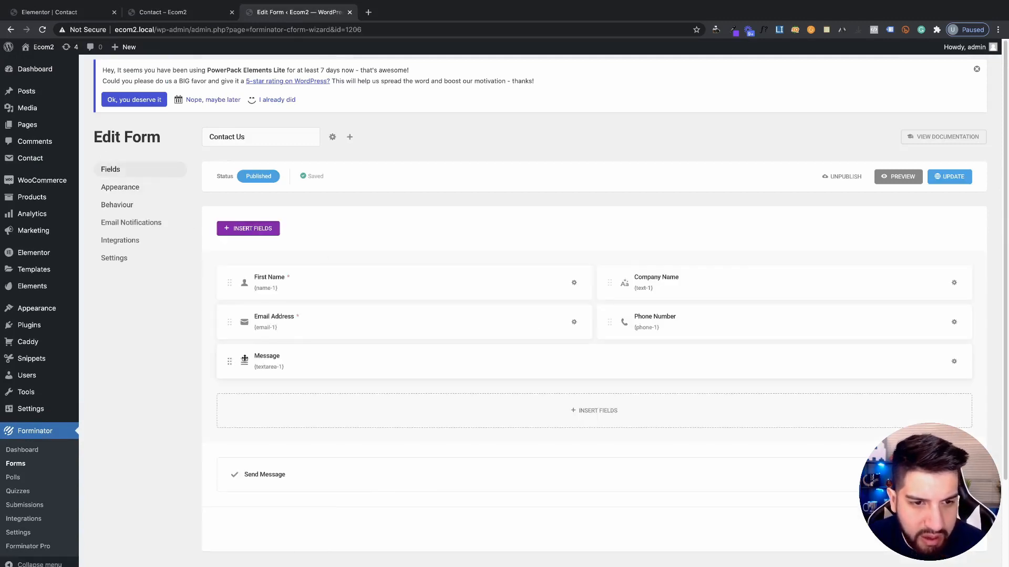
{"action": "left_click", "coordinate": [244, 359]}
{"action": "left_click", "coordinate": [454, 211]}
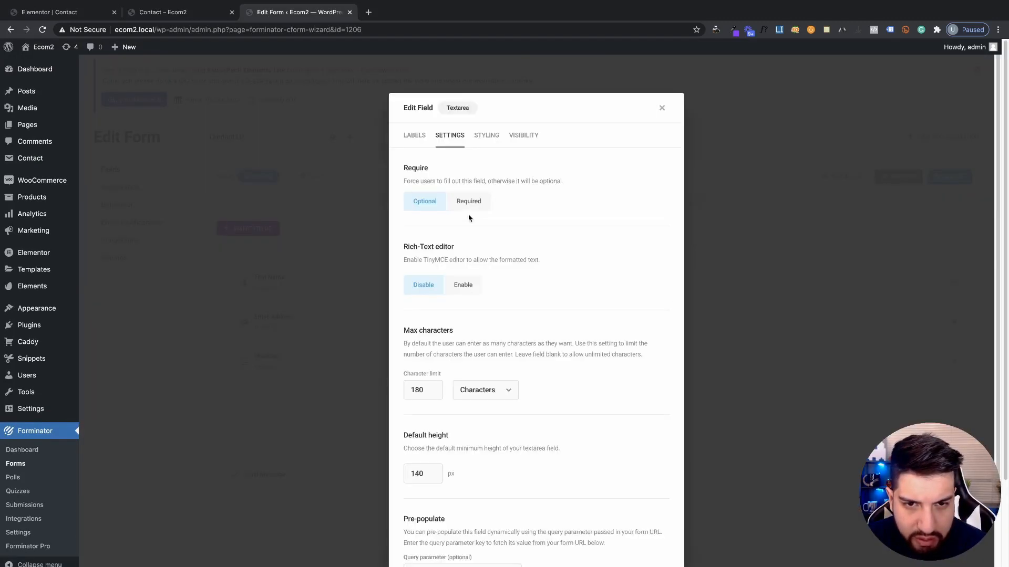
{"action": "scroll", "coordinate": [498, 261], "scroll_direction": "down", "scroll_amount": 2}
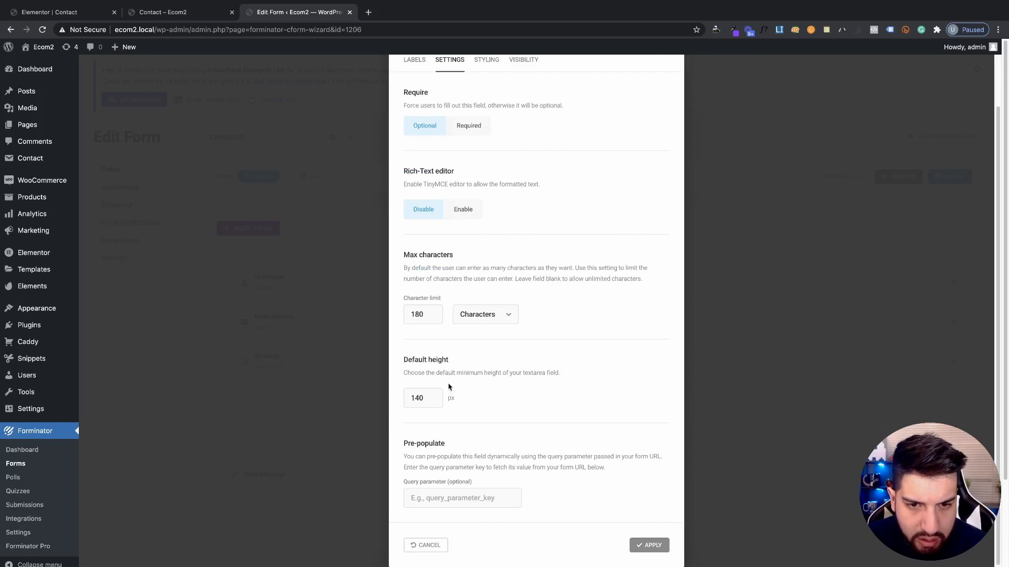
{"action": "left_click_drag", "start_coordinate": [425, 395], "coordinate": [364, 396]}
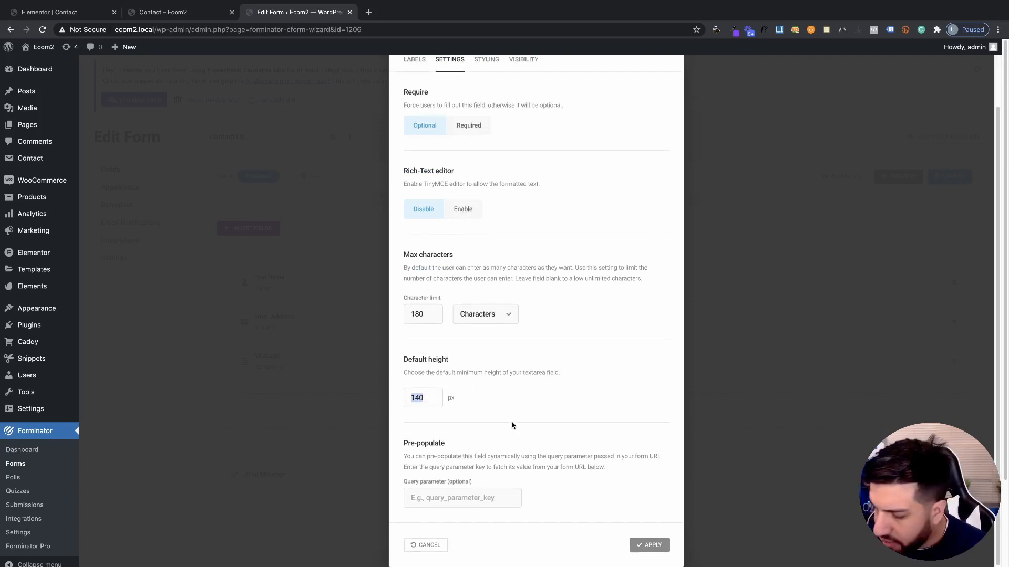
{"action": "type", "text": "60"}
{"action": "left_click", "coordinate": [644, 542]}
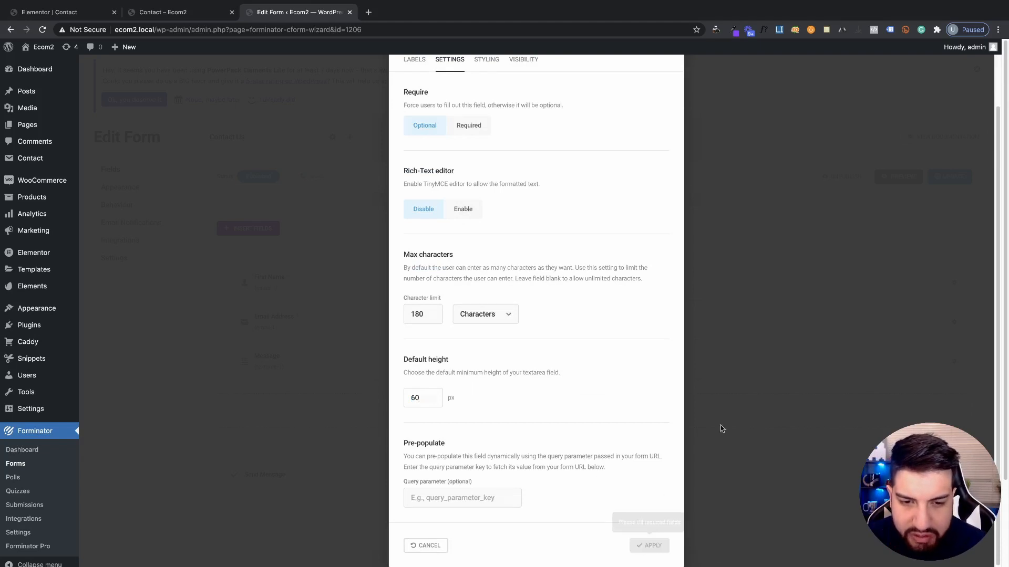
Update the form and reload the Contact preview to see the shorter box
{"action": "left_click", "coordinate": [951, 177]}
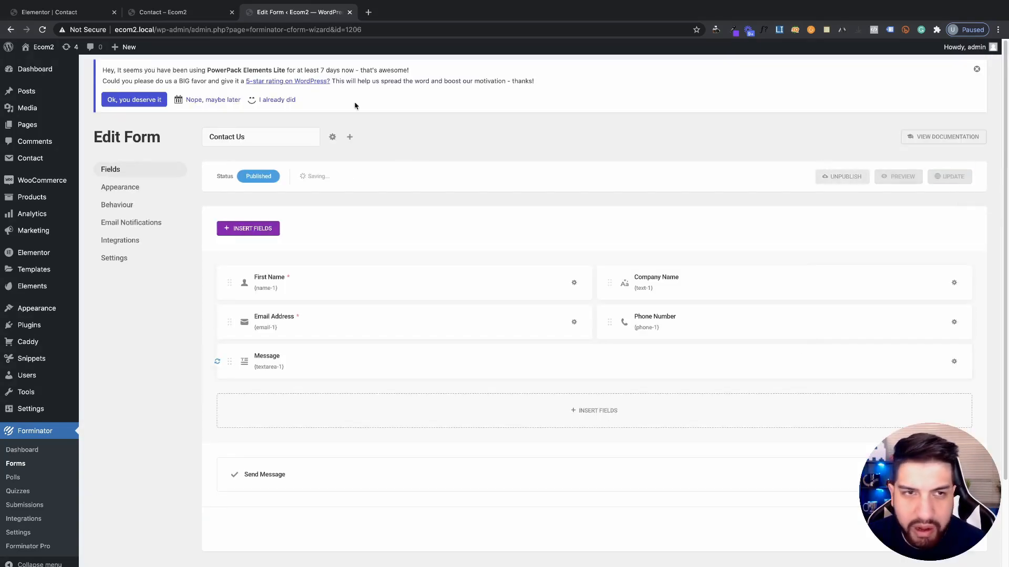
{"action": "left_click", "coordinate": [184, 12]}
{"action": "left_click", "coordinate": [42, 29]}
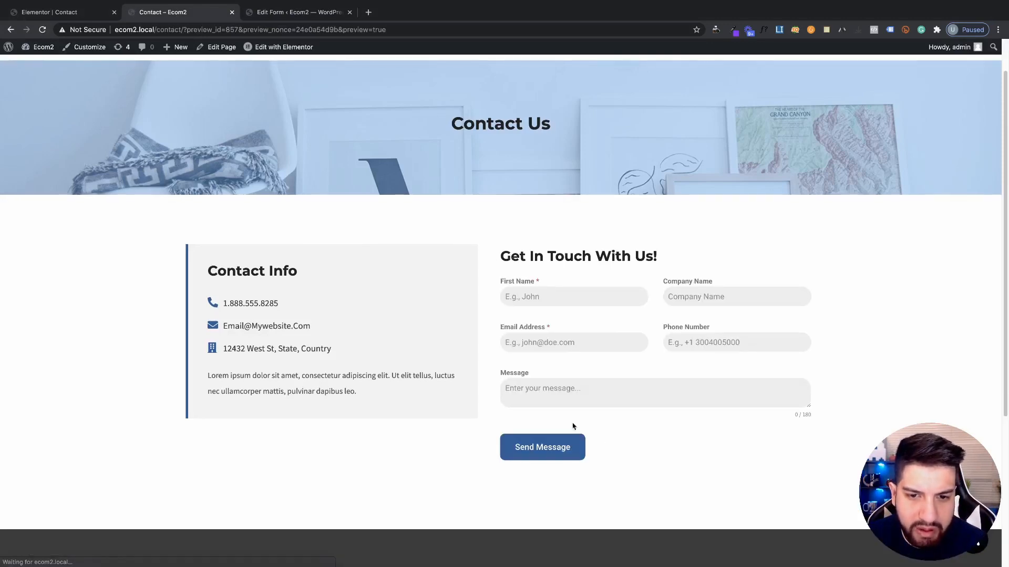
After checking the preview, change the Message field's Default height from 60 to 80 and apply
{"action": "left_click", "coordinate": [599, 383]}
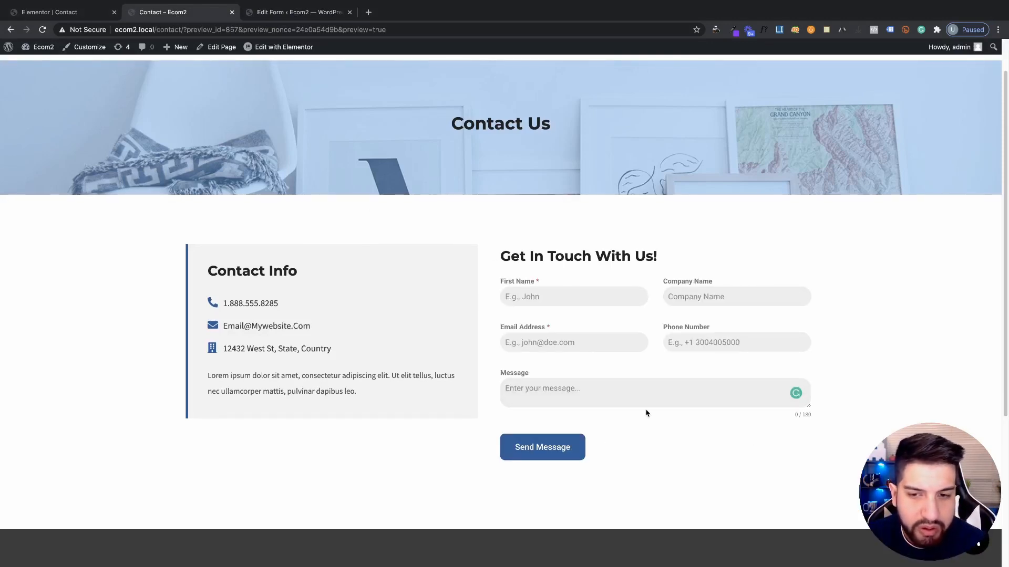
{"action": "left_click", "coordinate": [303, 15]}
{"action": "left_click", "coordinate": [286, 363]}
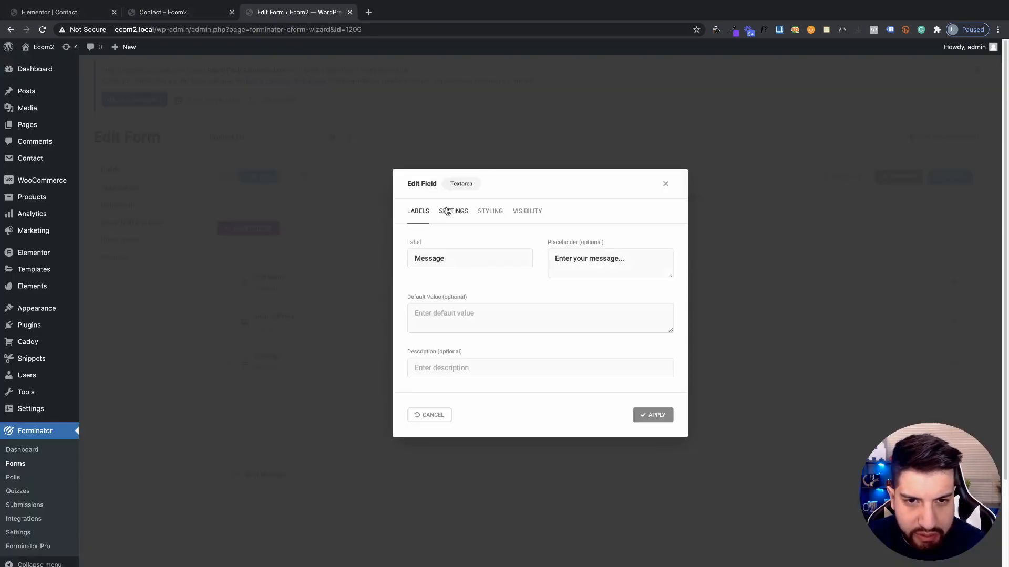
{"action": "left_click", "coordinate": [454, 210]}
{"action": "scroll", "coordinate": [522, 315], "scroll_direction": "down", "scroll_amount": 2}
{"action": "scroll", "coordinate": [470, 379], "scroll_direction": "down", "scroll_amount": 1}
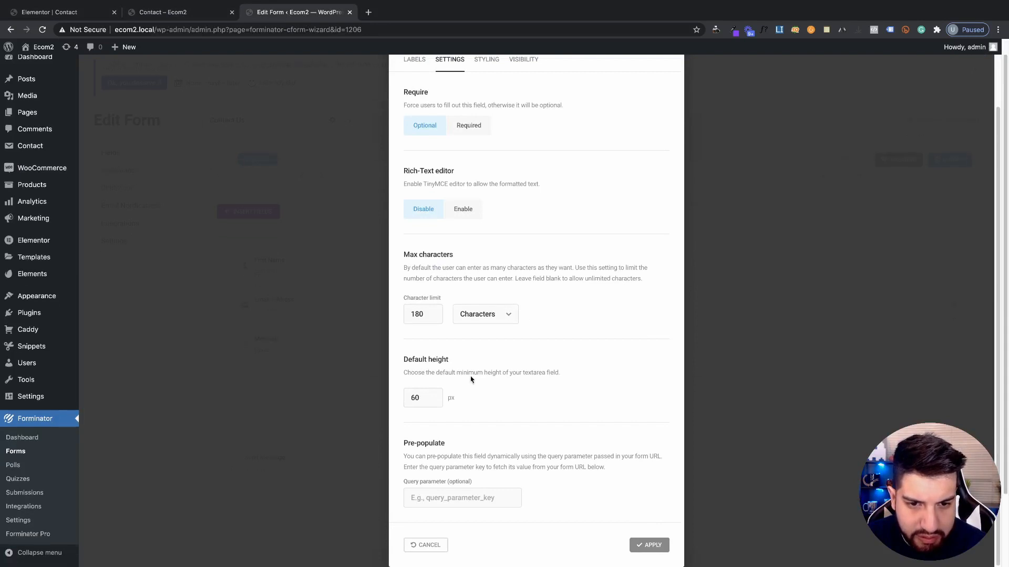
{"action": "left_click_drag", "start_coordinate": [422, 401], "coordinate": [362, 396]}
{"action": "type", "text": "80"}
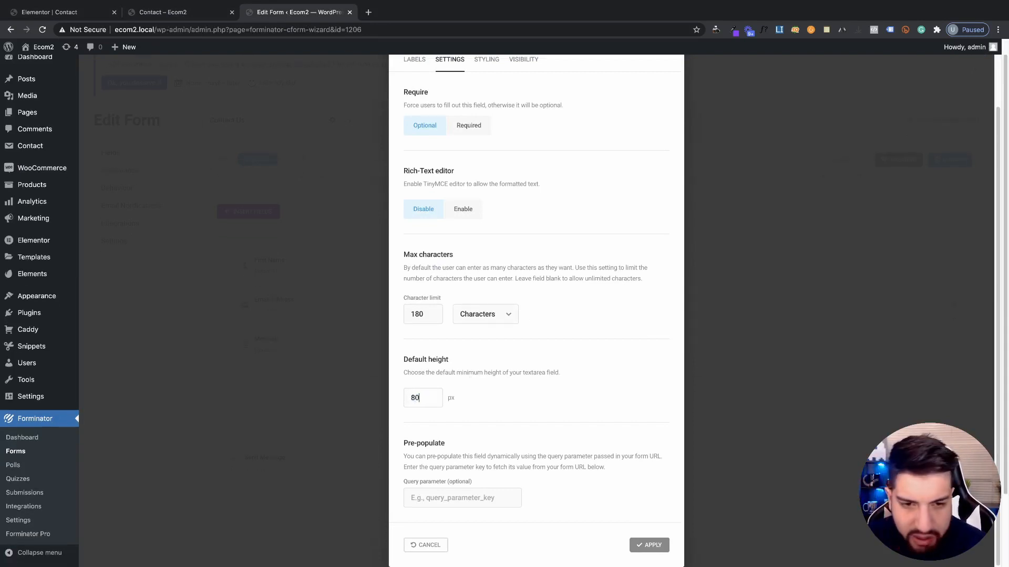
{"action": "scroll", "coordinate": [516, 370], "scroll_direction": "up", "scroll_amount": 1}
{"action": "scroll", "coordinate": [521, 372], "scroll_direction": "down", "scroll_amount": 1}
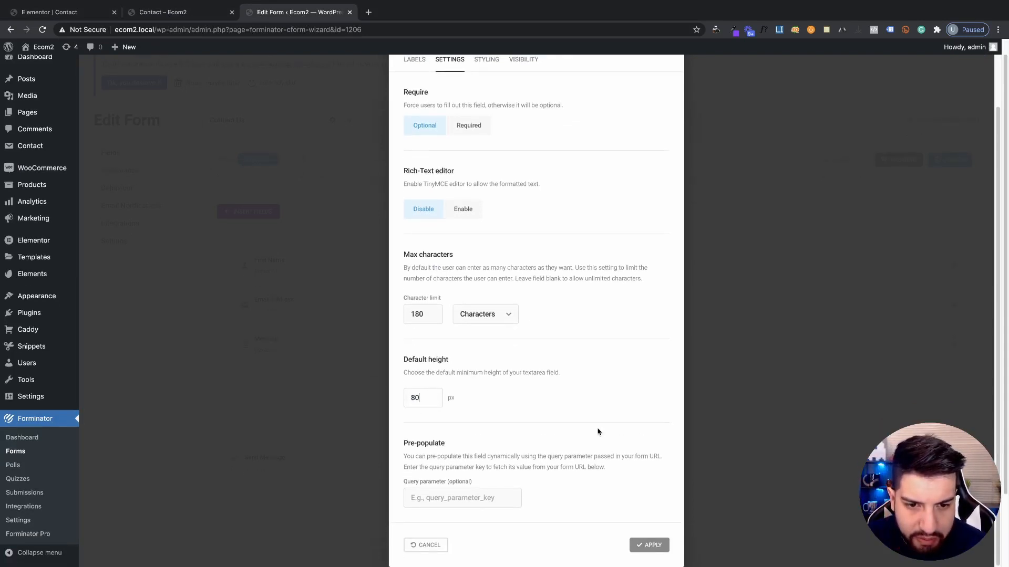
{"action": "left_click", "coordinate": [649, 545]}
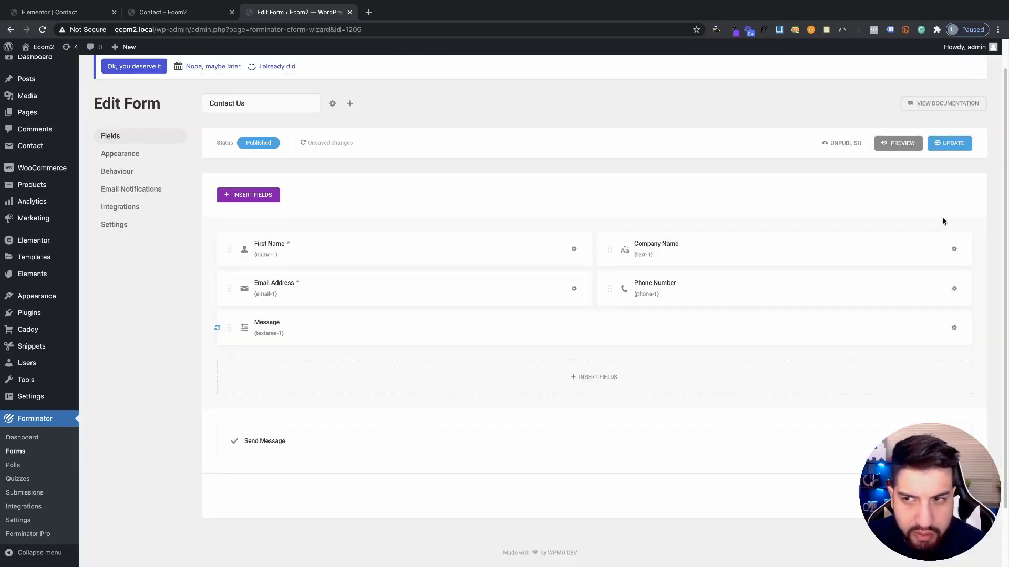
Update the form, review the taller Message box in the reloaded preview, and return to Elementor
{"action": "left_click", "coordinate": [949, 142]}
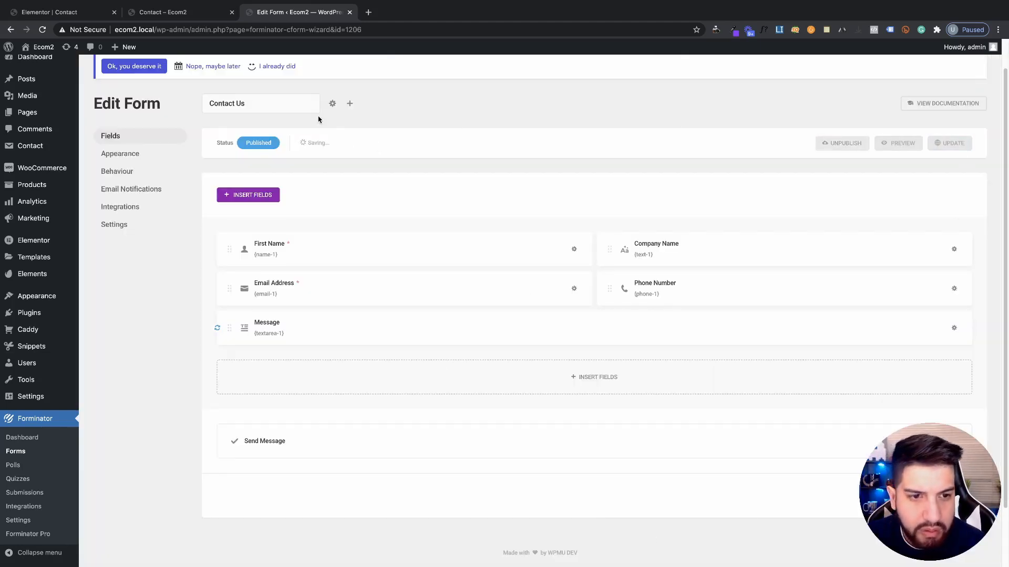
{"action": "left_click", "coordinate": [193, 15]}
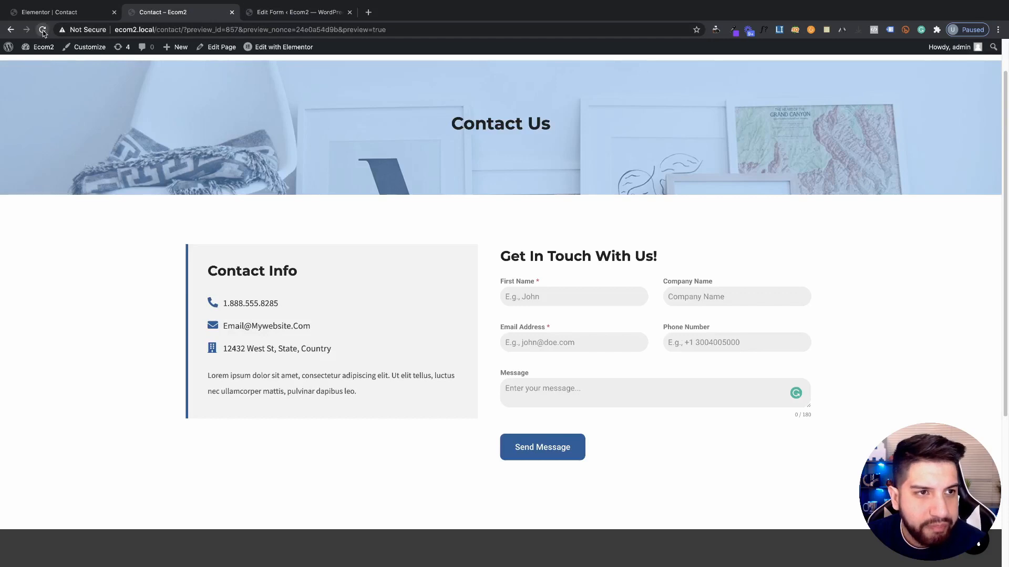
{"action": "left_click", "coordinate": [43, 30]}
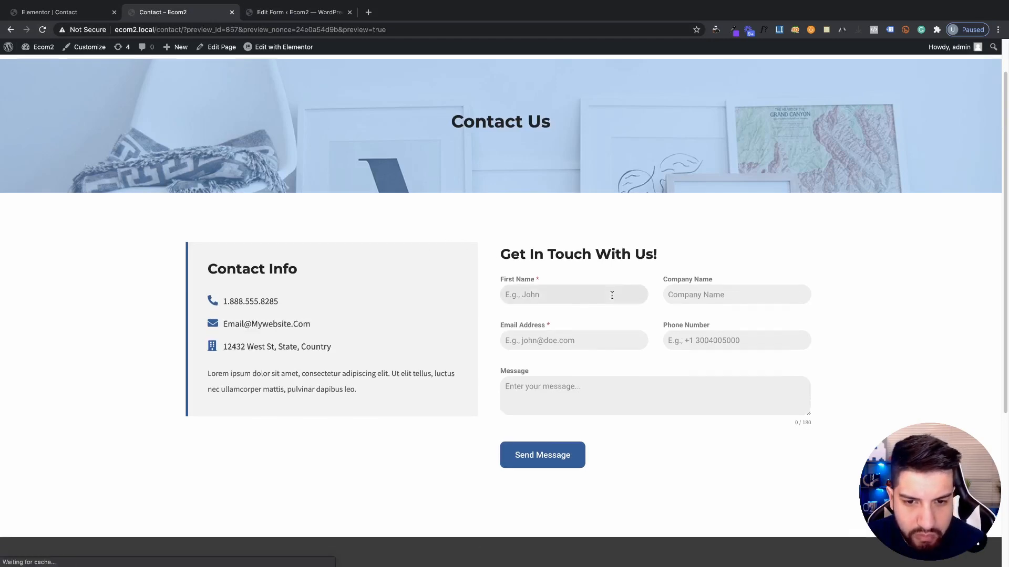
{"action": "scroll", "coordinate": [671, 327], "scroll_direction": "down", "scroll_amount": 2}
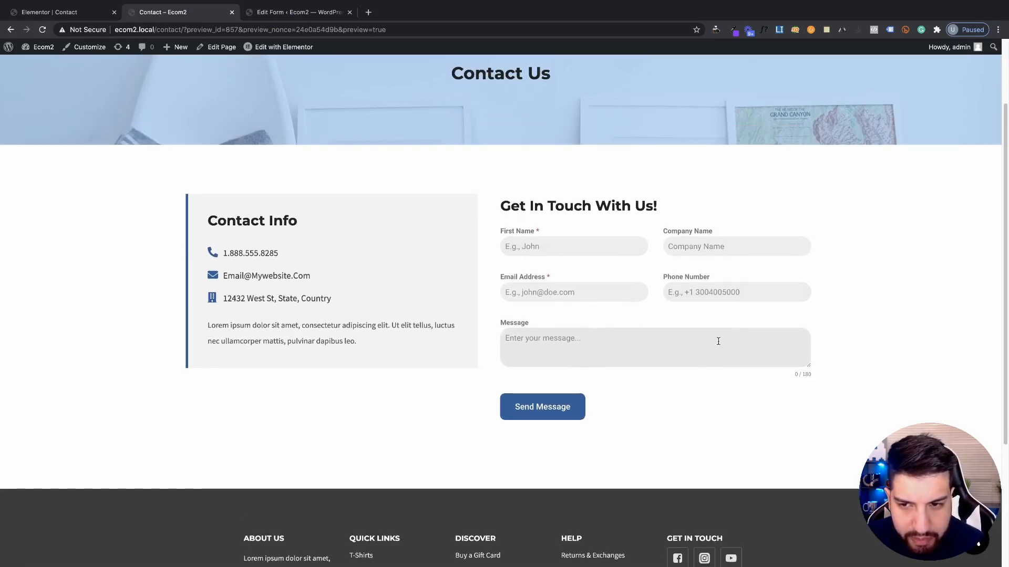
{"action": "scroll", "coordinate": [718, 342], "scroll_direction": "up", "scroll_amount": 3}
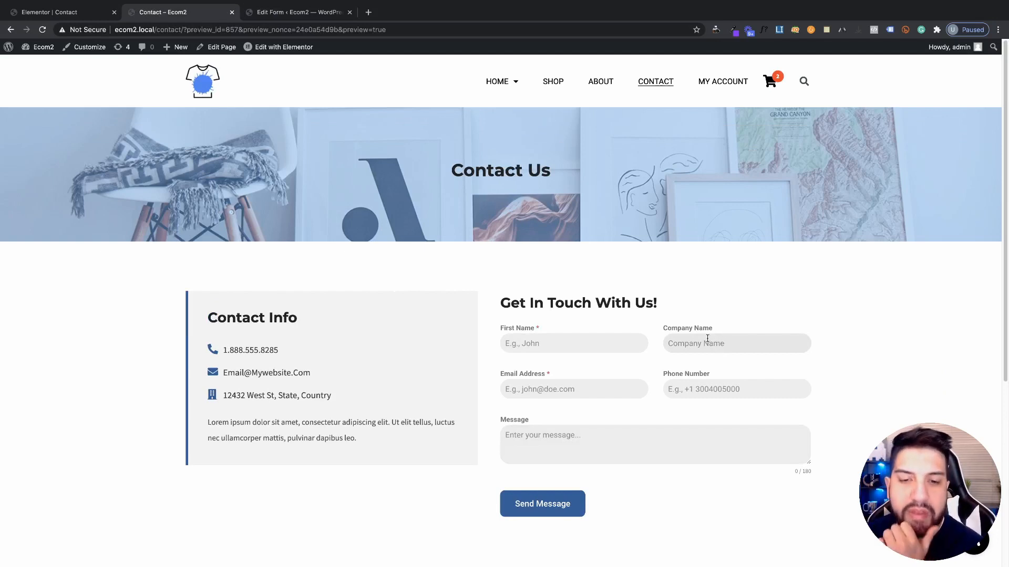
{"action": "scroll", "coordinate": [707, 339], "scroll_direction": "down", "scroll_amount": 2}
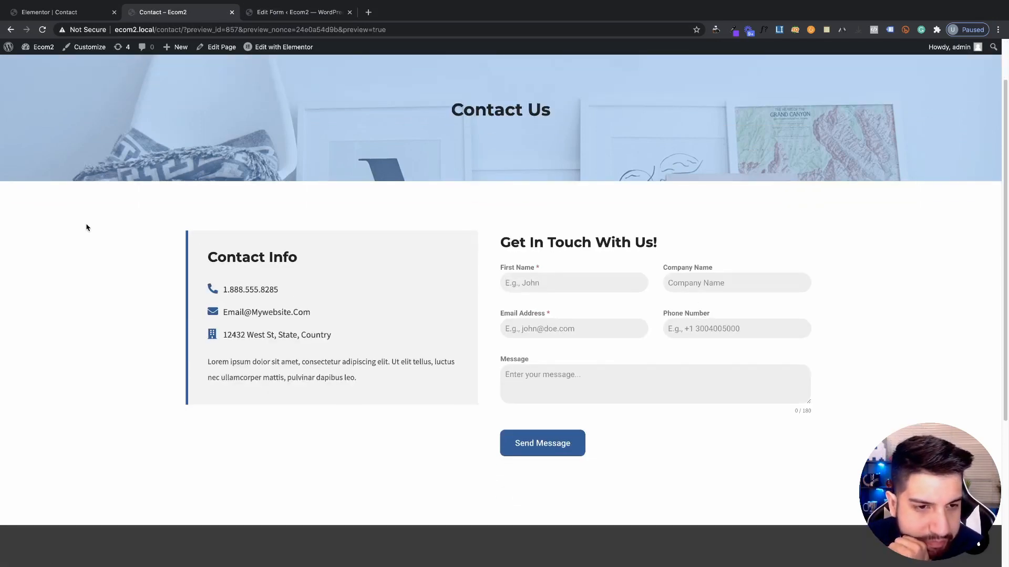
{"action": "left_click", "coordinate": [49, 12]}
{"action": "scroll", "coordinate": [436, 315], "scroll_direction": "down", "scroll_amount": 1}
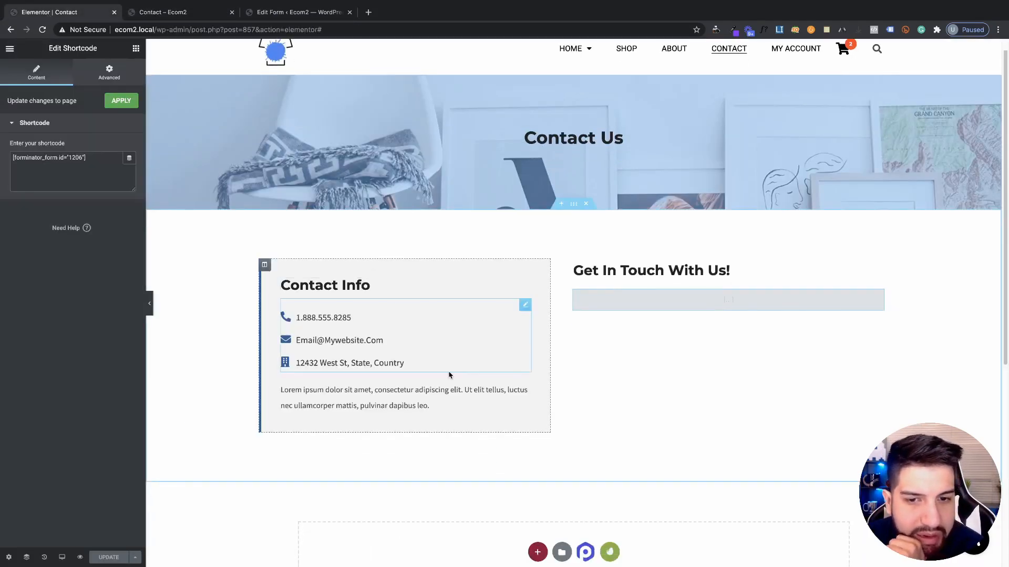
Search the widgets for 'soci' and drop Social Icons below the Contact Info paragraph
{"action": "key", "text": "ctrl+Tab"}
{"action": "key", "text": "ctrl+shift+Tab"}
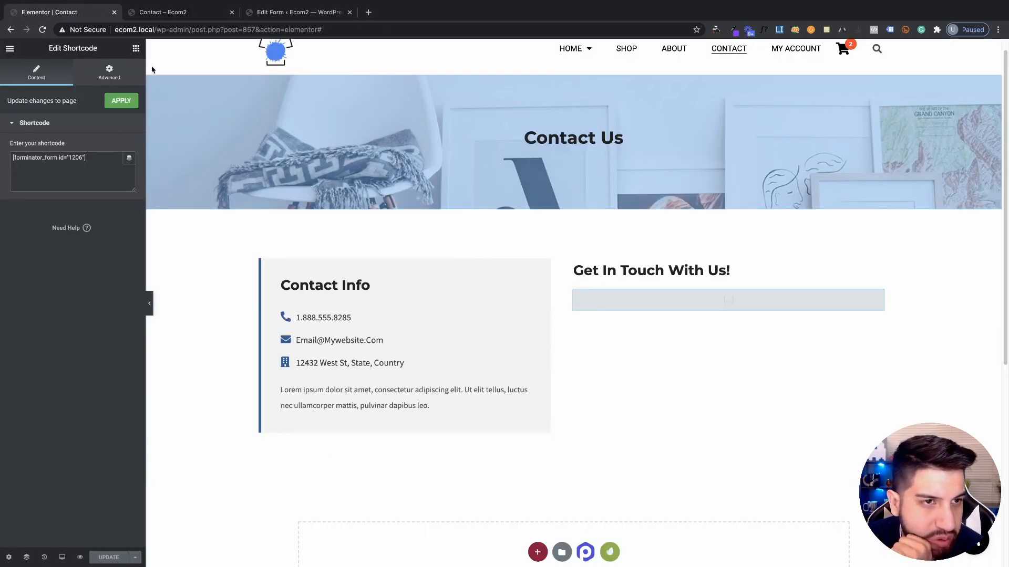
{"action": "left_click", "coordinate": [136, 49]}
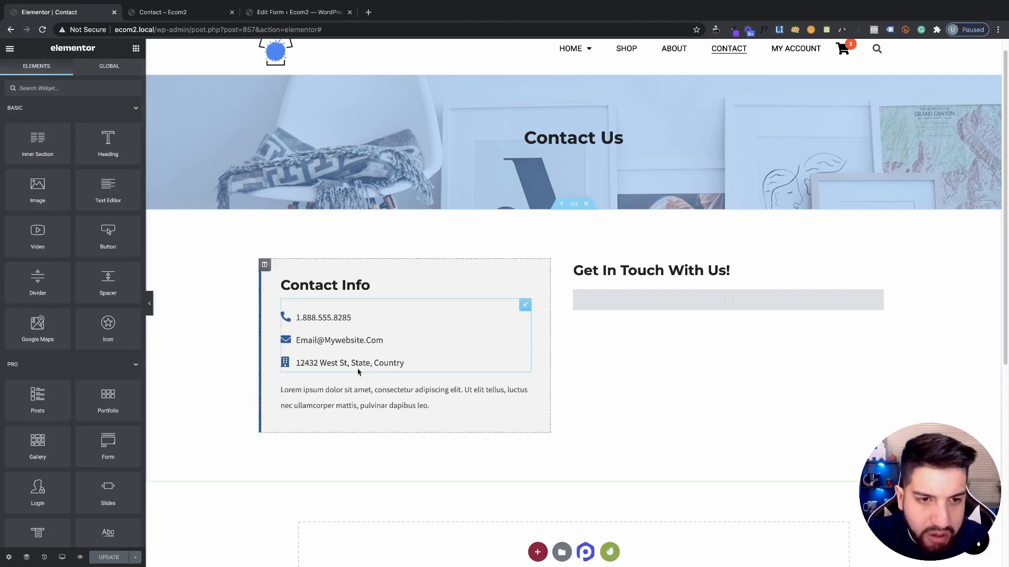
{"action": "type", "text": "sp"}
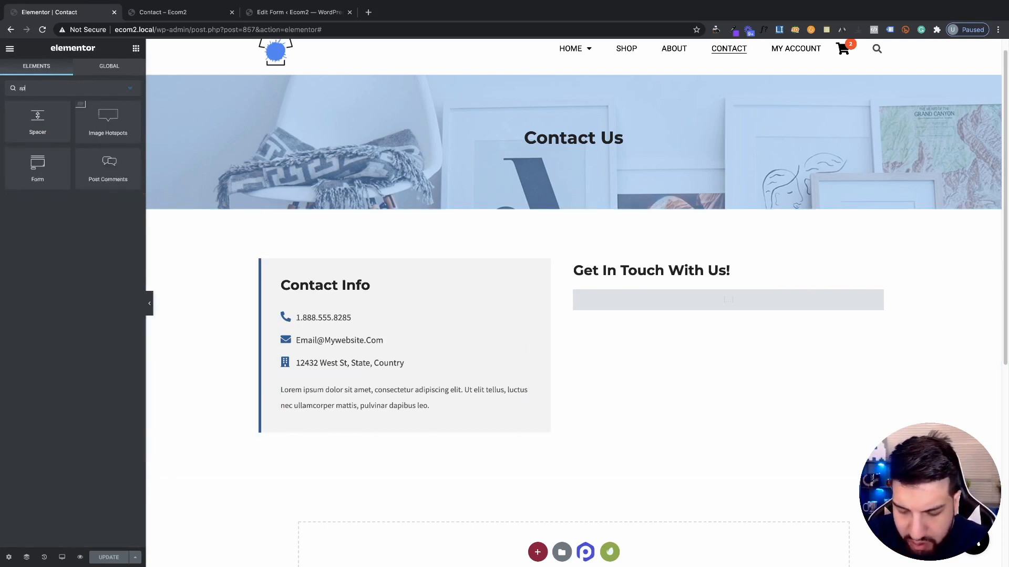
{"action": "key", "text": "BackSpace"}
{"action": "type", "text": "oc"}
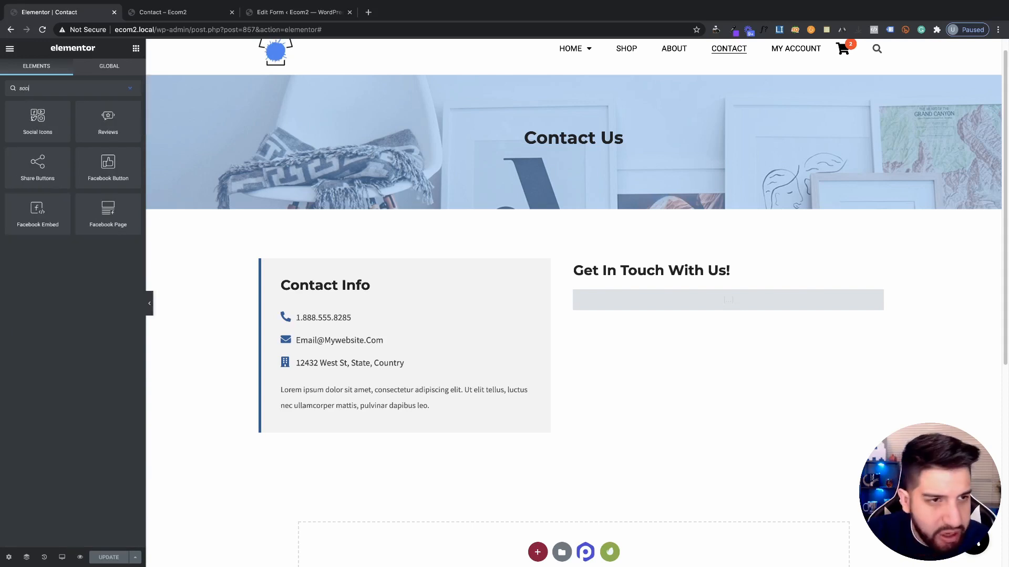
{"action": "type", "text": "i"}
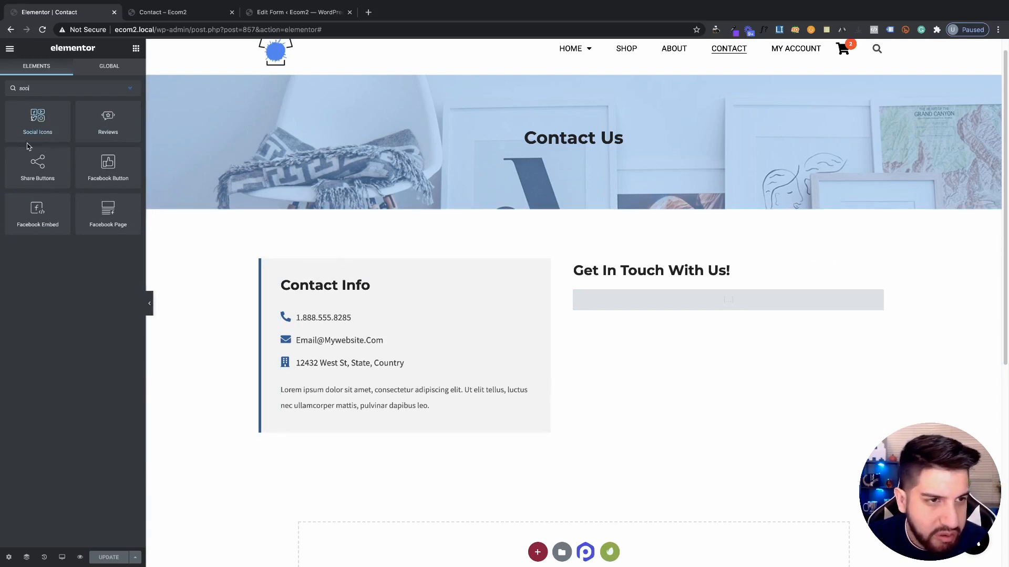
{"action": "left_click_drag", "start_coordinate": [32, 134], "coordinate": [317, 405]}
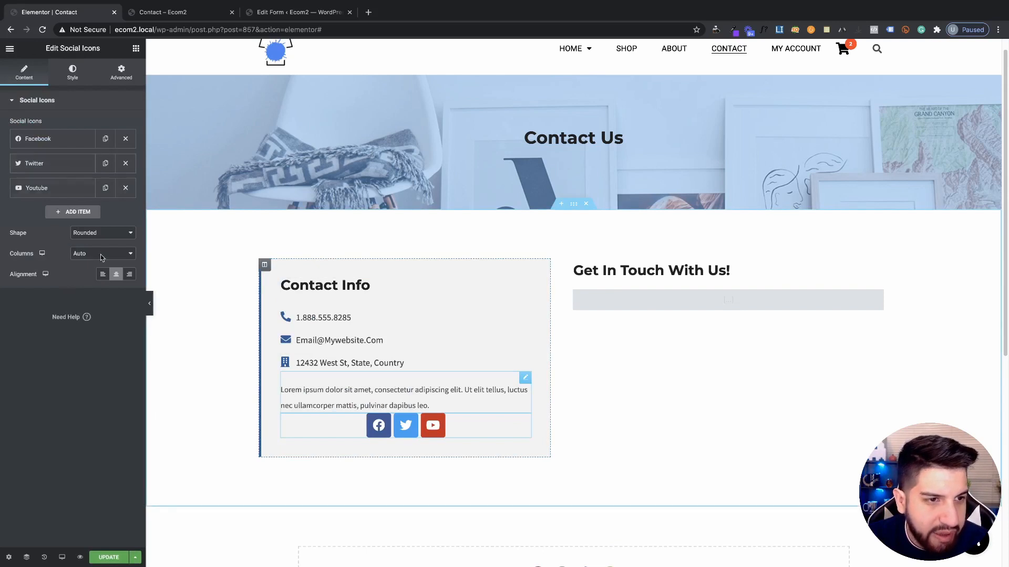
Give the social icons custom colours: accent-blue glyphs on fully transparent backgrounds
{"action": "left_click", "coordinate": [72, 72]}
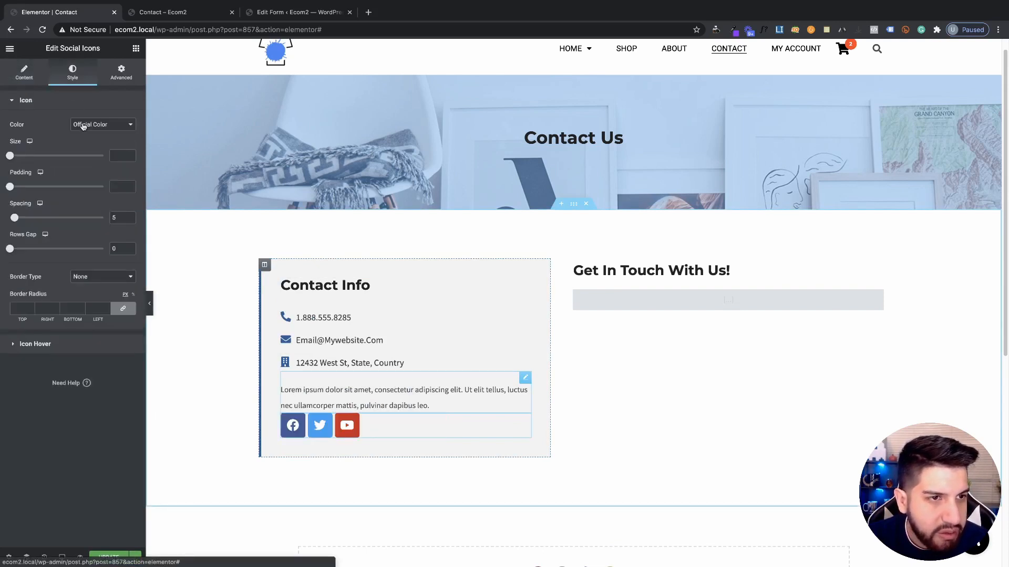
{"action": "left_click", "coordinate": [89, 125]}
{"action": "left_click", "coordinate": [85, 133]}
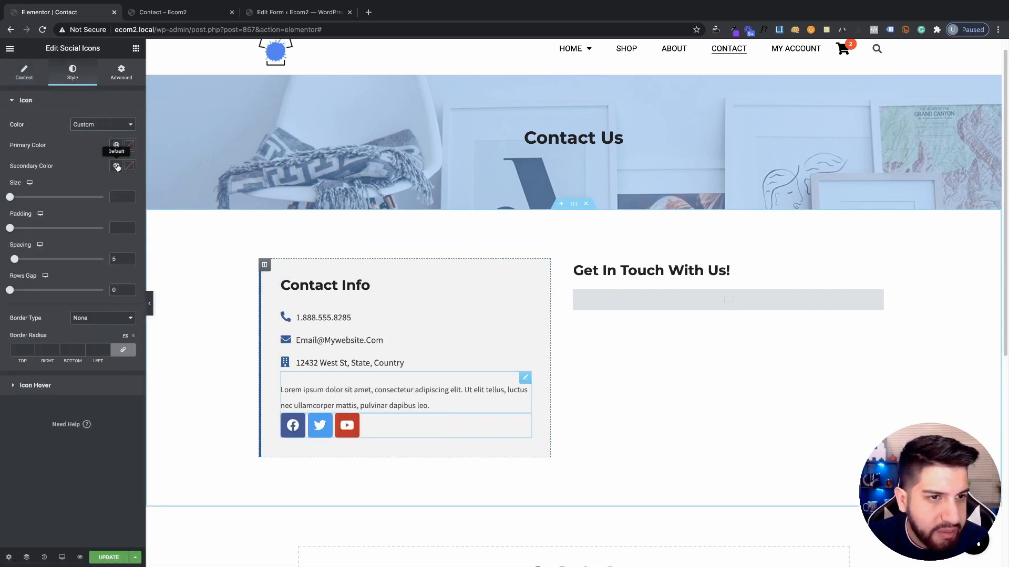
{"action": "left_click", "coordinate": [117, 145]}
{"action": "scroll", "coordinate": [55, 263], "scroll_direction": "down", "scroll_amount": 3}
{"action": "scroll", "coordinate": [55, 265], "scroll_direction": "up", "scroll_amount": 3}
{"action": "left_click", "coordinate": [40, 300]}
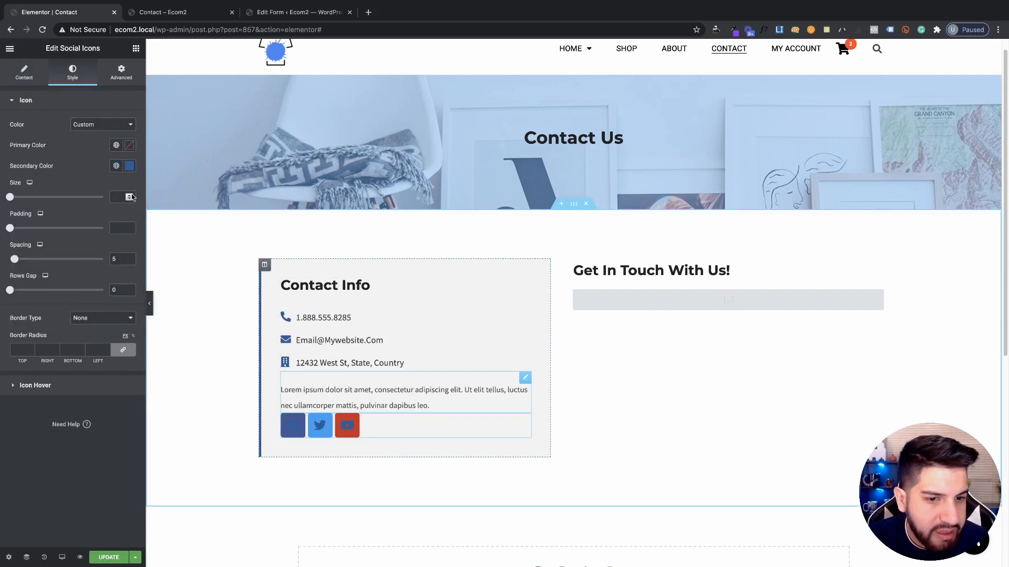
{"action": "left_click", "coordinate": [117, 145]}
{"action": "left_click", "coordinate": [130, 149]}
{"action": "left_click", "coordinate": [130, 146]}
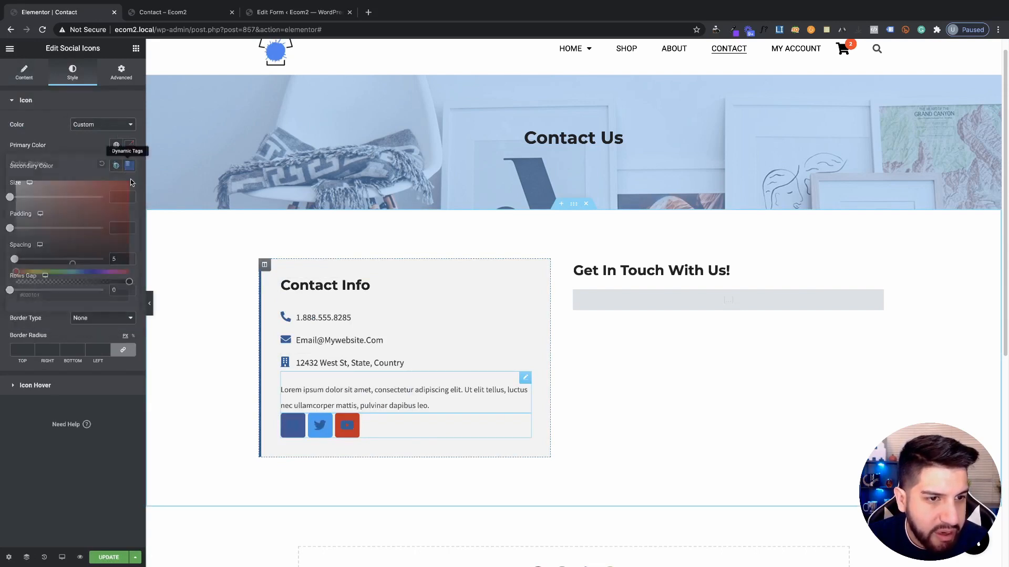
{"action": "left_click_drag", "start_coordinate": [128, 283], "coordinate": [15, 200]}
{"action": "left_click", "coordinate": [81, 151]}
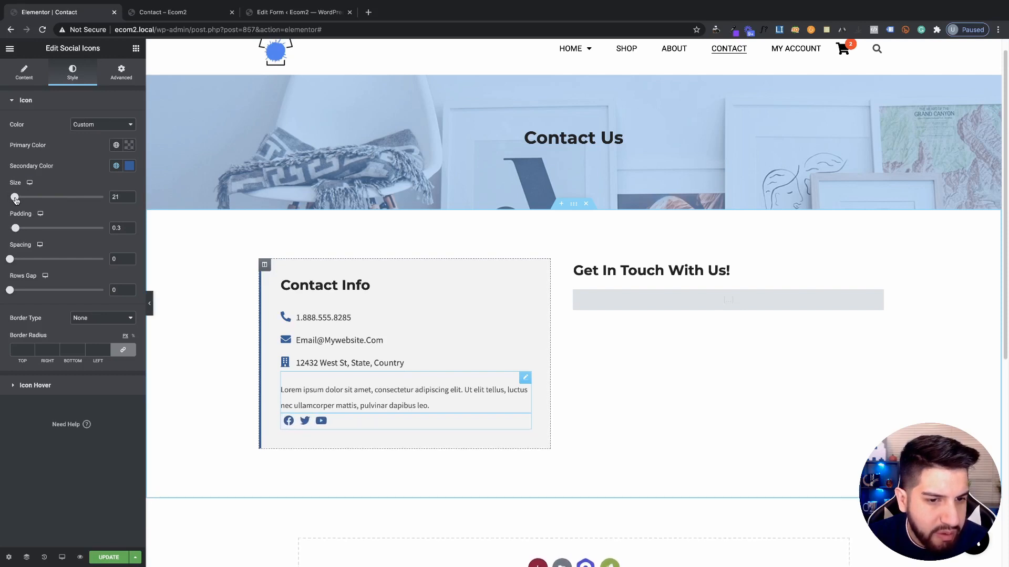
Set the Social Icons widget's top margin to 20
{"action": "left_click", "coordinate": [126, 78]}
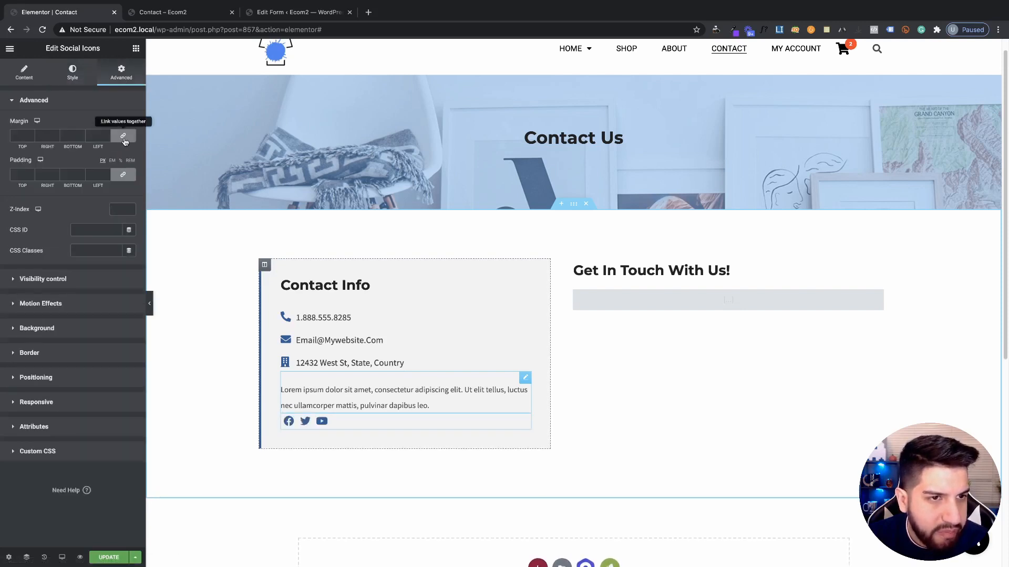
{"action": "left_click", "coordinate": [29, 134]}
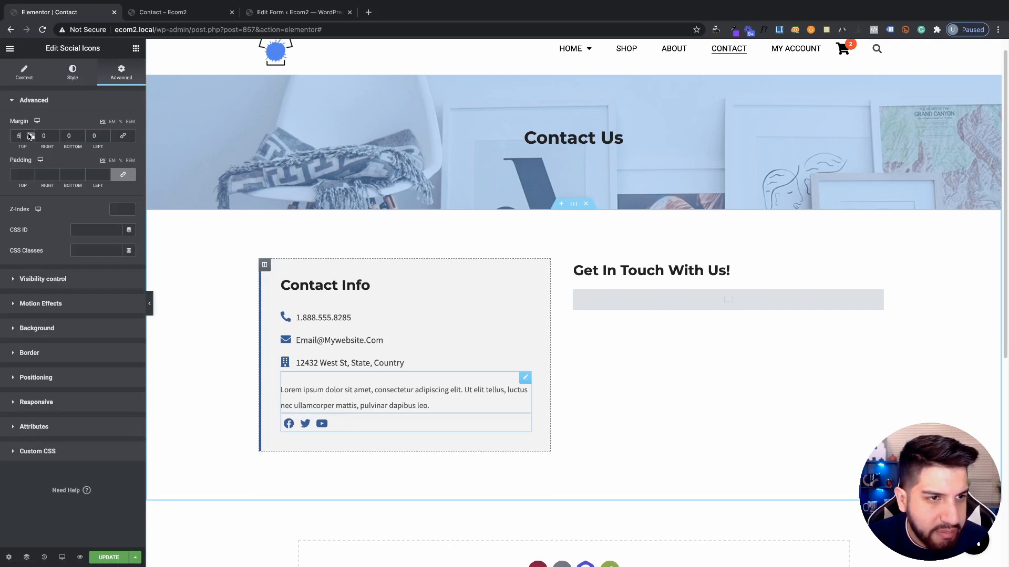
{"action": "left_click", "coordinate": [29, 134]}
{"action": "left_click", "coordinate": [30, 134]}
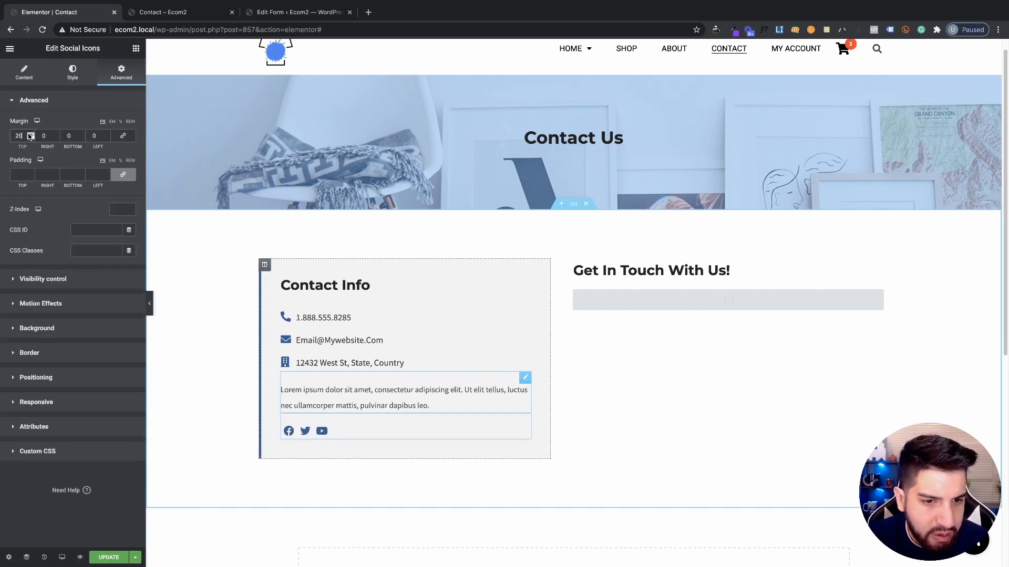
{"action": "left_click", "coordinate": [151, 308]}
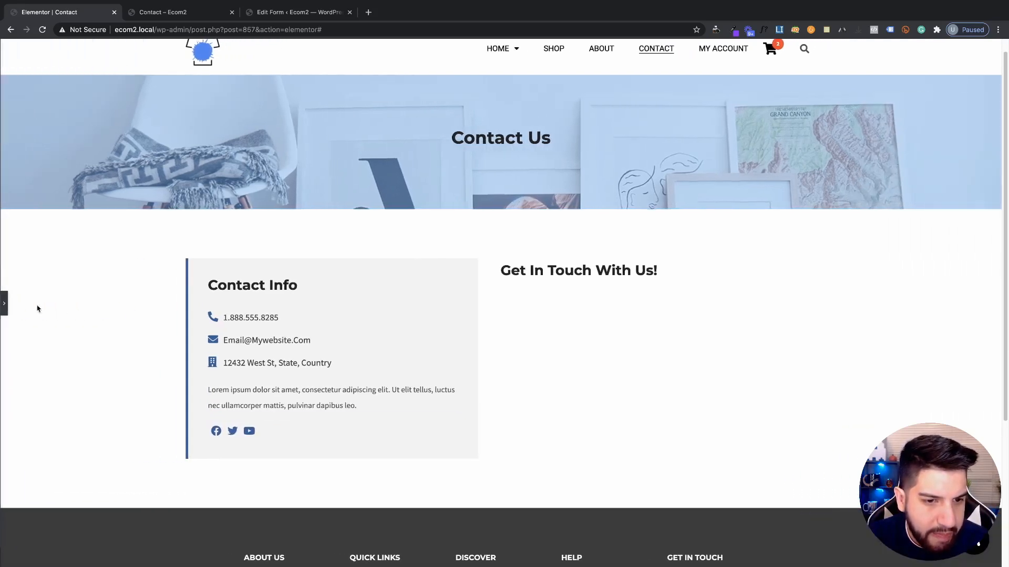
{"action": "left_click", "coordinate": [7, 303]}
Save the page and review the spaced social icons in the preview
{"action": "left_click", "coordinate": [107, 558]}
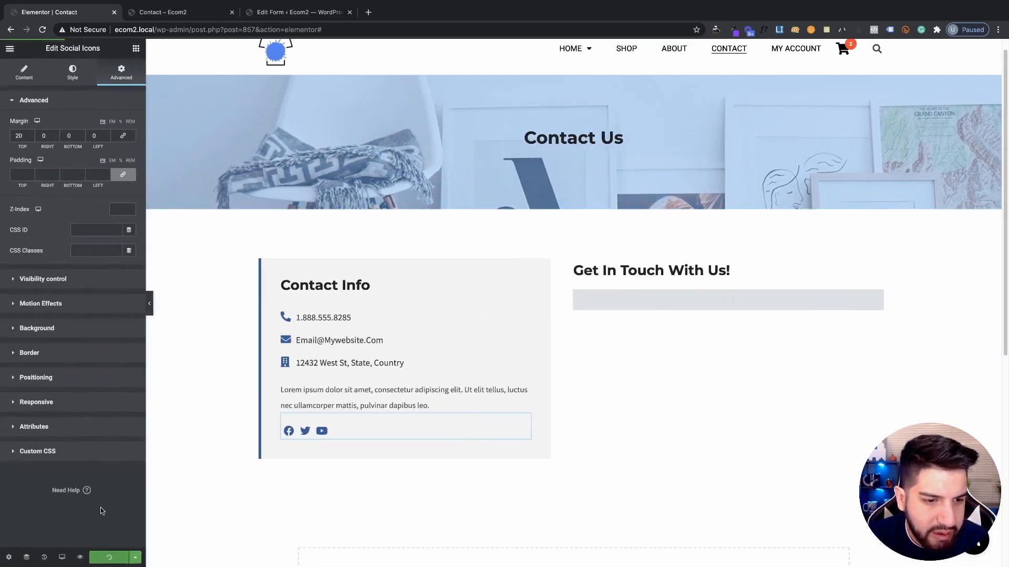
{"action": "left_click", "coordinate": [168, 14]}
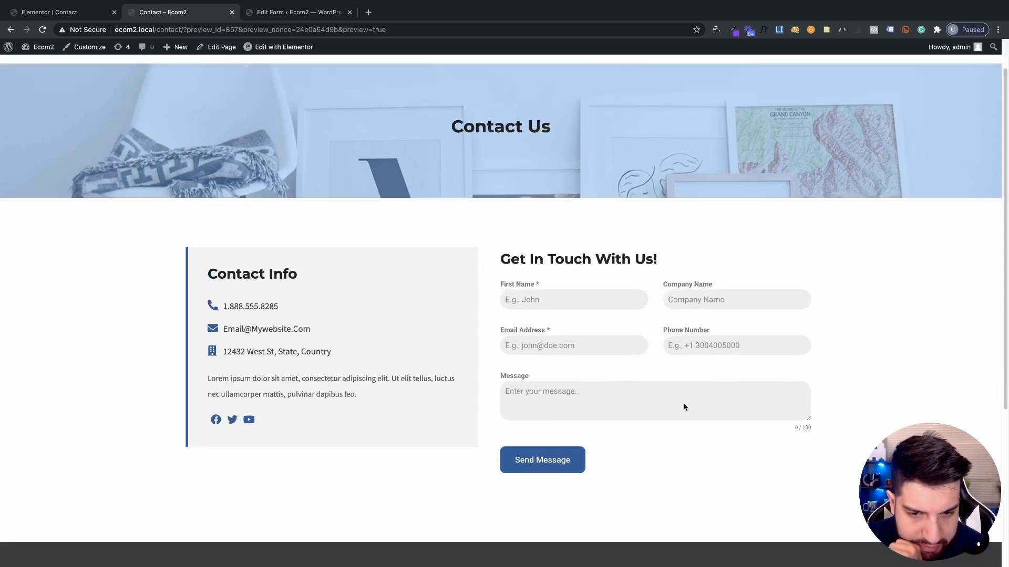
{"action": "scroll", "coordinate": [686, 407], "scroll_direction": "up", "scroll_amount": 2}
{"action": "scroll", "coordinate": [589, 368], "scroll_direction": "down", "scroll_amount": 3}
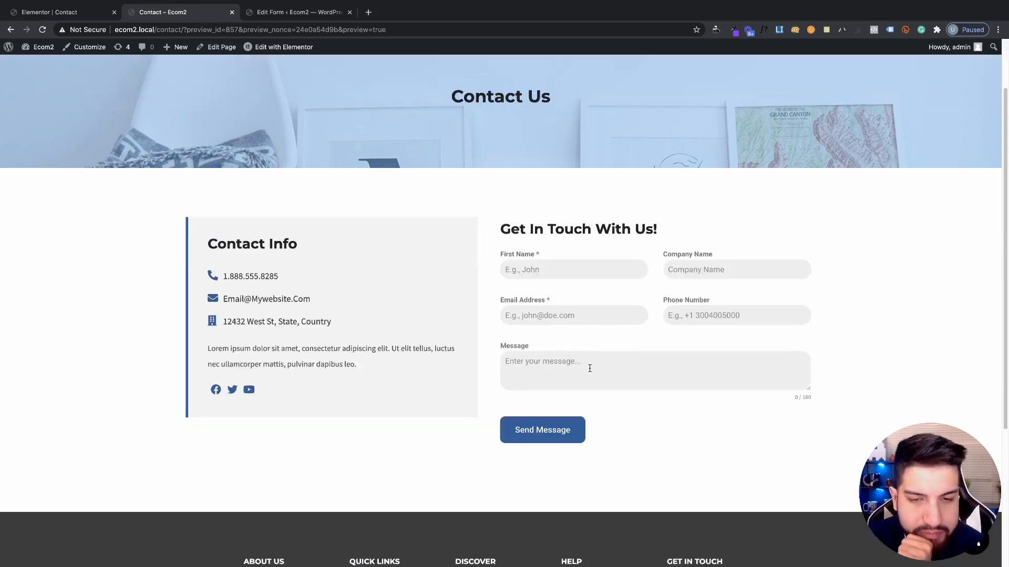
{"action": "left_click", "coordinate": [58, 16]}
{"action": "scroll", "coordinate": [396, 322], "scroll_direction": "down", "scroll_amount": 3}
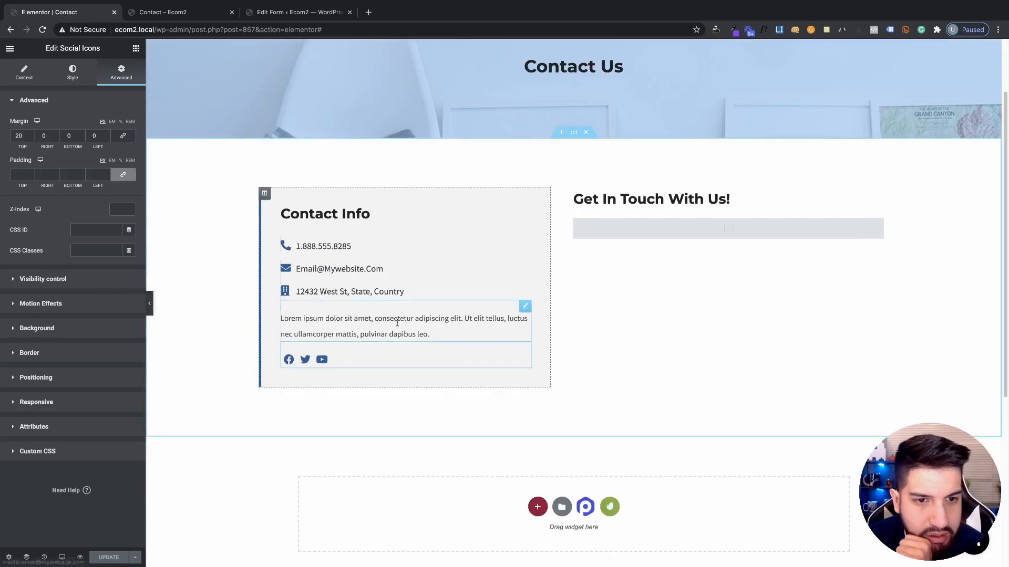
Give the Contact Info column an unlinked top padding of 40 and remove its contactinfo class
{"action": "left_click", "coordinate": [264, 193]}
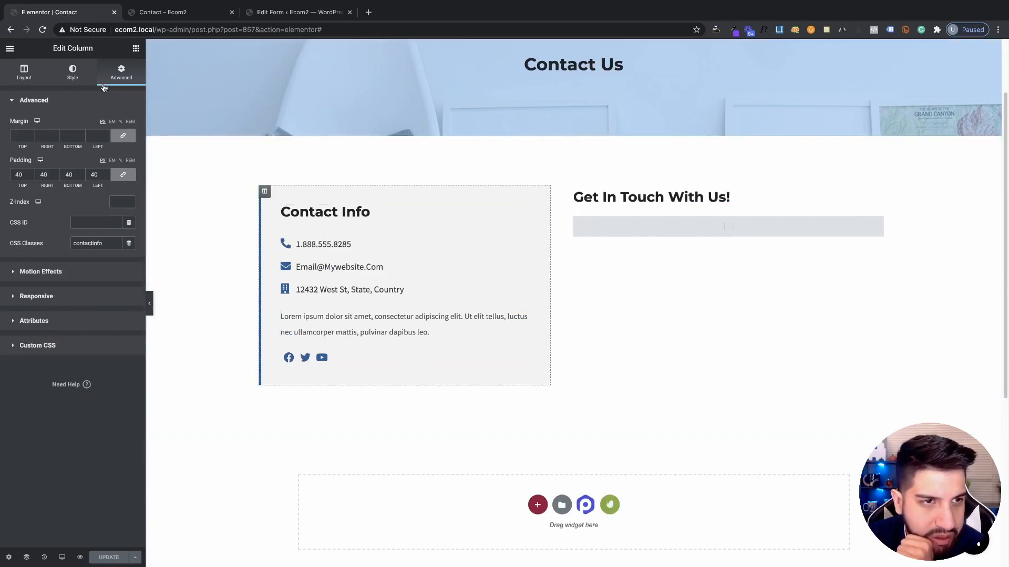
{"action": "left_click", "coordinate": [123, 174]}
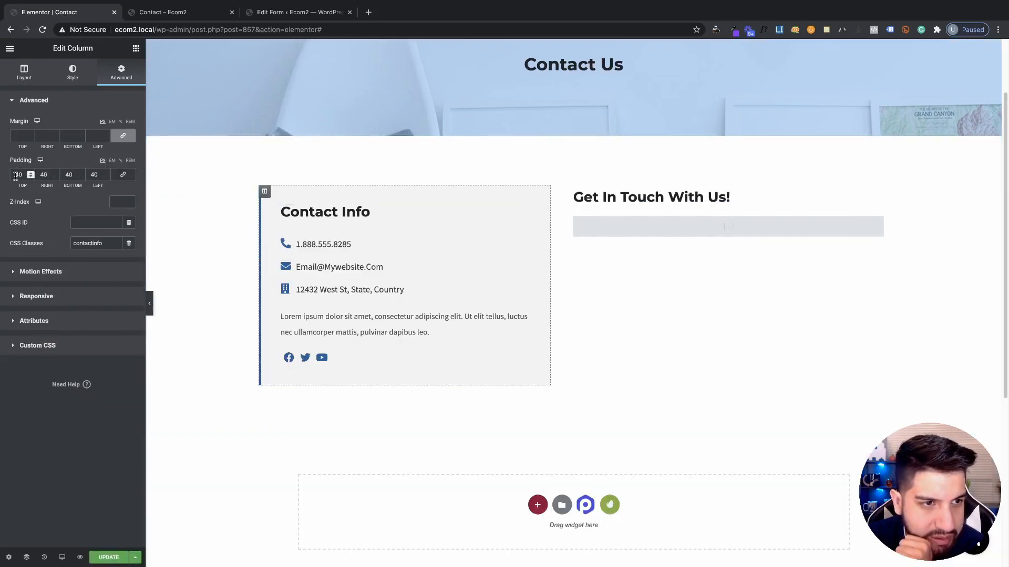
{"action": "double_click", "coordinate": [19, 174]}
{"action": "type", "text": "50"}
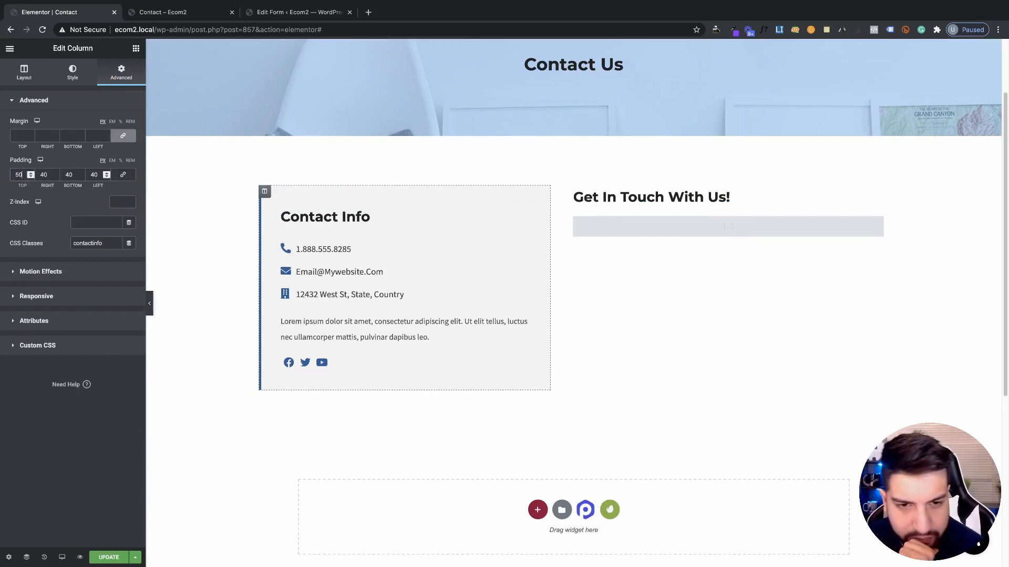
{"action": "double_click", "coordinate": [18, 174]}
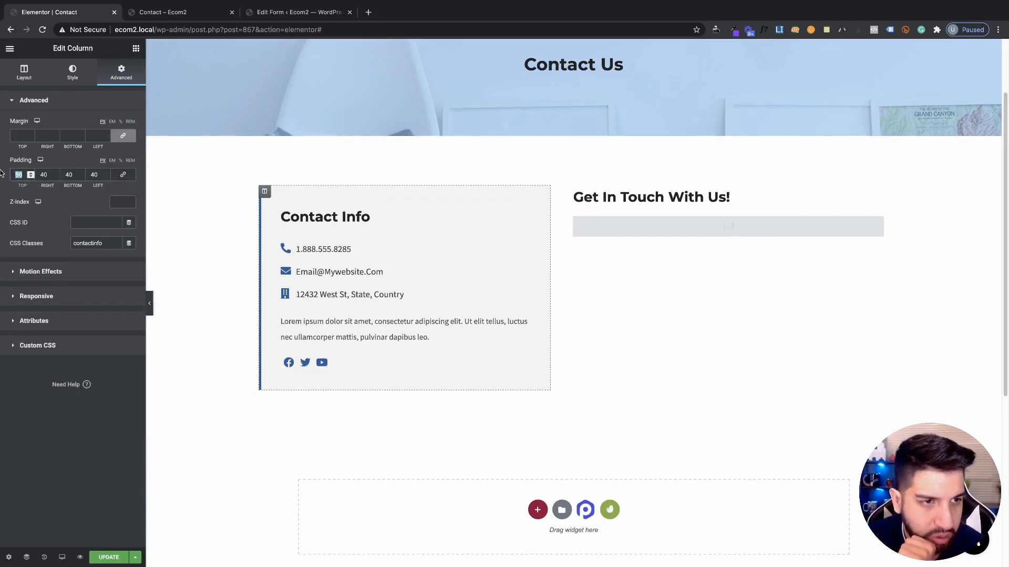
{"action": "type", "text": "40"}
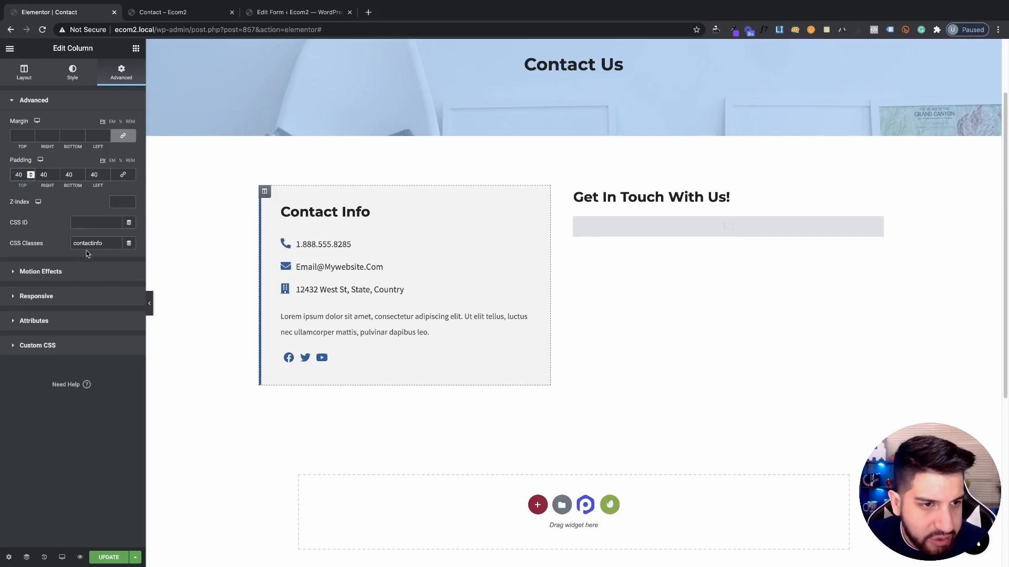
{"action": "double_click", "coordinate": [88, 244]}
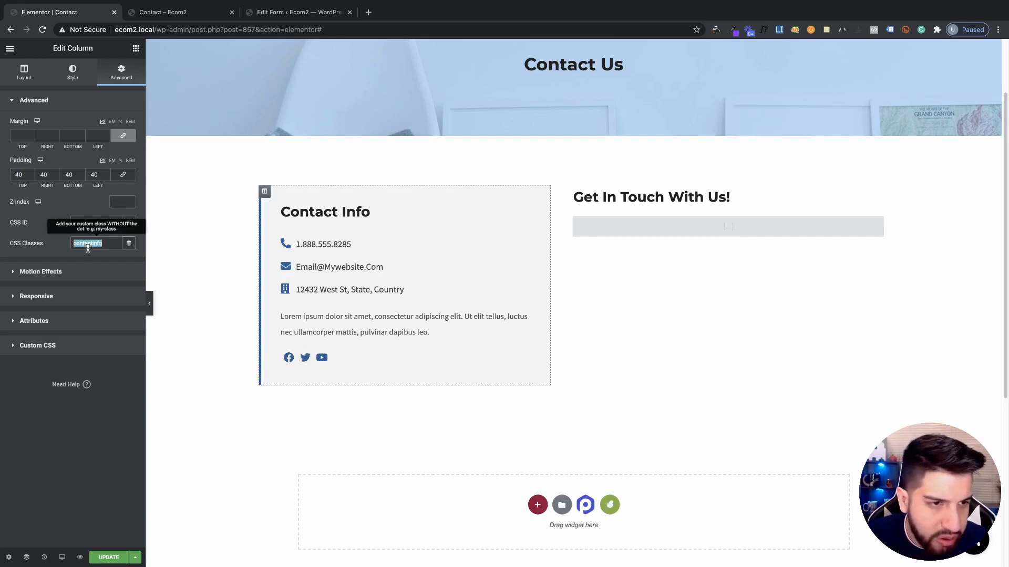
{"action": "key", "text": "BackSpace"}
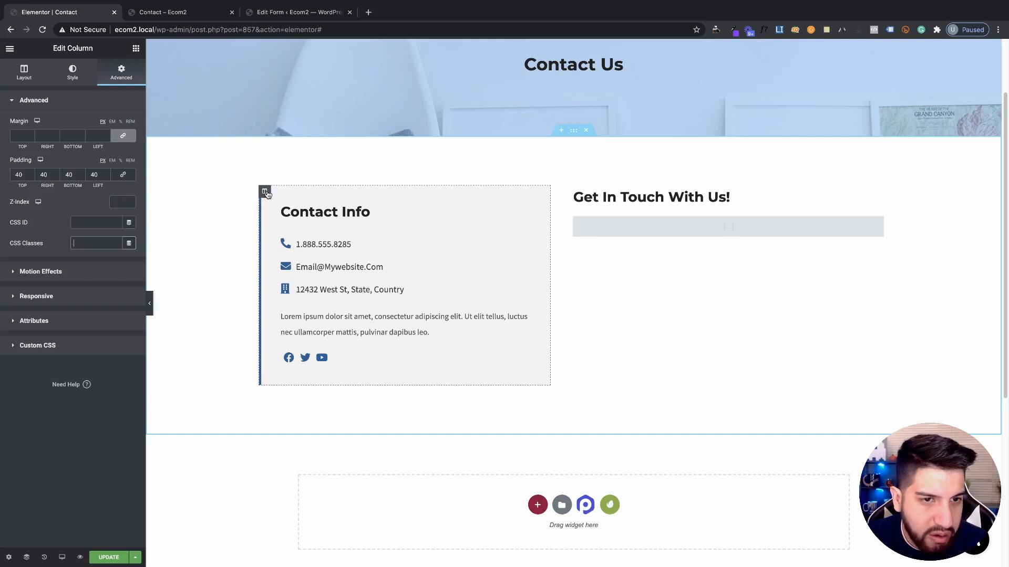
Set the column's Vertical Align to Middle, save, and open the preview
{"action": "left_click", "coordinate": [73, 72]}
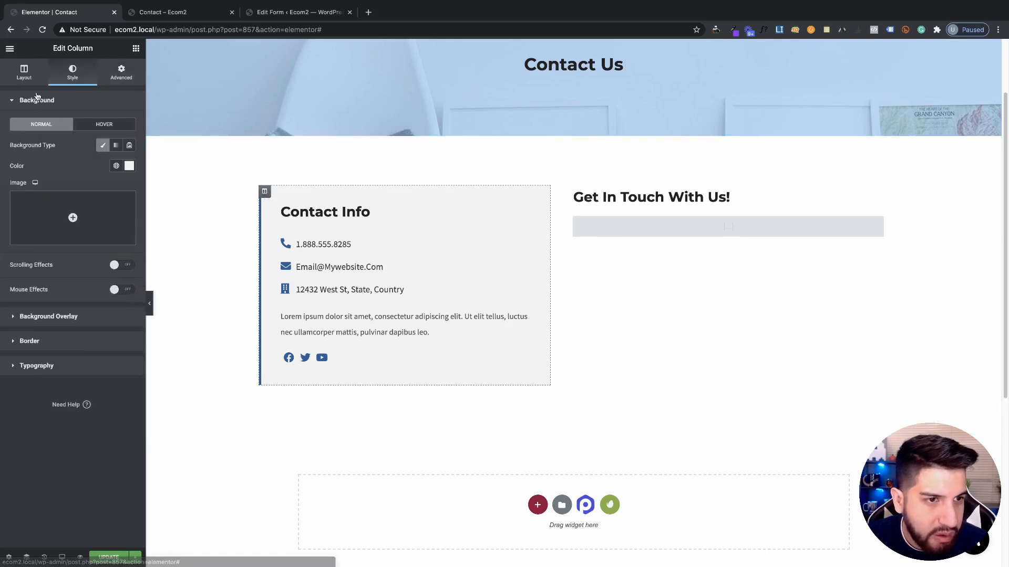
{"action": "left_click", "coordinate": [26, 75]}
{"action": "left_click", "coordinate": [92, 145]}
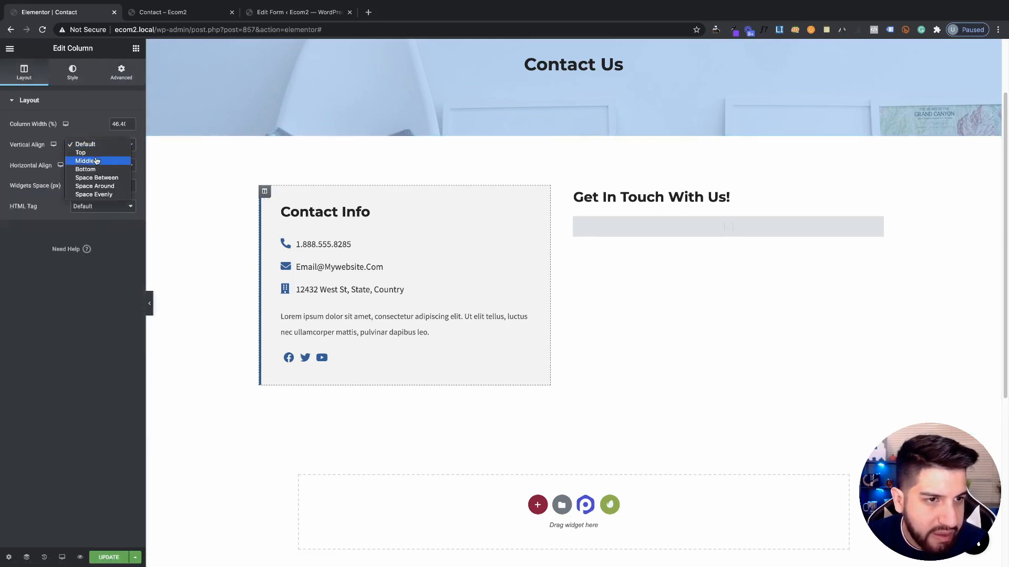
{"action": "left_click", "coordinate": [97, 161]}
{"action": "left_click", "coordinate": [105, 551]}
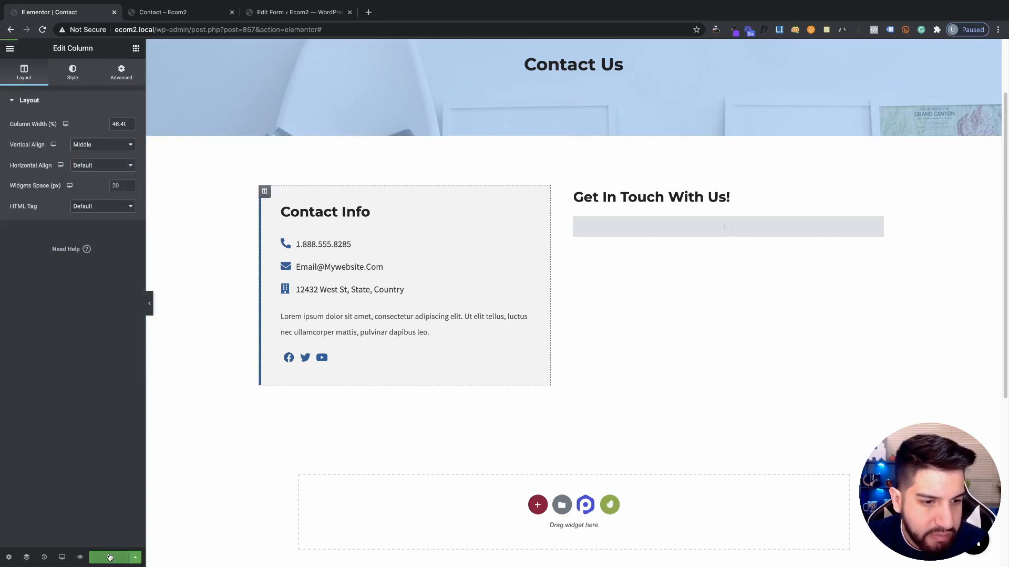
{"action": "left_click", "coordinate": [159, 12]}
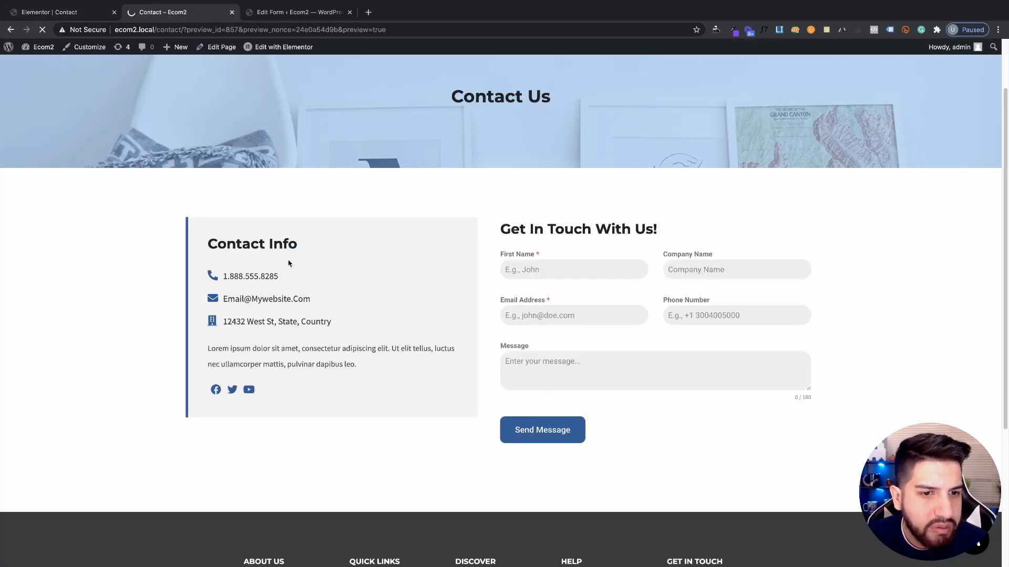
Scroll up and down through the Contact – Ecom2 preview to review the form layout
{"action": "scroll", "coordinate": [489, 314], "scroll_direction": "down", "scroll_amount": 3}
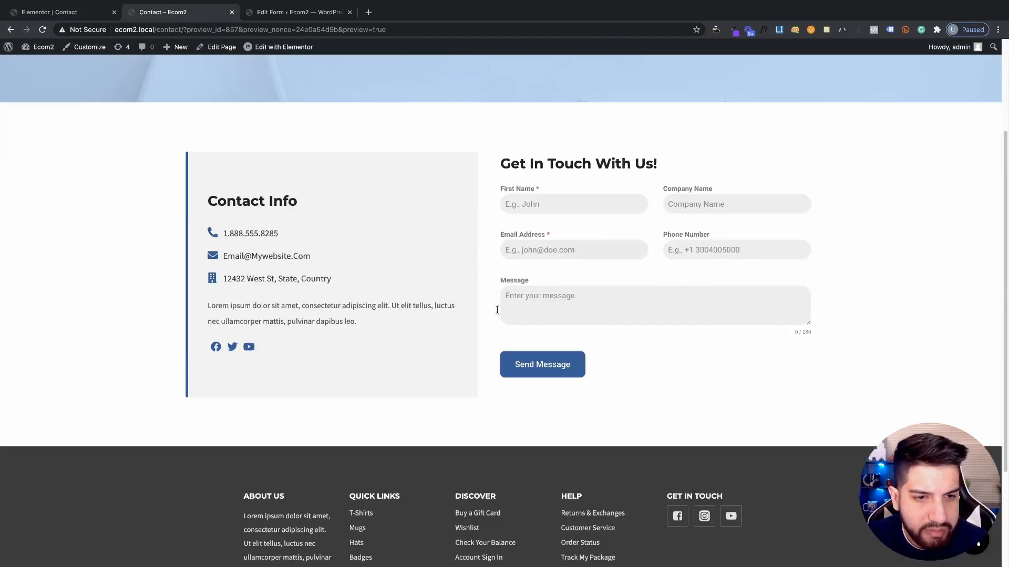
{"action": "scroll", "coordinate": [580, 290], "scroll_direction": "down", "scroll_amount": 1}
{"action": "scroll", "coordinate": [626, 319], "scroll_direction": "up", "scroll_amount": 1}
{"action": "scroll", "coordinate": [630, 317], "scroll_direction": "up", "scroll_amount": 1}
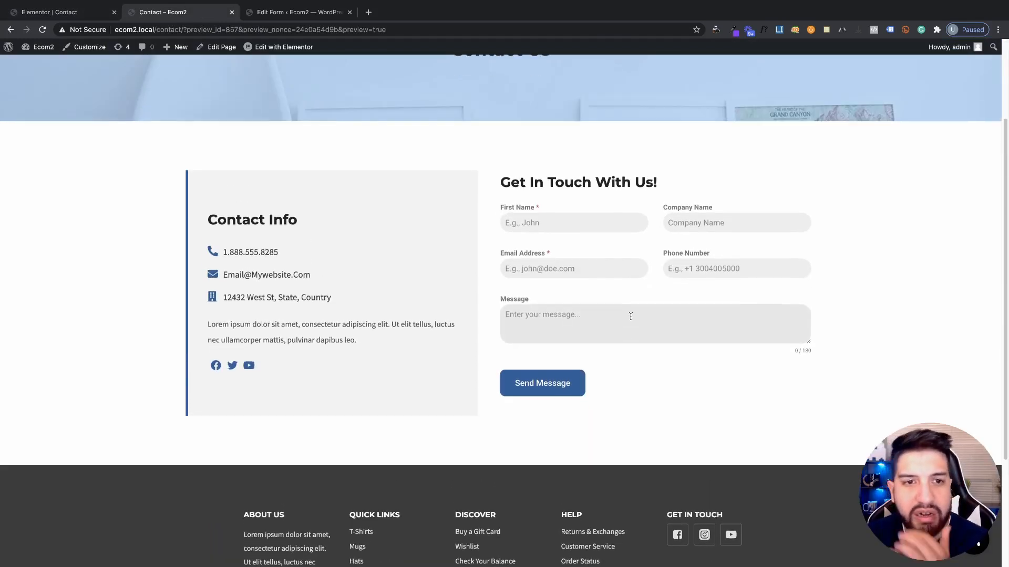
{"action": "scroll", "coordinate": [630, 316], "scroll_direction": "down", "scroll_amount": 1}
{"action": "scroll", "coordinate": [352, 269], "scroll_direction": "down", "scroll_amount": 3}
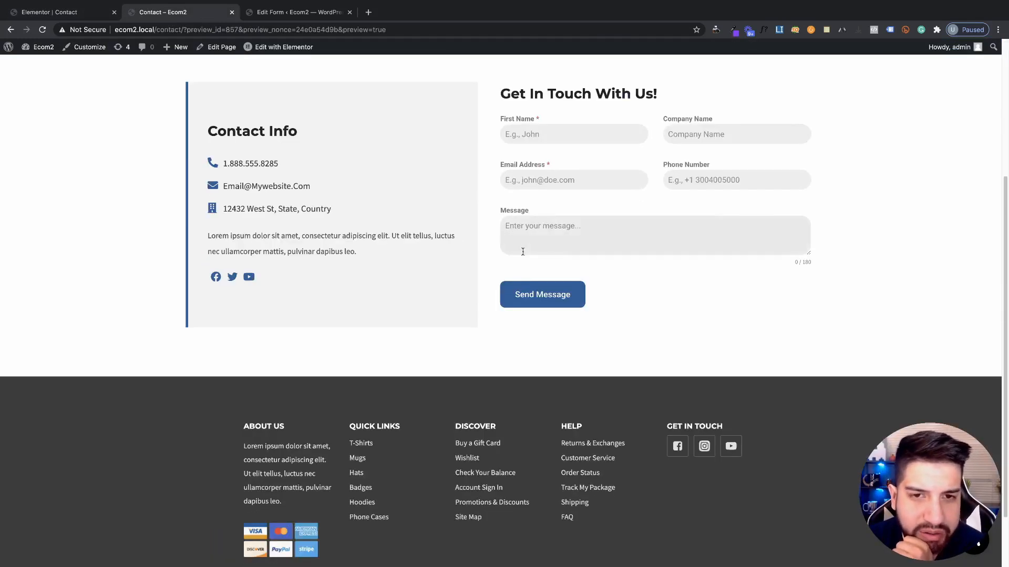
{"action": "scroll", "coordinate": [606, 308], "scroll_direction": "up", "scroll_amount": 1}
{"action": "scroll", "coordinate": [606, 308], "scroll_direction": "down", "scroll_amount": 1}
{"action": "scroll", "coordinate": [606, 308], "scroll_direction": "up", "scroll_amount": 1}
{"action": "scroll", "coordinate": [709, 289], "scroll_direction": "up", "scroll_amount": 1}
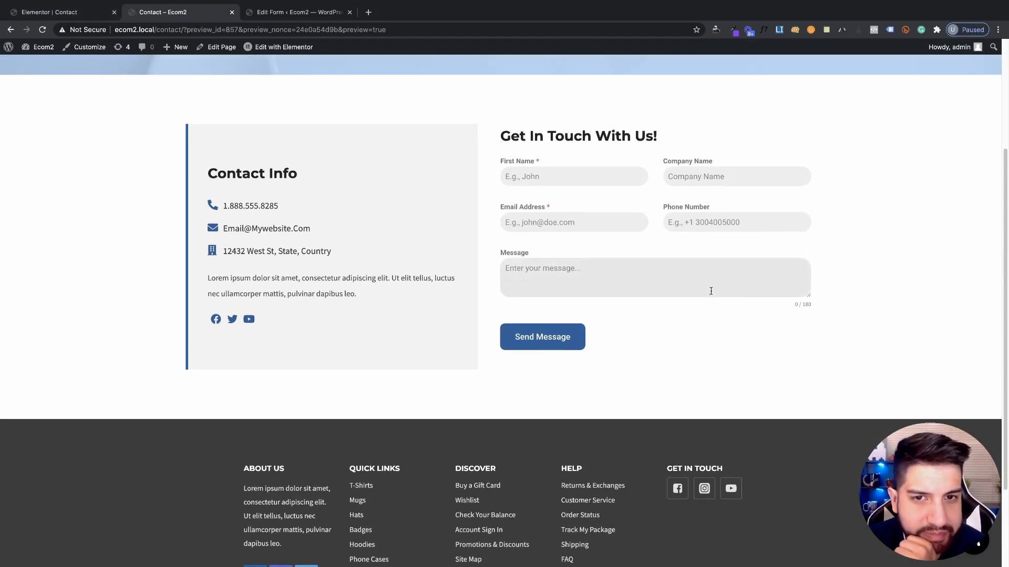
{"action": "scroll", "coordinate": [613, 287], "scroll_direction": "down", "scroll_amount": 1}
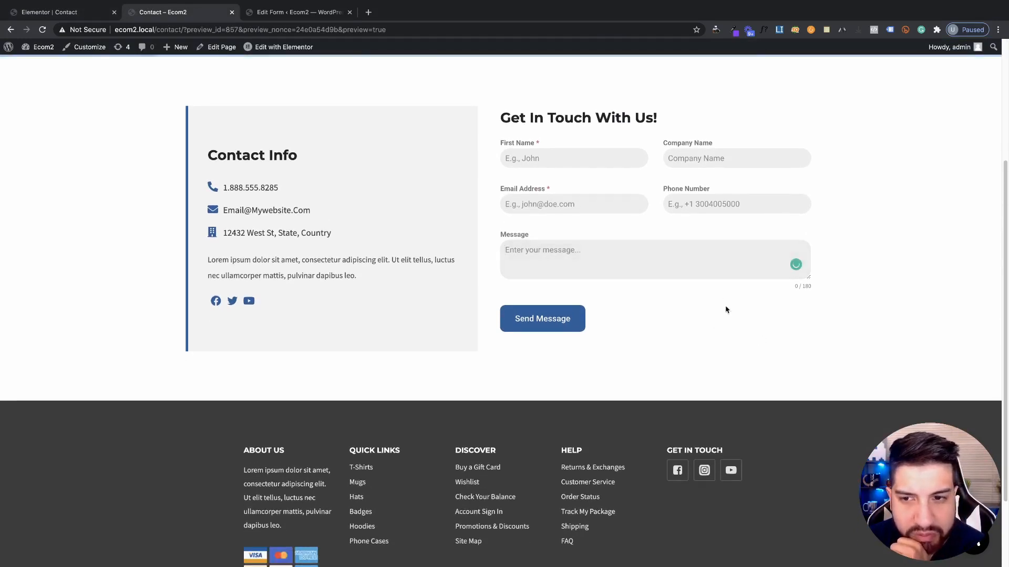
{"action": "scroll", "coordinate": [899, 384], "scroll_direction": "up", "scroll_amount": 1}
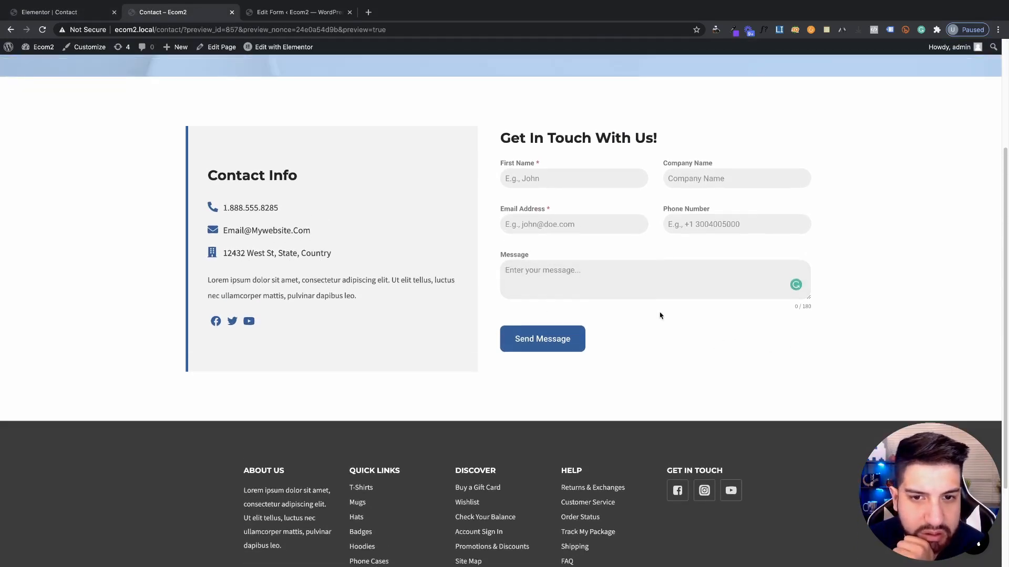
Leave First Name empty and move to Phone Number to trigger the required-field error
{"action": "left_click", "coordinate": [79, 12]}
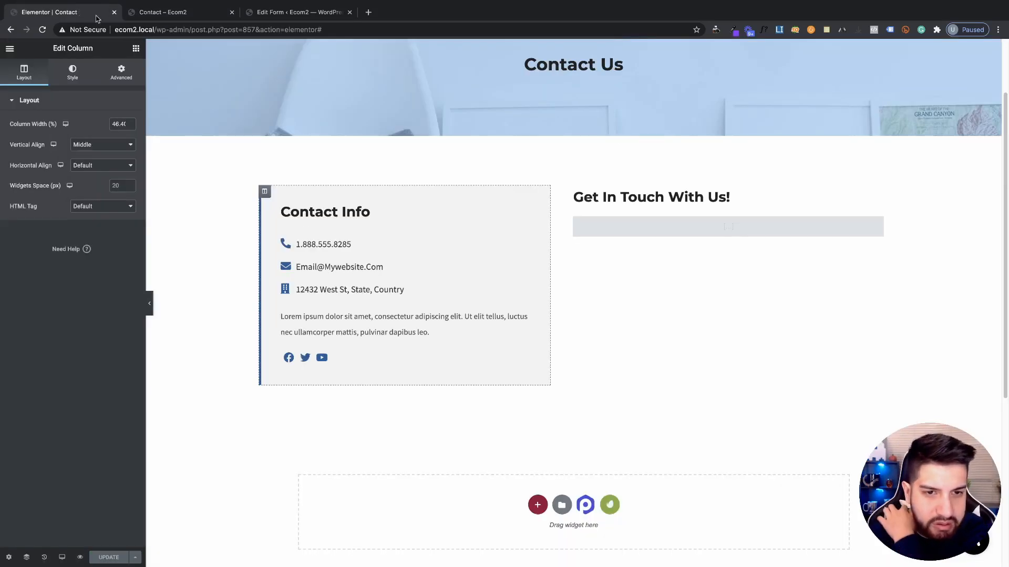
{"action": "left_click", "coordinate": [153, 16]}
{"action": "scroll", "coordinate": [509, 181], "scroll_direction": "up", "scroll_amount": 1}
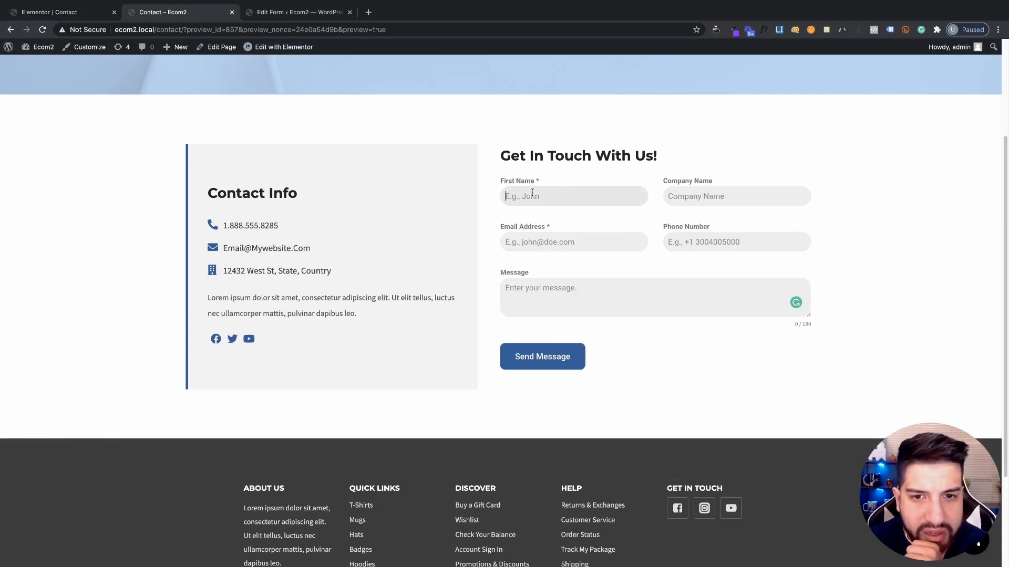
{"action": "left_click", "coordinate": [709, 242]}
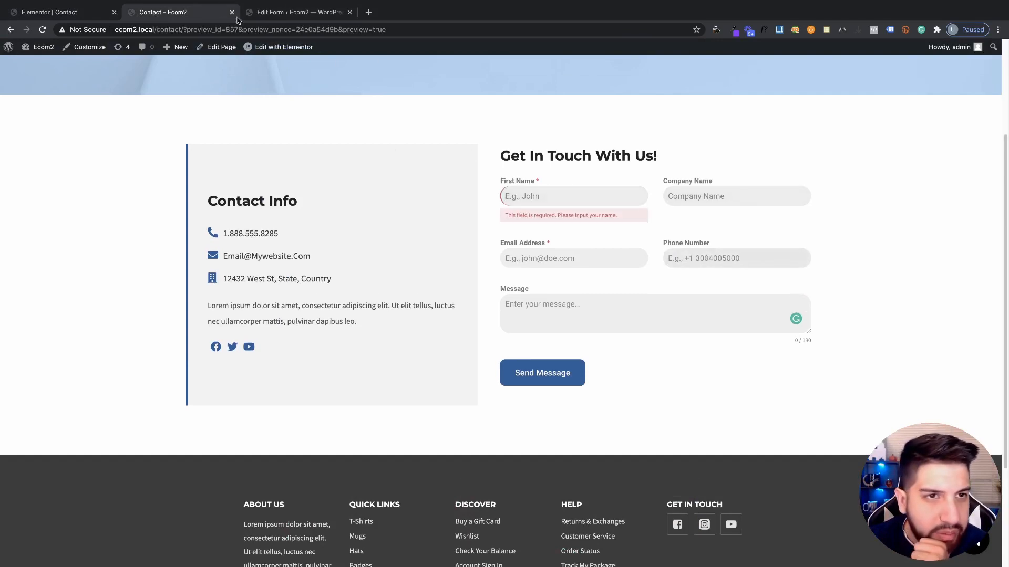
{"action": "left_click", "coordinate": [252, 12]}
Back up the form's Appearance custom CSS into a new saved note
{"action": "scroll", "coordinate": [135, 176], "scroll_direction": "down", "scroll_amount": 1}
{"action": "left_click", "coordinate": [134, 144]}
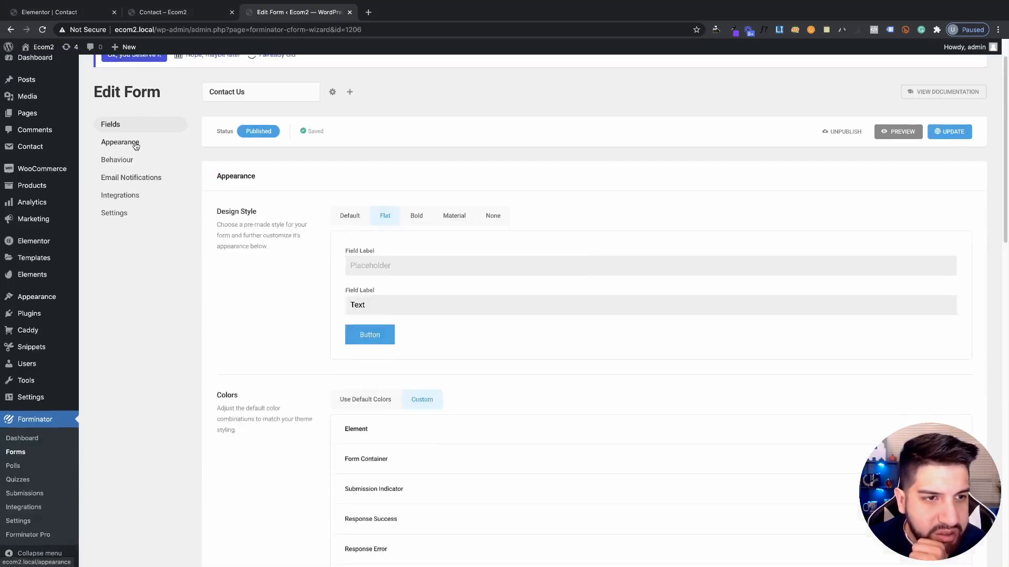
{"action": "scroll", "coordinate": [419, 417], "scroll_direction": "down", "scroll_amount": 15}
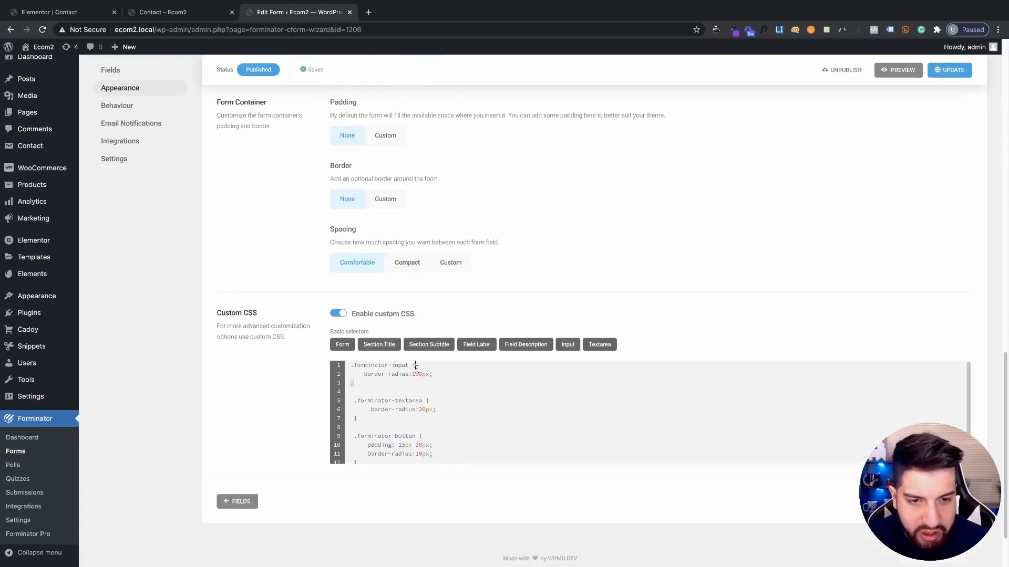
{"action": "key", "text": "ctrl+a"}
{"action": "key", "text": "ctrl+c"}
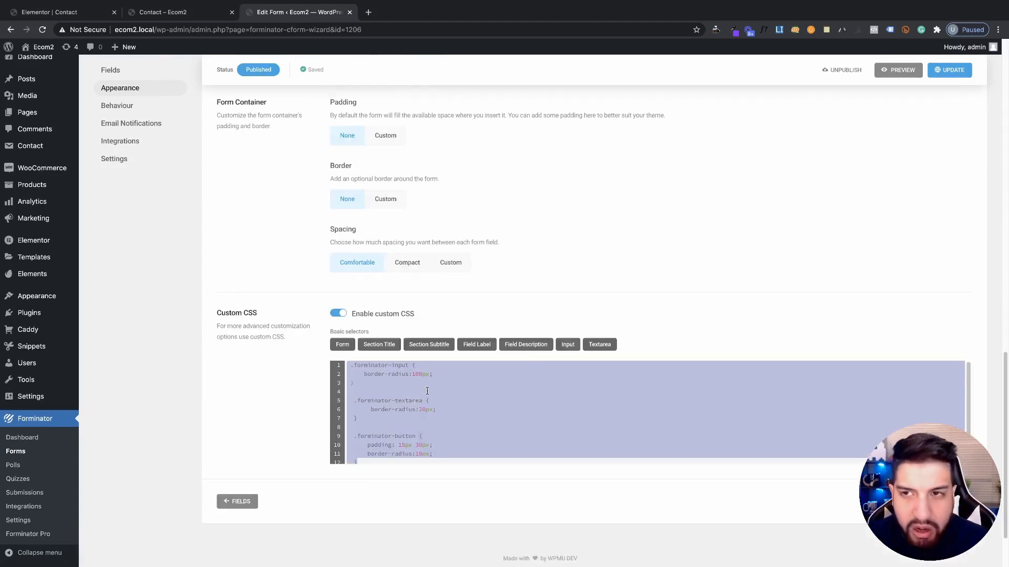
{"action": "left_click", "coordinate": [827, 30]}
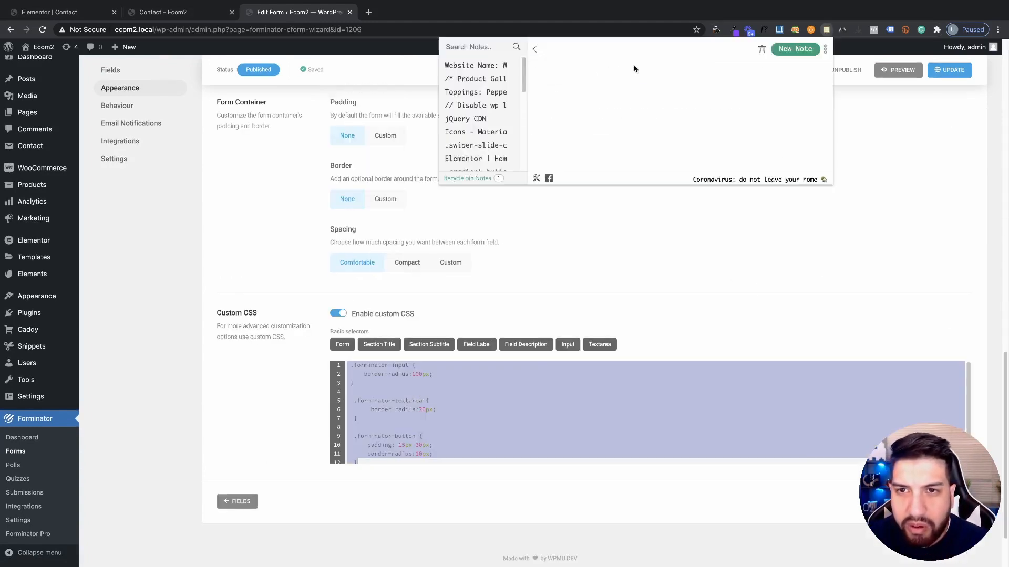
{"action": "left_click", "coordinate": [795, 49]}
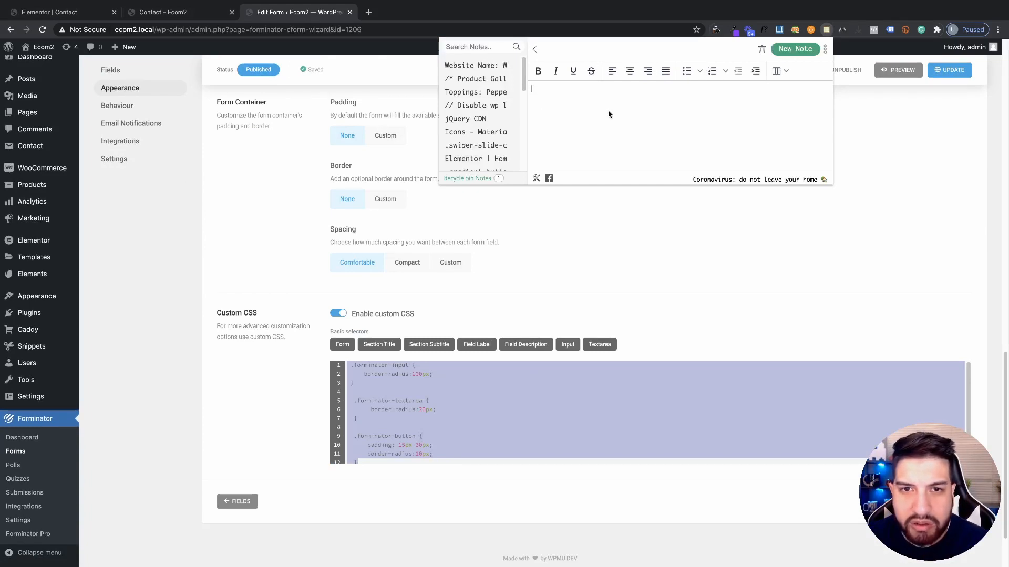
{"action": "key", "text": "ctrl+v"}
{"action": "left_click", "coordinate": [691, 286]}
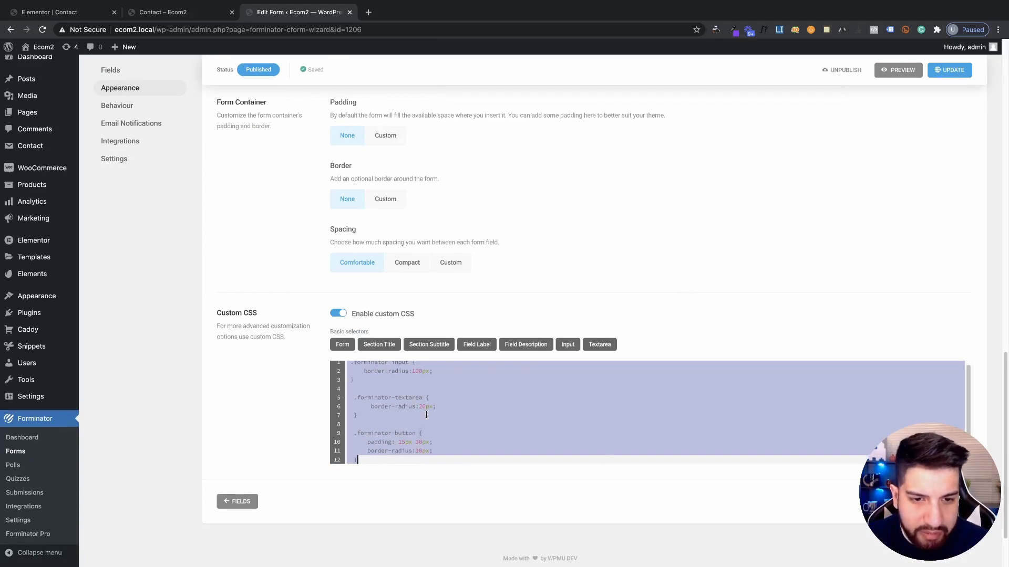
Delete the input, textarea and button border-radius rules, save, and reload the preview
{"action": "left_click", "coordinate": [453, 417]}
{"action": "left_click_drag", "start_coordinate": [356, 419], "coordinate": [309, 358]}
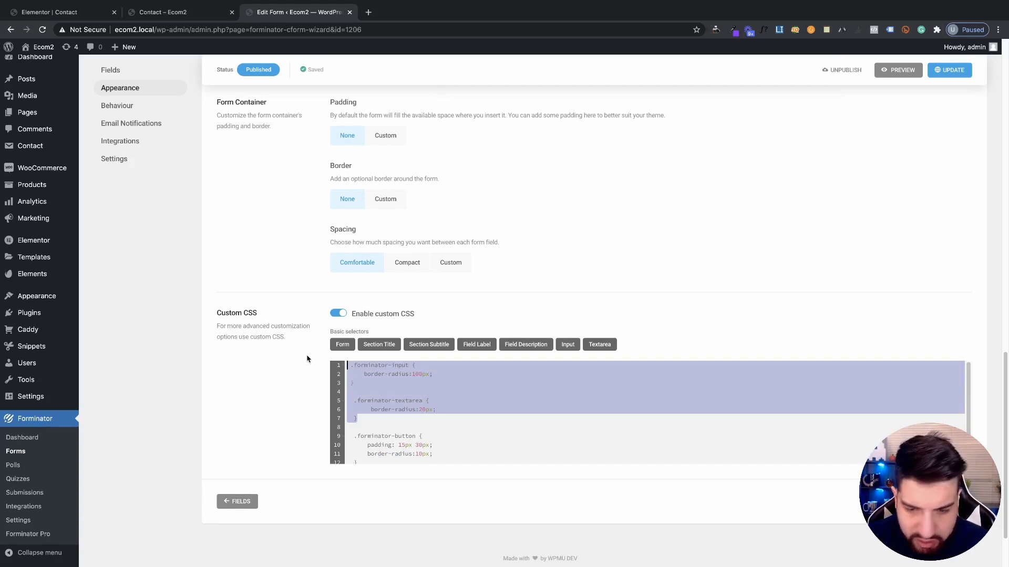
{"action": "key", "text": "BackSpace"}
{"action": "left_click_drag", "start_coordinate": [456, 406], "coordinate": [354, 402]}
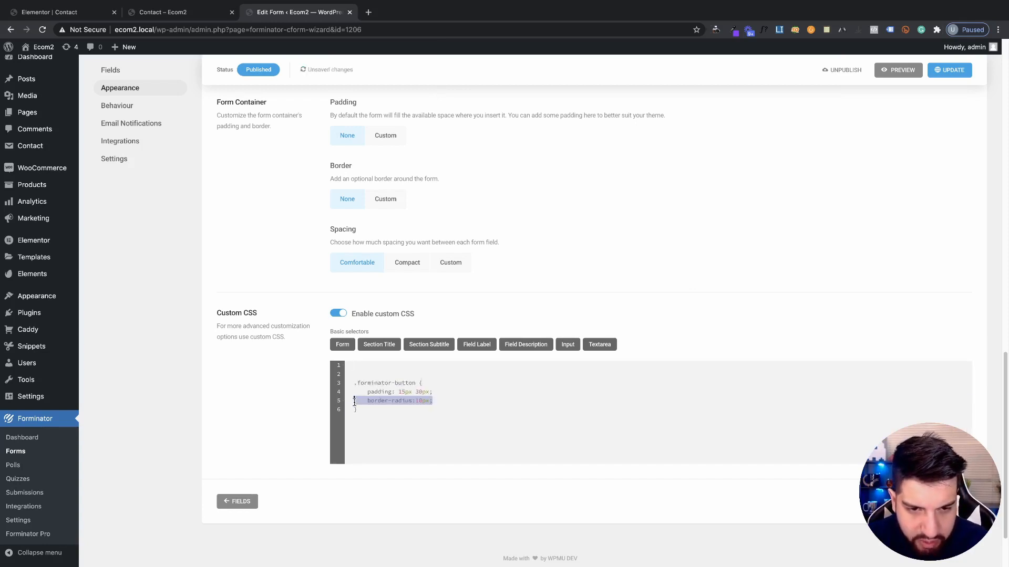
{"action": "key", "text": "BackSpace"}
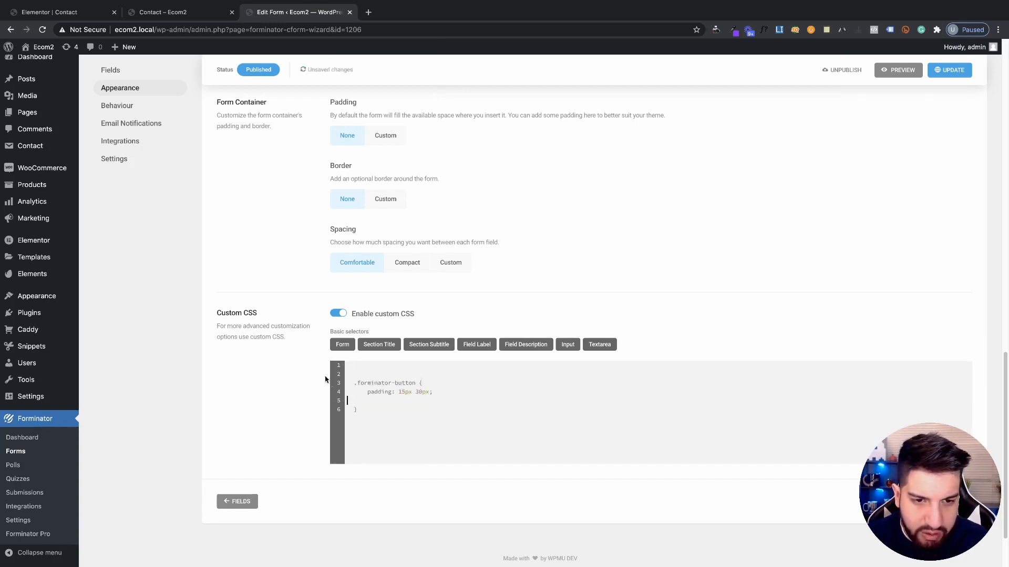
{"action": "key", "text": "BackSpace"}
{"action": "key", "text": "BackSpace"}
{"action": "key", "text": "BackSpace"}
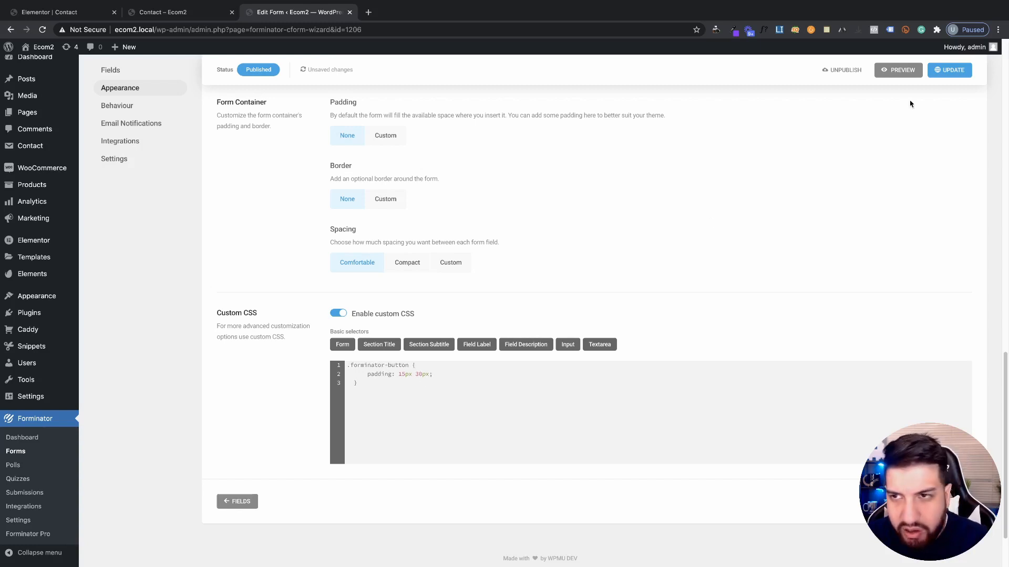
{"action": "left_click", "coordinate": [949, 71]}
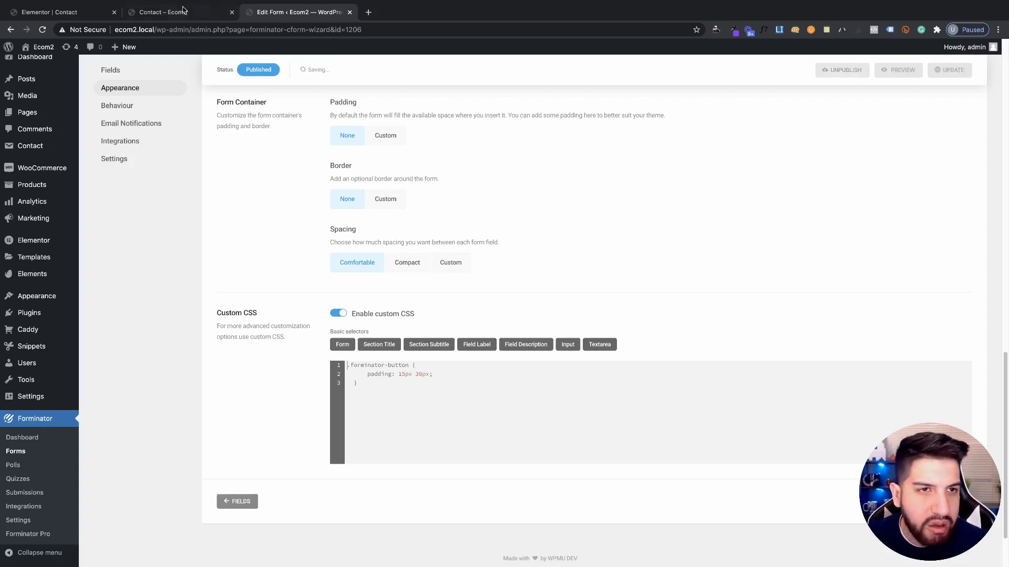
{"action": "left_click", "coordinate": [183, 9]}
{"action": "left_click", "coordinate": [42, 30]}
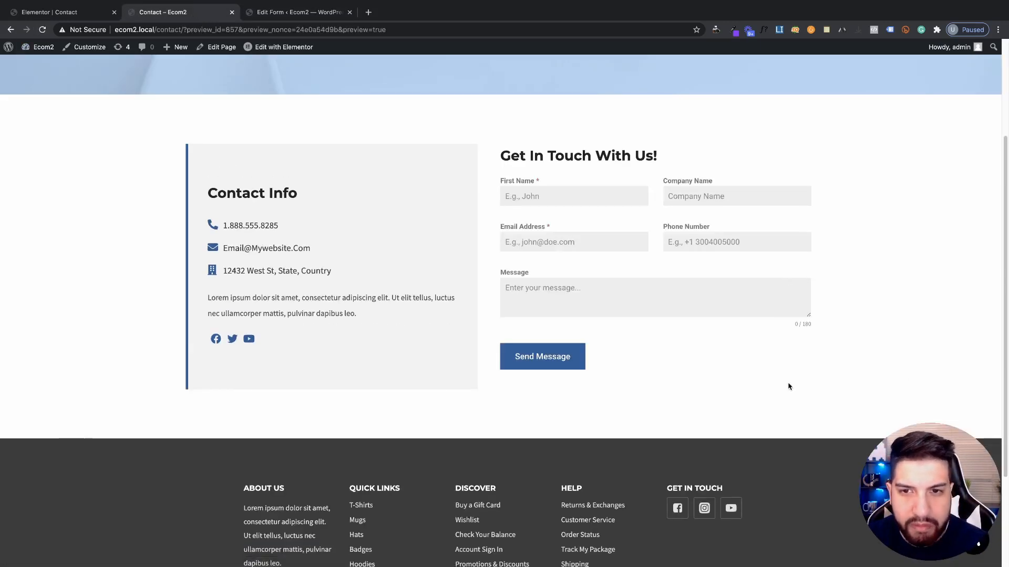
Scroll through the contact preview showing the Get In Touch With Us! form
{"action": "scroll", "coordinate": [730, 367], "scroll_direction": "up", "scroll_amount": 1}
{"action": "scroll", "coordinate": [730, 367], "scroll_direction": "down", "scroll_amount": 1}
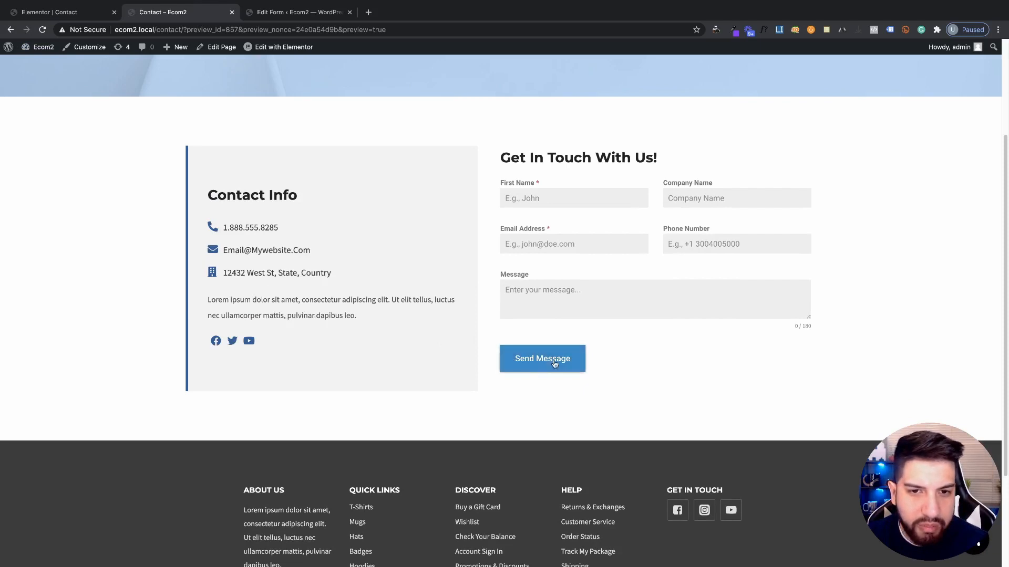
{"action": "scroll", "coordinate": [725, 401], "scroll_direction": "up", "scroll_amount": 1}
{"action": "scroll", "coordinate": [773, 413], "scroll_direction": "down", "scroll_amount": 1}
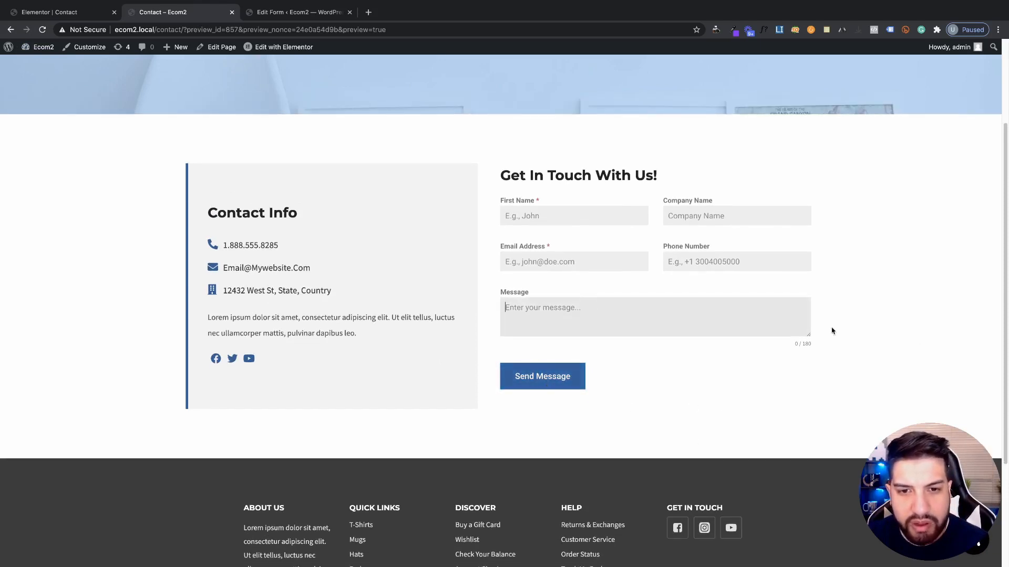
{"action": "left_click", "coordinate": [119, 10]}
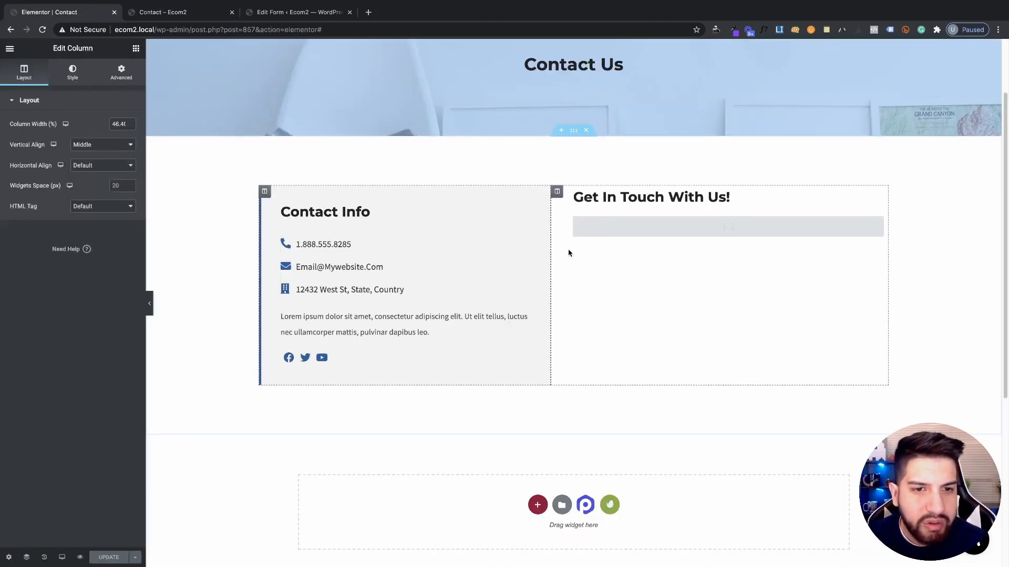
Review the form's Behaviour, Email Notifications and Fields sections against the preview
{"action": "left_click", "coordinate": [294, 12]}
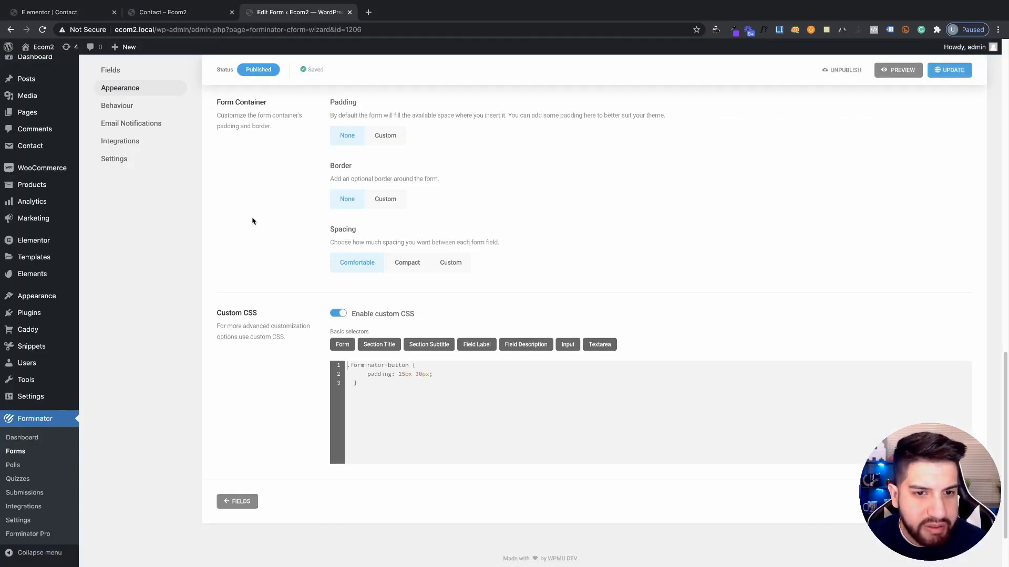
{"action": "scroll", "coordinate": [253, 220], "scroll_direction": "up", "scroll_amount": 20}
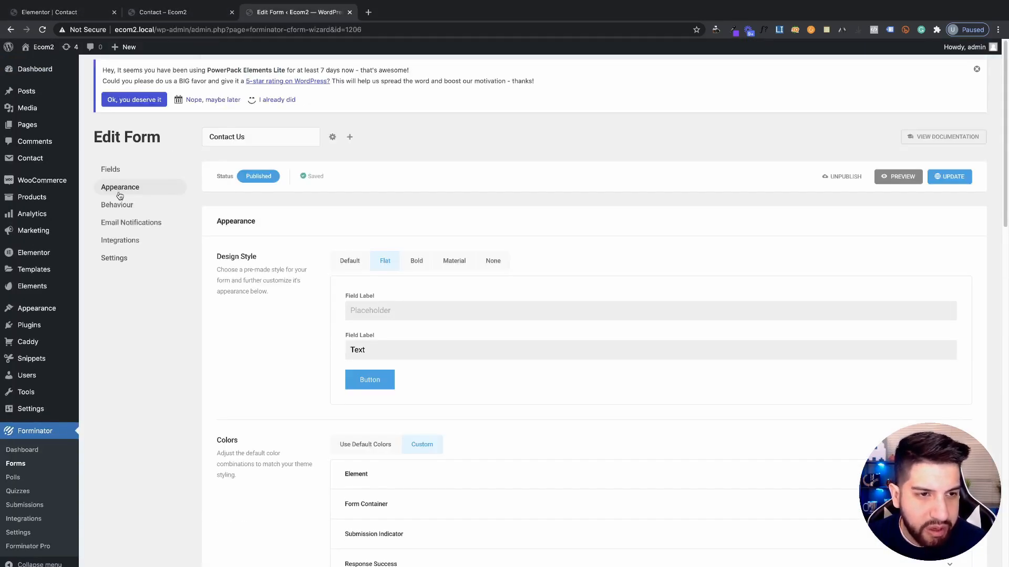
{"action": "left_click", "coordinate": [117, 206]}
{"action": "left_click", "coordinate": [134, 223]}
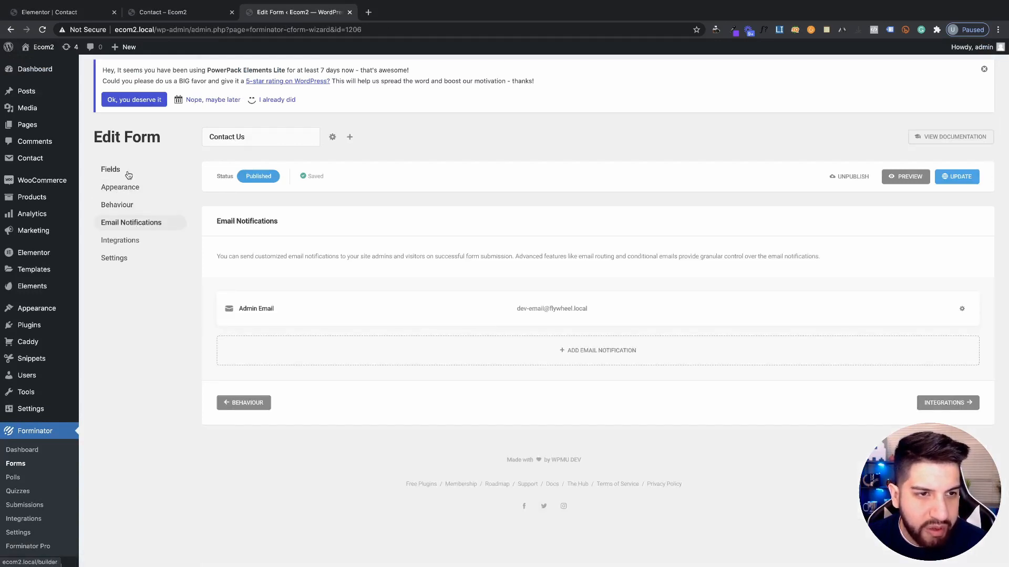
{"action": "left_click", "coordinate": [128, 173]}
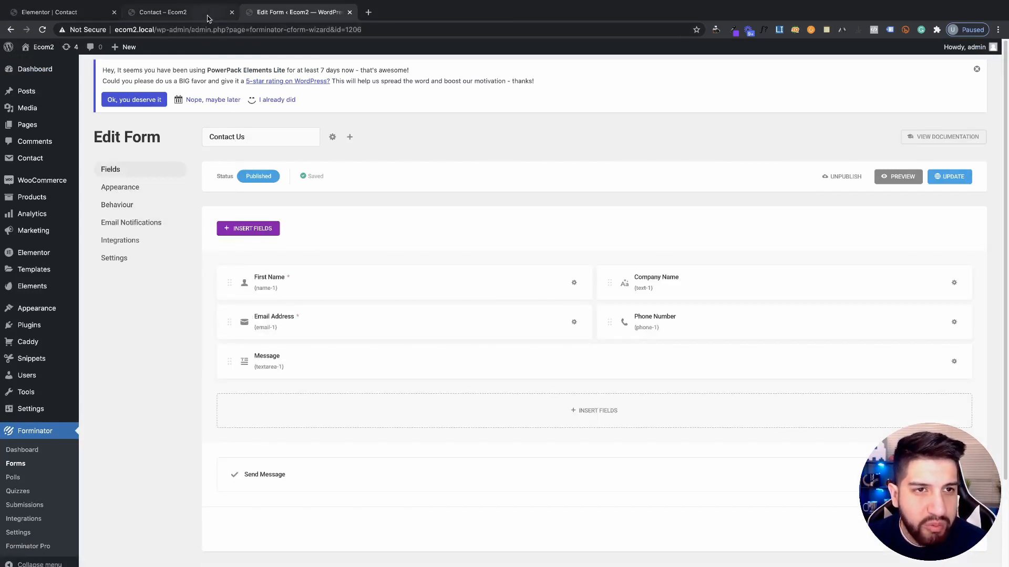
{"action": "left_click", "coordinate": [200, 12]}
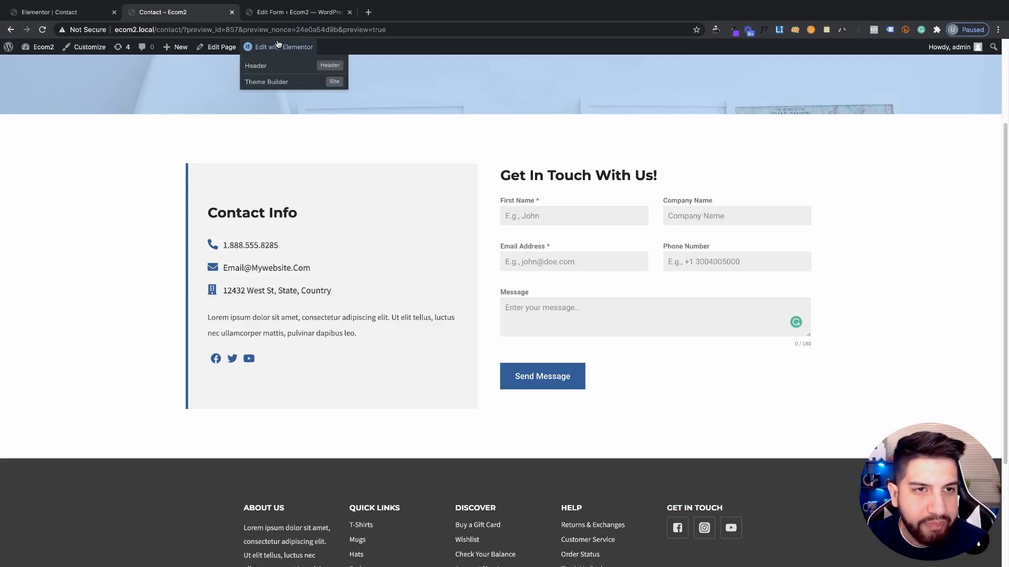
{"action": "left_click", "coordinate": [297, 12]}
Give the name field the placeholder 'First Name' and an empty label
{"action": "left_click", "coordinate": [277, 285]}
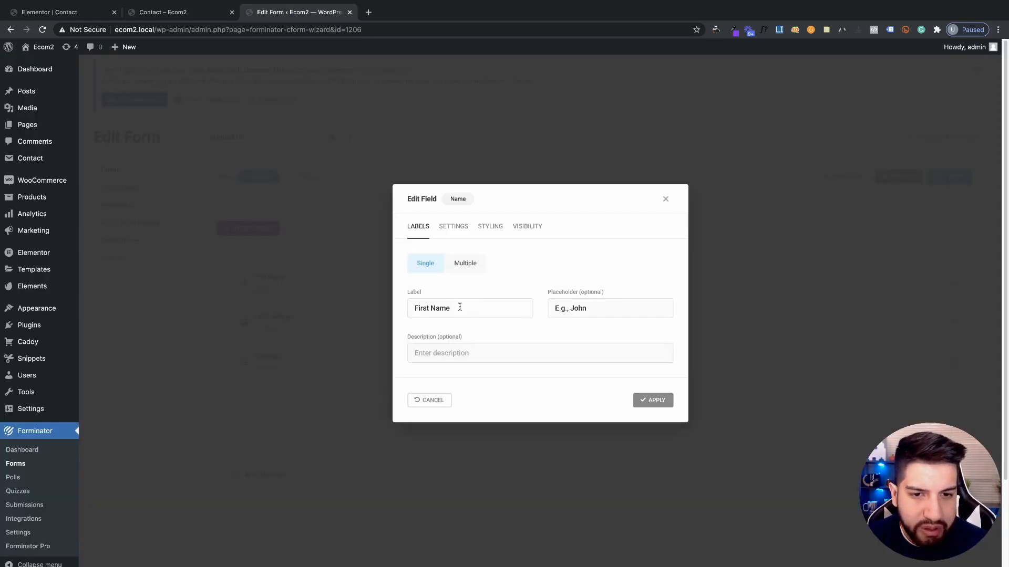
{"action": "left_click_drag", "start_coordinate": [460, 307], "coordinate": [352, 300]}
{"action": "key", "text": "ctrl+c"}
{"action": "left_click", "coordinate": [597, 307]}
{"action": "key", "text": "ctrl+v"}
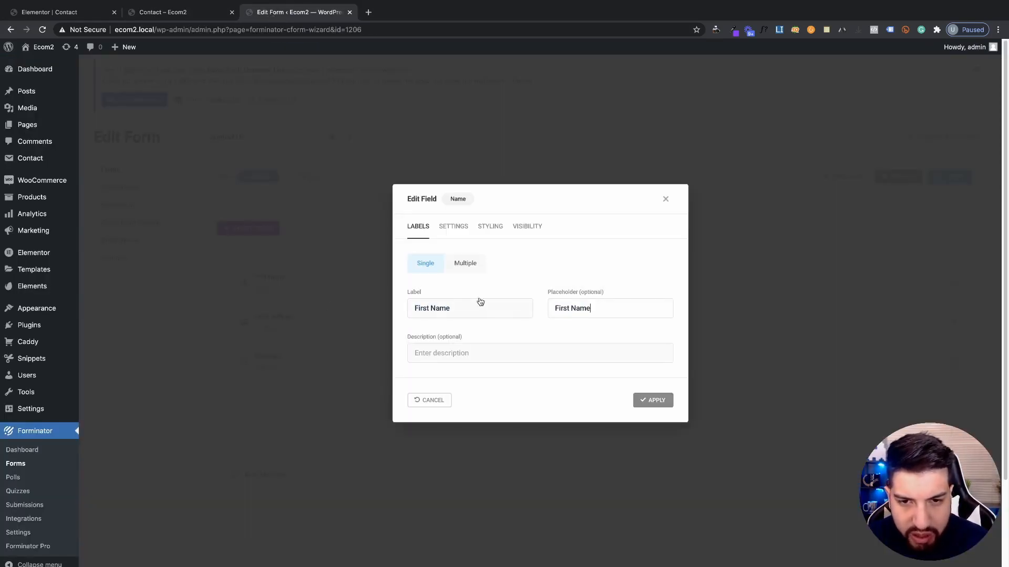
{"action": "left_click_drag", "start_coordinate": [459, 309], "coordinate": [342, 301]}
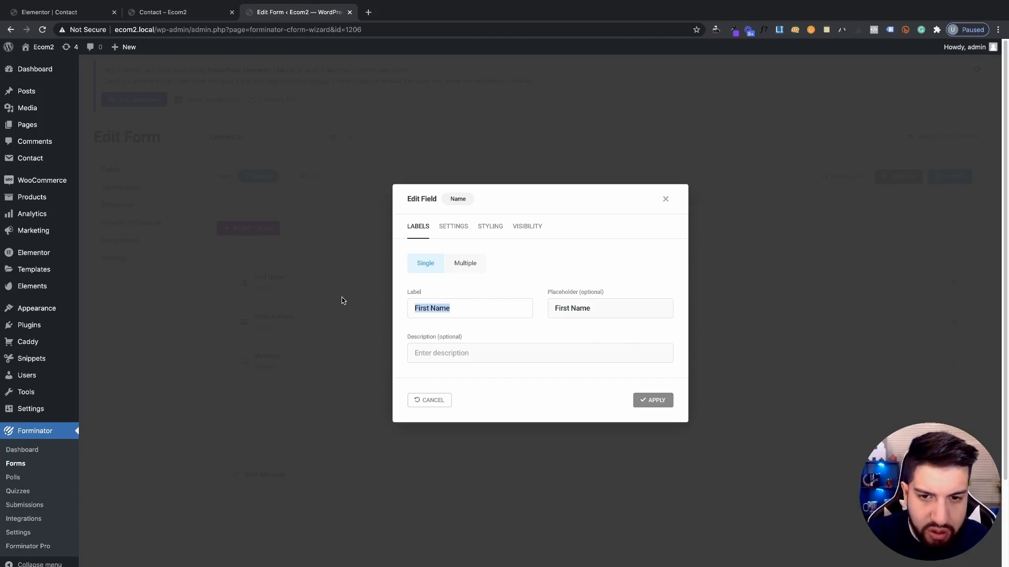
{"action": "key", "text": "BackSpace"}
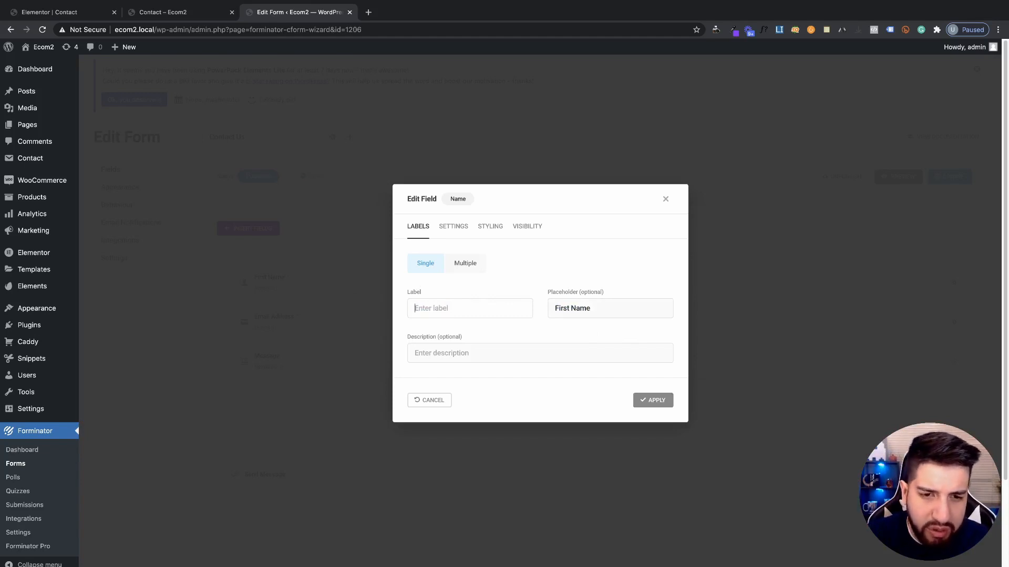
{"action": "left_click", "coordinate": [653, 401]}
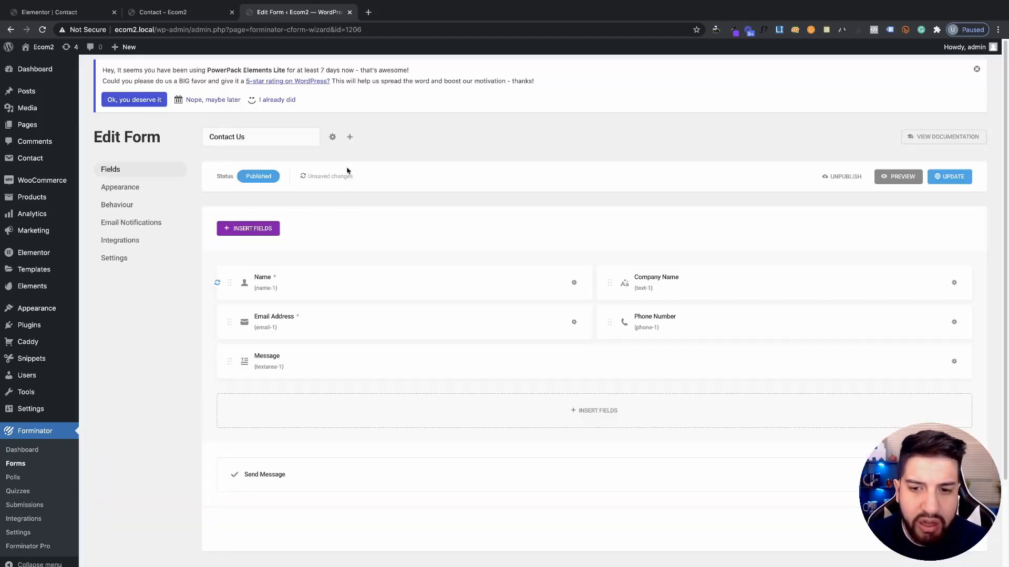
Update the form and reload the contact preview to see the placeholder-only field
{"action": "left_click", "coordinate": [192, 11]}
{"action": "key", "text": "super+r"}
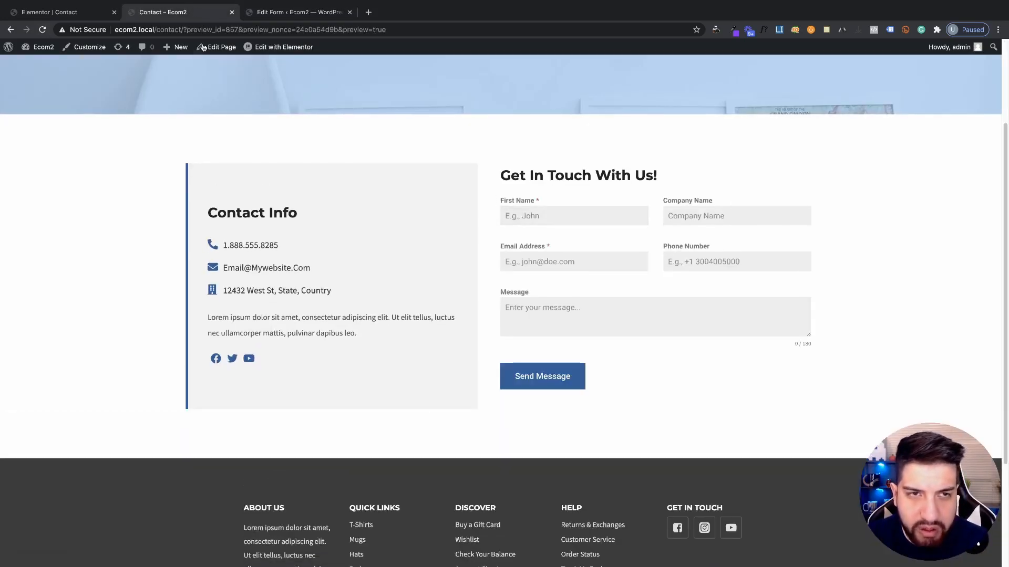
{"action": "left_click", "coordinate": [290, 10]}
{"action": "left_click", "coordinate": [941, 182]}
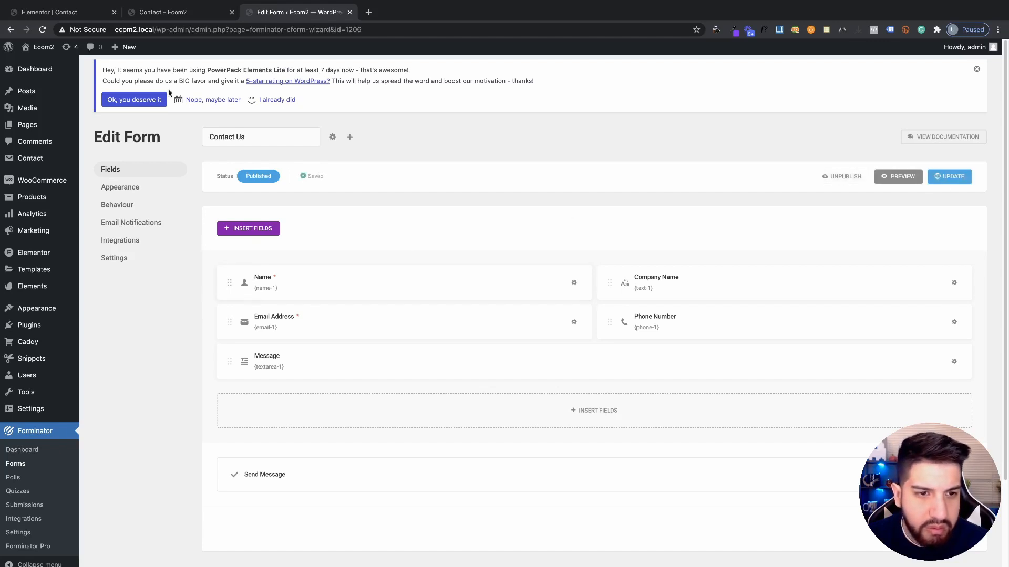
{"action": "left_click", "coordinate": [179, 12]}
{"action": "left_click", "coordinate": [44, 29]}
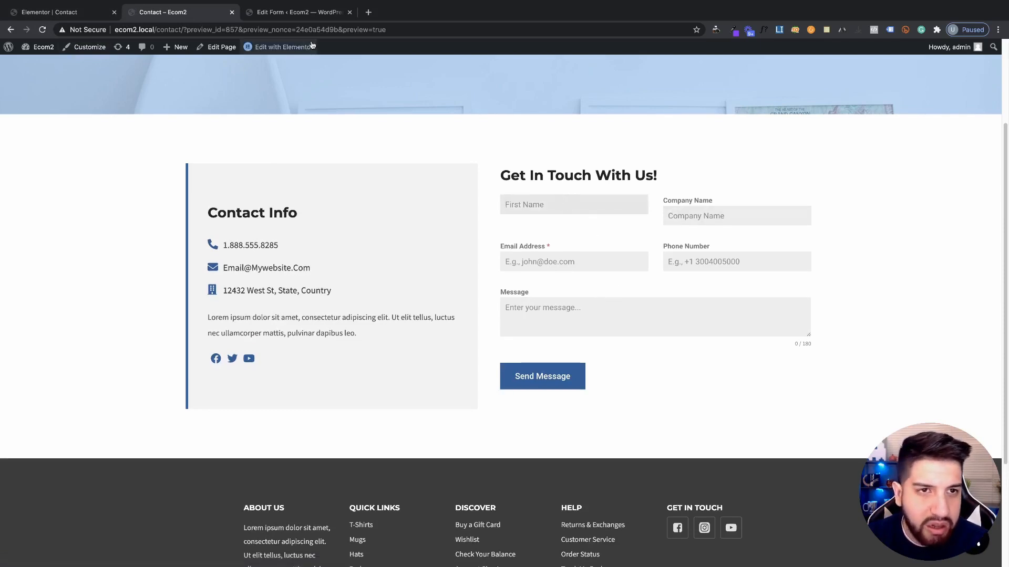
Inspect the Company Name field's label and placeholder settings
{"action": "left_click", "coordinate": [299, 12]}
{"action": "left_click", "coordinate": [663, 280]}
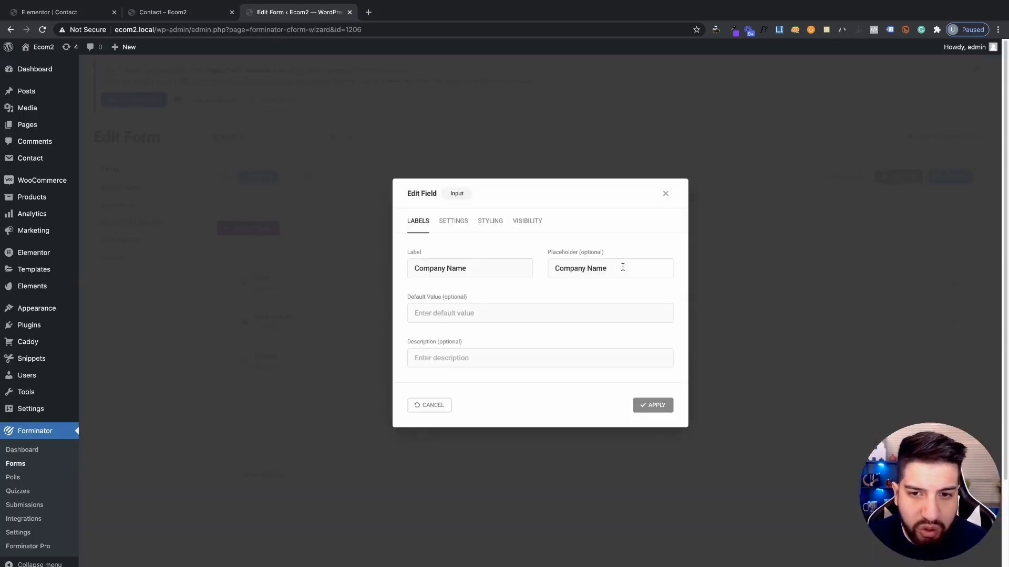
{"action": "triple_click", "coordinate": [478, 270]}
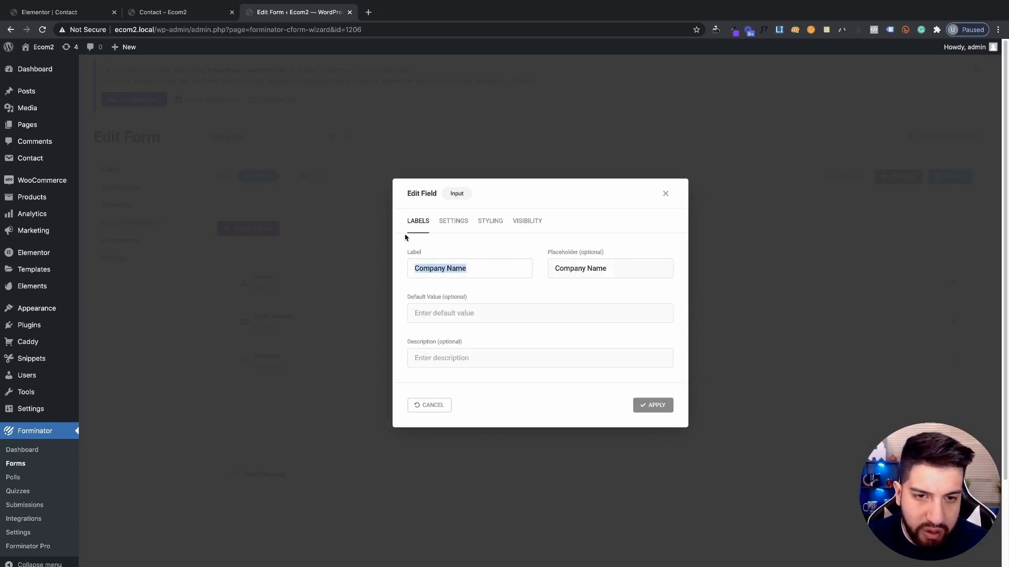
{"action": "left_click_drag", "start_coordinate": [553, 266], "coordinate": [615, 274]}
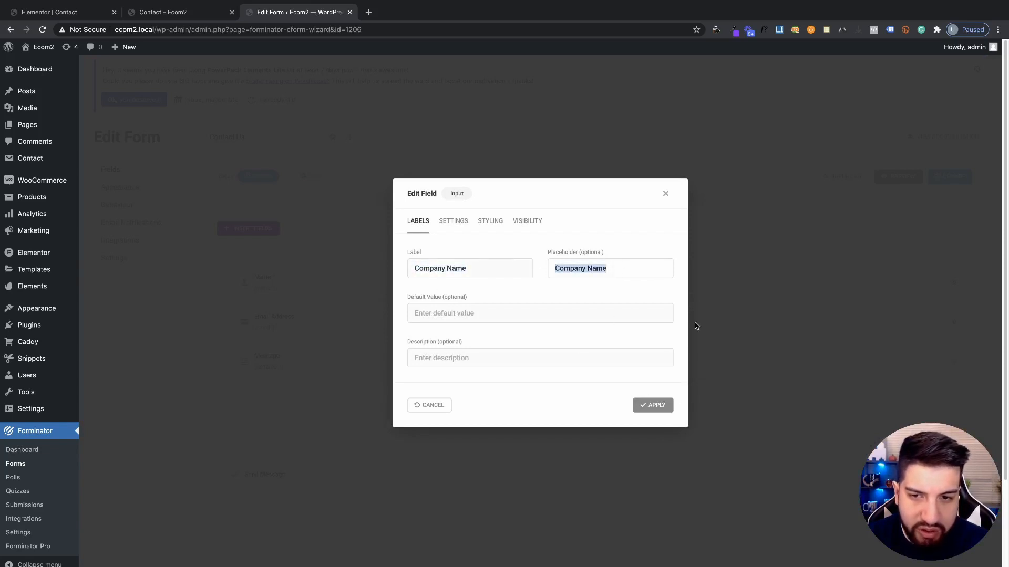
{"action": "left_click", "coordinate": [666, 194]}
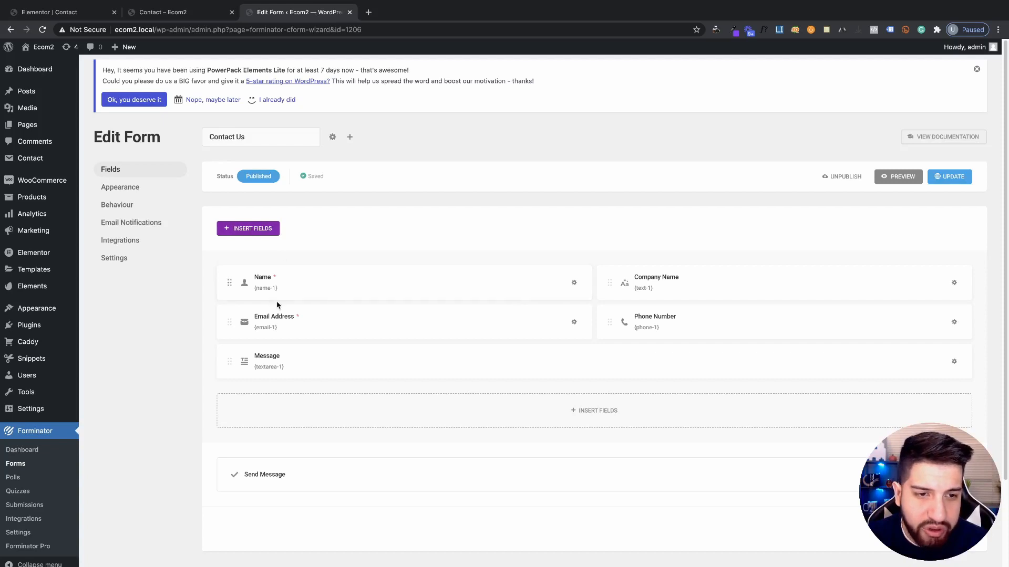
Restore the name field's label to 'First Name' by copying its placeholder text
{"action": "left_click", "coordinate": [283, 292]}
{"action": "triple_click", "coordinate": [596, 307]}
{"action": "key", "text": "ctrl+c"}
{"action": "left_click", "coordinate": [442, 309]}
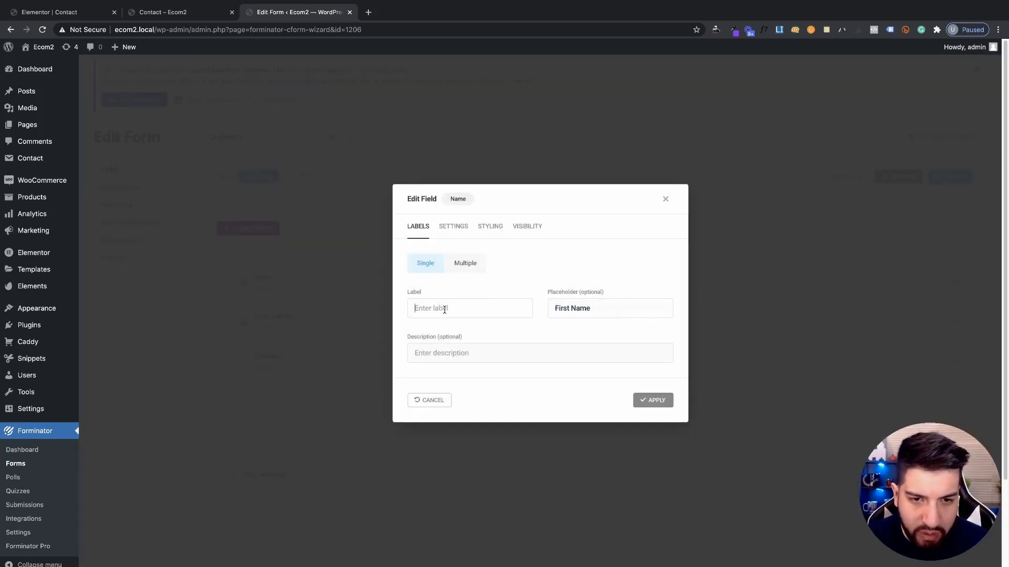
{"action": "key", "text": "ctrl+v"}
{"action": "left_click", "coordinate": [651, 400]}
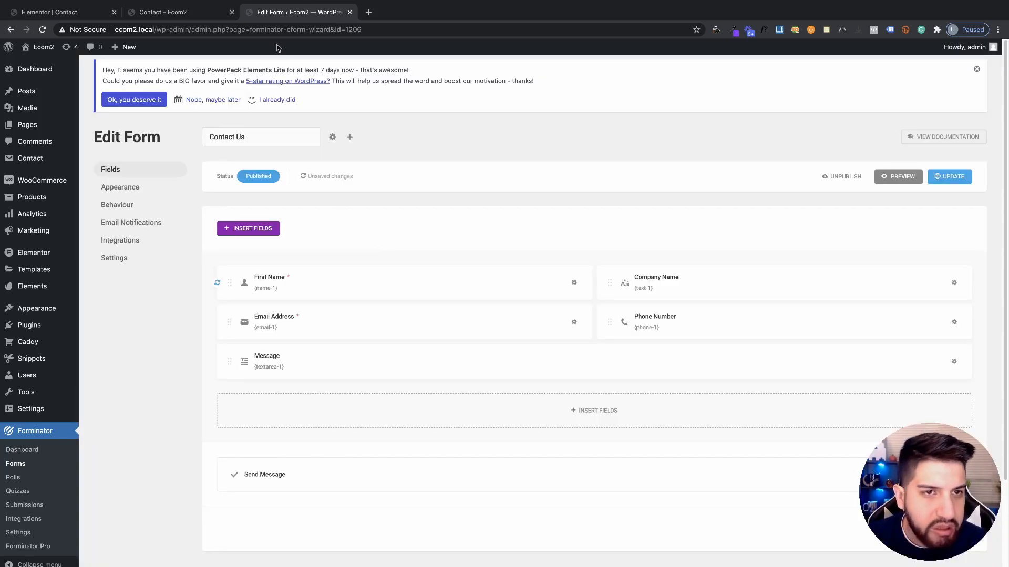
Update the form and check the reloaded preview shows the 'First Name *' label
{"action": "left_click", "coordinate": [958, 179]}
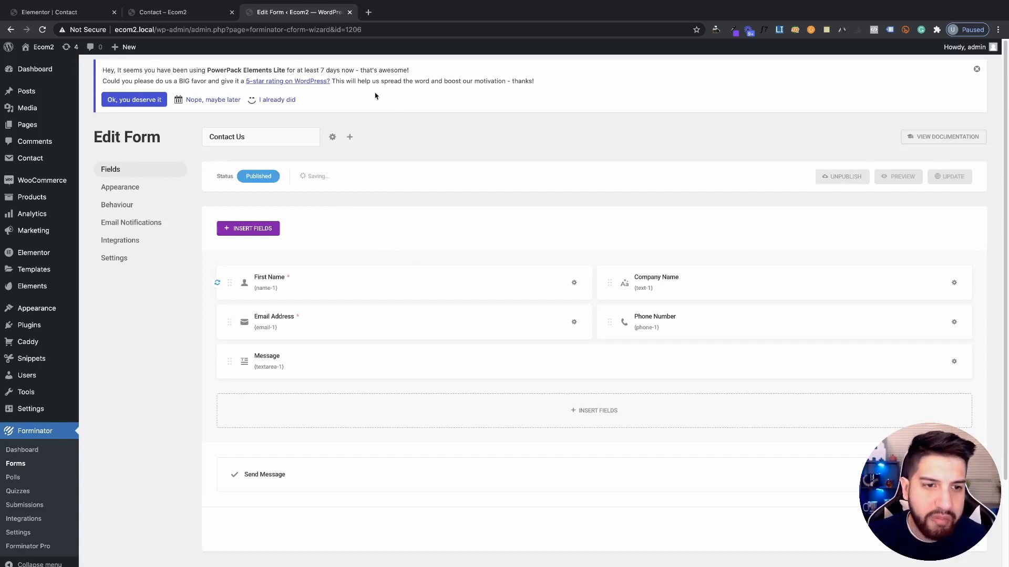
{"action": "left_click", "coordinate": [197, 16]}
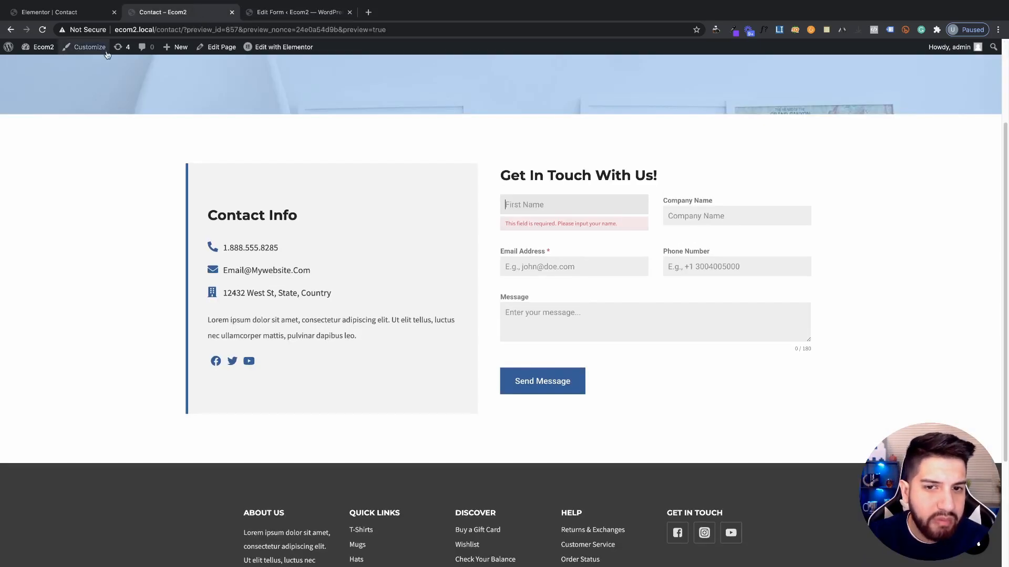
{"action": "left_click", "coordinate": [44, 32]}
{"action": "left_click", "coordinate": [285, 14]}
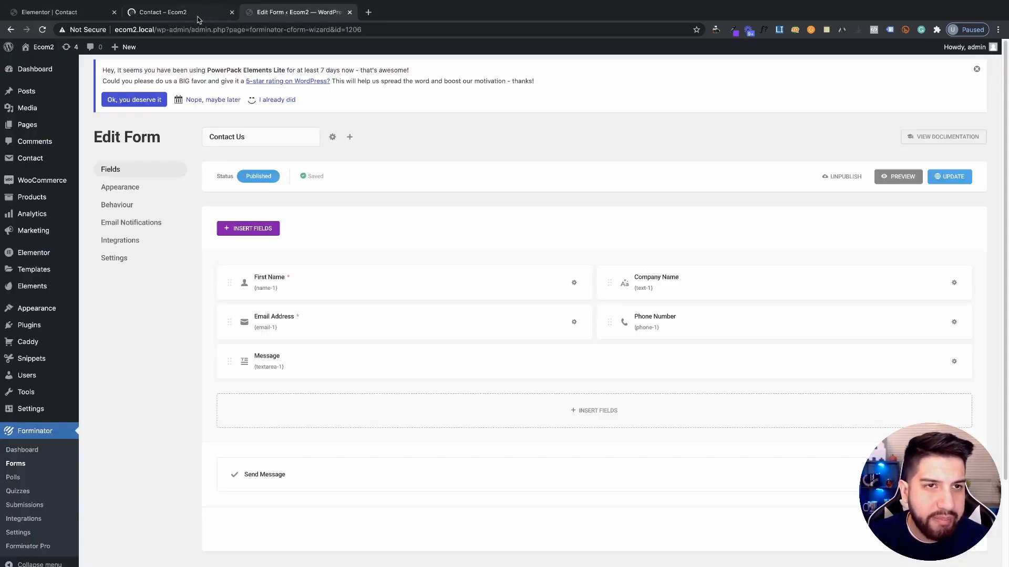
{"action": "left_click", "coordinate": [197, 19]}
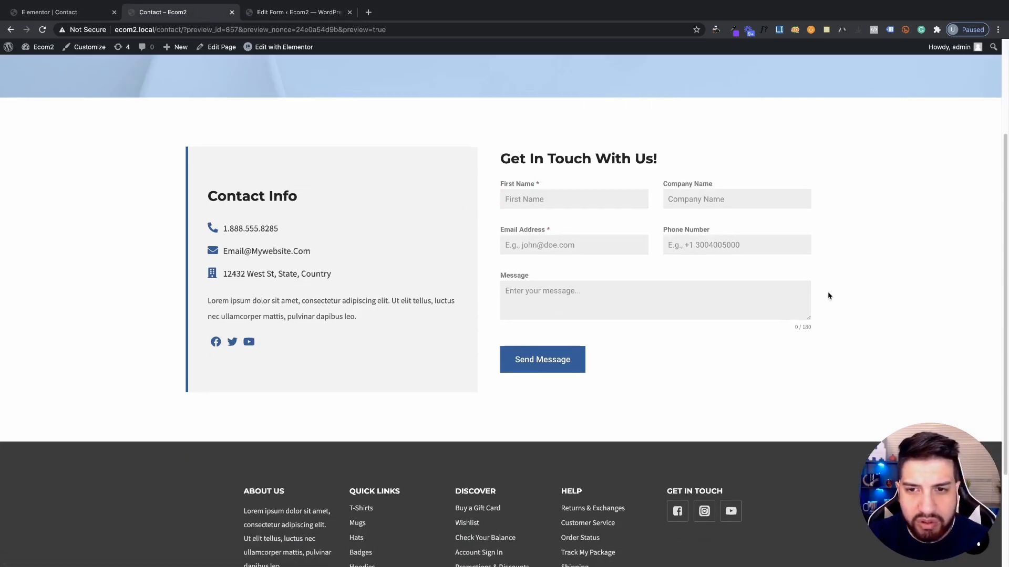
{"action": "scroll", "coordinate": [851, 301], "scroll_direction": "up", "scroll_amount": 1}
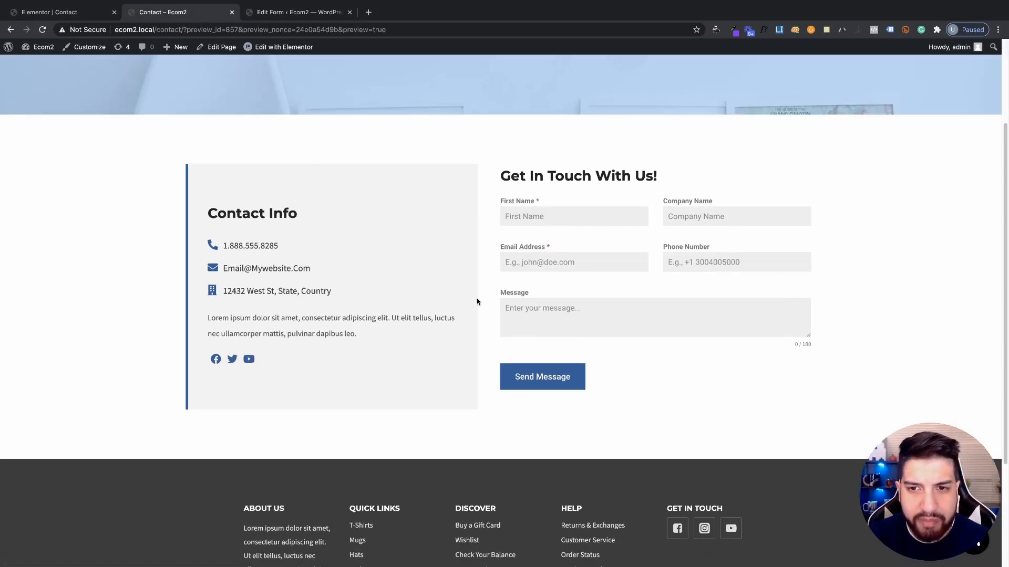
{"action": "left_click", "coordinate": [288, 14]}
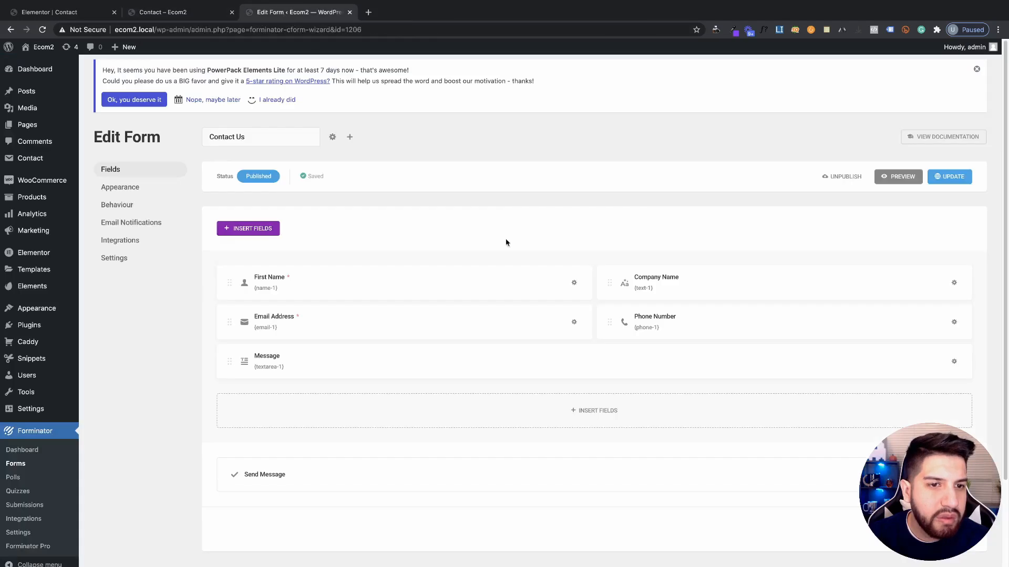
Review the Behaviour settings' inline thank-you message that auto-closes after 5 seconds
{"action": "left_click", "coordinate": [113, 188]}
{"action": "left_click", "coordinate": [121, 205]}
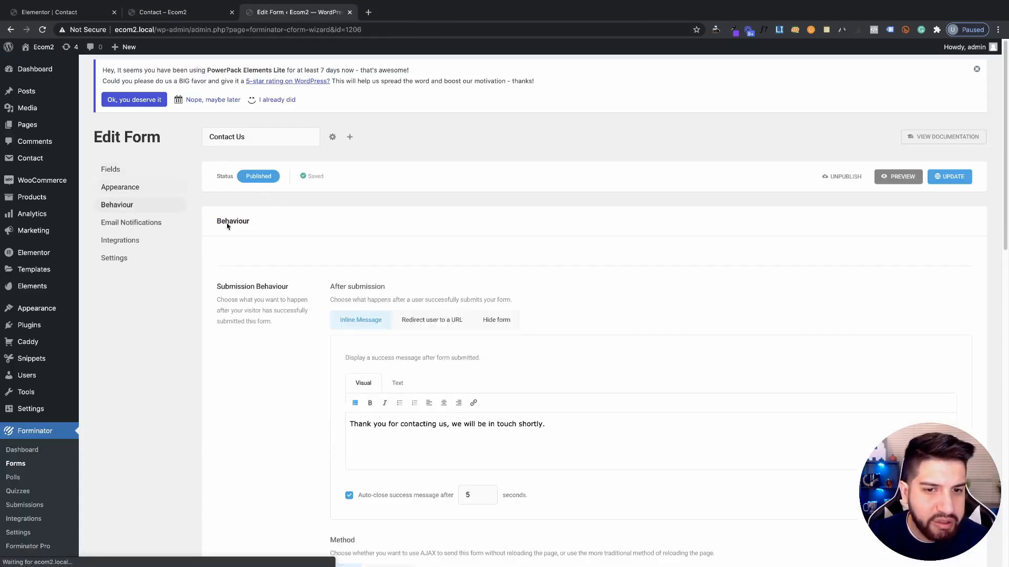
{"action": "scroll", "coordinate": [396, 253], "scroll_direction": "down", "scroll_amount": 1}
{"action": "scroll", "coordinate": [467, 248], "scroll_direction": "down", "scroll_amount": 1}
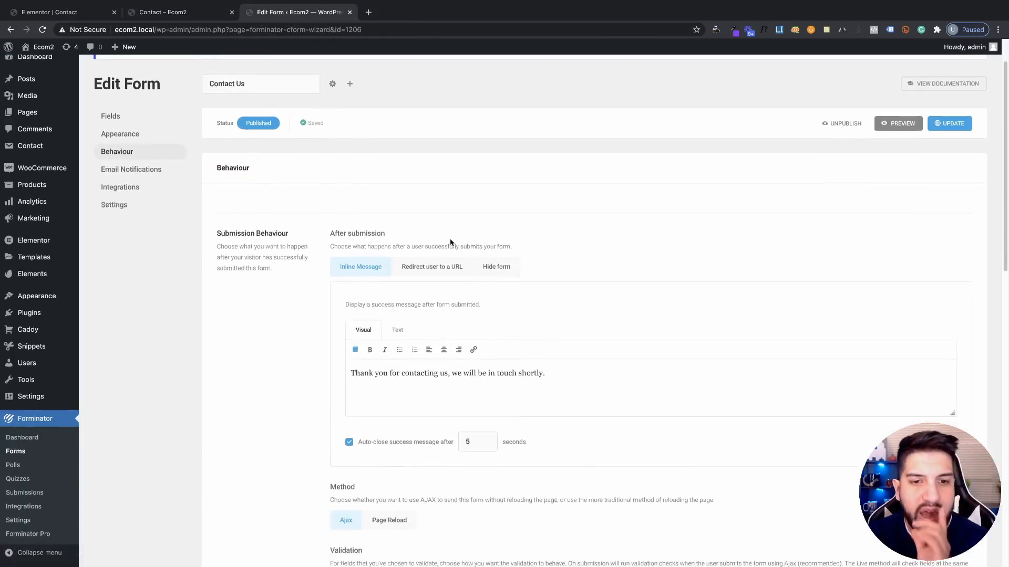
{"action": "scroll", "coordinate": [433, 216], "scroll_direction": "up", "scroll_amount": 2}
{"action": "scroll", "coordinate": [464, 257], "scroll_direction": "down", "scroll_amount": 3}
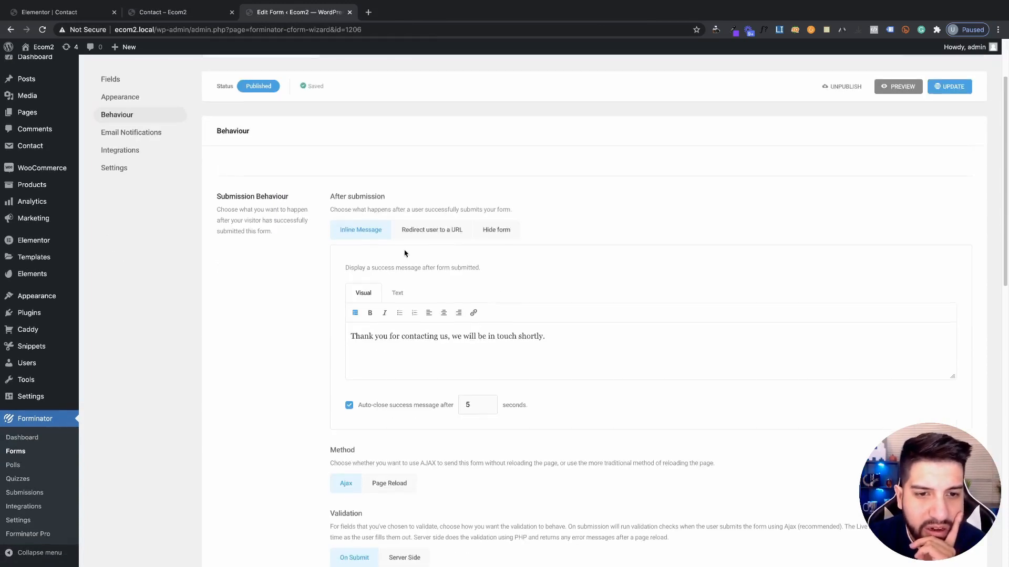
{"action": "scroll", "coordinate": [396, 249], "scroll_direction": "down", "scroll_amount": 2}
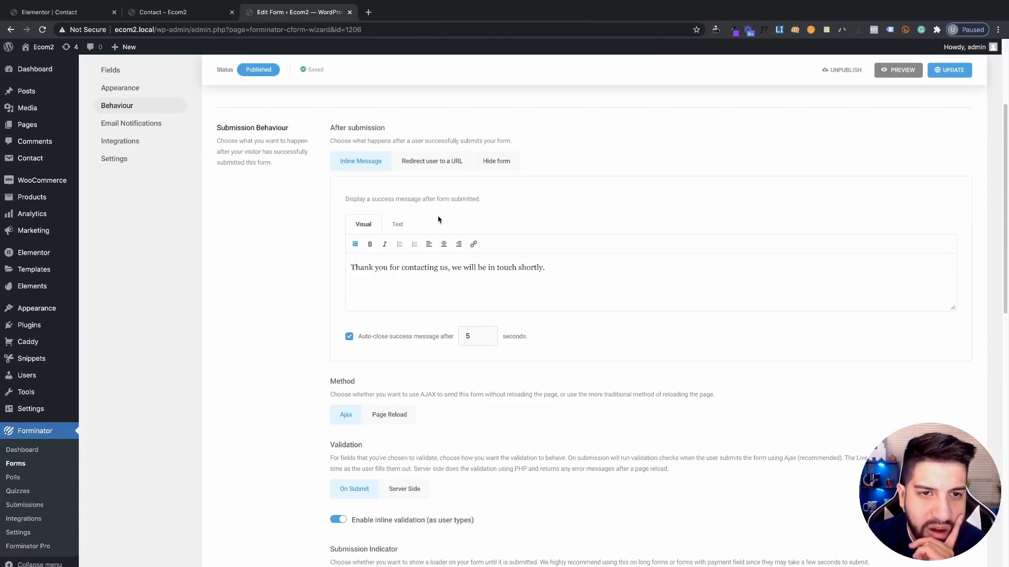
{"action": "scroll", "coordinate": [419, 216], "scroll_direction": "down", "scroll_amount": 1}
{"action": "scroll", "coordinate": [408, 208], "scroll_direction": "up", "scroll_amount": 1}
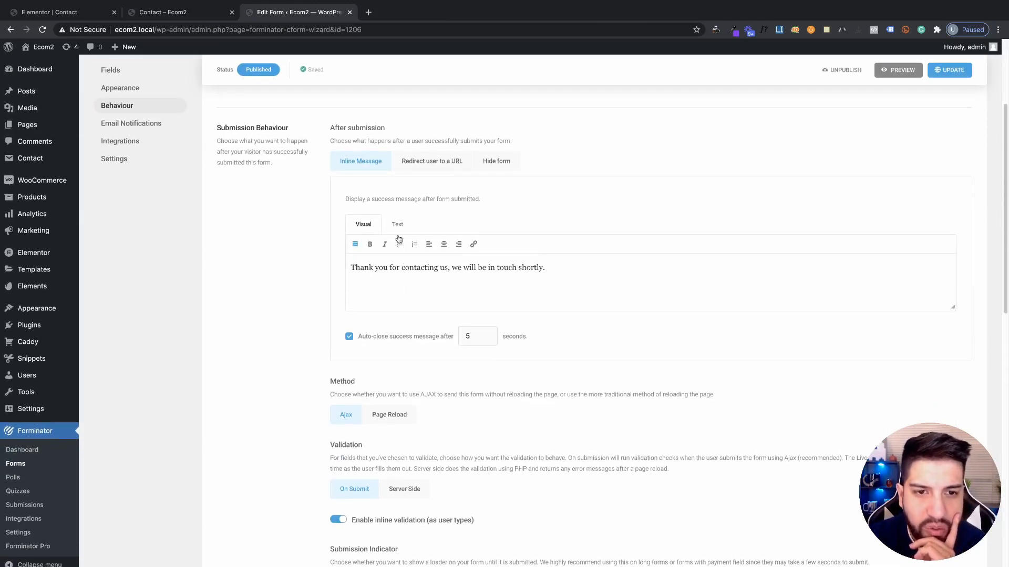
{"action": "left_click", "coordinate": [209, 18]}
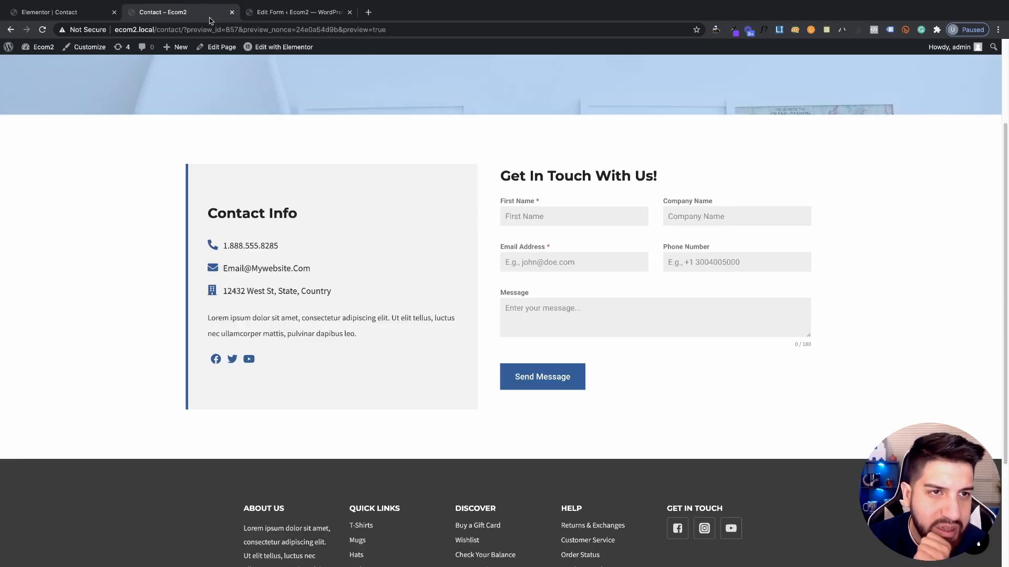
Submit a test entry with a sample first name and test email address to see the thank-you notice
{"action": "left_click", "coordinate": [546, 219]}
{"action": "type", "text": "test"}
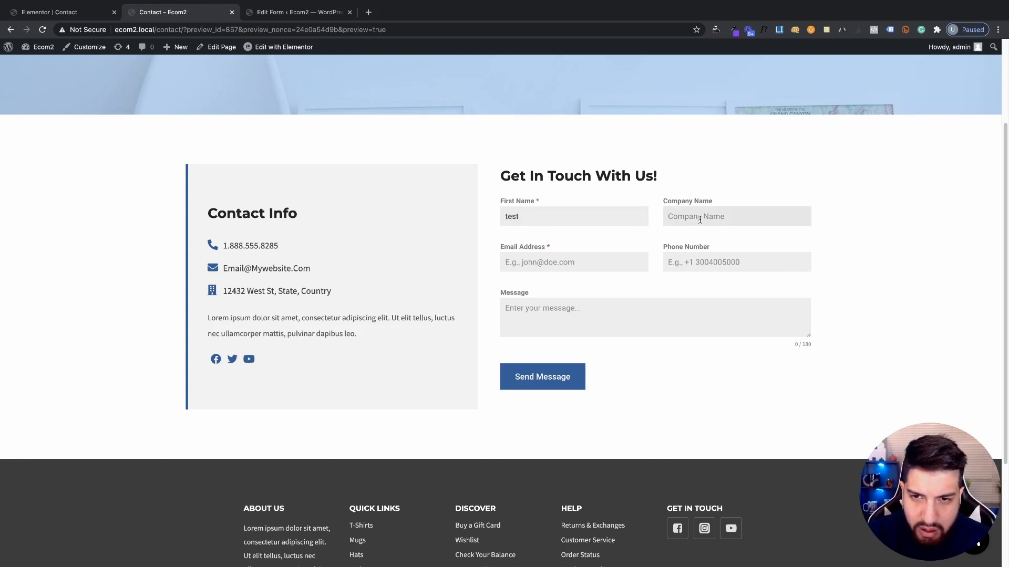
{"action": "type", "text": "est 101"}
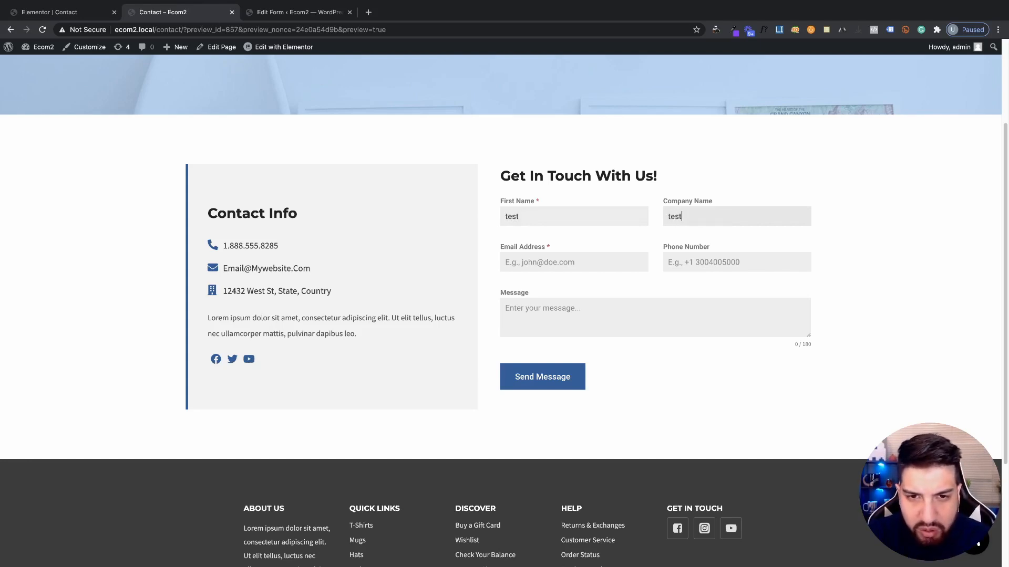
{"action": "left_click", "coordinate": [584, 261]}
{"action": "type", "text": "sacsa@asdsad.com"}
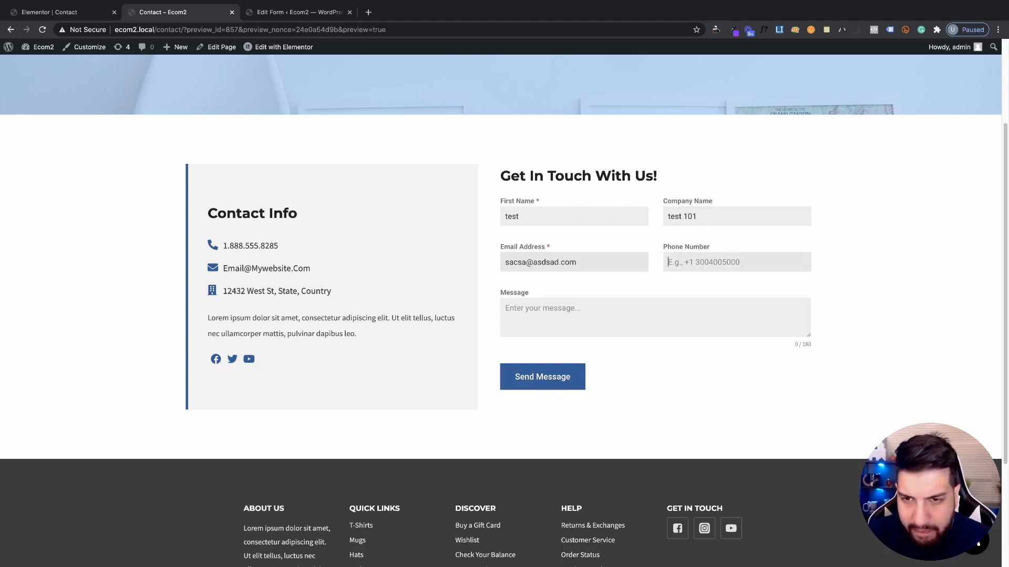
{"action": "type", "text": "6961161"}
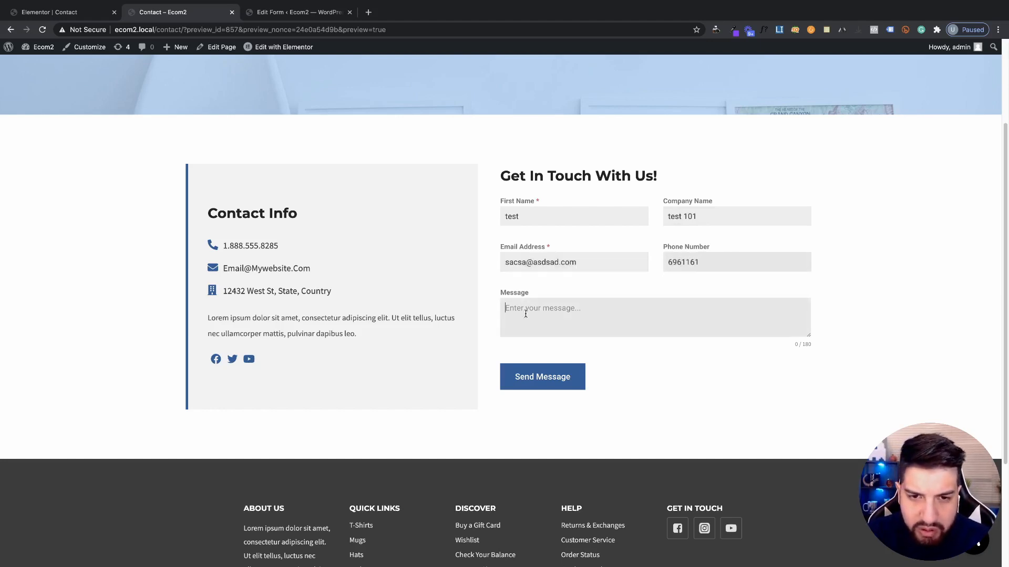
{"action": "type", "text": "sacsacsac"}
{"action": "left_click", "coordinate": [543, 377]}
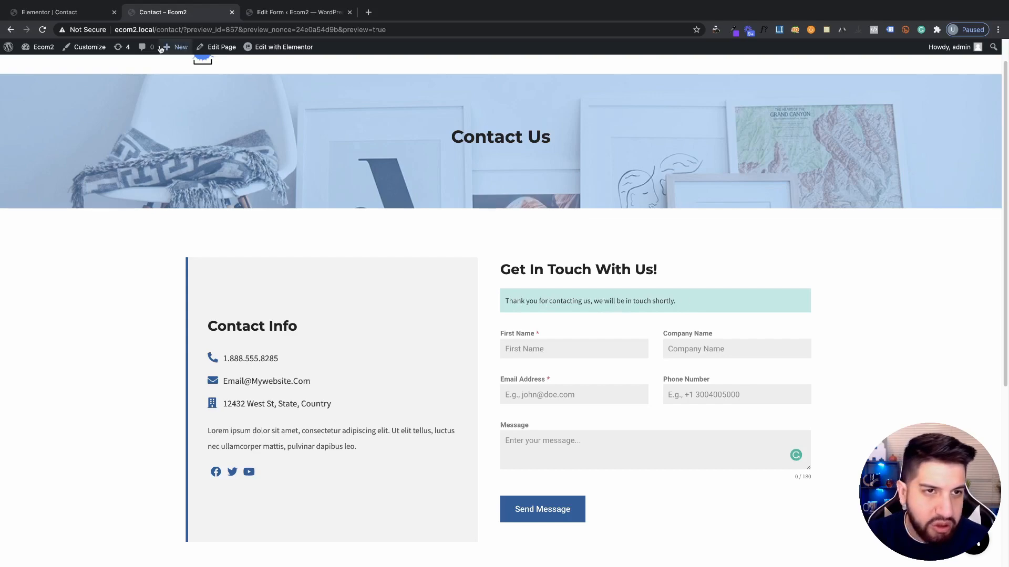
{"action": "left_click", "coordinate": [55, 14]}
Compare the thank-you message in Behaviour settings with the submitted preview
{"action": "left_click", "coordinate": [283, 12]}
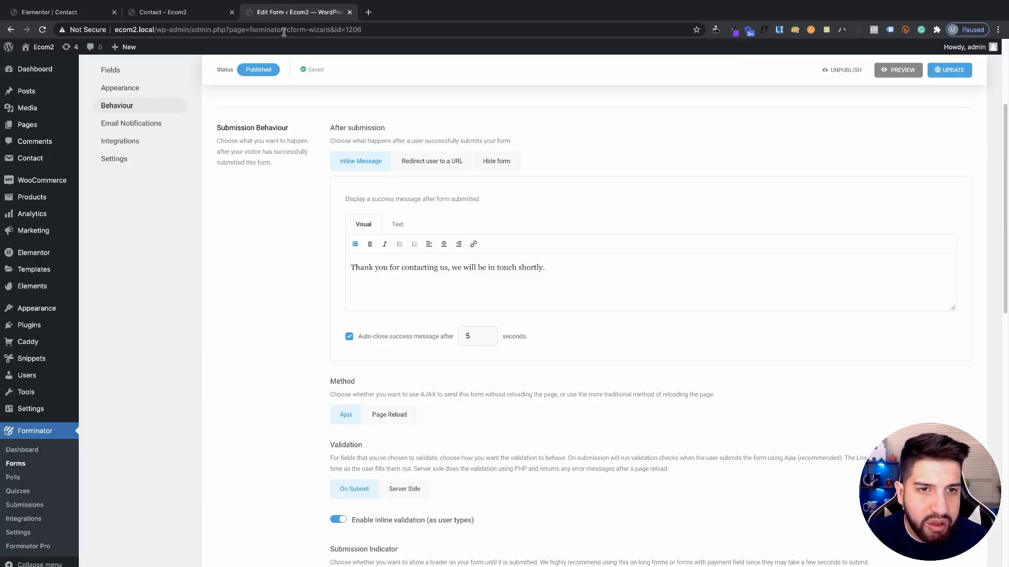
{"action": "triple_click", "coordinate": [539, 274]}
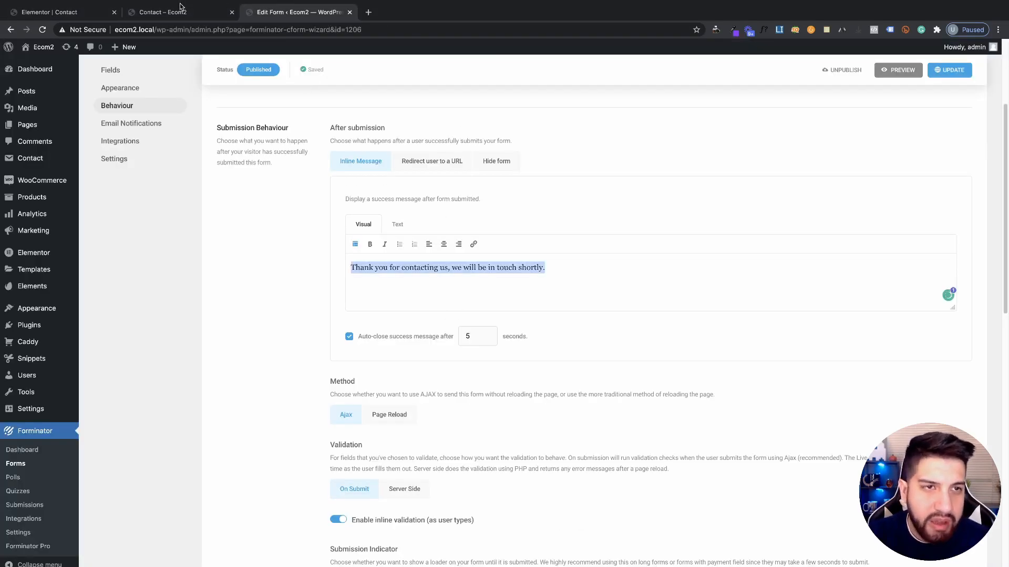
{"action": "left_click", "coordinate": [181, 12]}
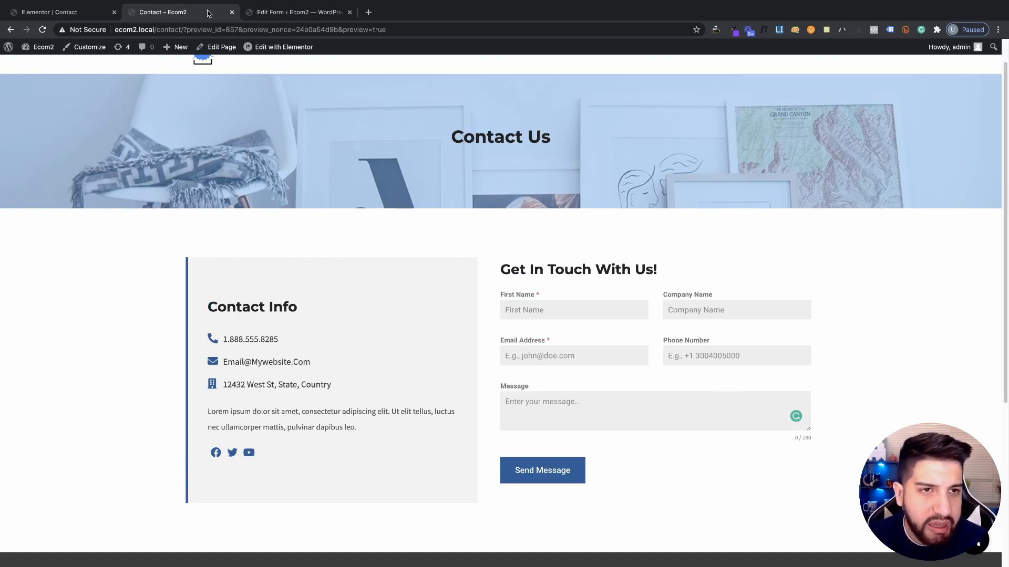
{"action": "left_click", "coordinate": [294, 14]}
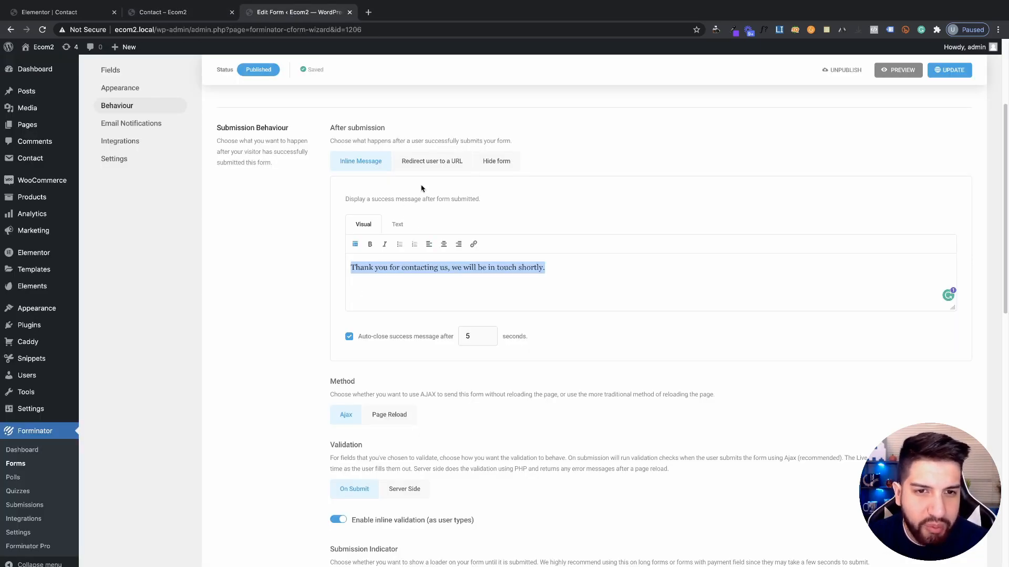
{"action": "left_click", "coordinate": [181, 12]}
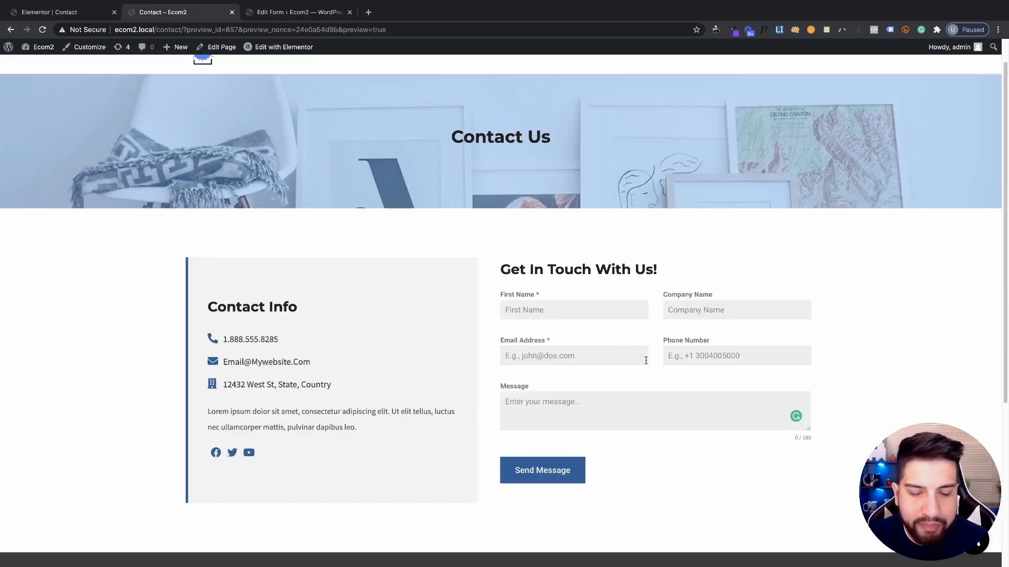
{"action": "left_click", "coordinate": [293, 13]}
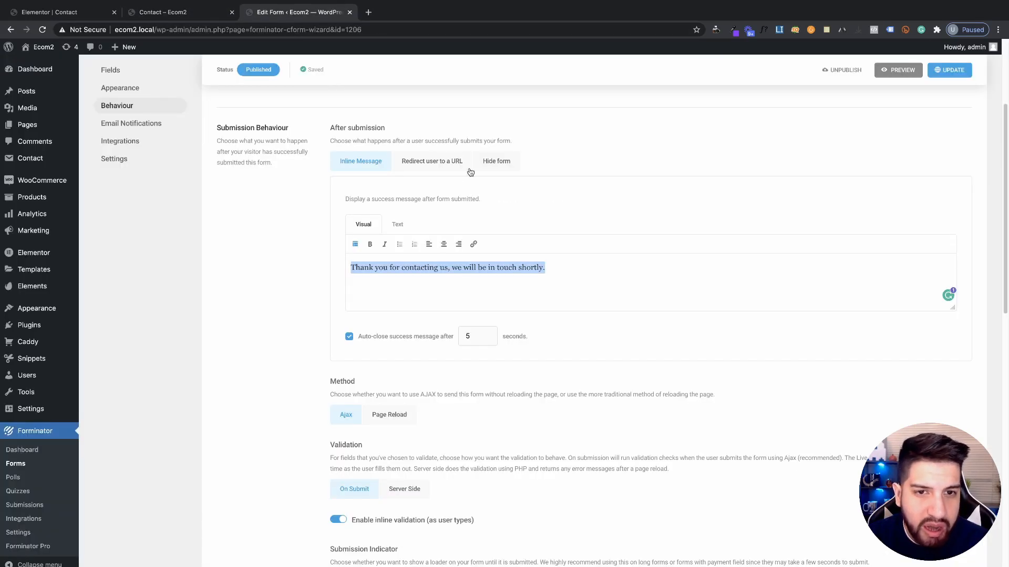
Look through the after-submission options, including Hide form and redirect to URL
{"action": "left_click", "coordinate": [509, 167]}
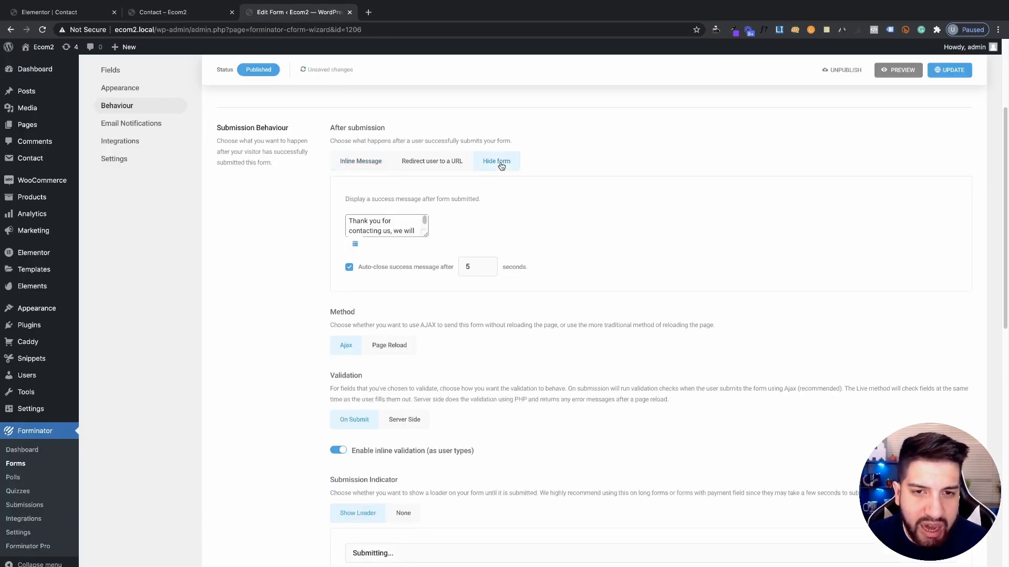
{"action": "left_click", "coordinate": [429, 166]}
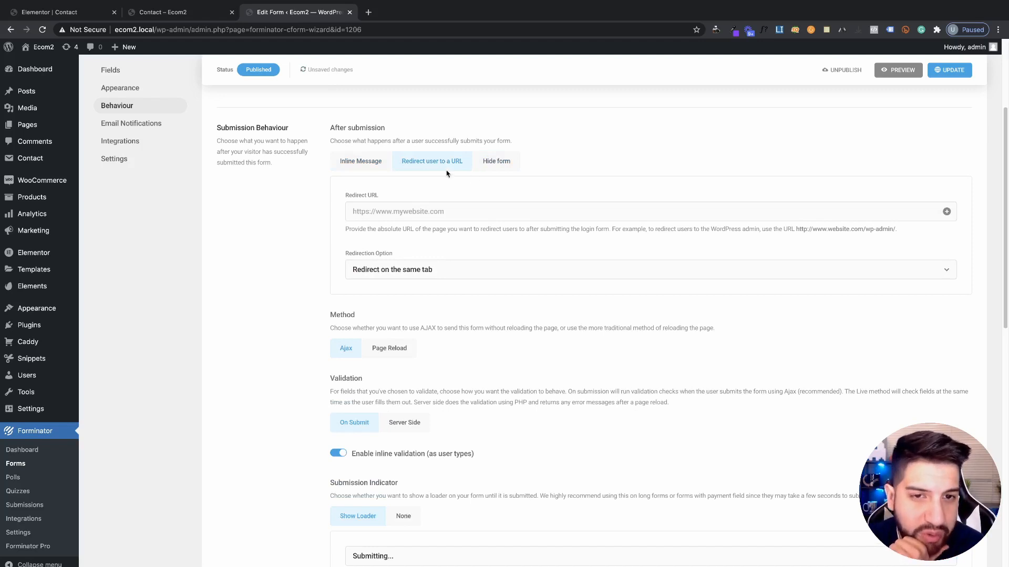
{"action": "scroll", "coordinate": [520, 263], "scroll_direction": "down", "scroll_amount": 2}
{"action": "scroll", "coordinate": [522, 266], "scroll_direction": "up", "scroll_amount": 4}
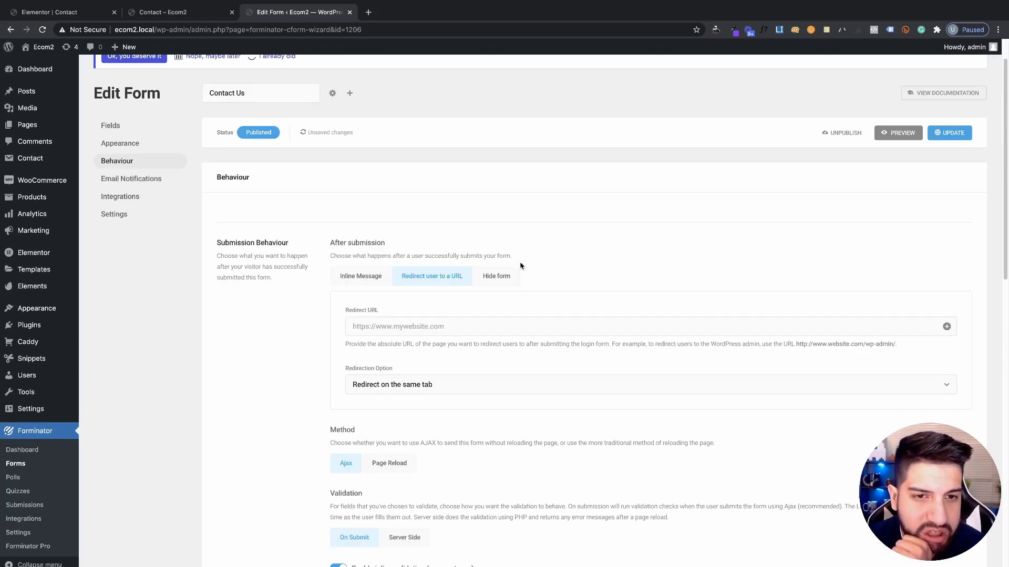
{"action": "scroll", "coordinate": [525, 262], "scroll_direction": "down", "scroll_amount": 2}
{"action": "scroll", "coordinate": [539, 259], "scroll_direction": "up", "scroll_amount": 3}
{"action": "scroll", "coordinate": [541, 260], "scroll_direction": "down", "scroll_amount": 3}
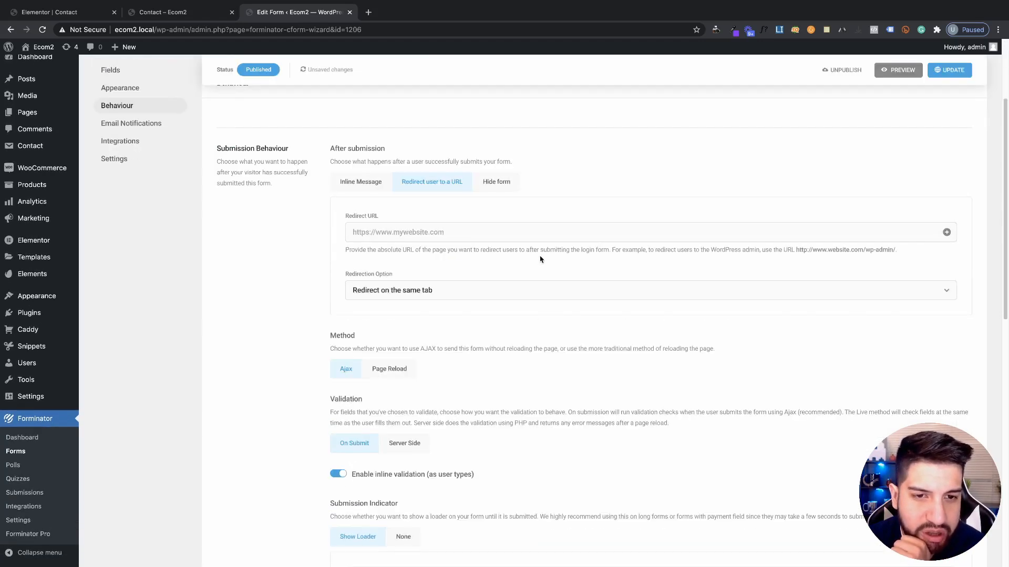
{"action": "scroll", "coordinate": [540, 260], "scroll_direction": "up", "scroll_amount": 3}
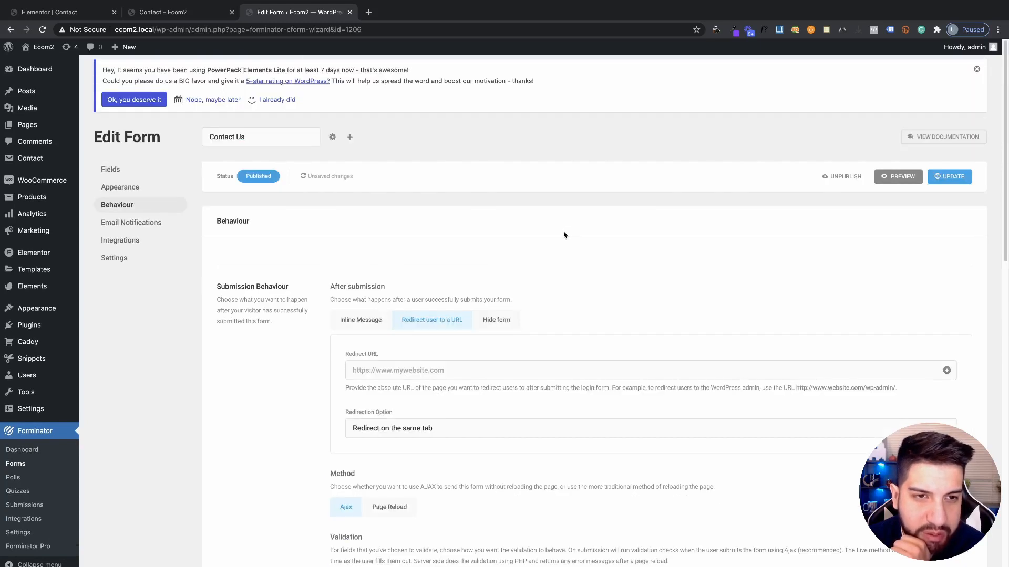
{"action": "scroll", "coordinate": [573, 235], "scroll_direction": "down", "scroll_amount": 2}
{"action": "scroll", "coordinate": [578, 235], "scroll_direction": "up", "scroll_amount": 2}
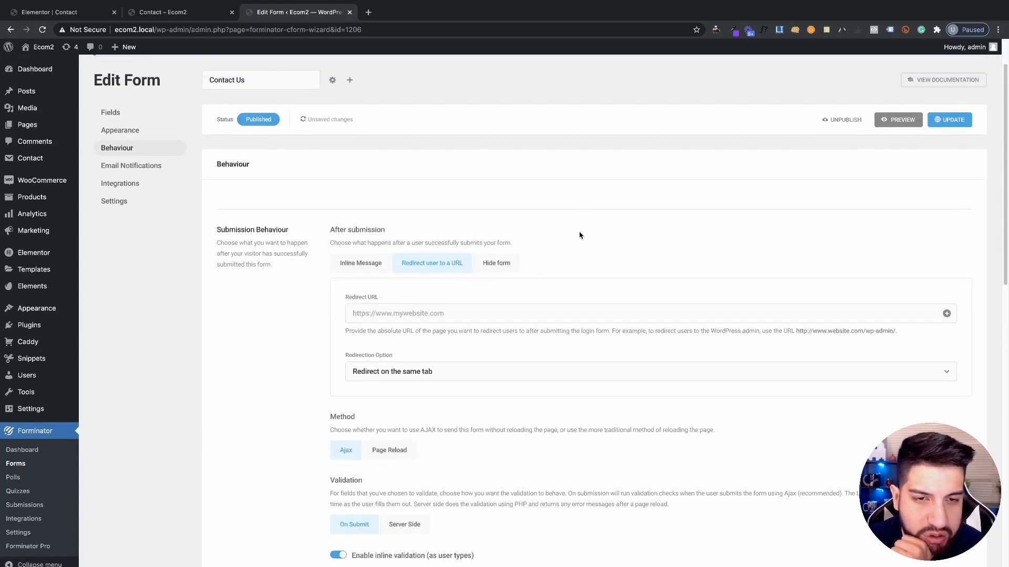
{"action": "scroll", "coordinate": [580, 232], "scroll_direction": "down", "scroll_amount": 1}
{"action": "scroll", "coordinate": [507, 317], "scroll_direction": "down", "scroll_amount": 1}
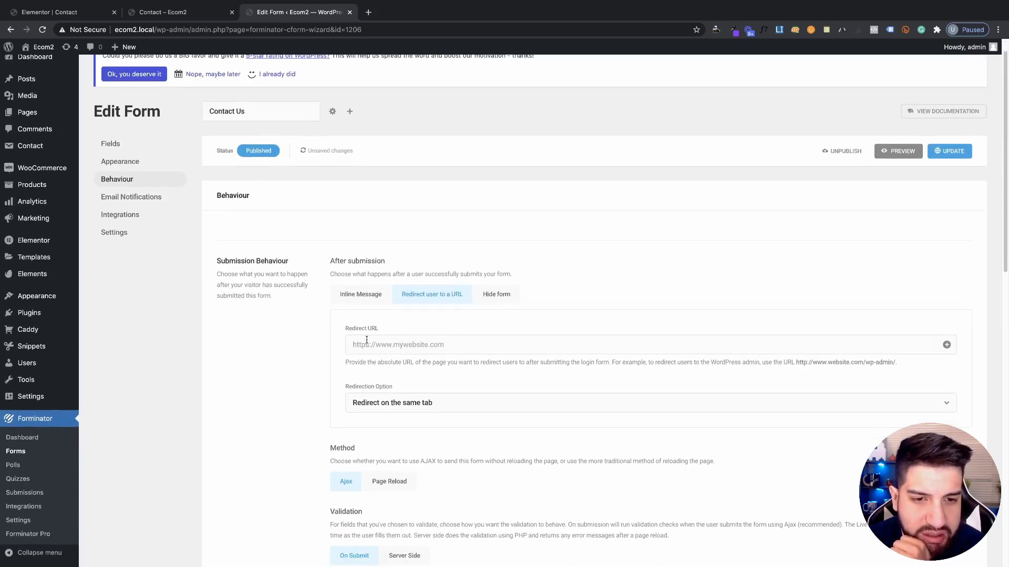
{"action": "scroll", "coordinate": [499, 329], "scroll_direction": "down", "scroll_amount": 1}
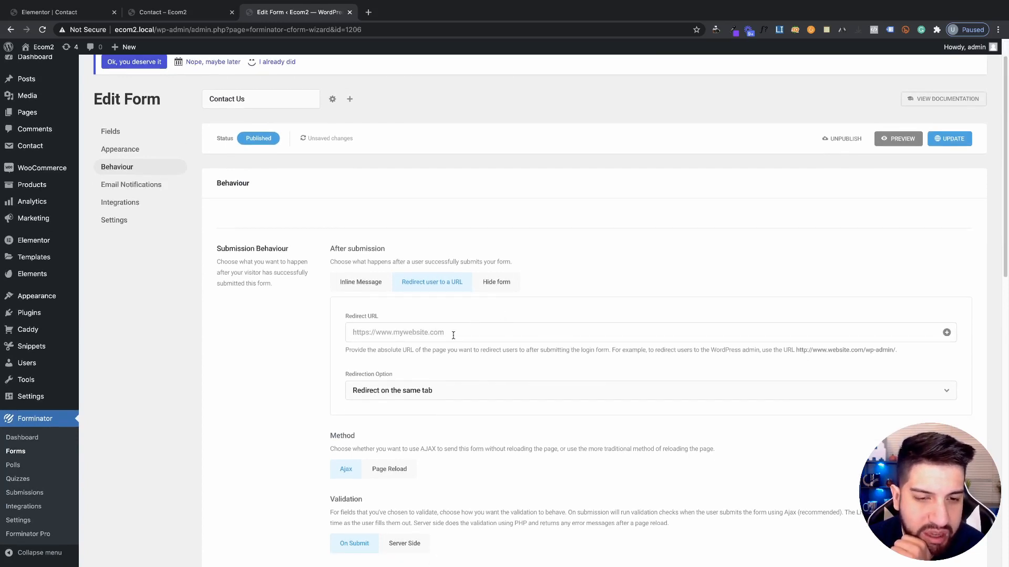
{"action": "scroll", "coordinate": [473, 333], "scroll_direction": "down", "scroll_amount": 1}
{"action": "scroll", "coordinate": [492, 331], "scroll_direction": "up", "scroll_amount": 3}
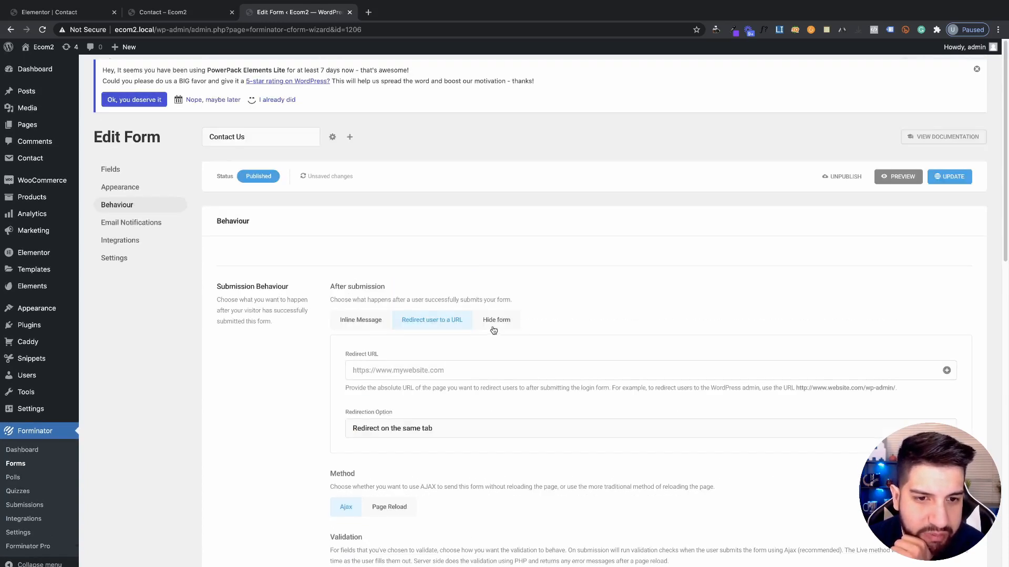
{"action": "scroll", "coordinate": [494, 330], "scroll_direction": "down", "scroll_amount": 1}
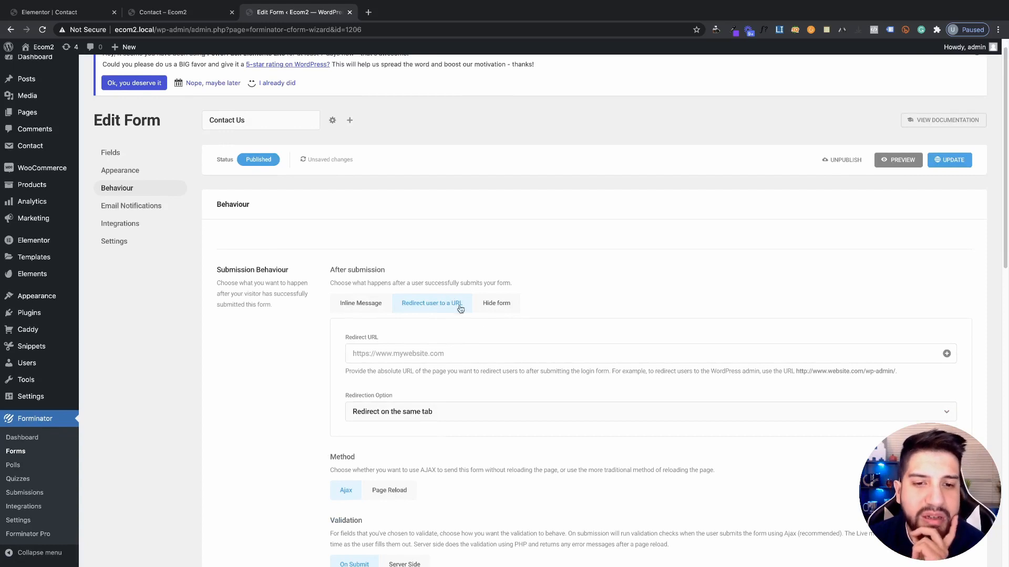
Set the form to Hide form after submission and update it
{"action": "left_click", "coordinate": [483, 308]}
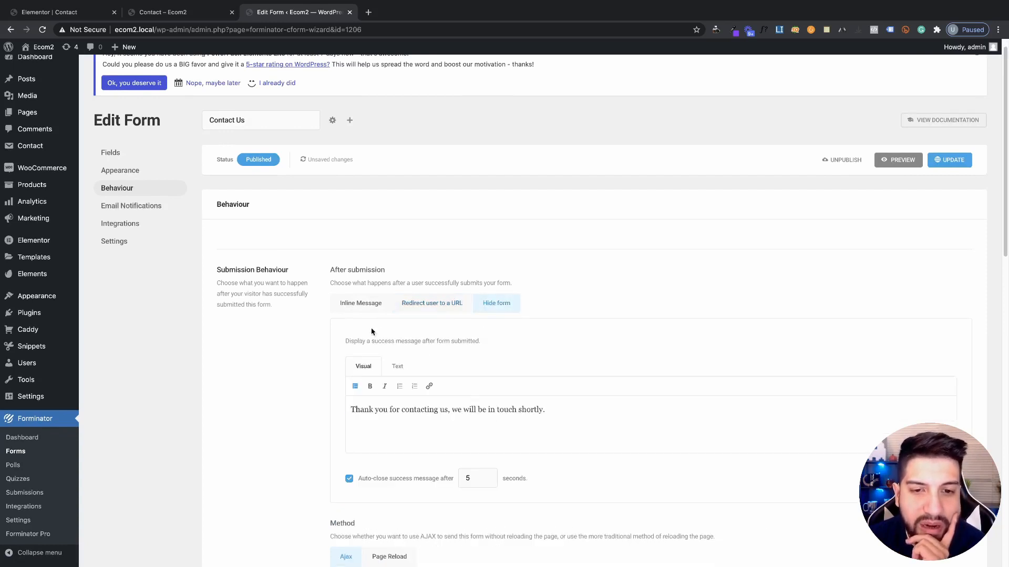
{"action": "left_click", "coordinate": [949, 160]}
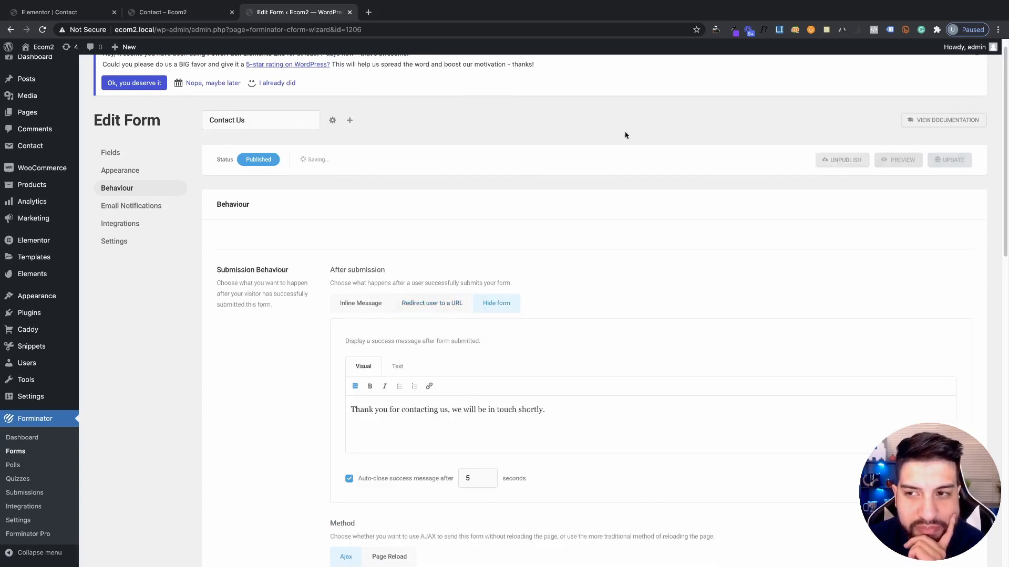
{"action": "left_click", "coordinate": [163, 12]}
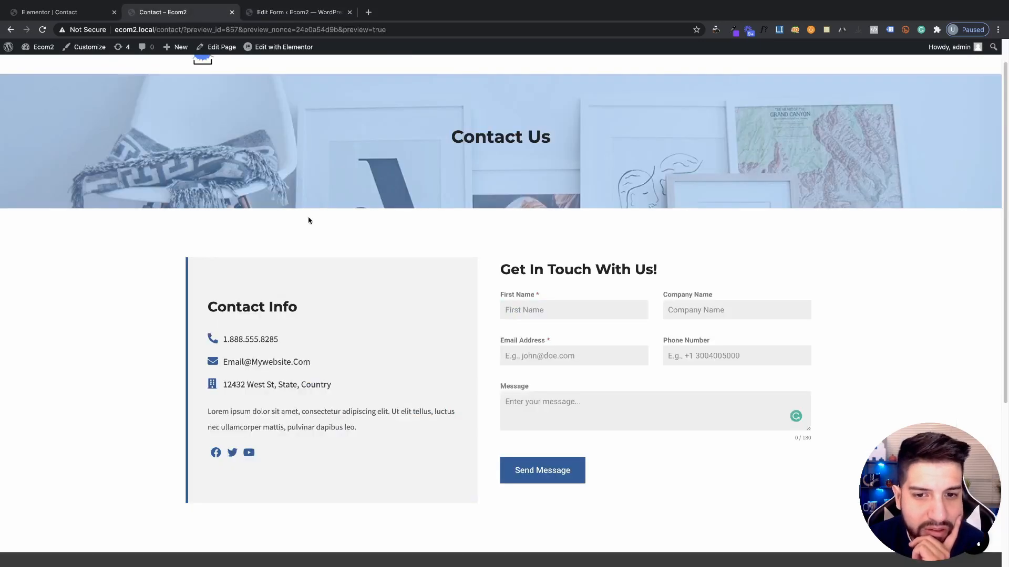
Type test values into First Name and Company Name, then reload the contact page after confirming the form settings
{"action": "left_click", "coordinate": [525, 305]}
{"action": "type", "text": "scscsc"}
{"action": "key", "text": "Tab"}
{"action": "type", "text": "sccs"}
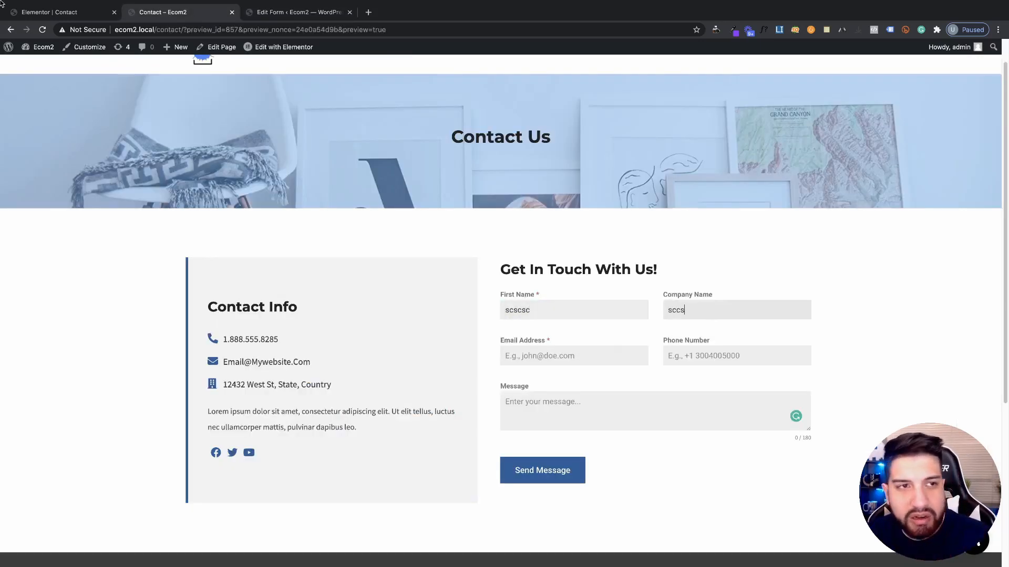
{"action": "left_click", "coordinate": [42, 30]}
{"action": "left_click", "coordinate": [287, 12]}
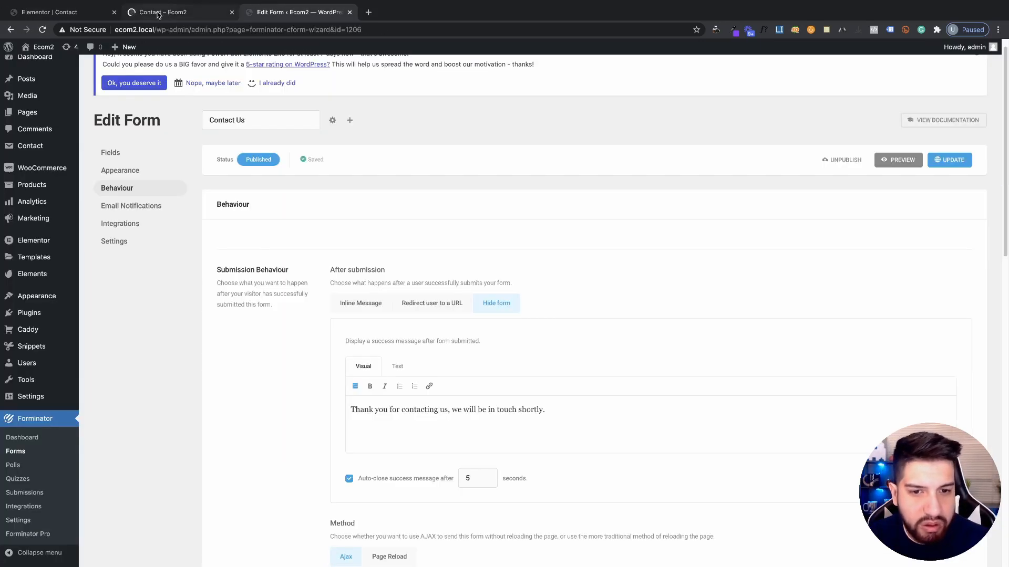
{"action": "left_click", "coordinate": [158, 14]}
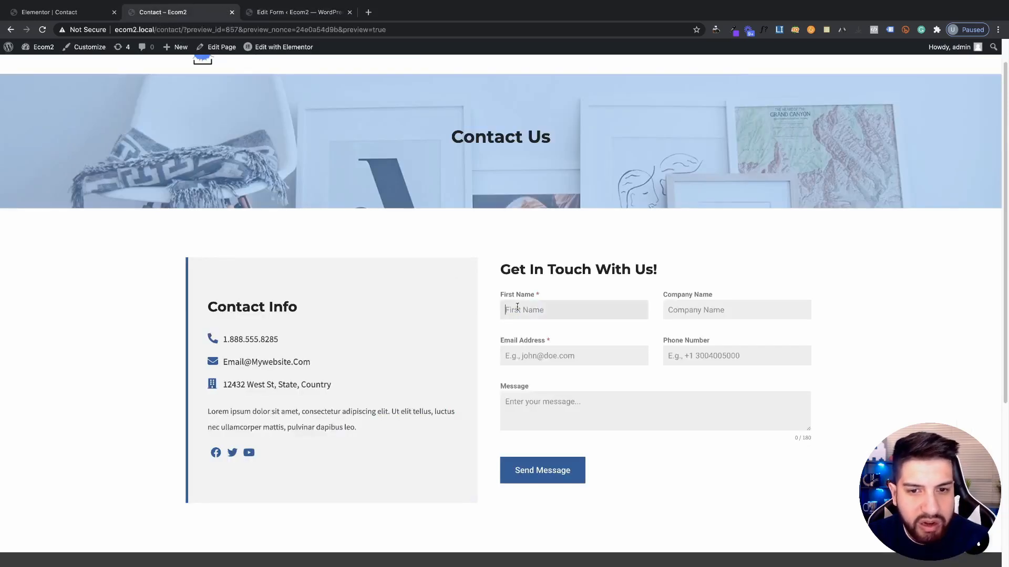
Fill the form with a test name, company and email, submit it, and review the thank-you notice
{"action": "type", "text": "cssccs"}
{"action": "left_click", "coordinate": [716, 314]}
{"action": "type", "text": "scscs"}
{"action": "left_click", "coordinate": [563, 356]}
{"action": "type", "text": "sc"}
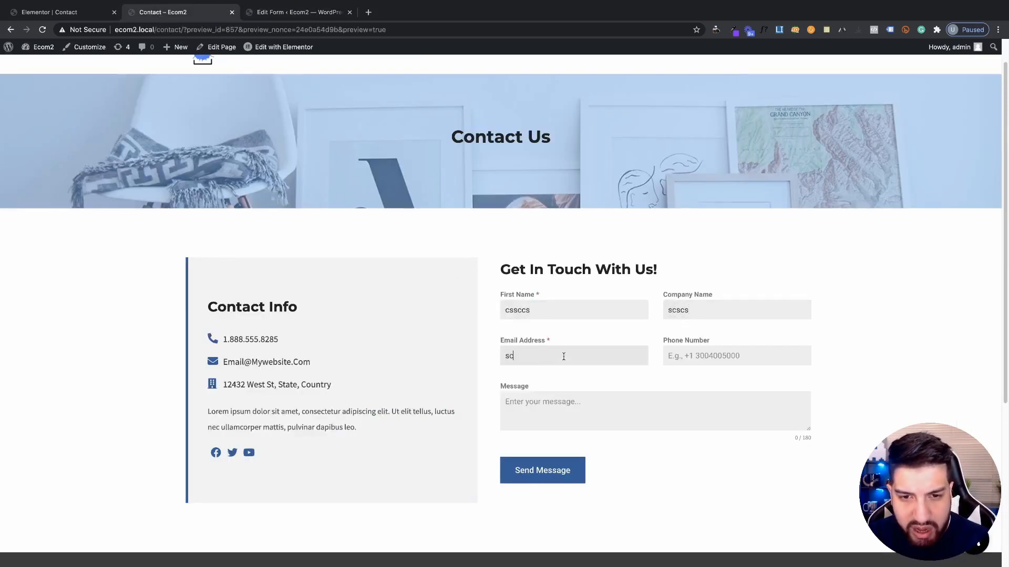
{"action": "type", "text": "scscs@sasa"}
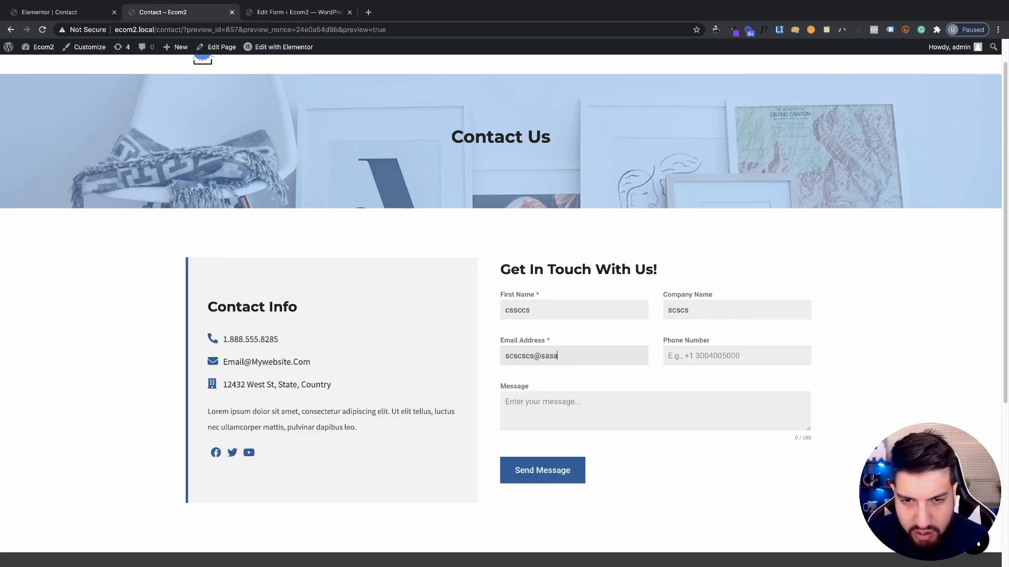
{"action": "type", "text": "96"}
{"action": "key", "text": "BackSpace"}
{"action": "key", "text": "BackSpace"}
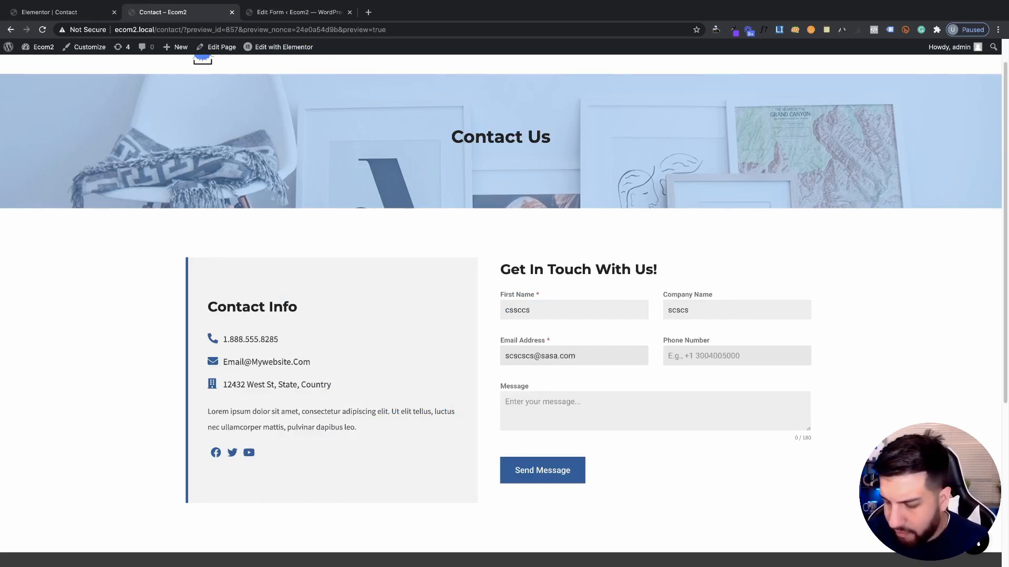
{"action": "type", "text": "96"}
{"action": "type", "text": "scscscs"}
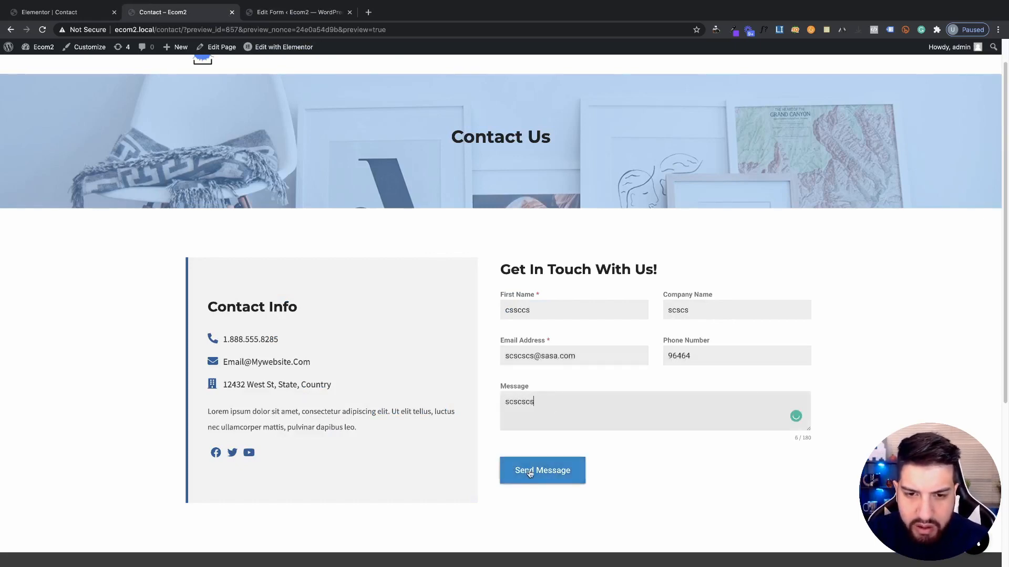
{"action": "left_click", "coordinate": [542, 470]}
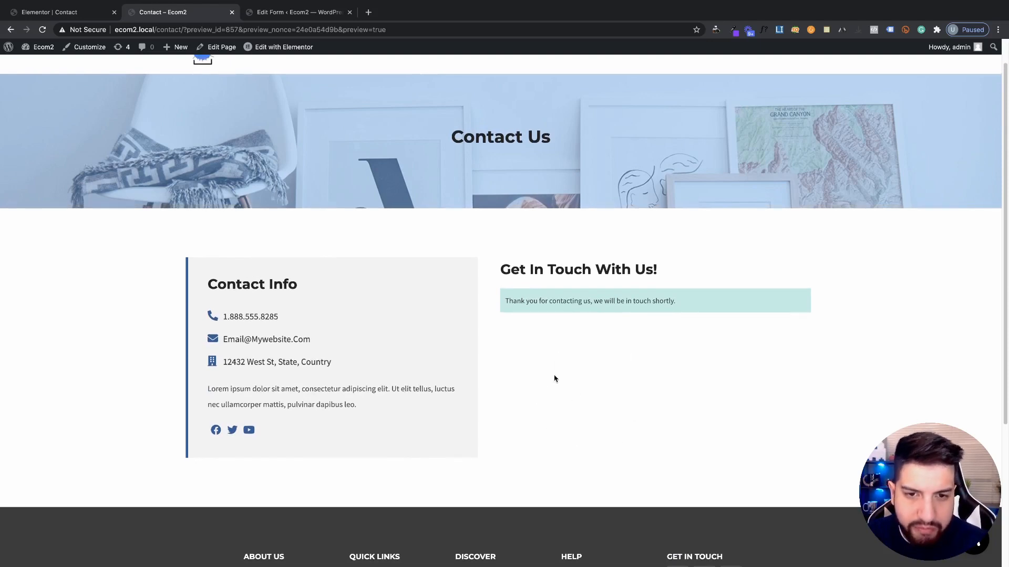
{"action": "scroll", "coordinate": [526, 362], "scroll_direction": "down", "scroll_amount": 1}
{"action": "triple_click", "coordinate": [603, 293]}
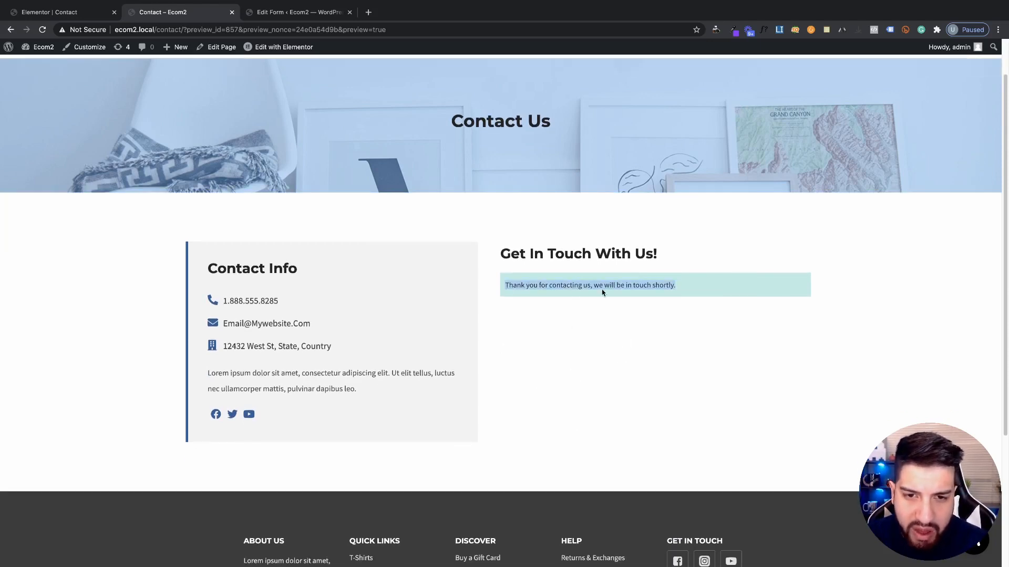
{"action": "left_click", "coordinate": [611, 363]}
{"action": "scroll", "coordinate": [628, 348], "scroll_direction": "up", "scroll_amount": 3}
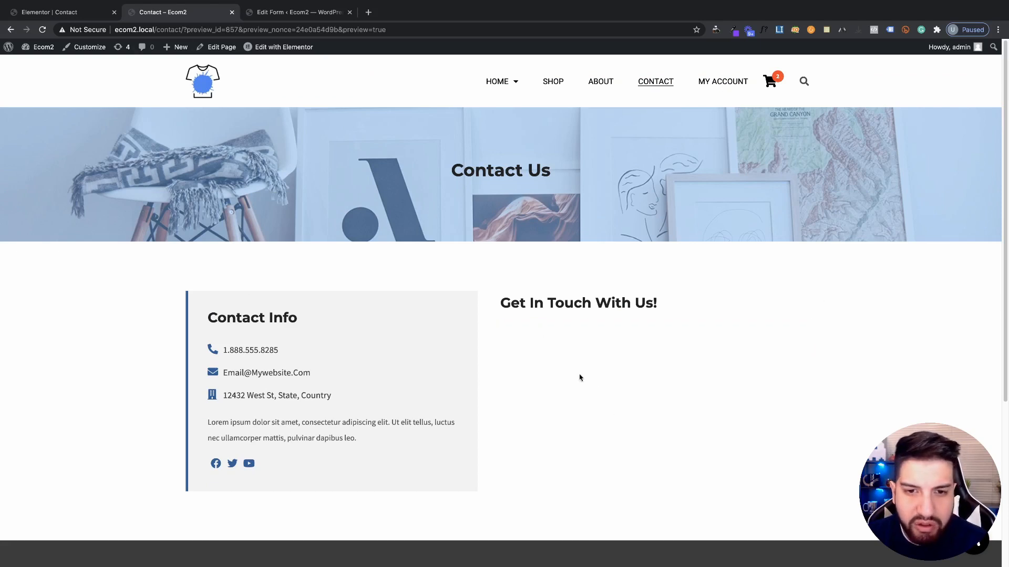
Uncheck 'Auto-close success message after 5 seconds' in the Forminator form settings
{"action": "left_click", "coordinate": [63, 12]}
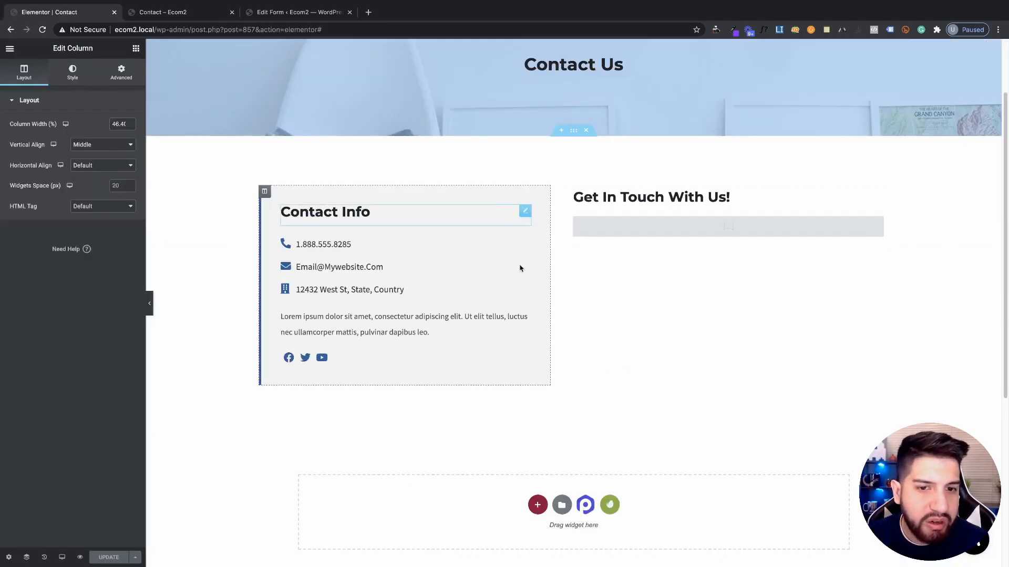
{"action": "key", "text": "ctrl+Tab"}
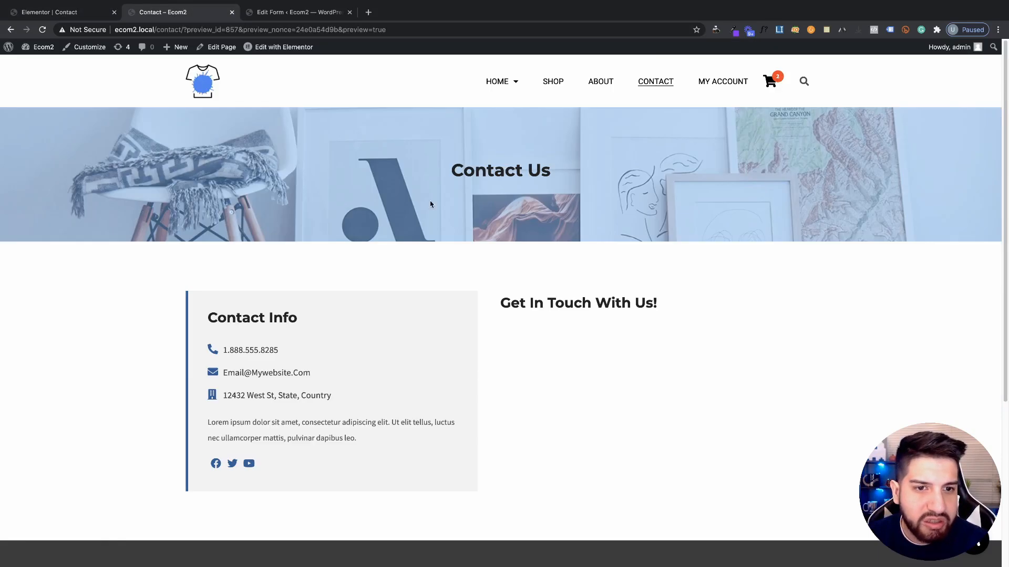
{"action": "left_click", "coordinate": [295, 12]}
{"action": "scroll", "coordinate": [514, 282], "scroll_direction": "down", "scroll_amount": 3}
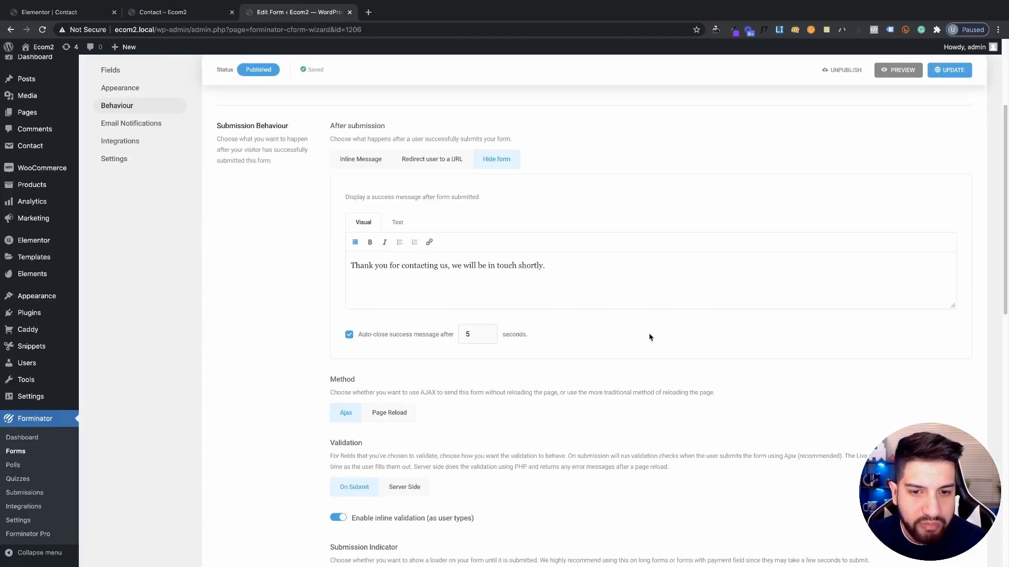
{"action": "left_click", "coordinate": [349, 335]}
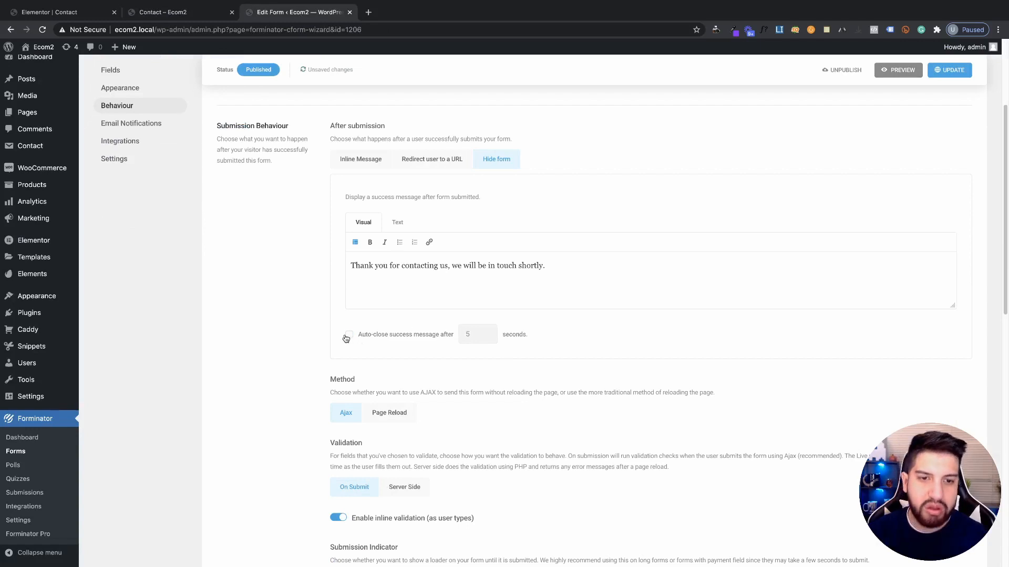
Update the form to save the success message without auto-close
{"action": "scroll", "coordinate": [919, 174], "scroll_direction": "up", "scroll_amount": 2}
{"action": "left_click", "coordinate": [946, 98]}
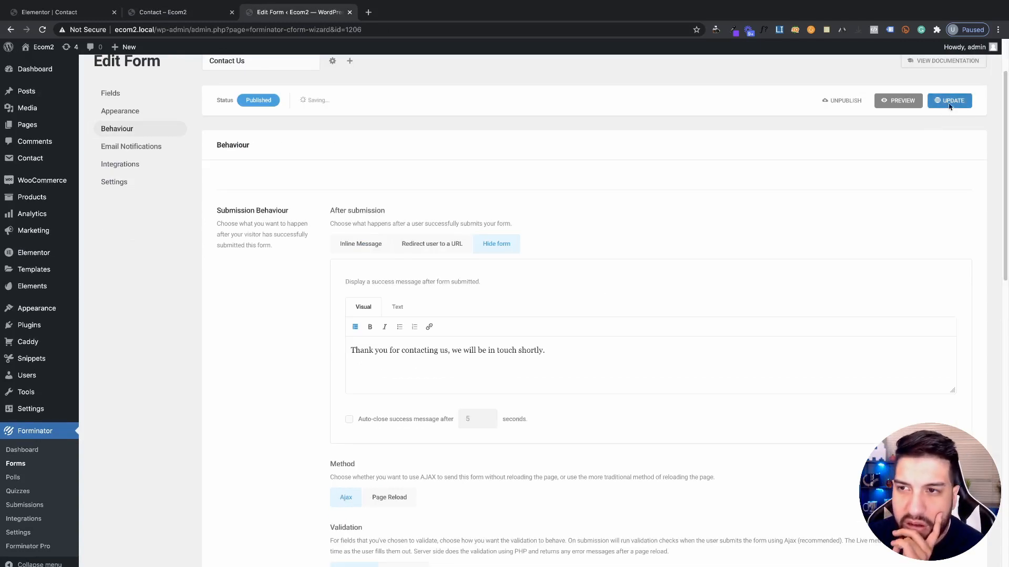
{"action": "scroll", "coordinate": [515, 374], "scroll_direction": "down", "scroll_amount": 2}
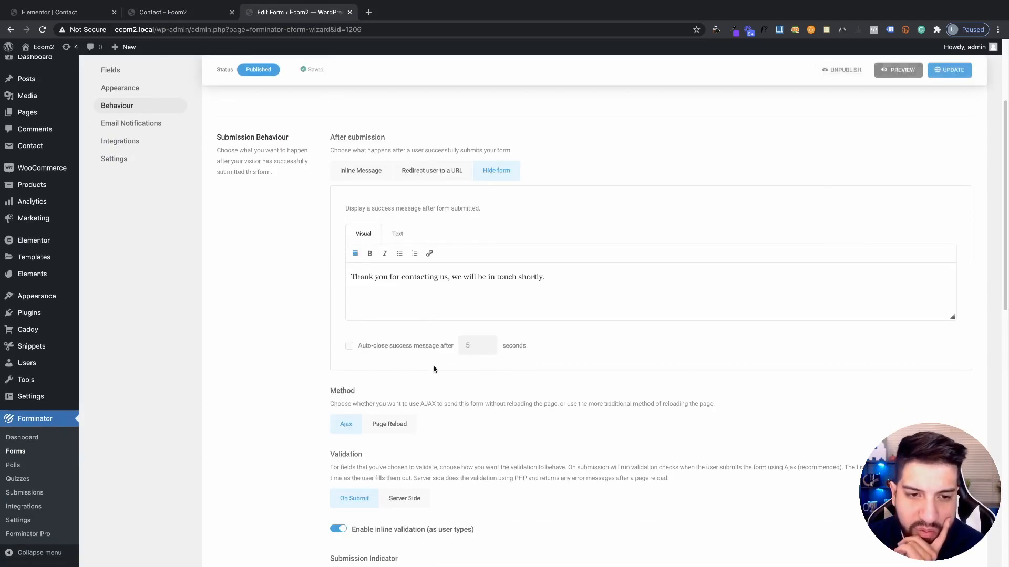
{"action": "scroll", "coordinate": [464, 356], "scroll_direction": "down", "scroll_amount": 2}
Scroll the Behaviour settings down to the Security section's Honeypot protection option
{"action": "scroll", "coordinate": [484, 358], "scroll_direction": "up", "scroll_amount": 3}
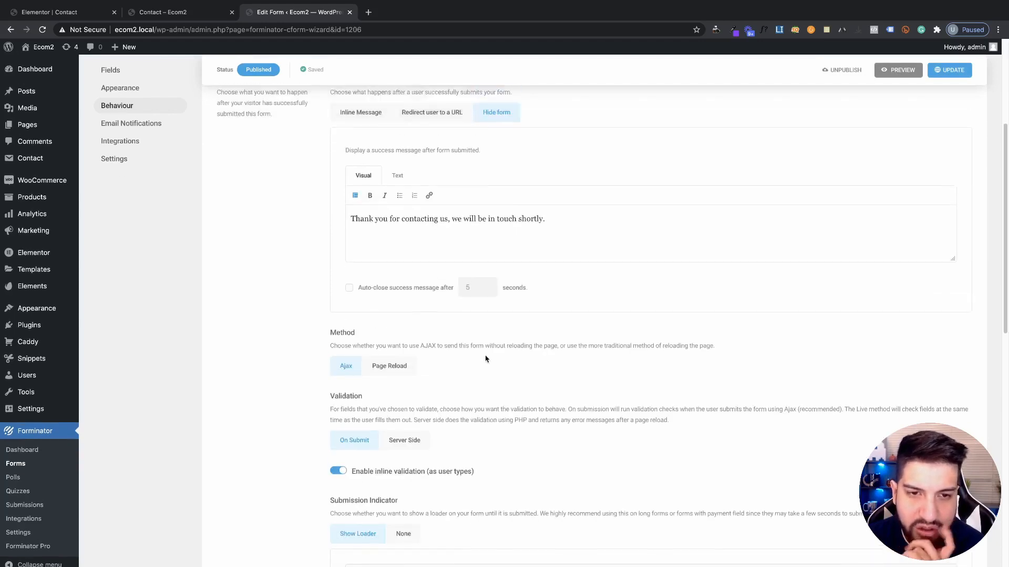
{"action": "scroll", "coordinate": [473, 350], "scroll_direction": "down", "scroll_amount": 1}
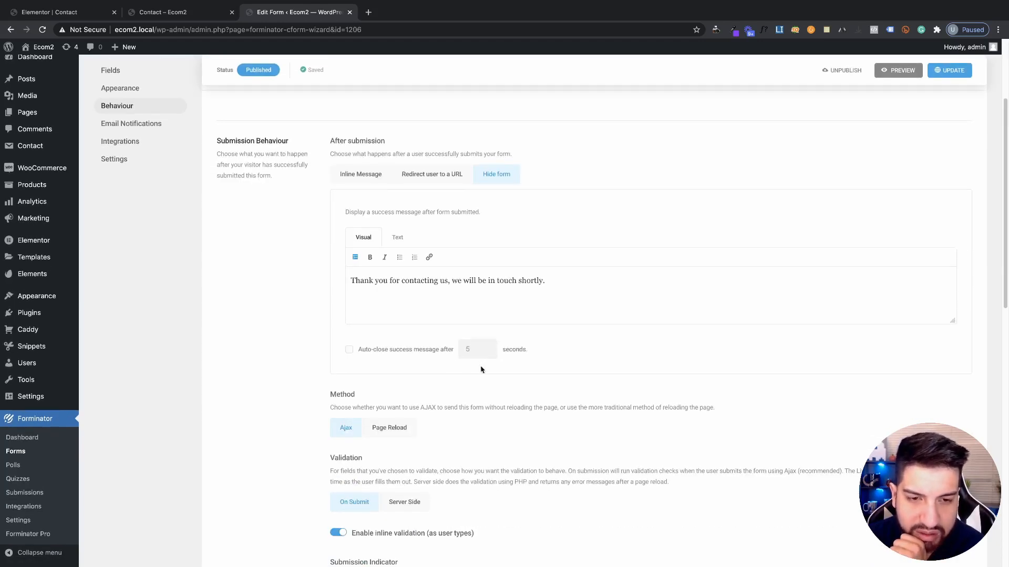
{"action": "scroll", "coordinate": [481, 370], "scroll_direction": "down", "scroll_amount": 3}
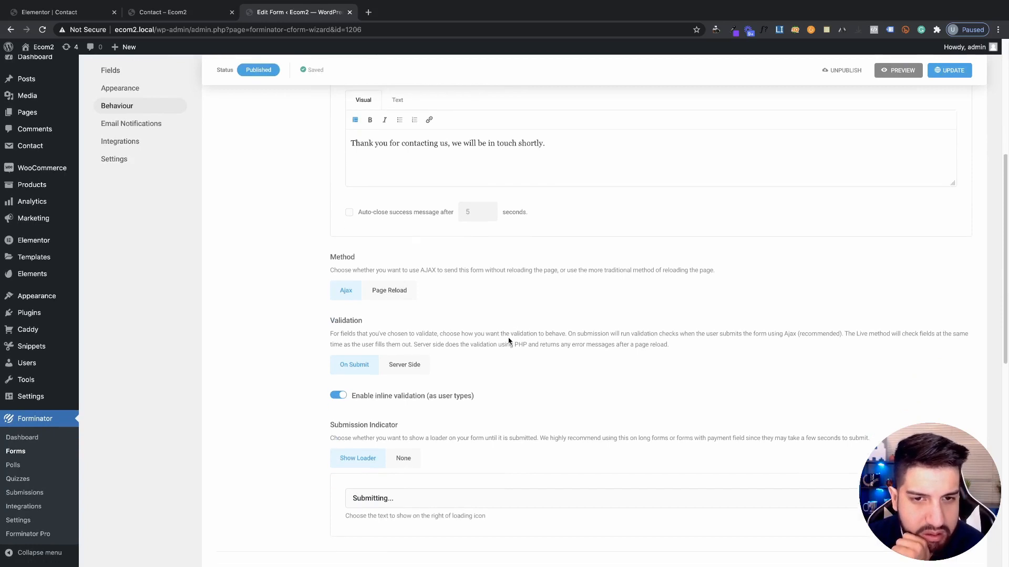
{"action": "scroll", "coordinate": [509, 338], "scroll_direction": "up", "scroll_amount": 1}
{"action": "scroll", "coordinate": [500, 333], "scroll_direction": "down", "scroll_amount": 2}
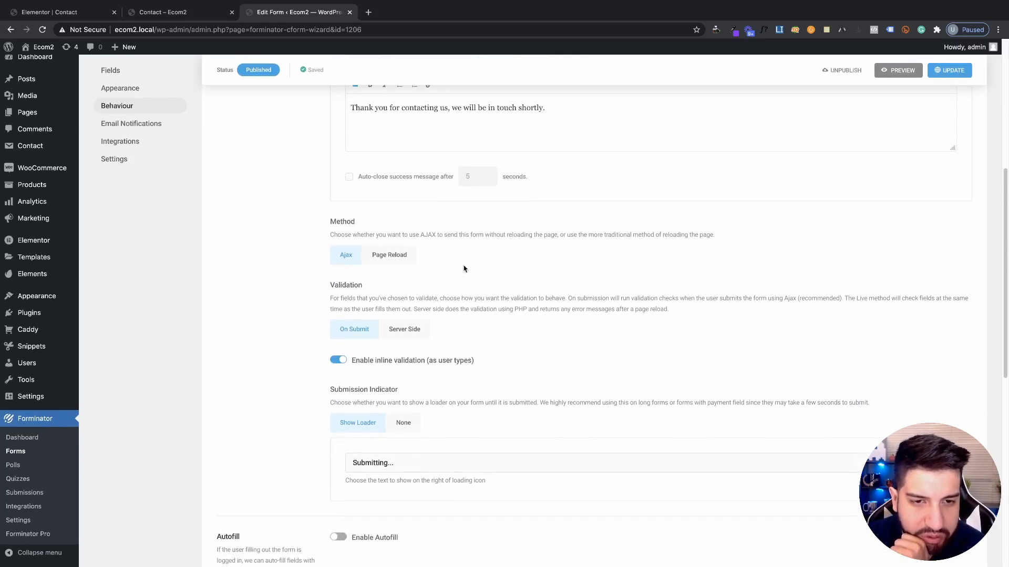
{"action": "scroll", "coordinate": [424, 268], "scroll_direction": "down", "scroll_amount": 1}
{"action": "scroll", "coordinate": [387, 290], "scroll_direction": "down", "scroll_amount": 1}
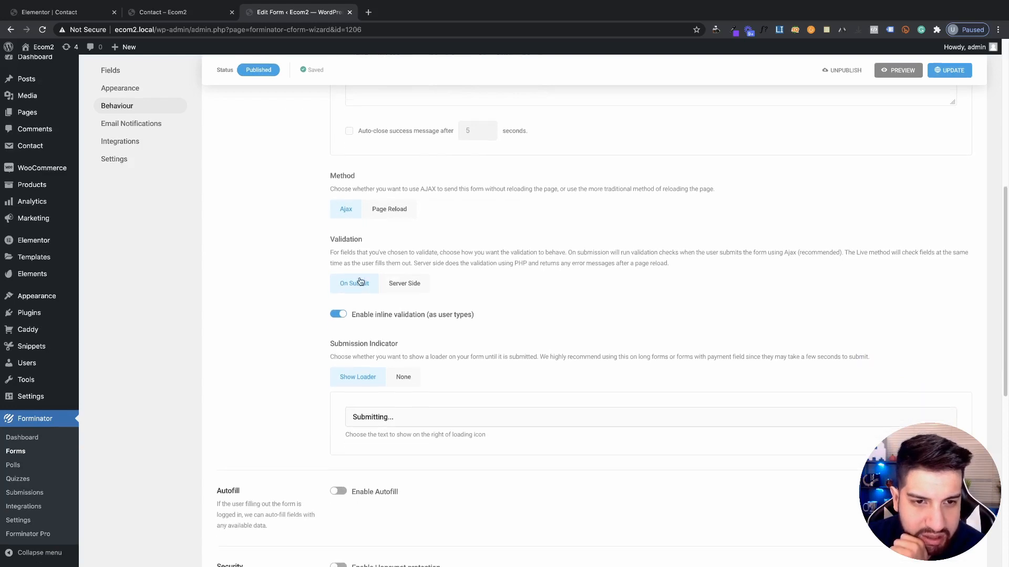
{"action": "scroll", "coordinate": [368, 279], "scroll_direction": "down", "scroll_amount": 2}
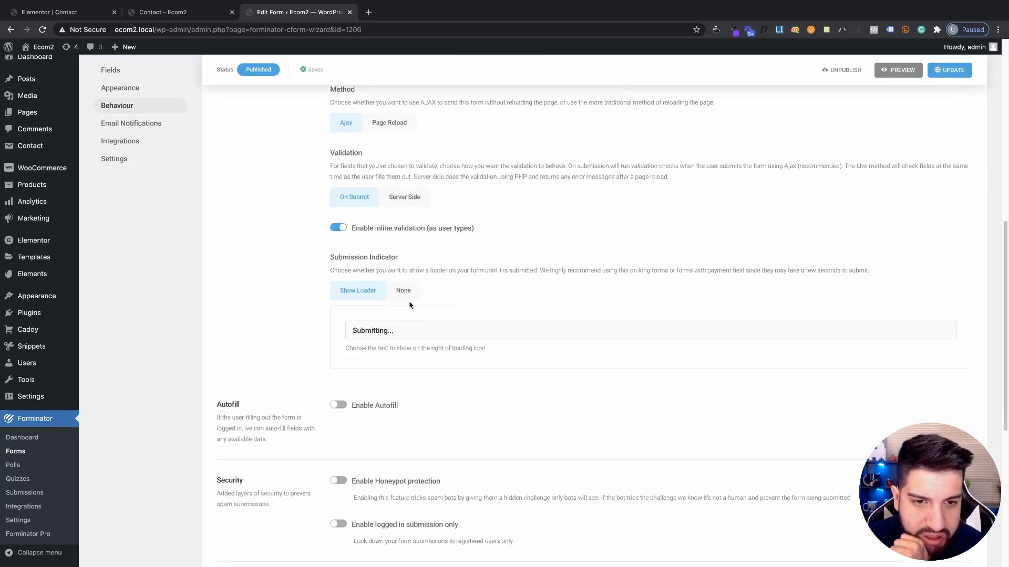
{"action": "scroll", "coordinate": [410, 302], "scroll_direction": "down", "scroll_amount": 1}
{"action": "scroll", "coordinate": [429, 303], "scroll_direction": "down", "scroll_amount": 4}
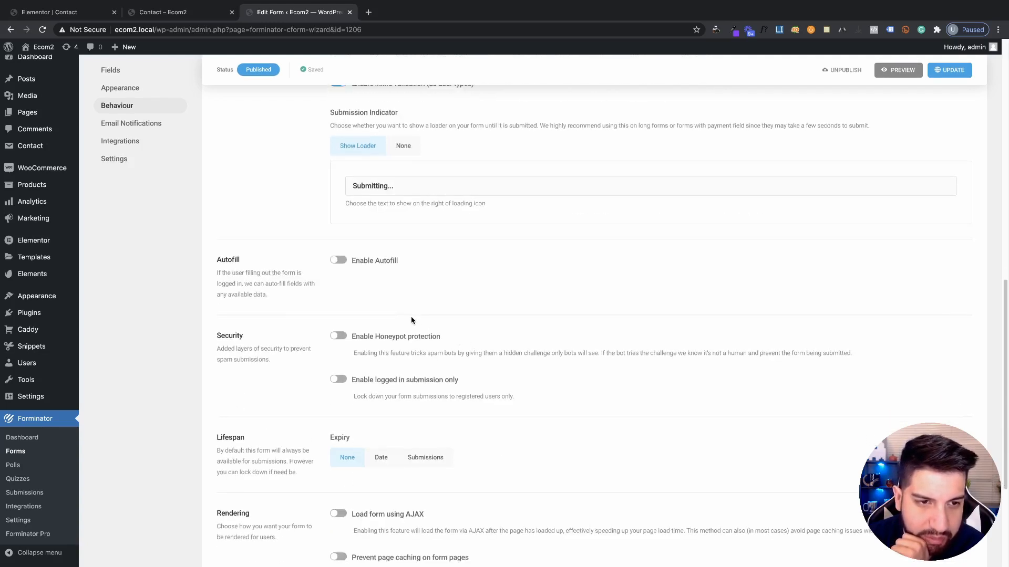
{"action": "scroll", "coordinate": [256, 272], "scroll_direction": "down", "scroll_amount": 1}
{"action": "left_click_drag", "start_coordinate": [221, 261], "coordinate": [331, 275]}
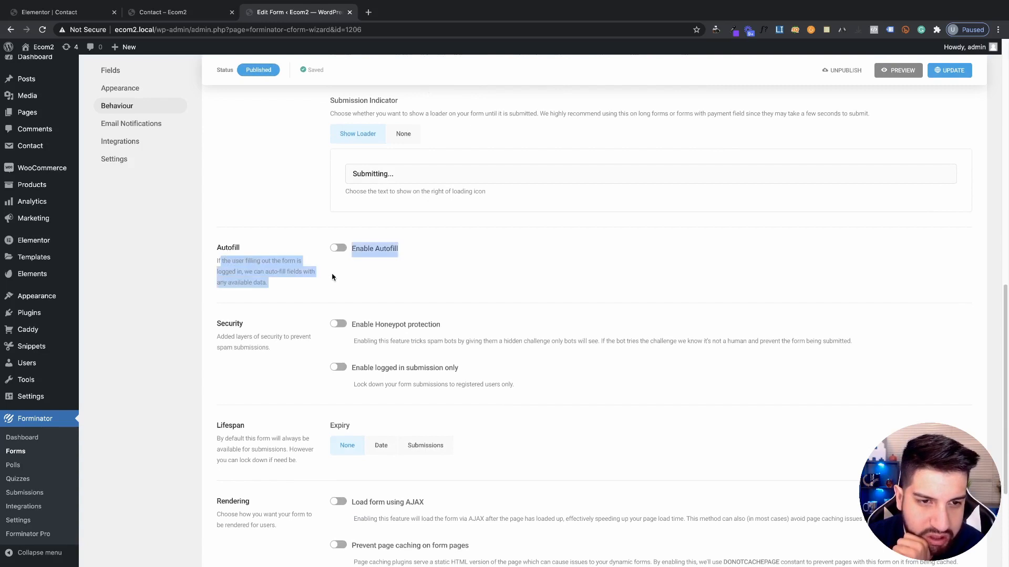
{"action": "left_click", "coordinate": [345, 285]}
{"action": "scroll", "coordinate": [444, 294], "scroll_direction": "down", "scroll_amount": 2}
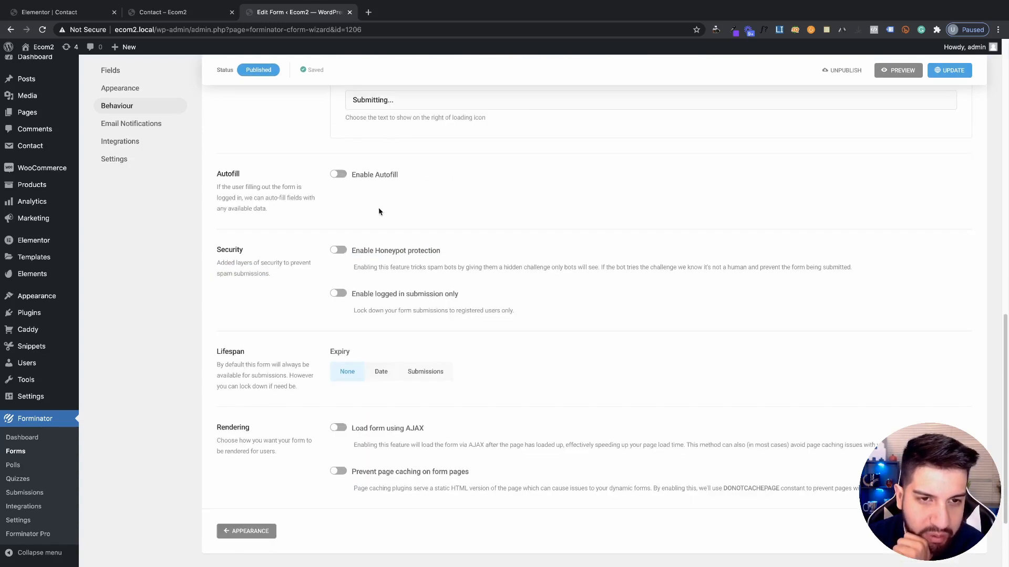
{"action": "scroll", "coordinate": [388, 258], "scroll_direction": "down", "scroll_amount": 1}
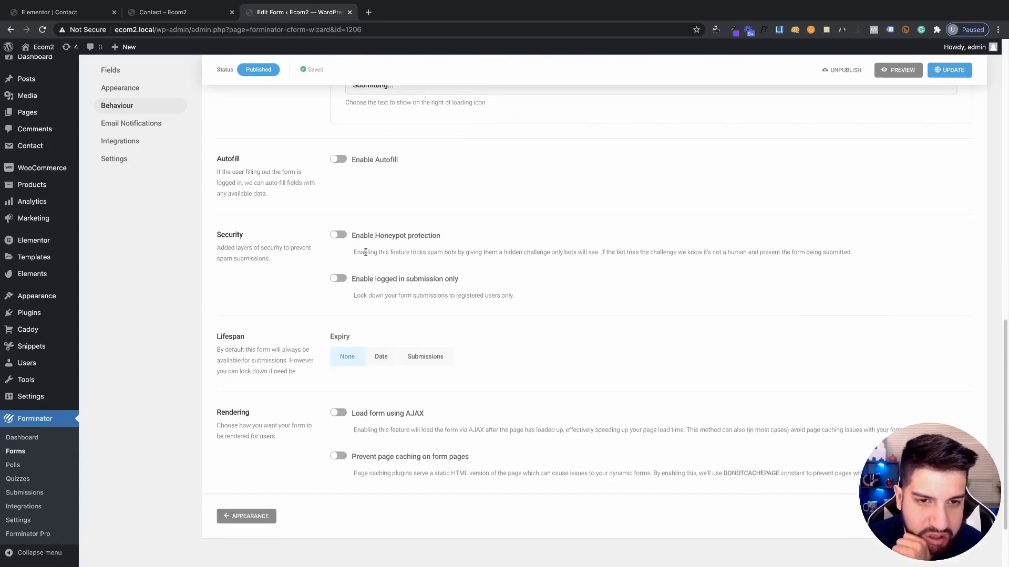
{"action": "left_click_drag", "start_coordinate": [353, 254], "coordinate": [483, 261]}
Enable Honeypot protection for the form
{"action": "left_click", "coordinate": [337, 235]}
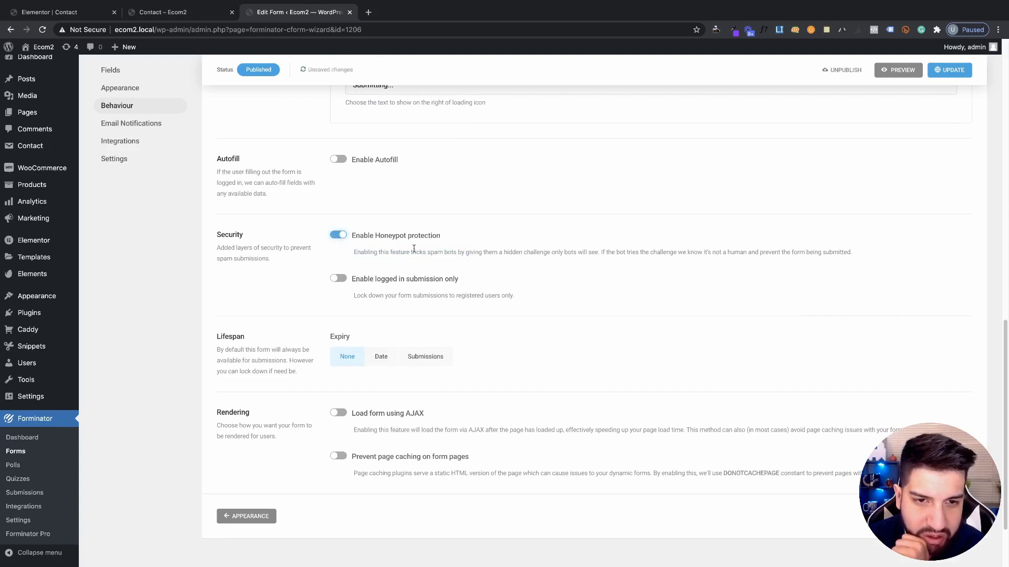
{"action": "scroll", "coordinate": [505, 336], "scroll_direction": "down", "scroll_amount": 1}
{"action": "scroll", "coordinate": [530, 341], "scroll_direction": "down", "scroll_amount": 1}
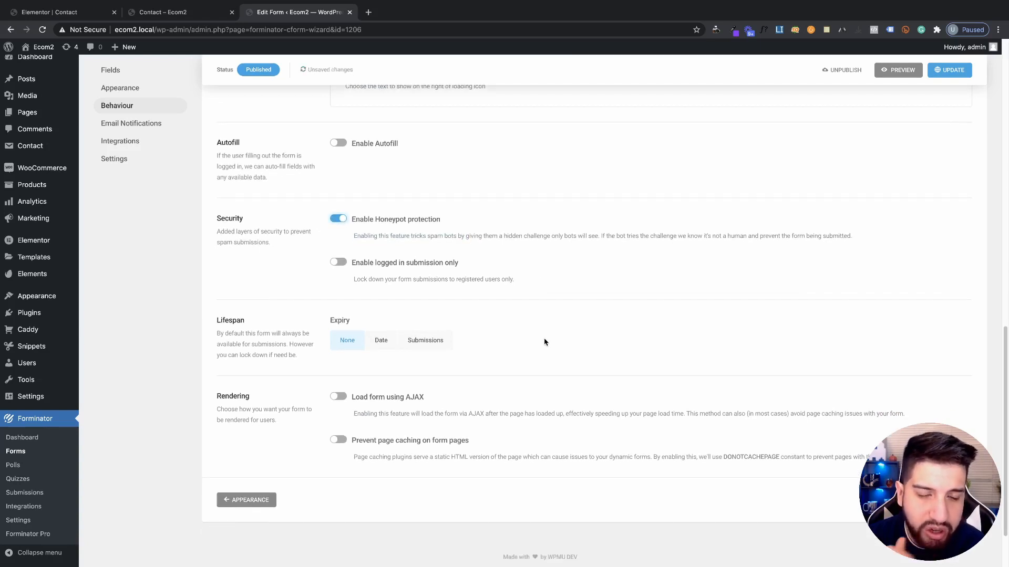
{"action": "scroll", "coordinate": [543, 340], "scroll_direction": "down", "scroll_amount": 1}
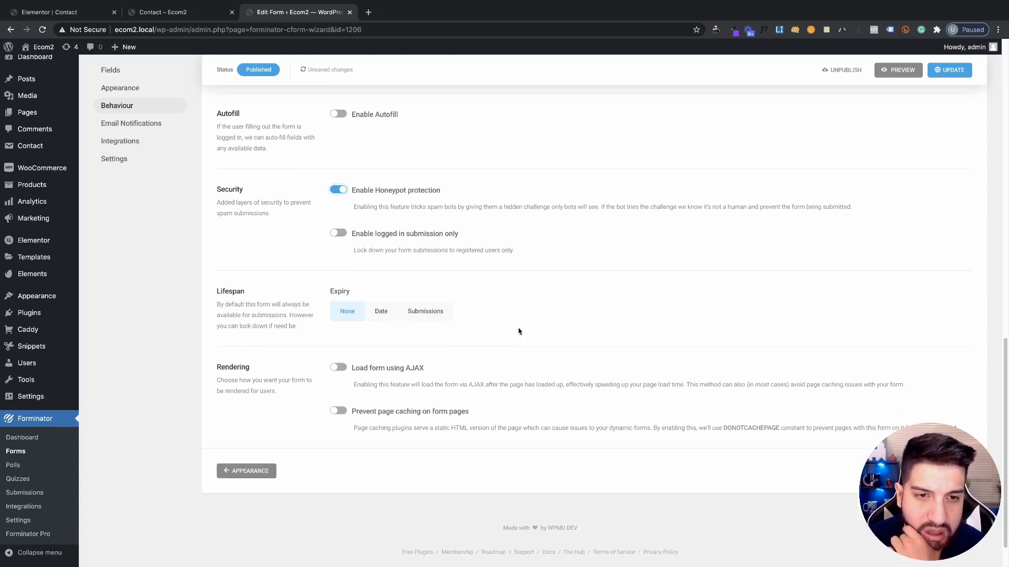
{"action": "scroll", "coordinate": [502, 294], "scroll_direction": "down", "scroll_amount": 1}
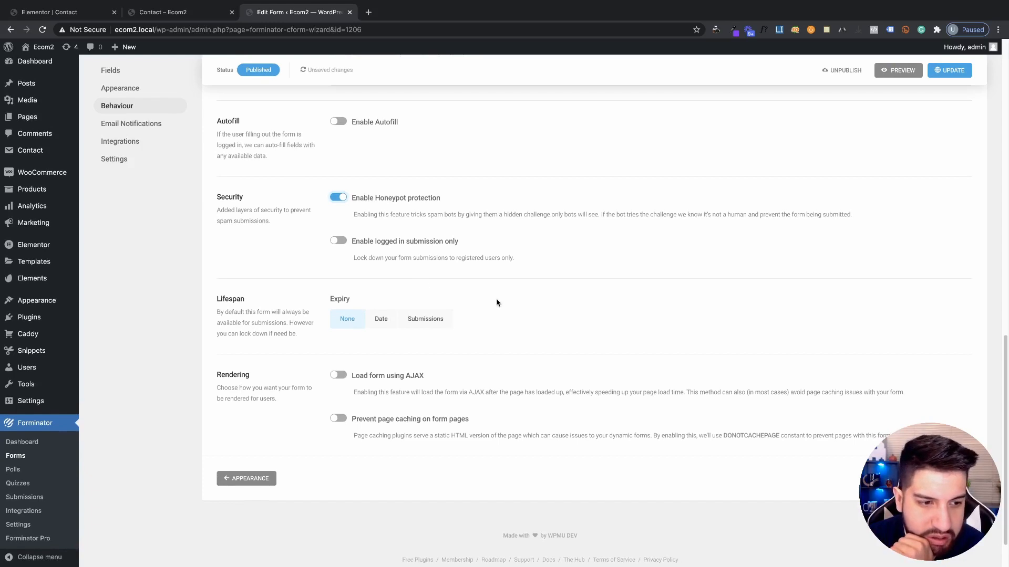
{"action": "scroll", "coordinate": [496, 300], "scroll_direction": "down", "scroll_amount": 1}
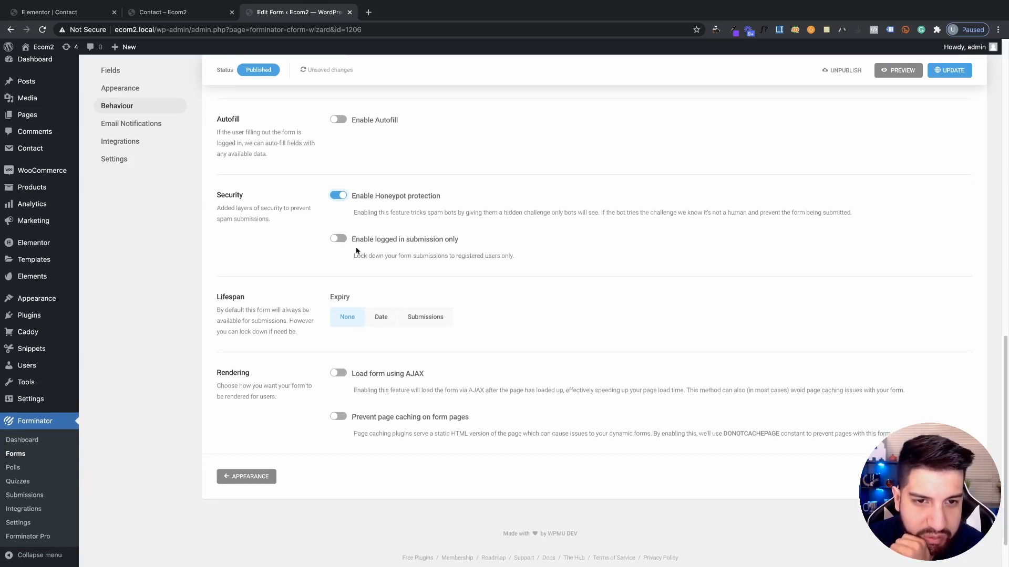
{"action": "scroll", "coordinate": [455, 248], "scroll_direction": "down", "scroll_amount": 1}
{"action": "scroll", "coordinate": [455, 247], "scroll_direction": "down", "scroll_amount": 2}
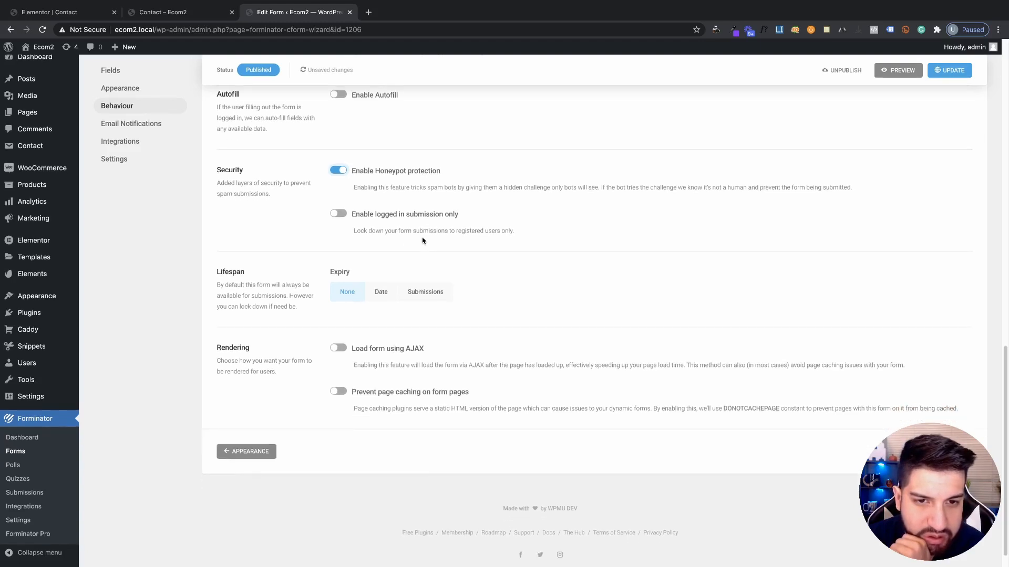
Try the Submissions expiry option, revert the expiry to None, and update the form
{"action": "left_click_drag", "start_coordinate": [377, 213], "coordinate": [384, 213]}
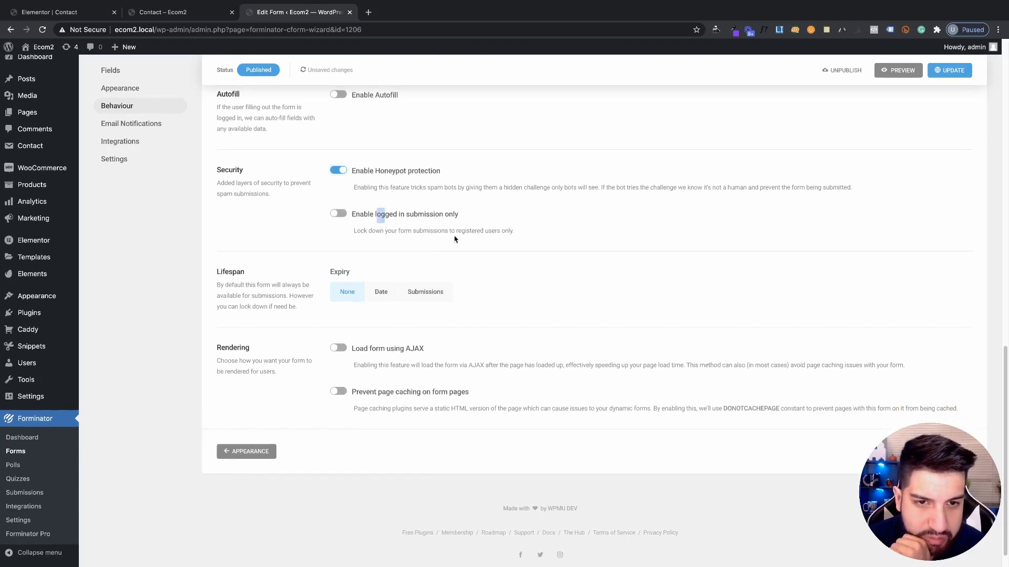
{"action": "scroll", "coordinate": [480, 241], "scroll_direction": "down", "scroll_amount": 1}
{"action": "scroll", "coordinate": [480, 240], "scroll_direction": "down", "scroll_amount": 2}
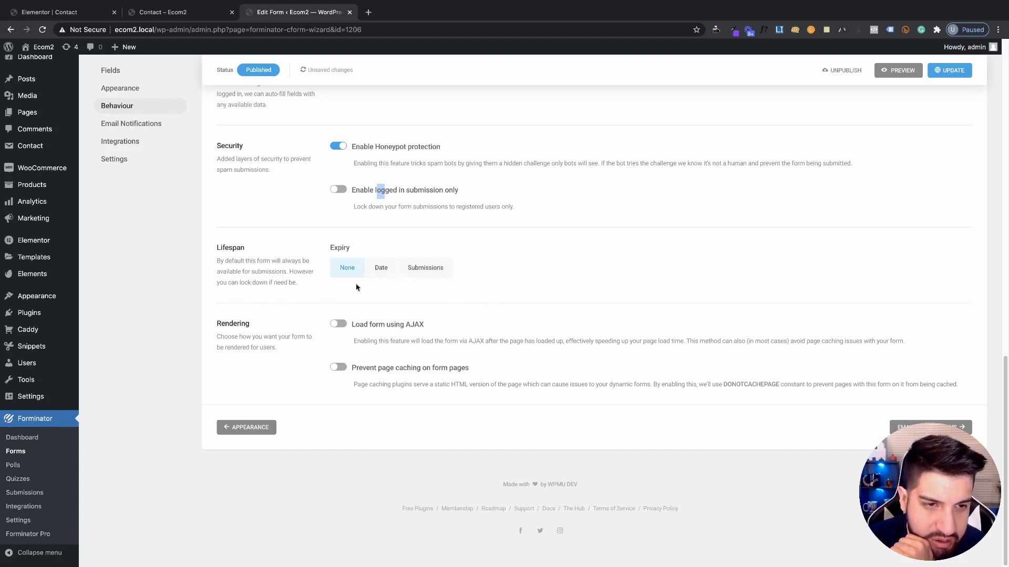
{"action": "left_click", "coordinate": [428, 273]}
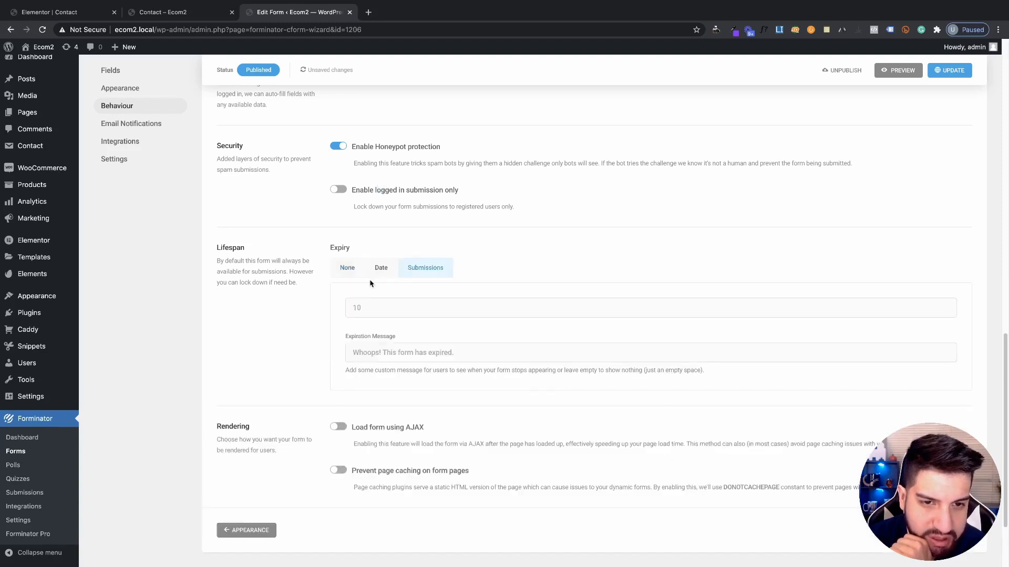
{"action": "left_click", "coordinate": [360, 277]}
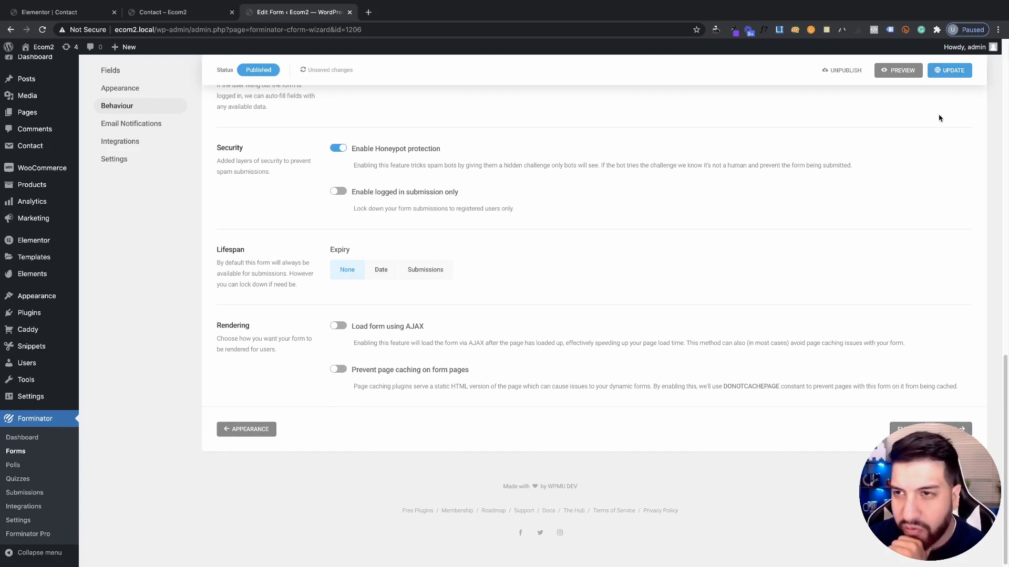
{"action": "left_click", "coordinate": [949, 70]}
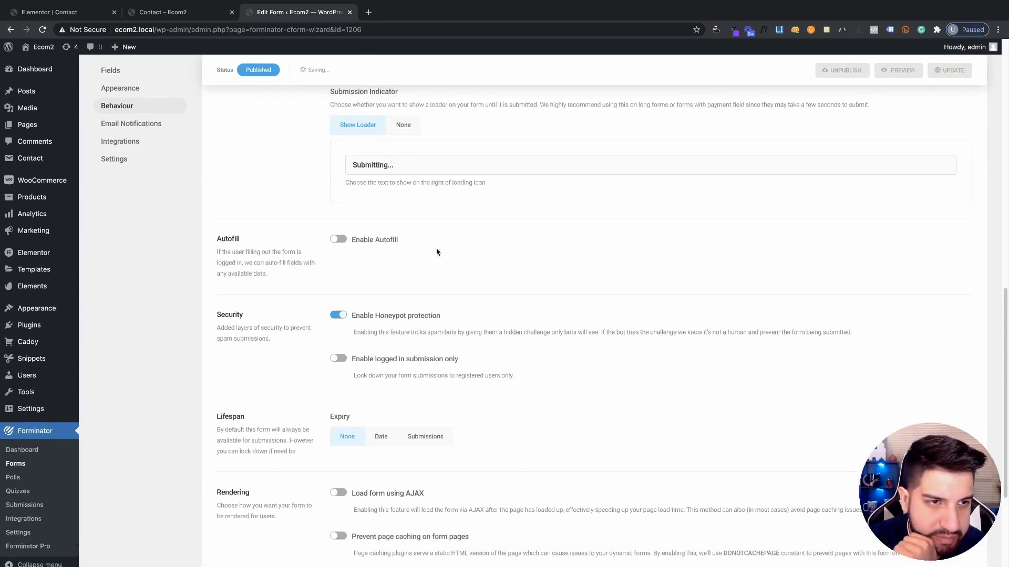
Show the form's Email Notifications list with its single Admin Email entry
{"action": "left_click", "coordinate": [141, 124]}
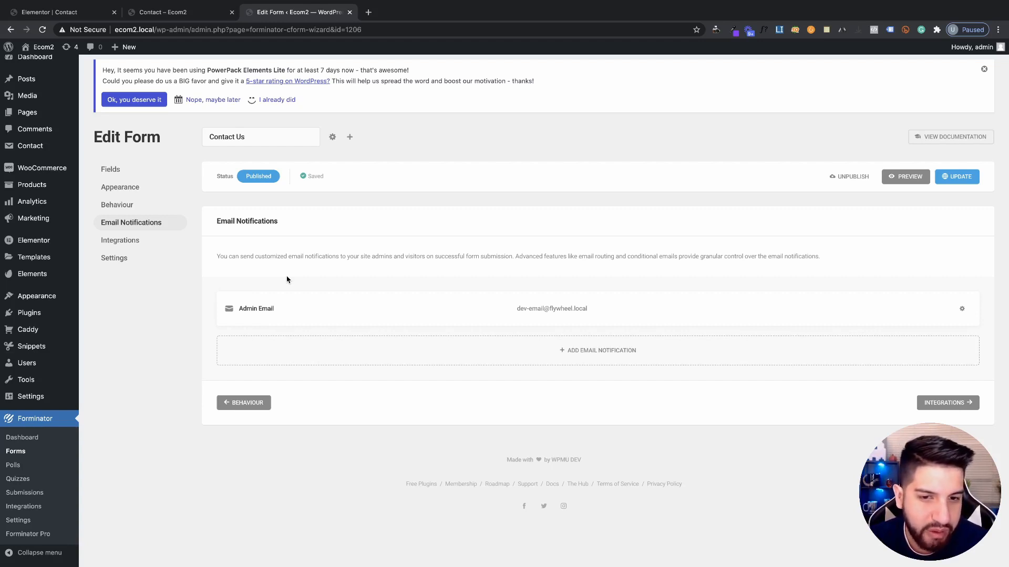
Open the Admin Email notification's settings and review its label
{"action": "left_click", "coordinate": [269, 314]}
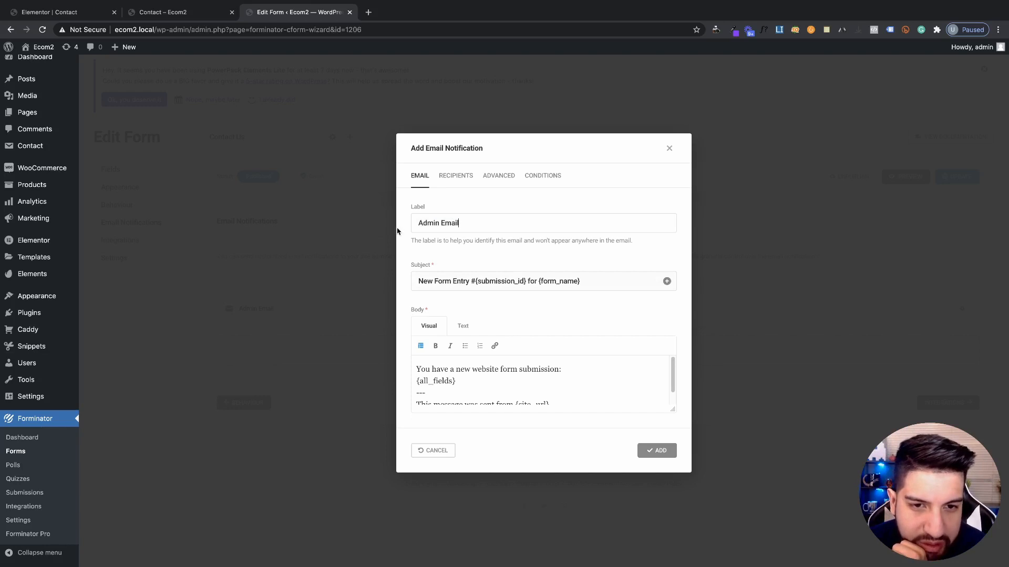
{"action": "left_click_drag", "start_coordinate": [397, 232], "coordinate": [407, 226]}
{"action": "left_click", "coordinate": [427, 213]}
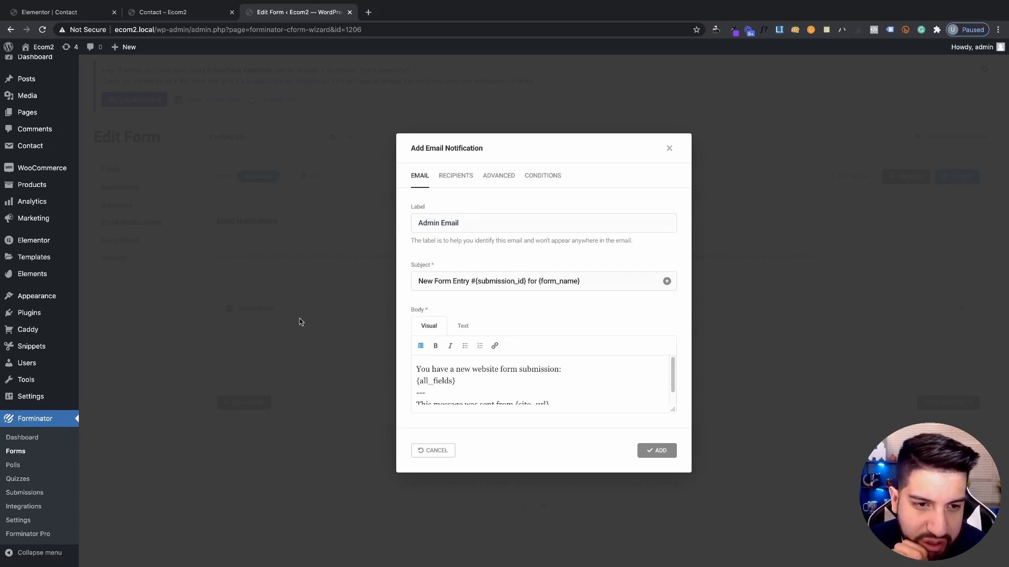
{"action": "left_click", "coordinate": [346, 273]}
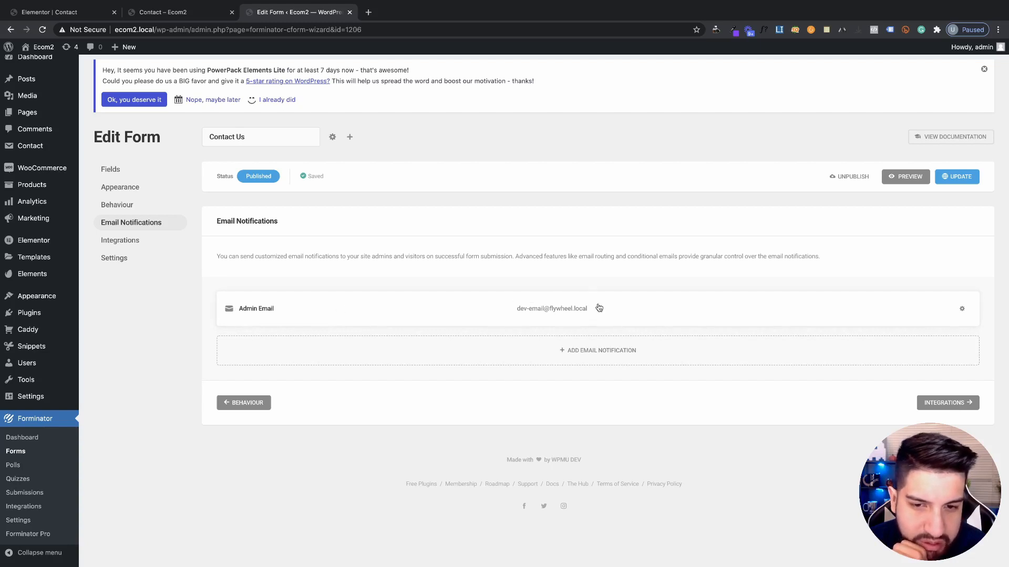
{"action": "left_click", "coordinate": [451, 309]}
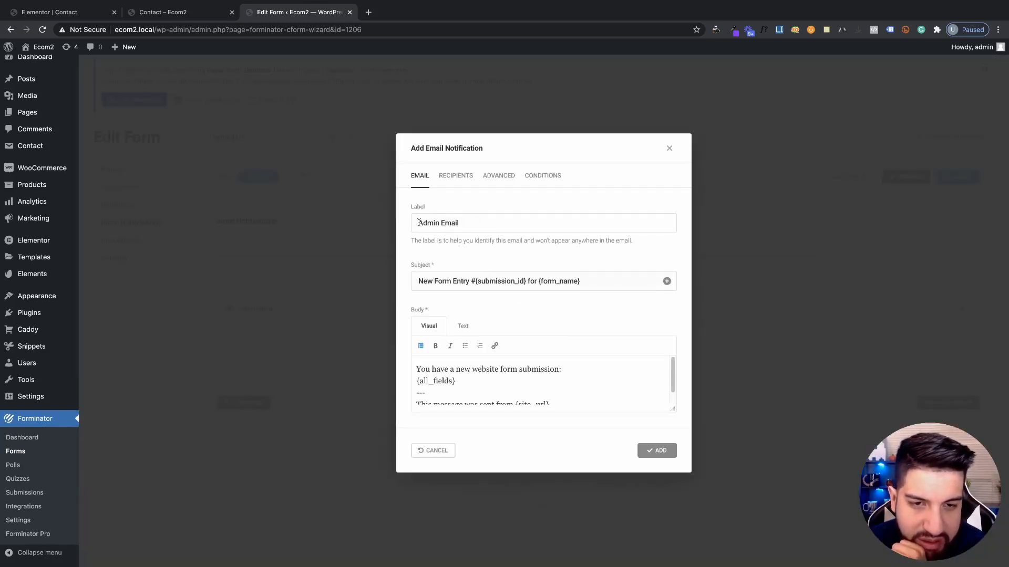
{"action": "left_click_drag", "start_coordinate": [418, 223], "coordinate": [495, 225]}
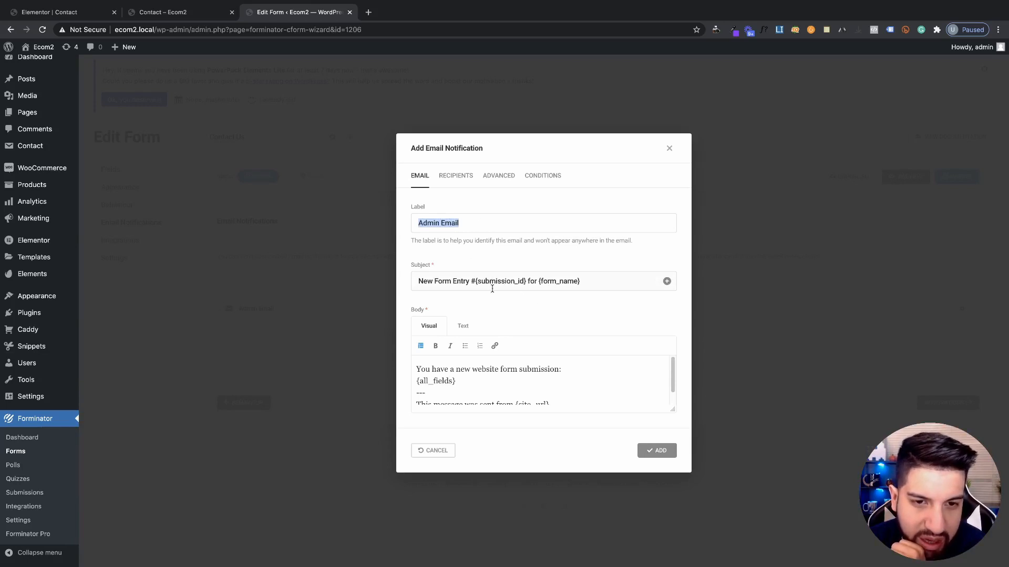
{"action": "left_click", "coordinate": [439, 282]}
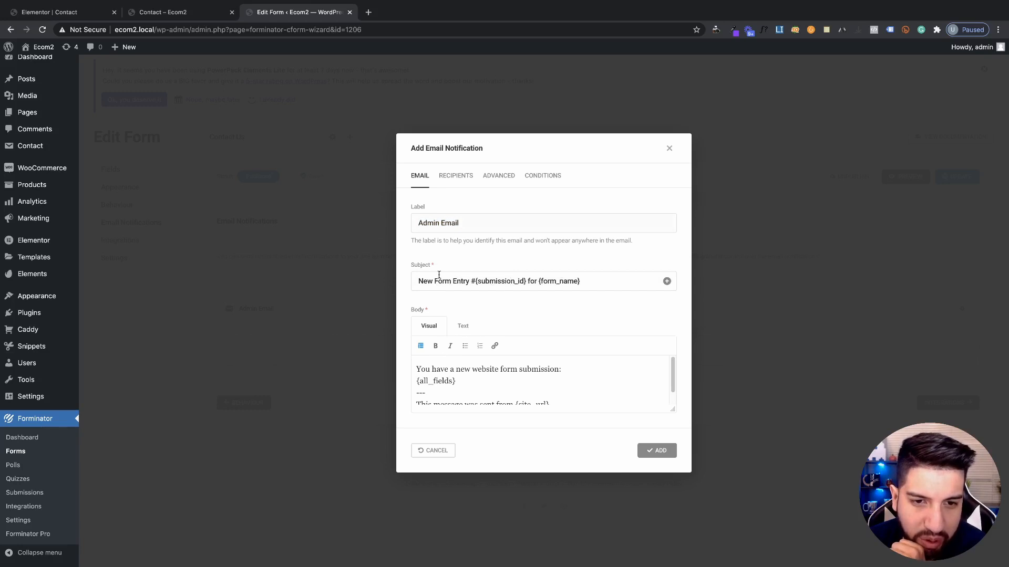
Review the subject 'New Form Entry #{submission_id} for {form_name}', enlarge the body editor, and check the body
{"action": "scroll", "coordinate": [509, 363], "scroll_direction": "down", "scroll_amount": 1}
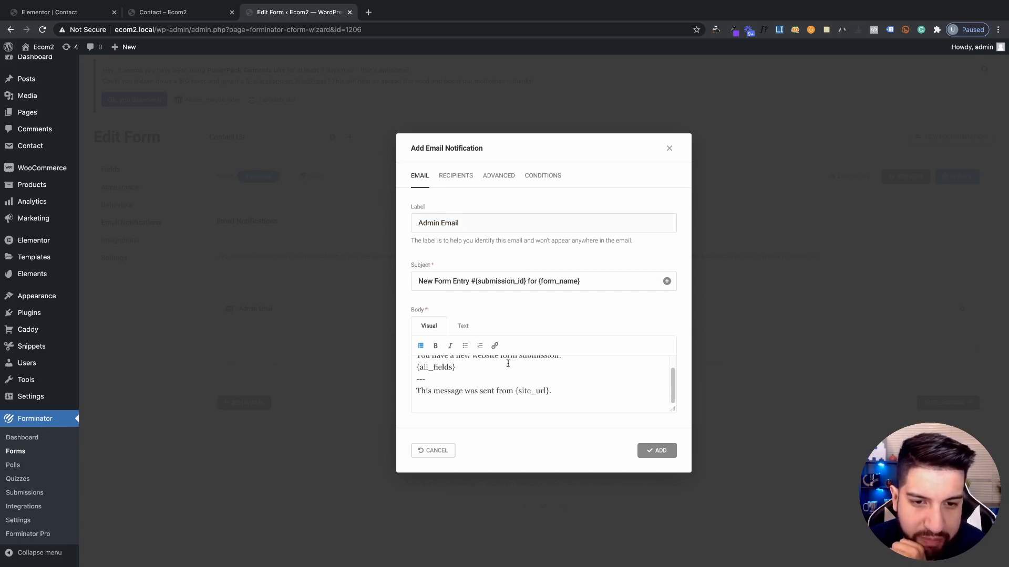
{"action": "scroll", "coordinate": [473, 368], "scroll_direction": "up", "scroll_amount": 1}
{"action": "left_click_drag", "start_coordinate": [415, 281], "coordinate": [591, 287]}
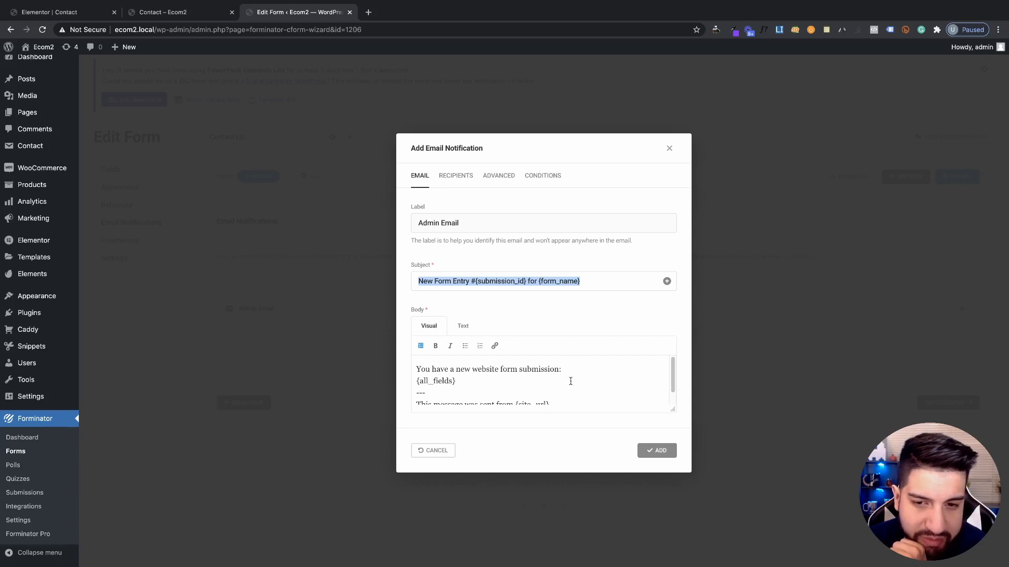
{"action": "left_click_drag", "start_coordinate": [672, 410], "coordinate": [672, 496]}
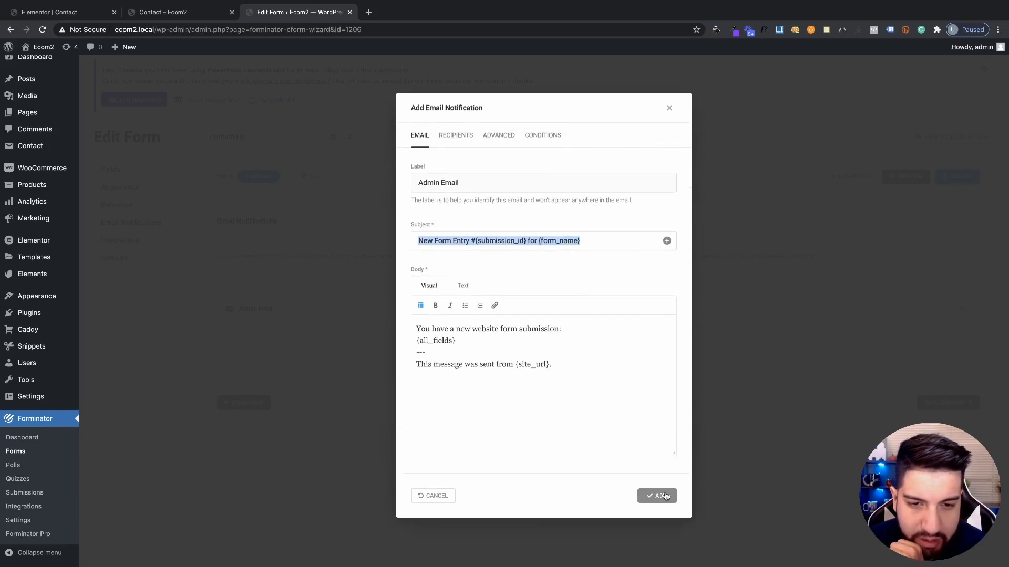
{"action": "left_click", "coordinate": [600, 375]}
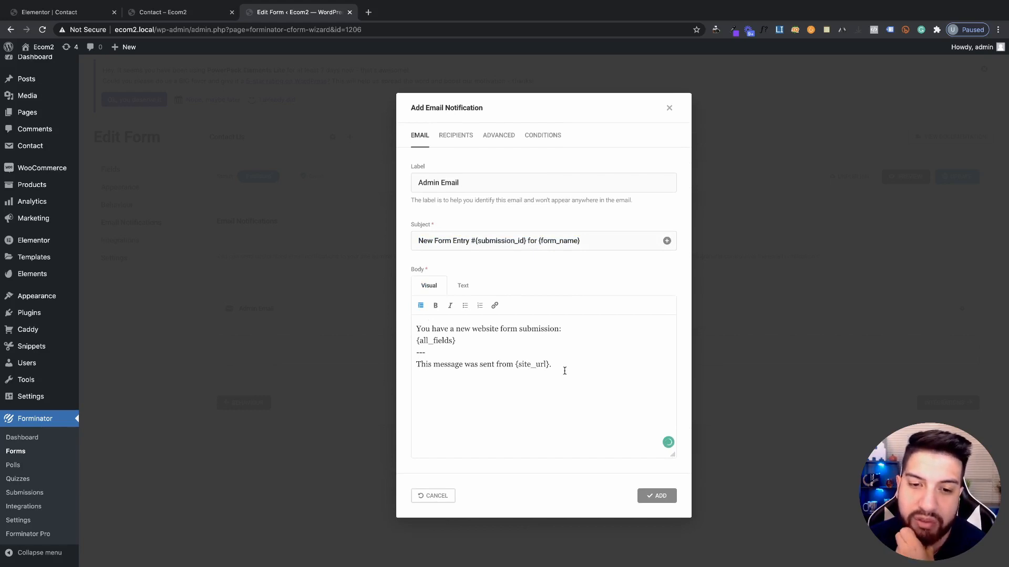
{"action": "left_click_drag", "start_coordinate": [564, 371], "coordinate": [410, 325]}
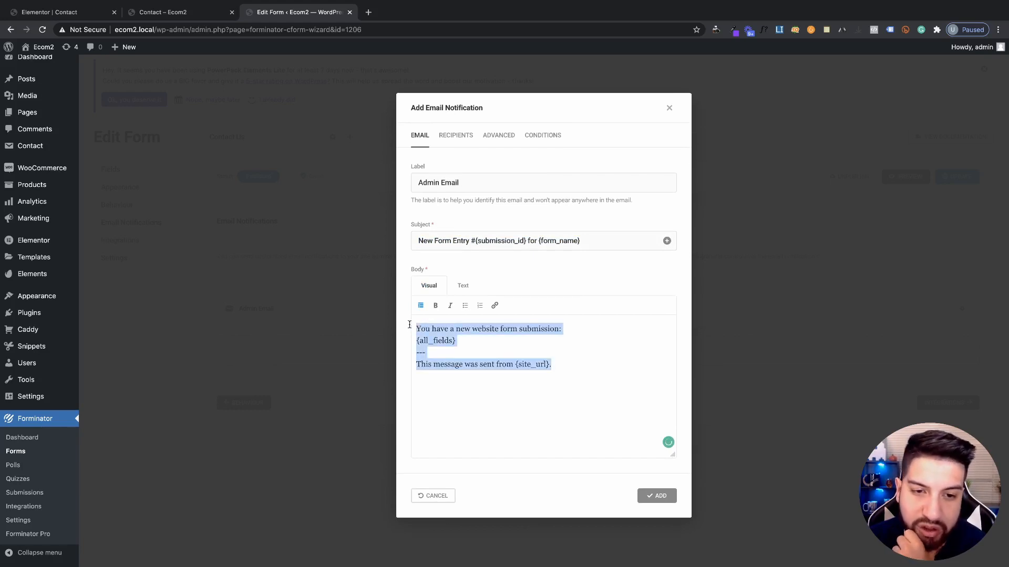
{"action": "left_click", "coordinate": [576, 375]}
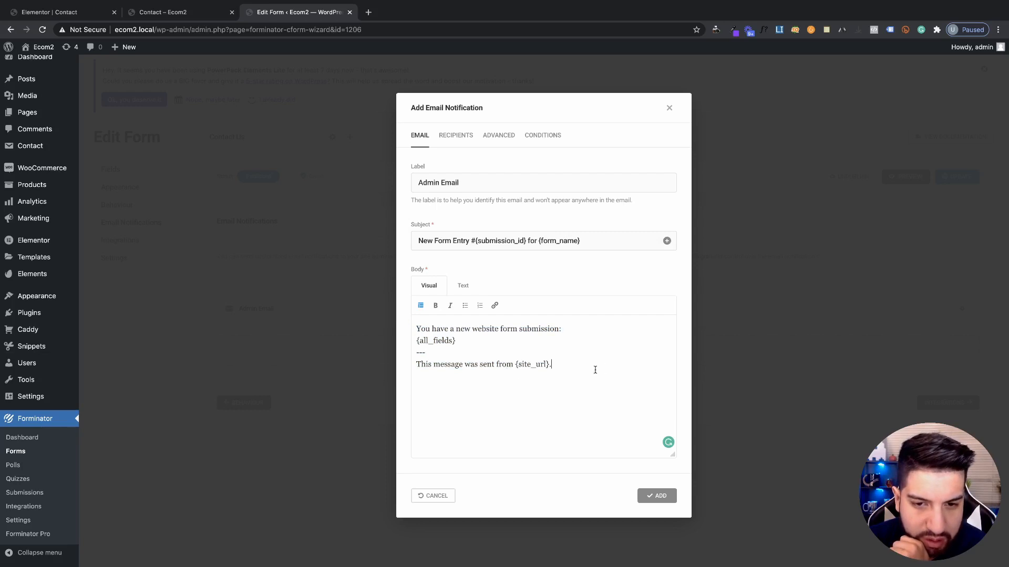
Review the Admin Email's single recipient address on the Recipients tab
{"action": "left_click", "coordinate": [468, 141]}
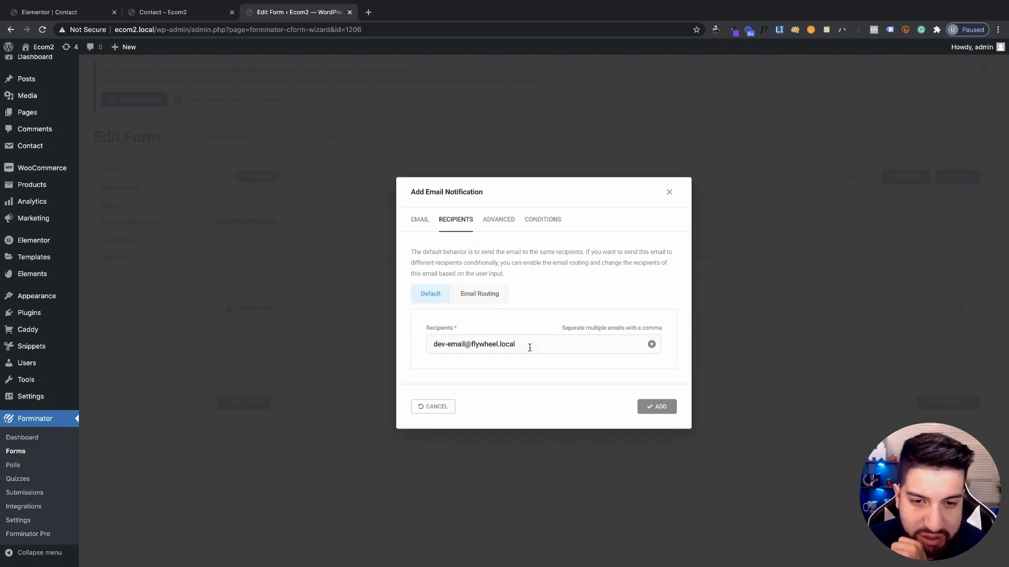
{"action": "triple_click", "coordinate": [436, 346]}
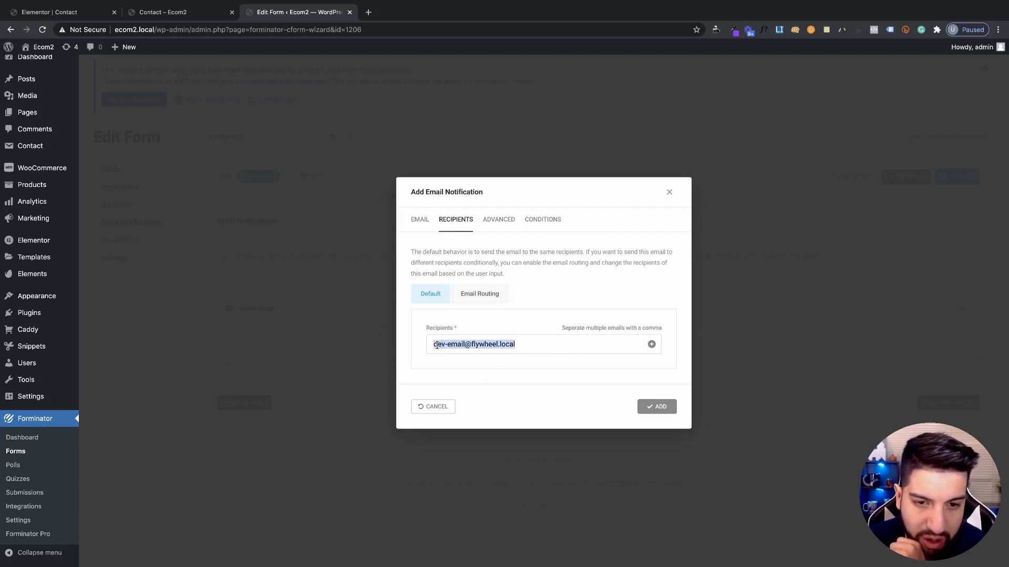
{"action": "double_click", "coordinate": [491, 349]}
{"action": "triple_click", "coordinate": [482, 349]}
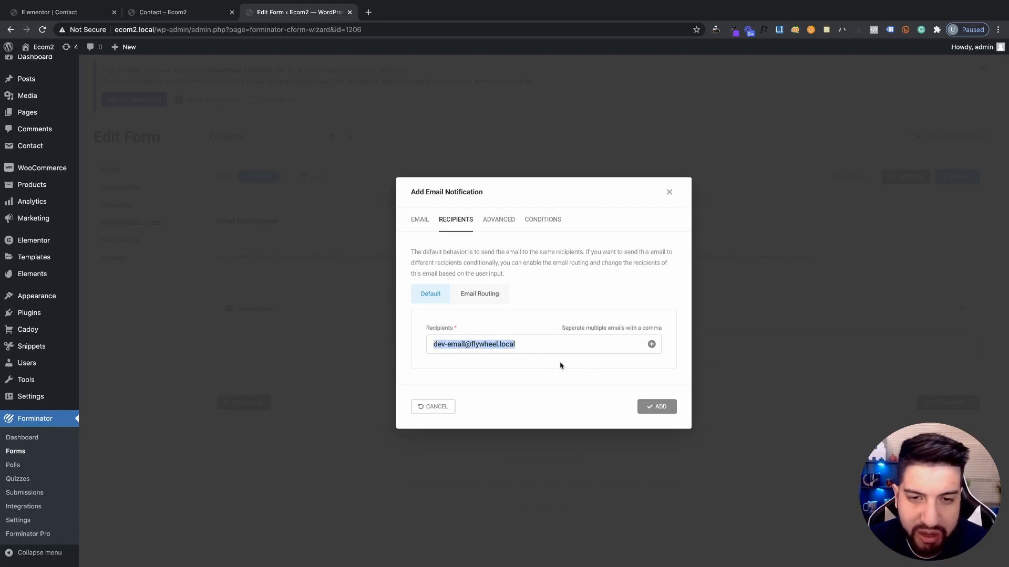
{"action": "left_click", "coordinate": [522, 373]}
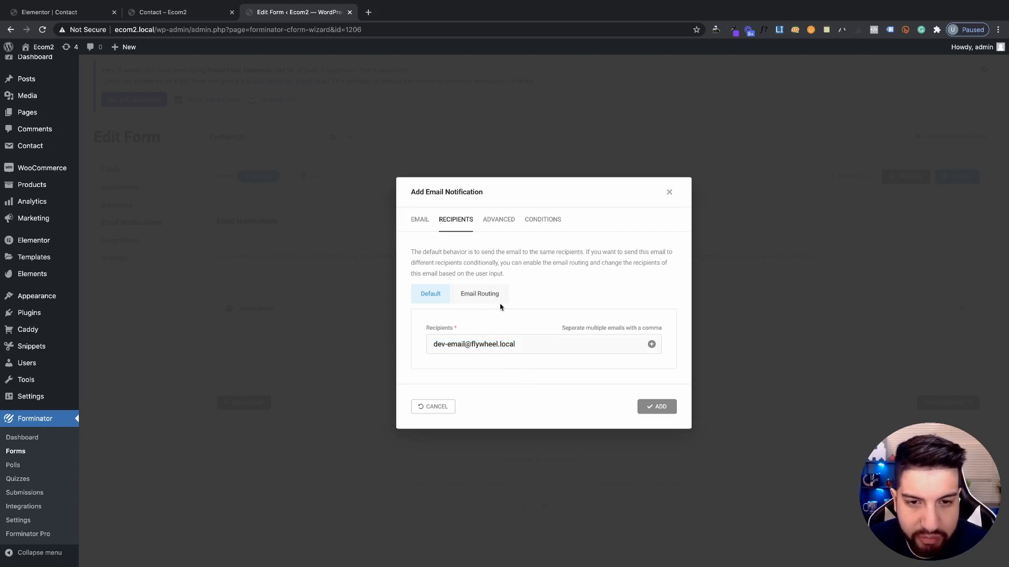
Try Email Routing, keep Default recipients, and view the empty Advanced sender fields
{"action": "left_click", "coordinate": [469, 300]}
{"action": "left_click", "coordinate": [429, 253]}
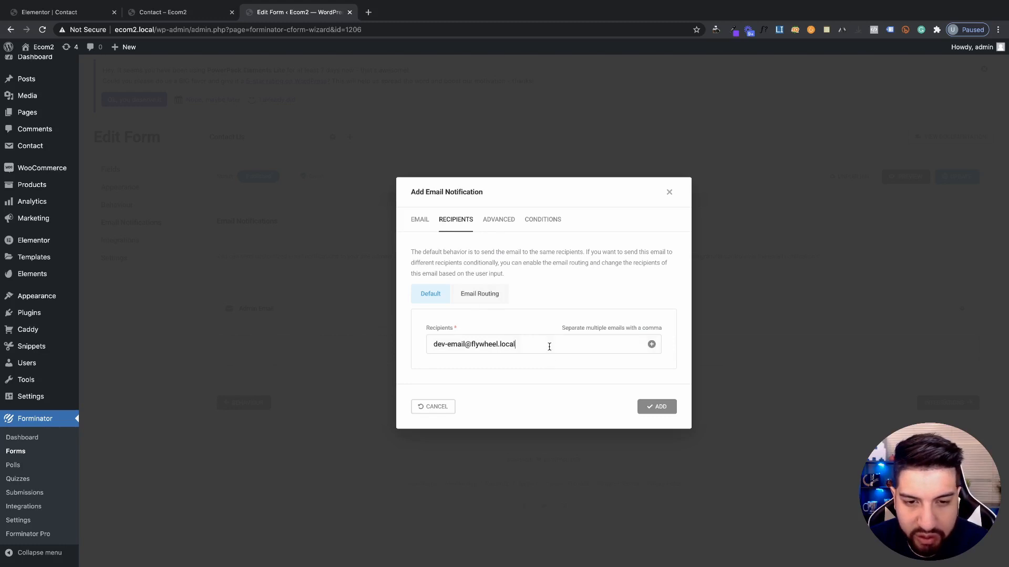
{"action": "left_click", "coordinate": [652, 345]}
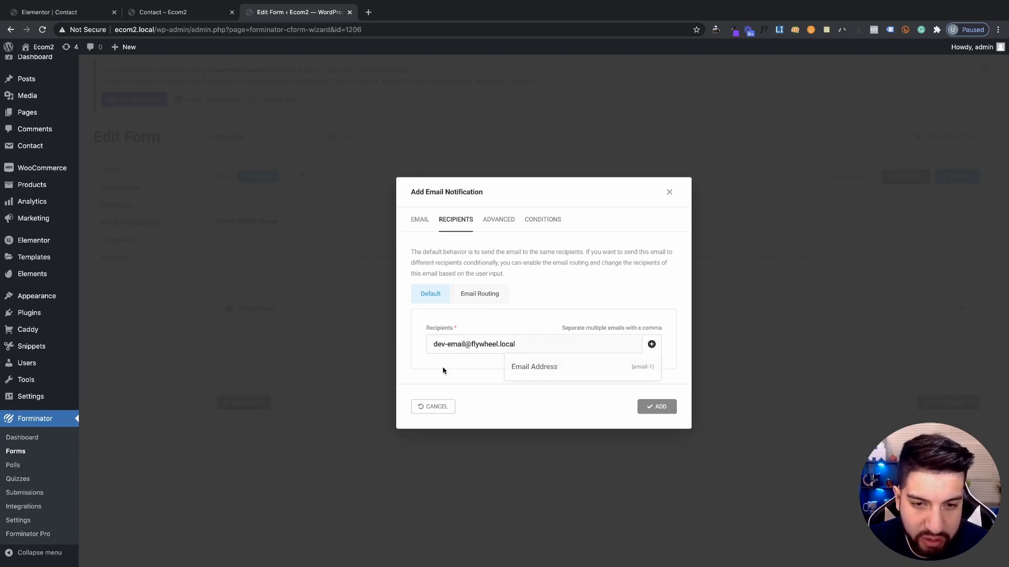
{"action": "left_click", "coordinate": [500, 338]}
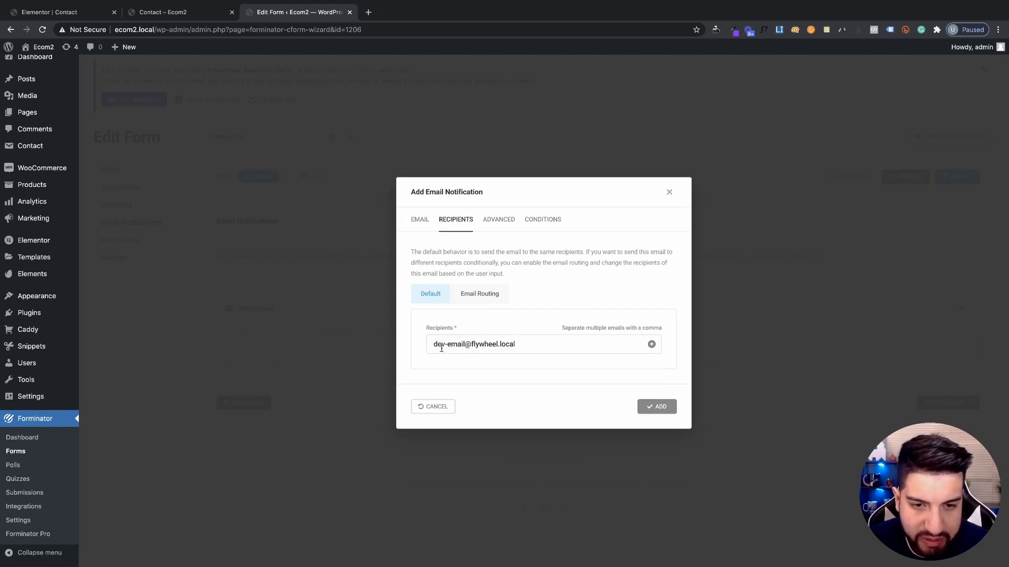
{"action": "left_click_drag", "start_coordinate": [434, 346], "coordinate": [534, 344]}
{"action": "left_click", "coordinate": [514, 389]}
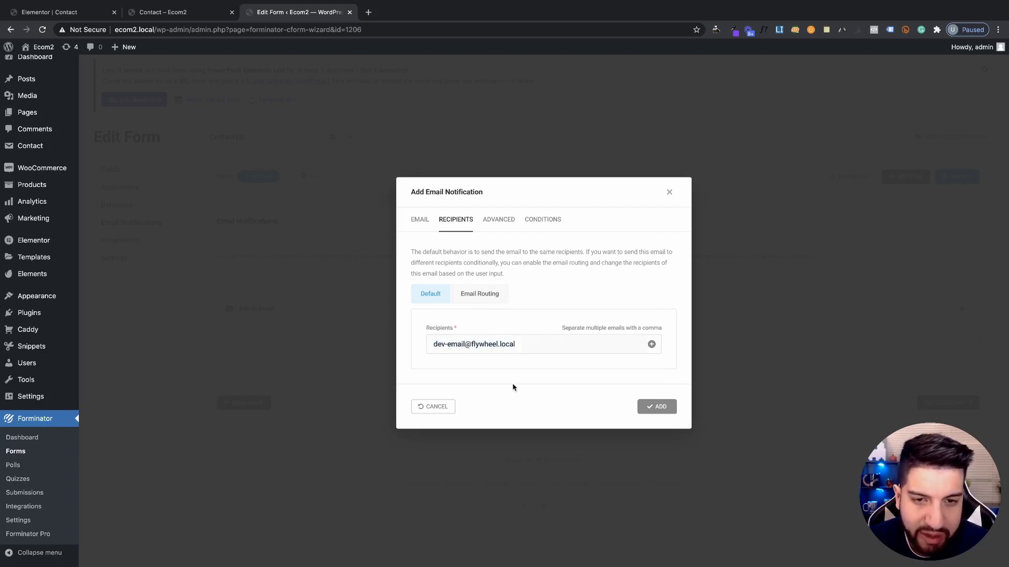
{"action": "left_click", "coordinate": [497, 225]}
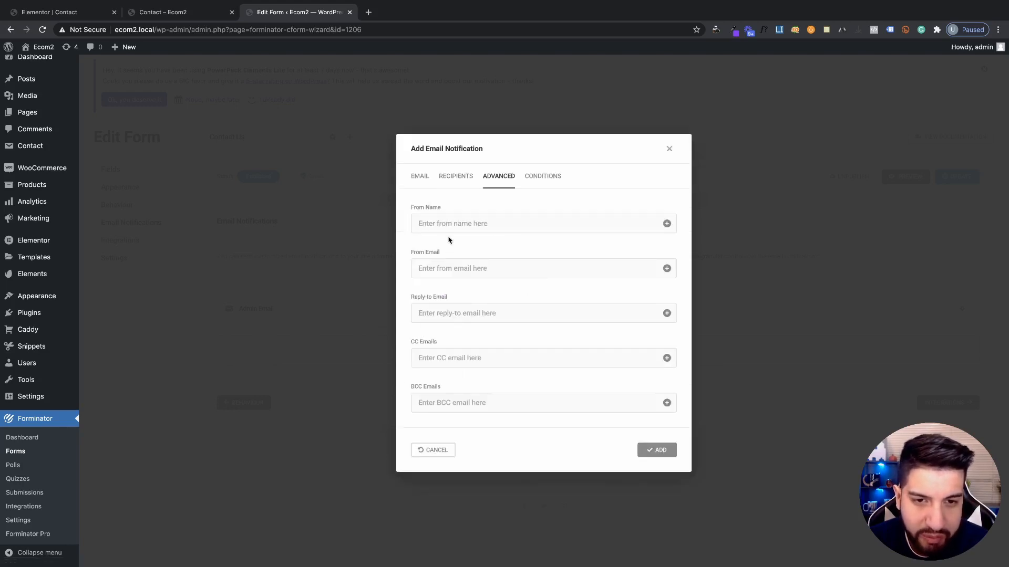
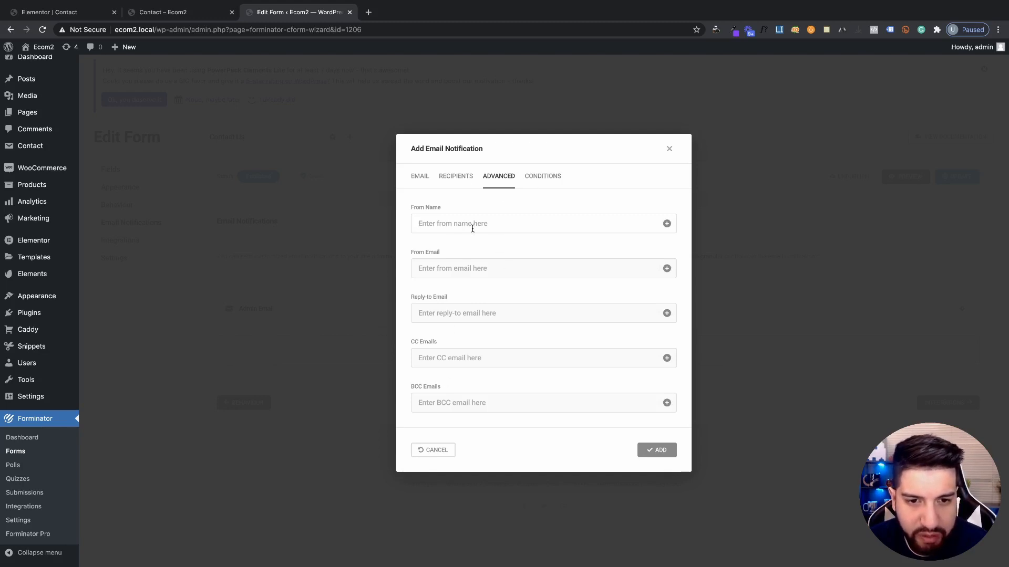
Add a trial send condition rule, delete it, and close the notification dialog with no conditions
{"action": "left_click", "coordinate": [465, 261]}
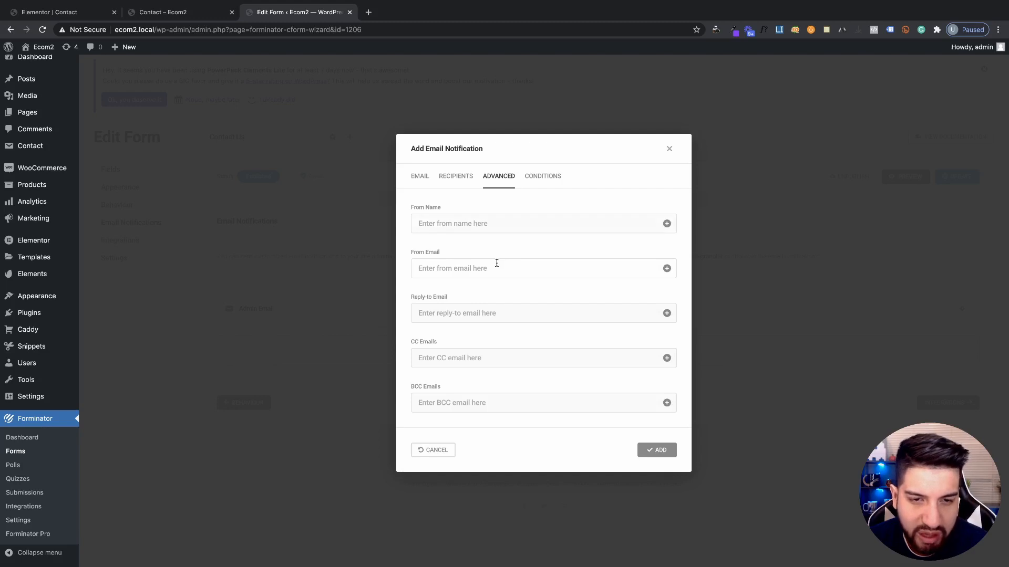
{"action": "left_click", "coordinate": [543, 177]}
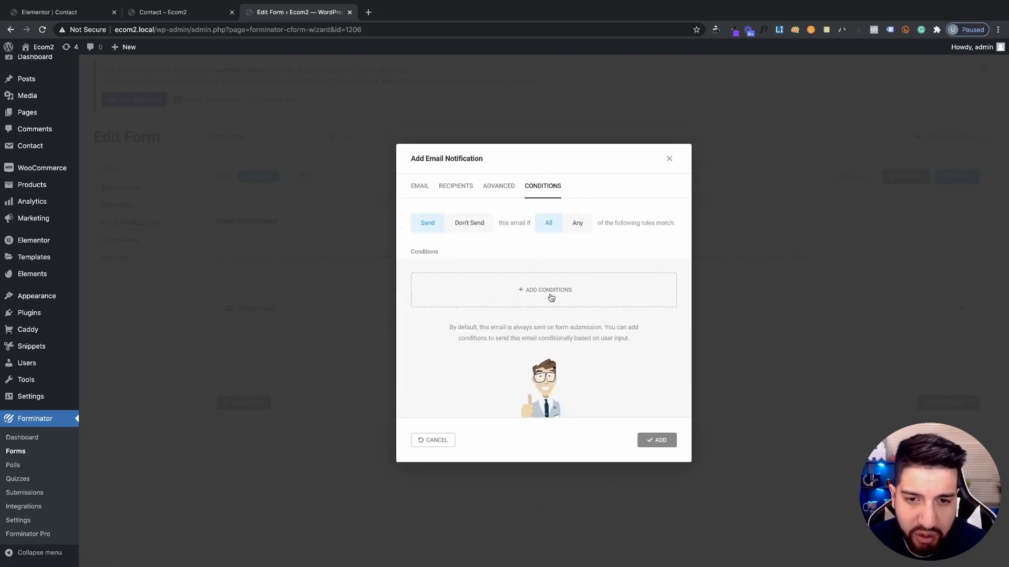
{"action": "left_click", "coordinate": [532, 294]}
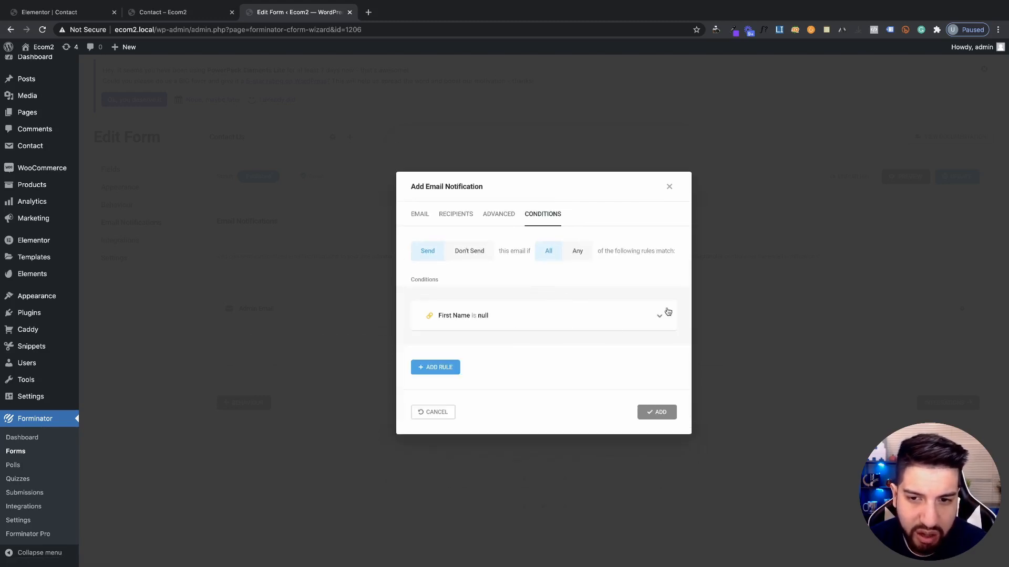
{"action": "left_click", "coordinate": [668, 313]}
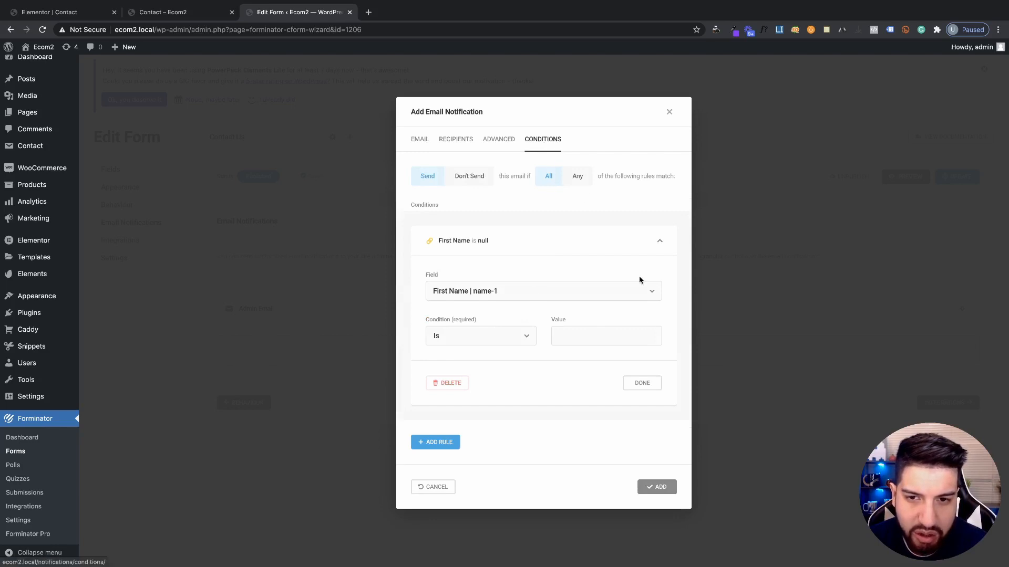
{"action": "left_click", "coordinate": [448, 389]}
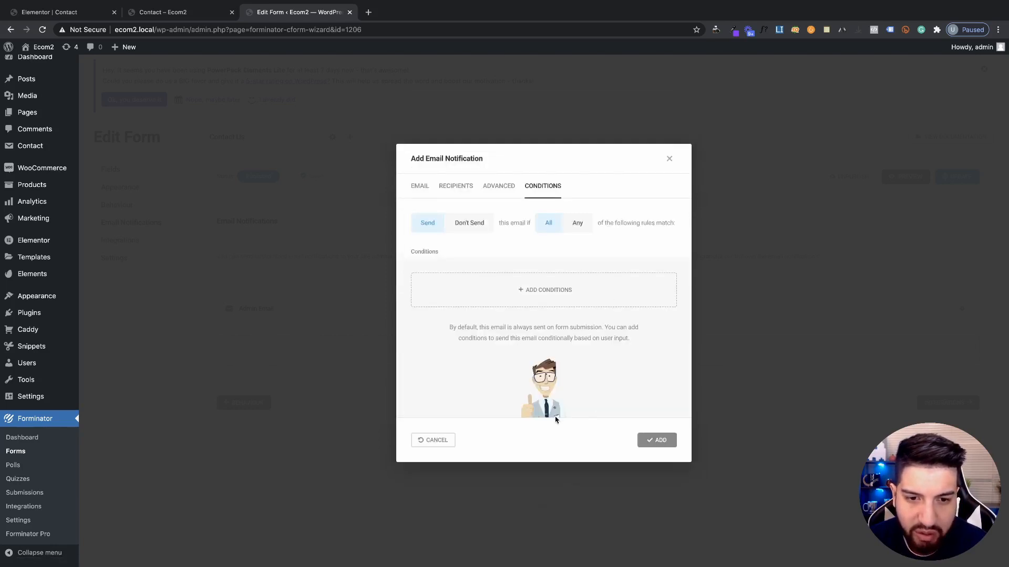
{"action": "left_click", "coordinate": [658, 443]}
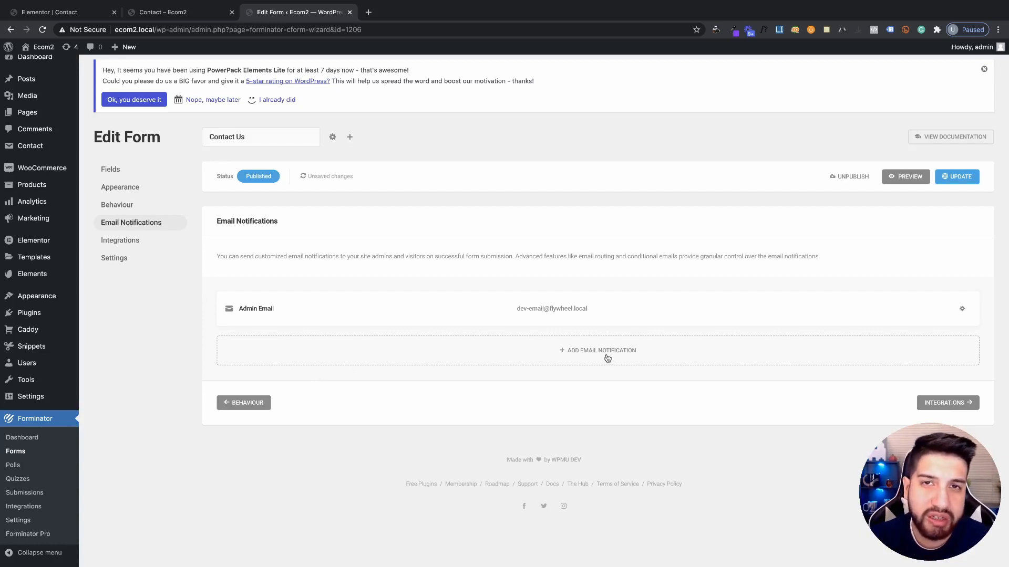
Start a new 'Customer Email' notification with subject 'Thank You for contacting us!'
{"action": "left_click", "coordinate": [560, 354]}
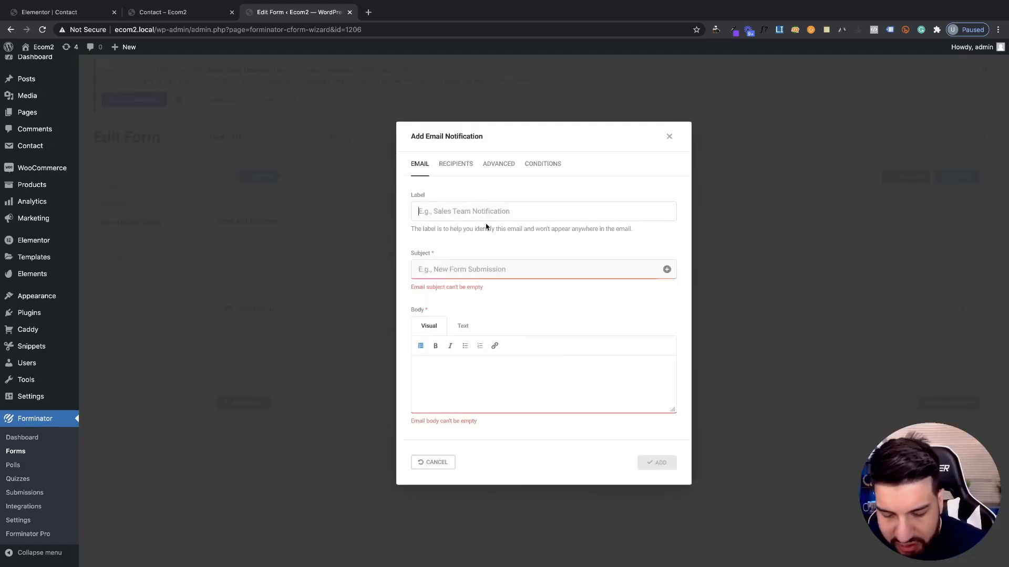
{"action": "type", "text": "C"}
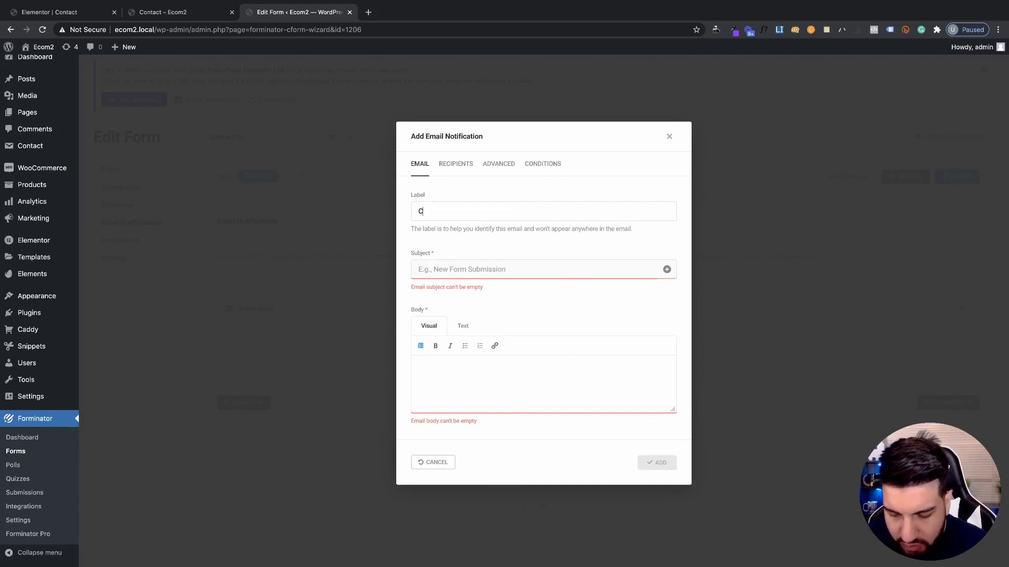
{"action": "type", "text": "ustomer"}
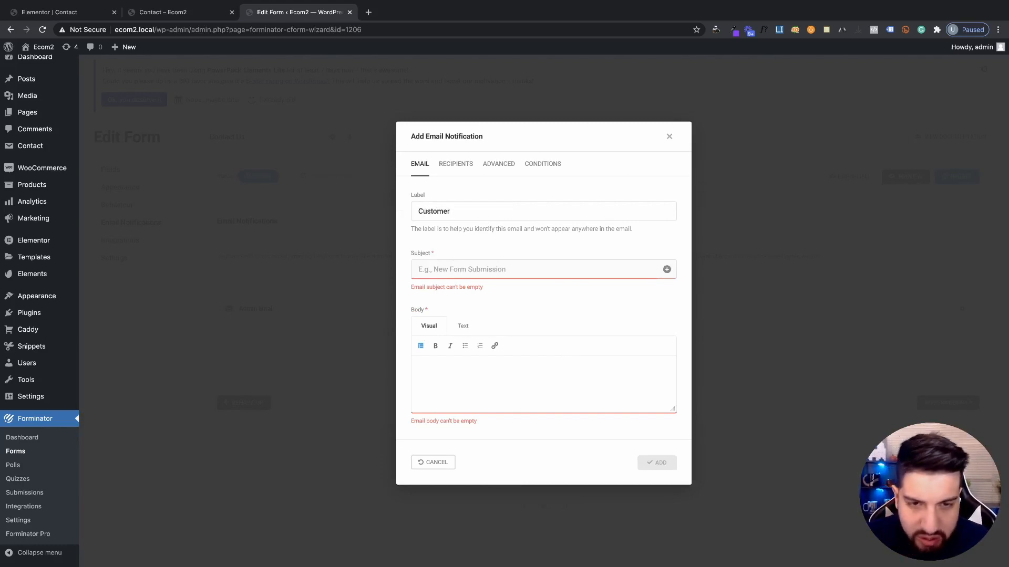
{"action": "type", "text": "mail"}
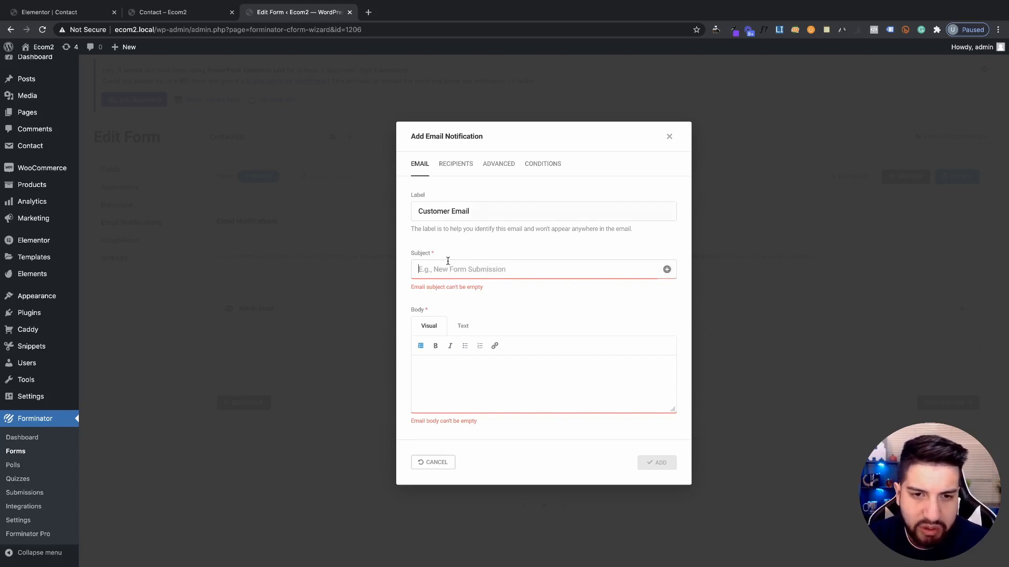
{"action": "type", "text": "We"}
{"action": "key", "text": "BackSpace"}
{"action": "key", "text": "BackSpace"}
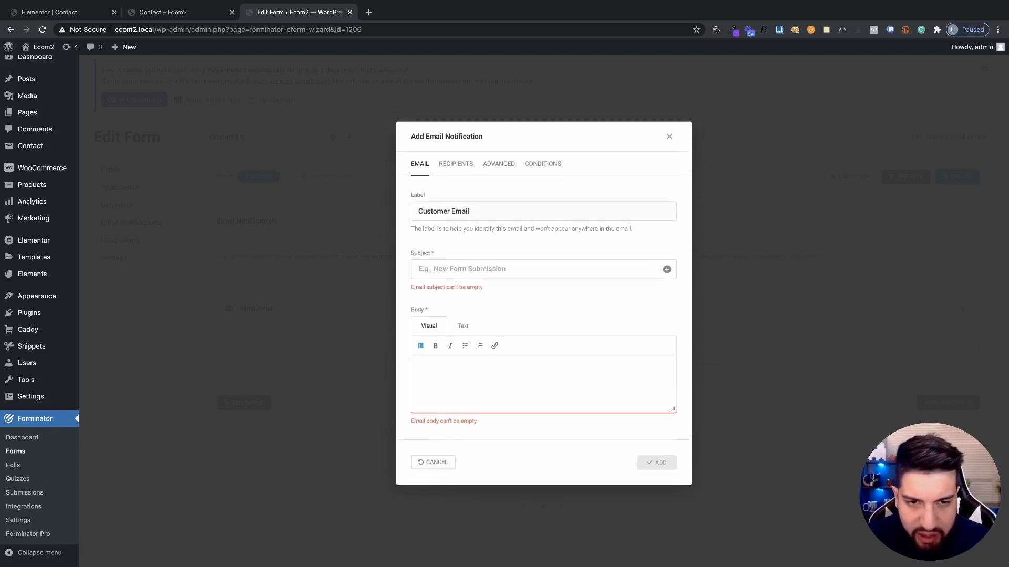
{"action": "type", "text": "Thank You for contactin"}
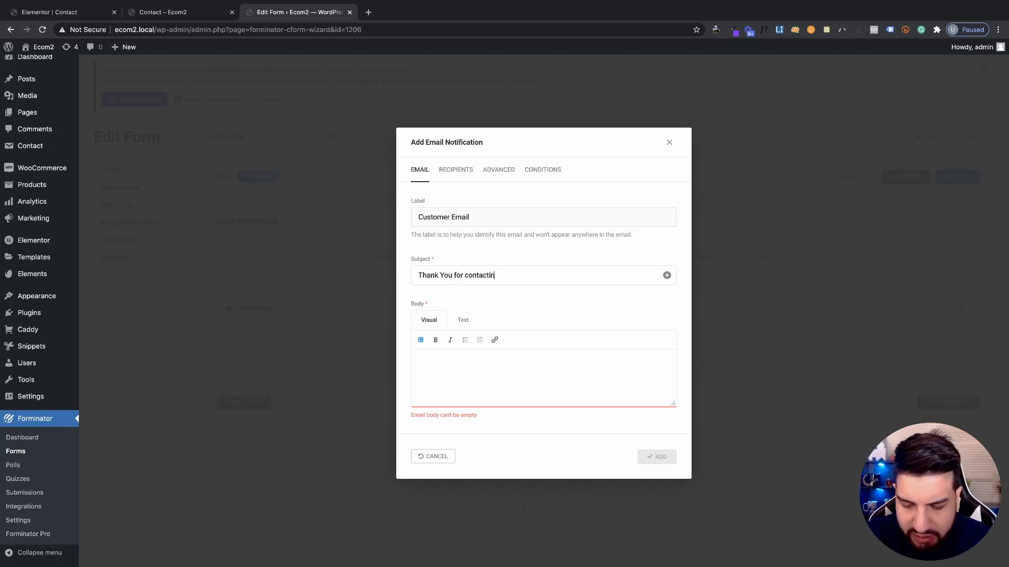
{"action": "type", "text": "us!"}
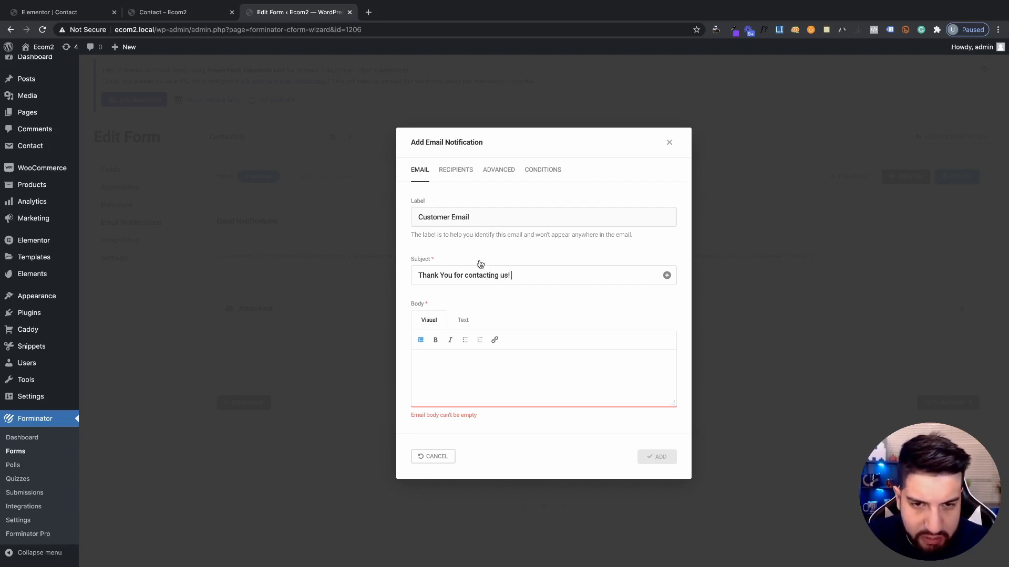
Write the body: a Hello greeting, a 'we will contact you' message, '-Company name' and a phone number
{"action": "left_click", "coordinate": [508, 377]}
{"action": "type", "text": "W"}
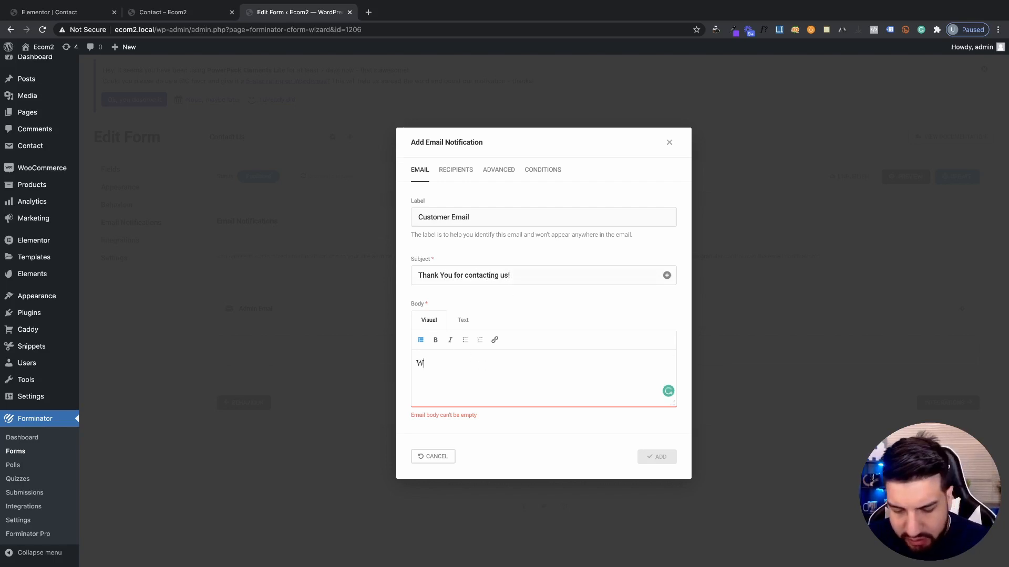
{"action": "type", "text": "e will"}
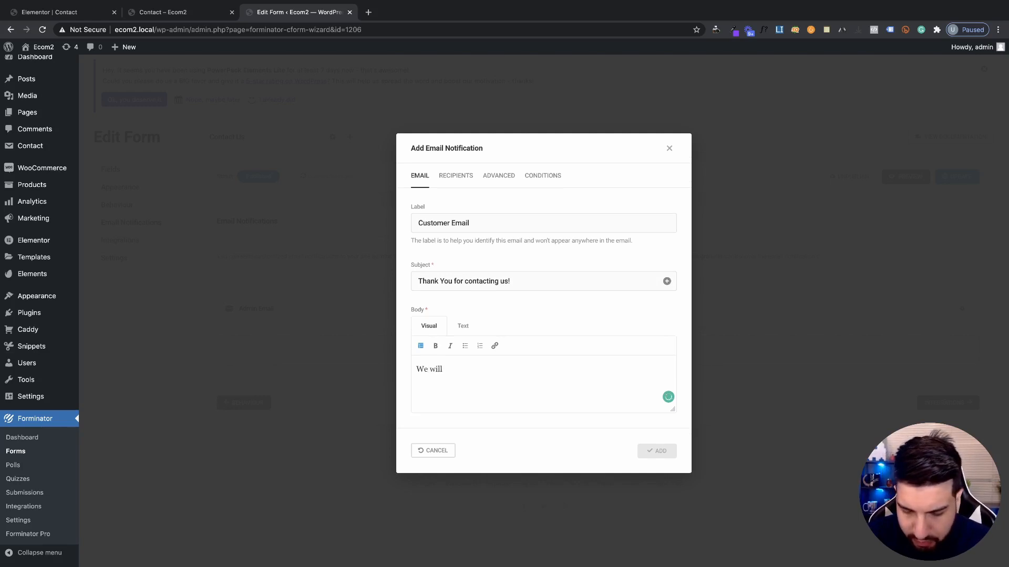
{"action": "type", "text": " con"}
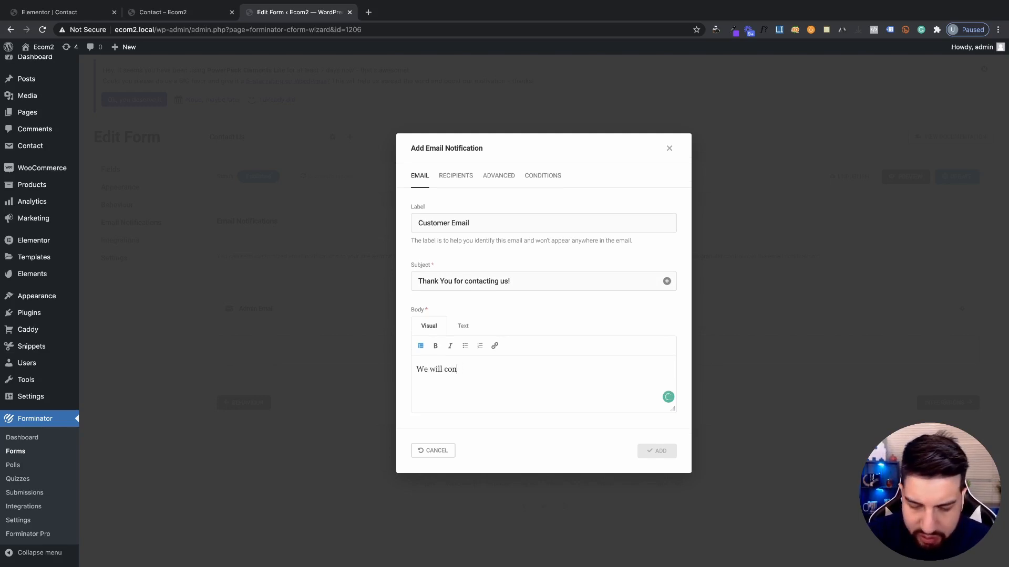
{"action": "type", "text": "attact you shortly."}
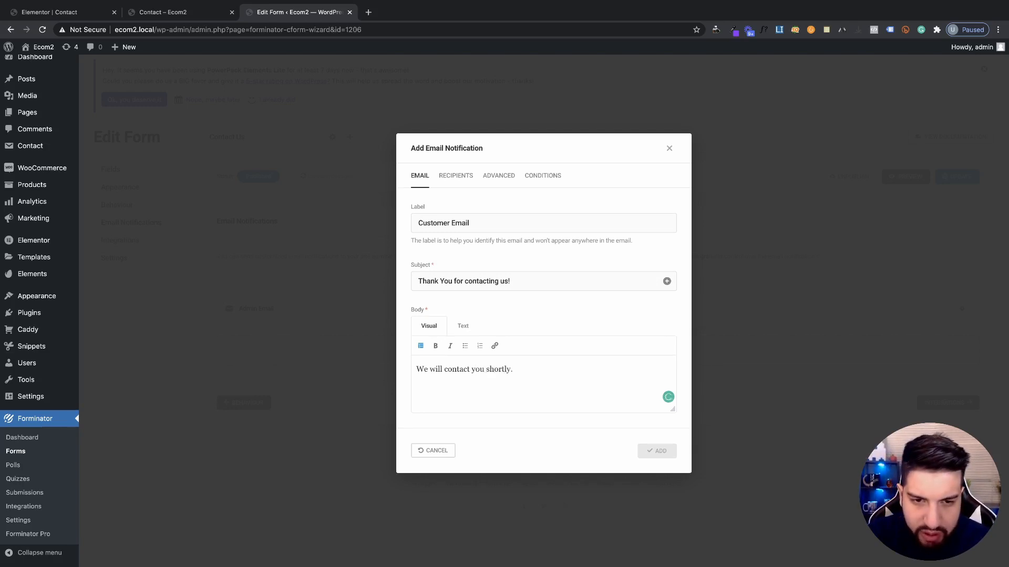
{"action": "key", "text": "Return"}
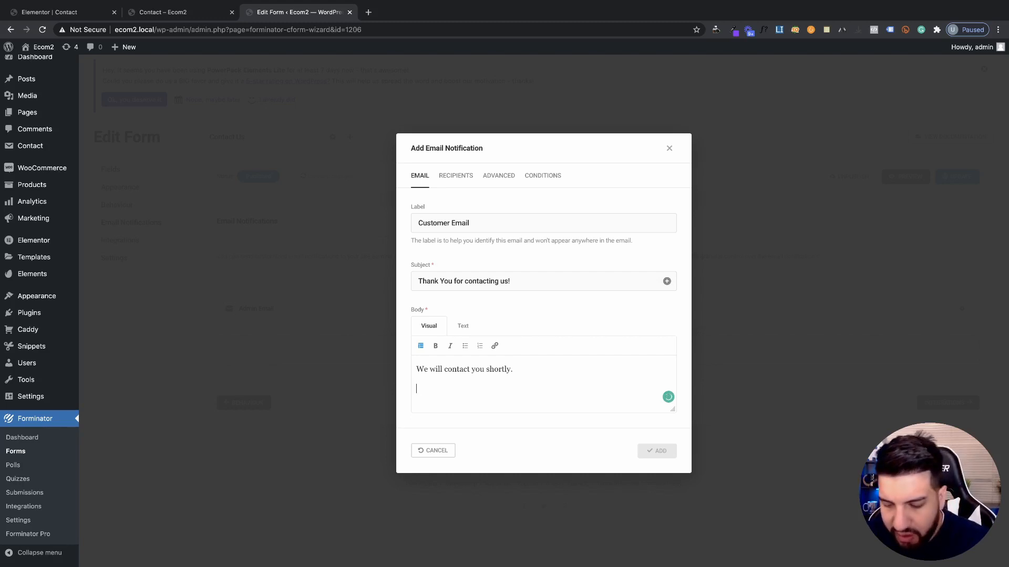
{"action": "type", "text": "-C"}
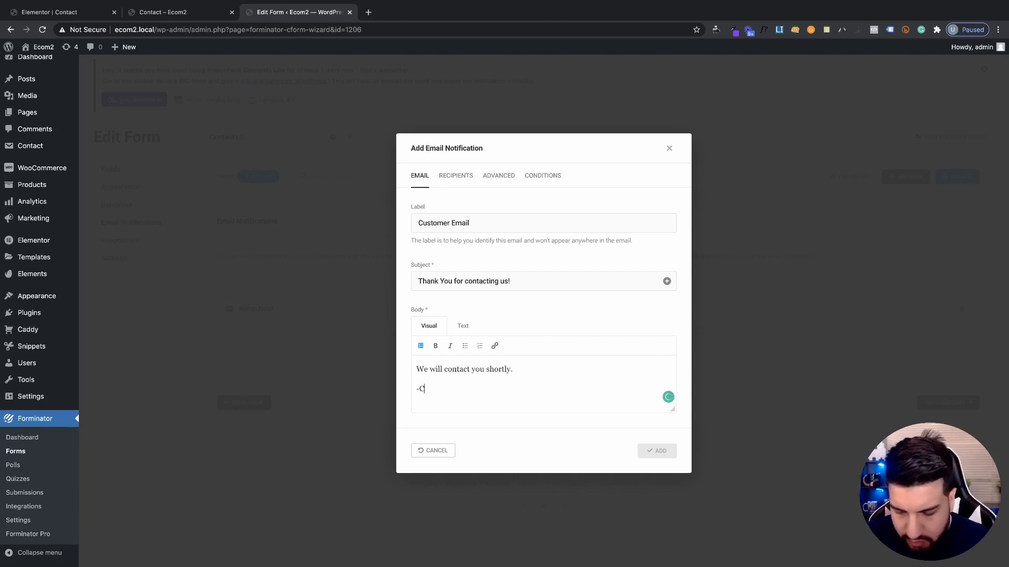
{"action": "type", "text": "ompan"}
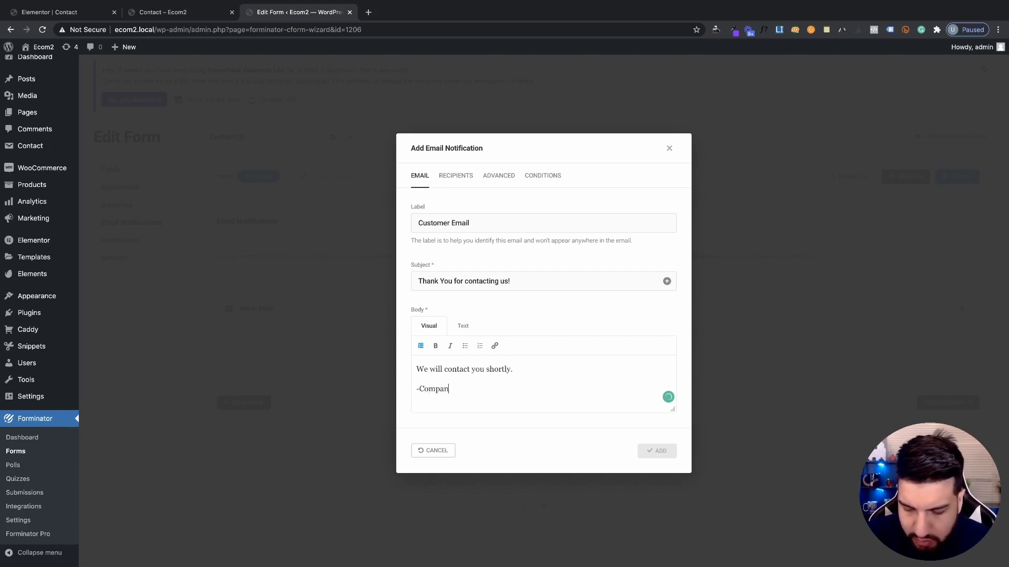
{"action": "type", "text": "y name"}
{"action": "key", "text": "Return"}
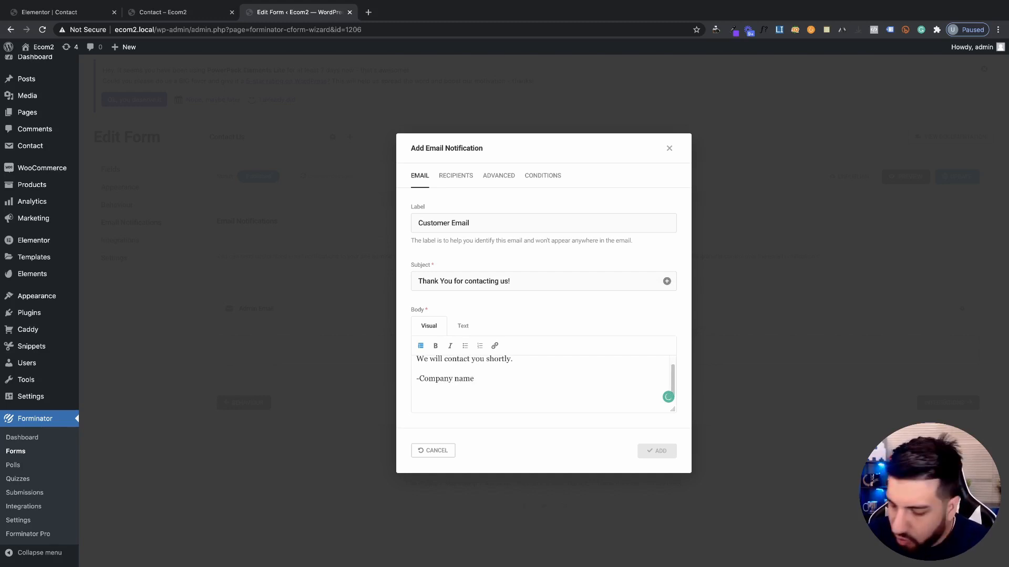
{"action": "type", "text": "1.888."}
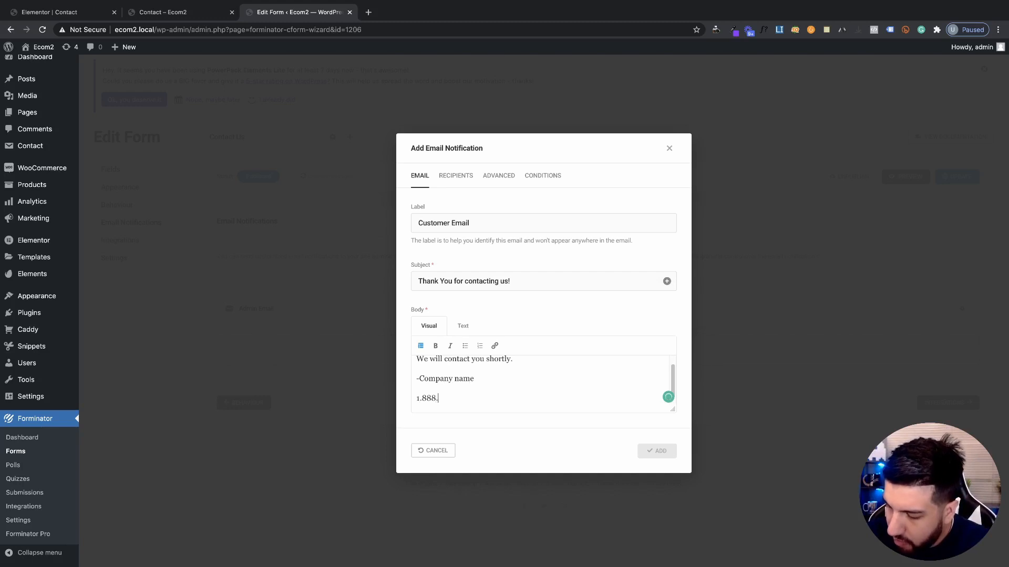
{"action": "type", "text": "555.5"}
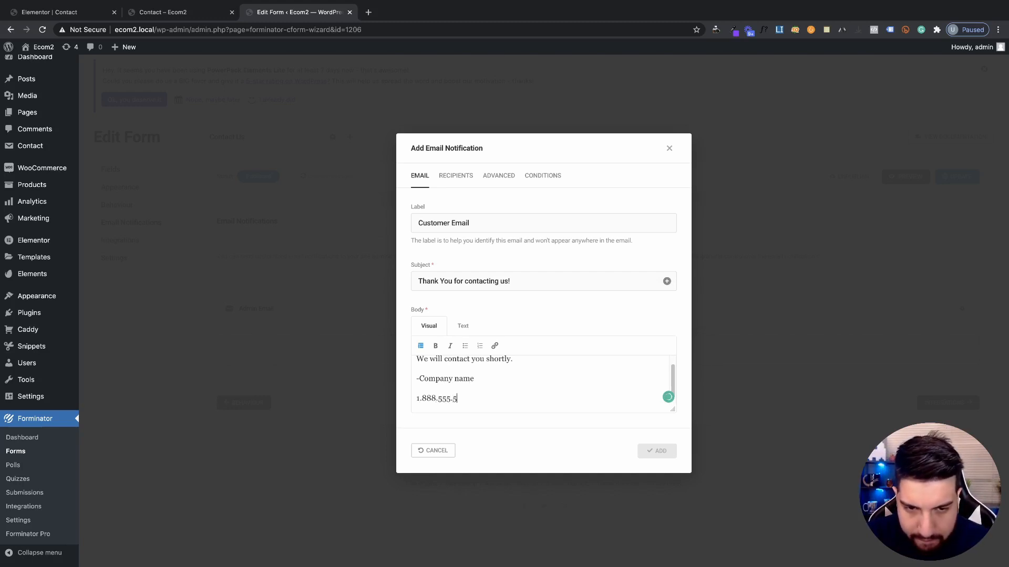
{"action": "type", "text": "555"}
{"action": "scroll", "coordinate": [509, 371], "scroll_direction": "up", "scroll_amount": 1}
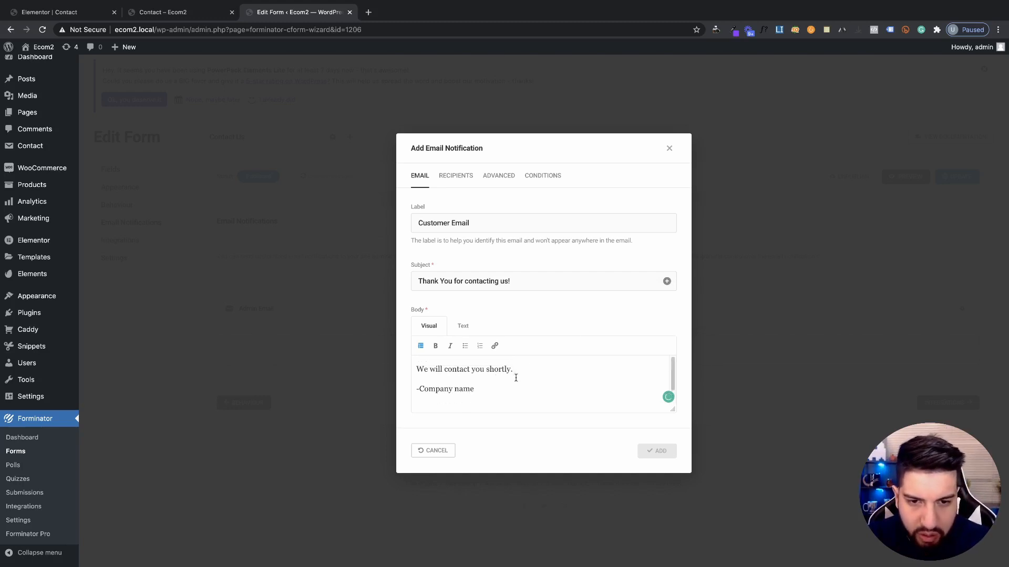
{"action": "key", "text": "Return"}
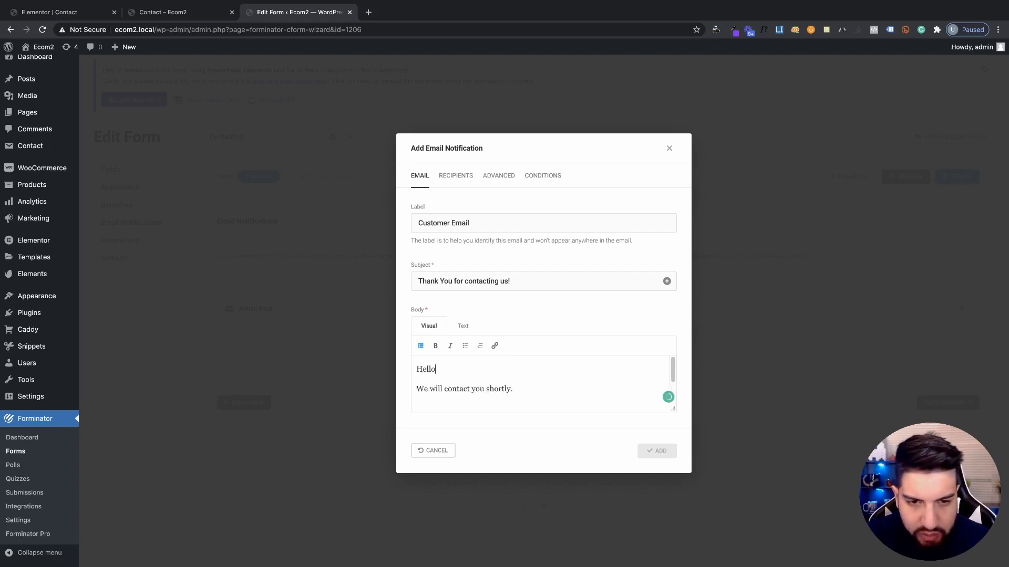
{"action": "scroll", "coordinate": [495, 381], "scroll_direction": "down", "scroll_amount": 3}
{"action": "scroll", "coordinate": [500, 373], "scroll_direction": "up", "scroll_amount": 3}
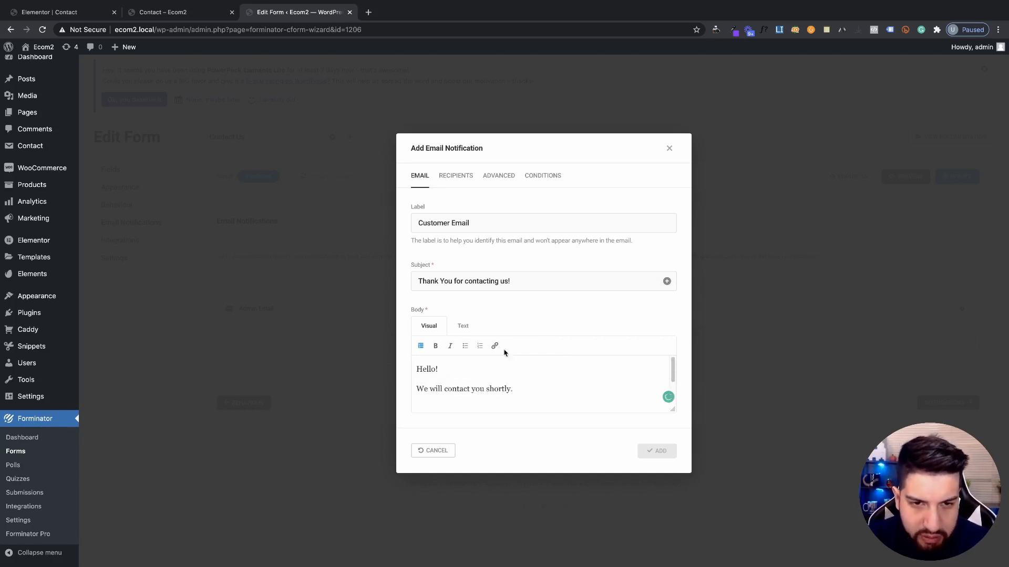
{"action": "left_click", "coordinate": [454, 177]}
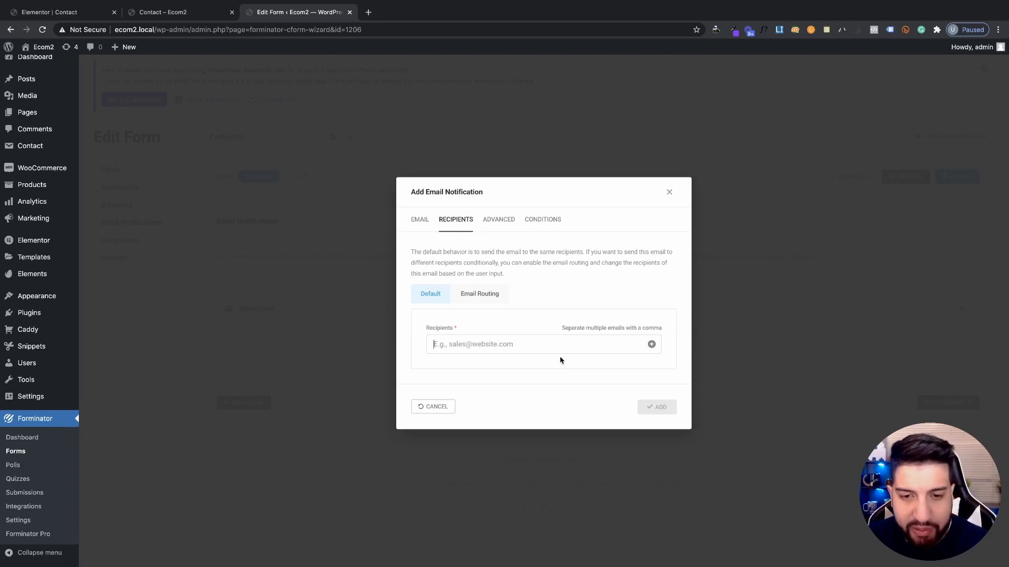
Send the email to the {email-1} field, from 'Company name' with a sales sender address
{"action": "left_click", "coordinate": [651, 344]}
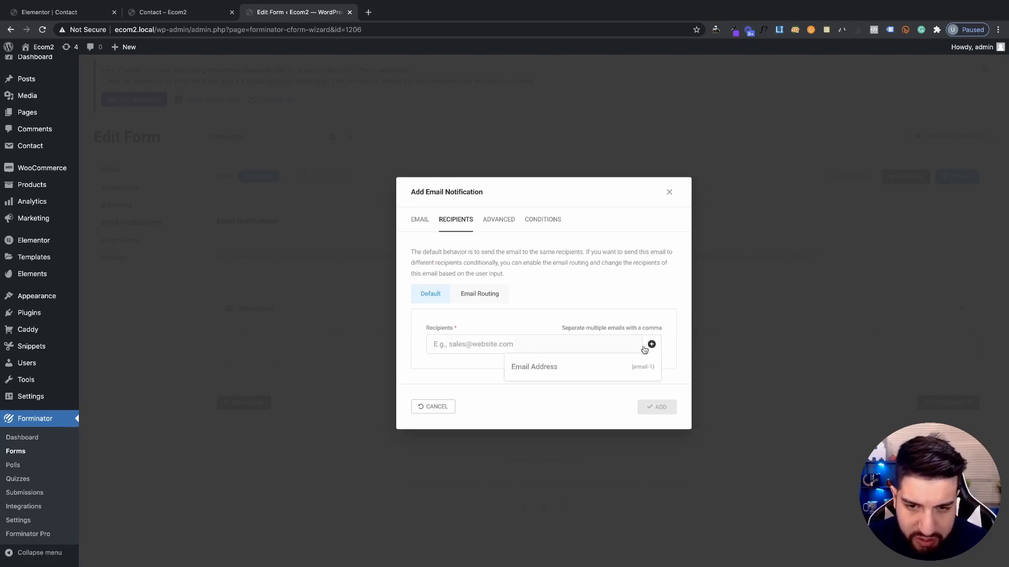
{"action": "left_click", "coordinate": [540, 368]}
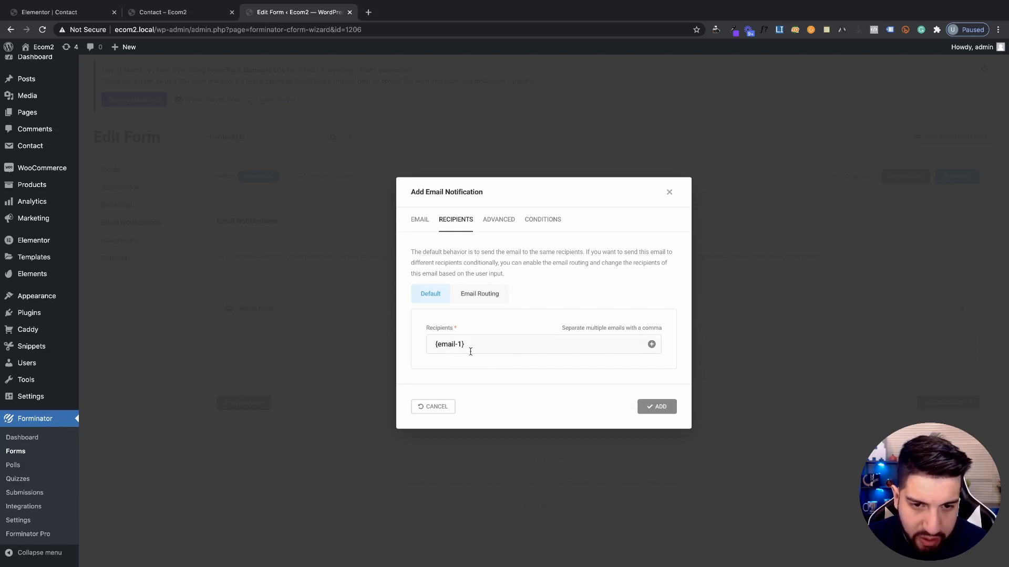
{"action": "left_click", "coordinate": [497, 221]}
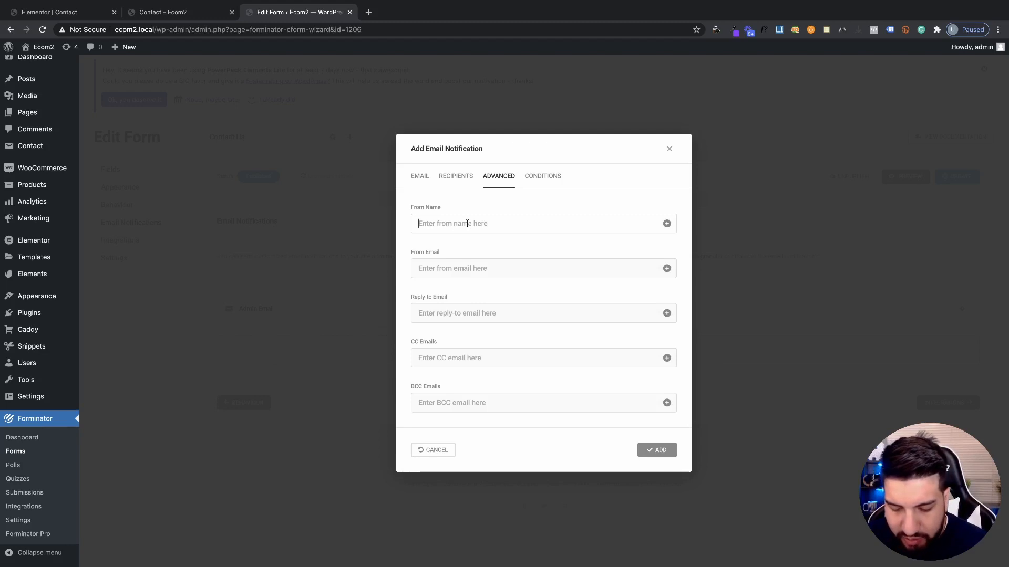
{"action": "type", "text": "Company"}
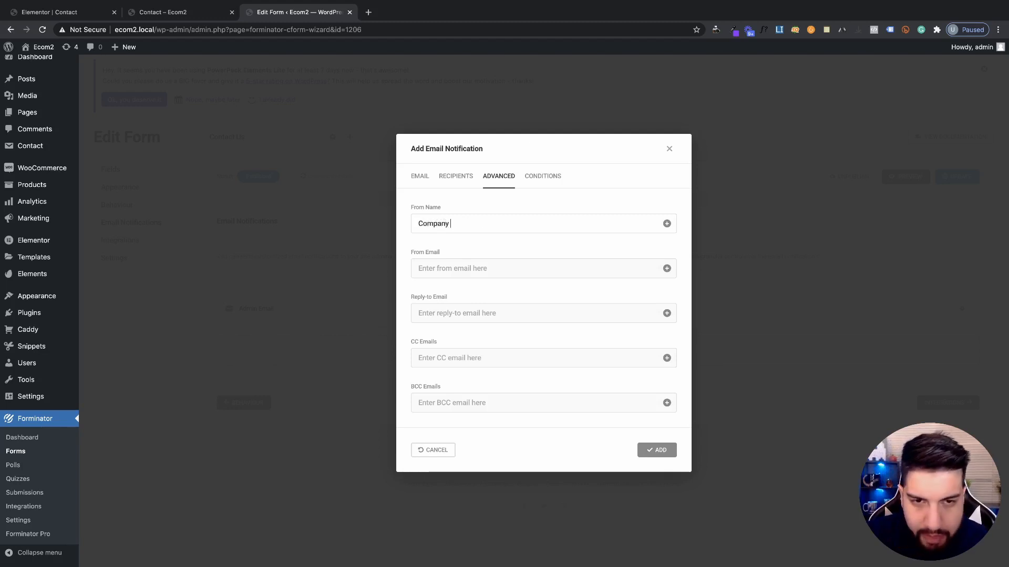
{"action": "type", "text": " name"}
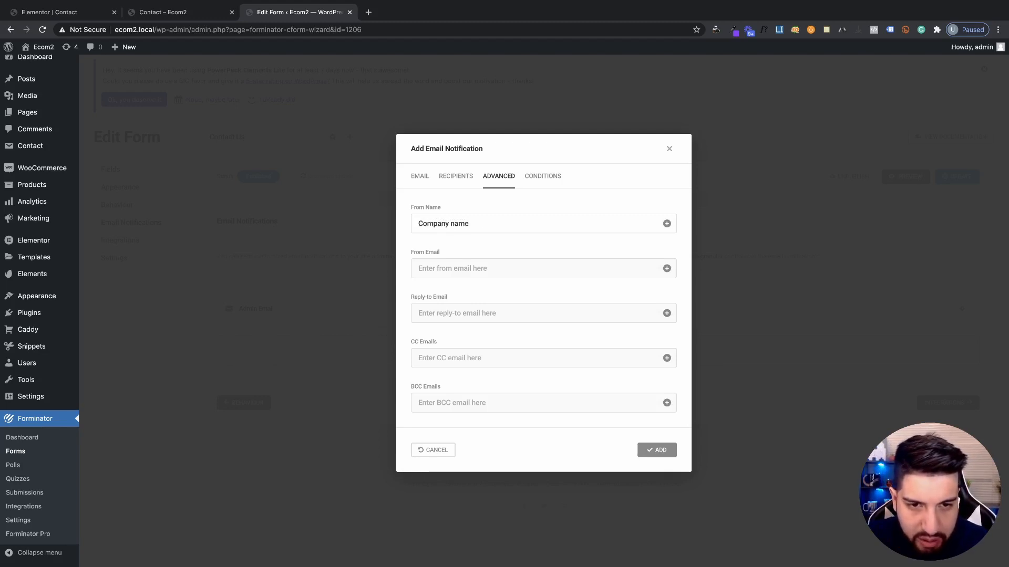
{"action": "left_click", "coordinate": [432, 272]}
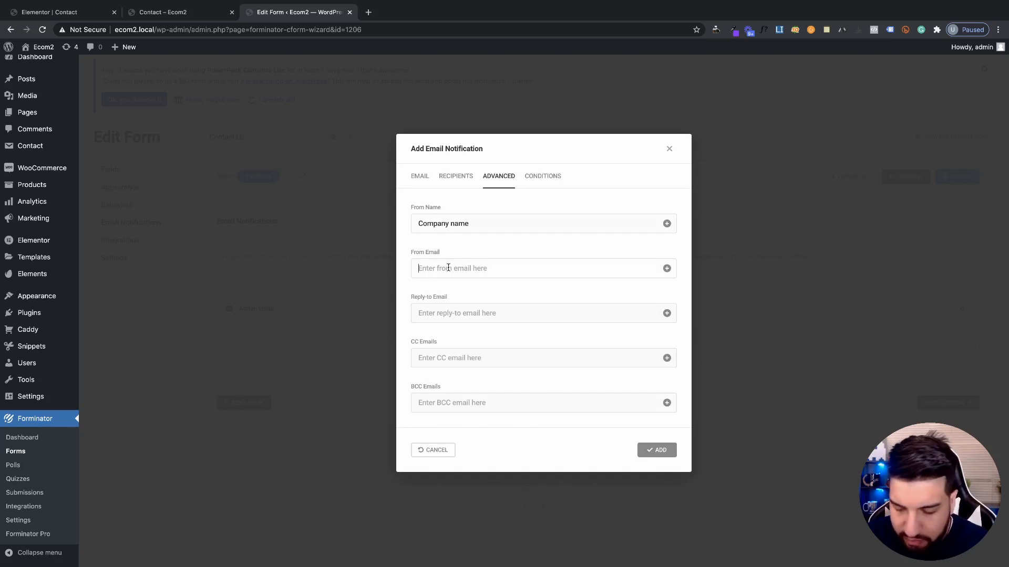
{"action": "type", "text": "sales@company"}
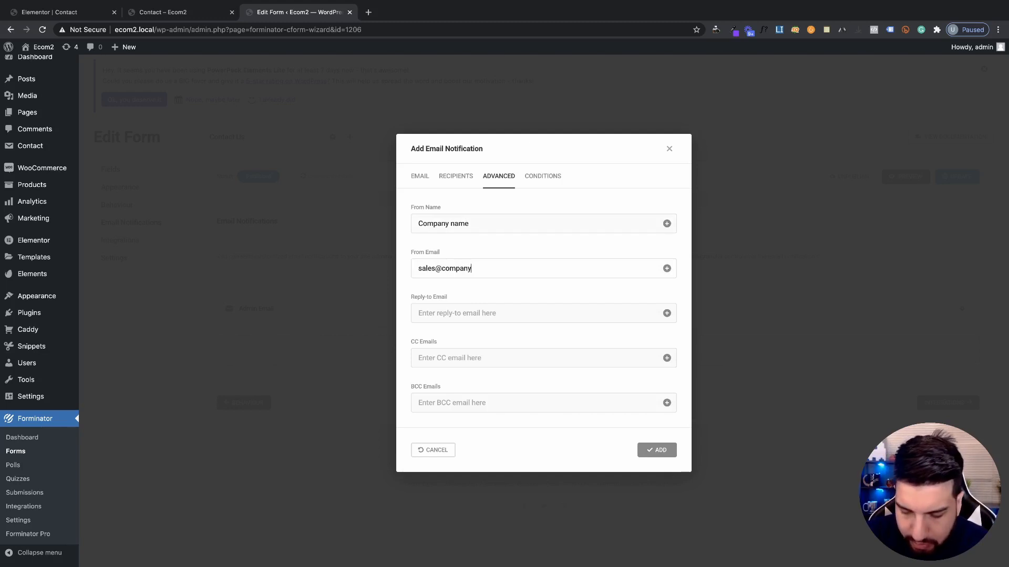
{"action": "type", "text": "email.com"}
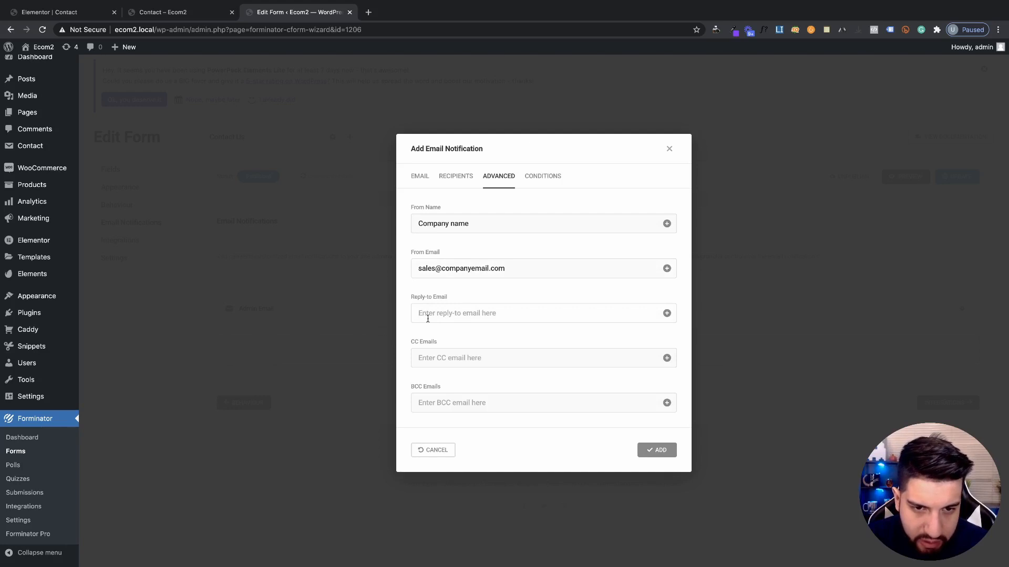
Copy the sender address into Reply-to, review conditions, and add the Customer Email notification
{"action": "left_click_drag", "start_coordinate": [519, 267], "coordinate": [391, 247]}
{"action": "key", "text": "ctrl+c"}
{"action": "left_click", "coordinate": [466, 314]}
{"action": "key", "text": "ctrl+v"}
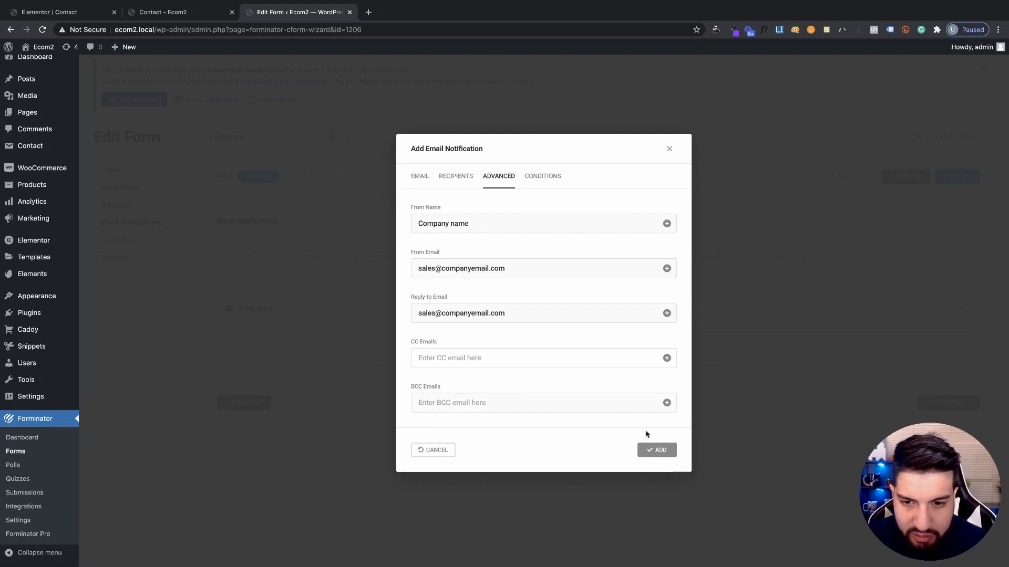
{"action": "left_click", "coordinate": [545, 178]}
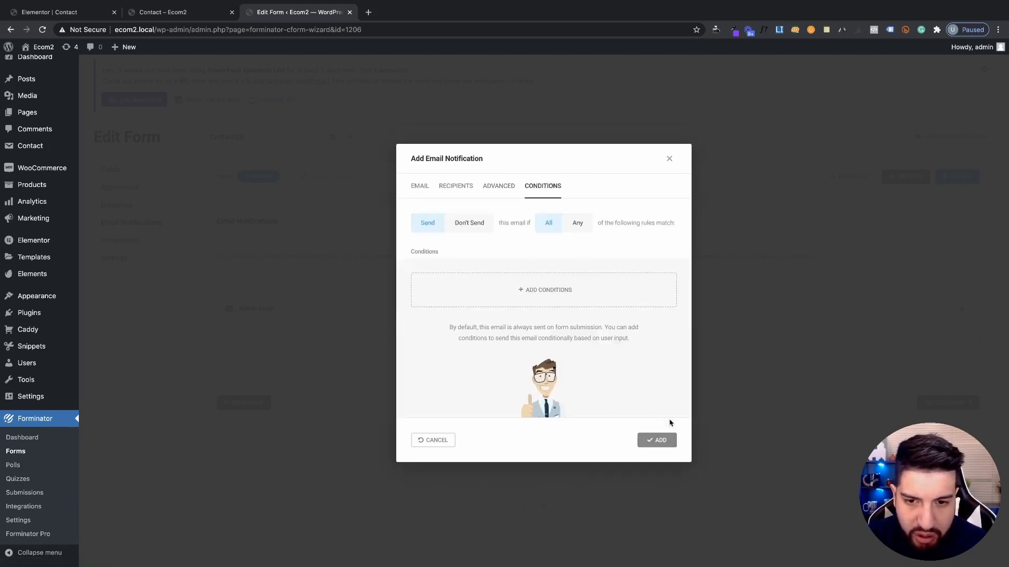
{"action": "left_click", "coordinate": [660, 440]}
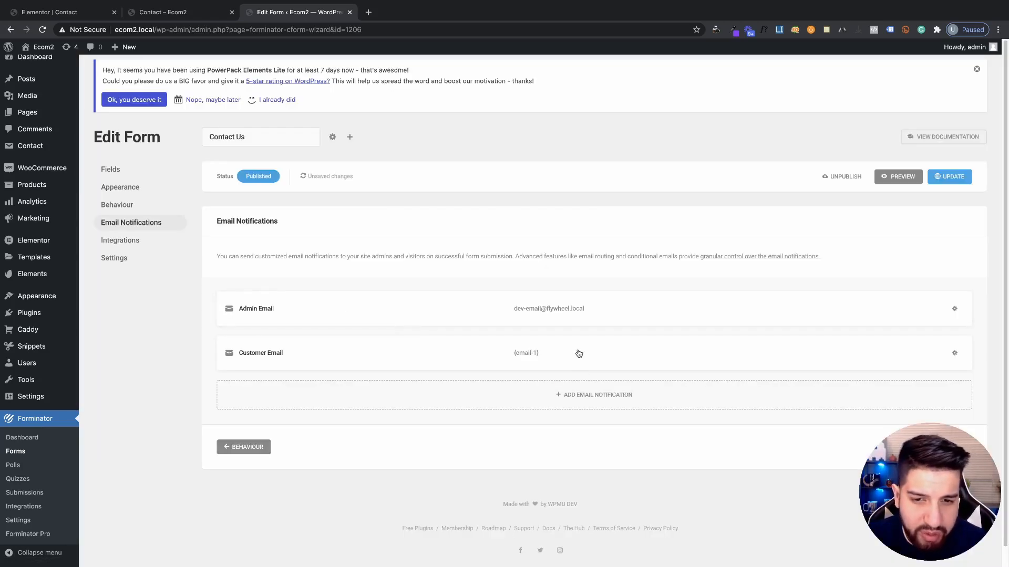
Try a 'First Name starts with' condition on a new notification, discard it, and update the form
{"action": "left_click", "coordinate": [577, 402]}
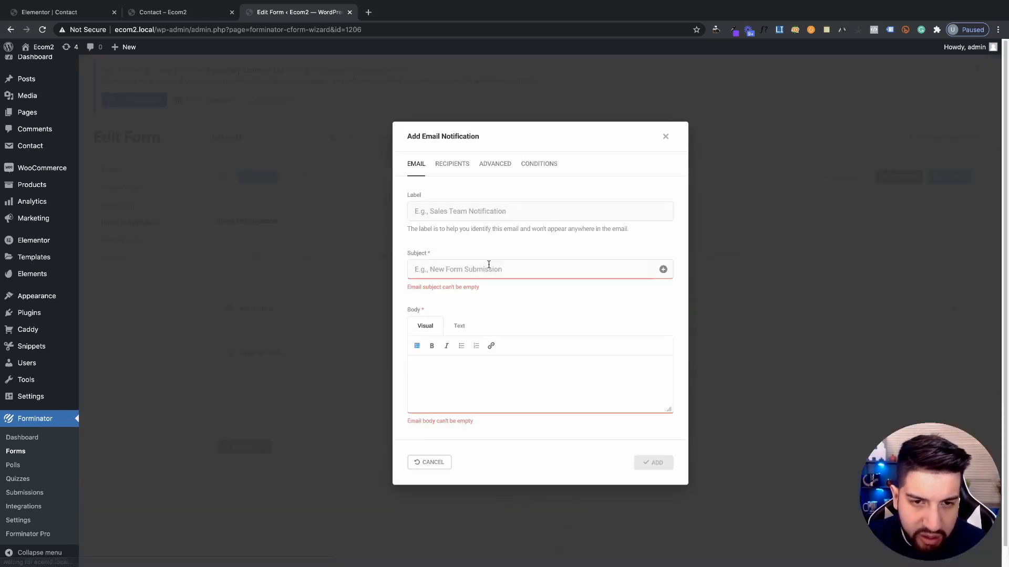
{"action": "left_click", "coordinate": [538, 169]}
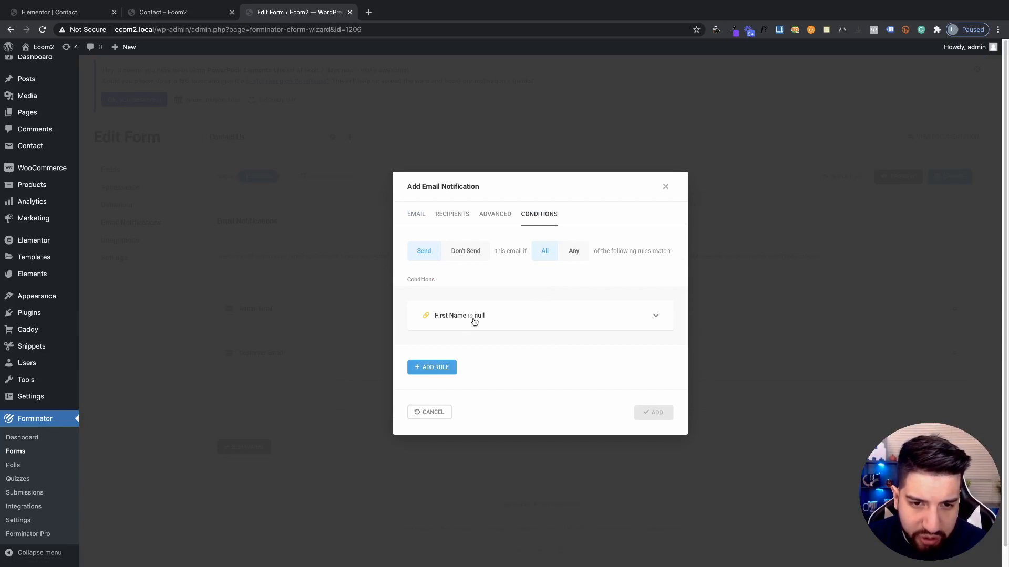
{"action": "left_click", "coordinate": [474, 320]}
{"action": "left_click", "coordinate": [475, 338]}
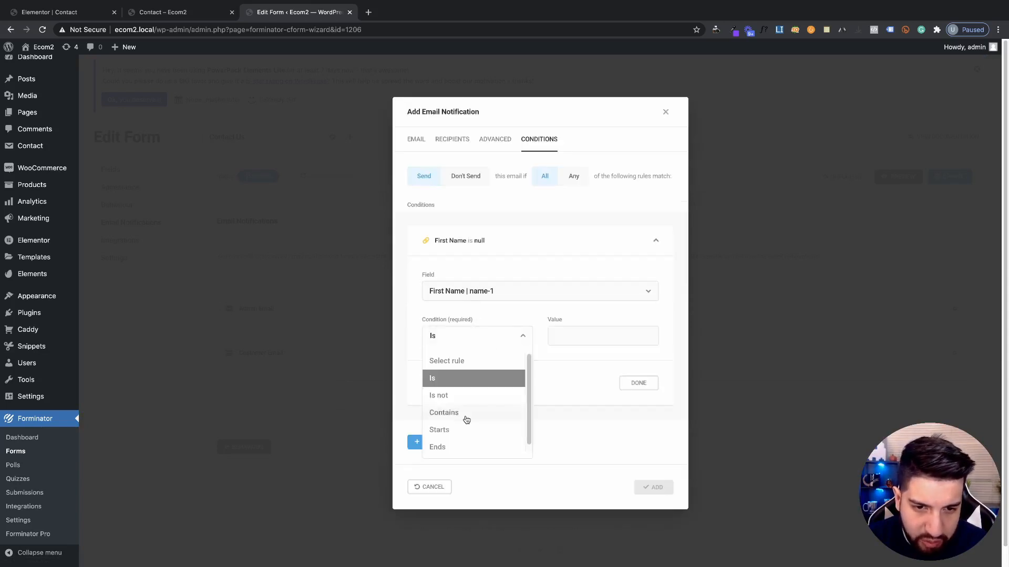
{"action": "scroll", "coordinate": [499, 423], "scroll_direction": "down", "scroll_amount": 1}
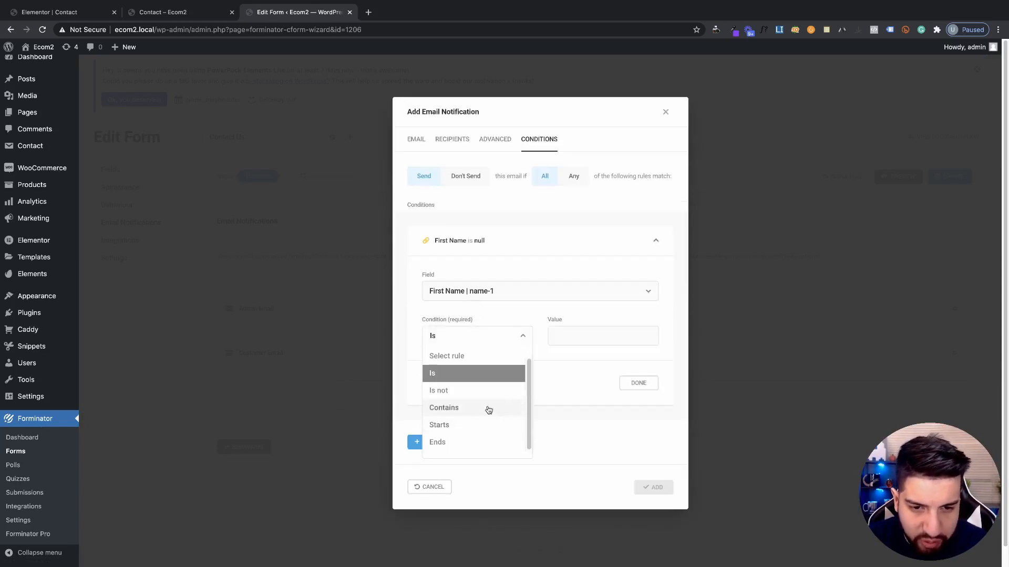
{"action": "left_click", "coordinate": [461, 433]}
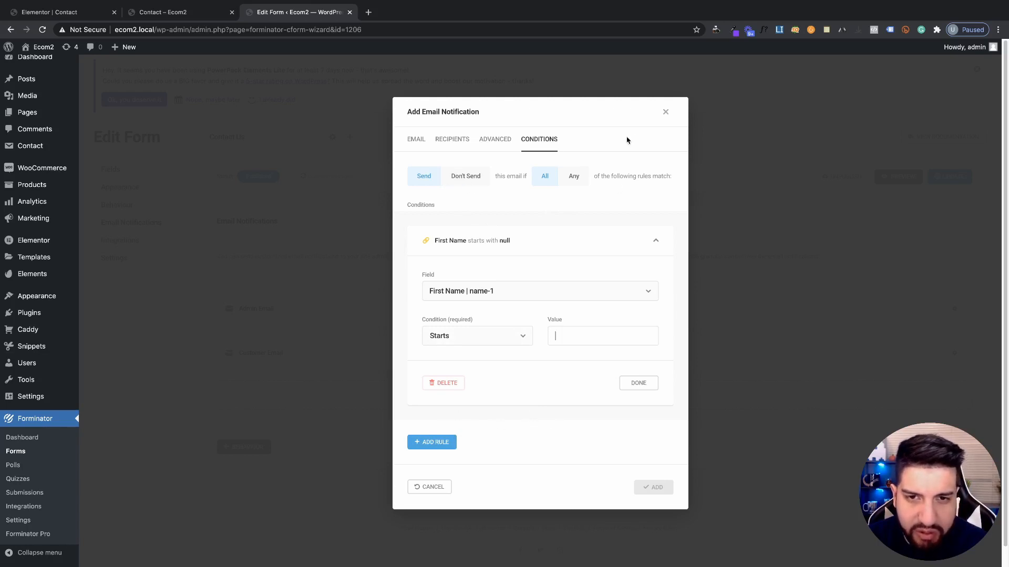
{"action": "left_click", "coordinate": [665, 112]}
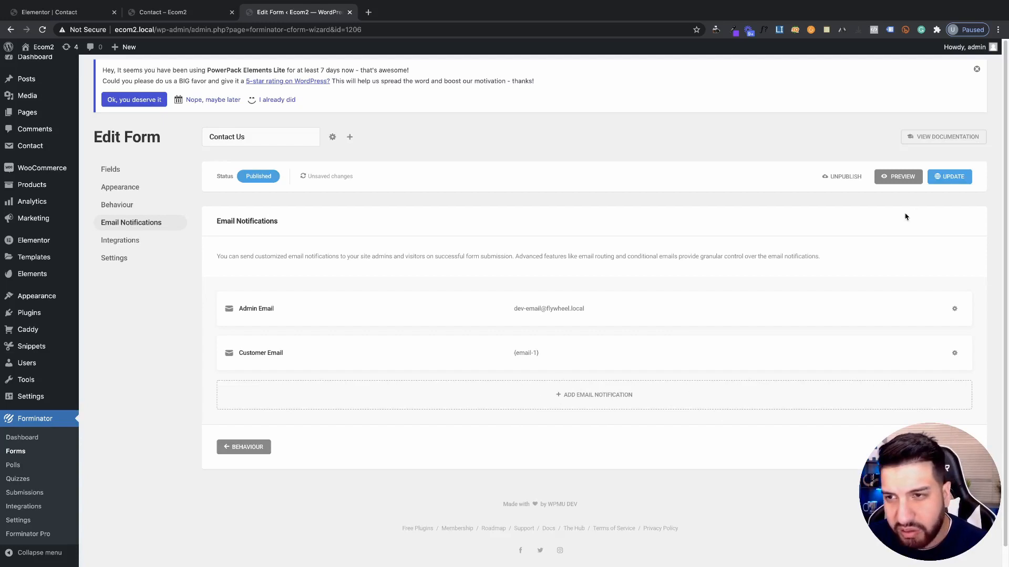
{"action": "left_click", "coordinate": [951, 179]}
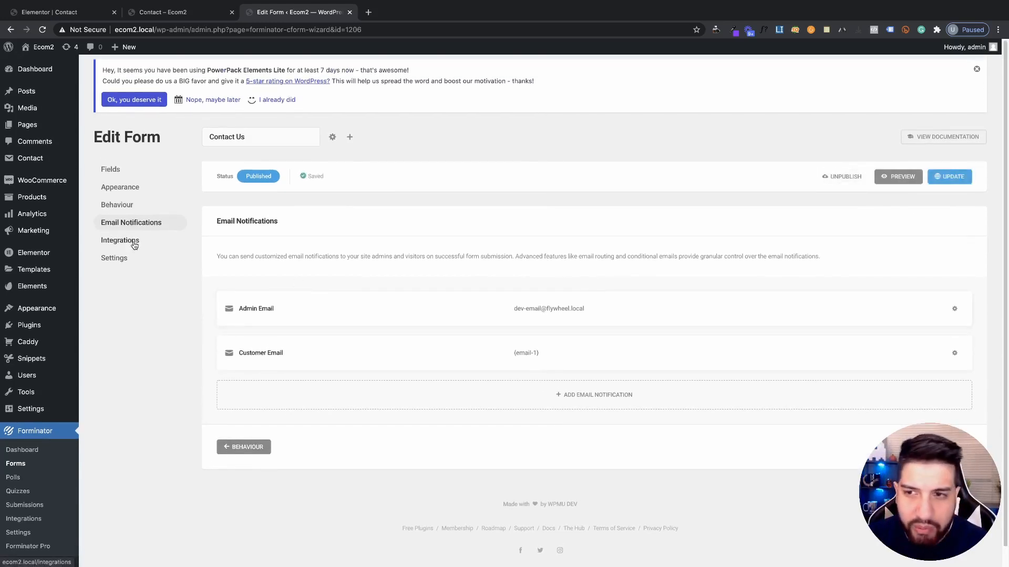
Move past Integrations to the form's Settings and look over the data storage and privacy options
{"action": "left_click", "coordinate": [135, 246]}
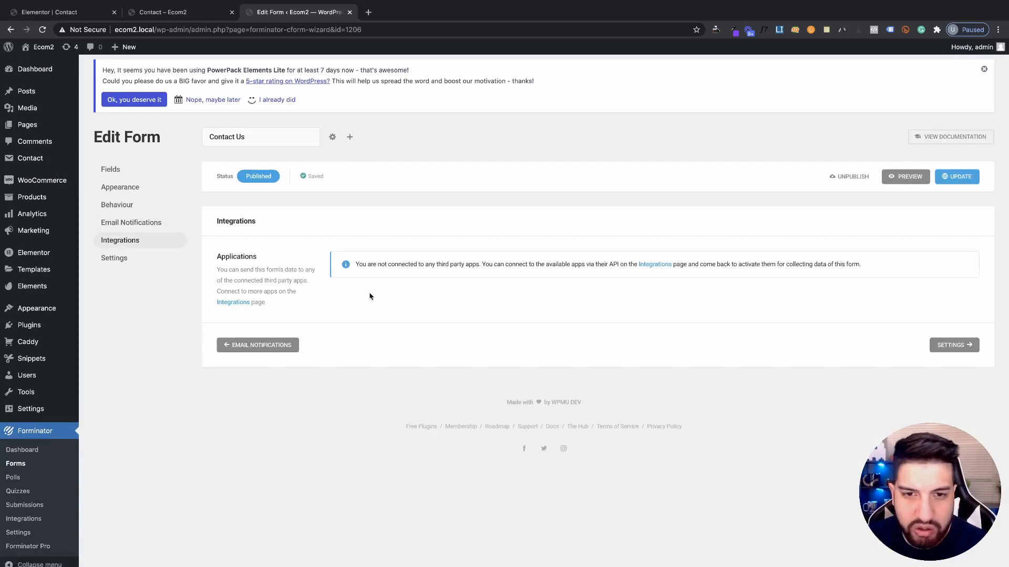
{"action": "left_click", "coordinate": [952, 345]}
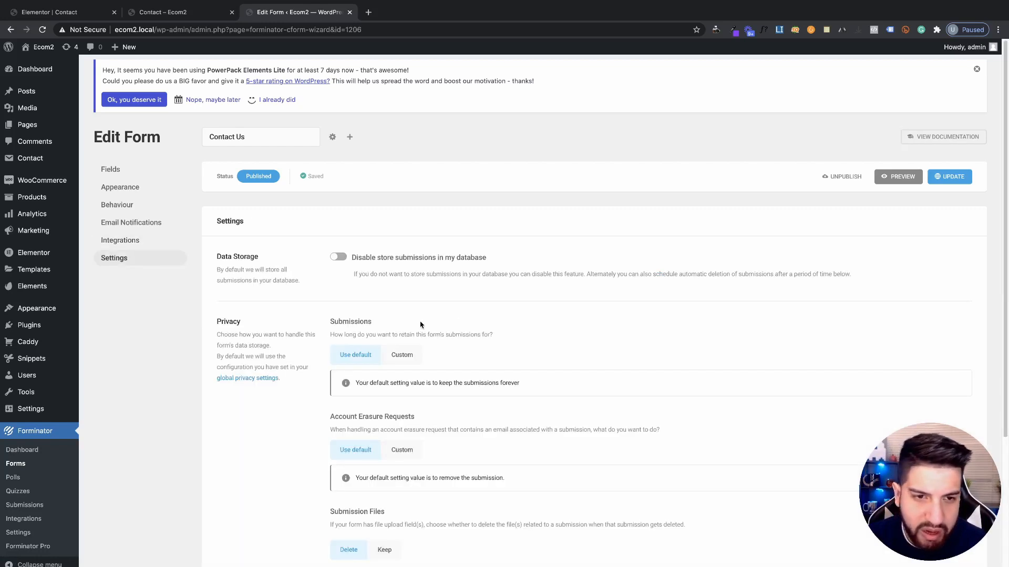
{"action": "scroll", "coordinate": [447, 328], "scroll_direction": "down", "scroll_amount": 2}
{"action": "scroll", "coordinate": [476, 331], "scroll_direction": "up", "scroll_amount": 2}
{"action": "scroll", "coordinate": [503, 318], "scroll_direction": "down", "scroll_amount": 1}
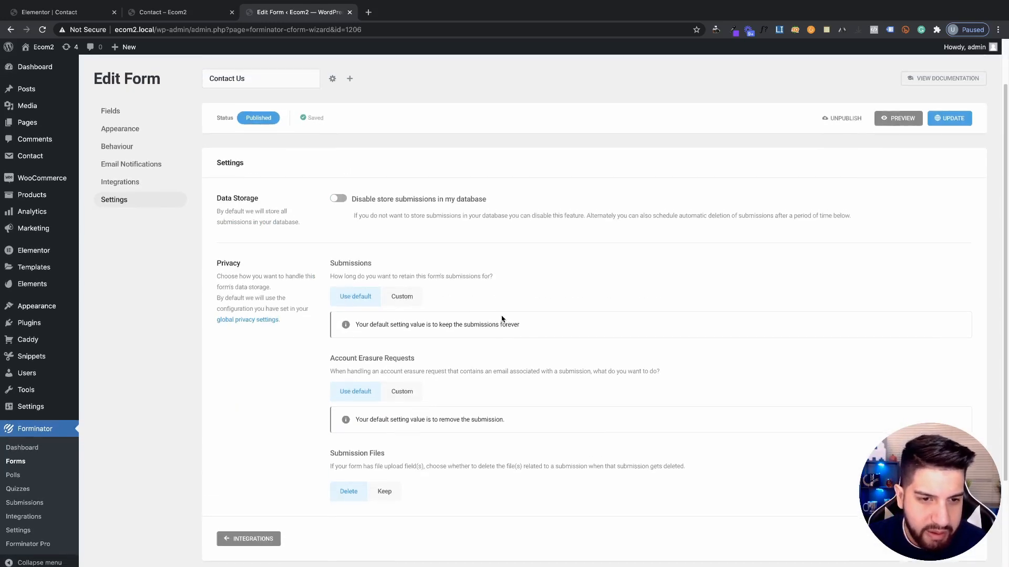
{"action": "scroll", "coordinate": [502, 316], "scroll_direction": "up", "scroll_amount": 2}
{"action": "scroll", "coordinate": [427, 316], "scroll_direction": "down", "scroll_amount": 2}
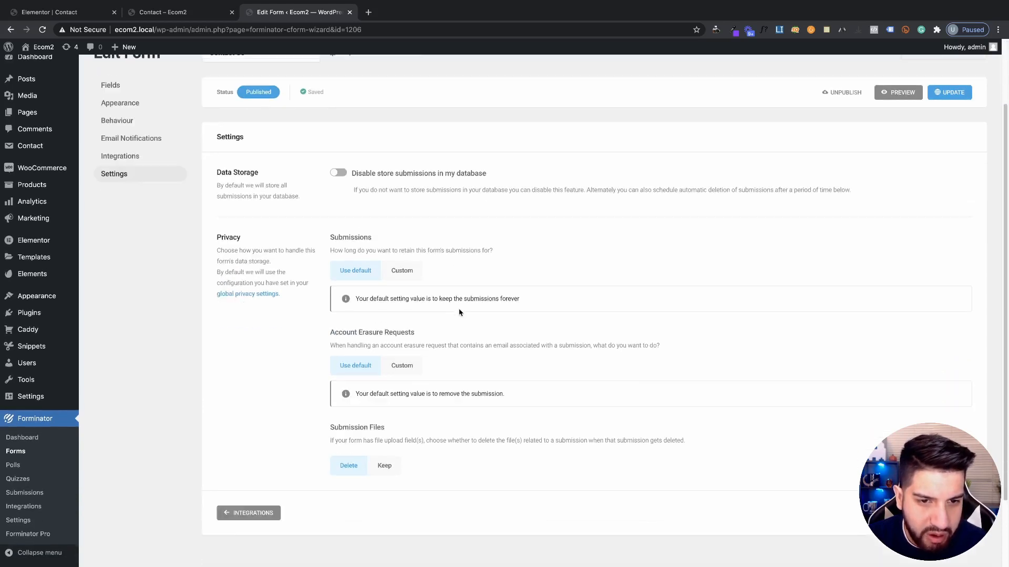
{"action": "scroll", "coordinate": [466, 313], "scroll_direction": "down", "scroll_amount": 1}
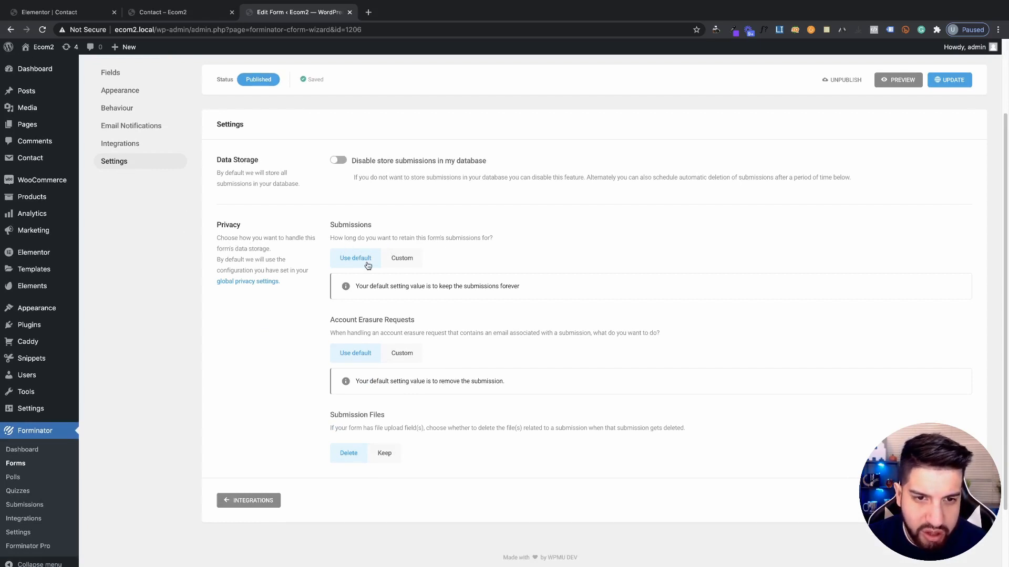
Explore the custom submission retention and erasure-request choices, leaving uploaded files set to be deleted
{"action": "left_click", "coordinate": [411, 262]}
{"action": "scroll", "coordinate": [406, 357], "scroll_direction": "down", "scroll_amount": 1}
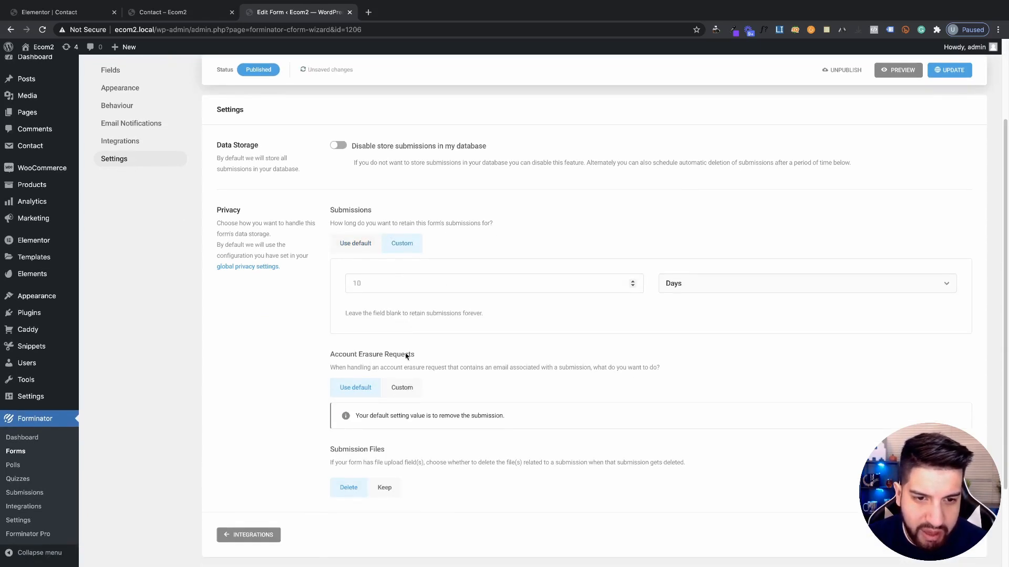
{"action": "scroll", "coordinate": [402, 364], "scroll_direction": "down", "scroll_amount": 2}
{"action": "left_click", "coordinate": [402, 330]}
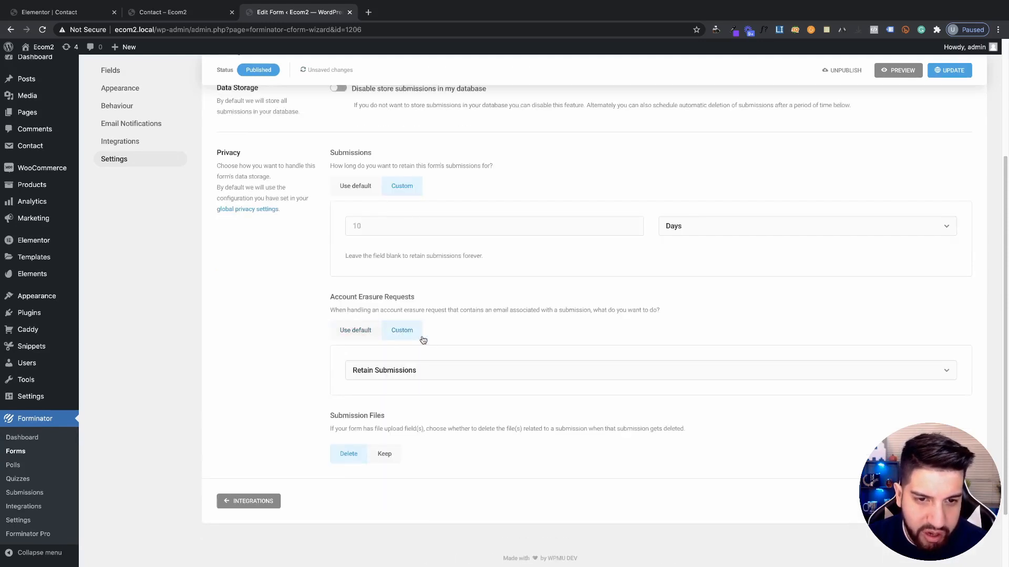
{"action": "left_click", "coordinate": [358, 331]}
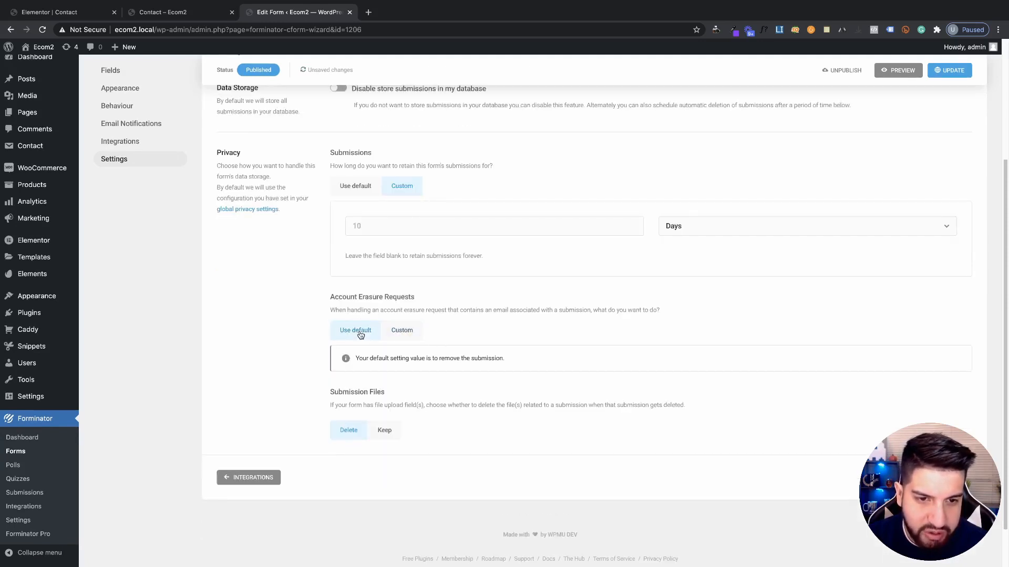
{"action": "left_click", "coordinate": [409, 330]}
{"action": "left_click", "coordinate": [423, 370]}
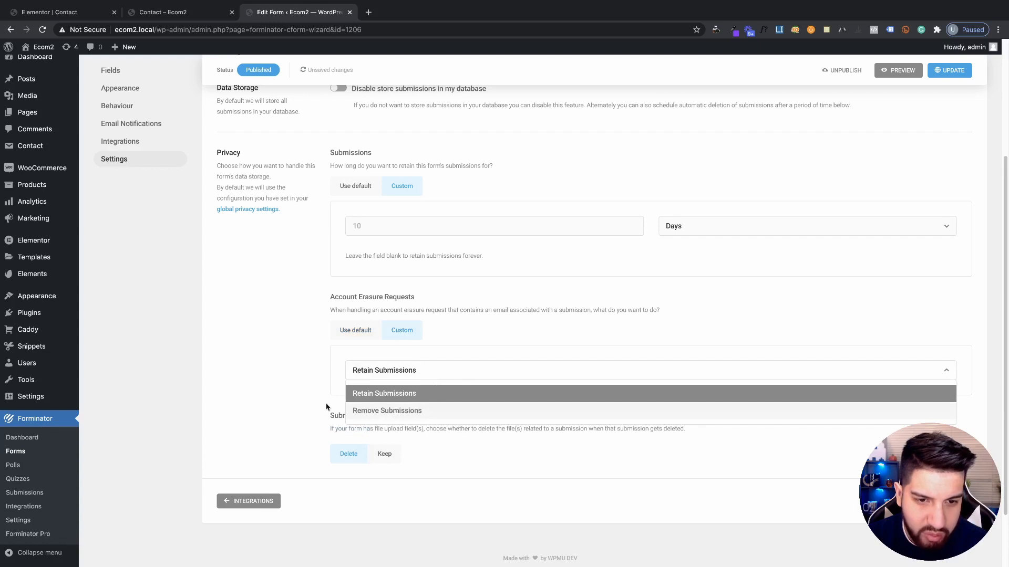
{"action": "left_click", "coordinate": [352, 343]}
{"action": "scroll", "coordinate": [360, 378], "scroll_direction": "down", "scroll_amount": 2}
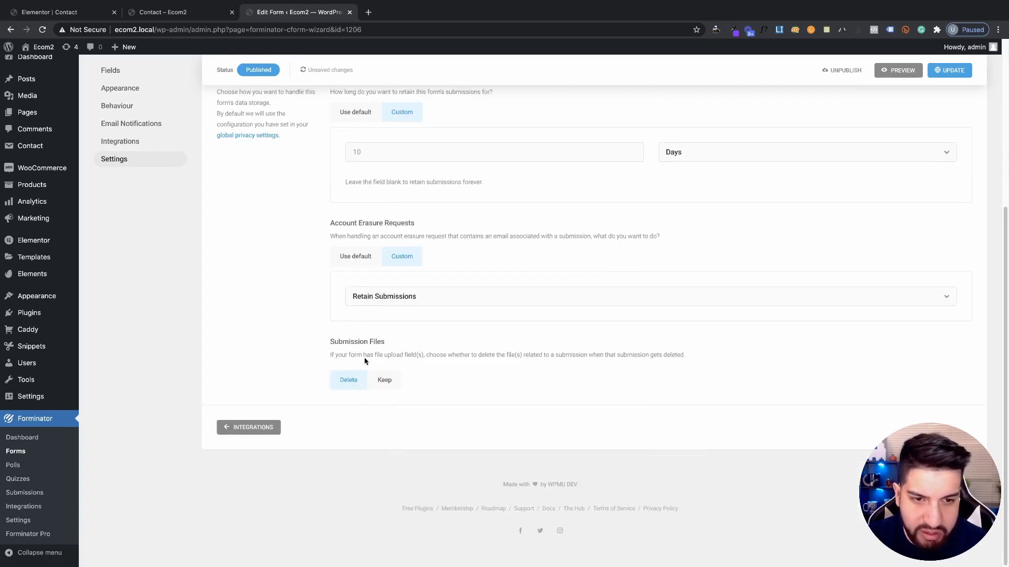
{"action": "left_click", "coordinate": [380, 381]}
{"action": "left_click", "coordinate": [363, 384]}
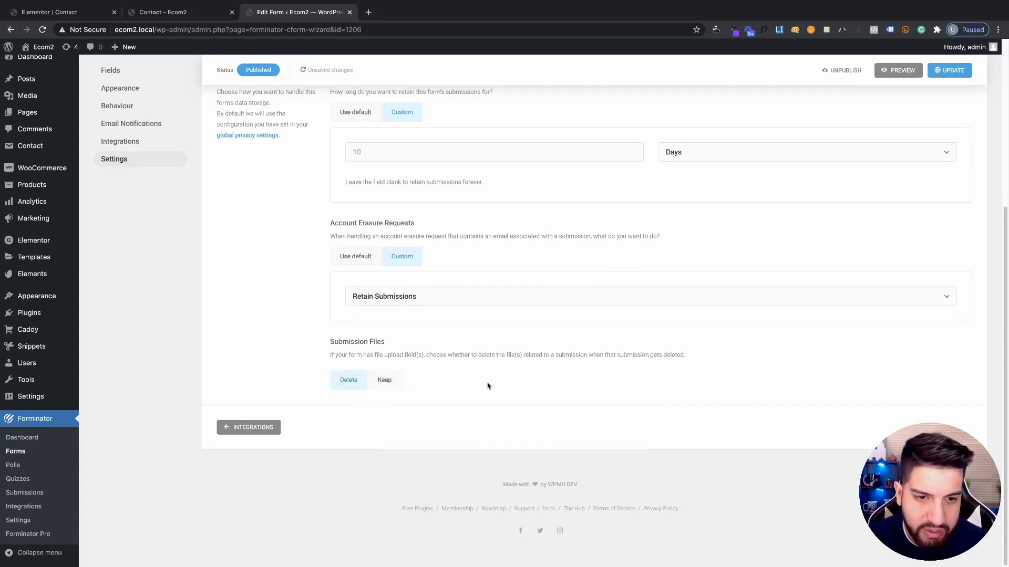
Set Submissions and Account Erasure Requests both to Use default and update the form
{"action": "scroll", "coordinate": [488, 346], "scroll_direction": "up", "scroll_amount": 4}
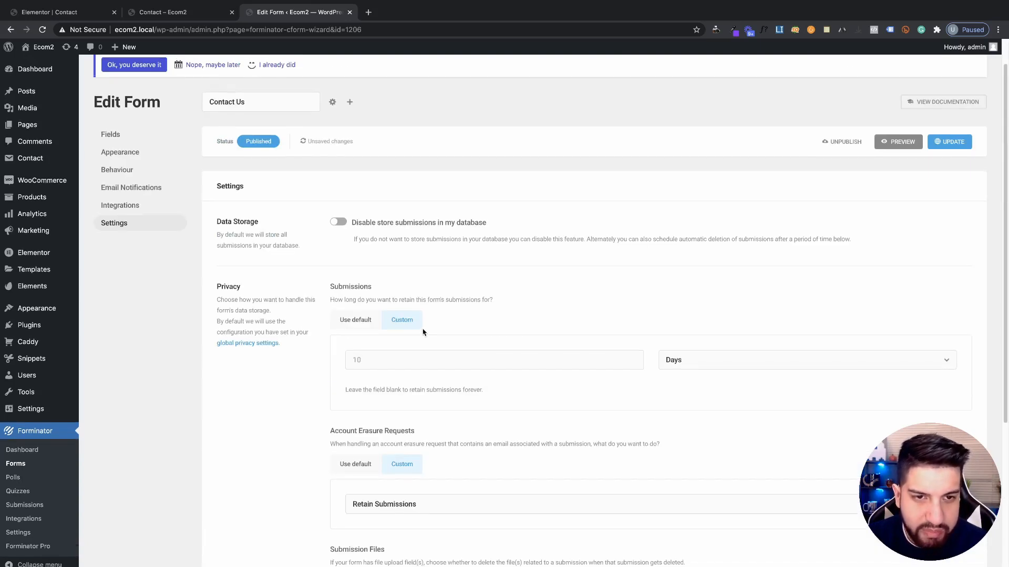
{"action": "scroll", "coordinate": [462, 341], "scroll_direction": "down", "scroll_amount": 3}
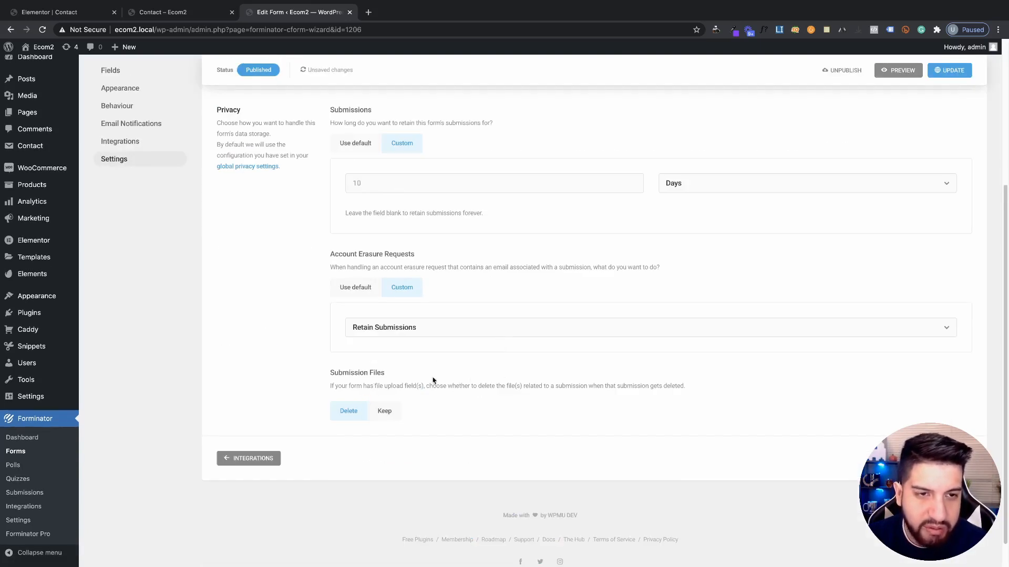
{"action": "scroll", "coordinate": [489, 363], "scroll_direction": "up", "scroll_amount": 2}
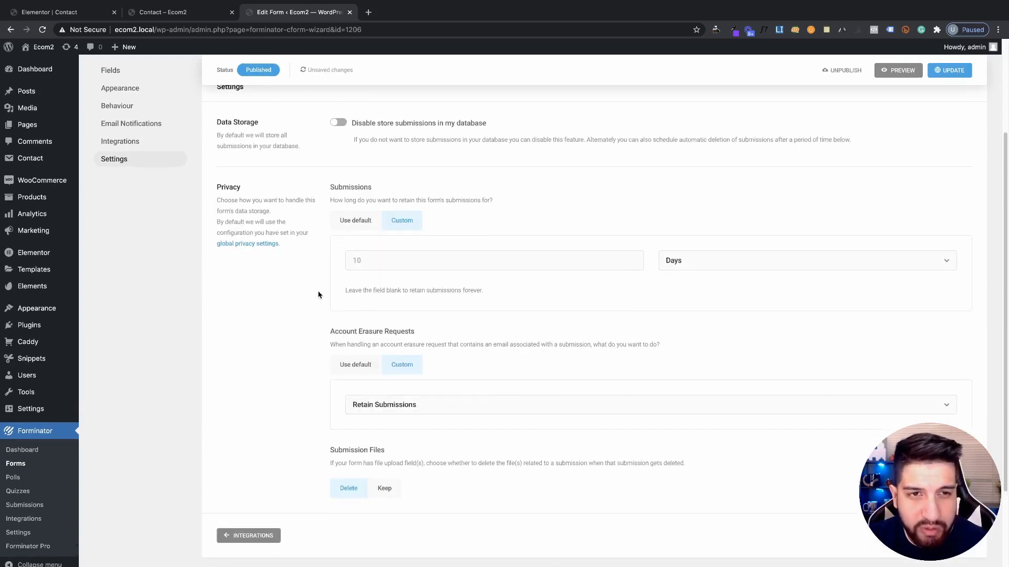
{"action": "scroll", "coordinate": [376, 361], "scroll_direction": "down", "scroll_amount": 1}
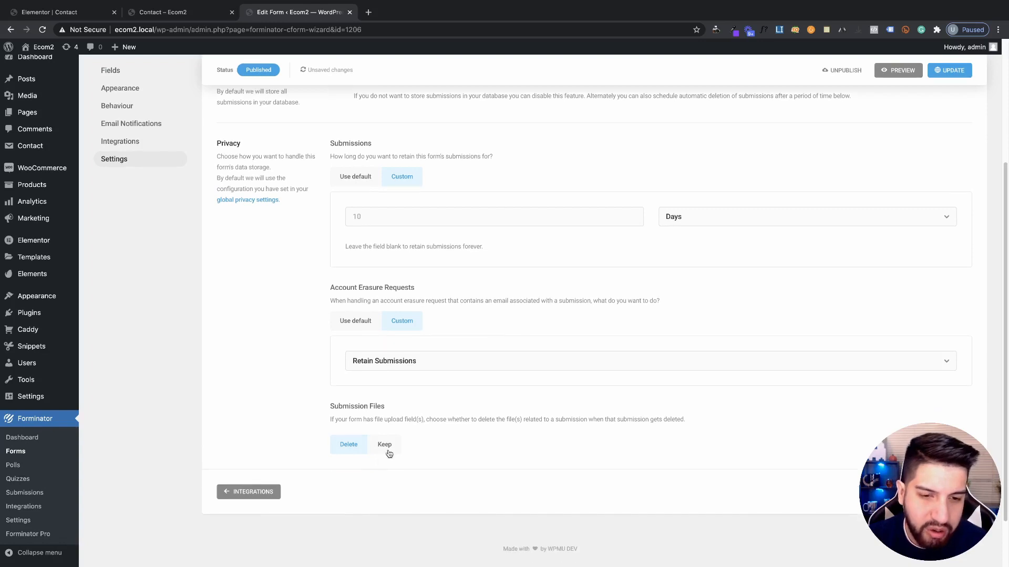
{"action": "scroll", "coordinate": [469, 415], "scroll_direction": "up", "scroll_amount": 3}
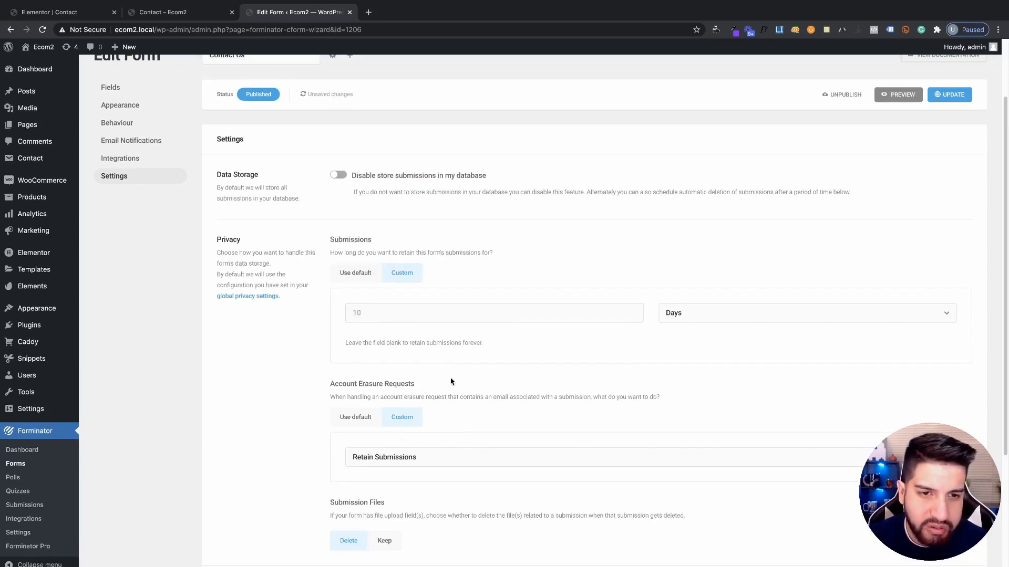
{"action": "scroll", "coordinate": [450, 382], "scroll_direction": "up", "scroll_amount": 2}
{"action": "scroll", "coordinate": [343, 282], "scroll_direction": "down", "scroll_amount": 2}
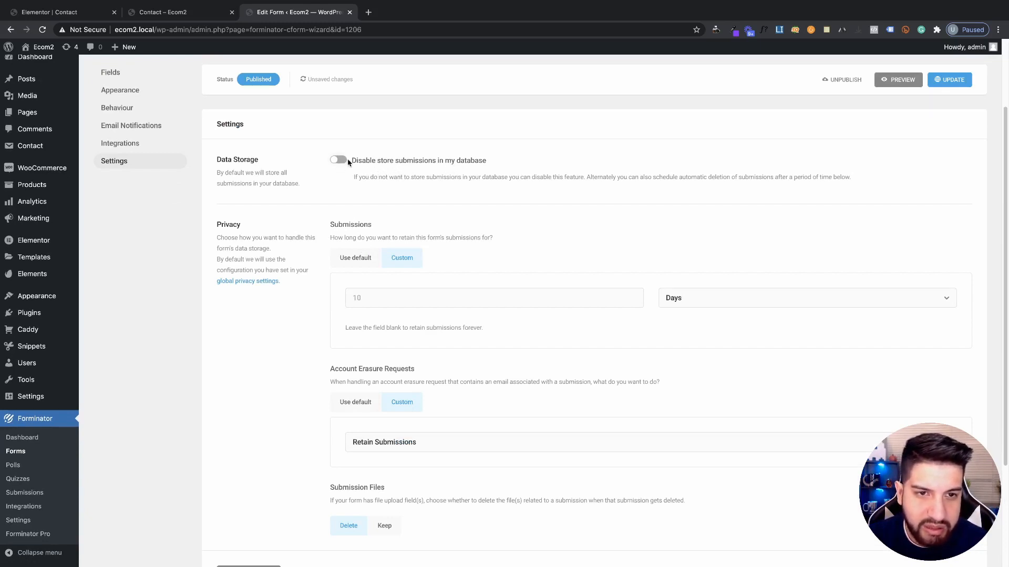
{"action": "scroll", "coordinate": [736, 191], "scroll_direction": "up", "scroll_amount": 2}
{"action": "scroll", "coordinate": [262, 310], "scroll_direction": "down", "scroll_amount": 4}
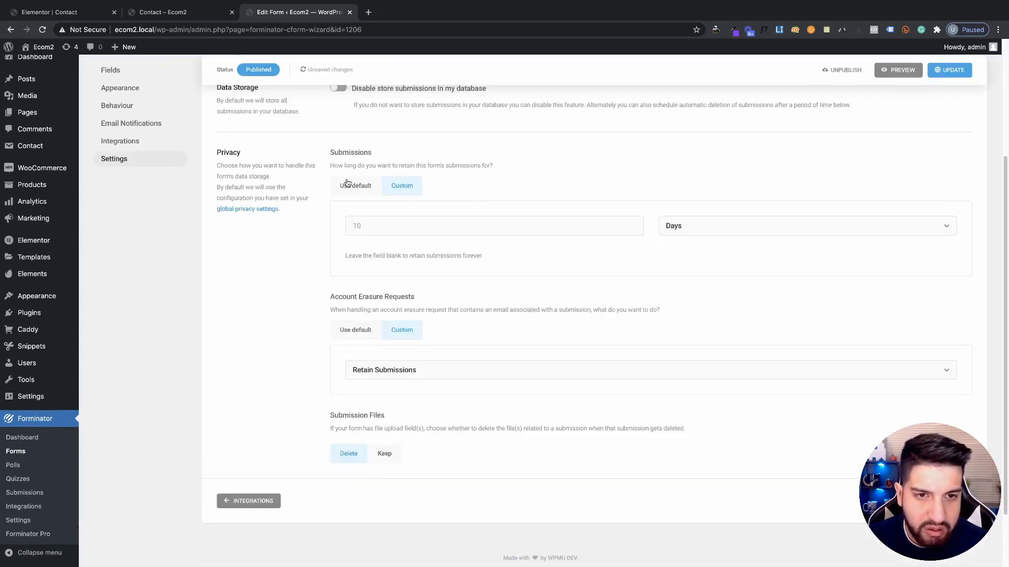
{"action": "left_click", "coordinate": [347, 185]}
{"action": "left_click", "coordinate": [348, 282]}
{"action": "left_click", "coordinate": [957, 76]}
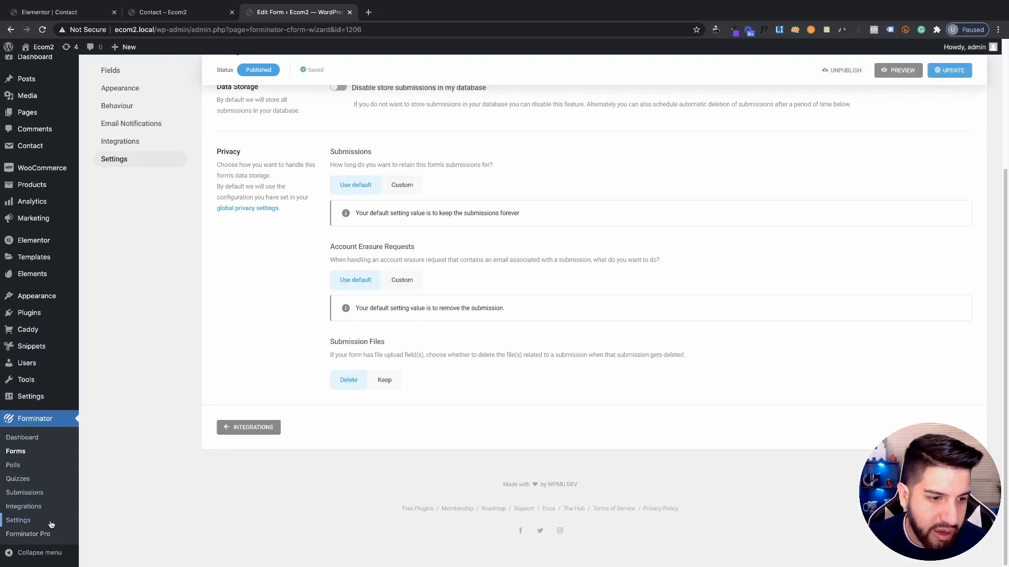
Check Forminator's Google reCAPTCHA settings, then expand the Contact Us row on the Forms list
{"action": "left_click", "coordinate": [27, 524]}
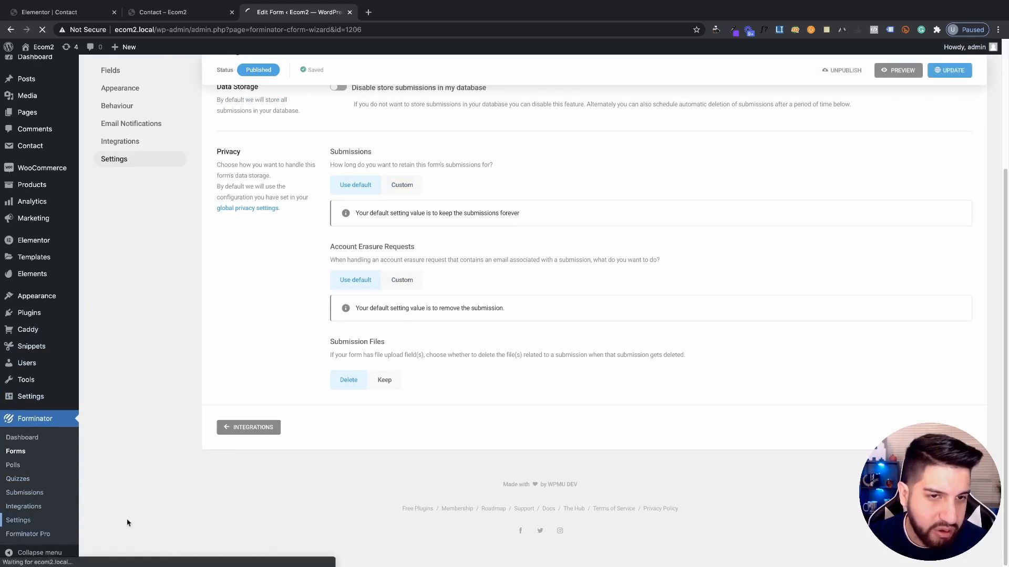
{"action": "scroll", "coordinate": [384, 441], "scroll_direction": "down", "scroll_amount": 2}
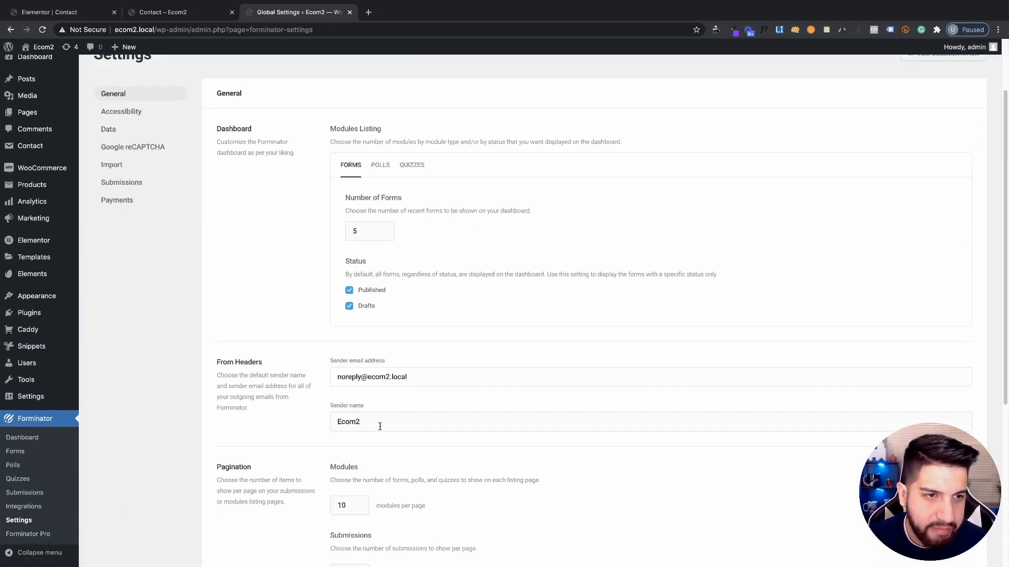
{"action": "left_click", "coordinate": [125, 149]}
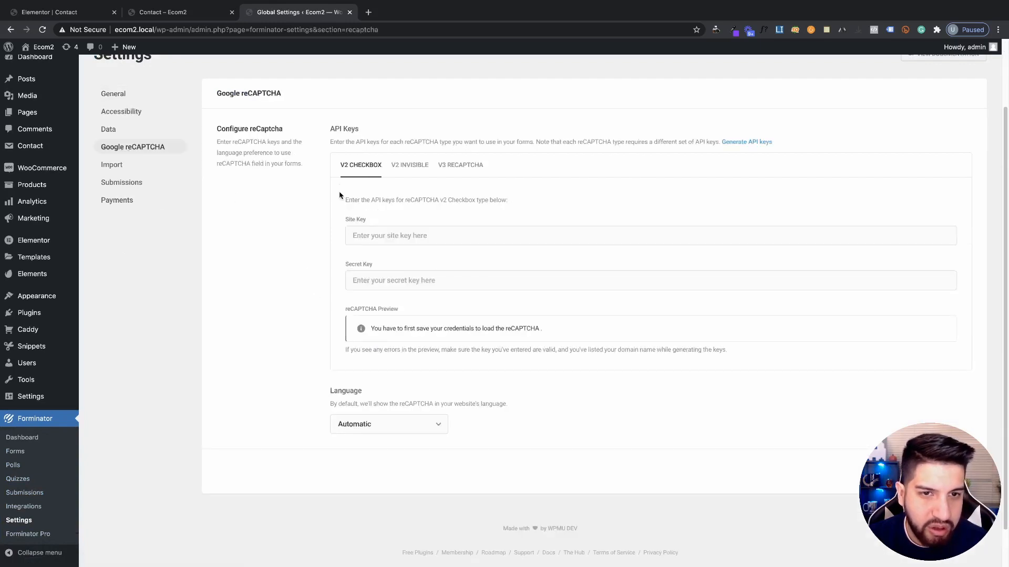
{"action": "left_click", "coordinate": [367, 232]}
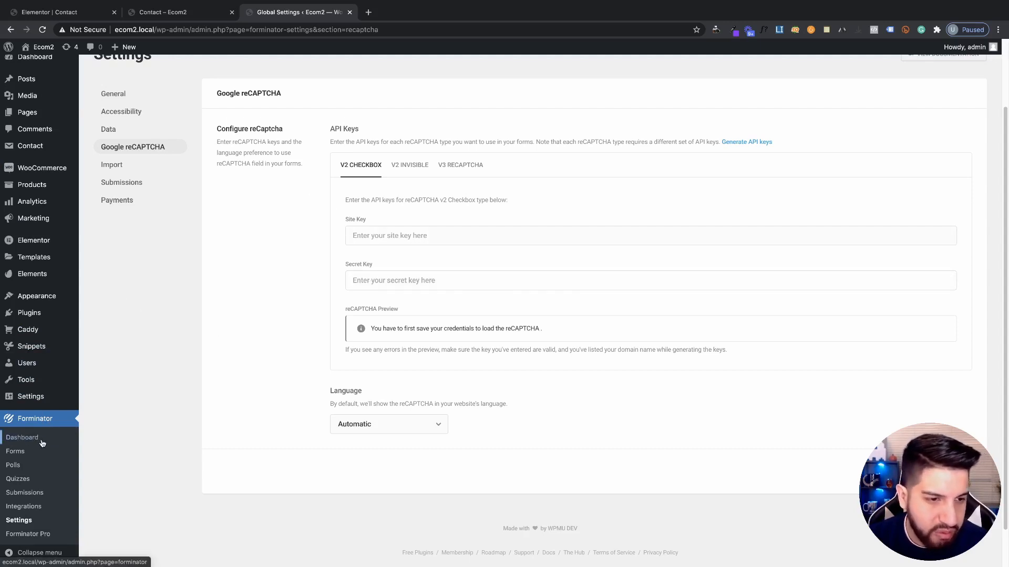
{"action": "left_click", "coordinate": [22, 456]}
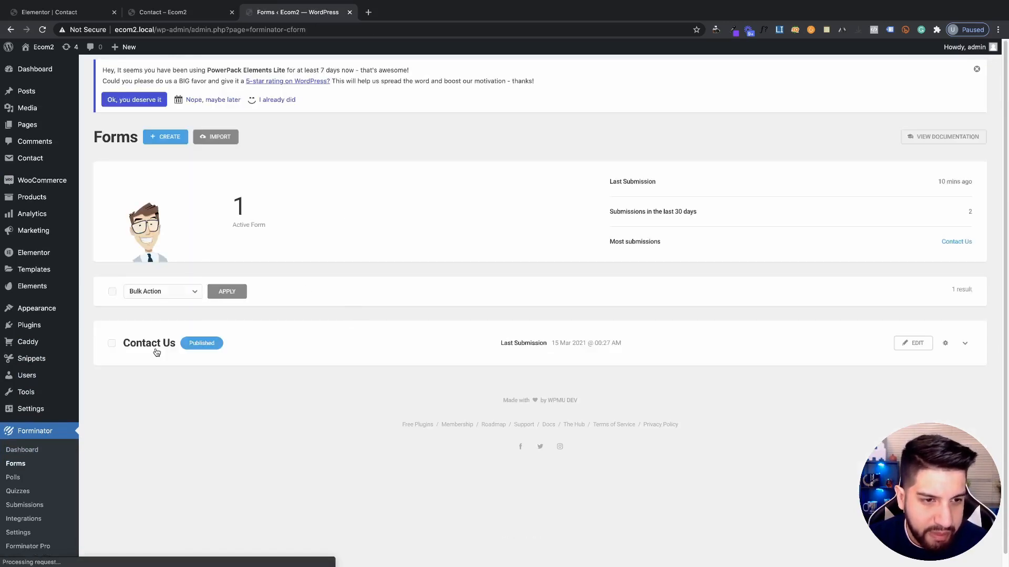
{"action": "left_click", "coordinate": [157, 352]}
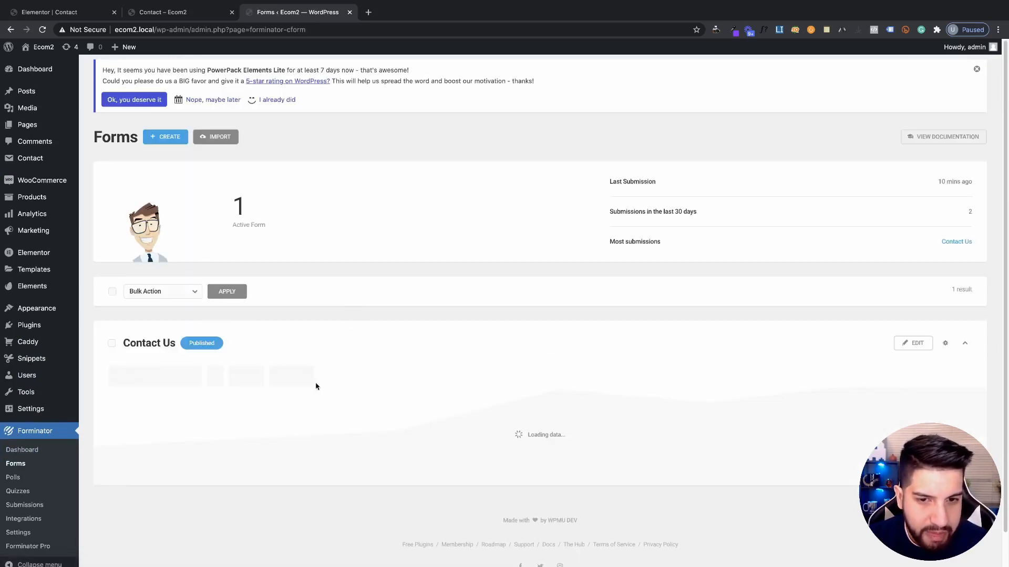
Reopen the Contact Us form for editing and bring up the Insert Fields chooser
{"action": "left_click", "coordinate": [946, 343]}
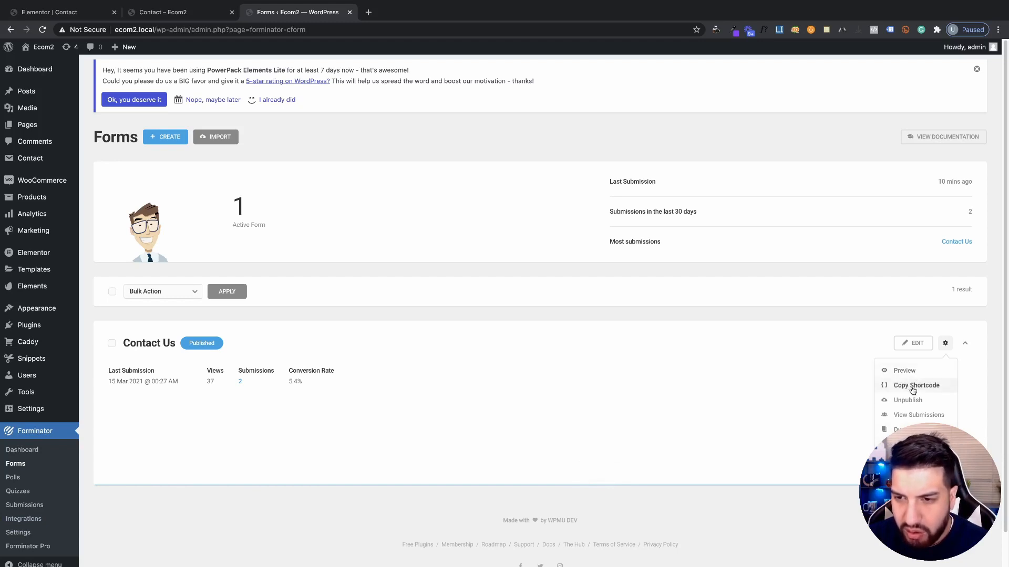
{"action": "left_click", "coordinate": [913, 343]}
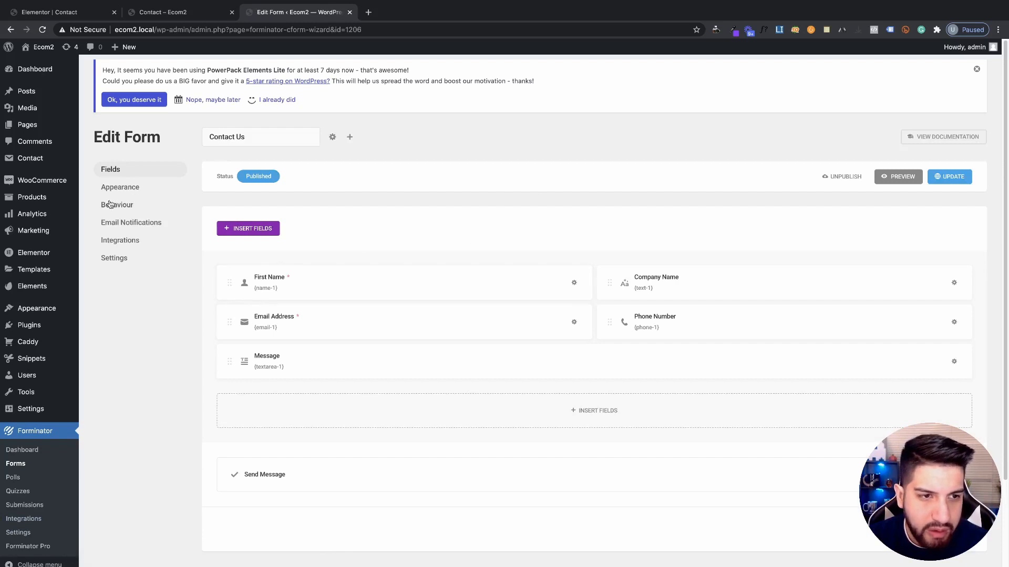
{"action": "left_click", "coordinate": [589, 418]}
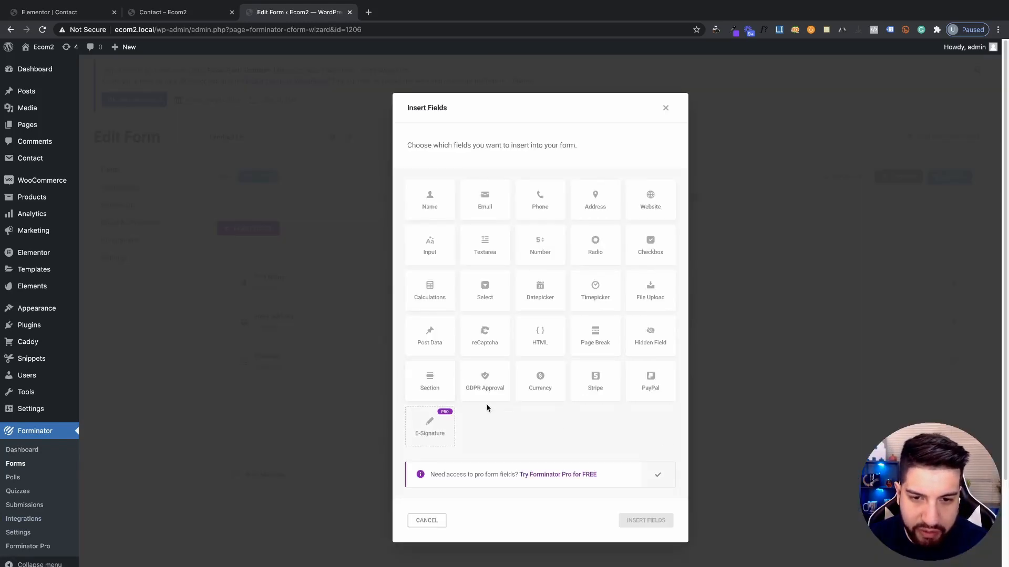
Insert a GDPR Approval field with its default label and text, and update the Contact Us form
{"action": "left_click", "coordinate": [485, 343]}
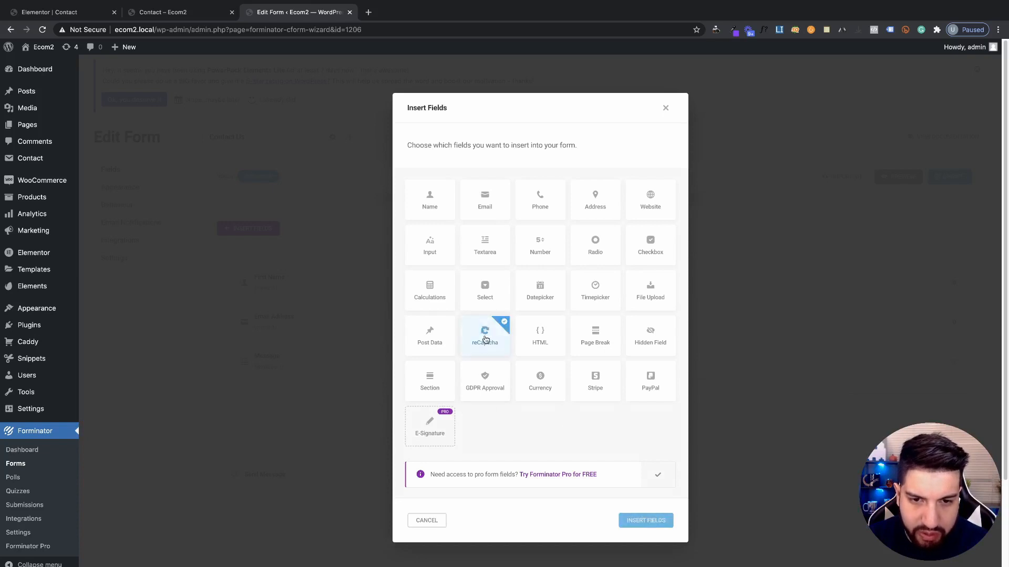
{"action": "left_click", "coordinate": [497, 386]}
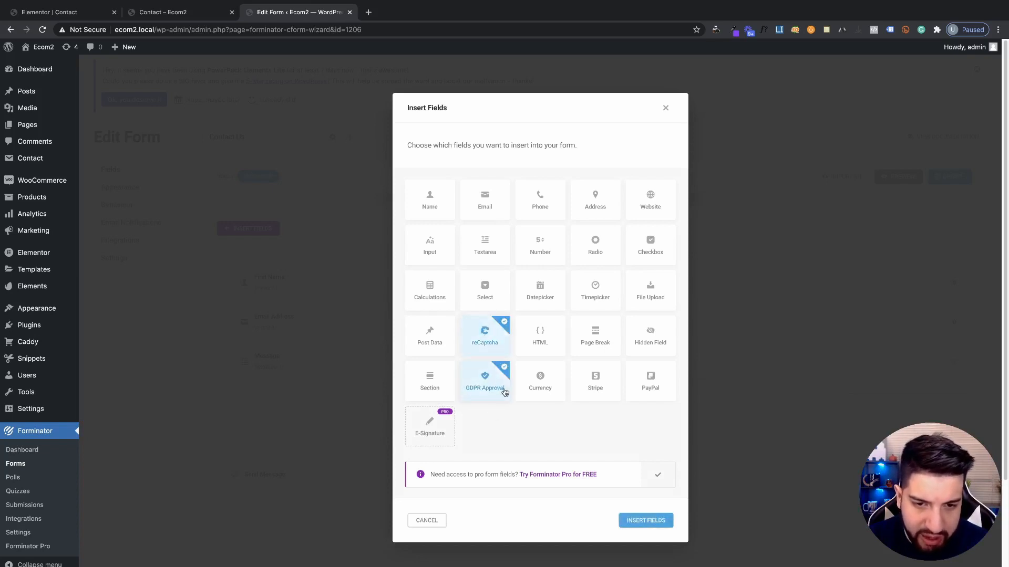
{"action": "left_click", "coordinate": [481, 353]}
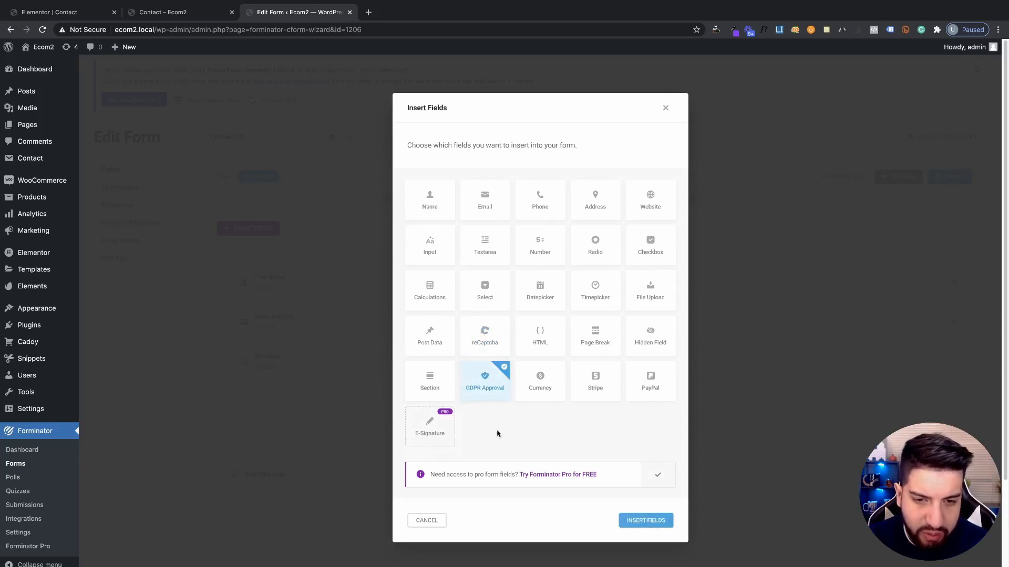
{"action": "left_click", "coordinate": [642, 520]}
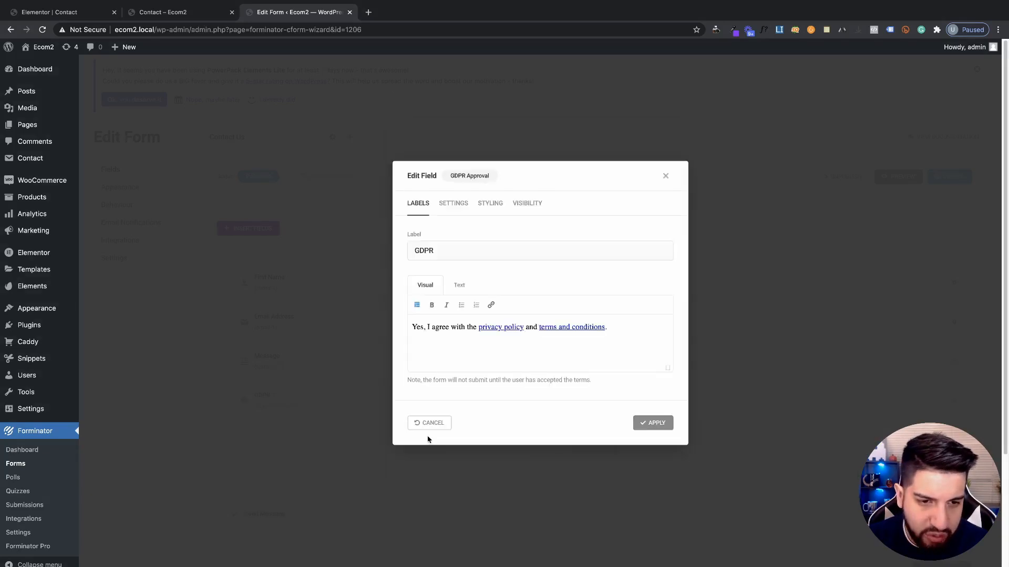
{"action": "left_click", "coordinate": [654, 423]}
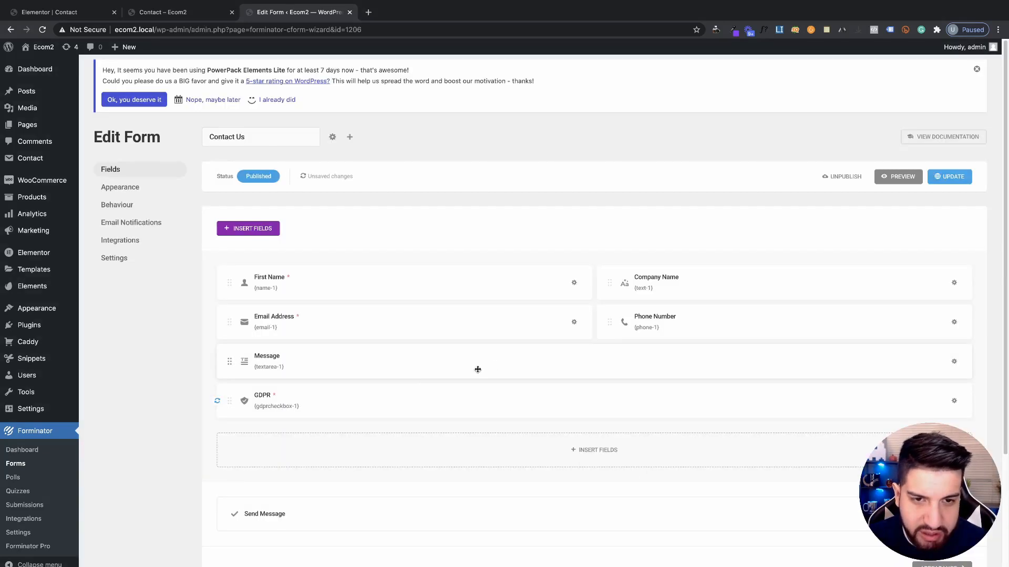
{"action": "left_click", "coordinate": [952, 178]}
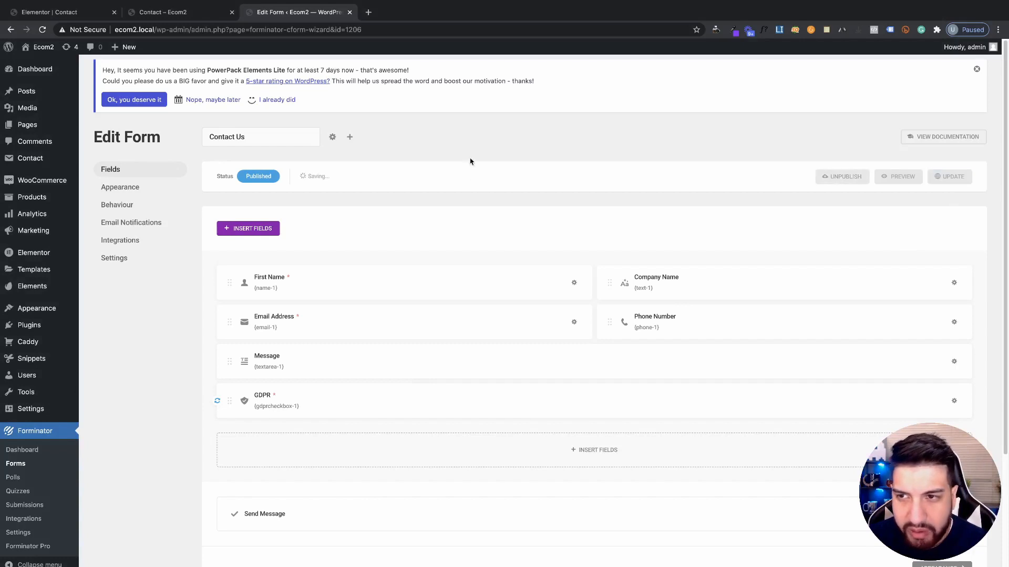
{"action": "left_click", "coordinate": [202, 12]}
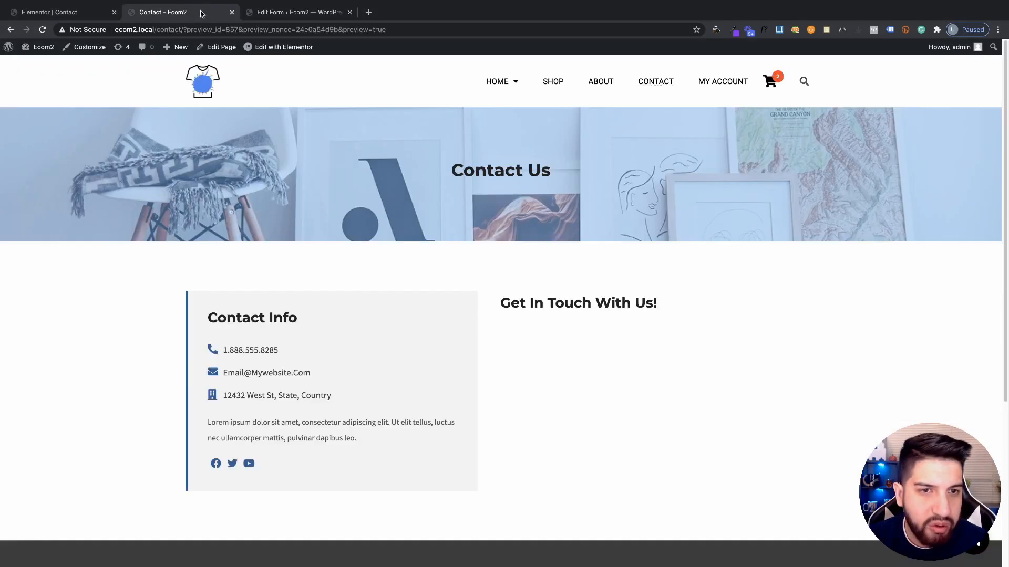
Reload the live Contact page, scroll through the form with its new GDPR field, and return to Elementor
{"action": "left_click", "coordinate": [42, 29]}
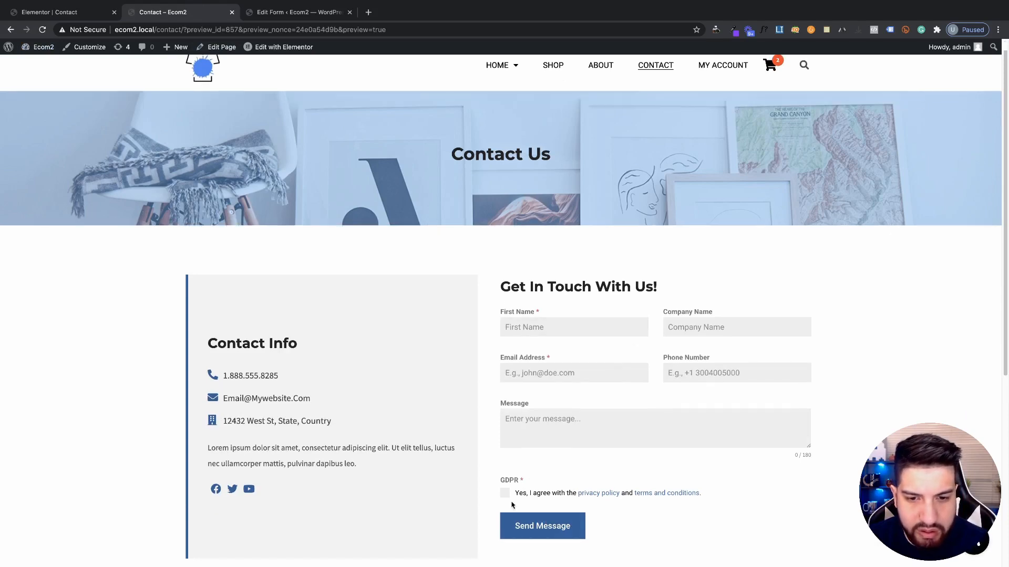
{"action": "scroll", "coordinate": [678, 431], "scroll_direction": "down", "scroll_amount": 3}
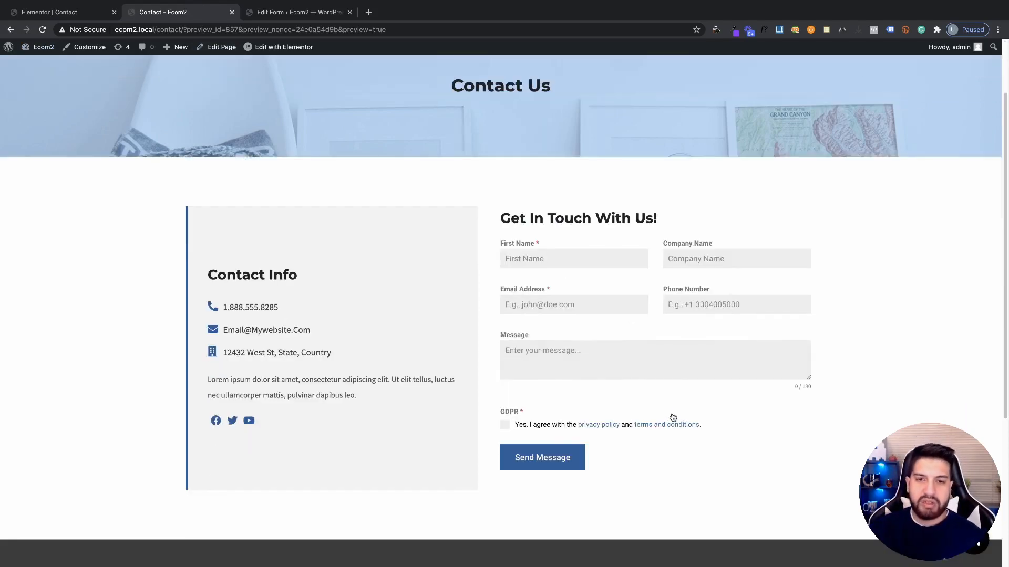
{"action": "scroll", "coordinate": [685, 347], "scroll_direction": "up", "scroll_amount": 4}
{"action": "scroll", "coordinate": [623, 336], "scroll_direction": "down", "scroll_amount": 6}
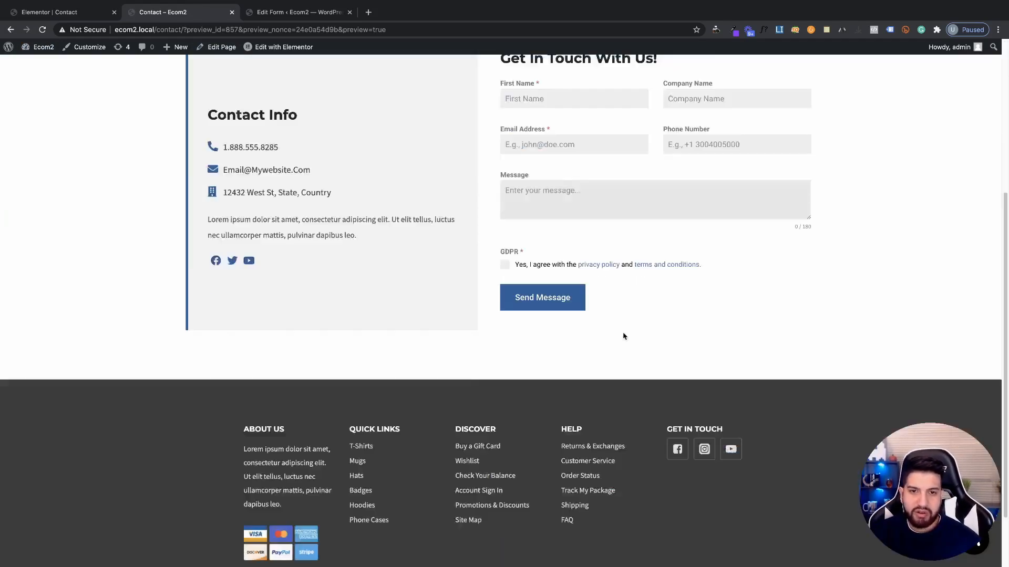
{"action": "scroll", "coordinate": [608, 325], "scroll_direction": "up", "scroll_amount": 5}
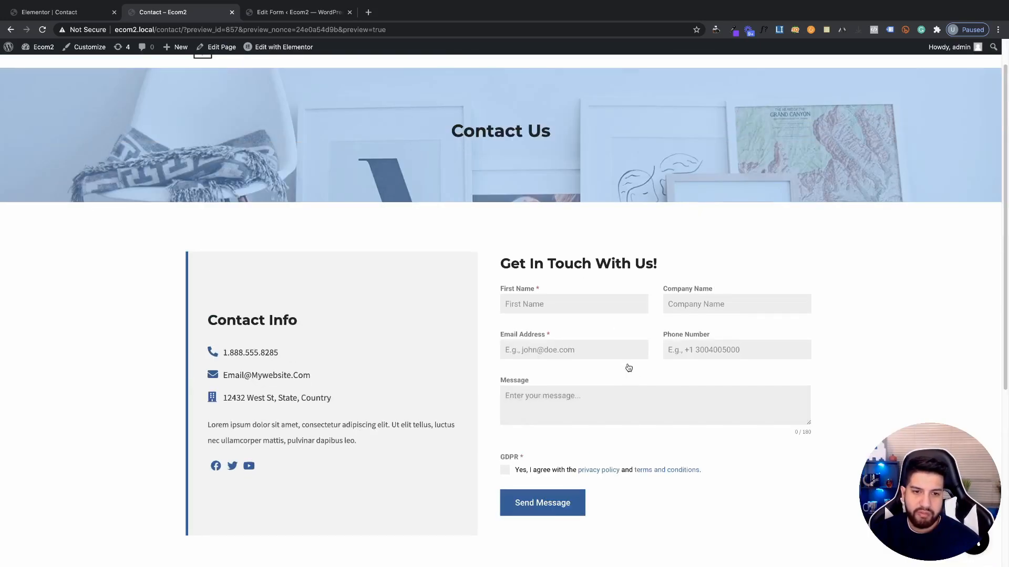
{"action": "scroll", "coordinate": [628, 367], "scroll_direction": "down", "scroll_amount": 1}
{"action": "left_click", "coordinate": [48, 13]}
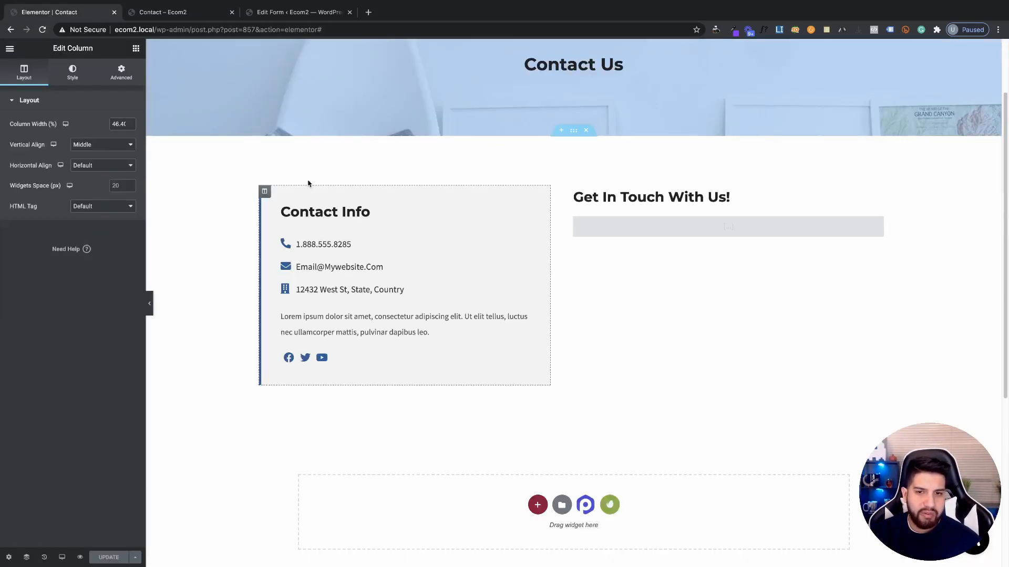
Delete the GDPR field from the Contact Us form in Forminator and confirm the removal
{"action": "left_click", "coordinate": [158, 12]}
{"action": "left_click", "coordinate": [299, 13]}
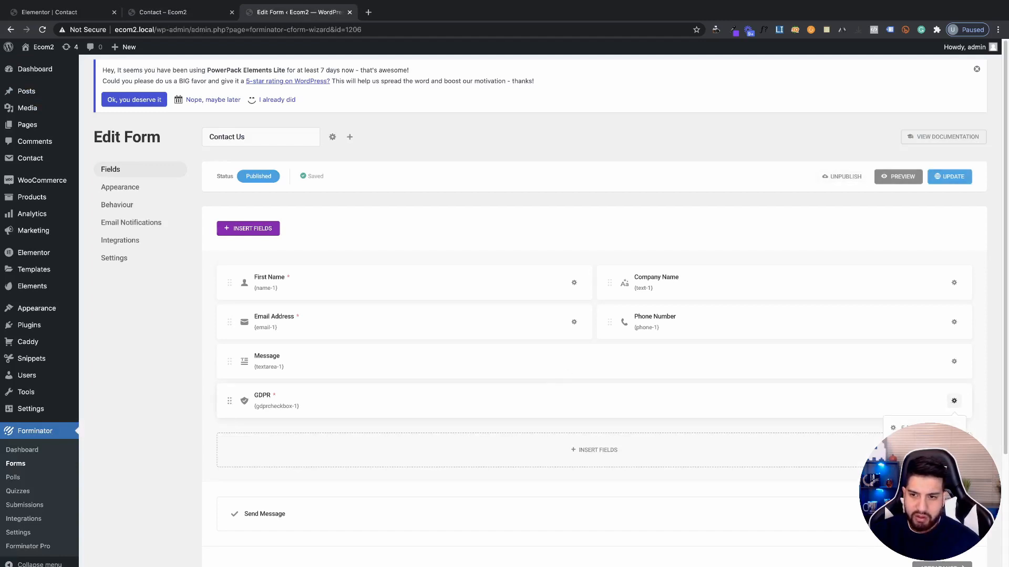
{"action": "left_click", "coordinate": [917, 459]}
{"action": "left_click", "coordinate": [559, 343]}
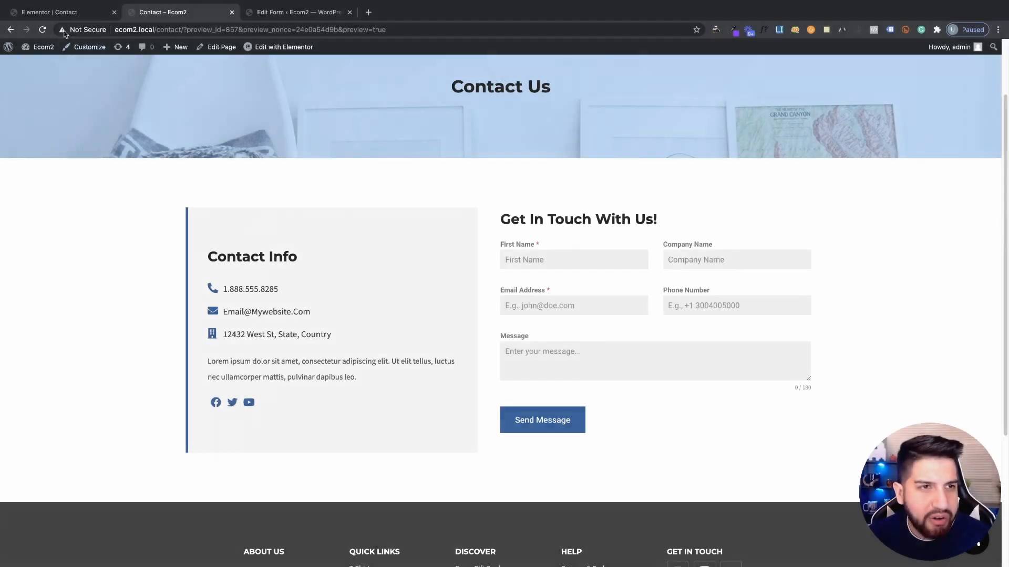
Back in Elementor, switch the Contact page preview to Tablet width
{"action": "left_click", "coordinate": [58, 12]}
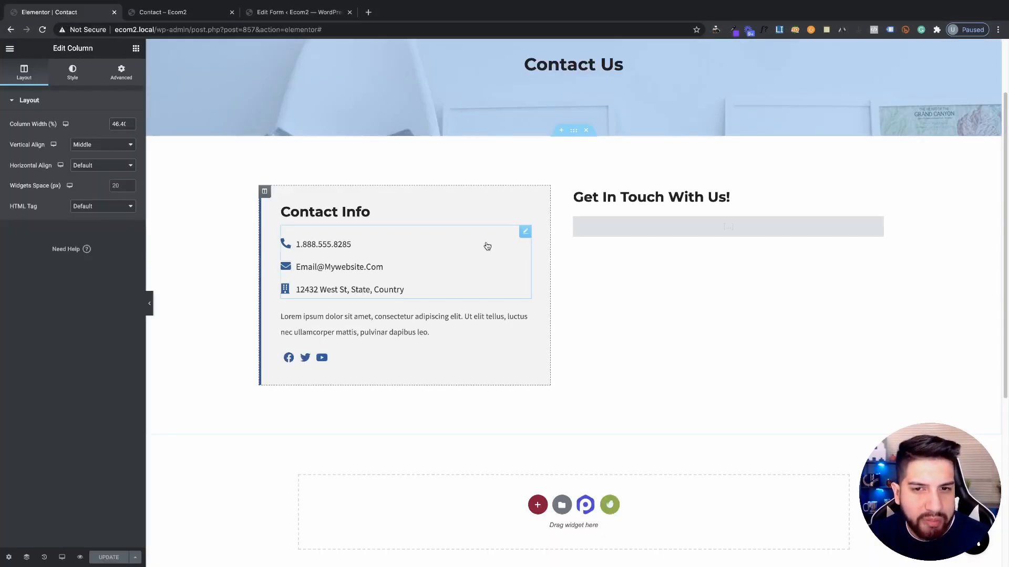
{"action": "left_click", "coordinate": [62, 558]}
{"action": "left_click", "coordinate": [33, 512]}
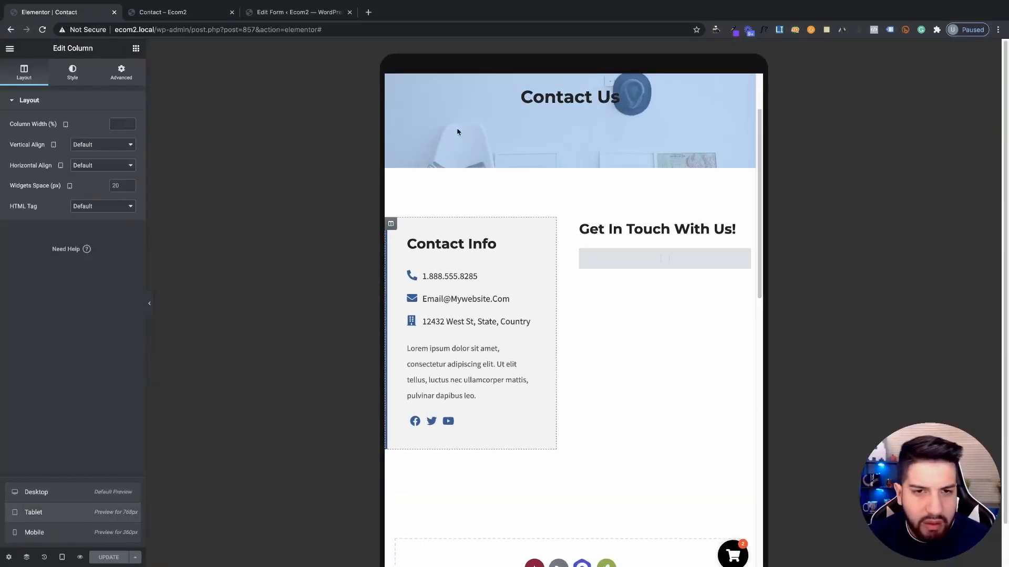
{"action": "scroll", "coordinate": [578, 153], "scroll_direction": "up", "scroll_amount": 2}
Give the contact section unlinked tablet padding of 50 top, 20 right, 50 bottom, 20 left
{"action": "scroll", "coordinate": [466, 247], "scroll_direction": "down", "scroll_amount": 1}
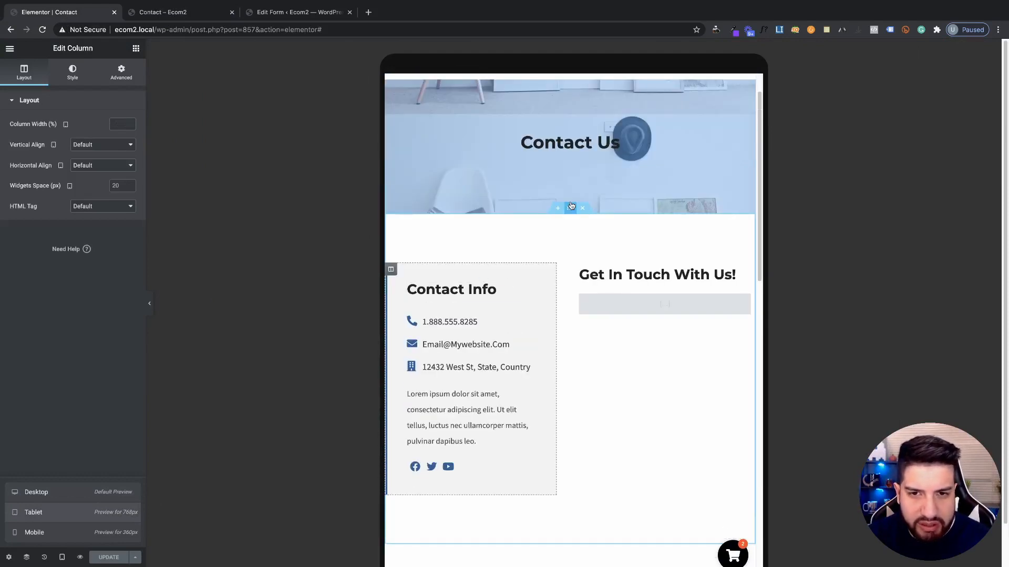
{"action": "left_click", "coordinate": [528, 203]}
{"action": "left_click", "coordinate": [120, 73]}
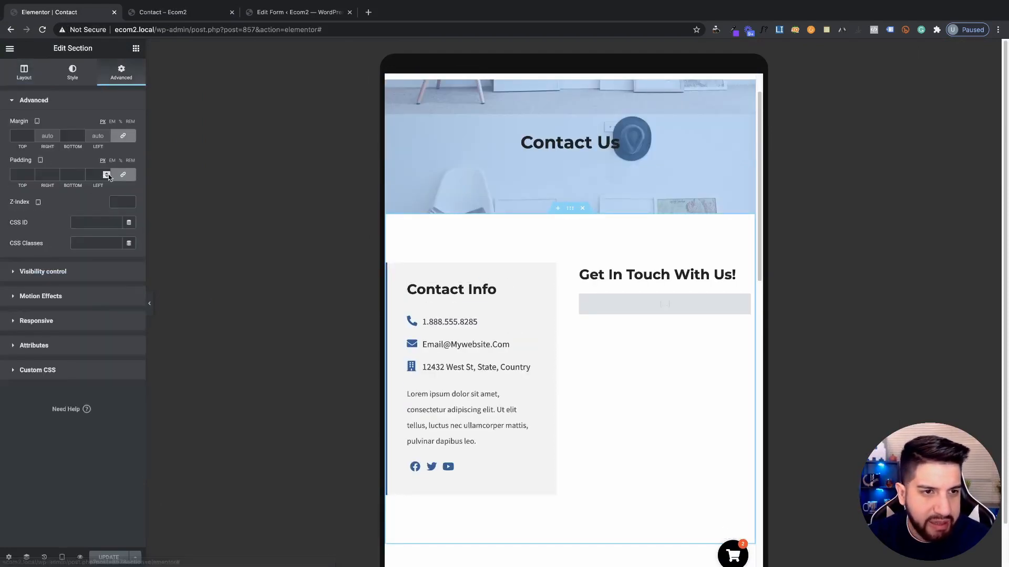
{"action": "left_click", "coordinate": [121, 175]}
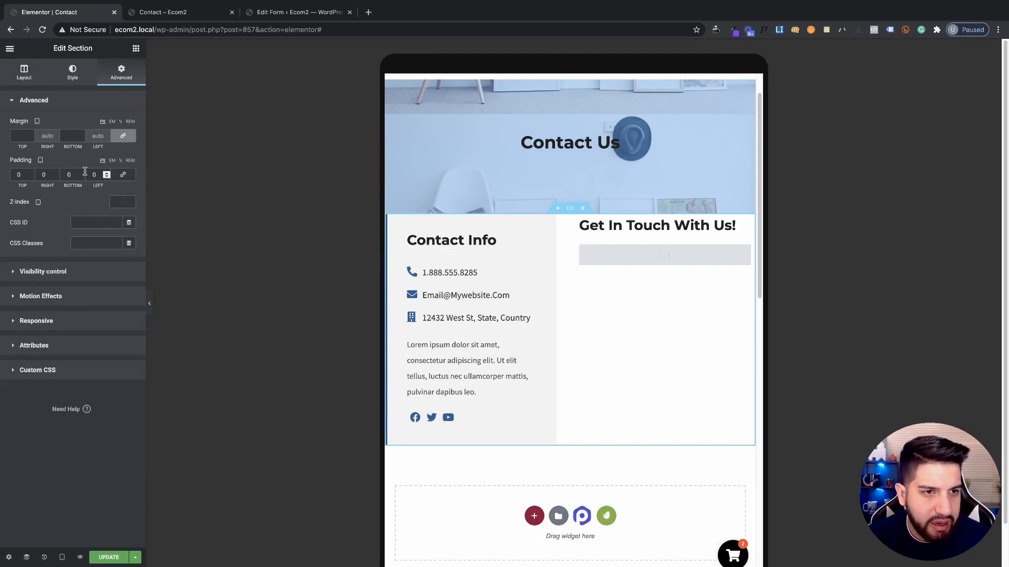
{"action": "double_click", "coordinate": [96, 175]}
{"action": "type", "text": "20"}
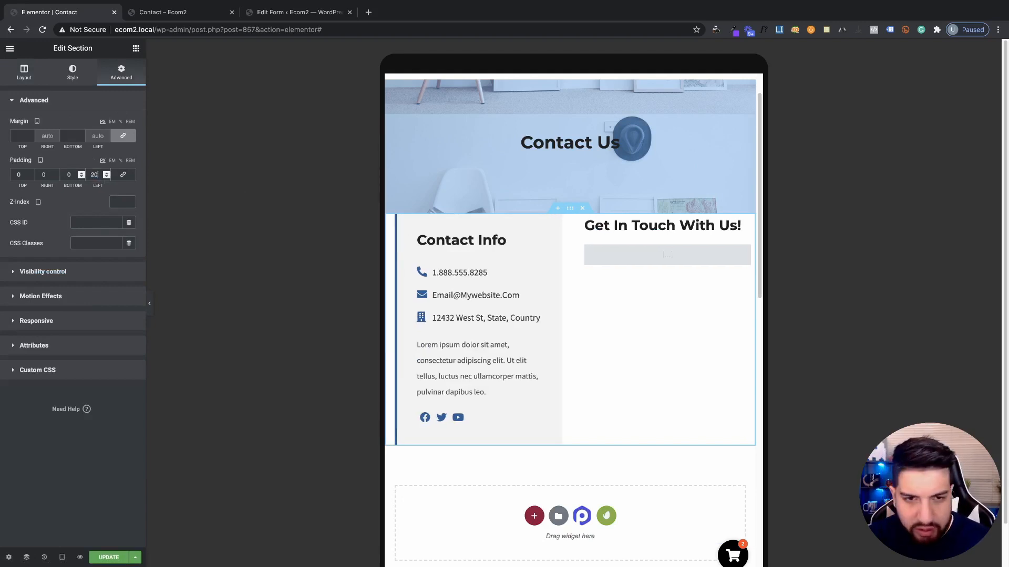
{"action": "double_click", "coordinate": [44, 174]}
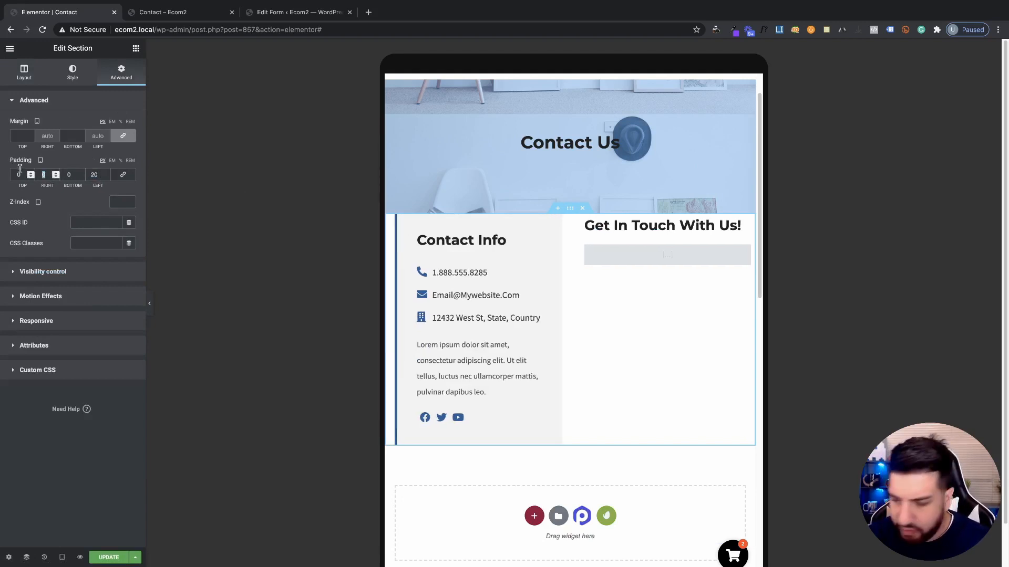
{"action": "type", "text": "20"}
{"action": "double_click", "coordinate": [11, 175]}
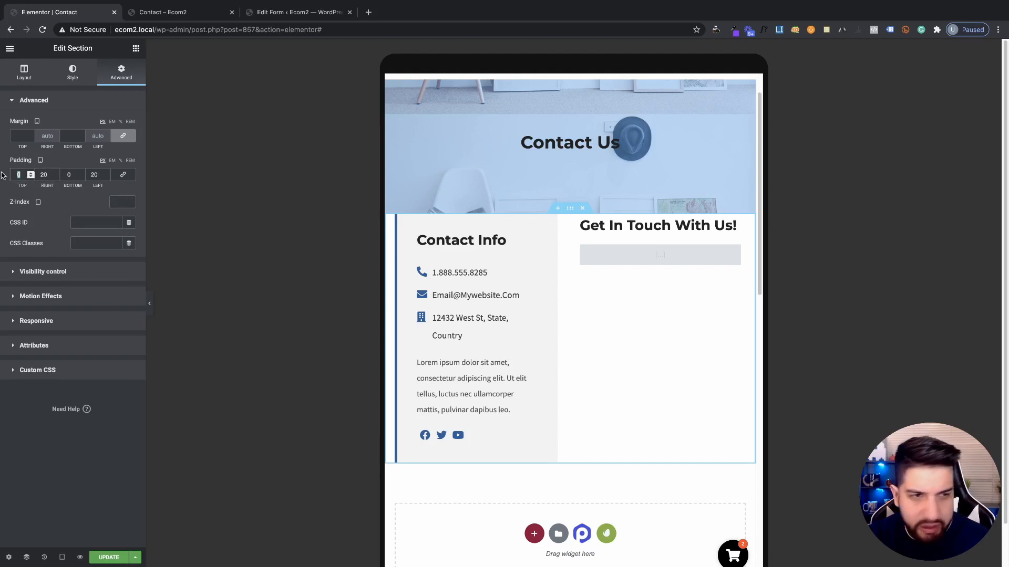
{"action": "type", "text": "50"}
{"action": "double_click", "coordinate": [68, 175]}
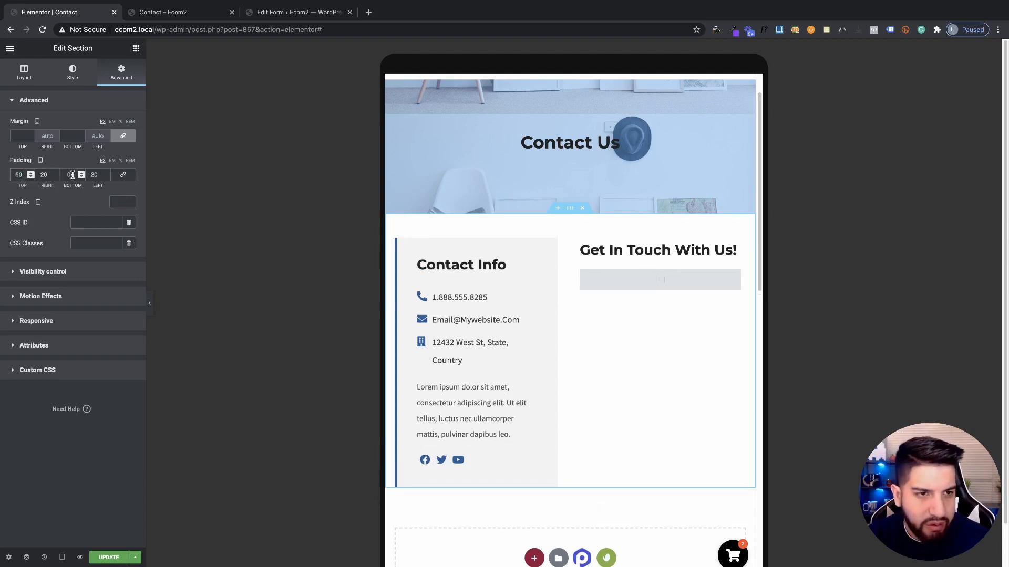
{"action": "type", "text": "50"}
Set the section's background position to Custom and save the page
{"action": "scroll", "coordinate": [530, 261], "scroll_direction": "up", "scroll_amount": 2}
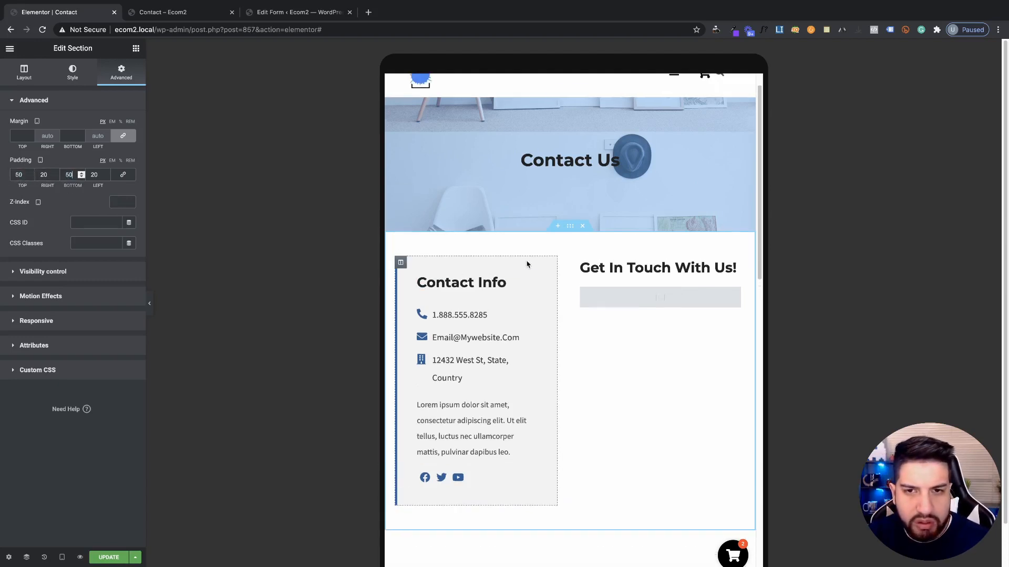
{"action": "left_click", "coordinate": [66, 82]}
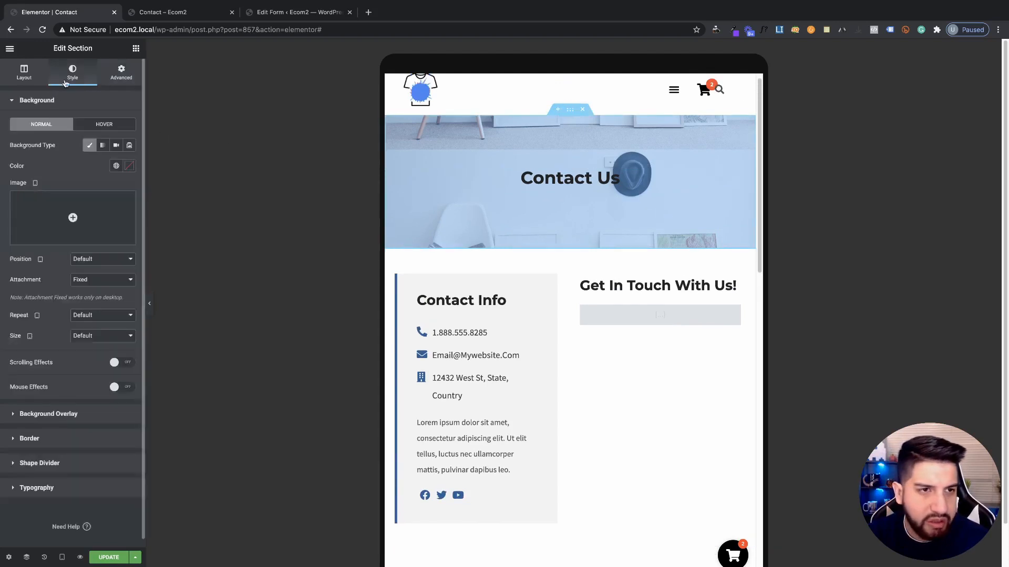
{"action": "left_click", "coordinate": [105, 259]}
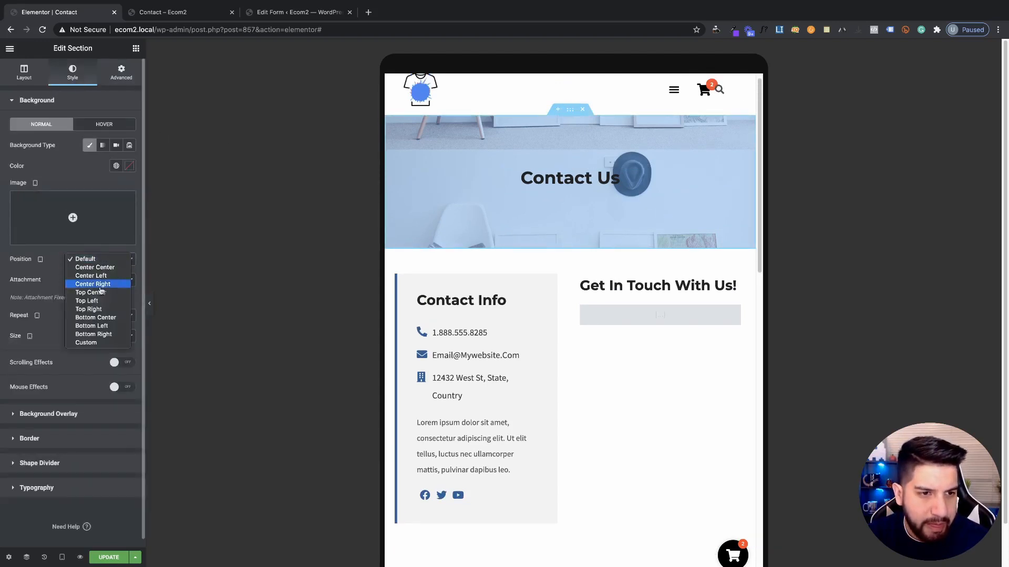
{"action": "left_click", "coordinate": [95, 342]}
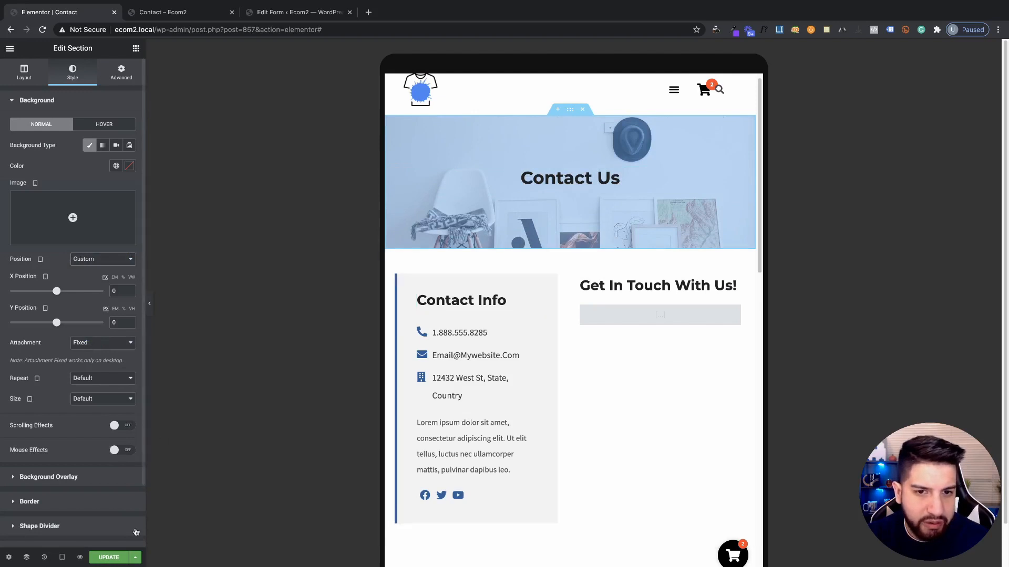
{"action": "left_click", "coordinate": [109, 557]}
{"action": "left_click", "coordinate": [65, 561]}
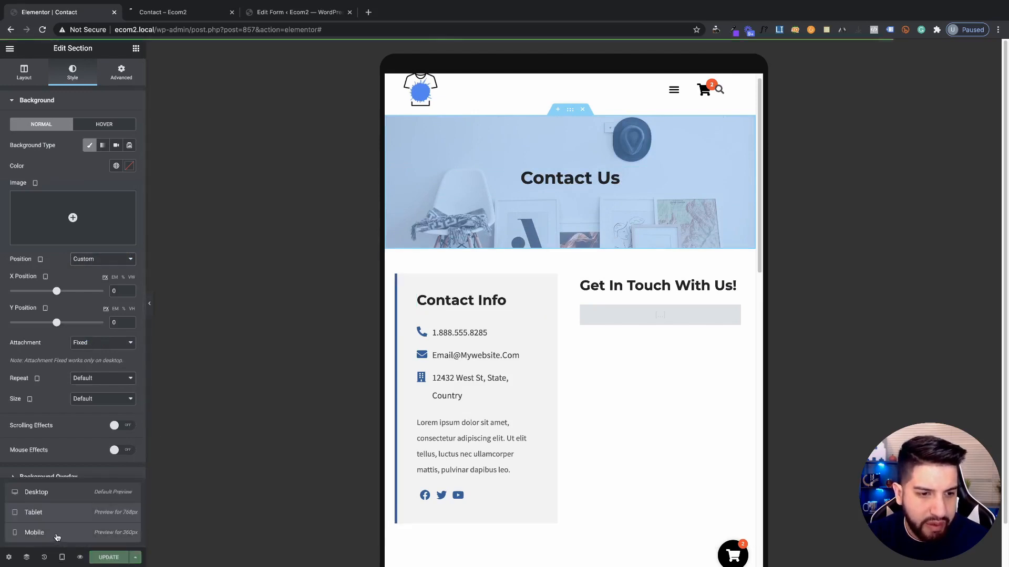
Preview the Contact page at mobile width and check how the columns stack
{"action": "left_click", "coordinate": [34, 532]}
{"action": "scroll", "coordinate": [606, 230], "scroll_direction": "down", "scroll_amount": 6}
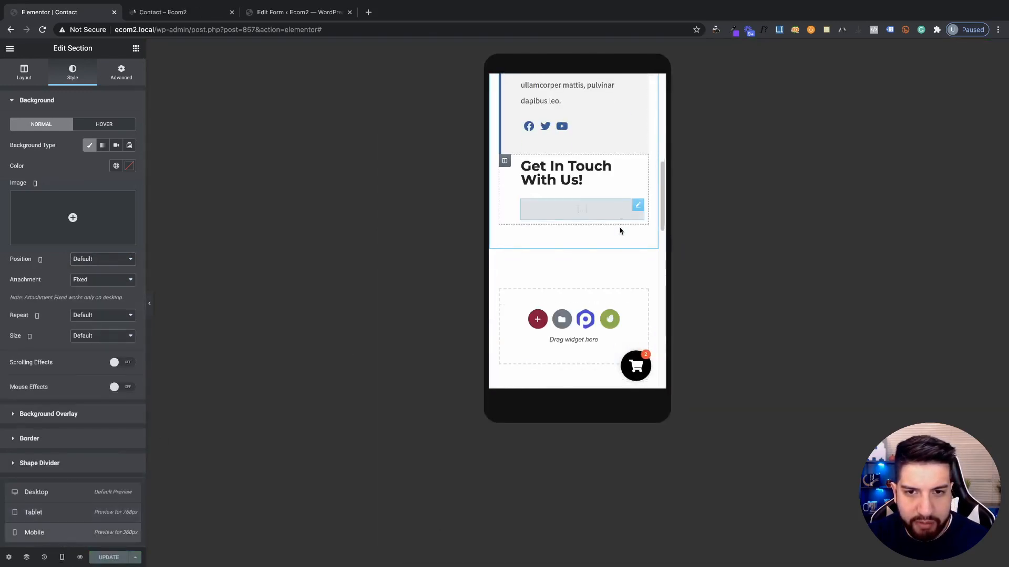
{"action": "scroll", "coordinate": [620, 228], "scroll_direction": "up", "scroll_amount": 5}
{"action": "scroll", "coordinate": [585, 219], "scroll_direction": "down", "scroll_amount": 6}
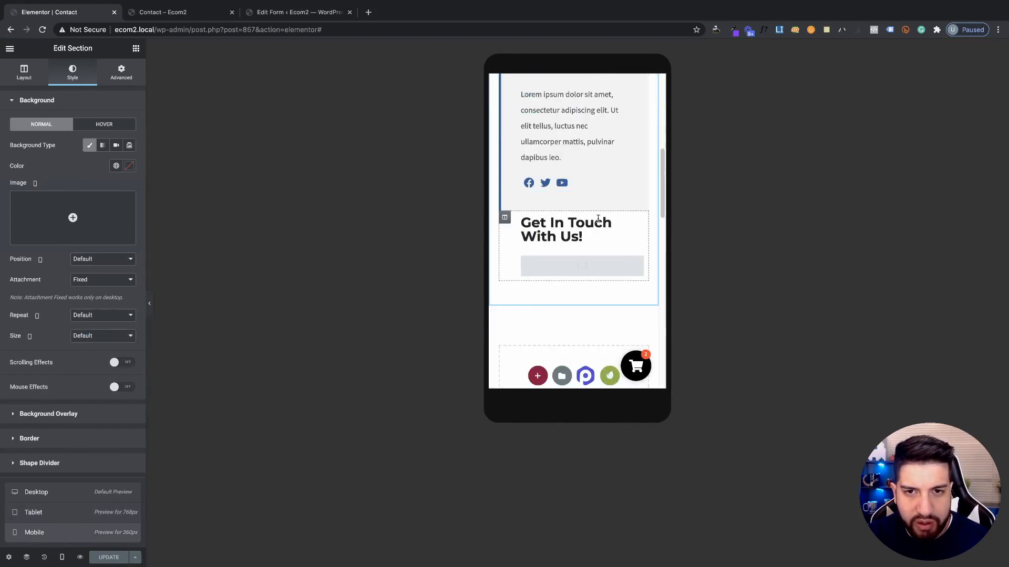
{"action": "scroll", "coordinate": [552, 252], "scroll_direction": "up", "scroll_amount": 8}
{"action": "scroll", "coordinate": [563, 242], "scroll_direction": "down", "scroll_amount": 6}
{"action": "scroll", "coordinate": [529, 205], "scroll_direction": "up", "scroll_amount": 2}
{"action": "scroll", "coordinate": [515, 216], "scroll_direction": "down", "scroll_amount": 2}
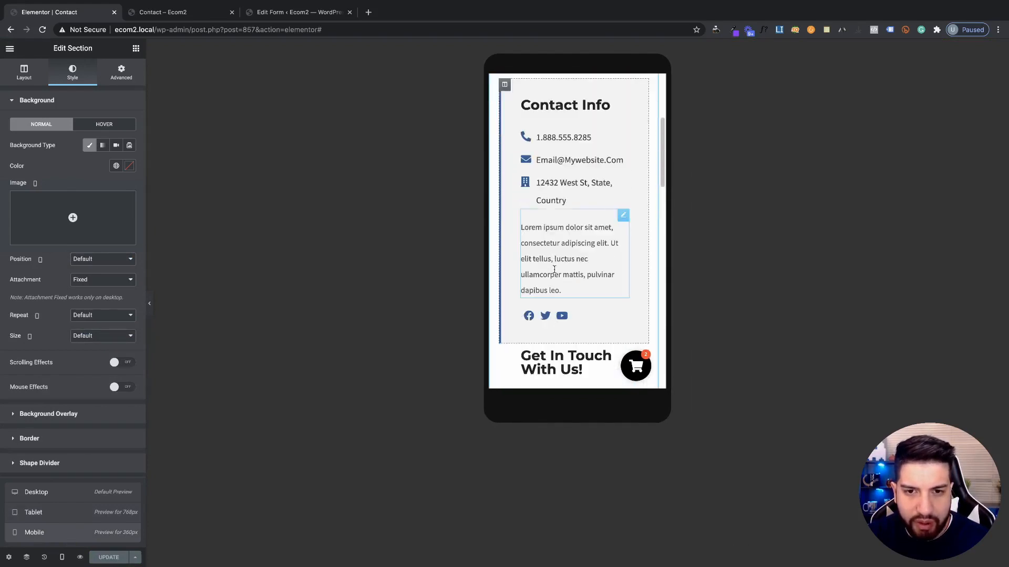
{"action": "scroll", "coordinate": [505, 226], "scroll_direction": "up", "scroll_amount": 2}
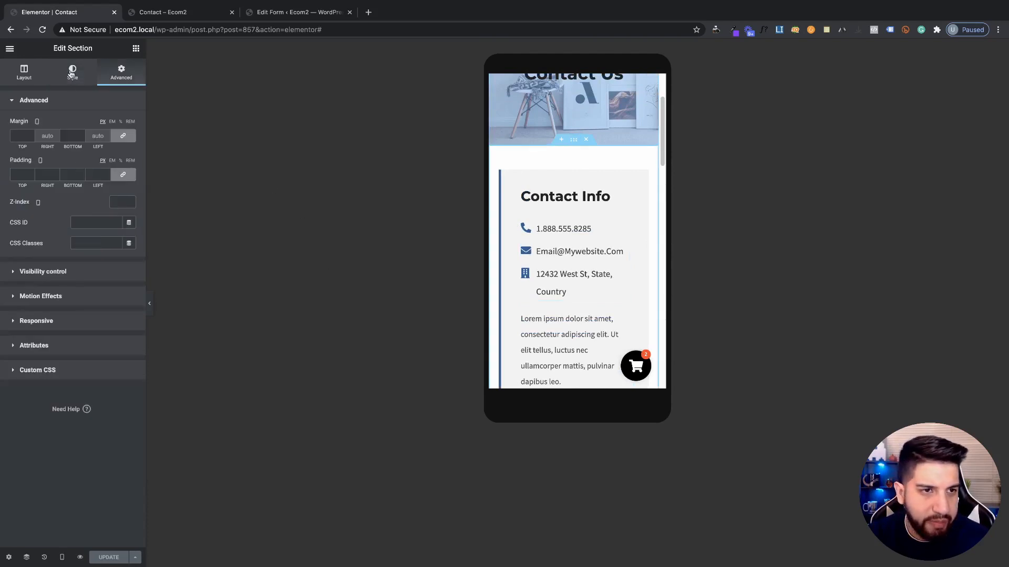
Enable Reverse Columns (Mobile) on the contact section so Get In Touch sits above Contact Info
{"action": "left_click", "coordinate": [71, 74]}
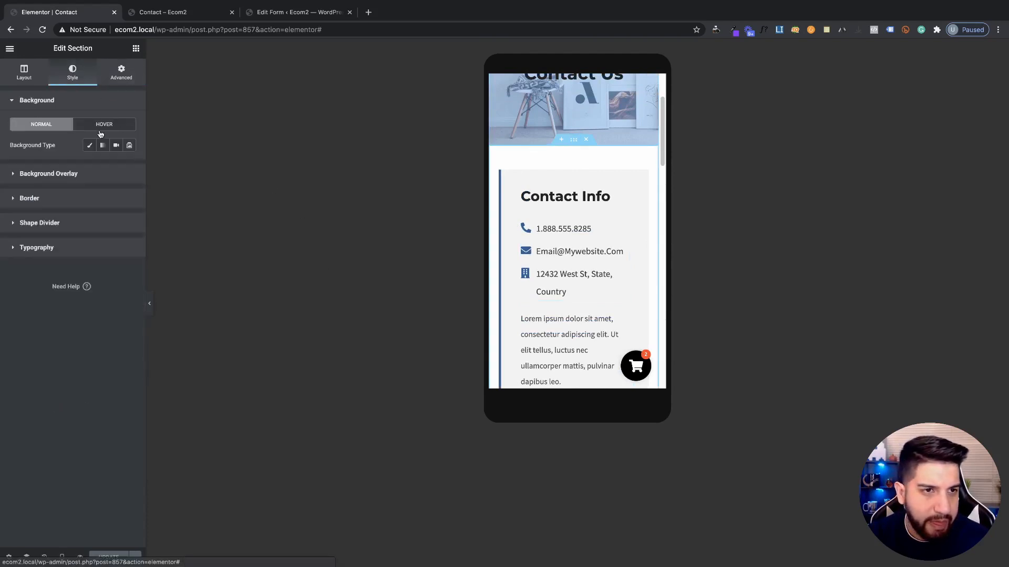
{"action": "left_click", "coordinate": [121, 73]}
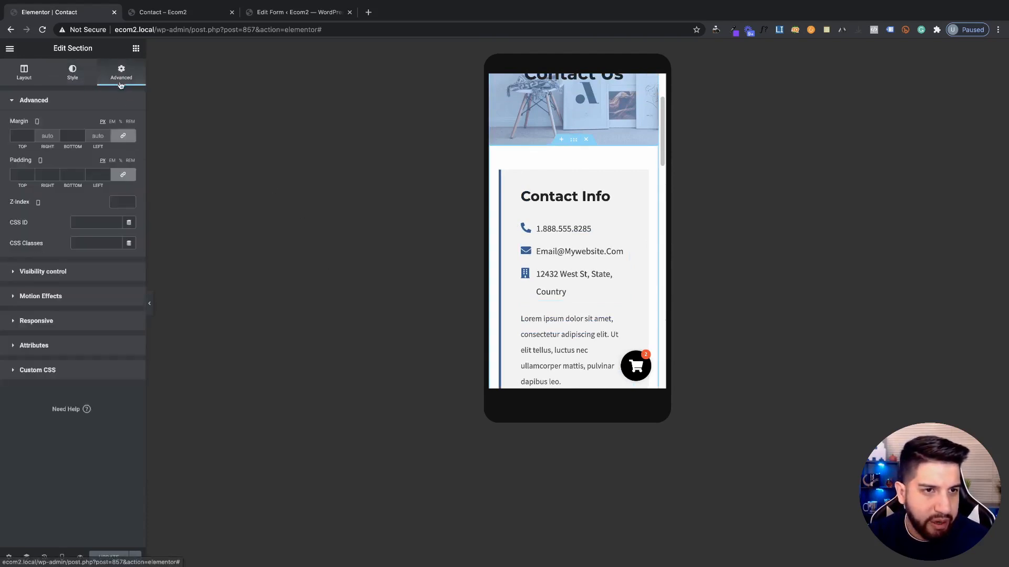
{"action": "left_click", "coordinate": [37, 321]}
{"action": "left_click", "coordinate": [133, 213]}
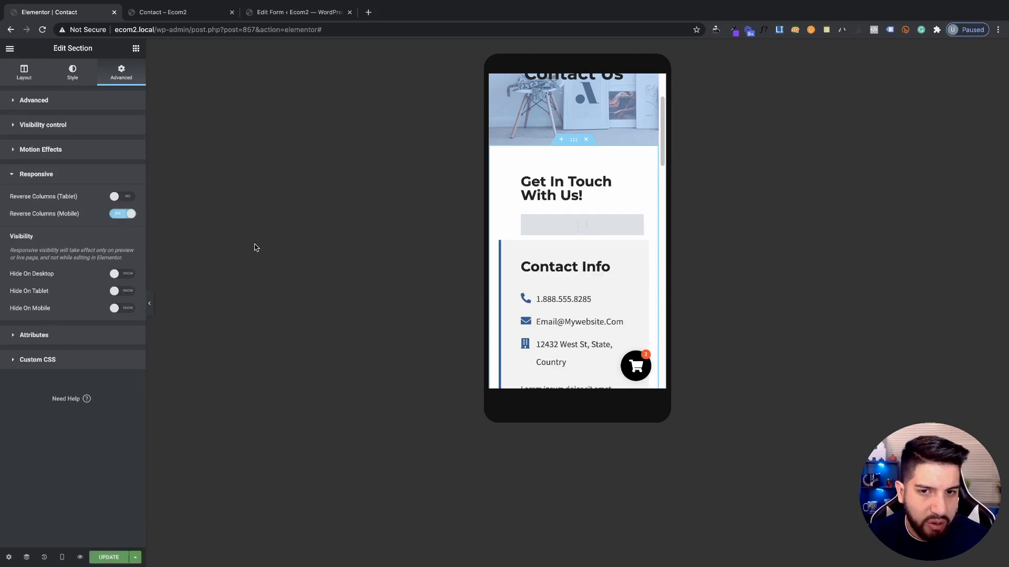
{"action": "scroll", "coordinate": [568, 264], "scroll_direction": "down", "scroll_amount": 5}
{"action": "scroll", "coordinate": [580, 257], "scroll_direction": "up", "scroll_amount": 4}
{"action": "scroll", "coordinate": [580, 256], "scroll_direction": "down", "scroll_amount": 1}
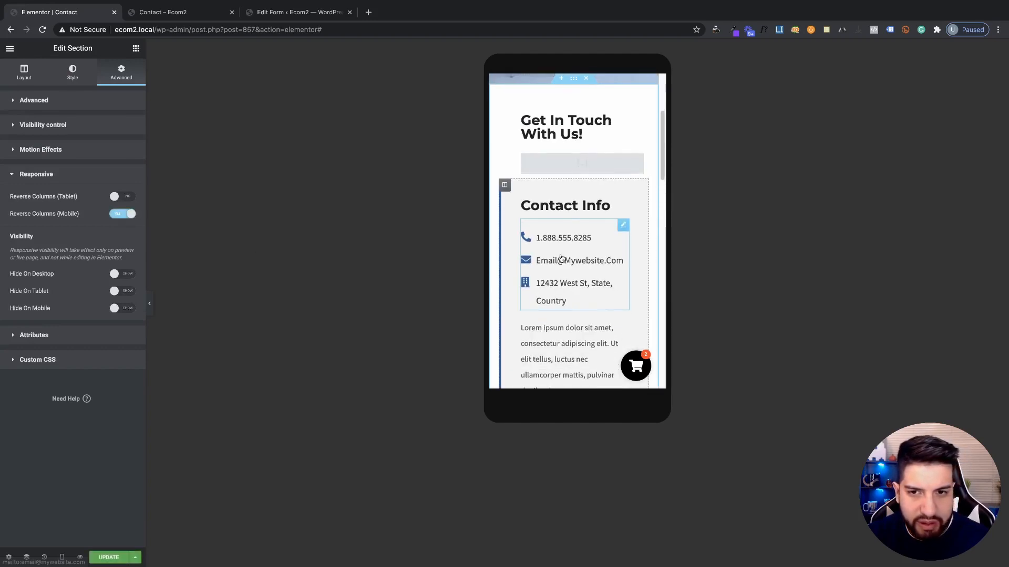
{"action": "scroll", "coordinate": [520, 173], "scroll_direction": "up", "scroll_amount": 1}
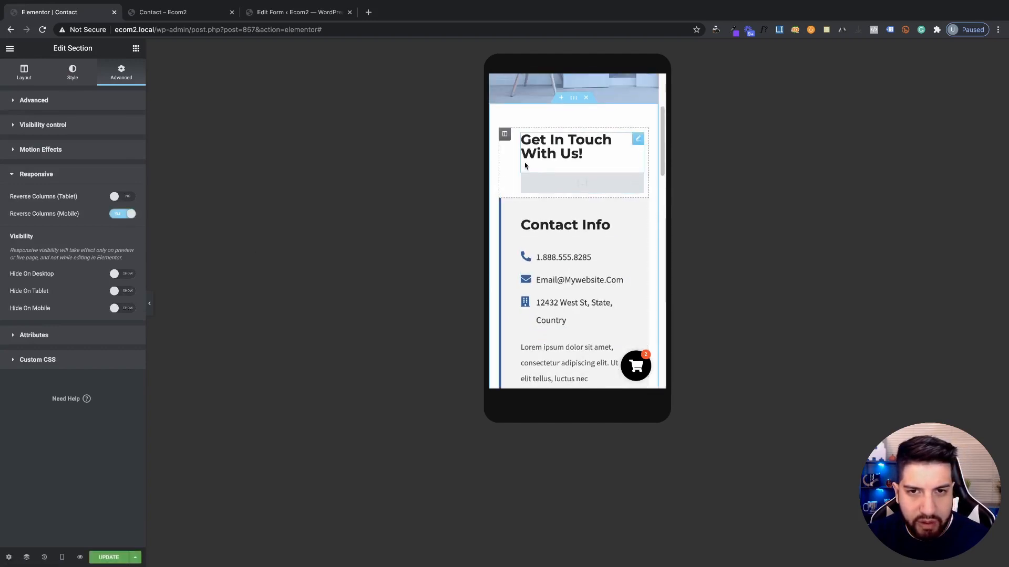
{"action": "left_click", "coordinate": [505, 134]}
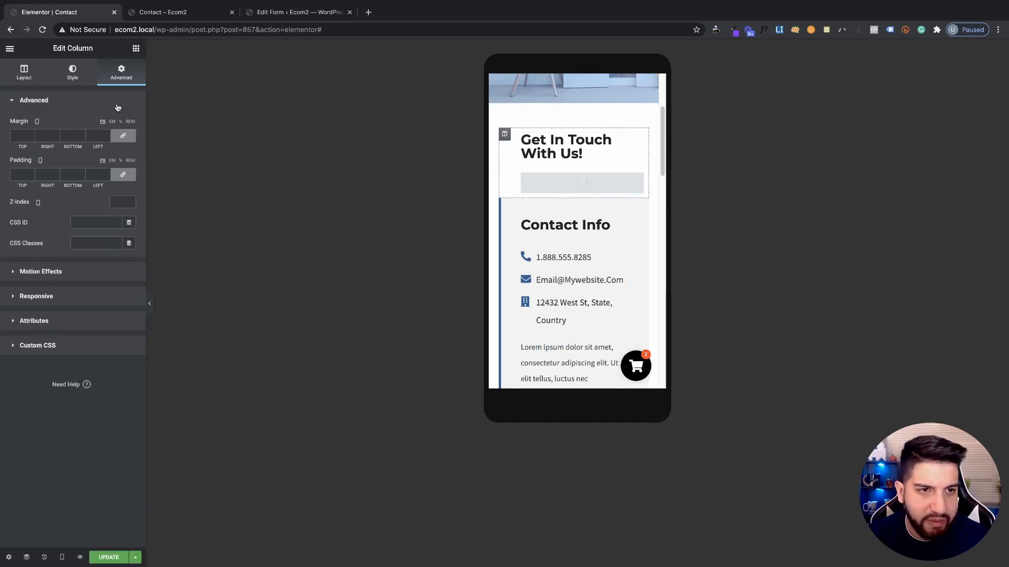
Unlink the Get In Touch column's margin and padding and set its bottom margin to about 40 px
{"action": "left_click", "coordinate": [123, 135]}
{"action": "left_click", "coordinate": [123, 175]}
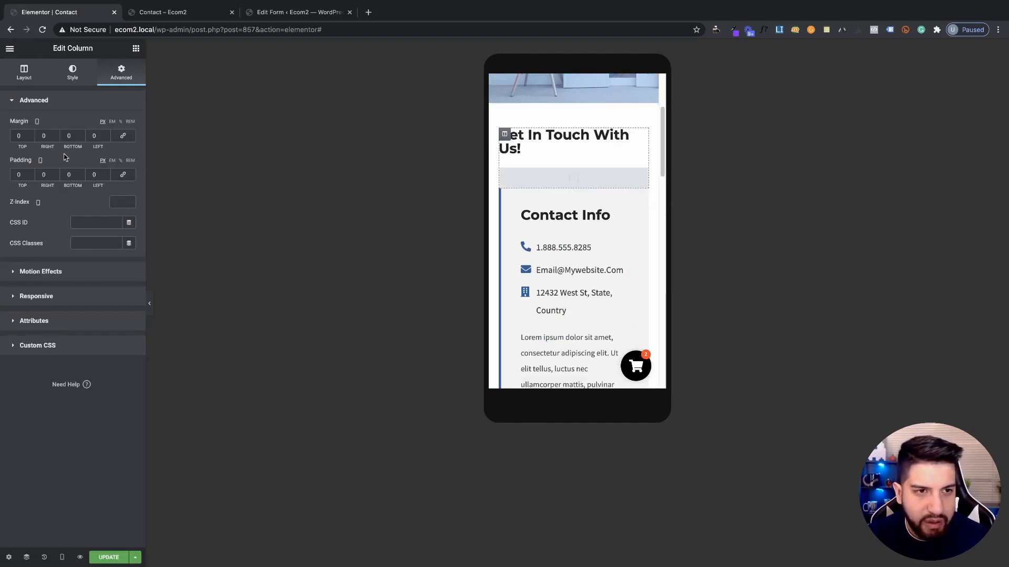
{"action": "left_click", "coordinate": [80, 135]}
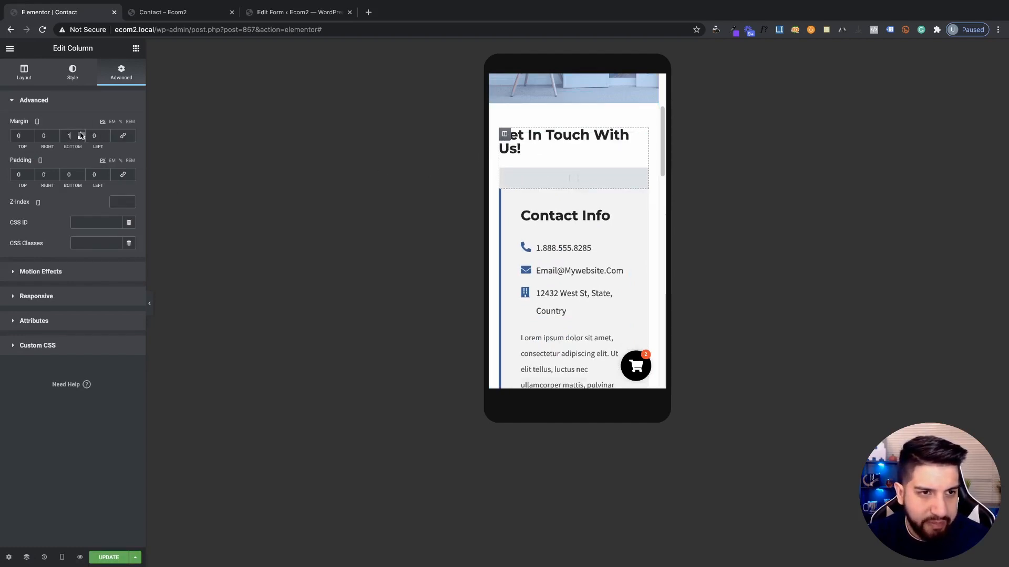
{"action": "type", "text": "32"}
{"action": "key", "text": "Up"}
{"action": "key", "text": "Up"}
{"action": "key", "text": "Up"}
{"action": "key", "text": "Up"}
{"action": "key", "text": "Up"}
{"action": "key", "text": "Up"}
{"action": "key", "text": "Up"}
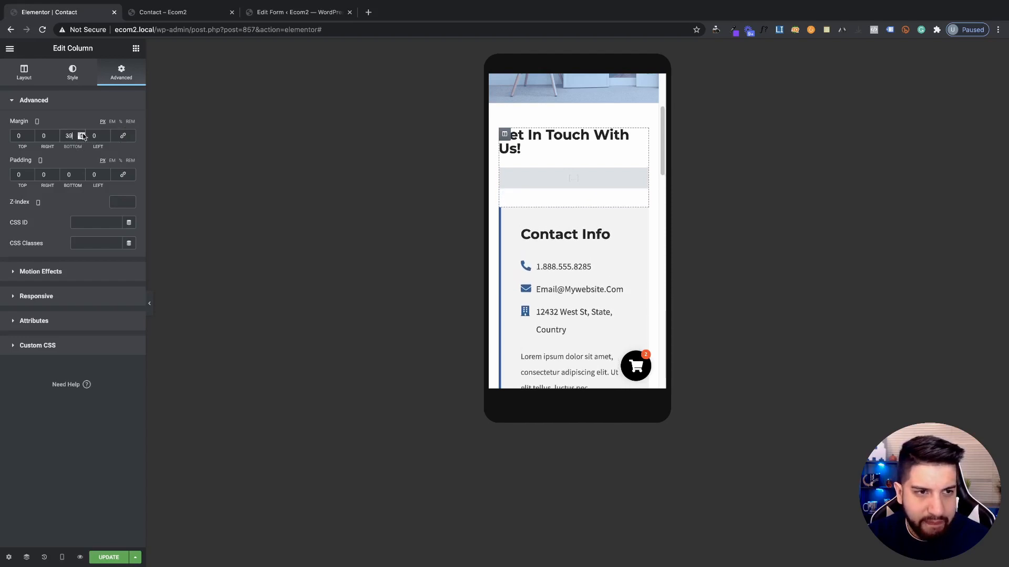
{"action": "double_click", "coordinate": [74, 136]}
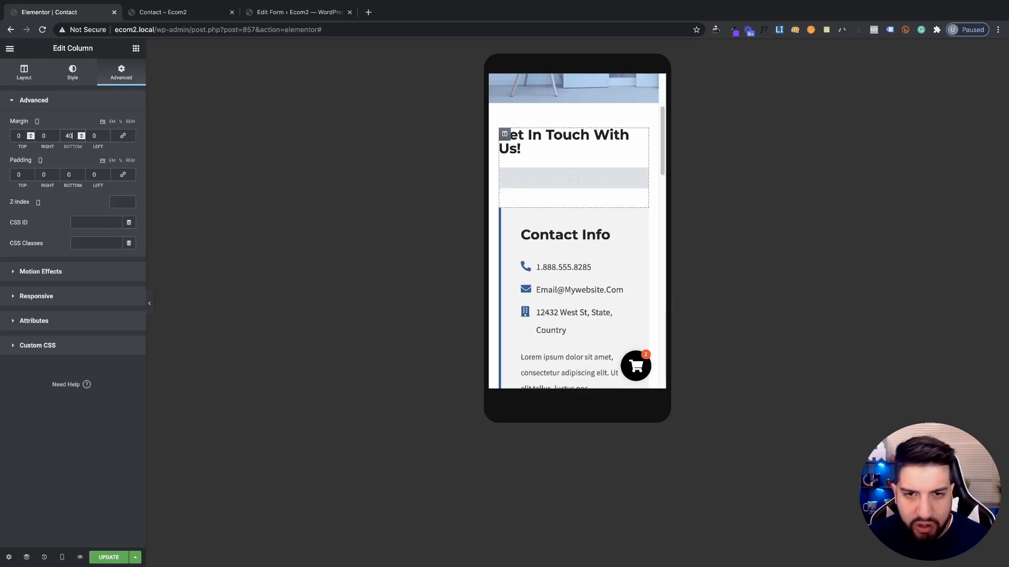
Shrink the Get In Touch With Us! heading to 25 px on mobile and save the page
{"action": "left_click", "coordinate": [523, 149]}
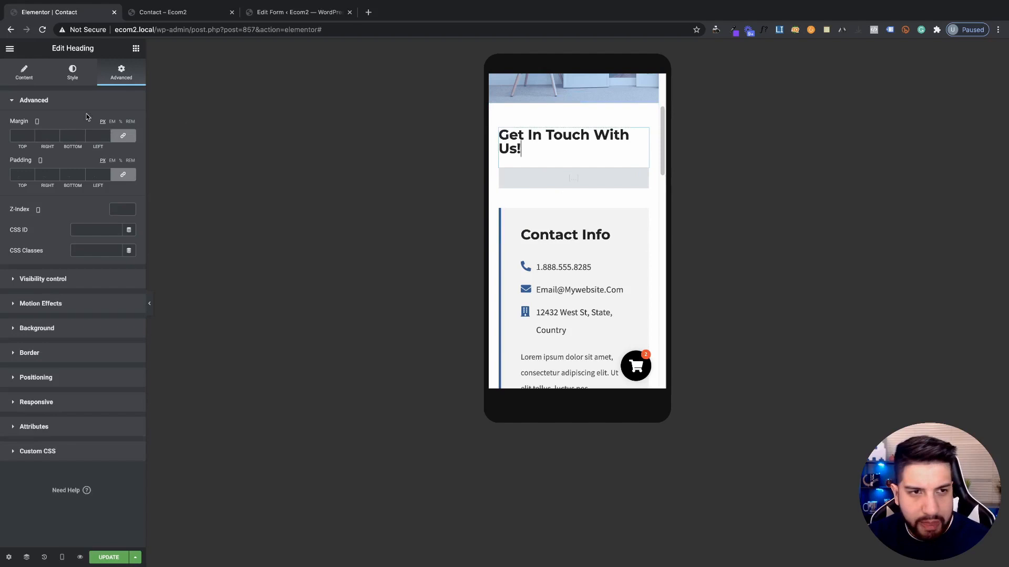
{"action": "left_click", "coordinate": [61, 69]}
{"action": "left_click", "coordinate": [130, 145]}
{"action": "left_click_drag", "start_coordinate": [19, 225], "coordinate": [26, 223]}
{"action": "scroll", "coordinate": [602, 269], "scroll_direction": "down", "scroll_amount": 3}
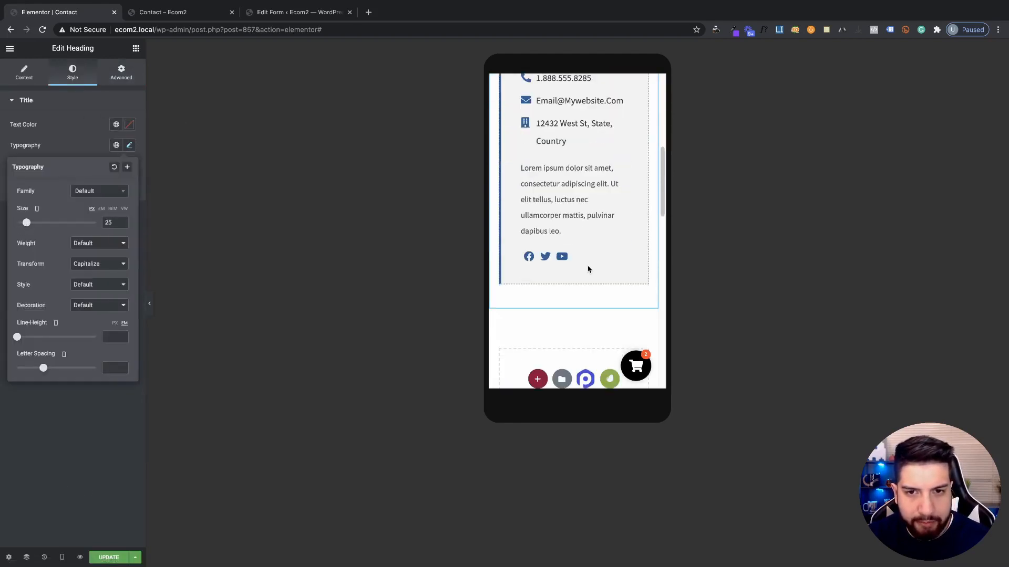
{"action": "scroll", "coordinate": [588, 268], "scroll_direction": "up", "scroll_amount": 2}
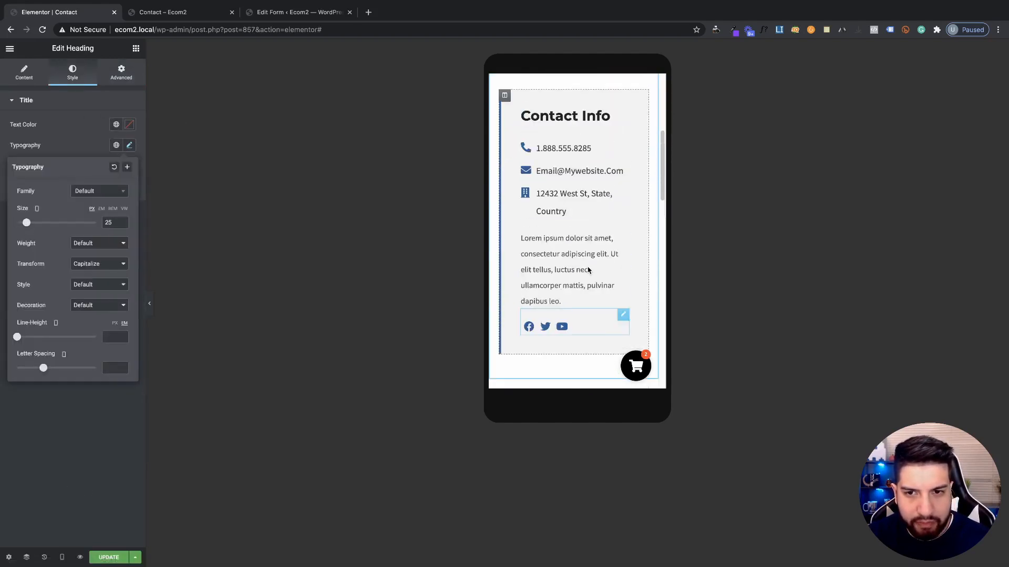
{"action": "left_click", "coordinate": [98, 560]}
{"action": "scroll", "coordinate": [613, 244], "scroll_direction": "up", "scroll_amount": 3}
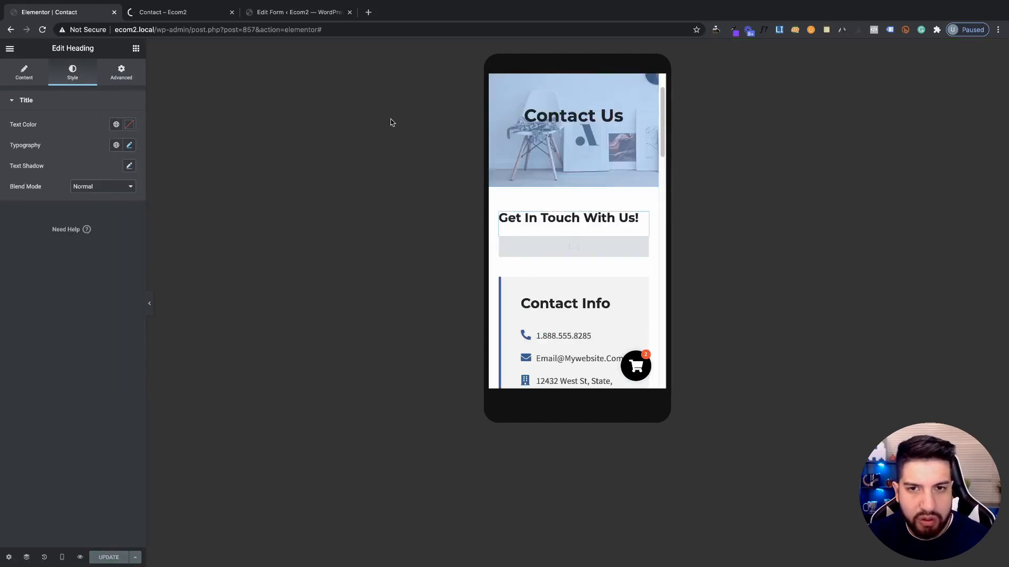
{"action": "scroll", "coordinate": [579, 102], "scroll_direction": "up", "scroll_amount": 2}
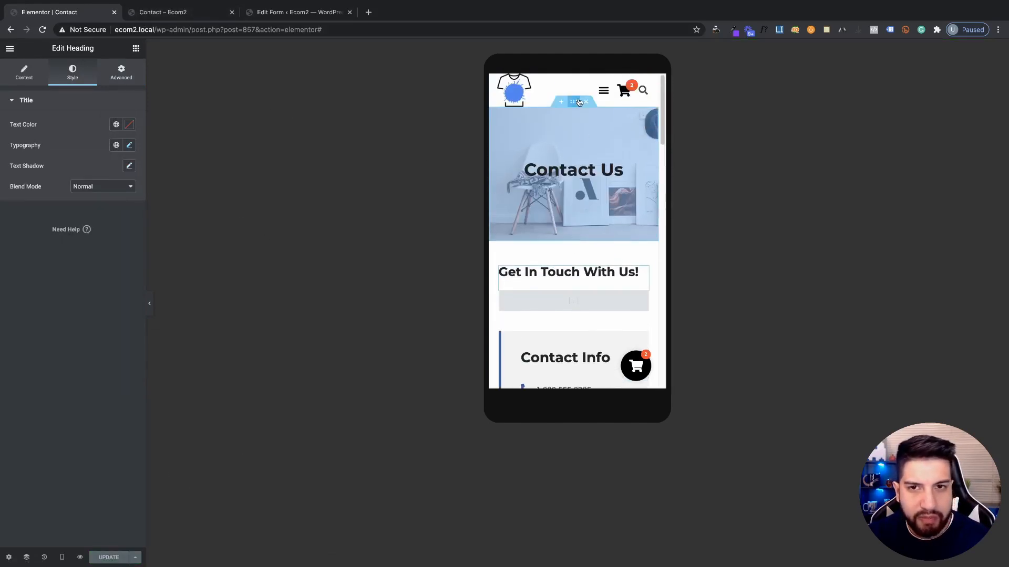
Give the Contact Us banner section 50 px top and bottom padding on mobile and save
{"action": "left_click", "coordinate": [493, 122]}
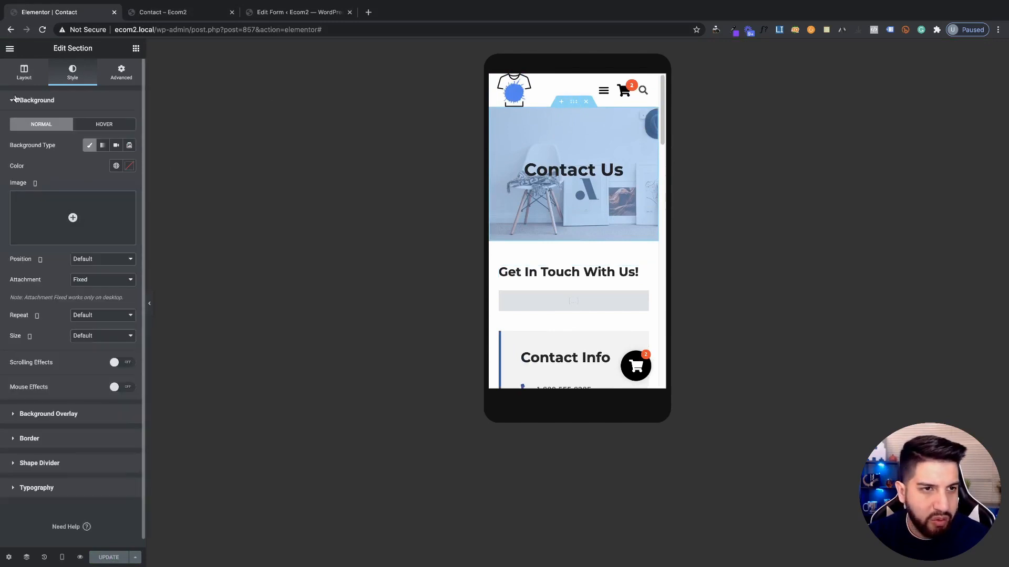
{"action": "left_click", "coordinate": [119, 72]}
{"action": "left_click", "coordinate": [123, 135]}
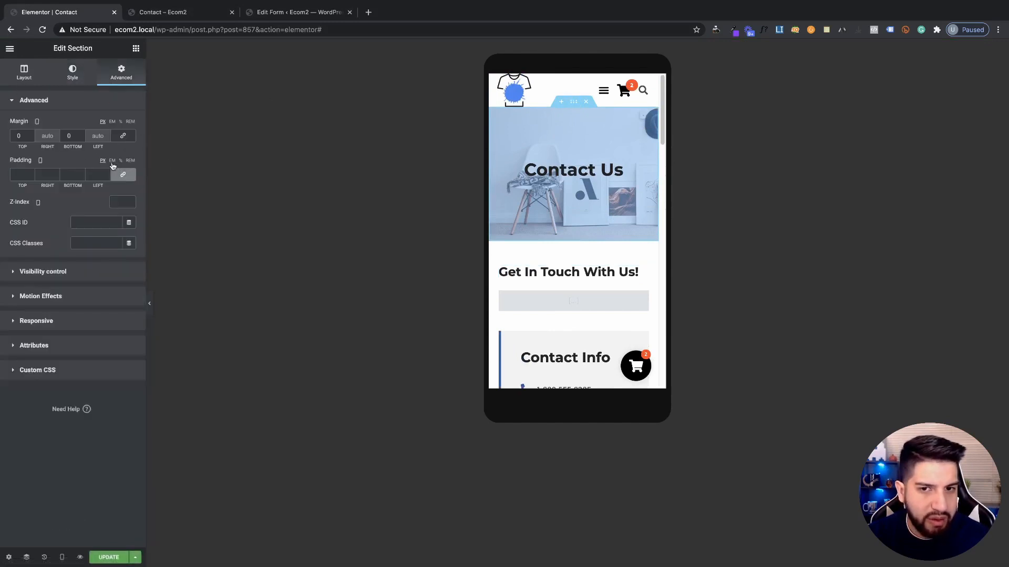
{"action": "left_click", "coordinate": [124, 176]}
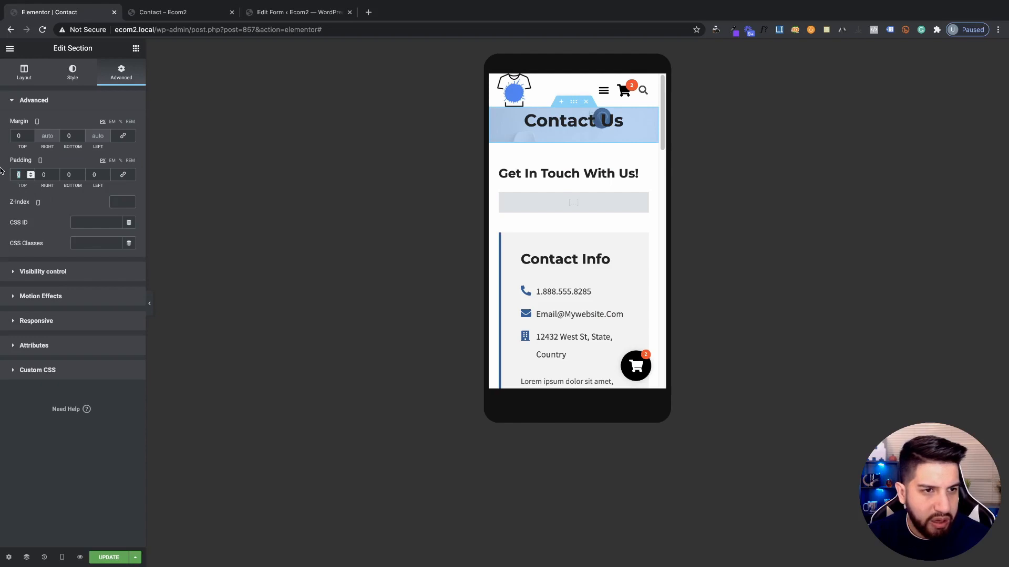
{"action": "type", "text": "50"}
{"action": "left_click", "coordinate": [71, 178]}
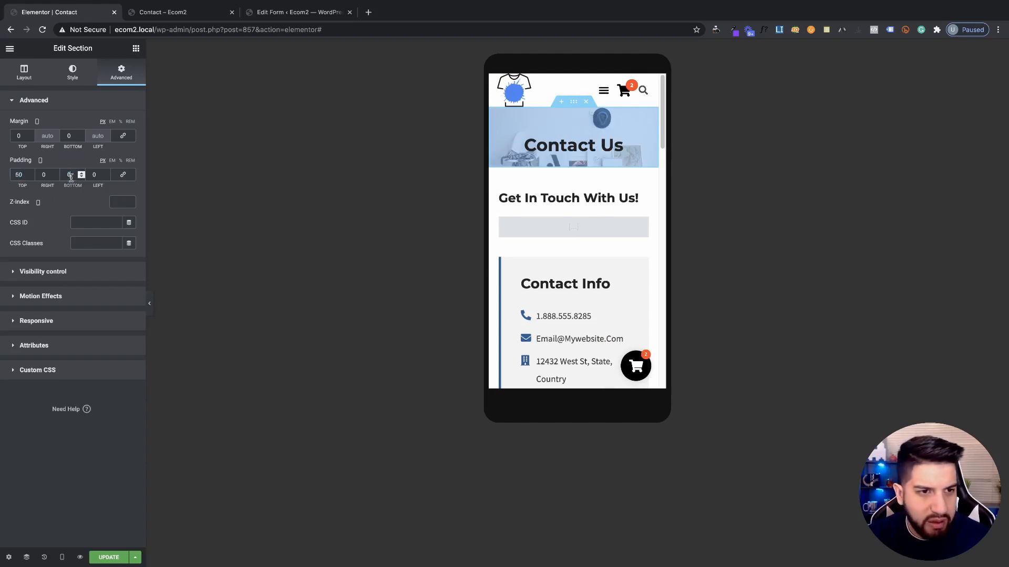
{"action": "type", "text": "50"}
{"action": "left_click", "coordinate": [109, 557]}
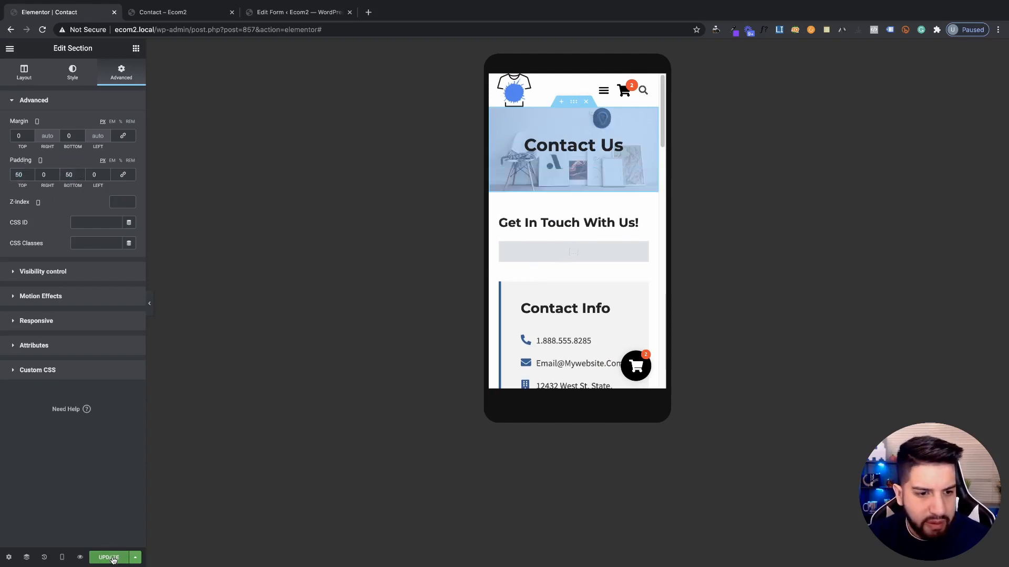
Test the live Contact page at phone and full widths using the browser's device toolbar
{"action": "left_click", "coordinate": [169, 12]}
{"action": "right_click", "coordinate": [790, 380]}
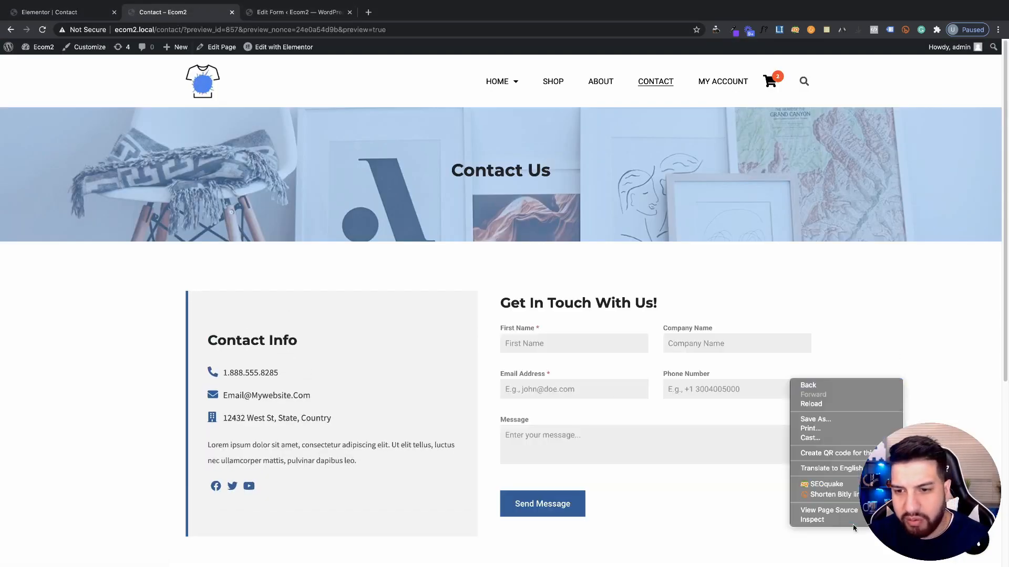
{"action": "left_click", "coordinate": [826, 342]}
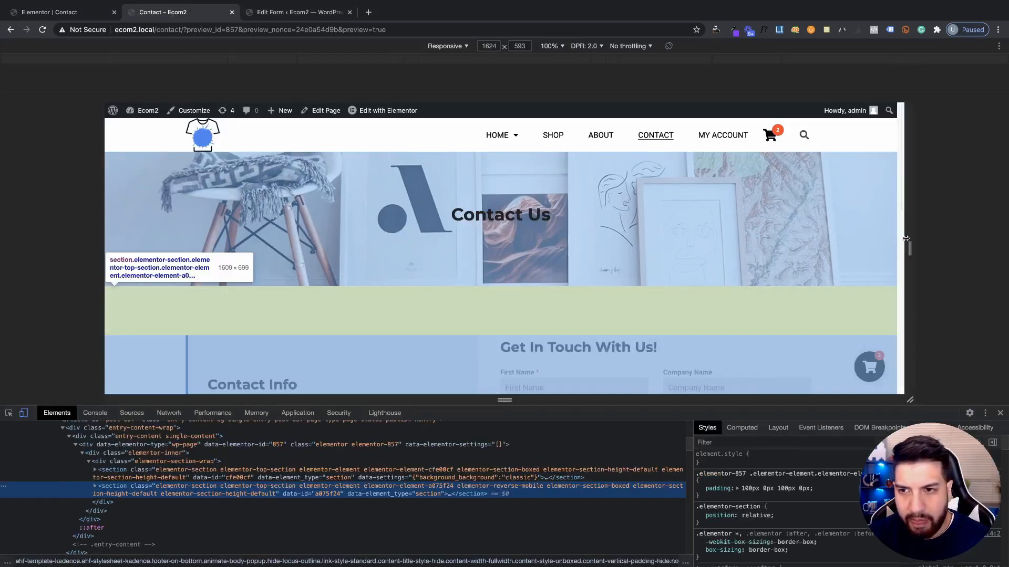
{"action": "left_click_drag", "start_coordinate": [929, 411], "coordinate": [920, 532]}
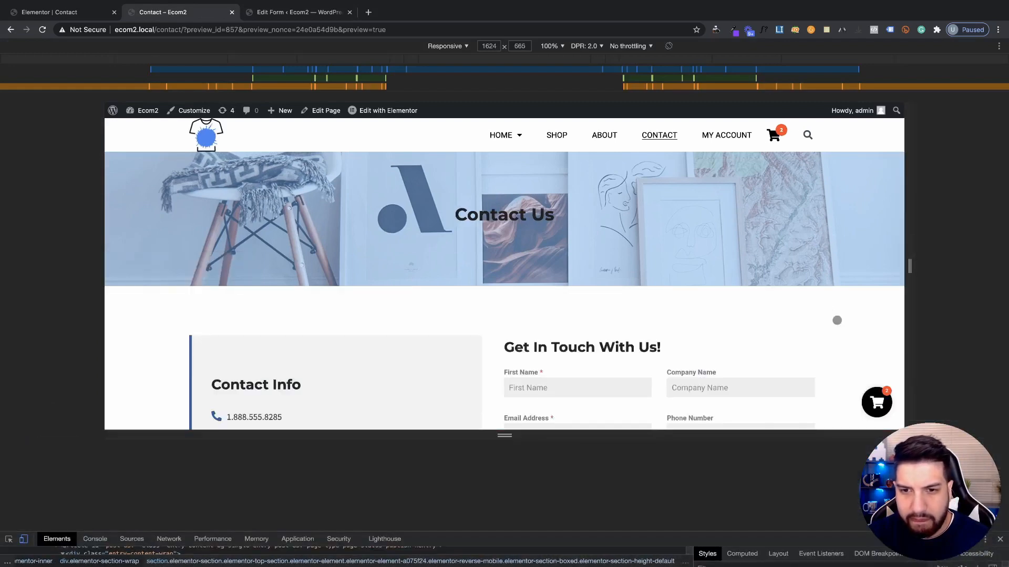
{"action": "left_click_drag", "start_coordinate": [856, 444], "coordinate": [863, 550]}
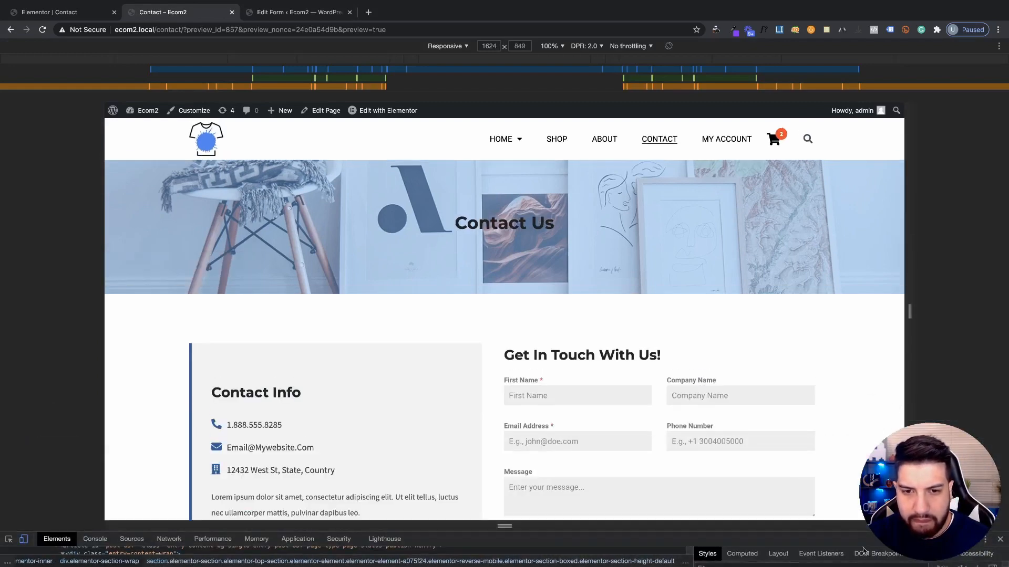
{"action": "scroll", "coordinate": [800, 336], "scroll_direction": "down", "scroll_amount": 2}
{"action": "left_click_drag", "start_coordinate": [910, 312], "coordinate": [604, 291]}
{"action": "scroll", "coordinate": [515, 296], "scroll_direction": "down", "scroll_amount": 5}
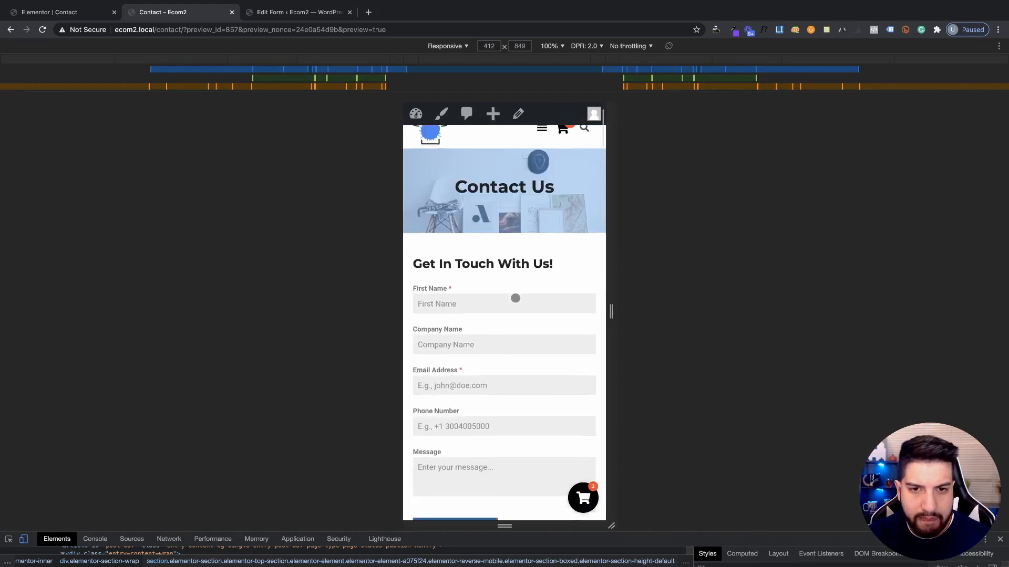
{"action": "scroll", "coordinate": [515, 298], "scroll_direction": "down", "scroll_amount": 3}
{"action": "scroll", "coordinate": [516, 296], "scroll_direction": "up", "scroll_amount": 8}
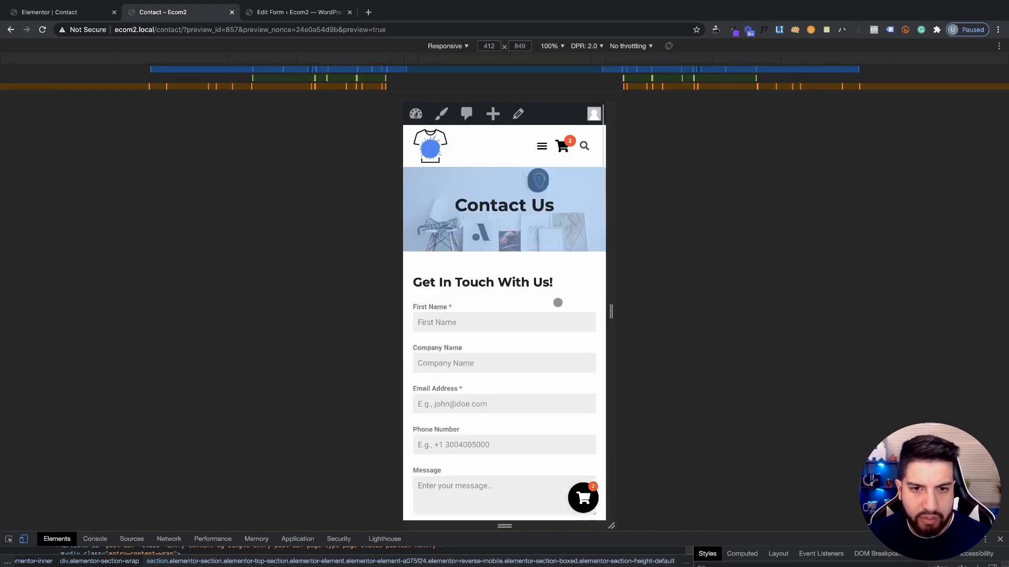
{"action": "left_click_drag", "start_coordinate": [609, 294], "coordinate": [1001, 294]}
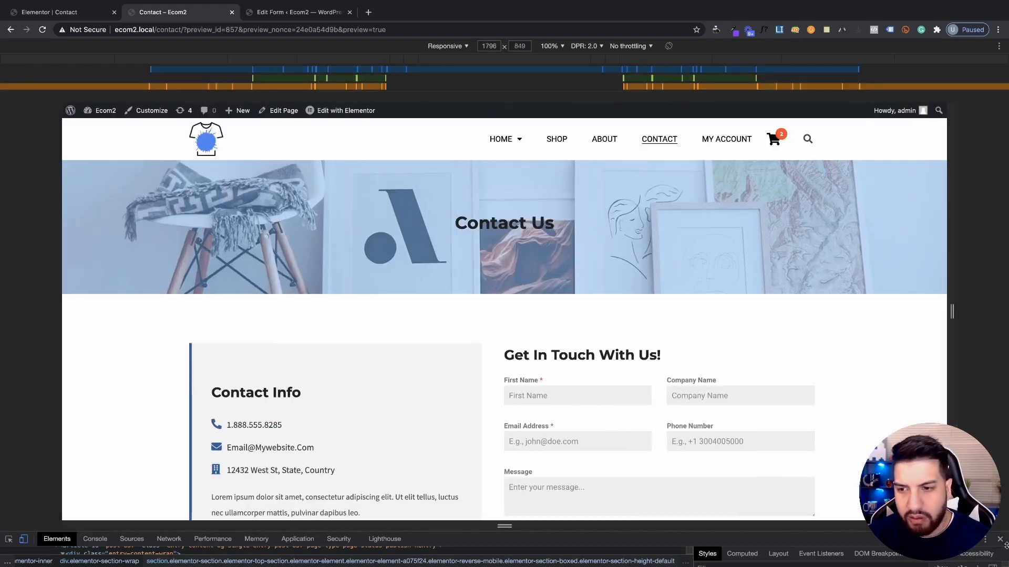
{"action": "key", "text": "ctrl+shift+m"}
Switch the Elementor editor preview back to Desktop
{"action": "left_click", "coordinate": [79, 12]}
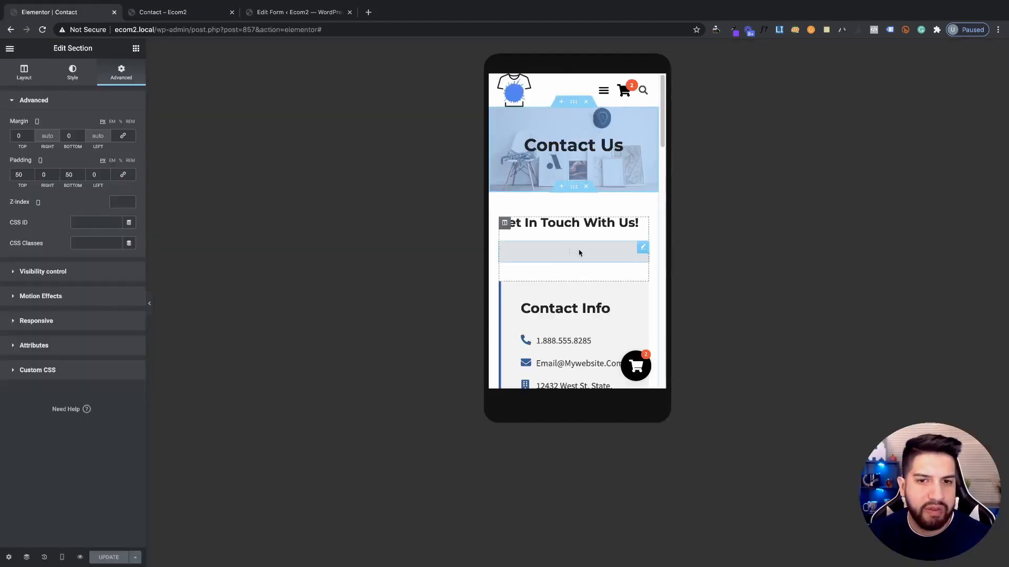
{"action": "left_click", "coordinate": [63, 558]}
{"action": "left_click", "coordinate": [61, 489]}
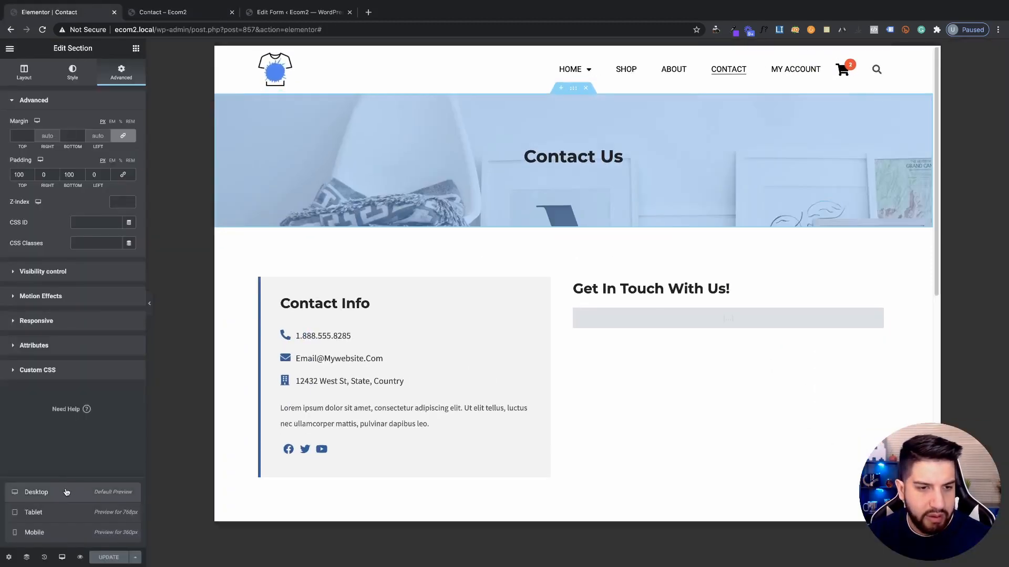